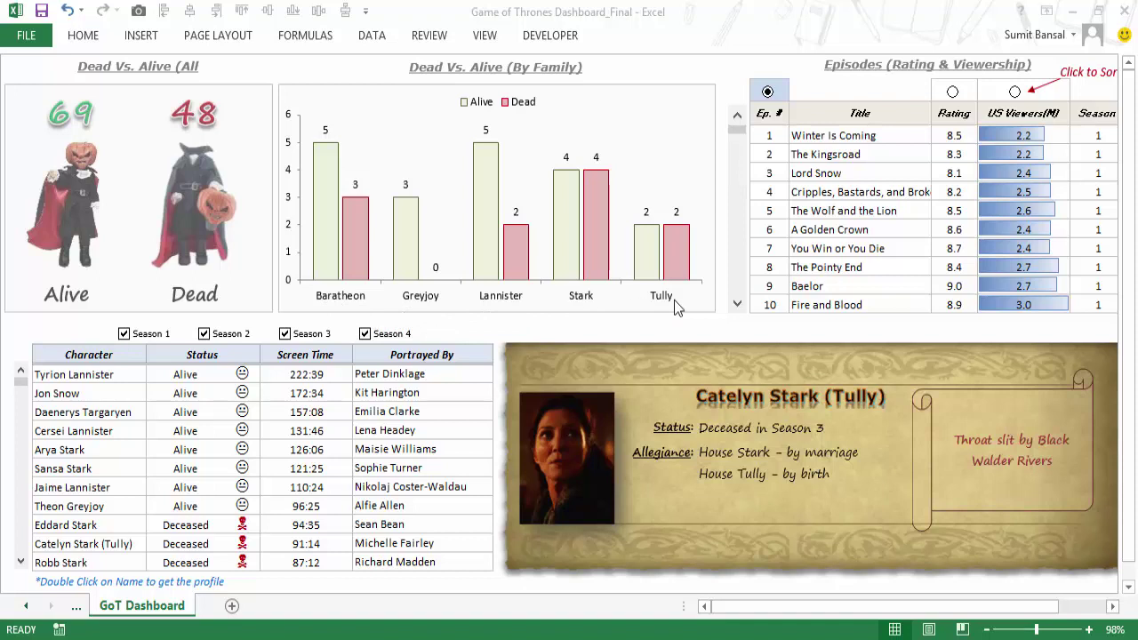
Sort the dashboard episode table by episode number, then by rating.
mouse_move(334, 286)
click(738, 310)
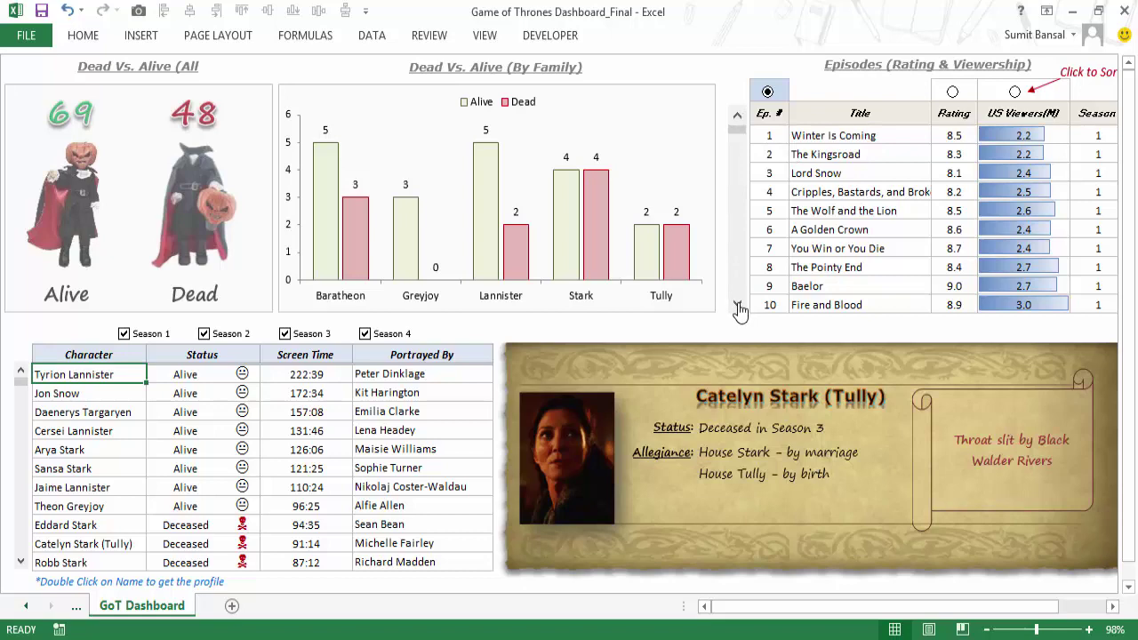
drag(738, 310, 738, 310)
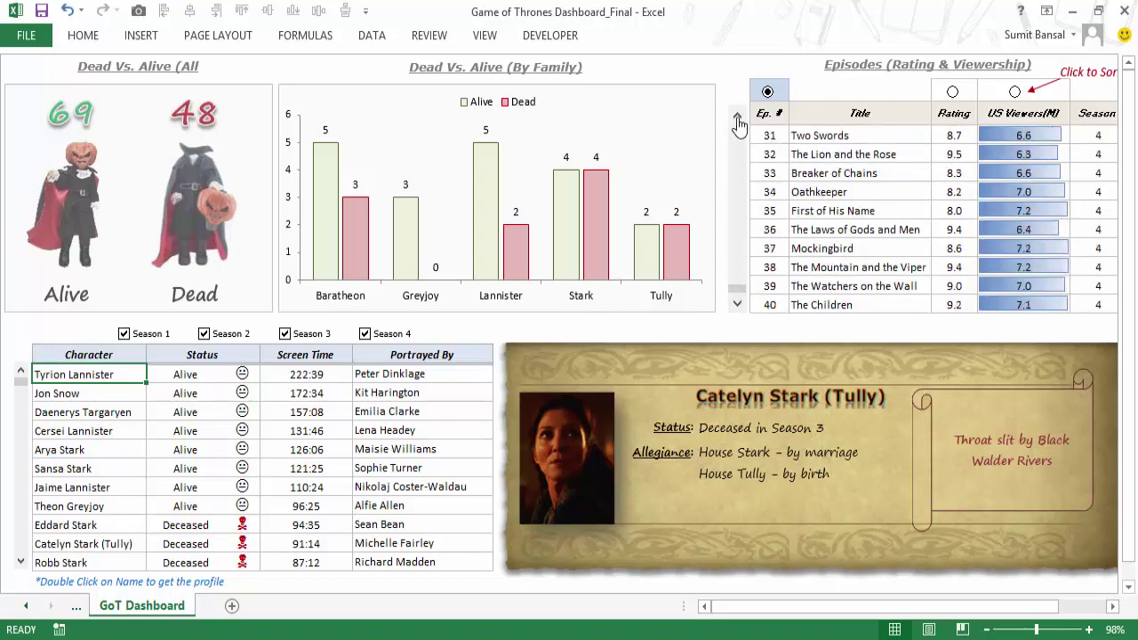
drag(737, 124, 738, 124)
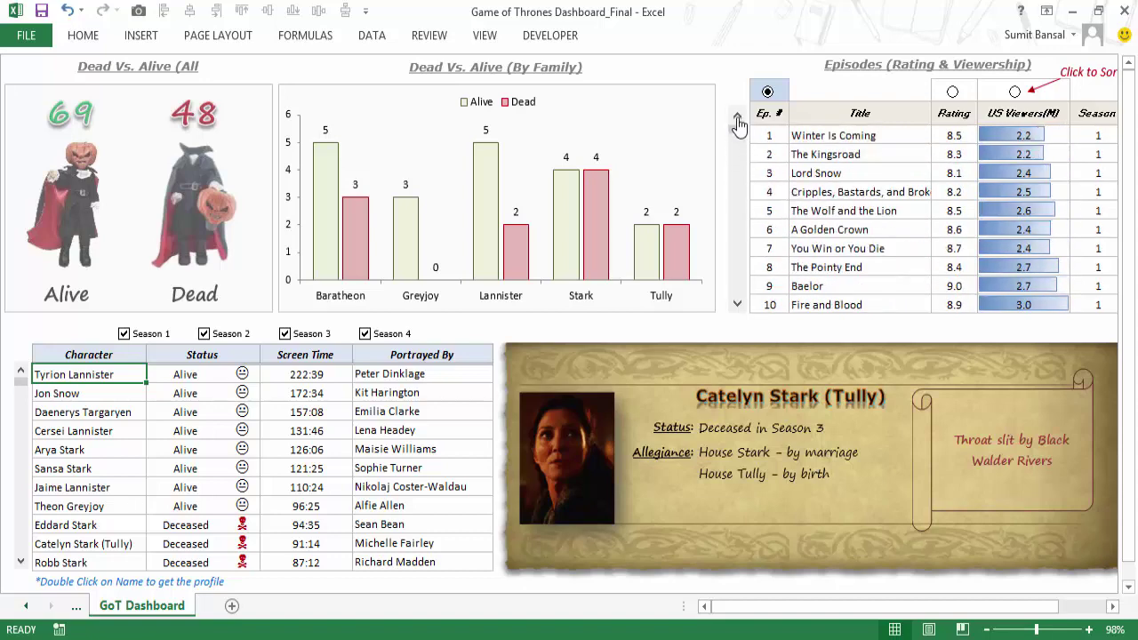
click(777, 93)
click(952, 93)
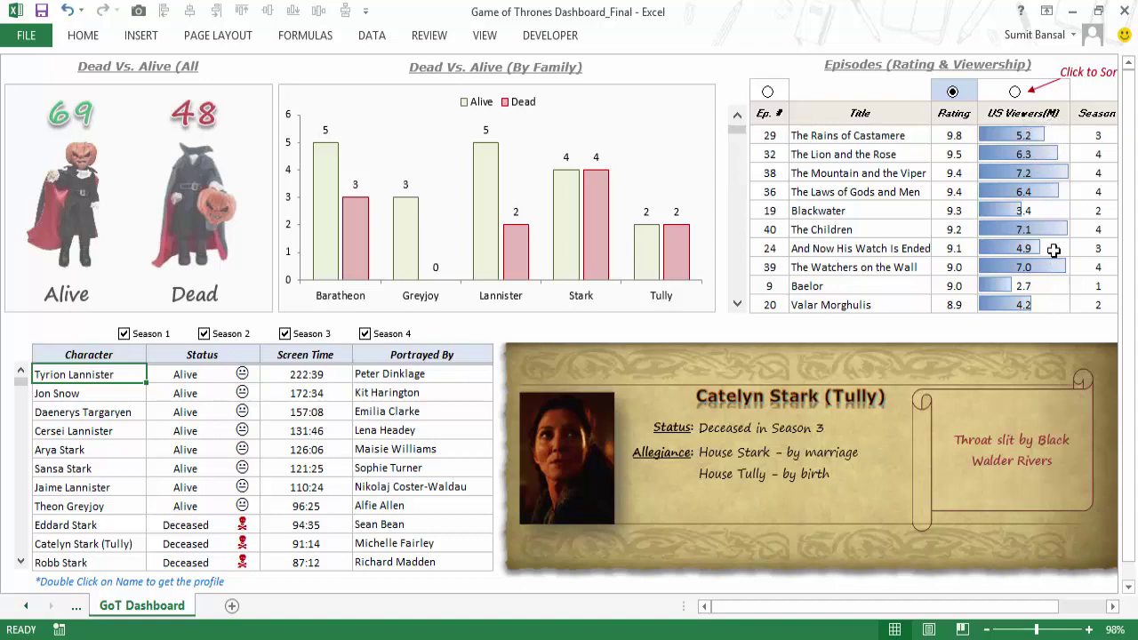
Sort the episode table by US viewers and page through it, led by Mockingbird at 7.2.
click(1014, 93)
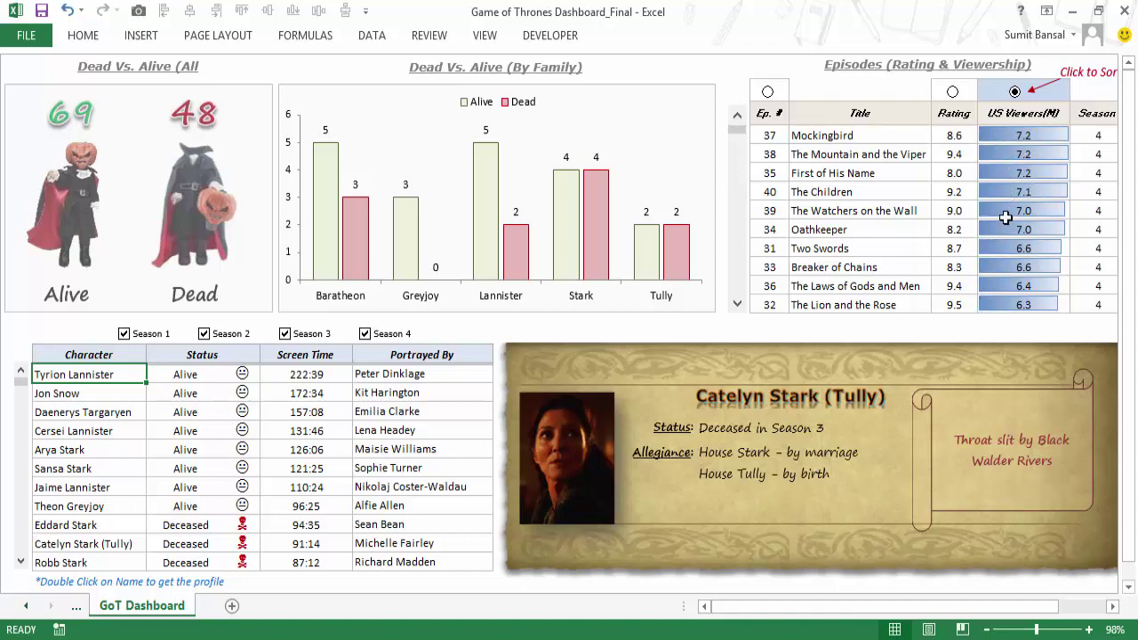
click(1111, 607)
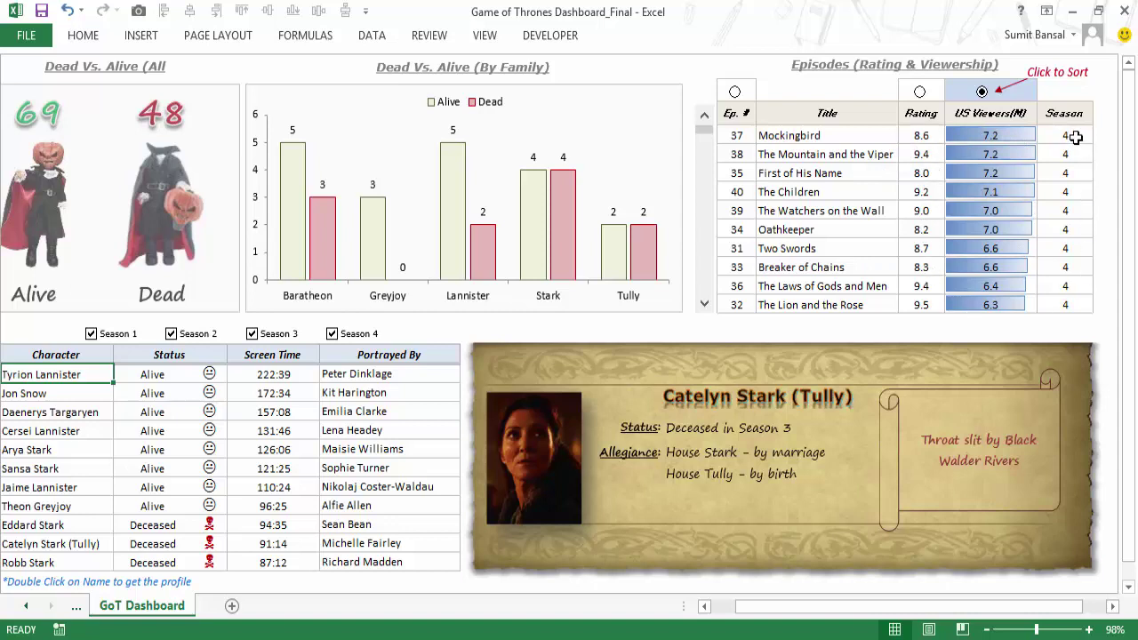
drag(1076, 136, 1075, 304)
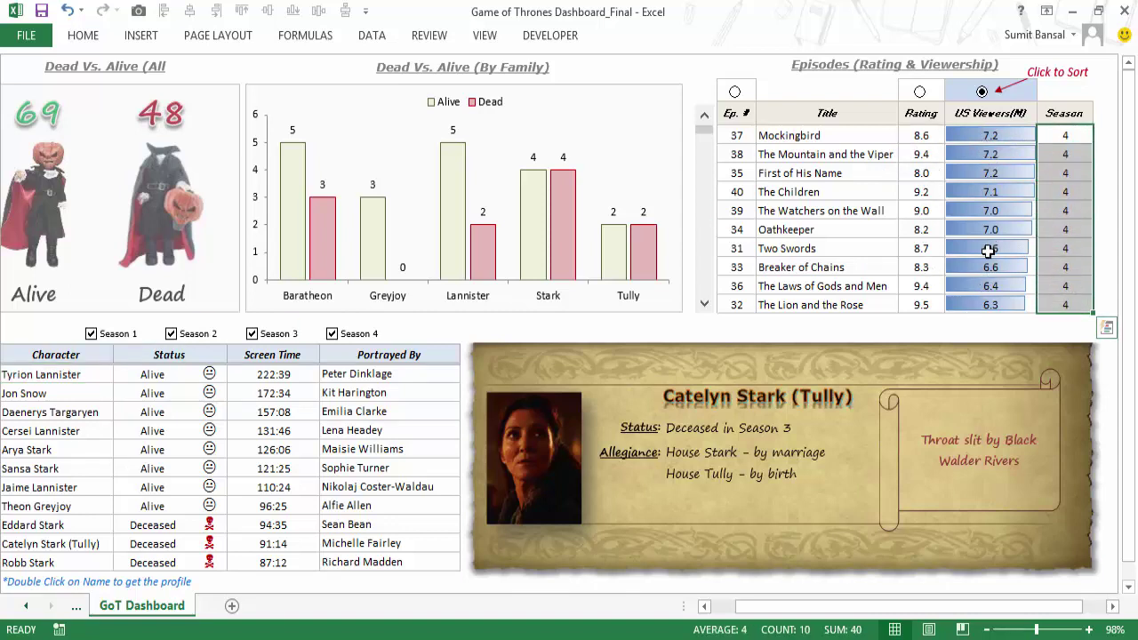
click(705, 304)
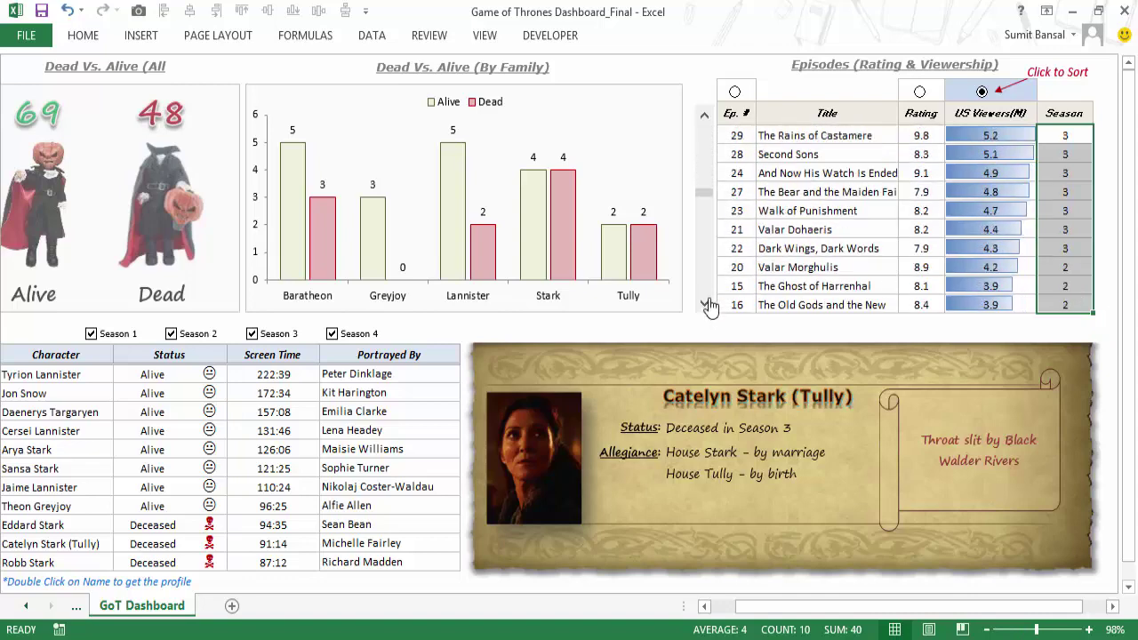
click(704, 115)
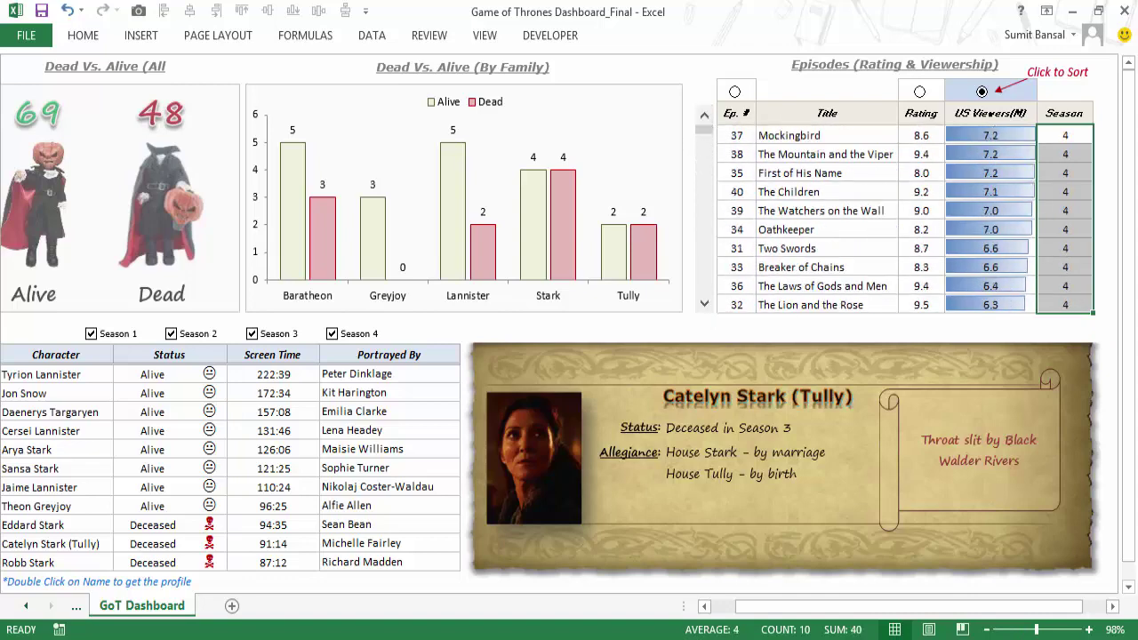
drag(862, 607, 752, 609)
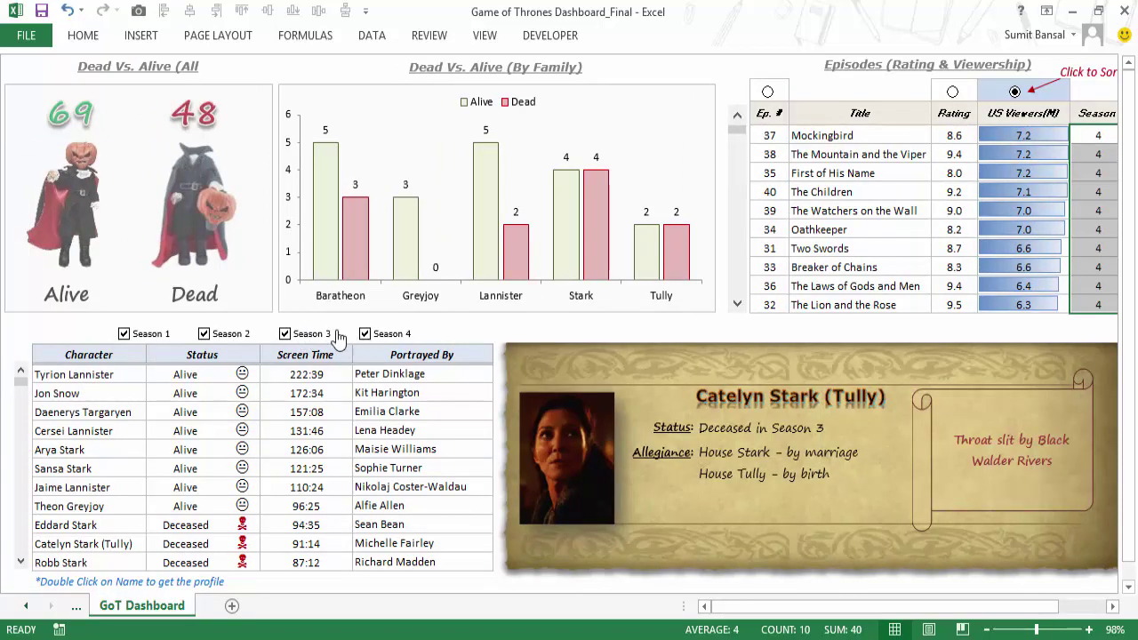
click(153, 336)
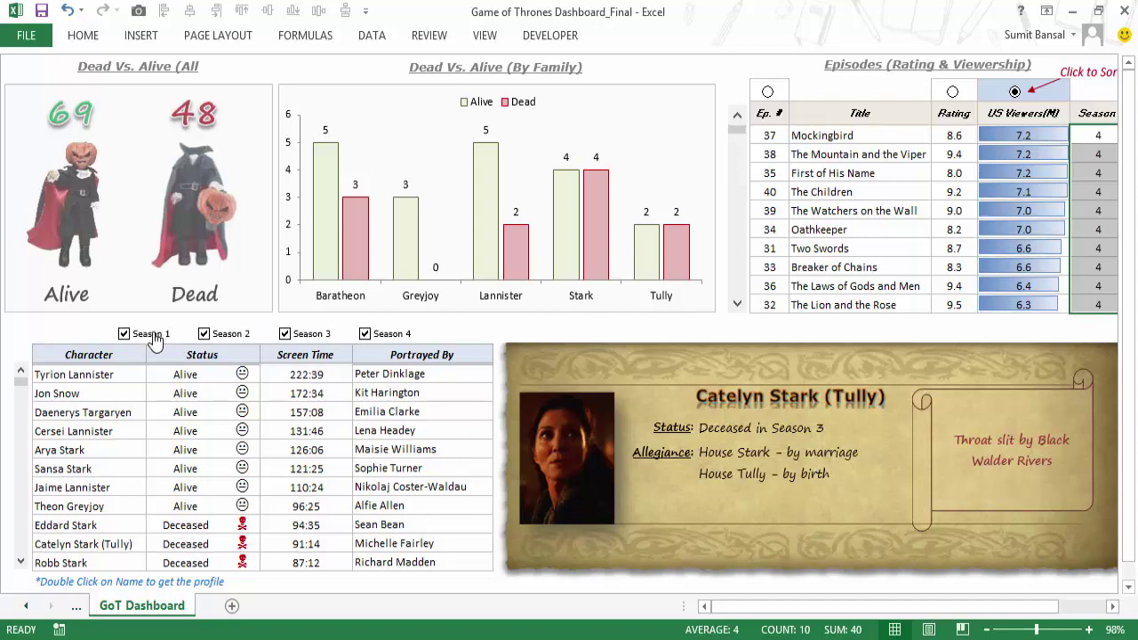
click(207, 336)
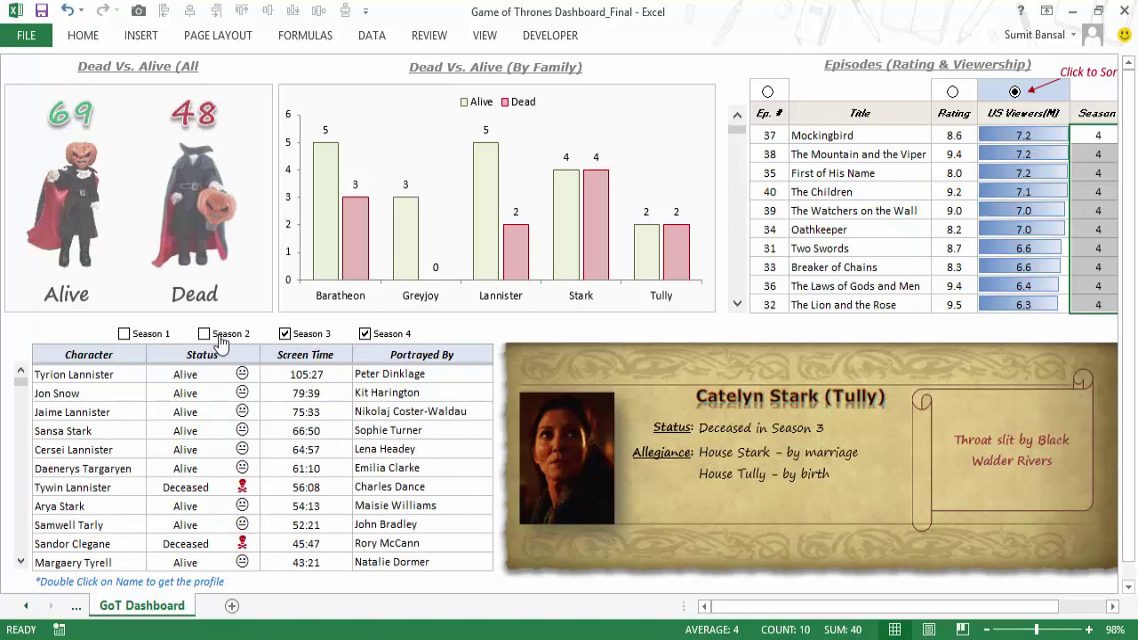
click(167, 335)
click(285, 334)
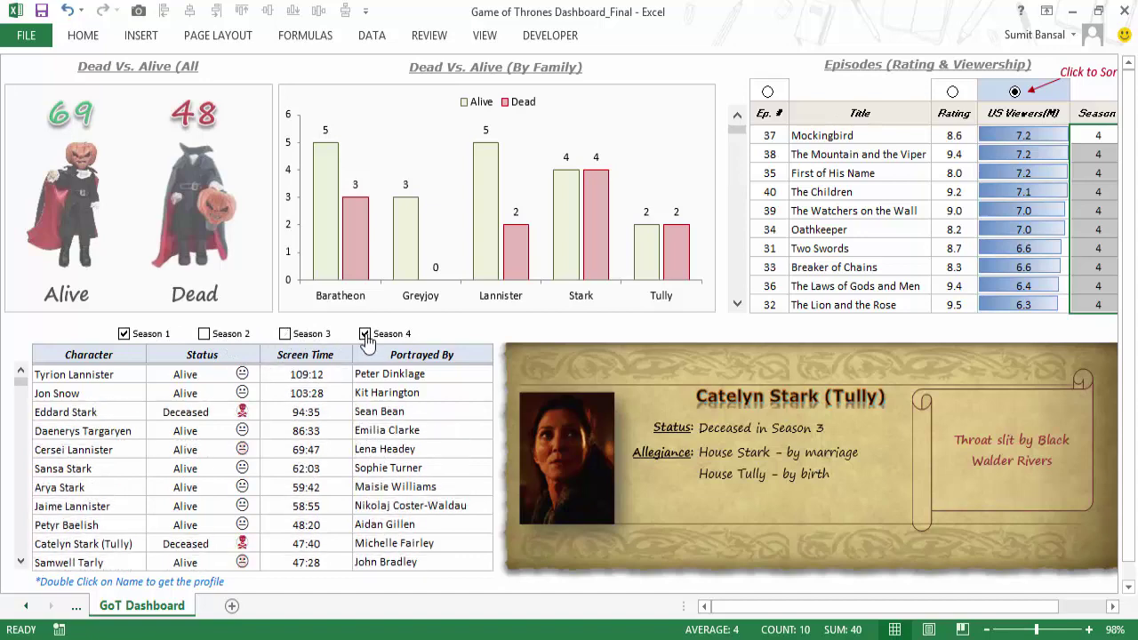
click(365, 333)
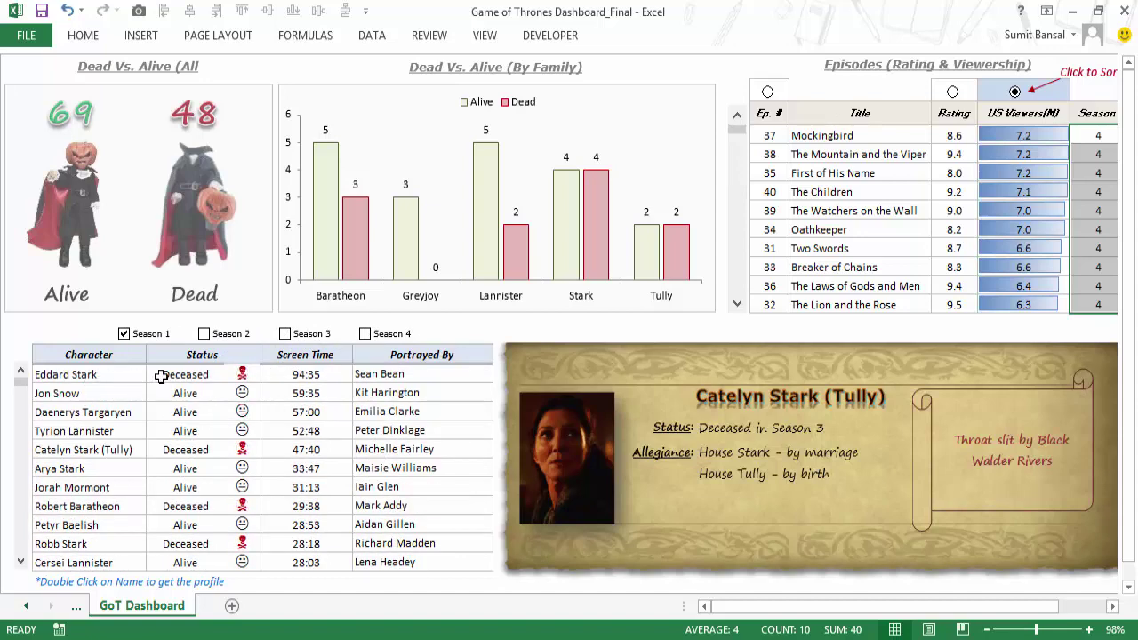
click(205, 336)
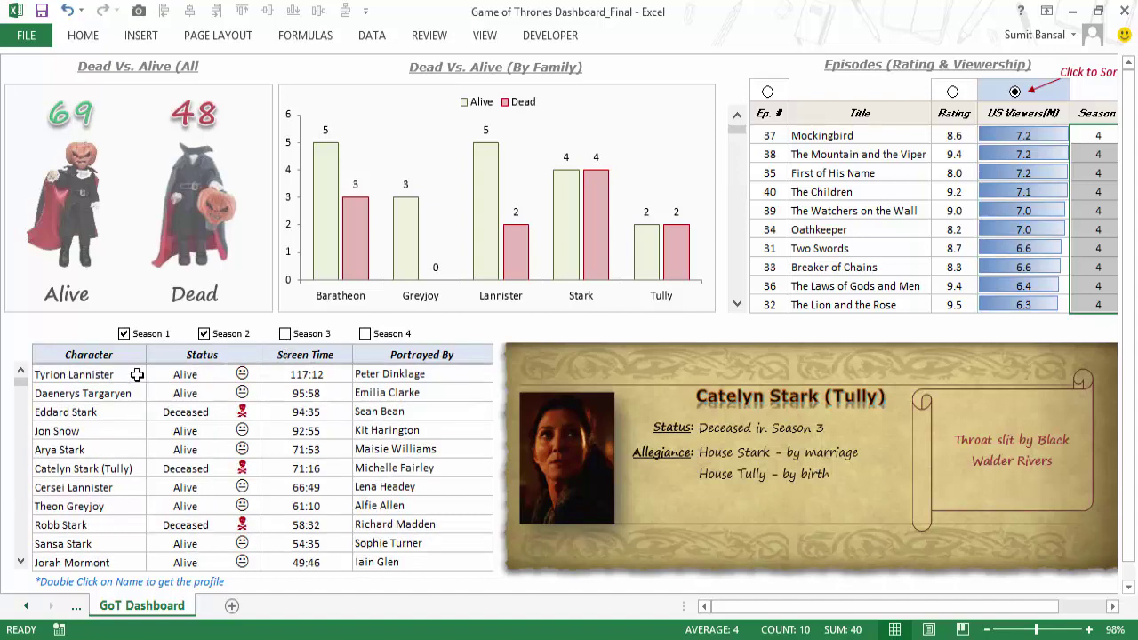
click(285, 335)
click(380, 338)
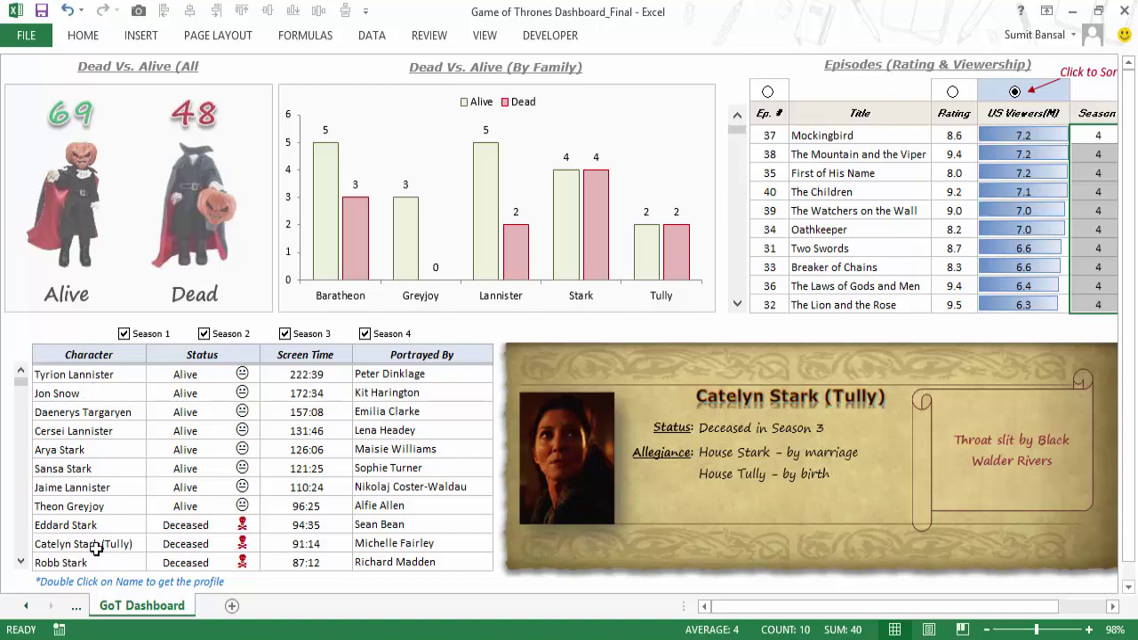
Show the profile cards for Tyrion Lannister, Eddard Stark and Catelyn Stark.
double_click(79, 374)
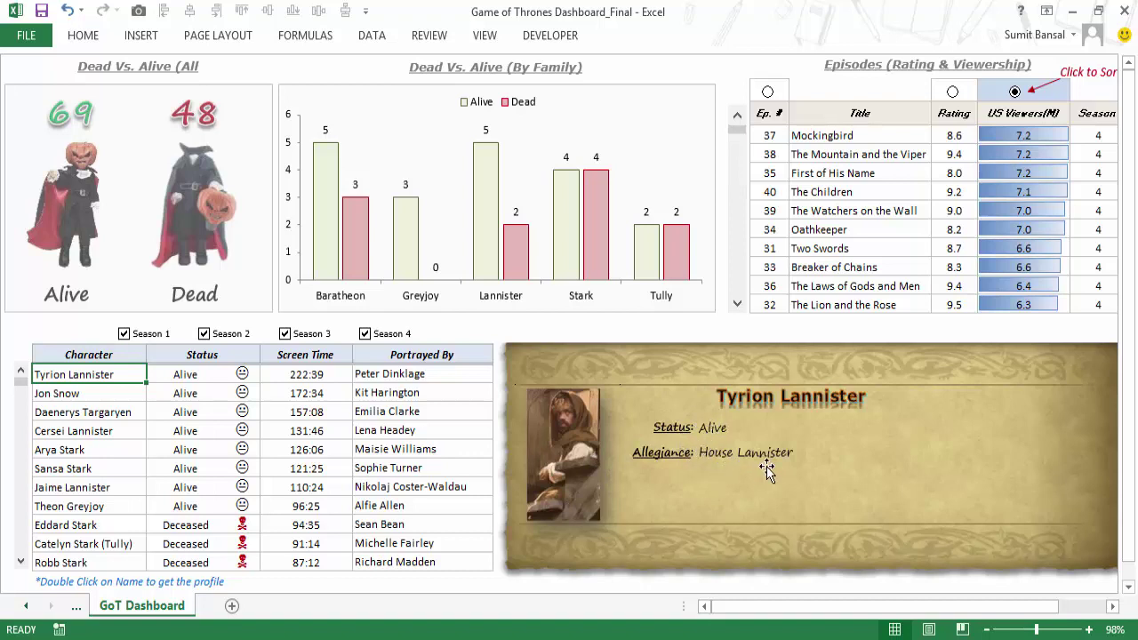
double_click(91, 527)
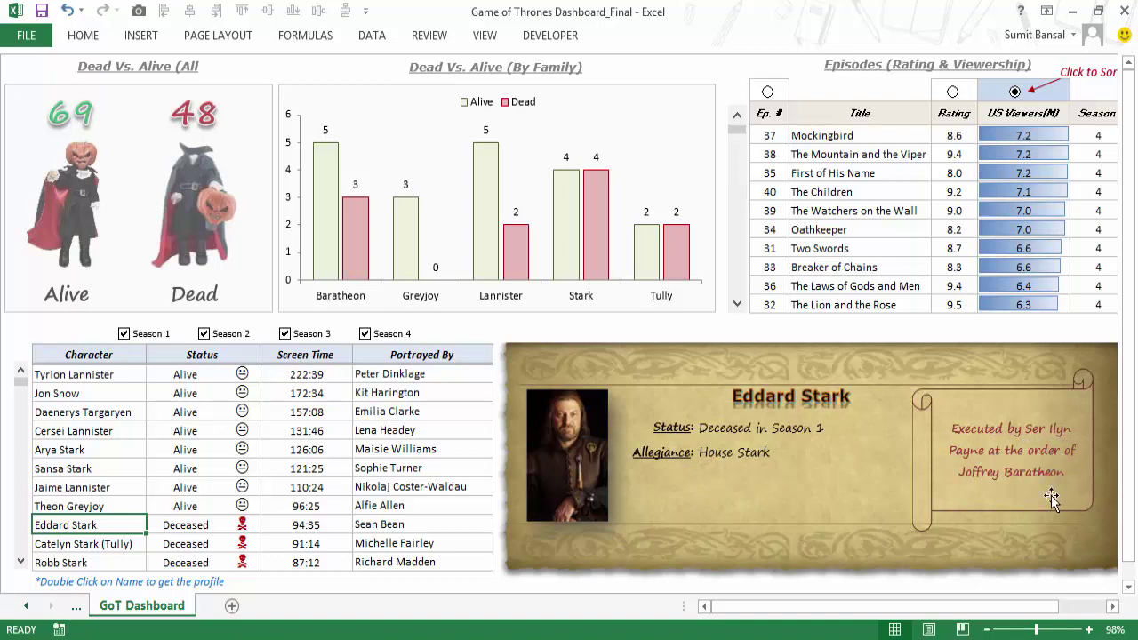
double_click(83, 545)
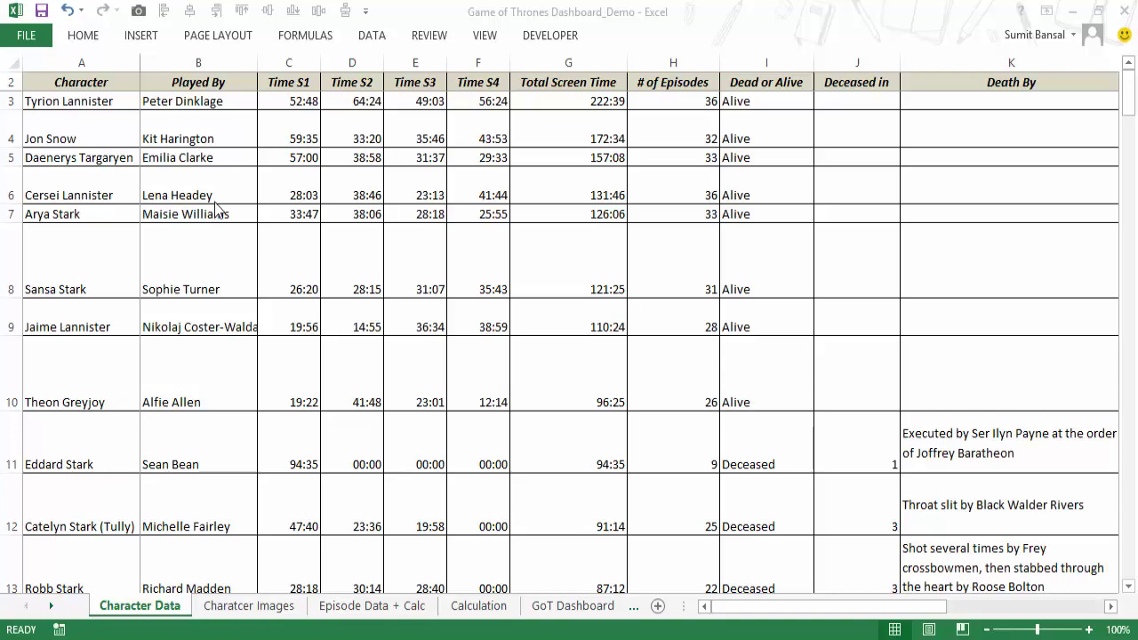
click(280, 81)
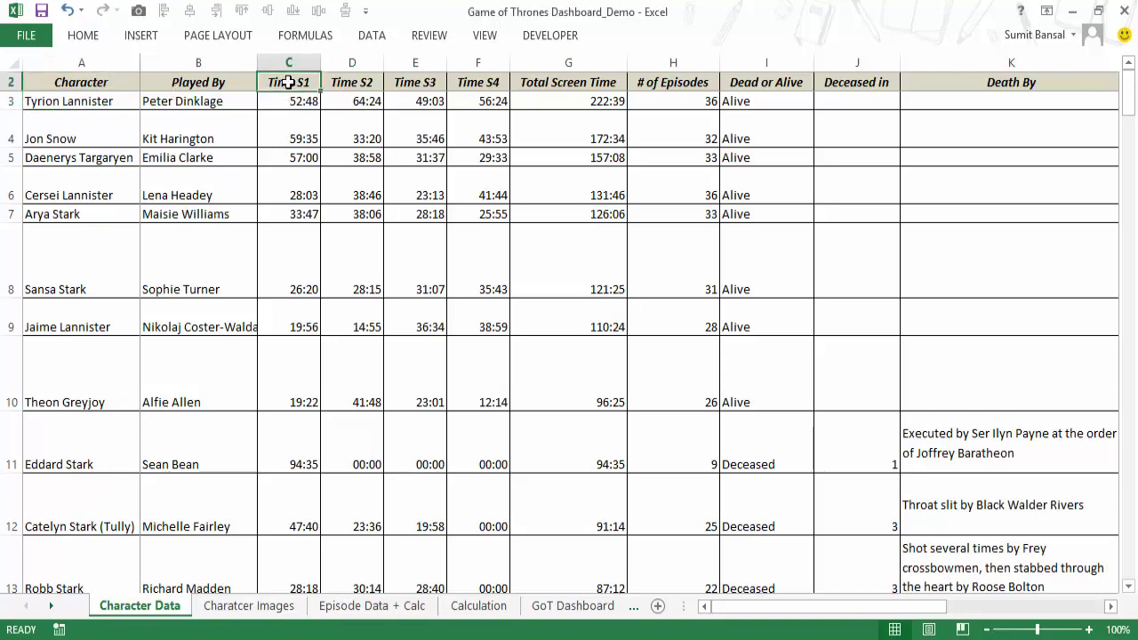
click(343, 81)
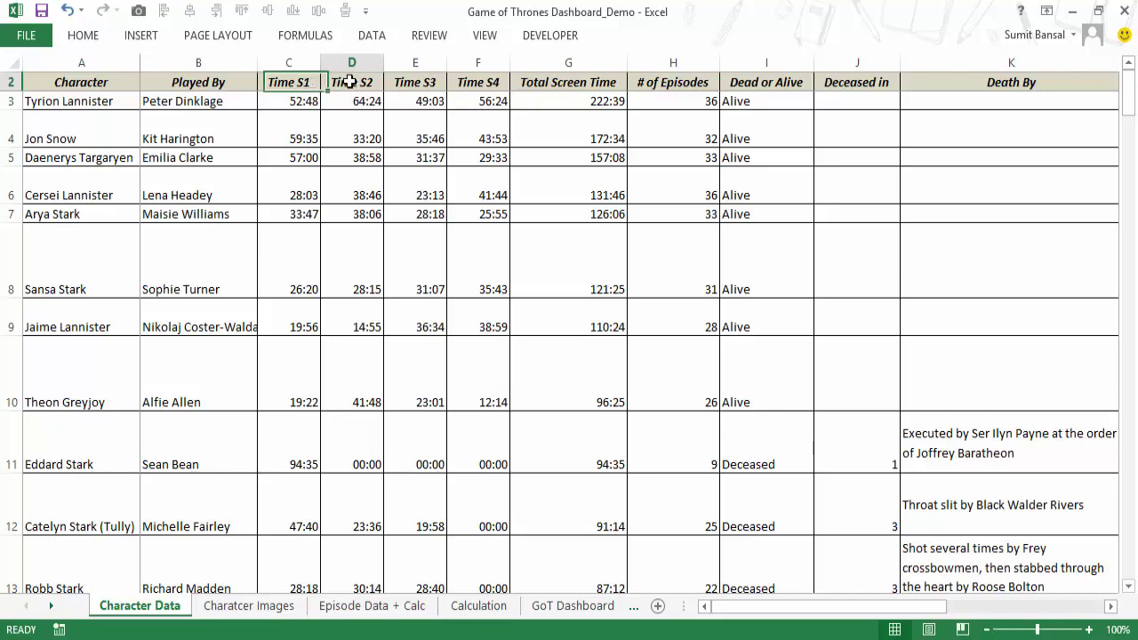
click(431, 82)
click(480, 82)
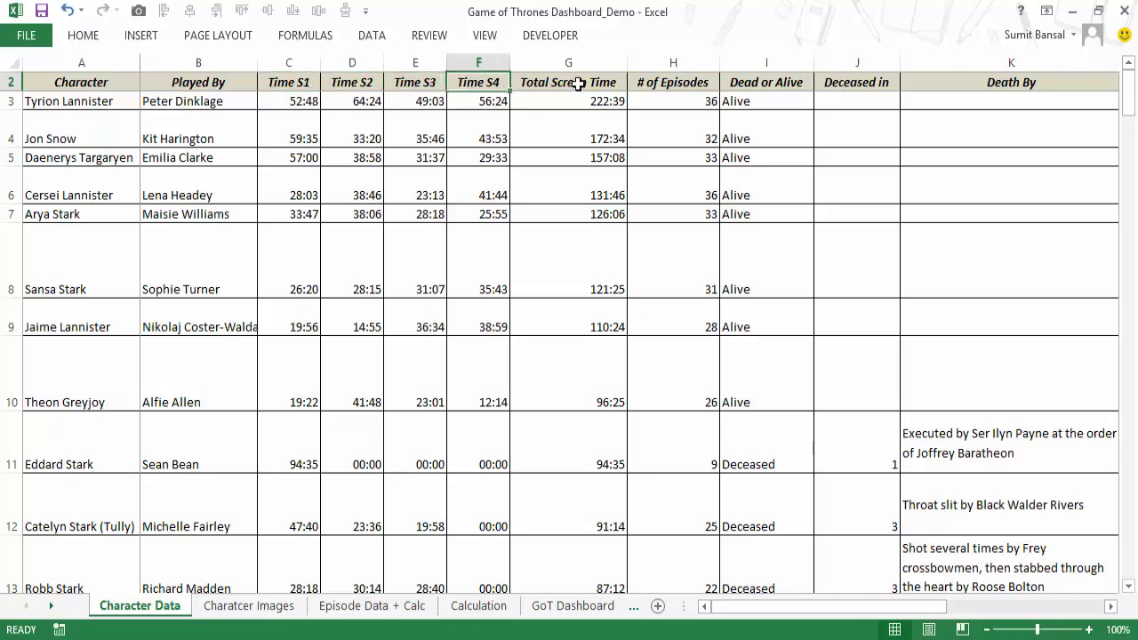
click(576, 85)
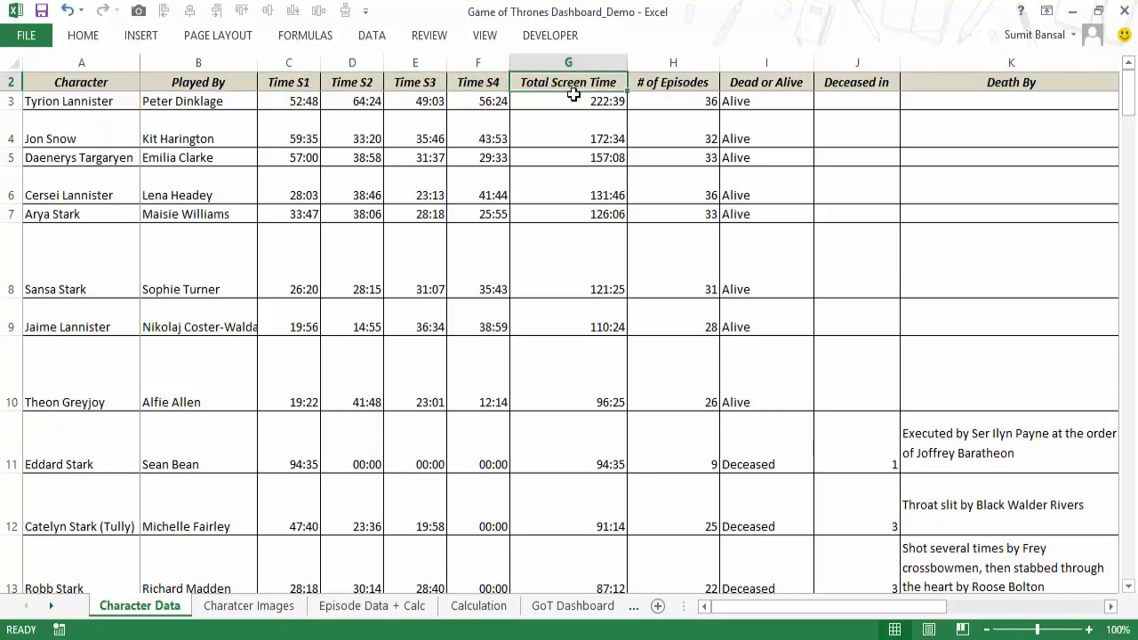
click(676, 98)
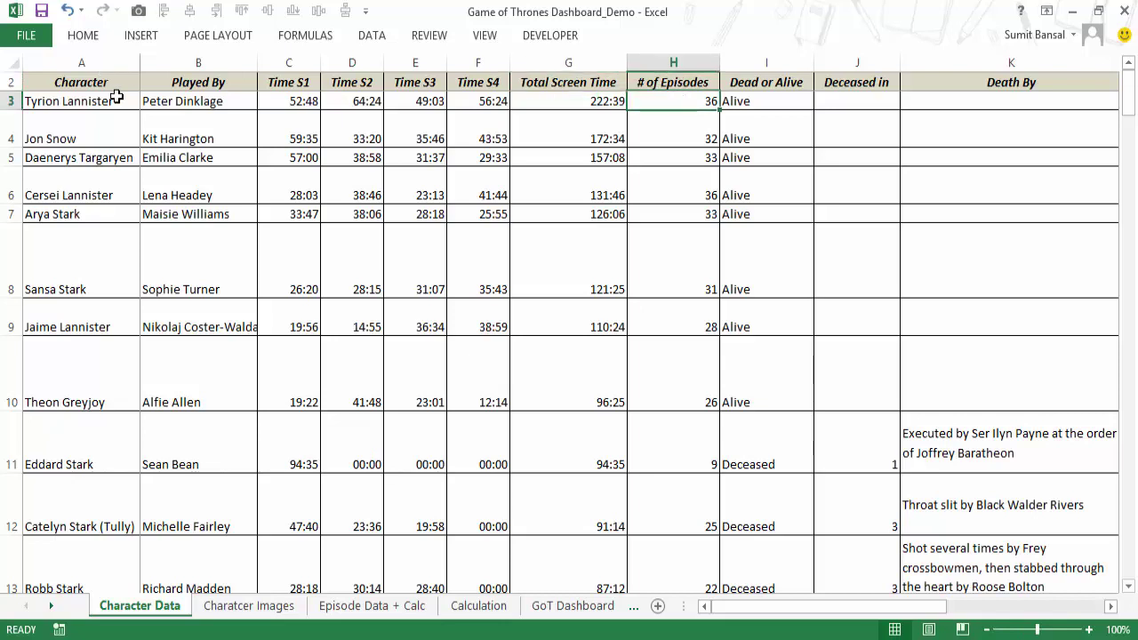
click(782, 100)
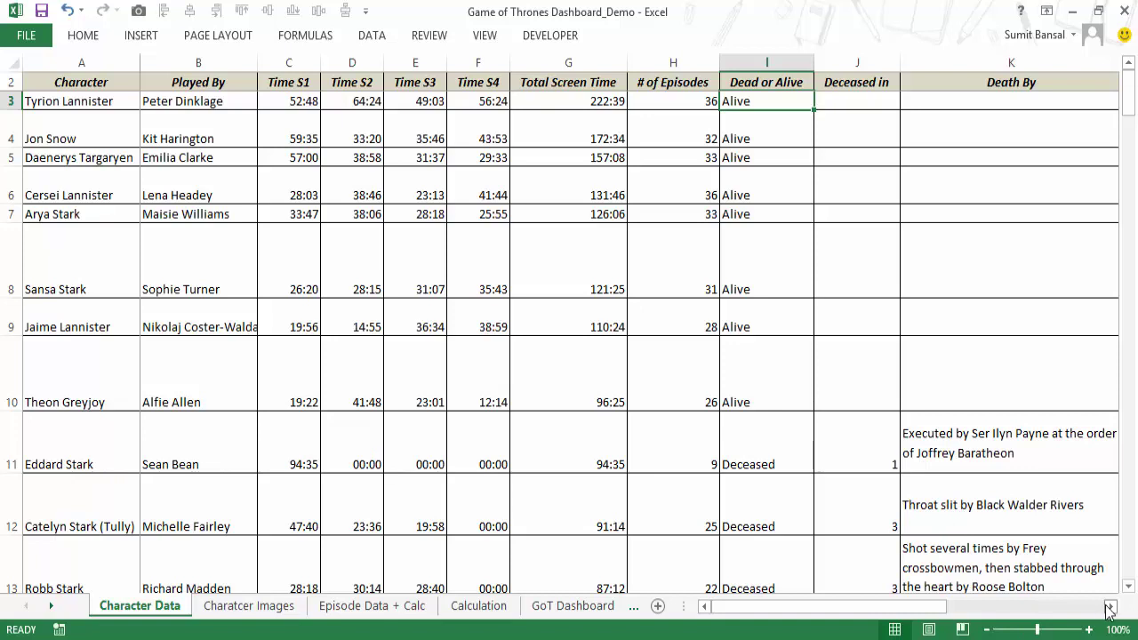
click(1110, 606)
click(737, 97)
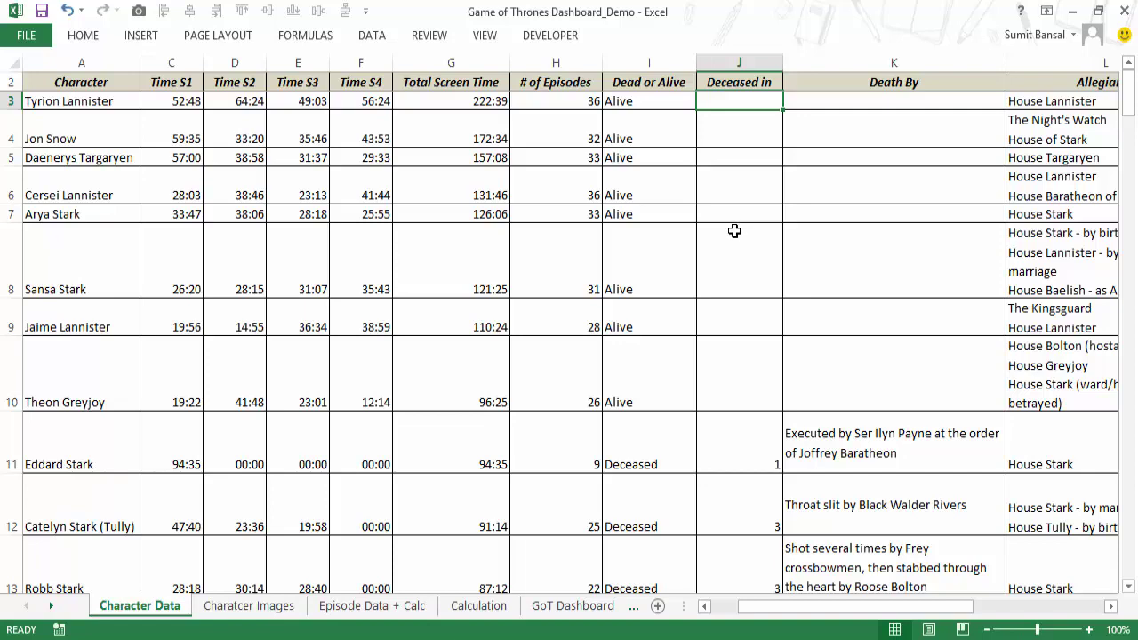
scroll(734, 232, down, 1)
click(755, 373)
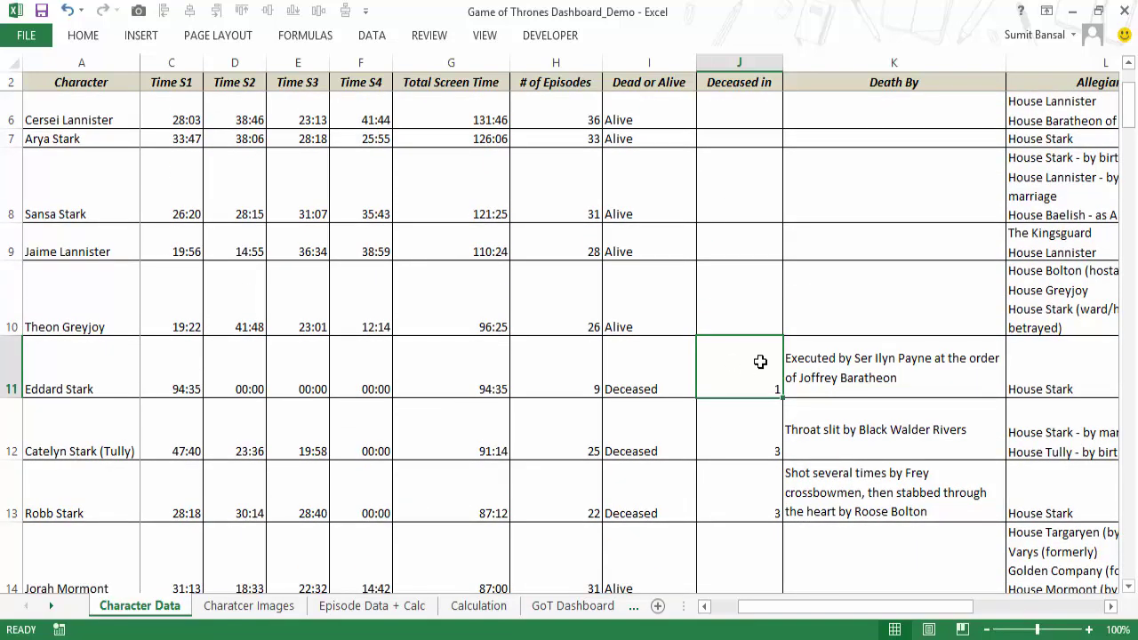
click(757, 425)
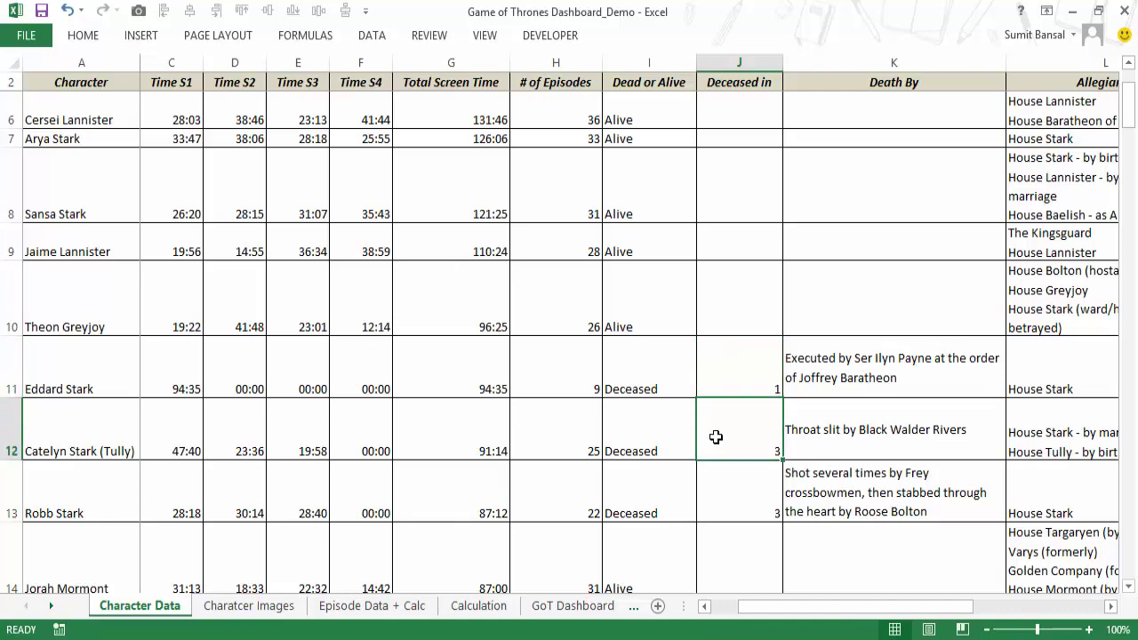
scroll(716, 436, up, 1)
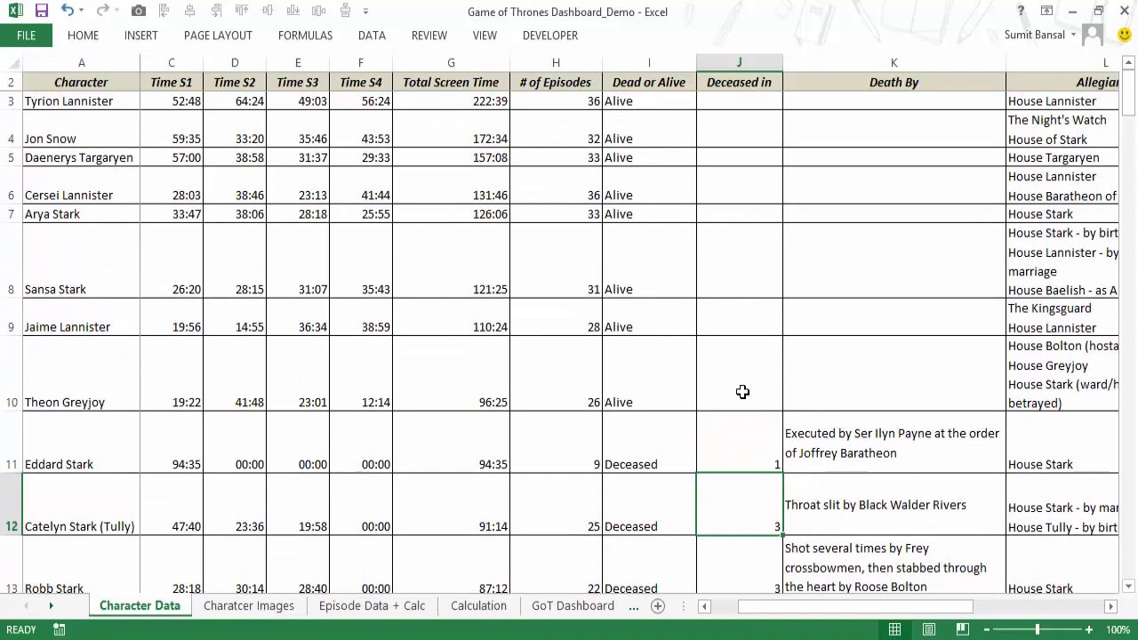
click(1111, 607)
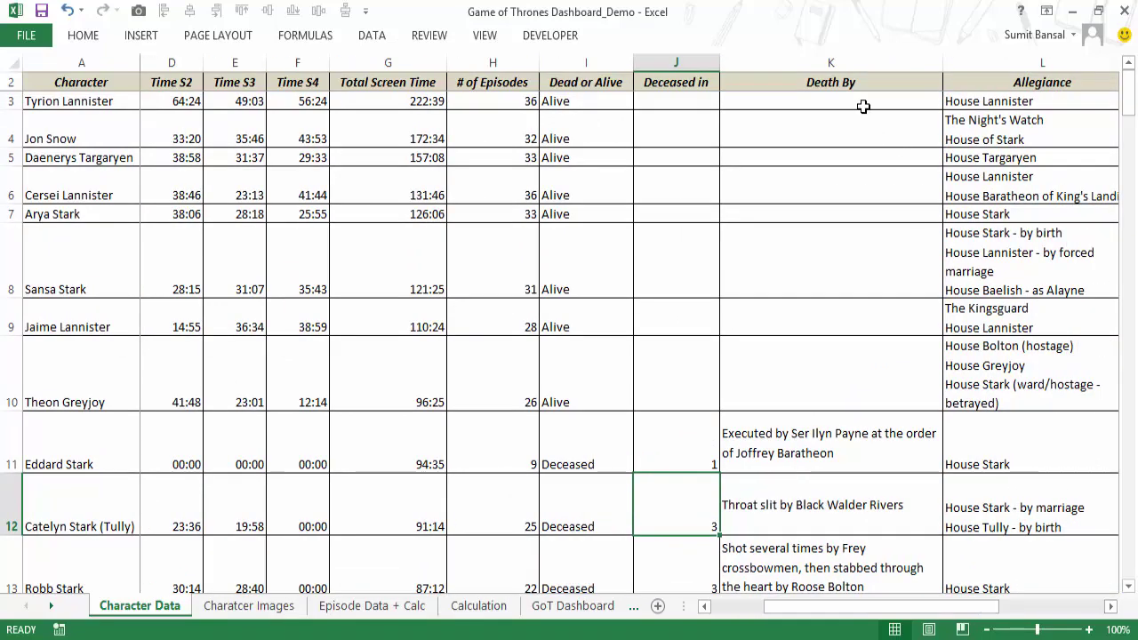
scroll(863, 106, down, 3)
scroll(856, 160, up, 1)
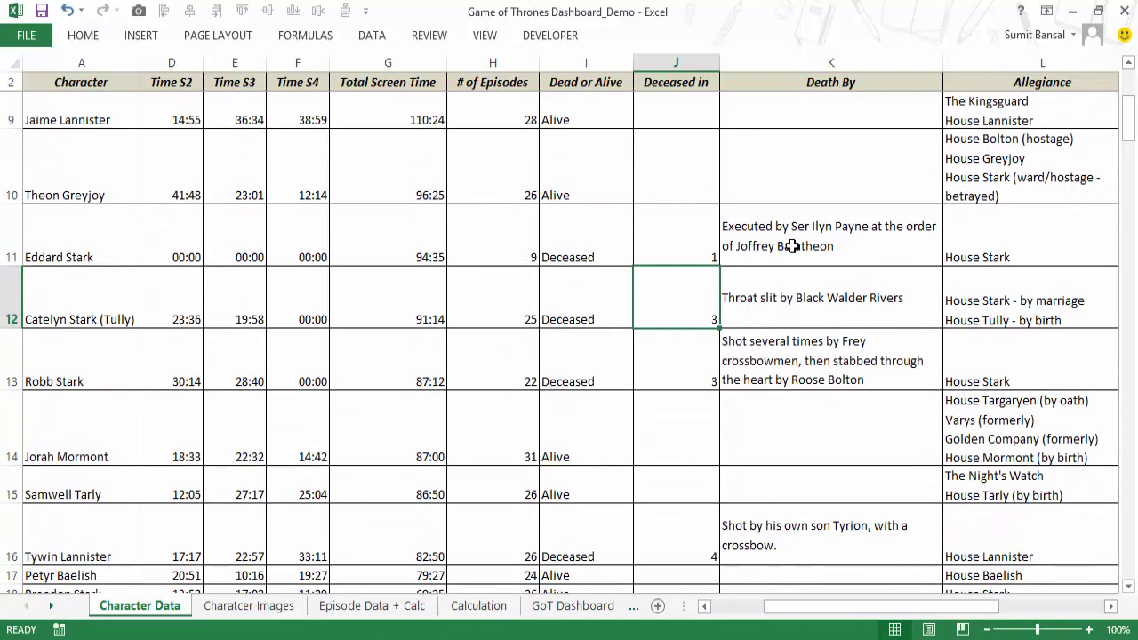
click(792, 246)
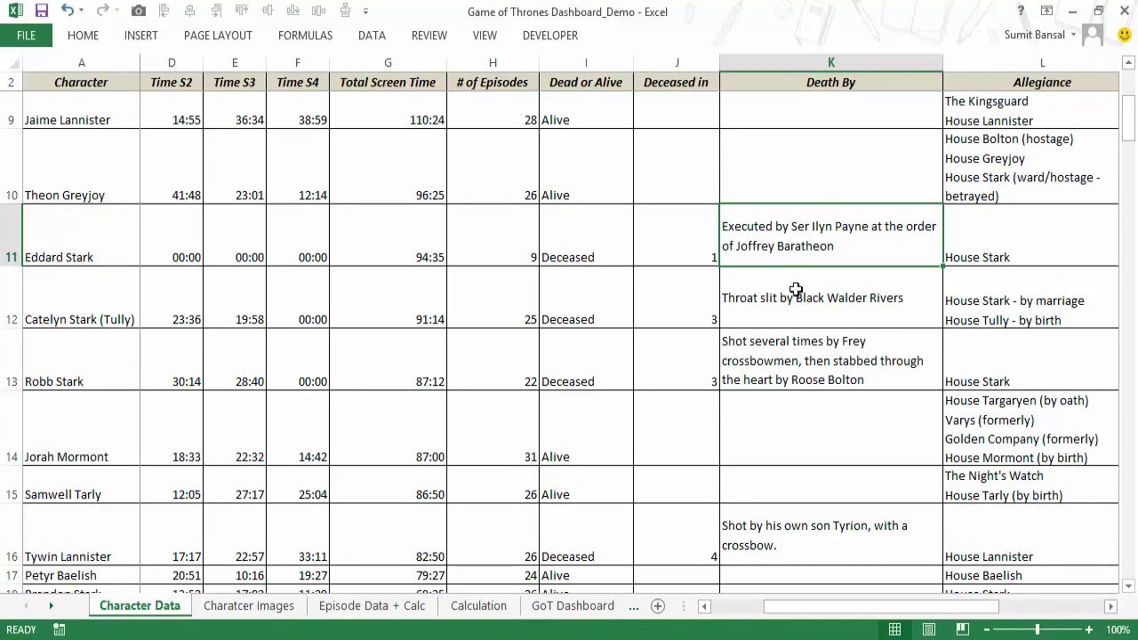
scroll(835, 307, down, 4)
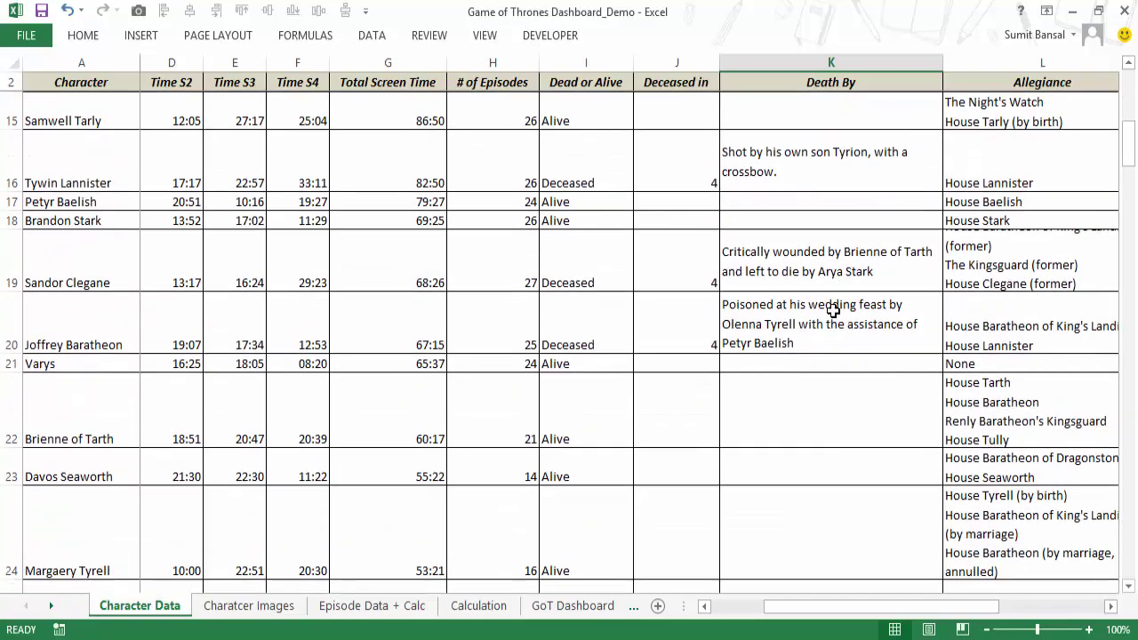
scroll(832, 311, up, 6)
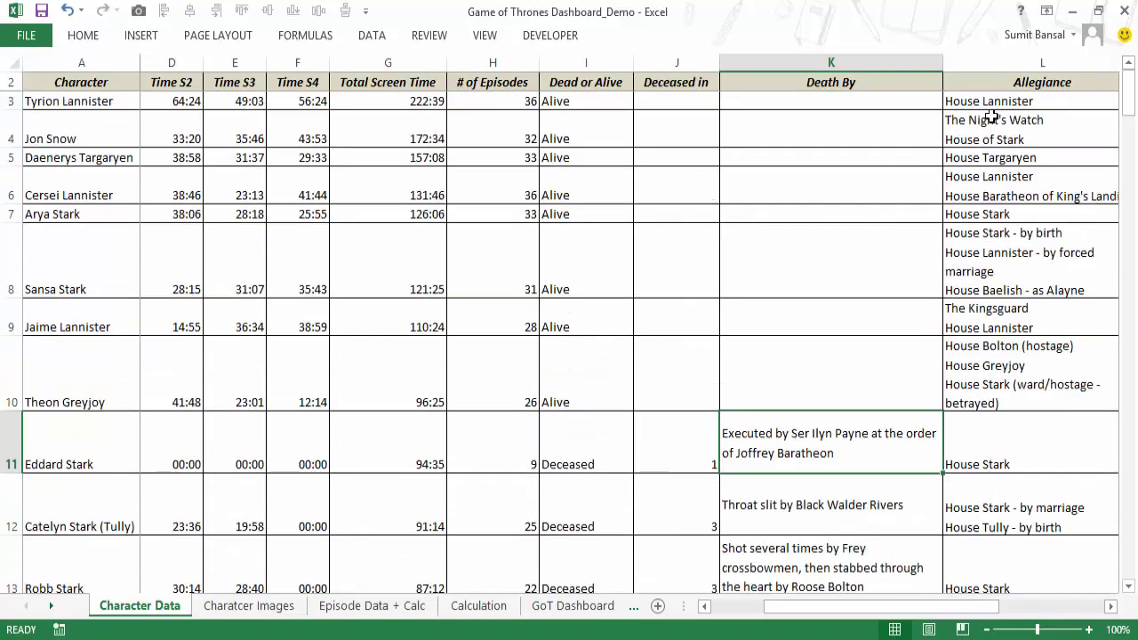
click(991, 119)
key(Up)
scroll(1000, 222, right, 2)
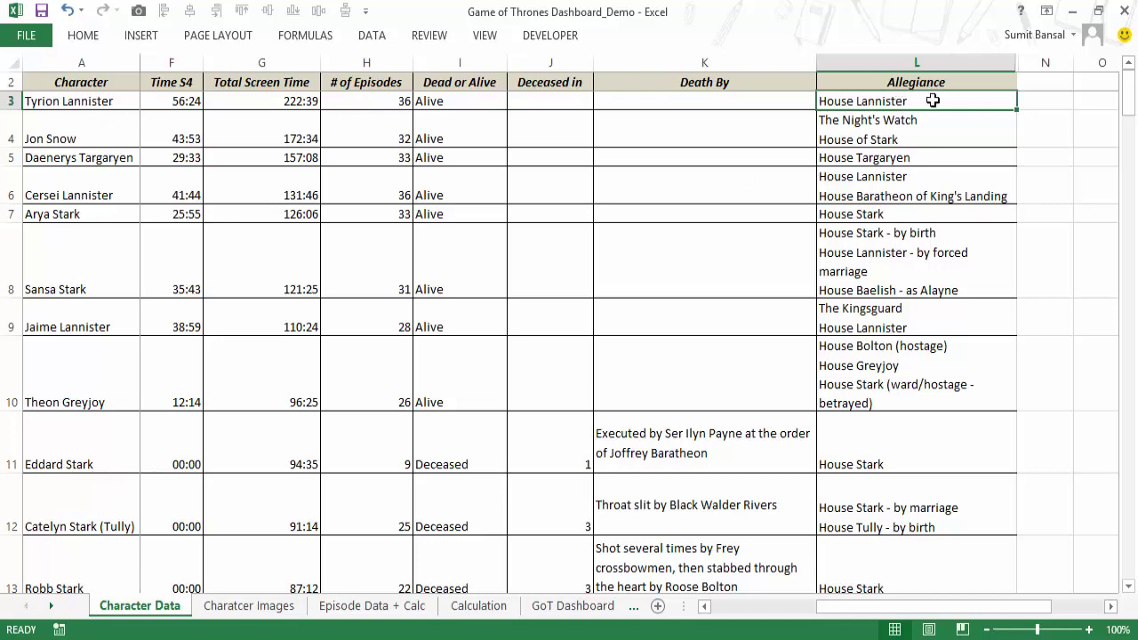
Browse the Charatcer Images sheet, selecting and deselecting Tyrion's picture and scrolling the photos.
click(246, 610)
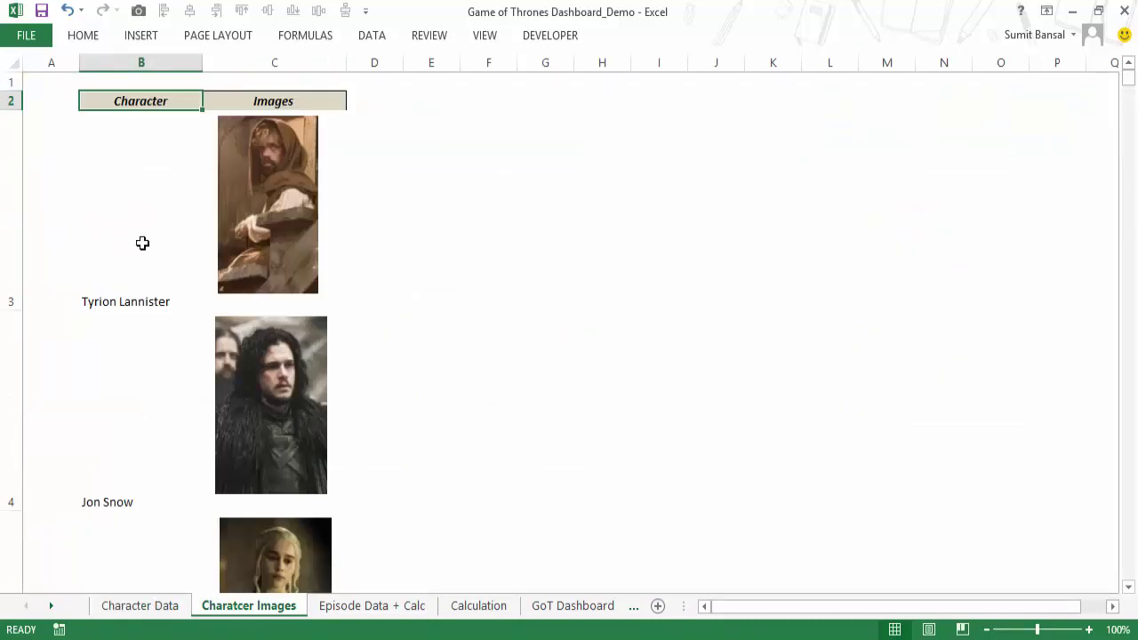
click(127, 611)
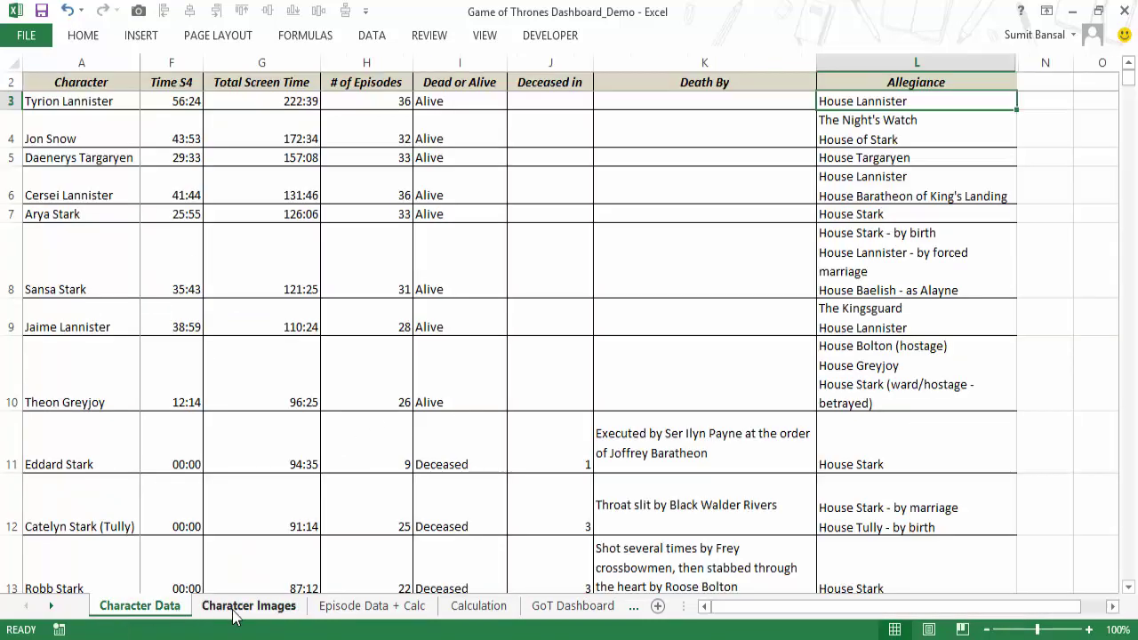
click(233, 612)
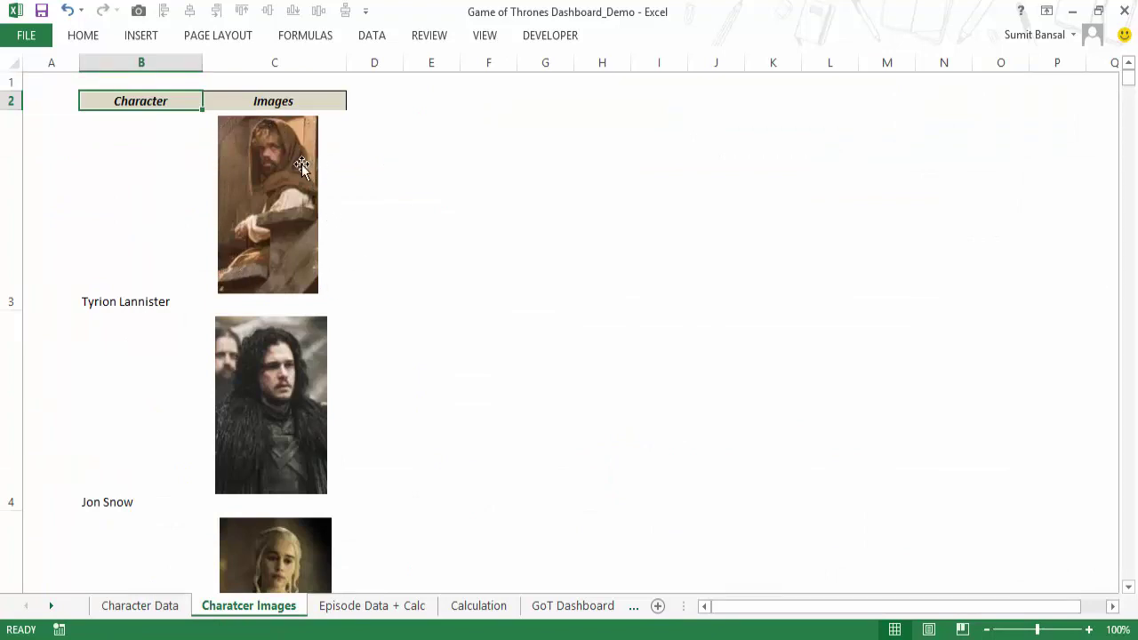
click(348, 183)
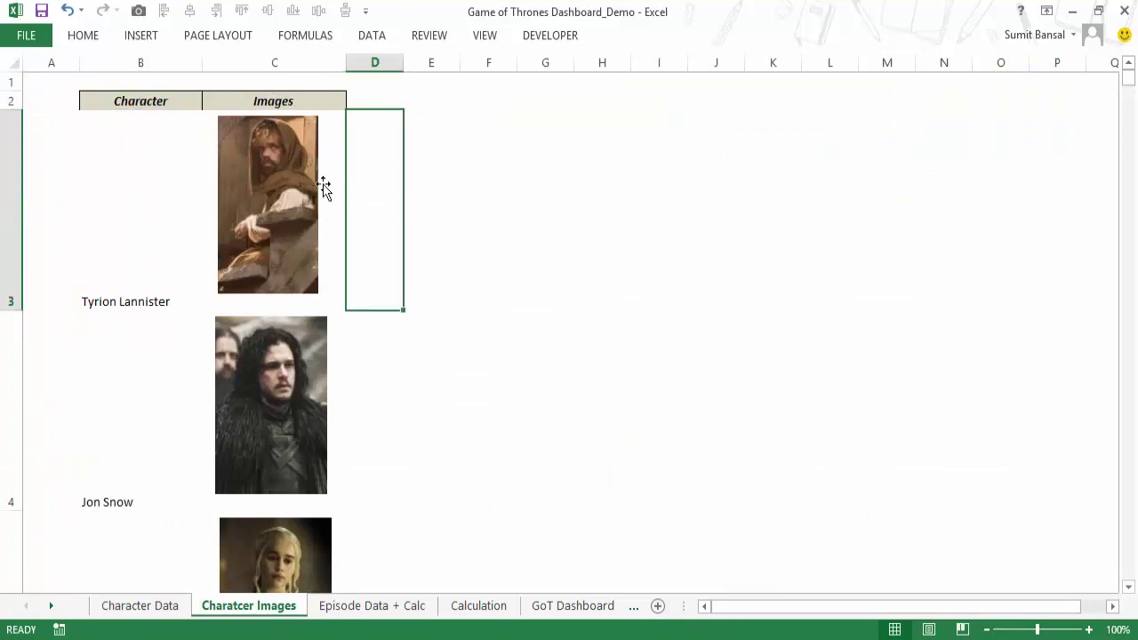
click(322, 180)
click(328, 177)
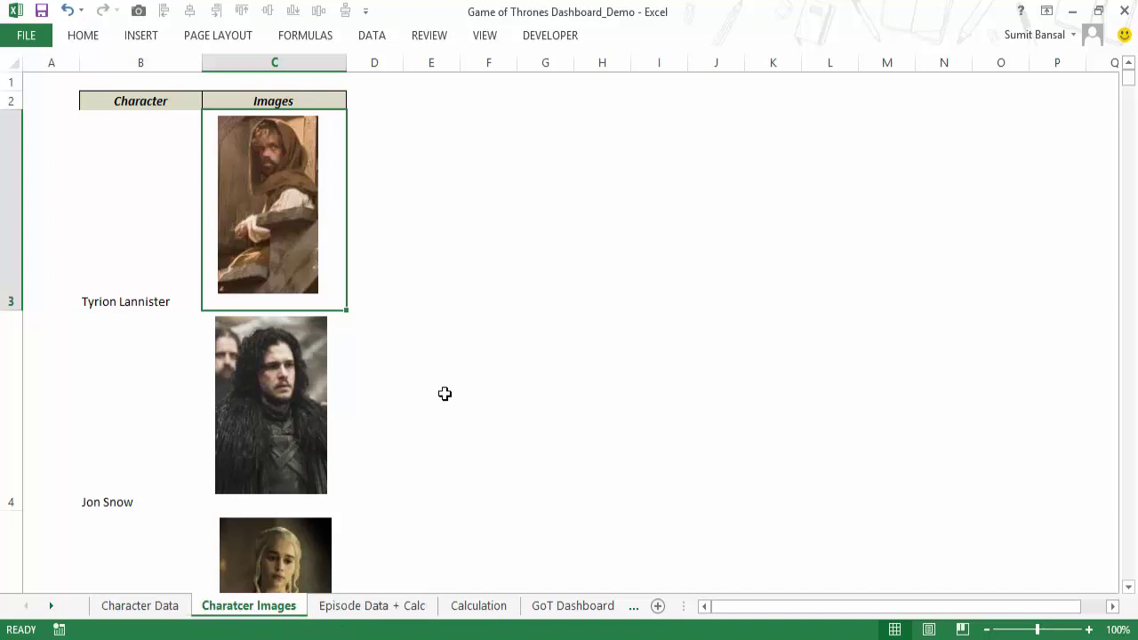
scroll(446, 392, down, 3)
scroll(446, 392, down, 9)
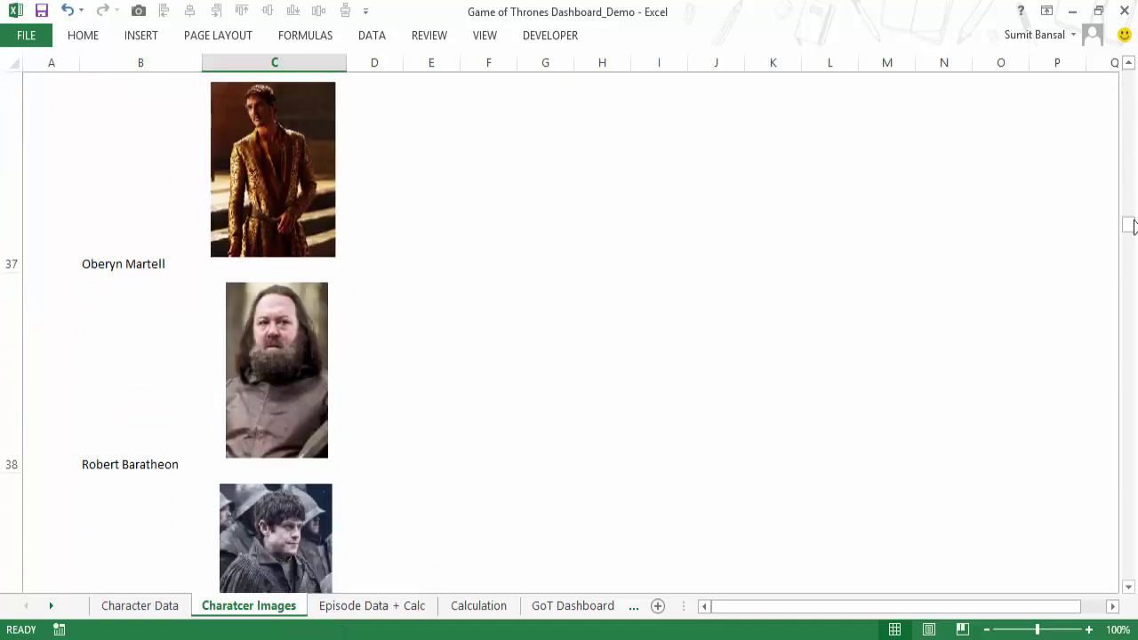
drag(1135, 223, 1136, 124)
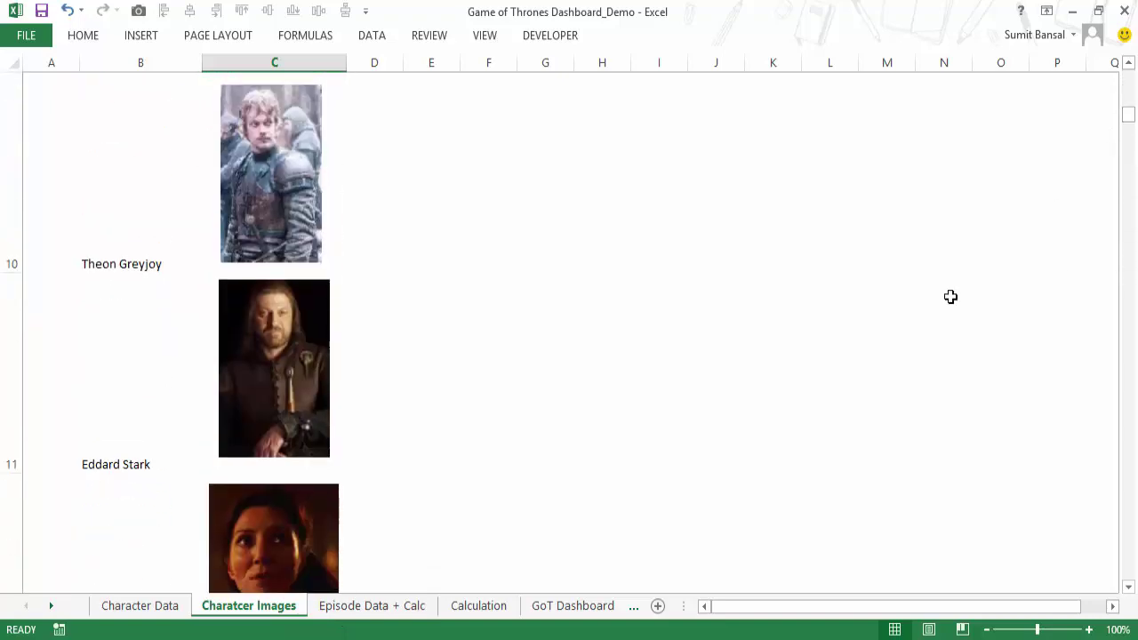
On the Episode Data + Calc sheet, select the episode numbers in column A.
click(353, 608)
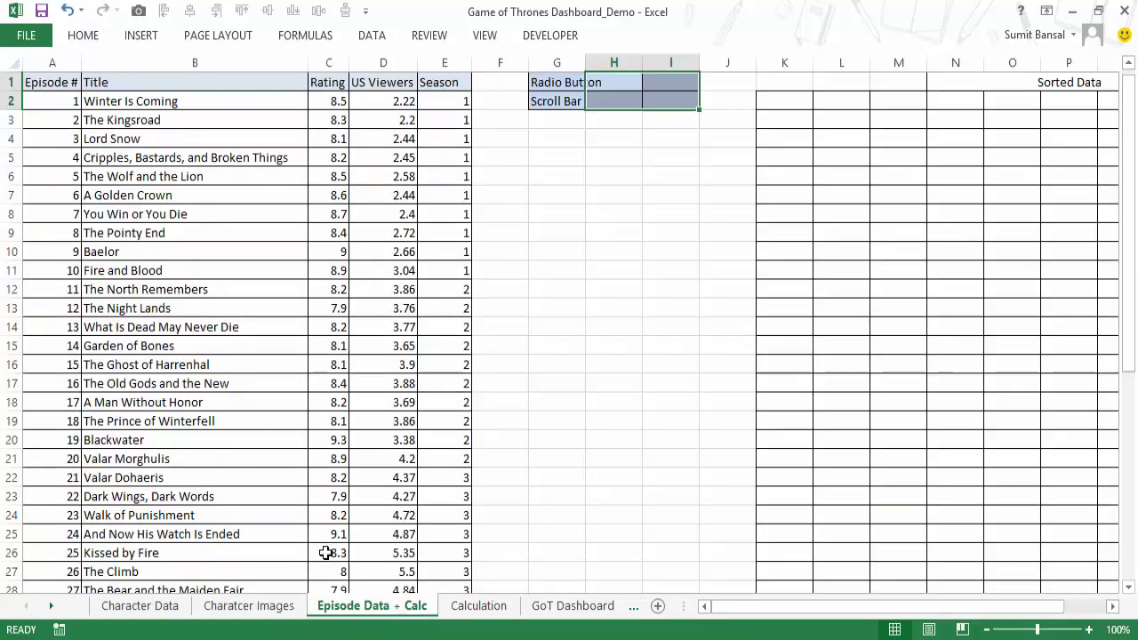
click(59, 102)
drag(68, 104, 75, 568)
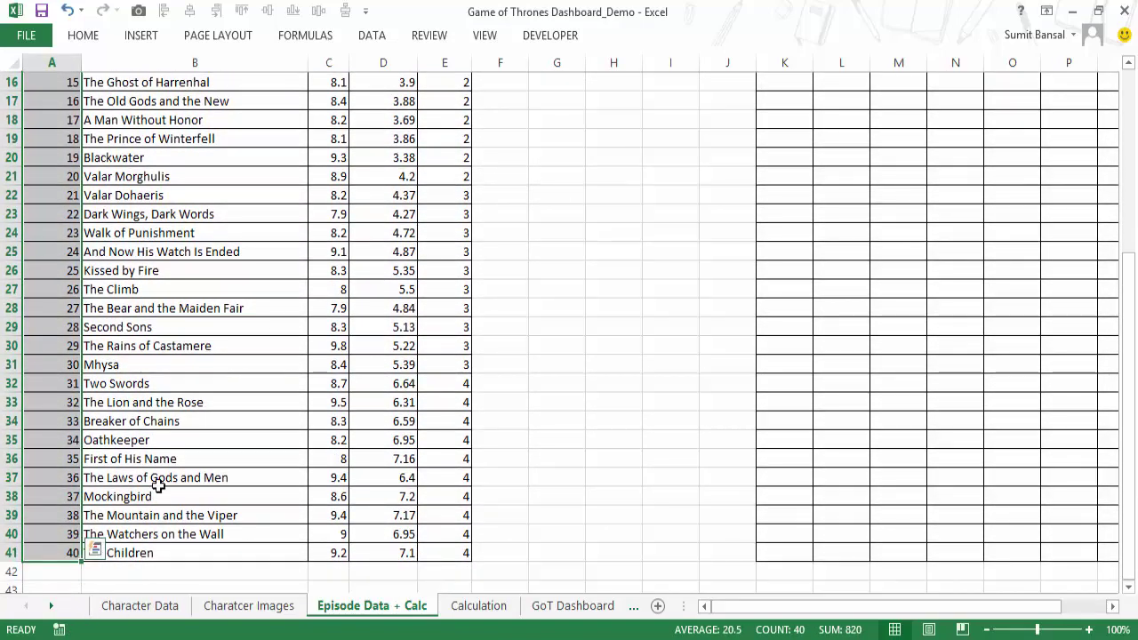
scroll(205, 426, up, 5)
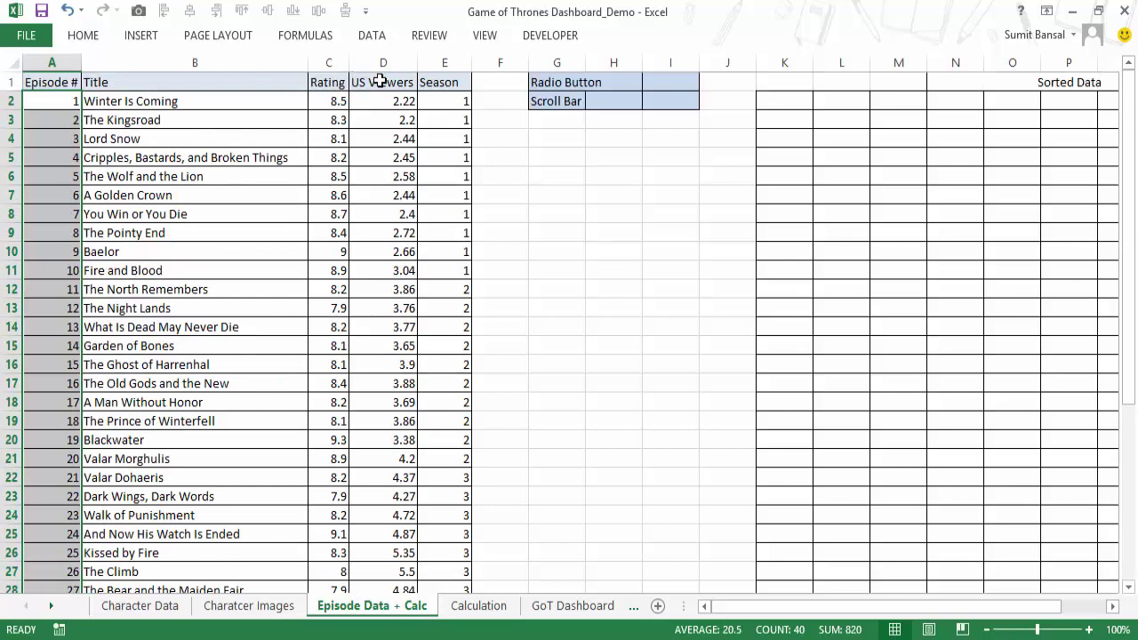
click(436, 82)
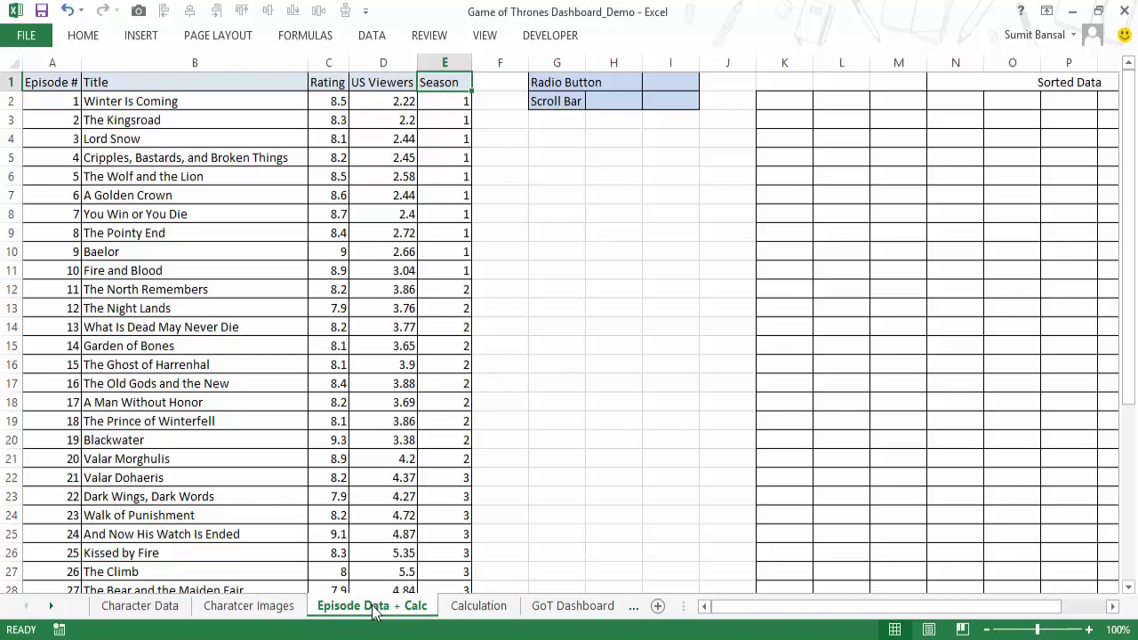
Scroll through the Calculation sheet's helper tables down to row 144, then view the GoT Dashboard.
click(478, 606)
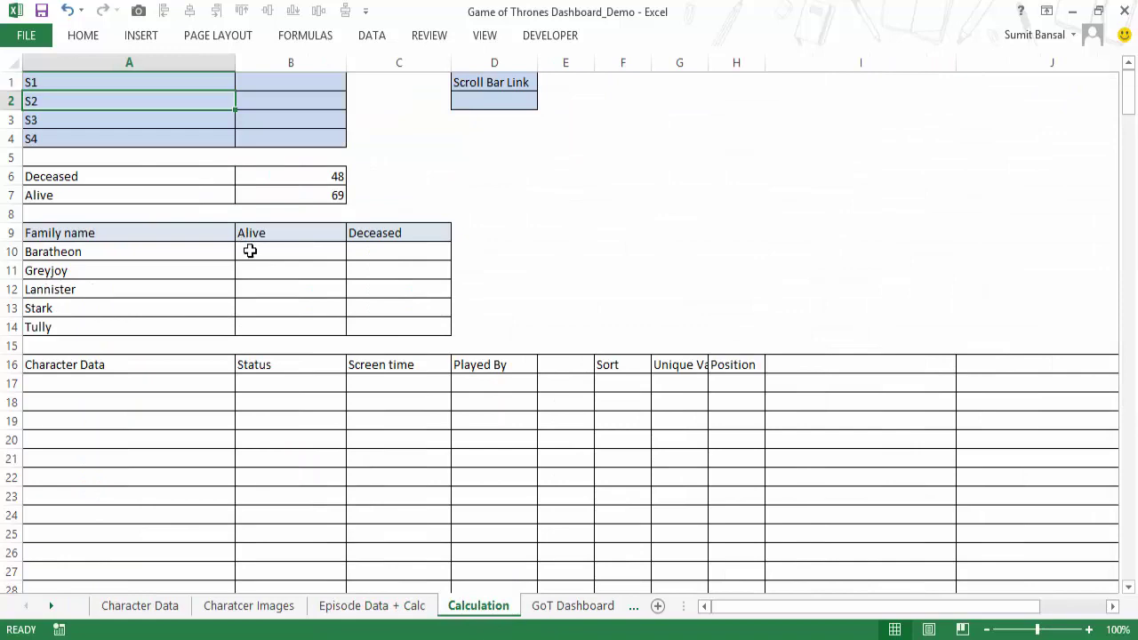
scroll(250, 251, down, 9)
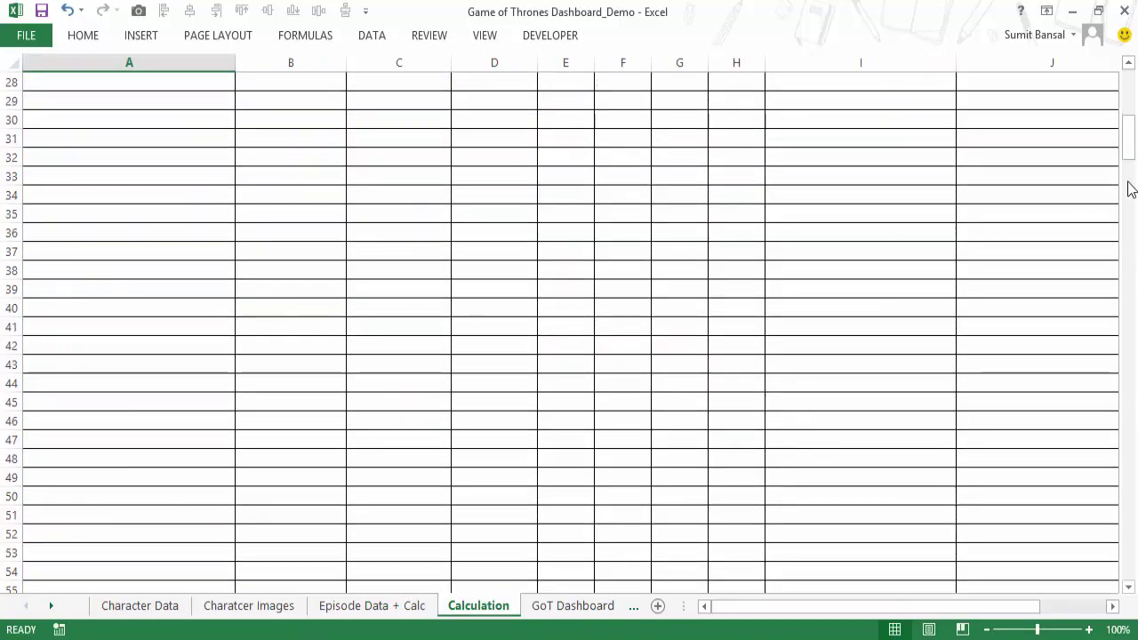
drag(1130, 158, 1129, 84)
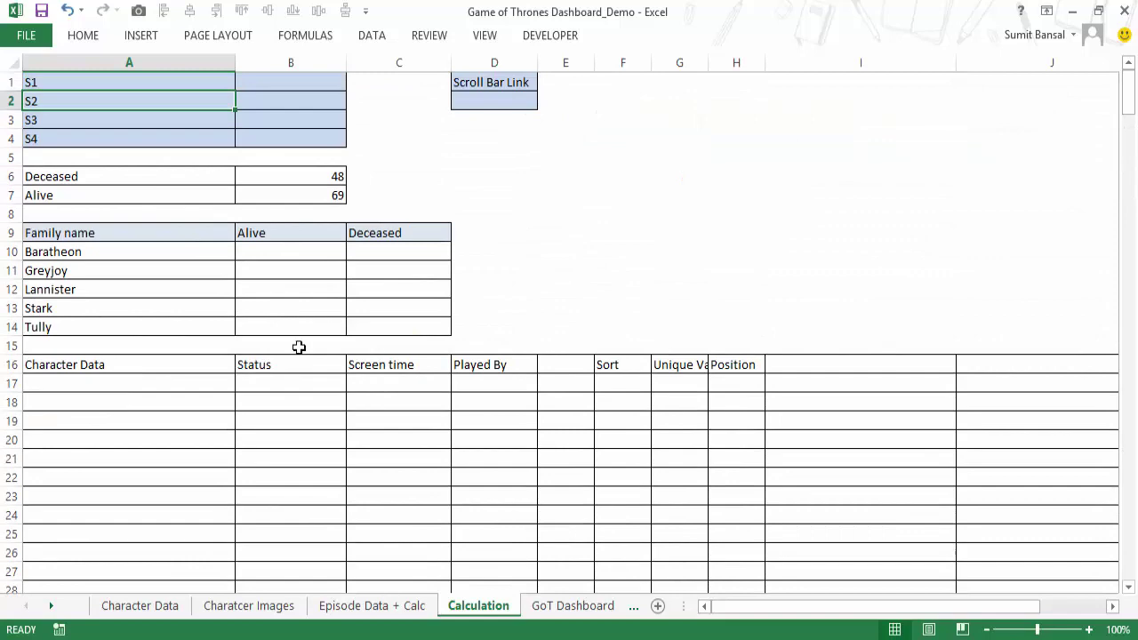
scroll(299, 346, down, 3)
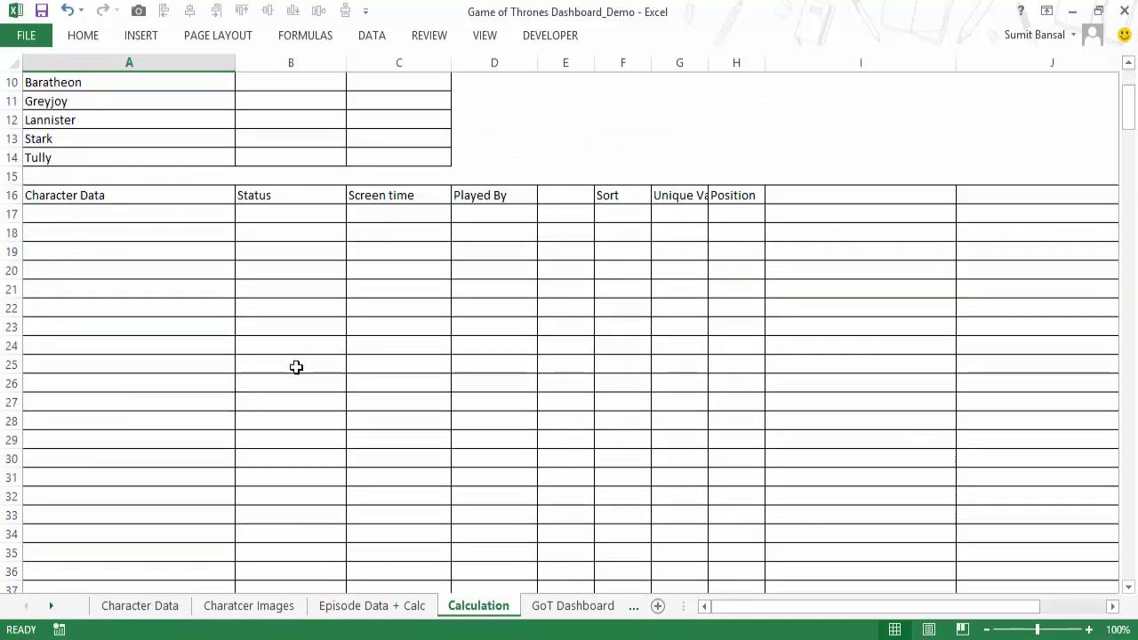
scroll(296, 367, down, 5)
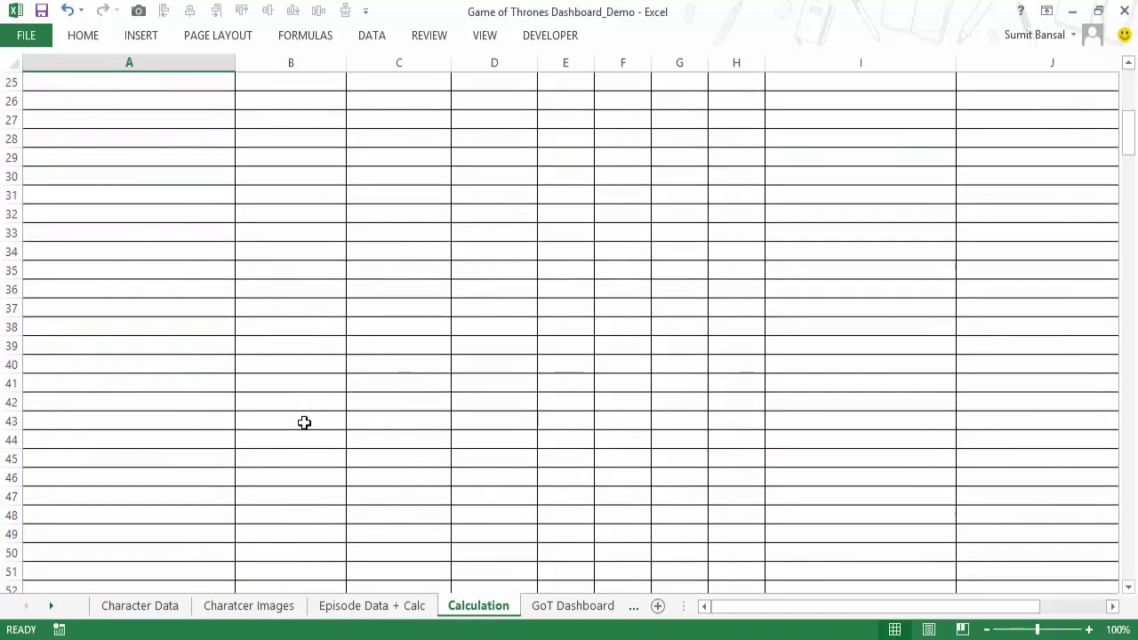
scroll(304, 422, down, 20)
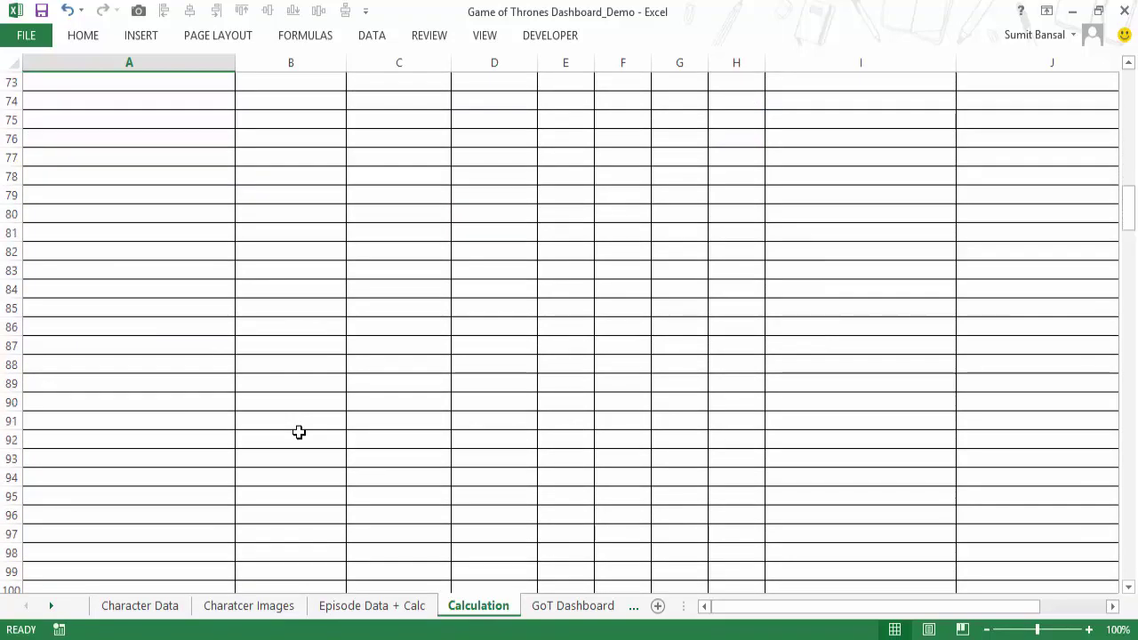
scroll(299, 432, down, 9)
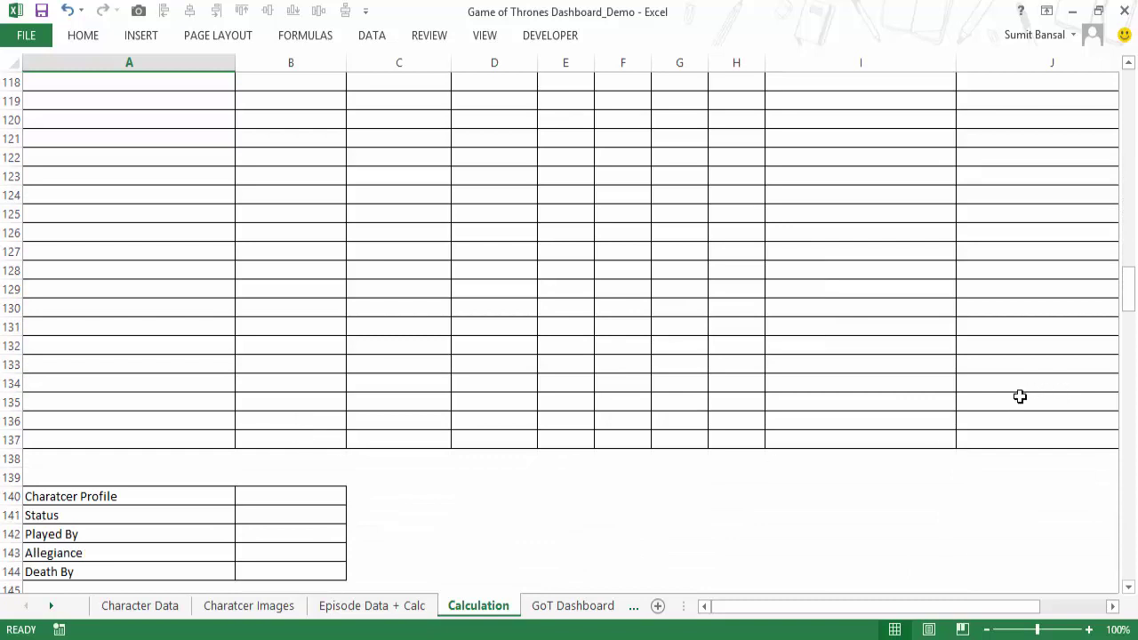
scroll(384, 469, down, 2)
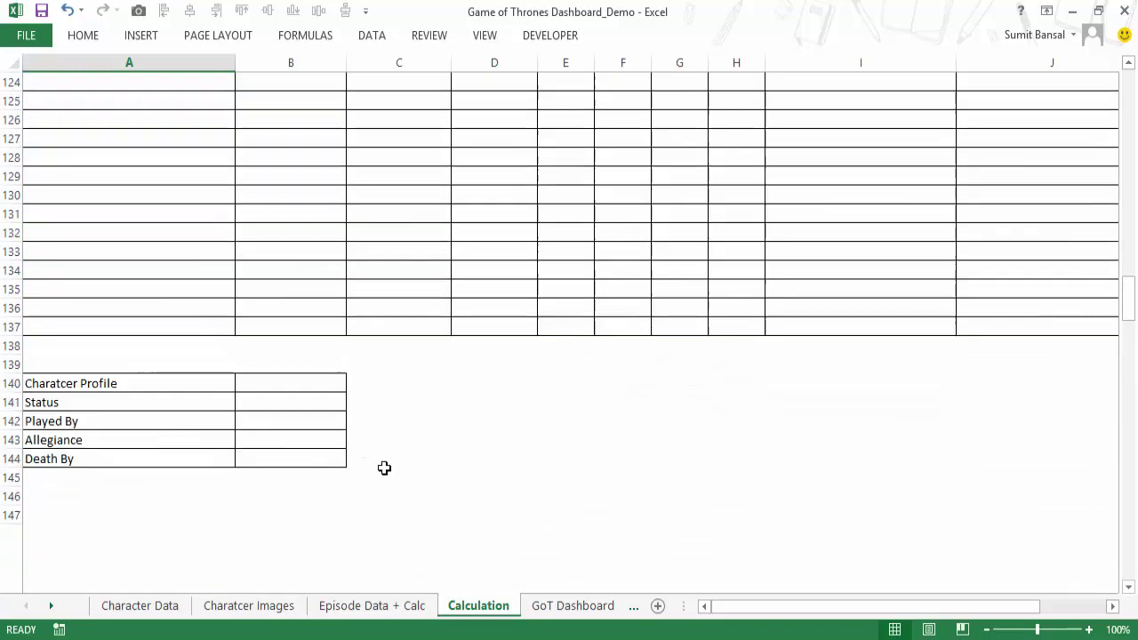
scroll(380, 457, up, 2)
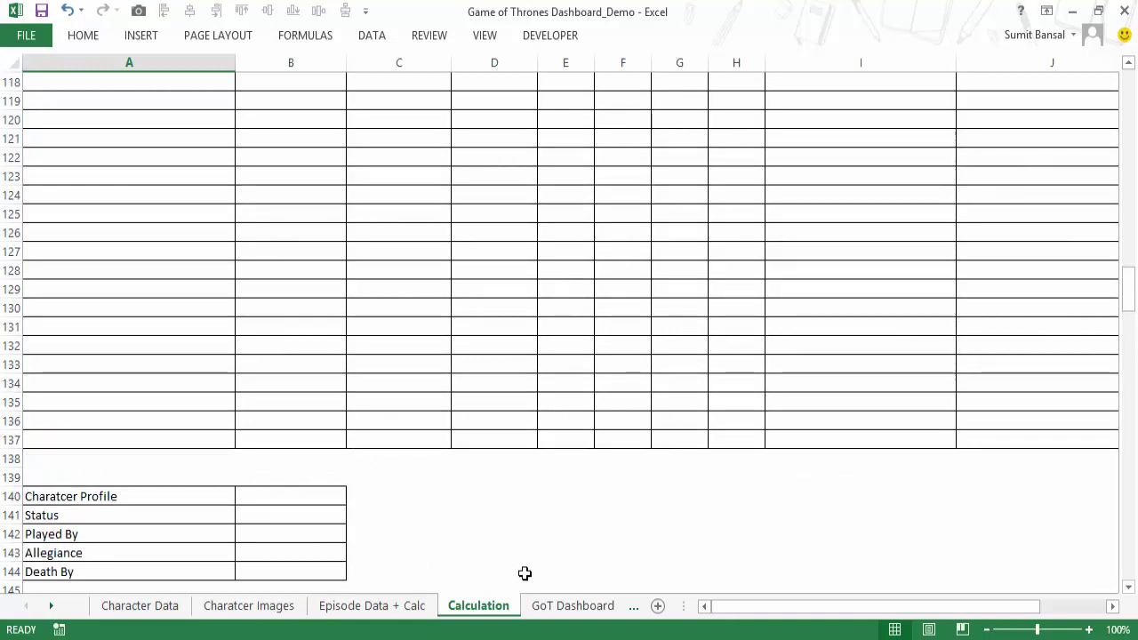
click(560, 611)
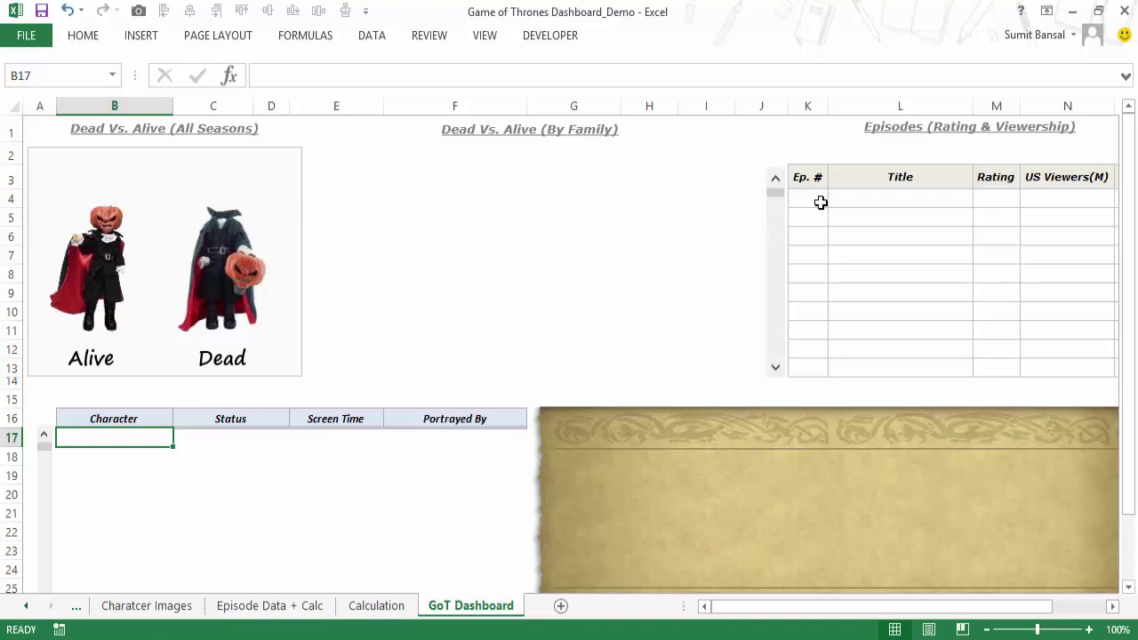
scroll(635, 392, down, 2)
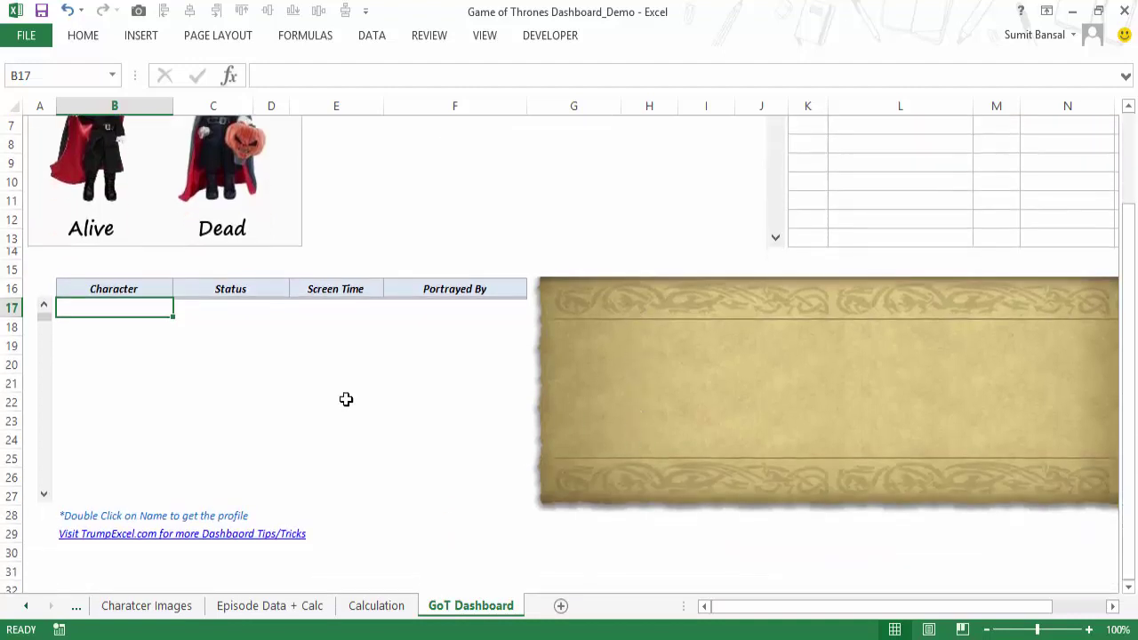
scroll(284, 428, up, 1)
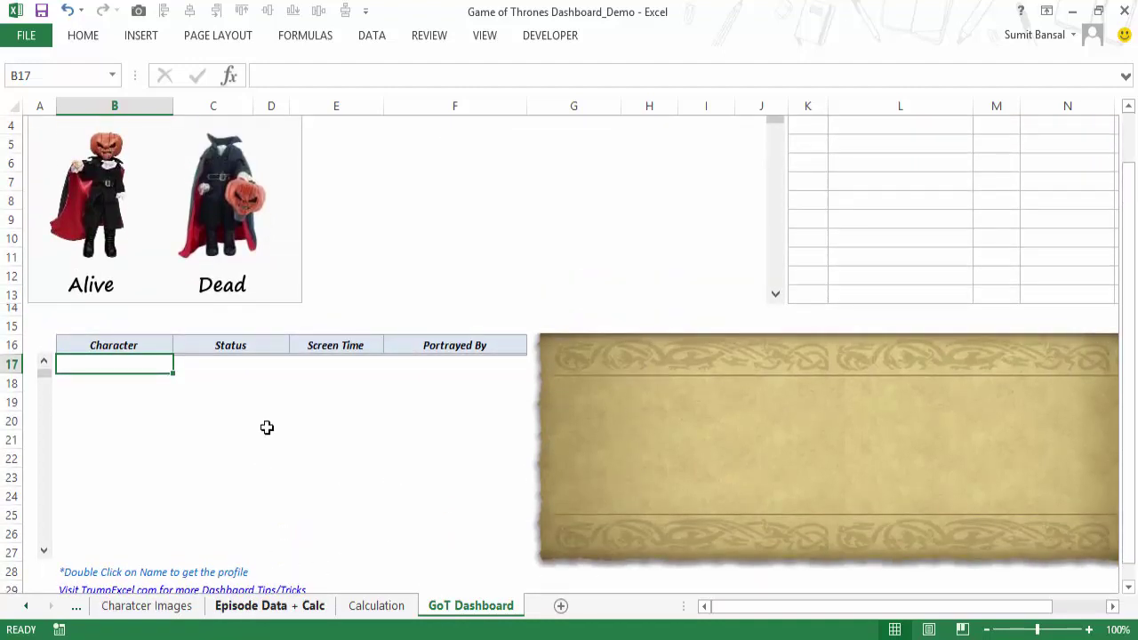
scroll(142, 355, up, 1)
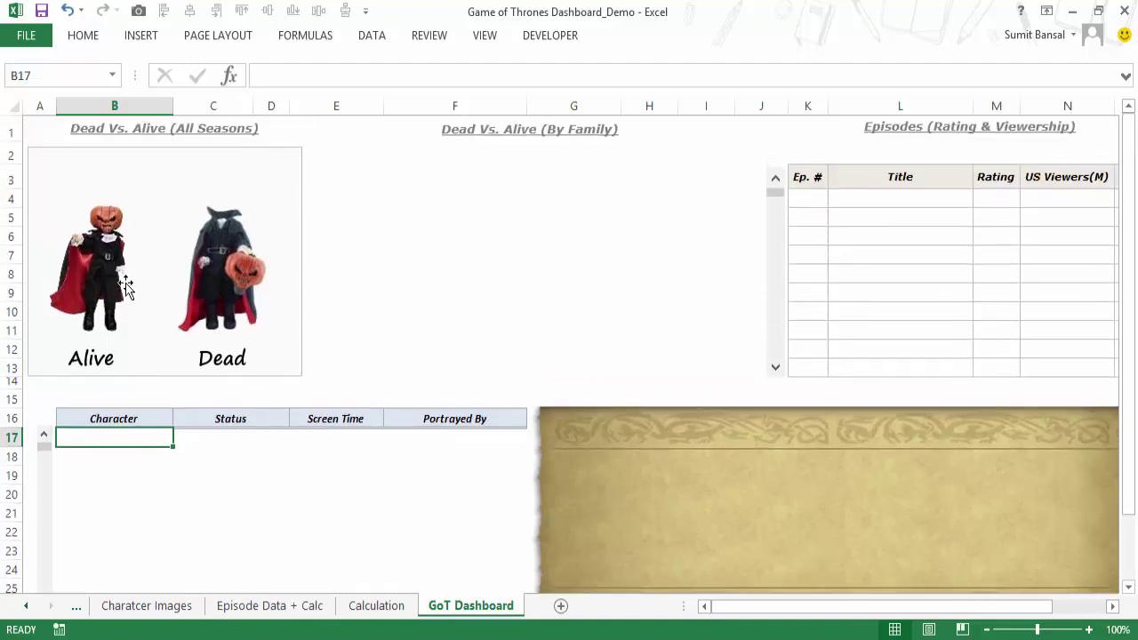
Select the Deceased and Alive count cells A6:B7 and B6 on Calculation, then show Character Data.
click(375, 606)
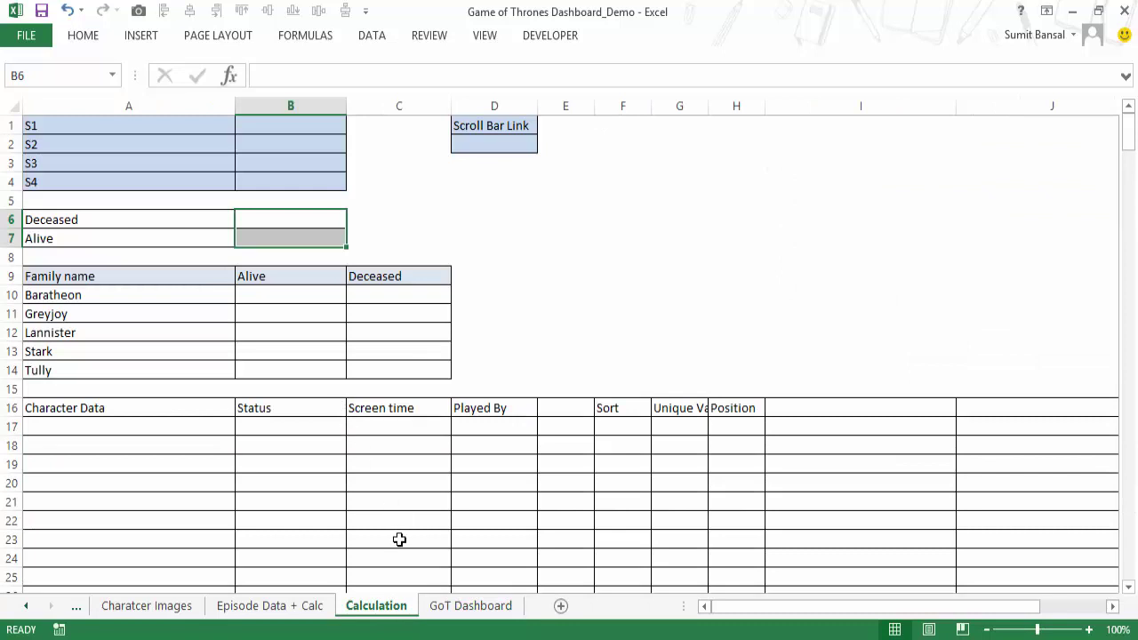
drag(135, 218, 294, 237)
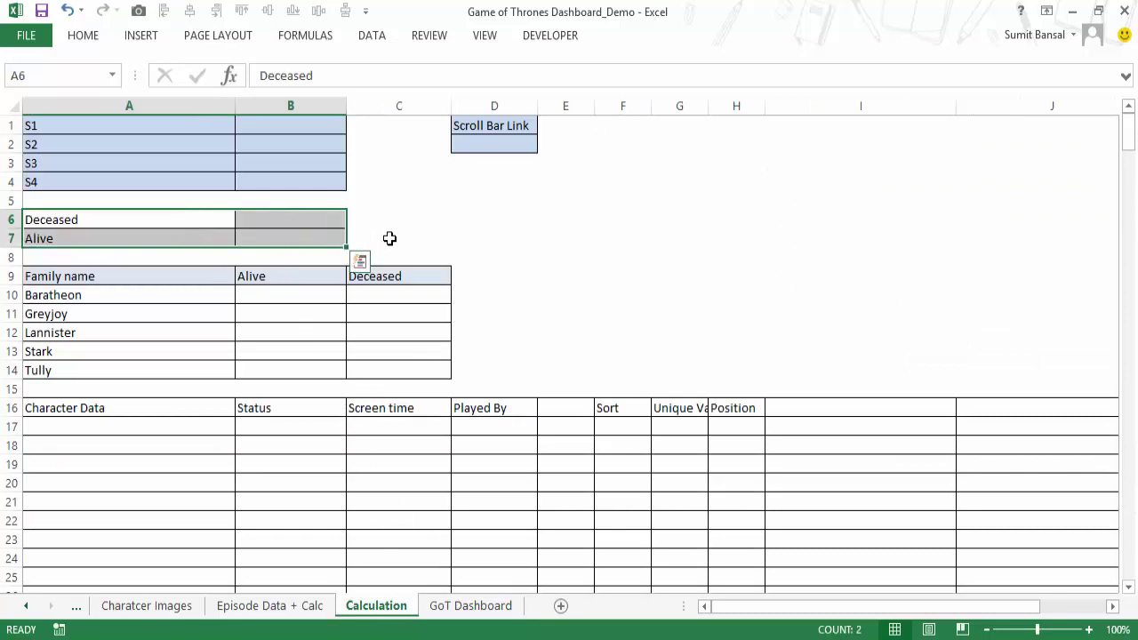
click(300, 219)
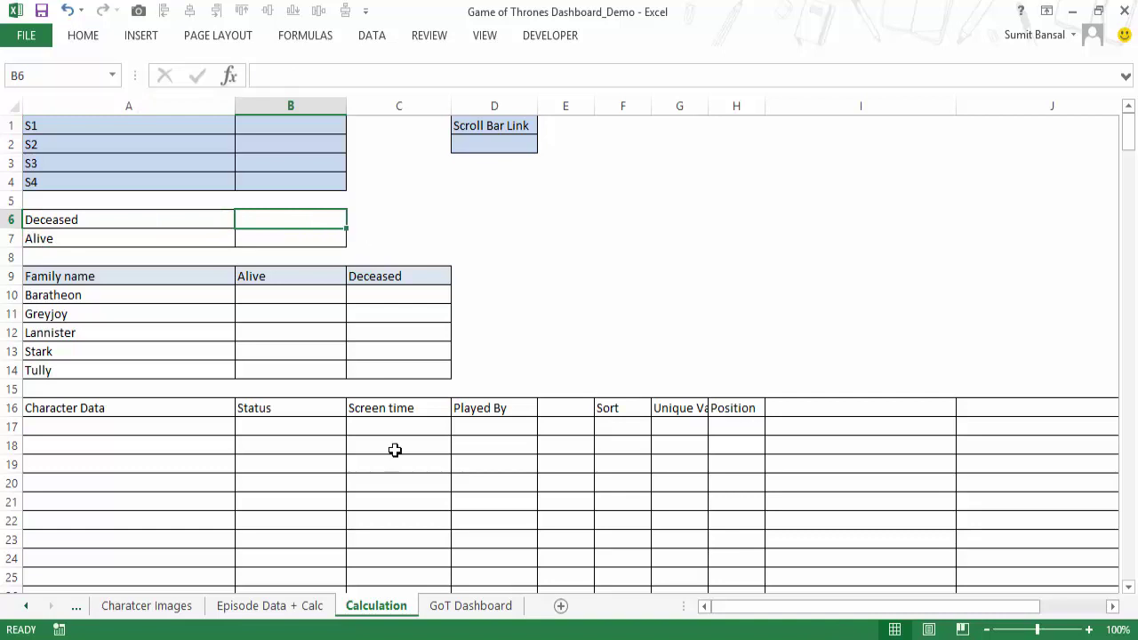
click(171, 610)
click(26, 607)
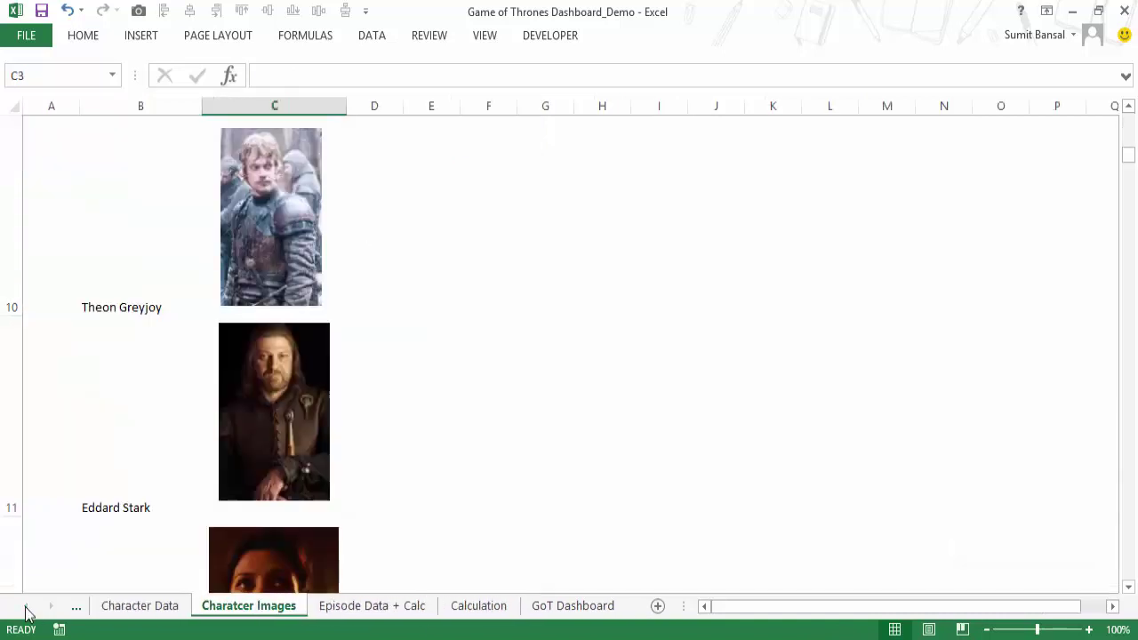
click(134, 608)
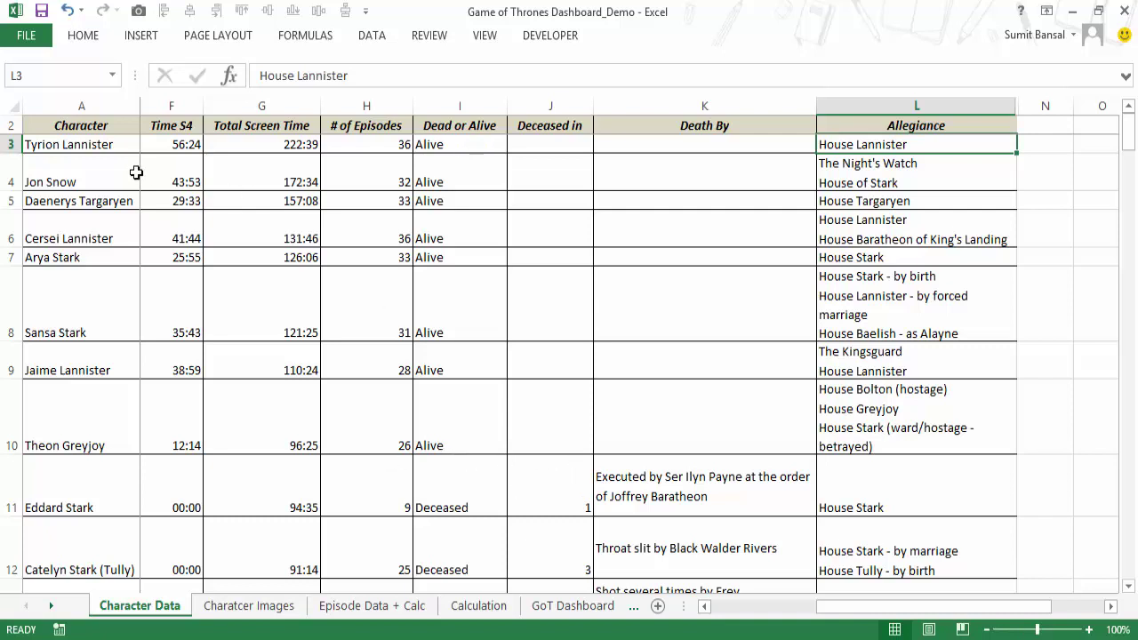
Convert the character data into a table with headers using Ctrl+T.
click(56, 179)
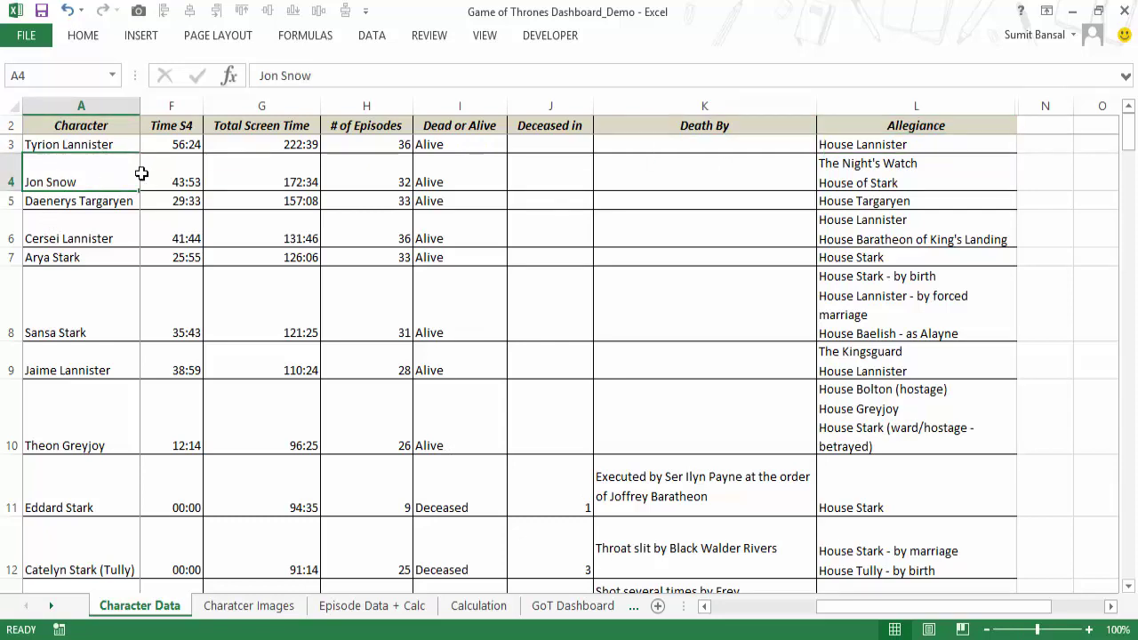
key(ctrl+t)
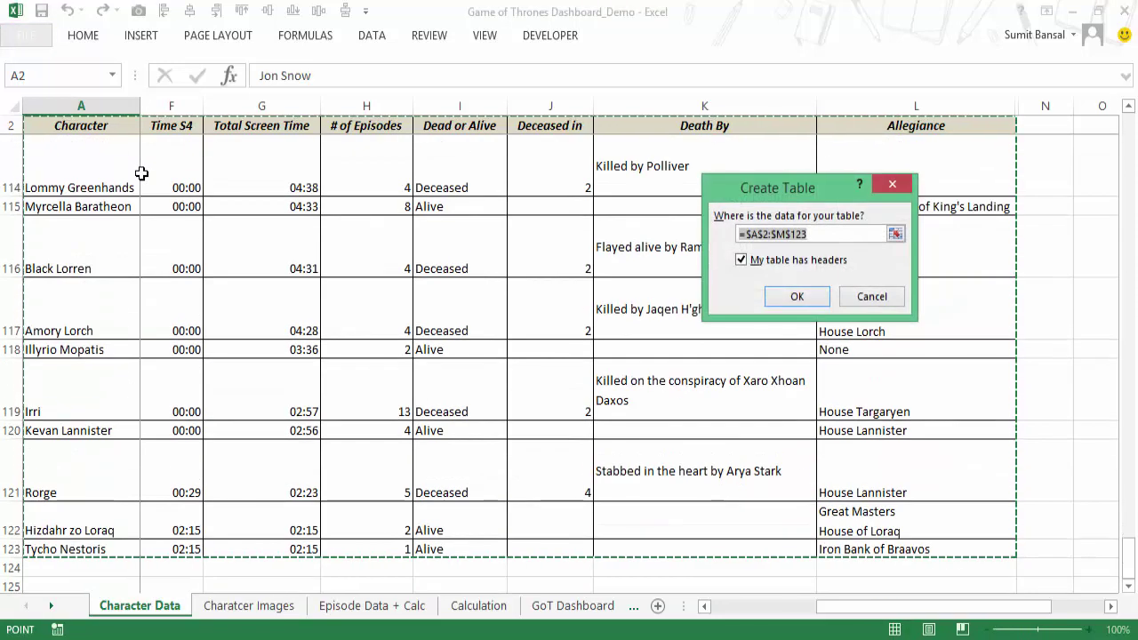
drag(797, 190, 584, 233)
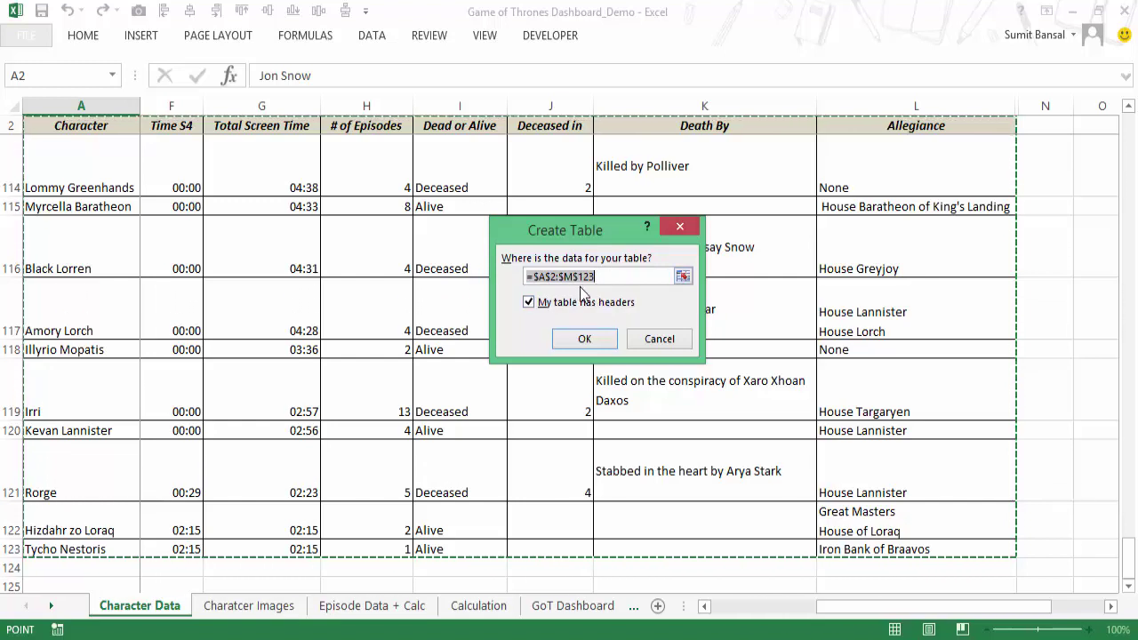
click(587, 341)
click(436, 236)
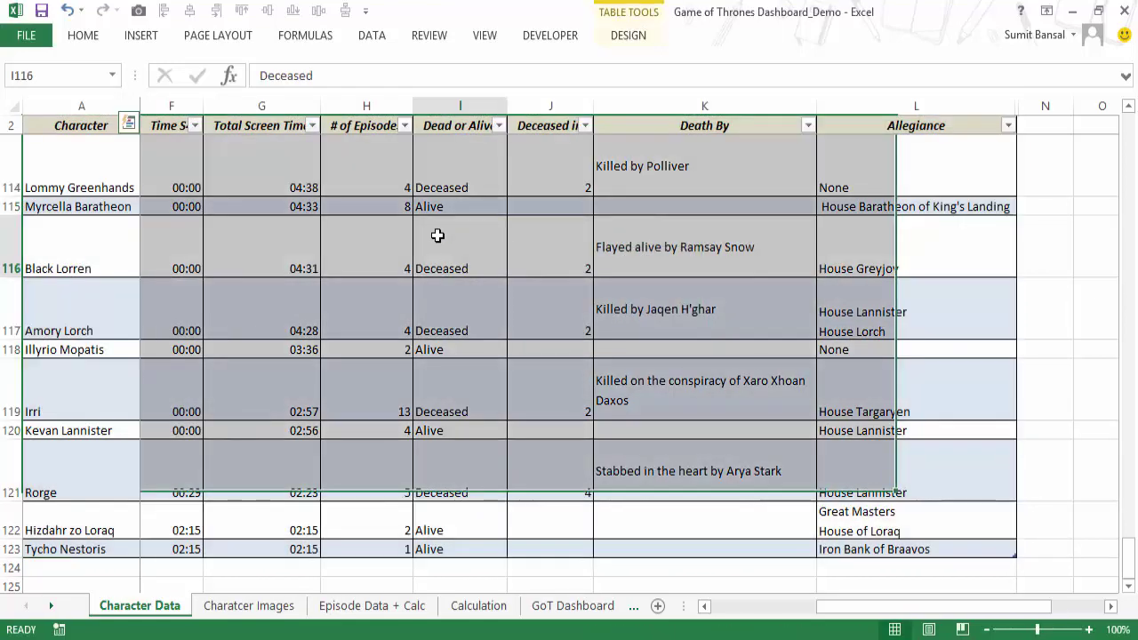
scroll(471, 290, up, 4)
scroll(471, 290, up, 7)
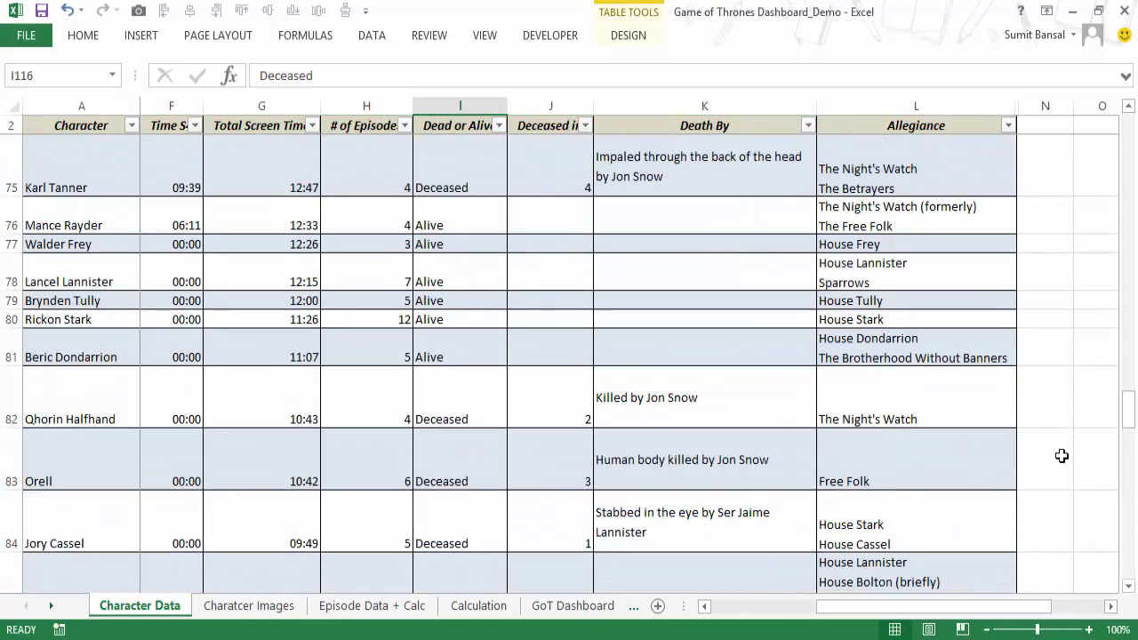
scroll(217, 253, up, 5)
scroll(347, 187, up, 12)
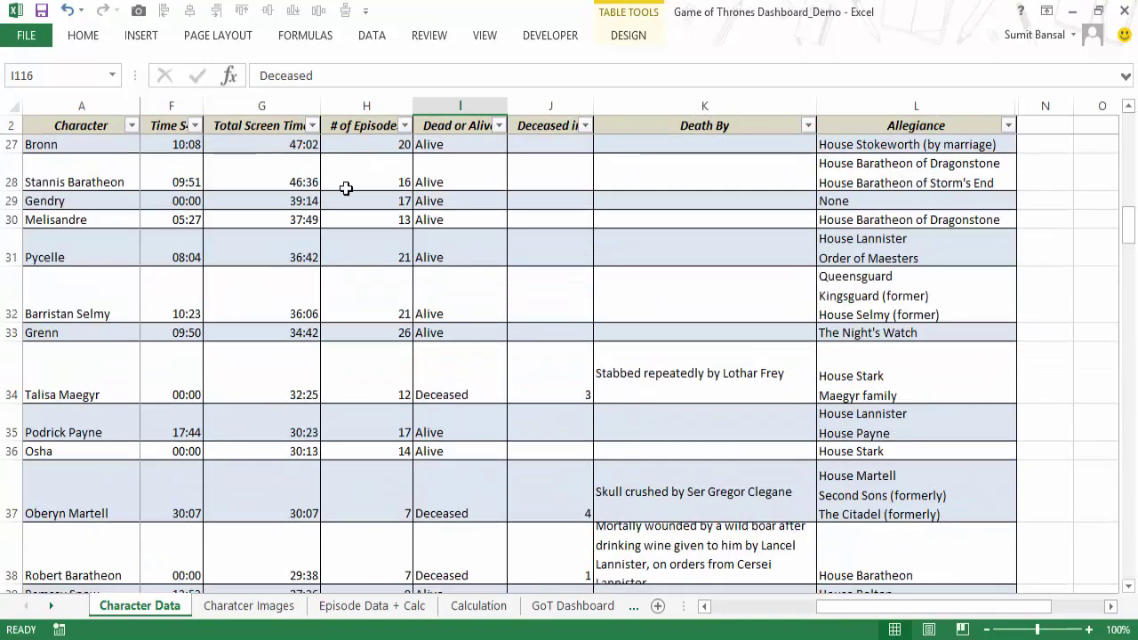
scroll(346, 186, up, 5)
Turn off banded rows and rename the table from Table1 to Cdata.
click(629, 38)
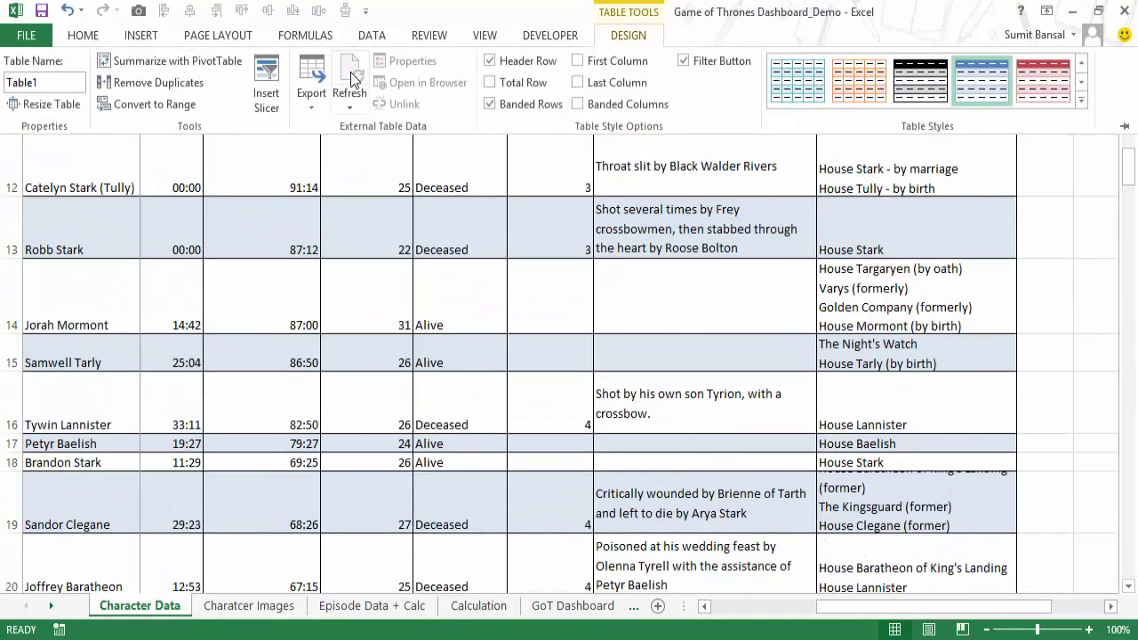
click(626, 40)
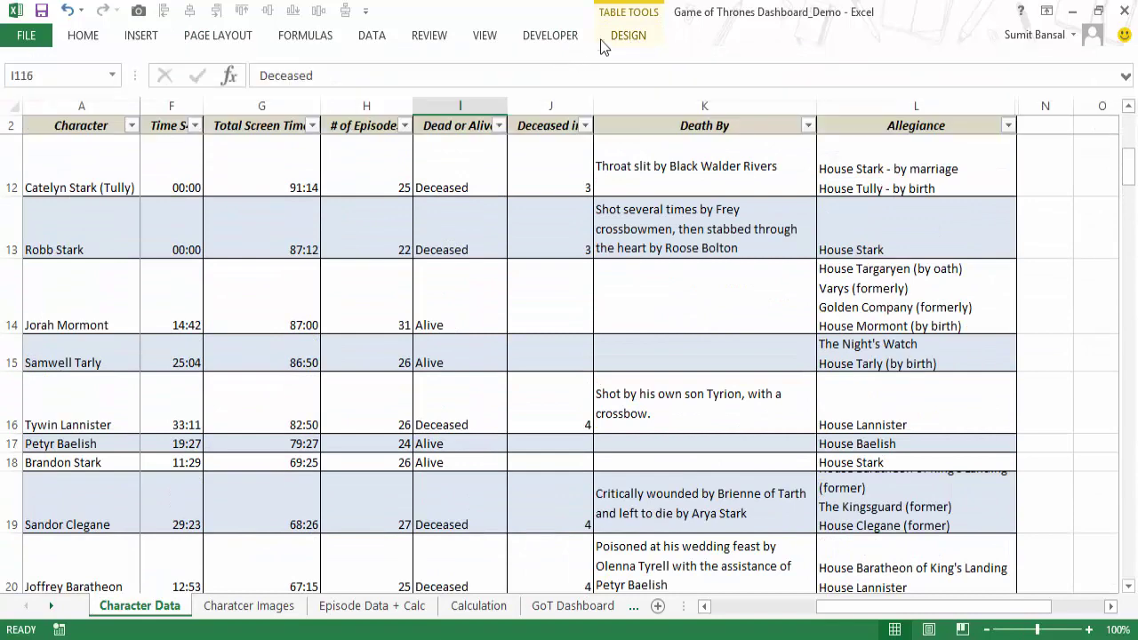
click(628, 35)
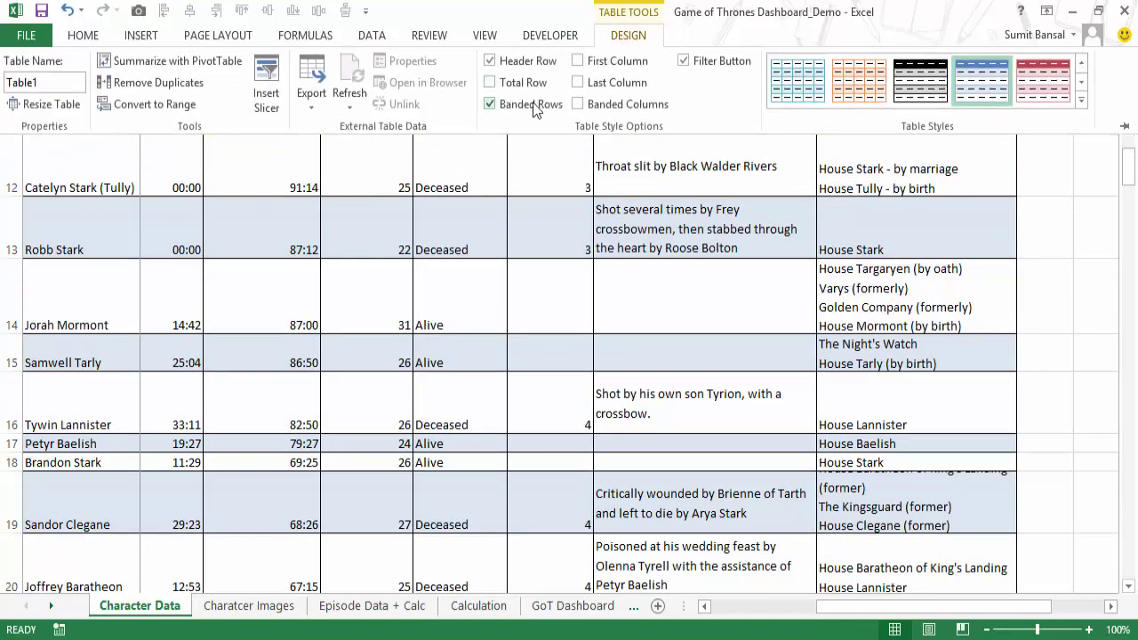
click(528, 104)
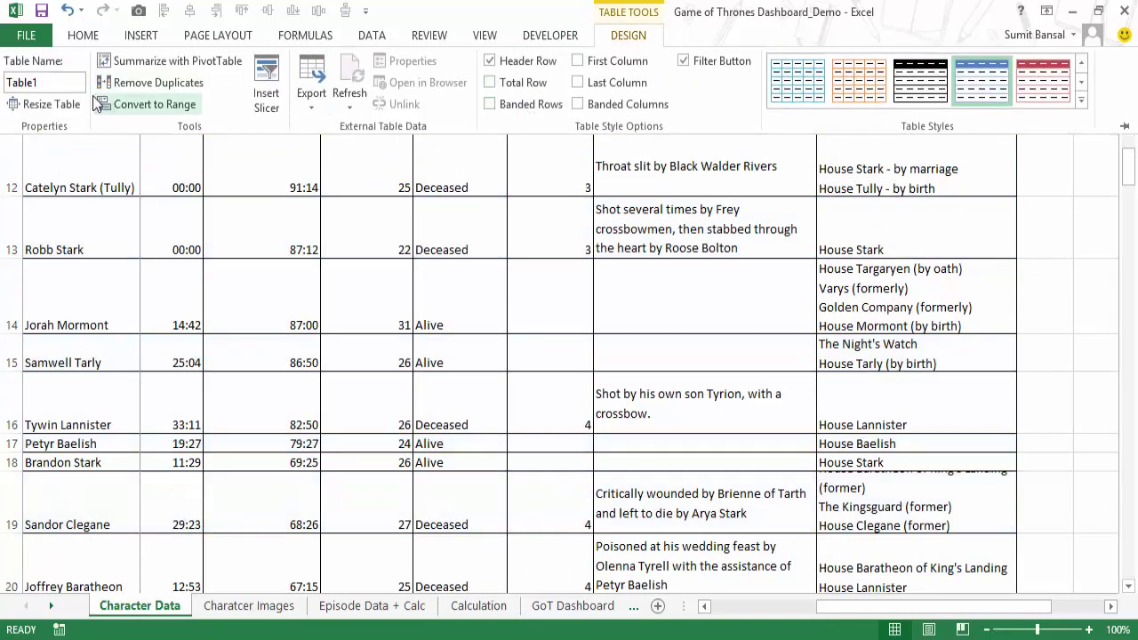
drag(56, 86, 18, 84)
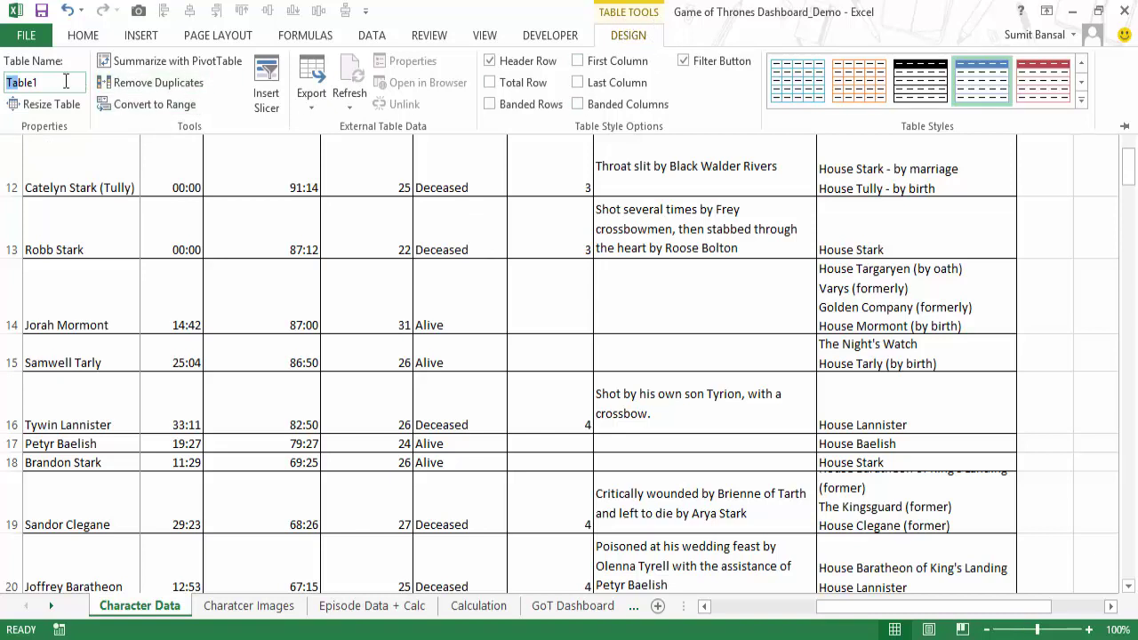
drag(65, 82, 3, 89)
text(Cdata)
key(Return)
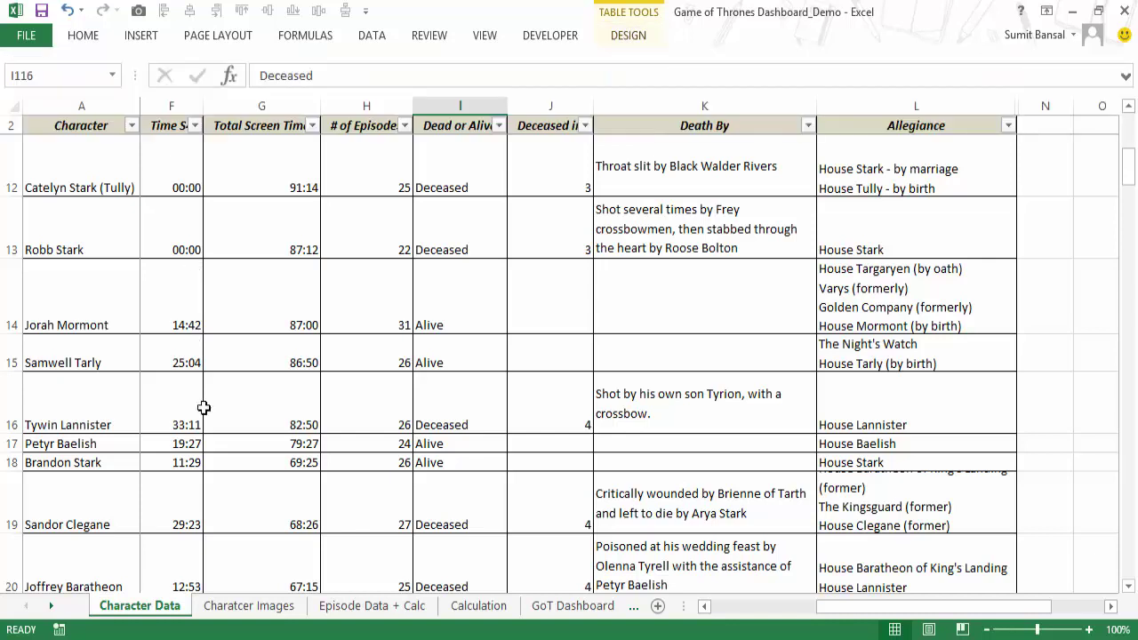
click(245, 606)
In Calculation B6, enter =COUNTIF(Cdata[Dead or Alive],A6) to count 48 deceased.
click(373, 608)
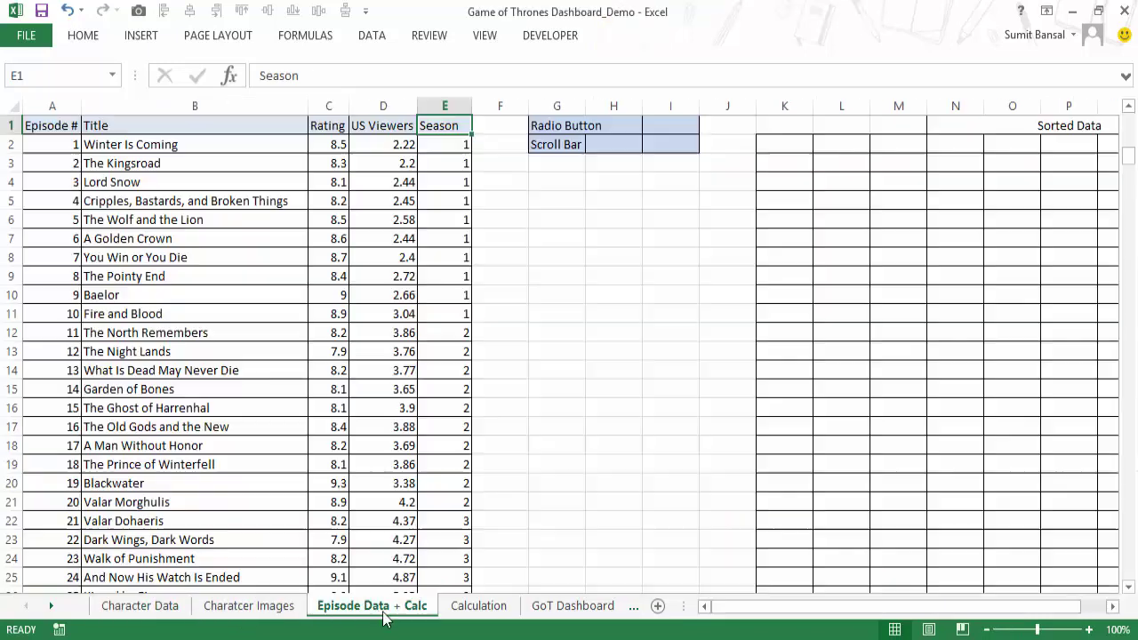
click(471, 608)
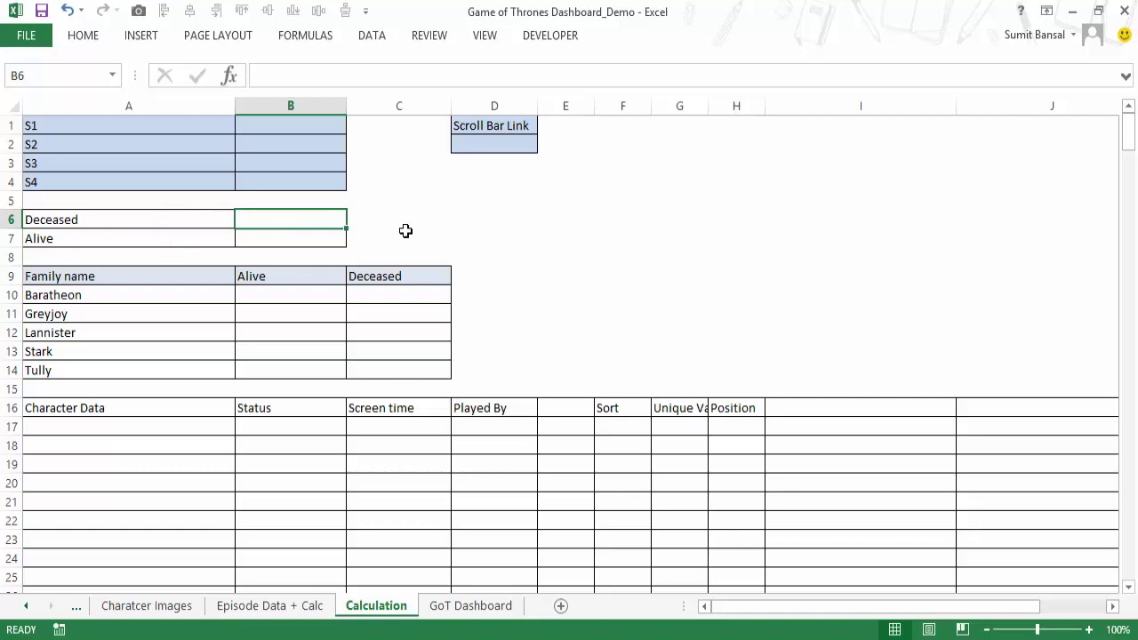
text(=countif)
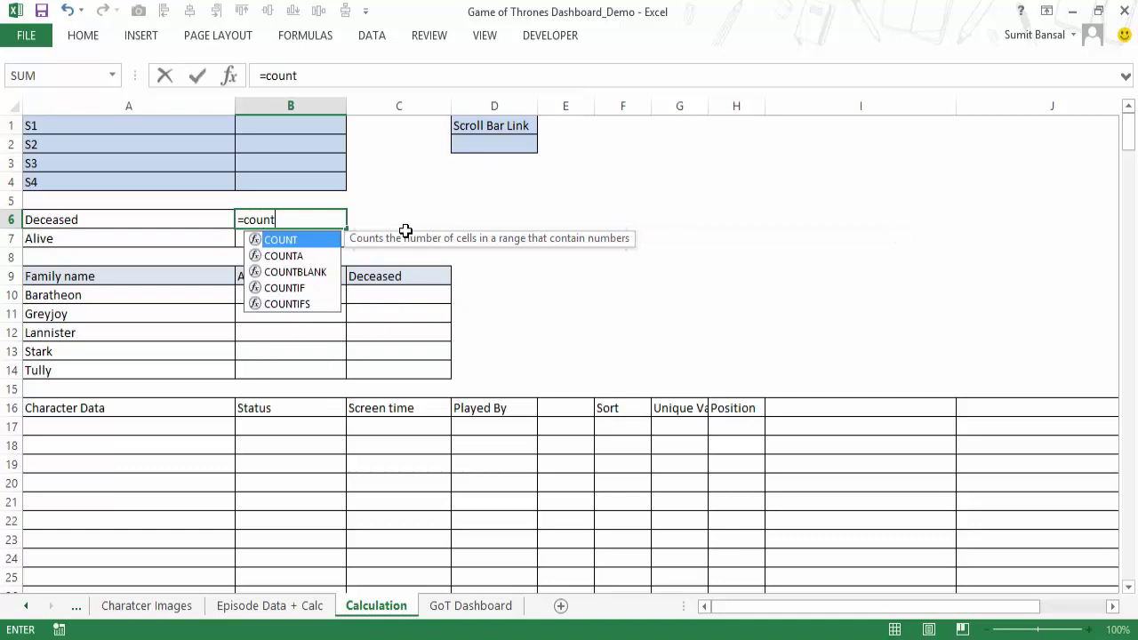
key(Tab)
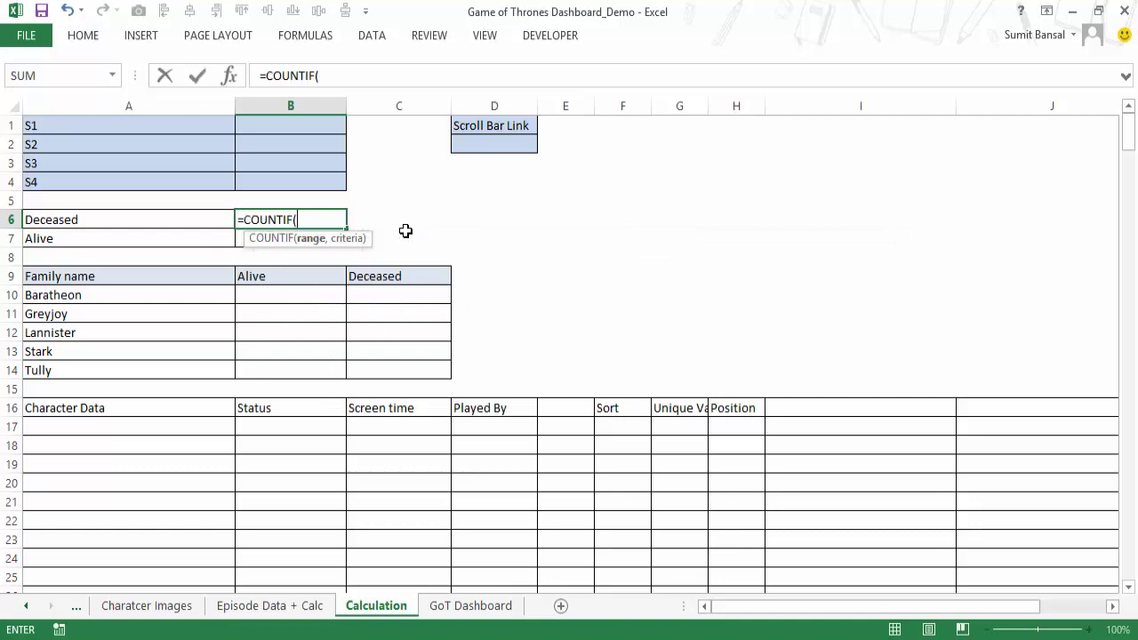
text(cda)
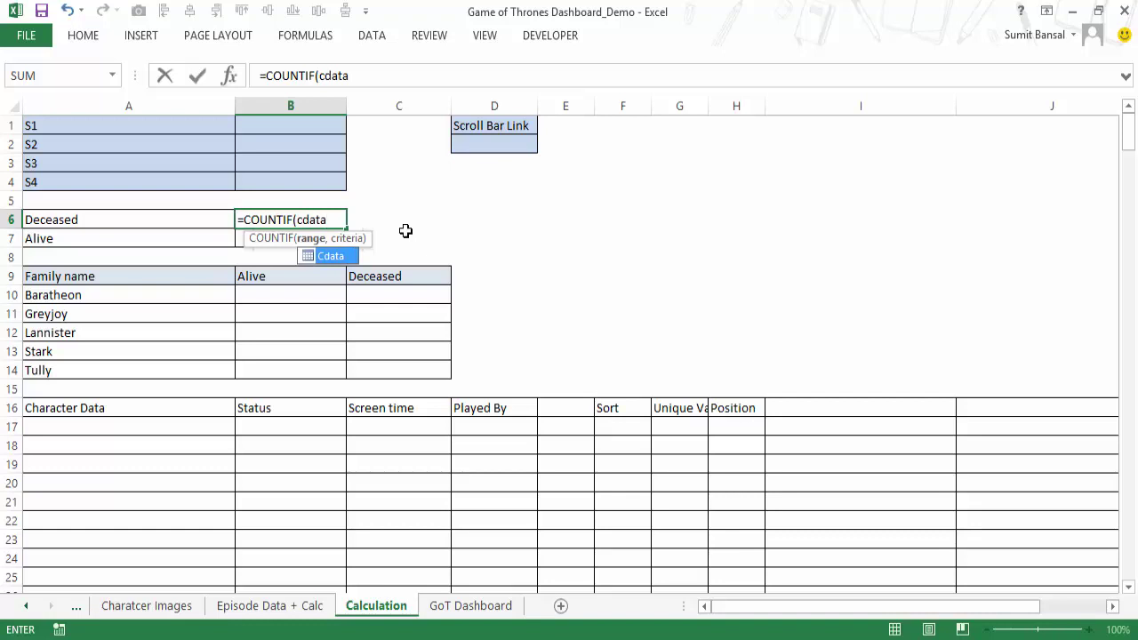
text(ta[)
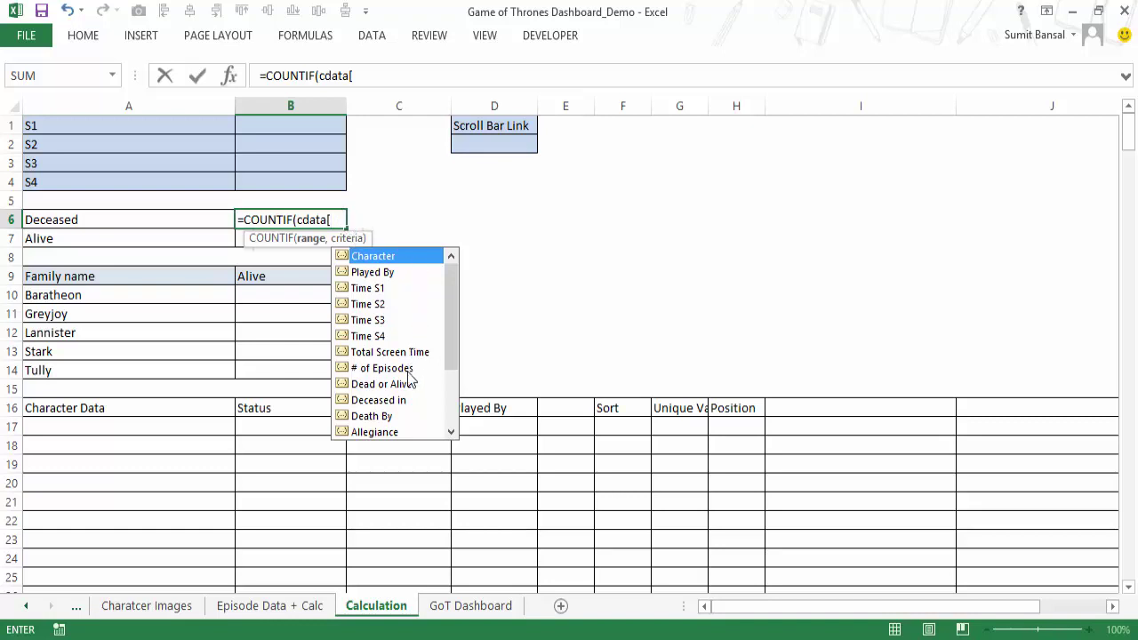
key(Down)
key(Down)
key(Down)
key(Down)
key(Down)
key(Down)
key(Down)
key(Down)
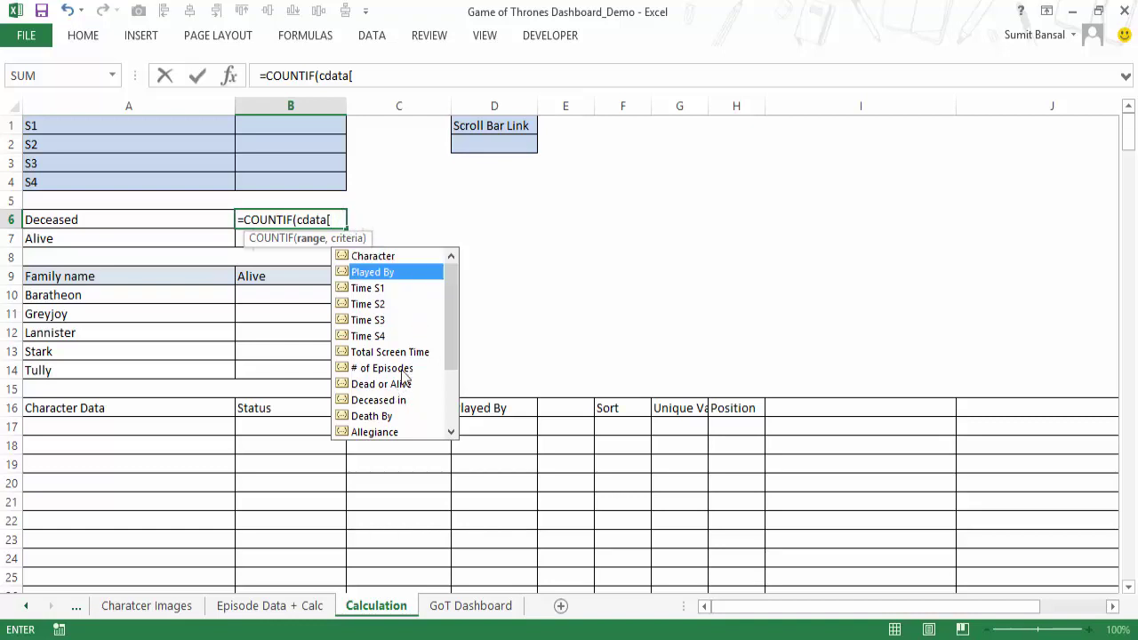
key(Tab)
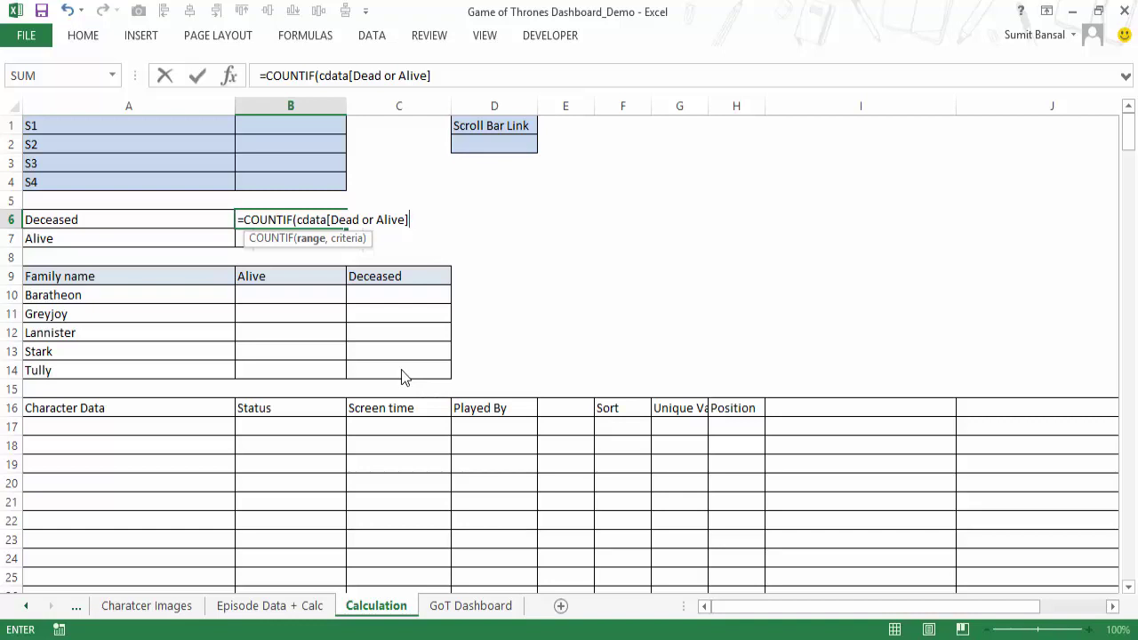
text(,)
click(176, 215)
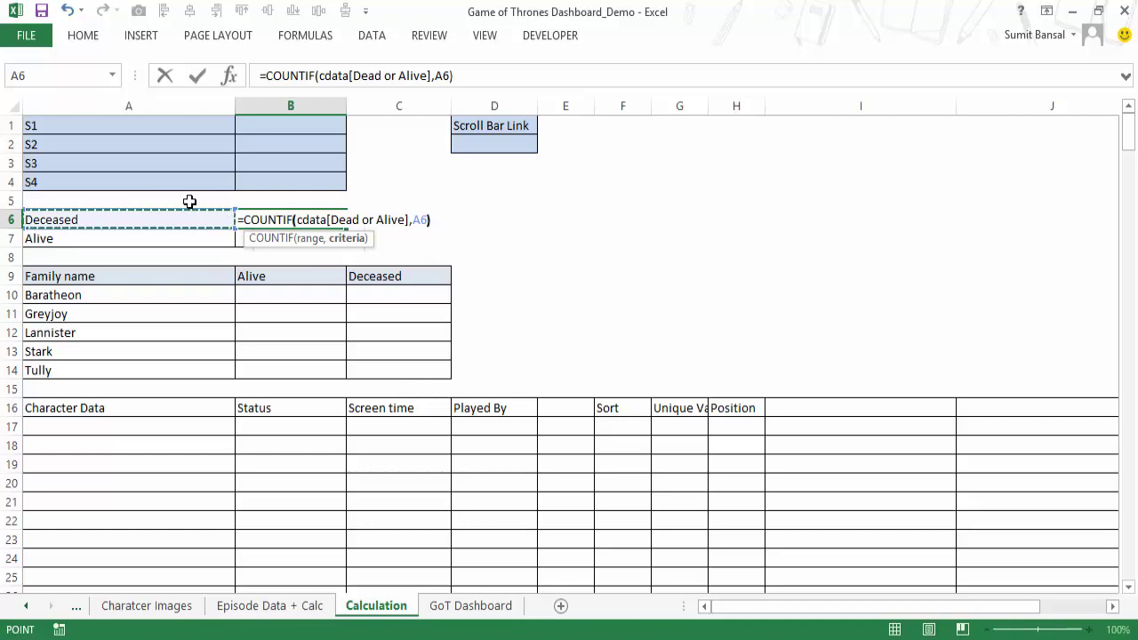
text())
key(Return)
Copy the COUNTIF formula into B7 with A7 as criteria, giving 69 alive.
key(Up)
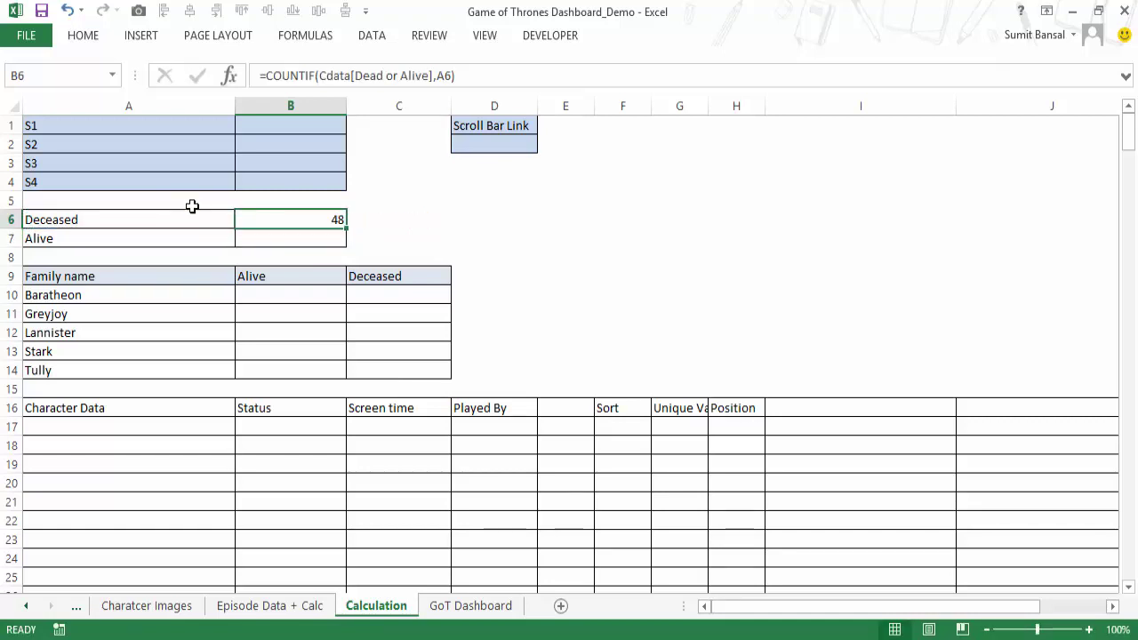
key(F2)
drag(435, 219, 236, 220)
key(Escape)
double_click(268, 237)
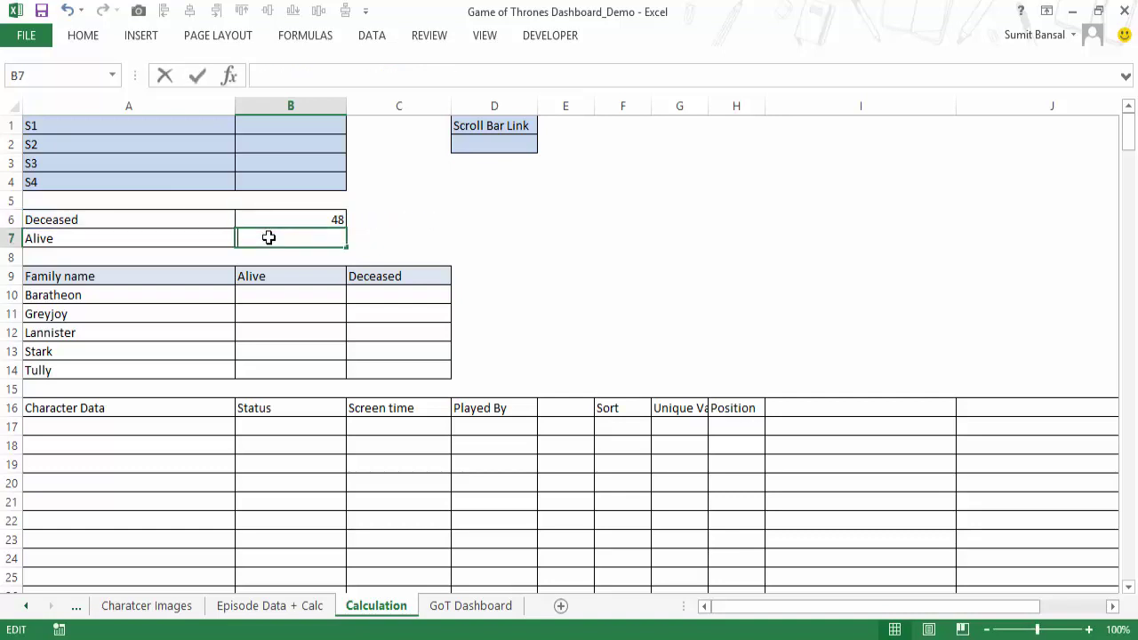
key(ctrl+v)
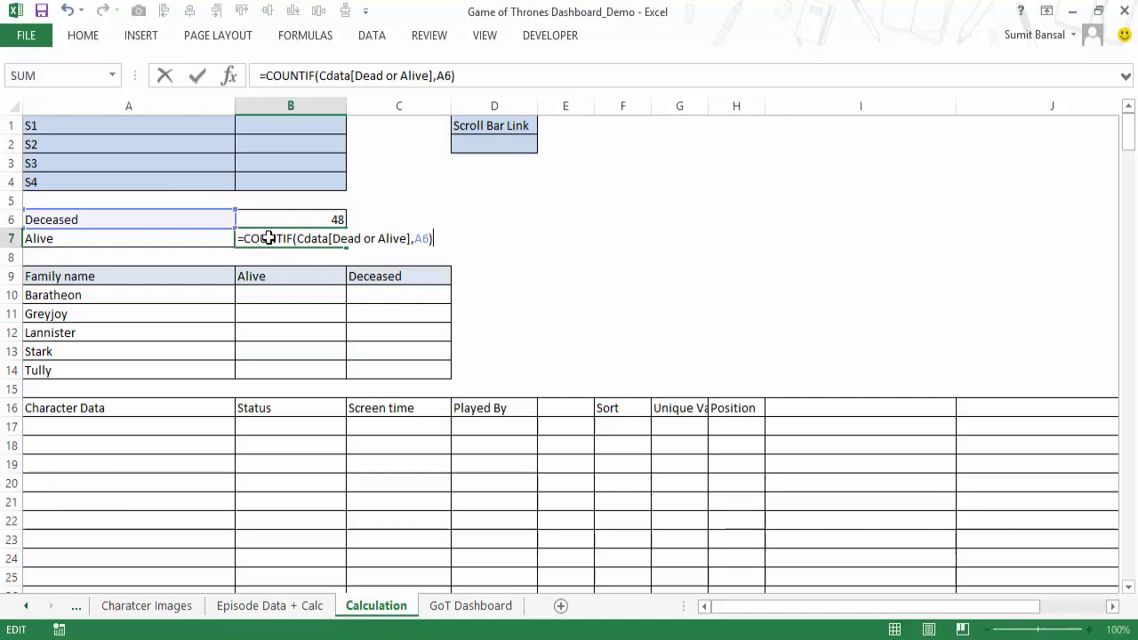
click(178, 242)
key(ctrl+Return)
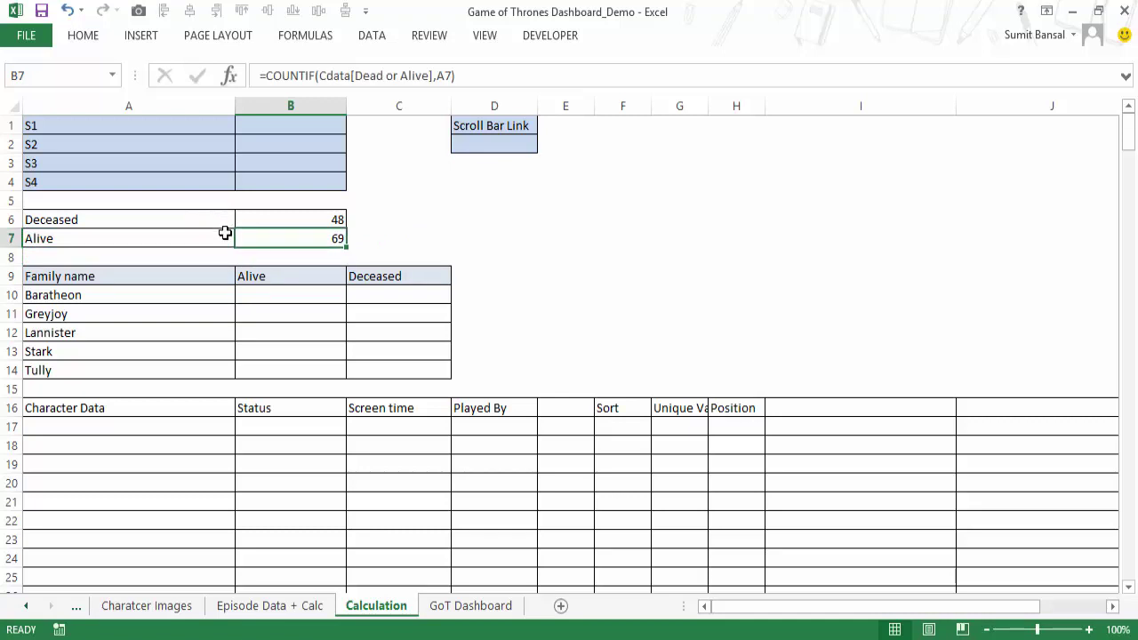
click(462, 606)
Insert a dashboard text box linked to =Calculation!B6, showing 48.
click(418, 235)
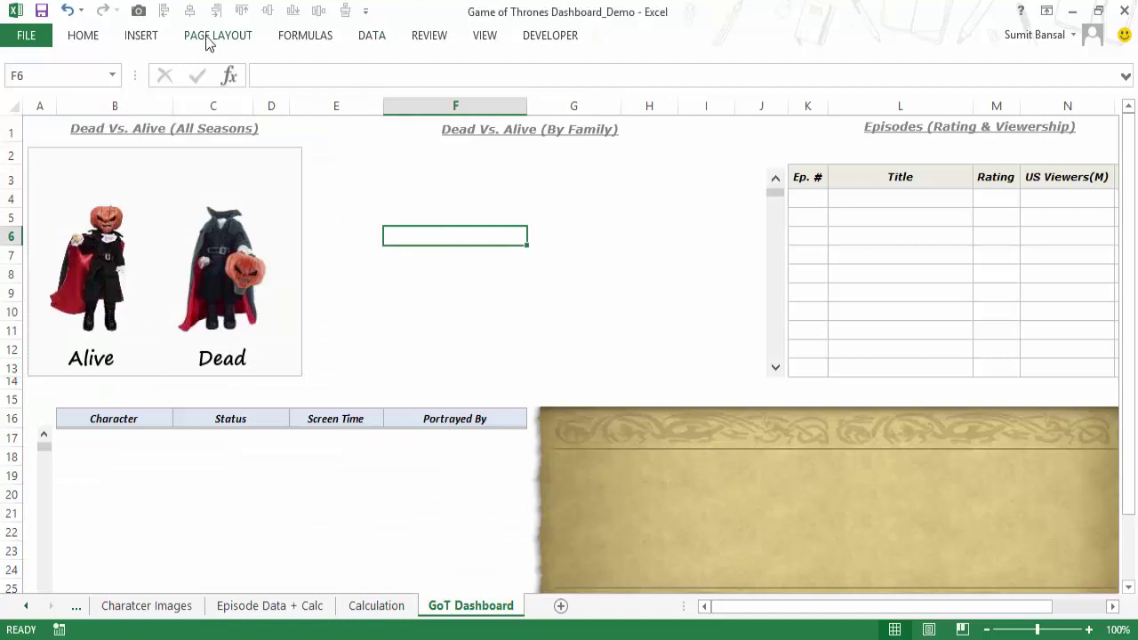
click(145, 37)
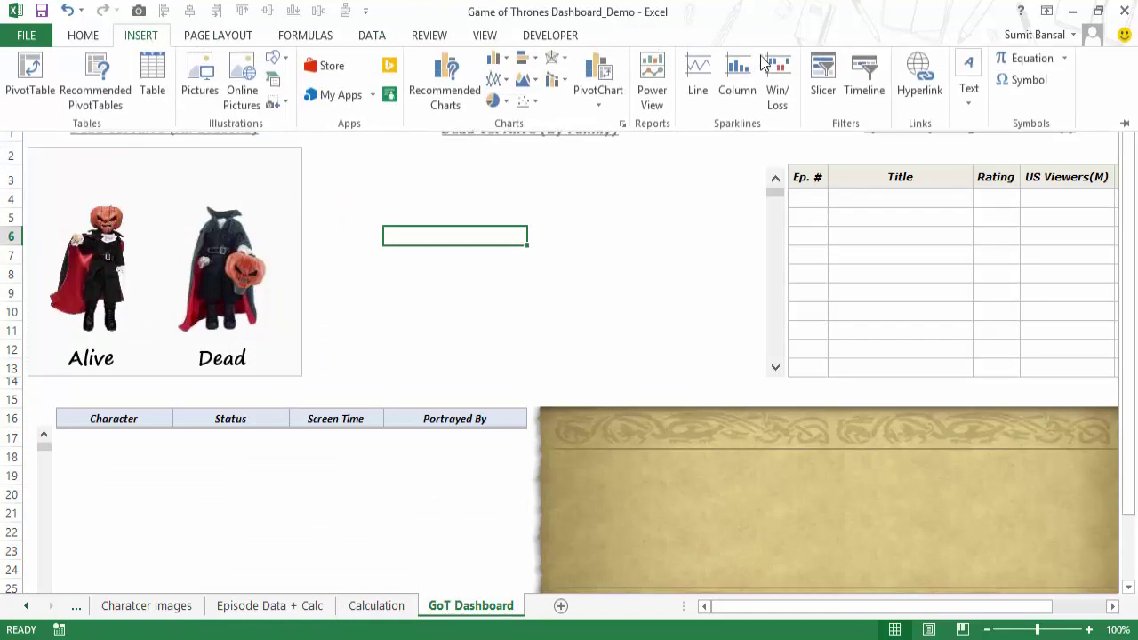
click(970, 75)
click(931, 171)
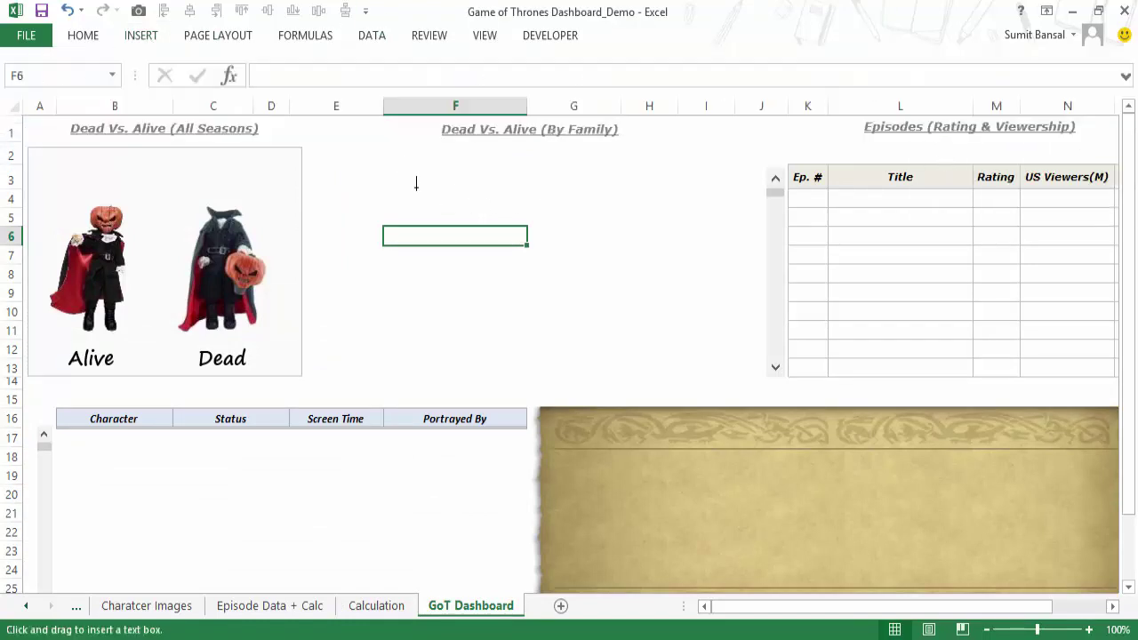
mouse_move(397, 168)
mouse_down()
mouse_move(416, 196)
mouse_move(460, 181)
mouse_up()
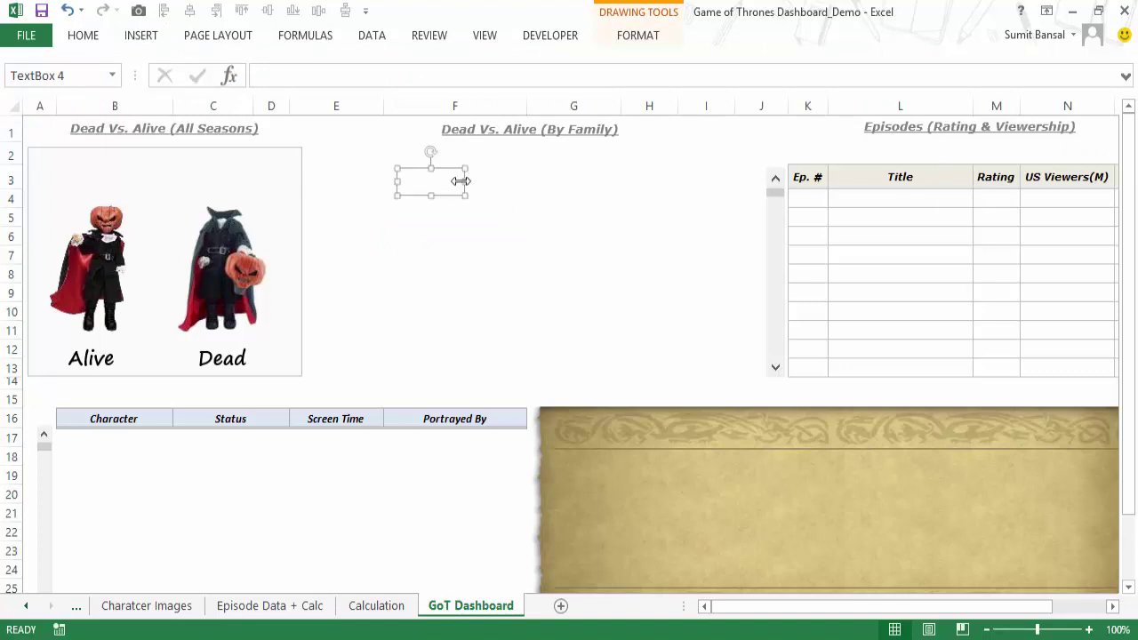
click(278, 75)
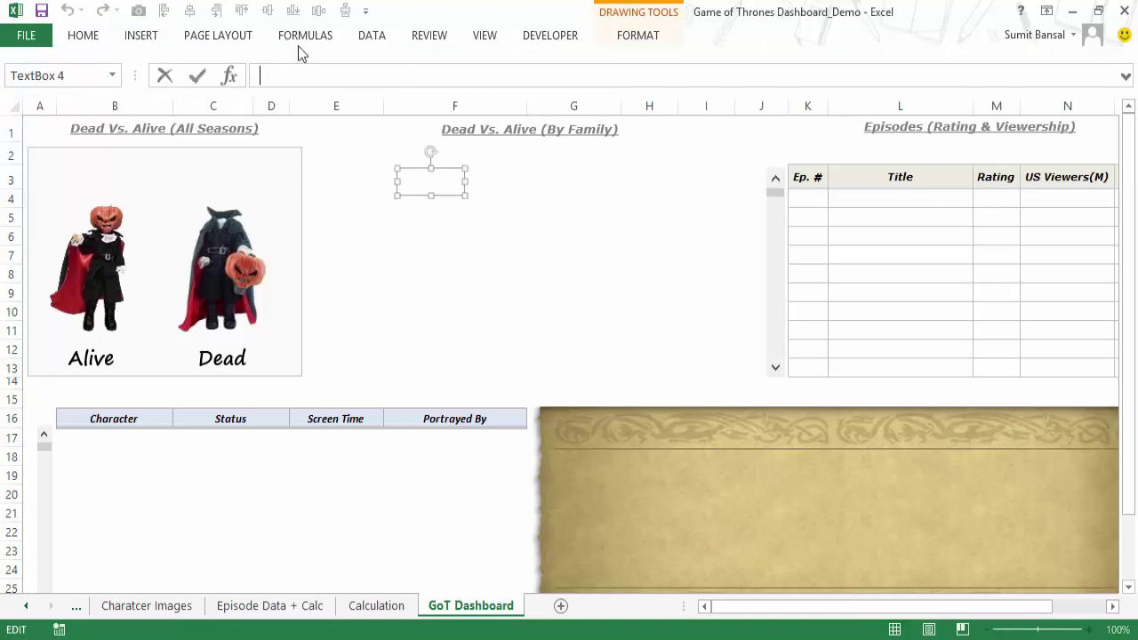
text(=)
click(380, 607)
click(323, 221)
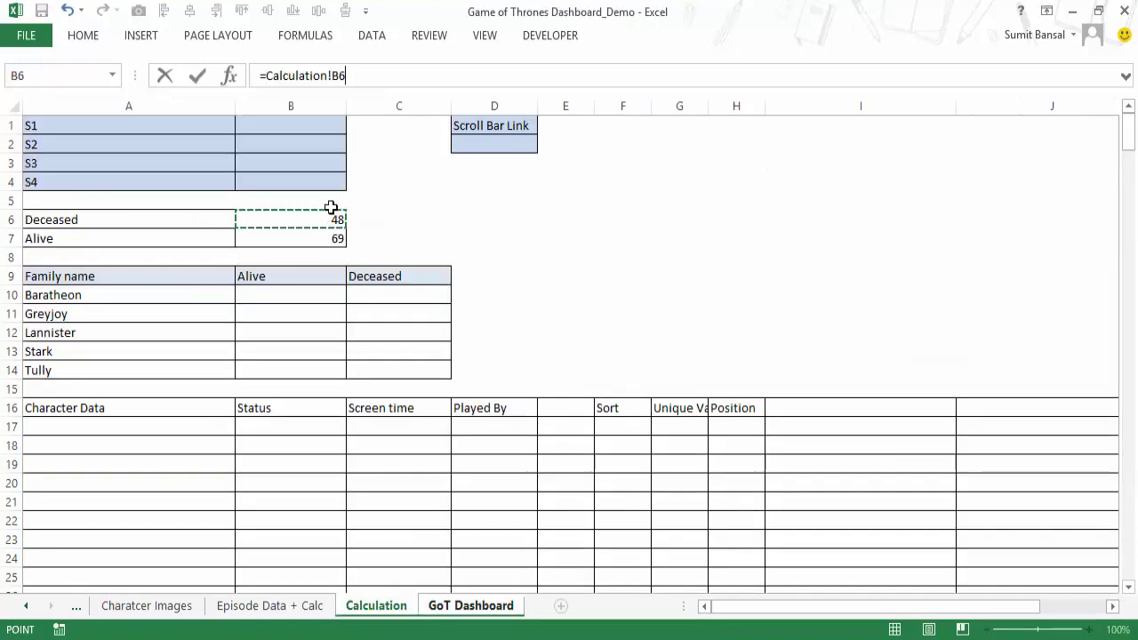
key(Return)
drag(414, 166, 376, 180)
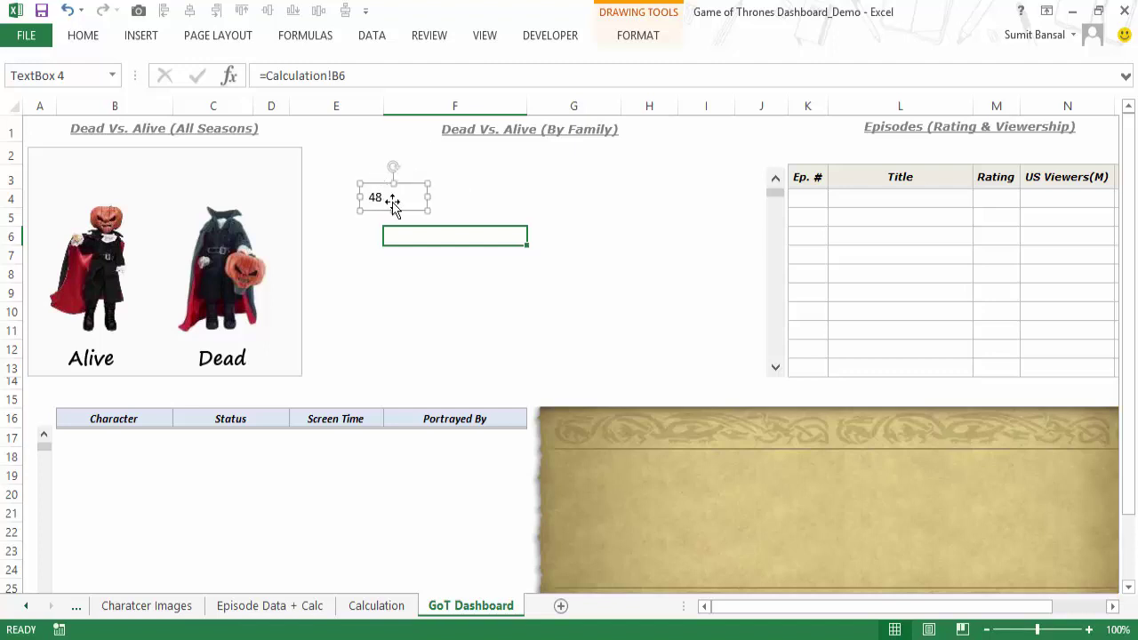
Duplicate the text box and link the copy to the Alive count, showing 69.
key(ctrl+c)
key(ctrl+v)
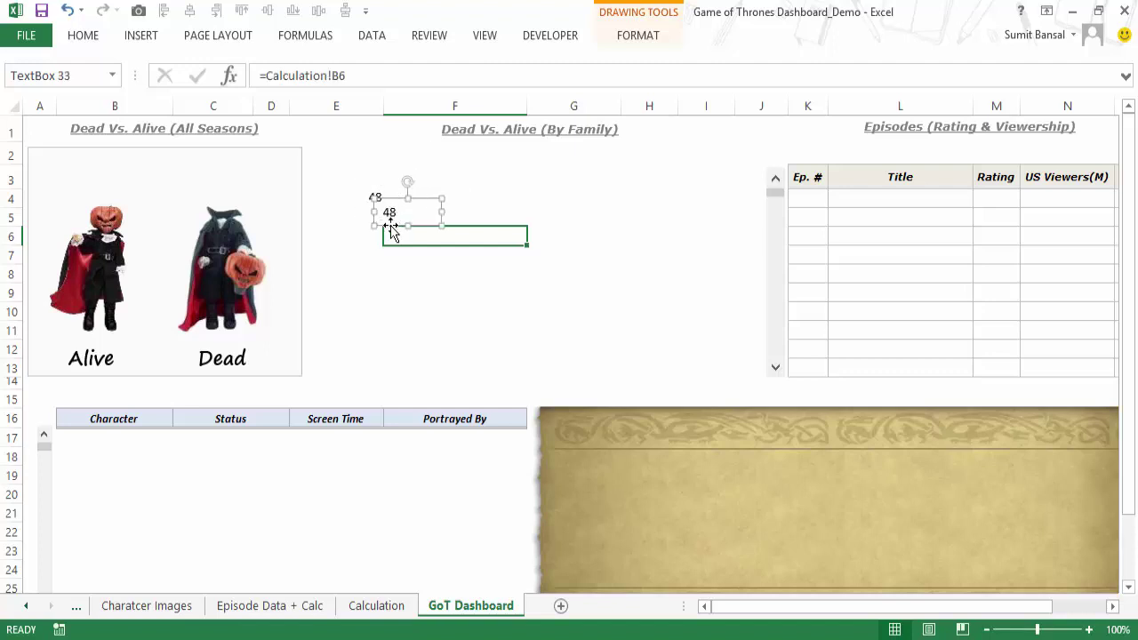
drag(388, 224, 454, 208)
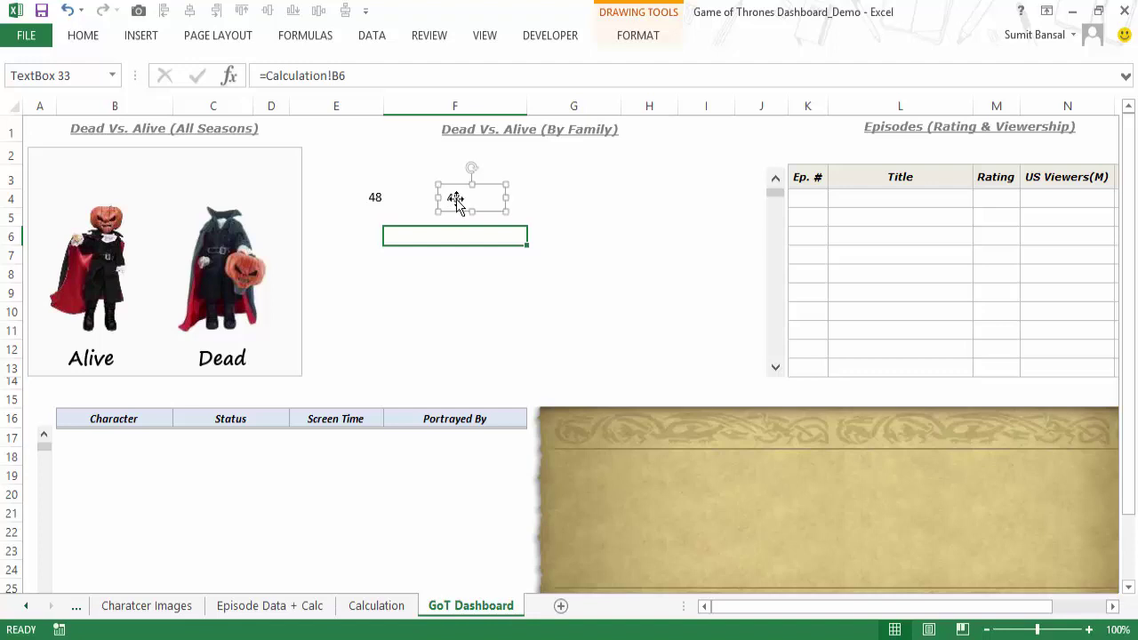
click(364, 71)
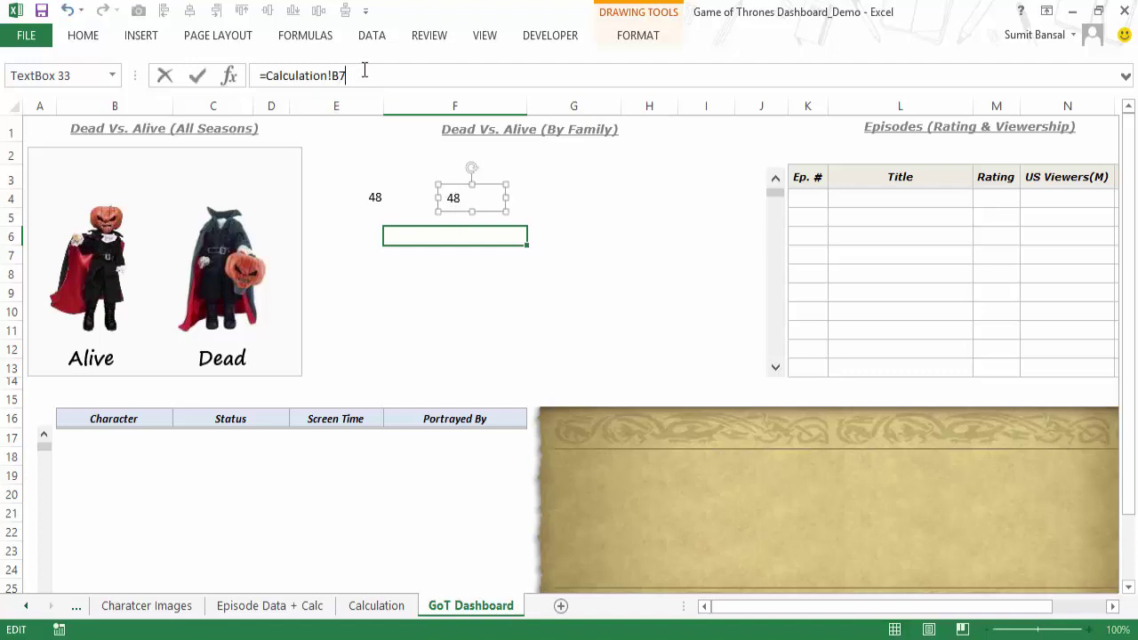
key(Return)
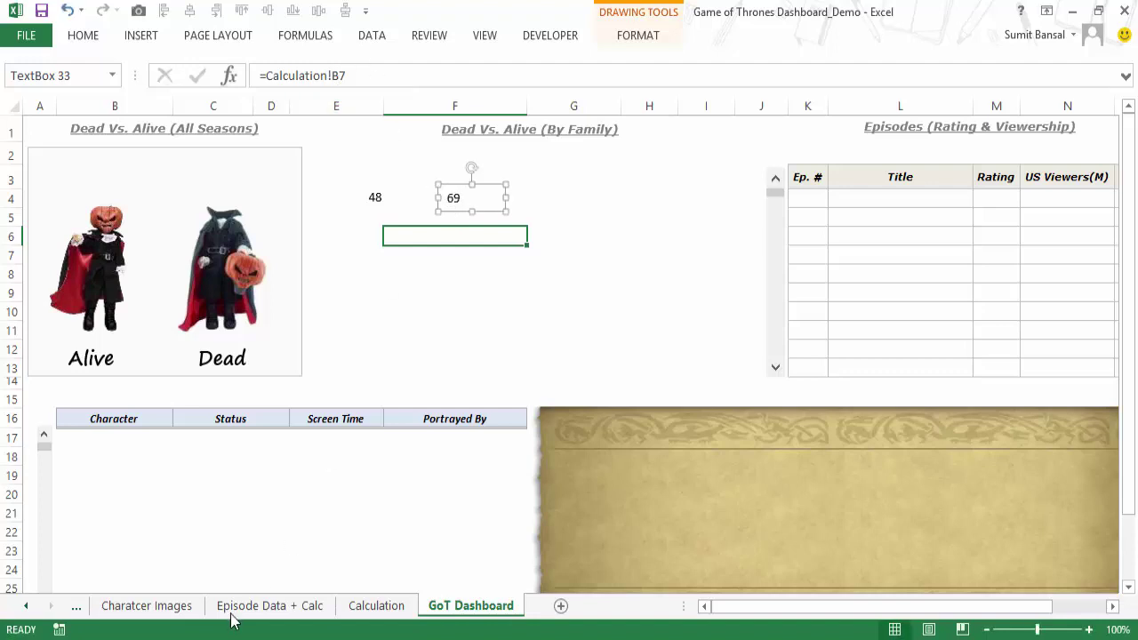
click(376, 606)
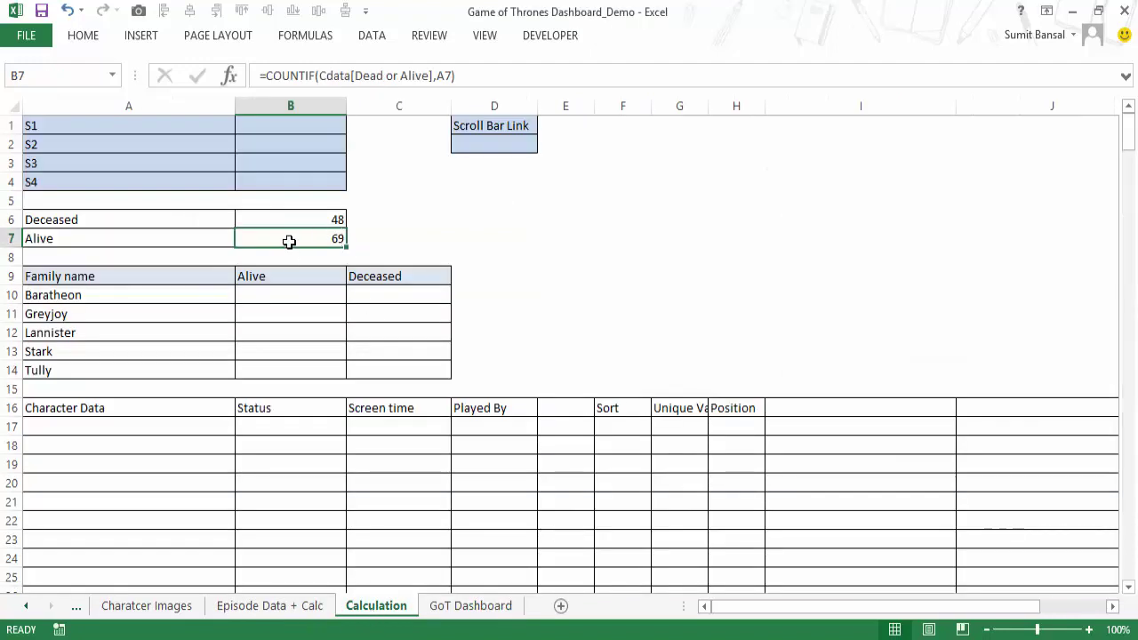
click(464, 606)
Place the 69 box above the Alive figure and the 48 box above the Dead figure.
drag(471, 206, 107, 183)
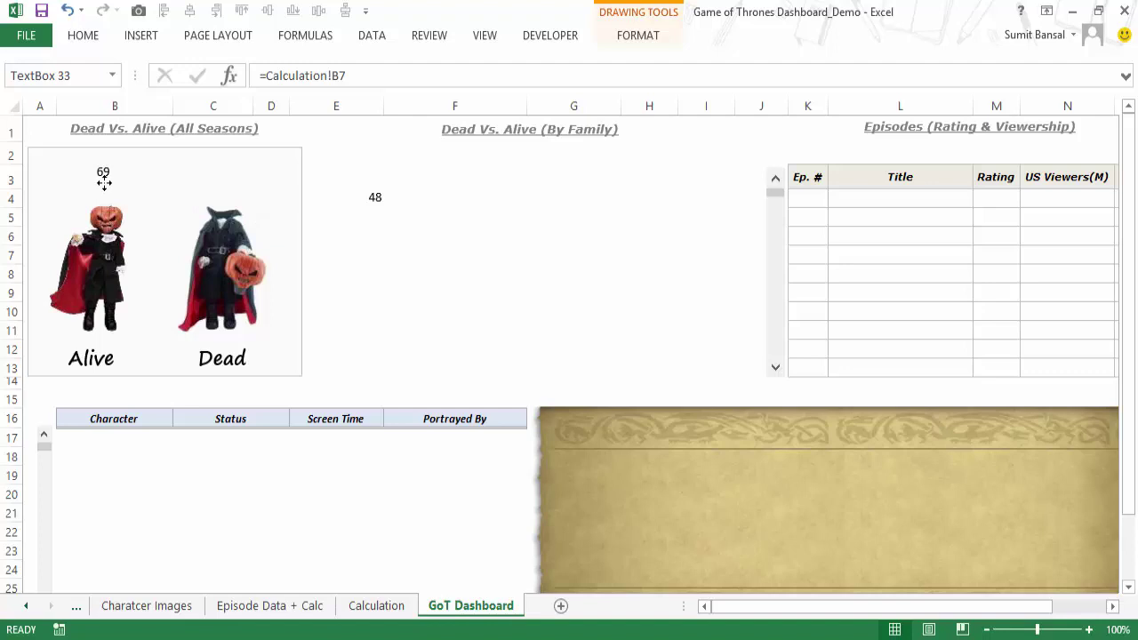
click(372, 206)
drag(372, 208, 217, 183)
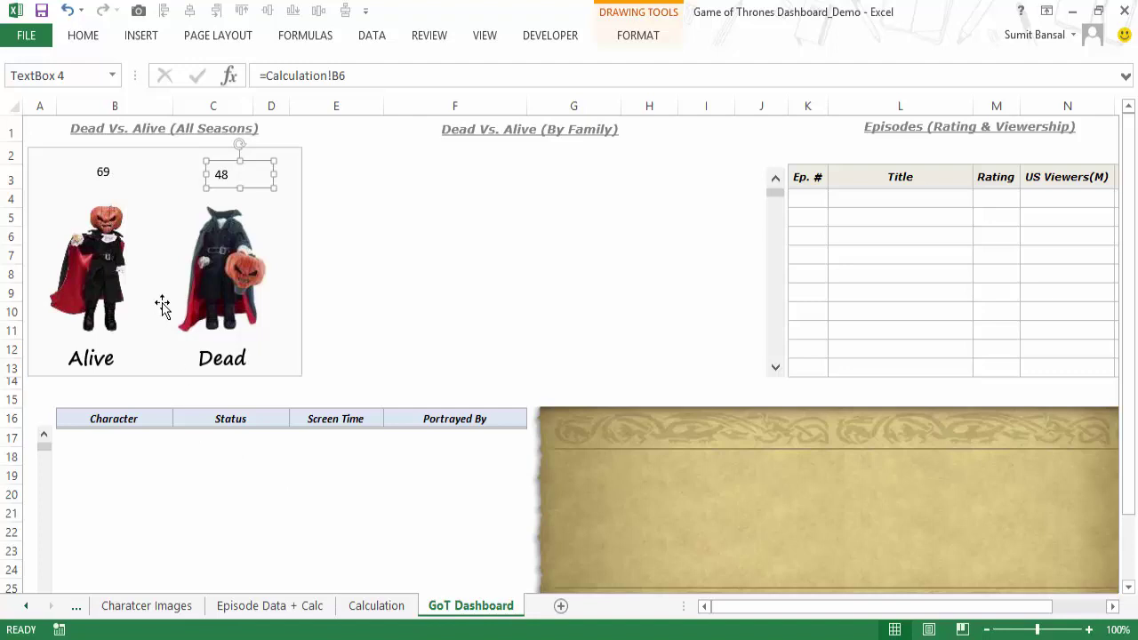
Format the 69 count as green Segoe Print, size 24, above the Alive figure.
click(104, 170)
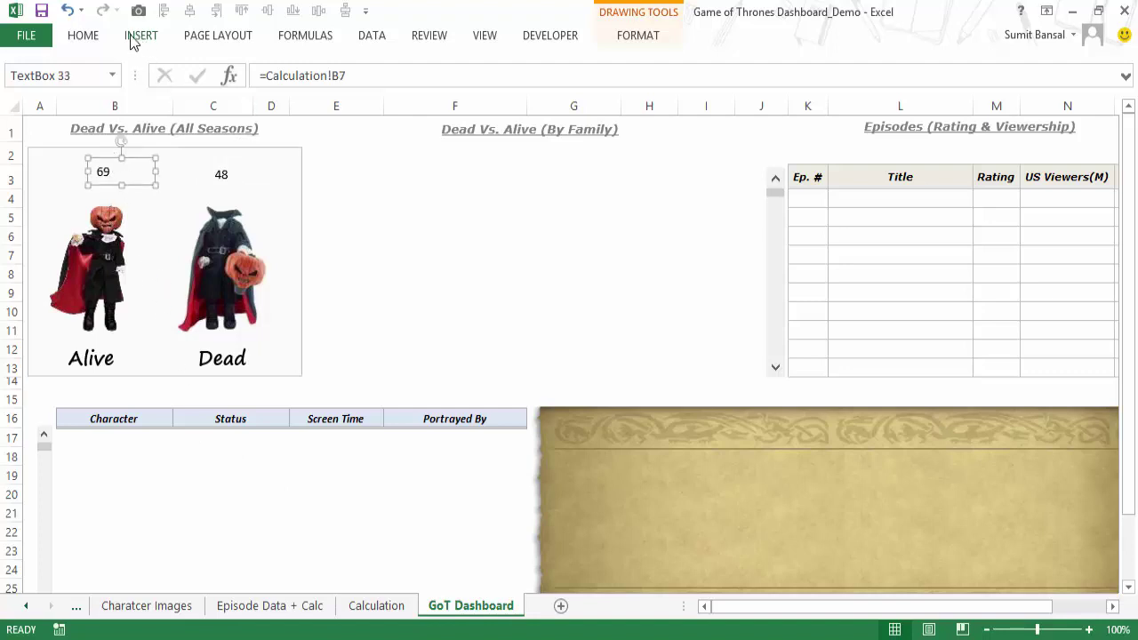
click(89, 37)
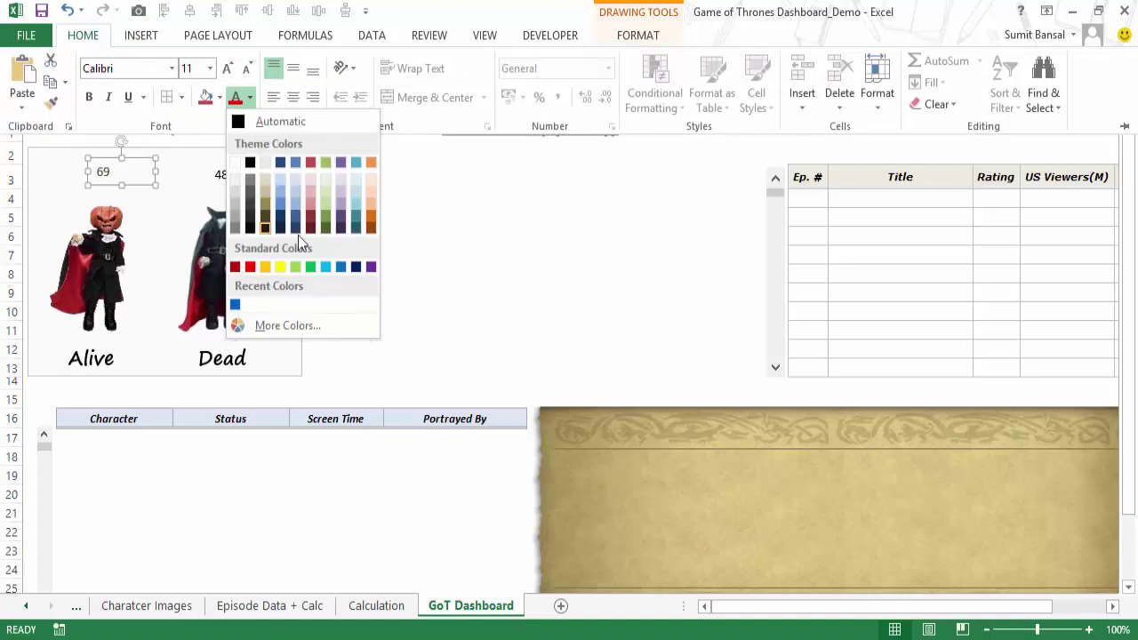
click(312, 268)
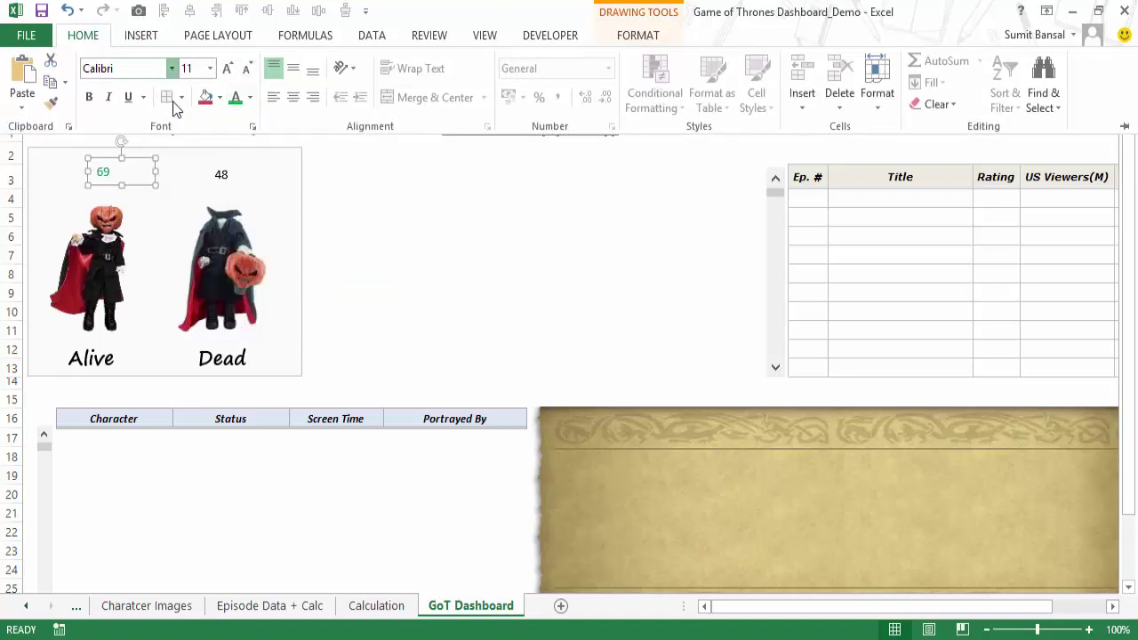
click(171, 68)
click(149, 76)
text(S)
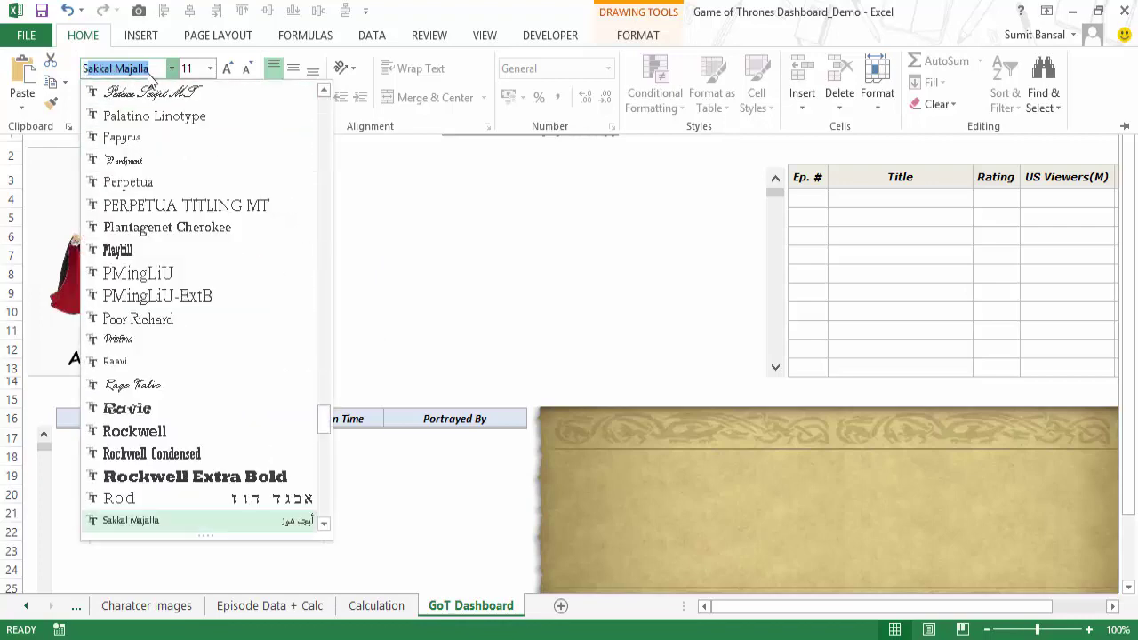
text(egoe Print)
key(Return)
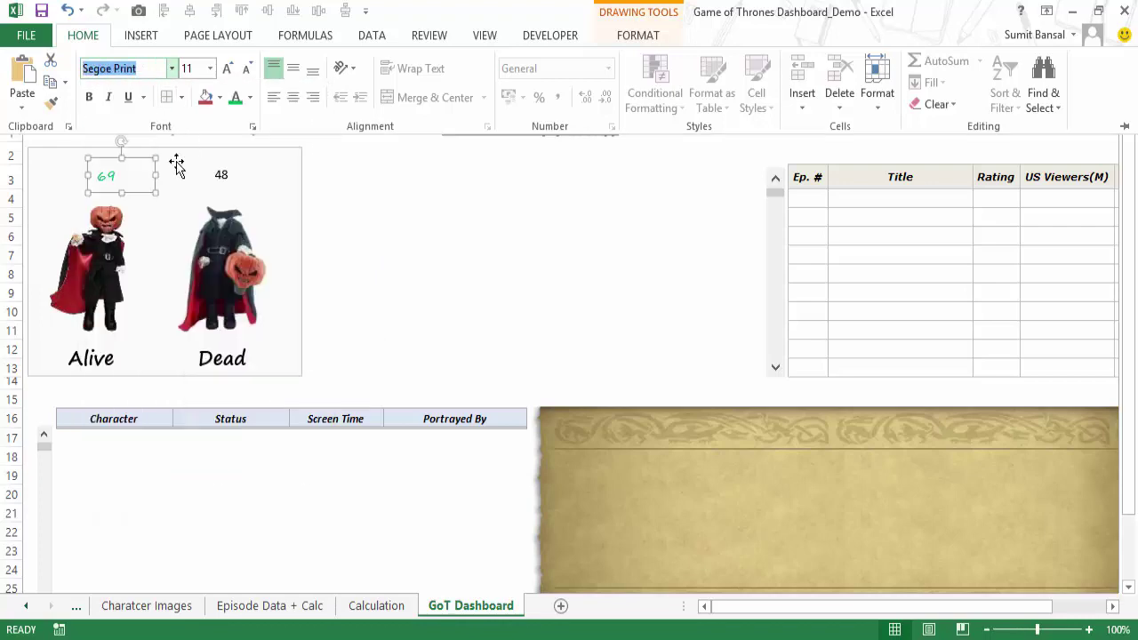
click(210, 68)
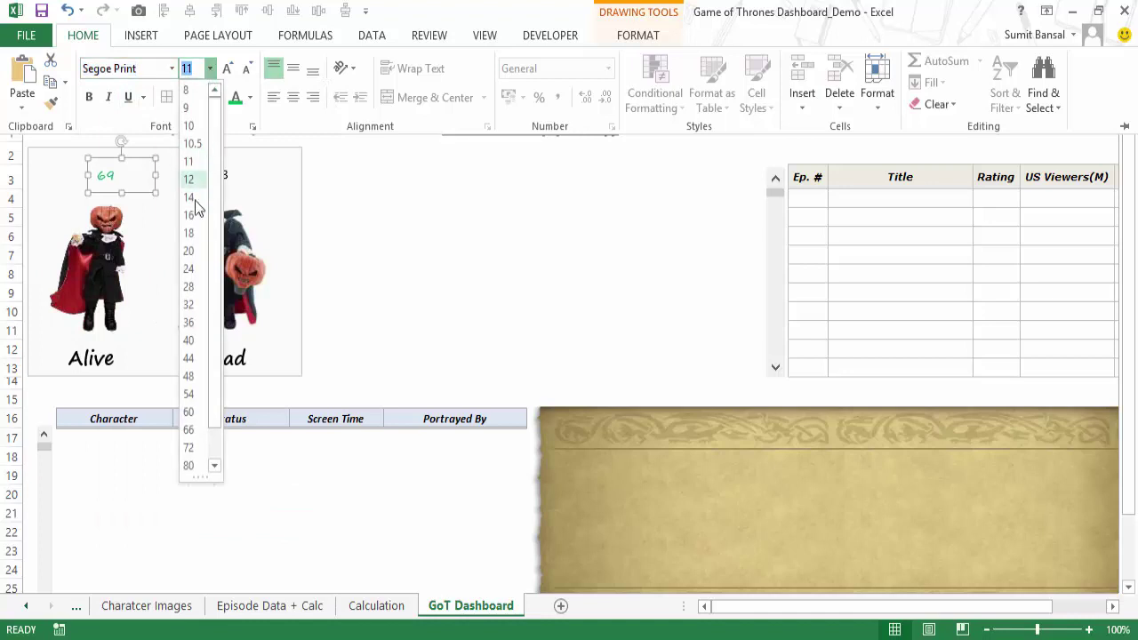
click(188, 268)
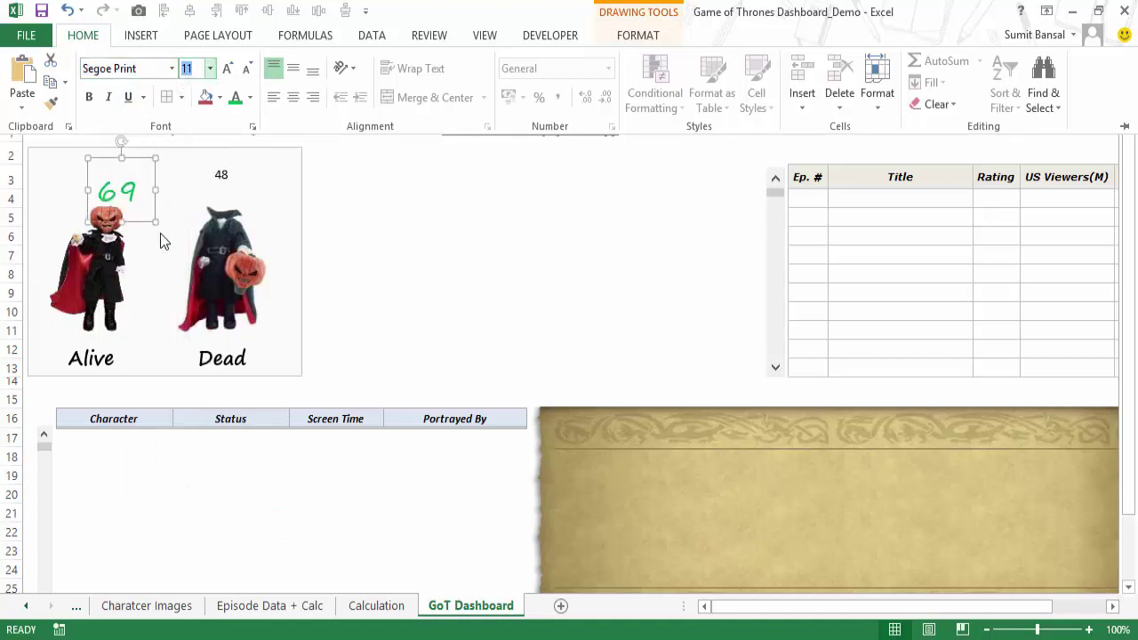
click(129, 155)
drag(129, 155, 150, 158)
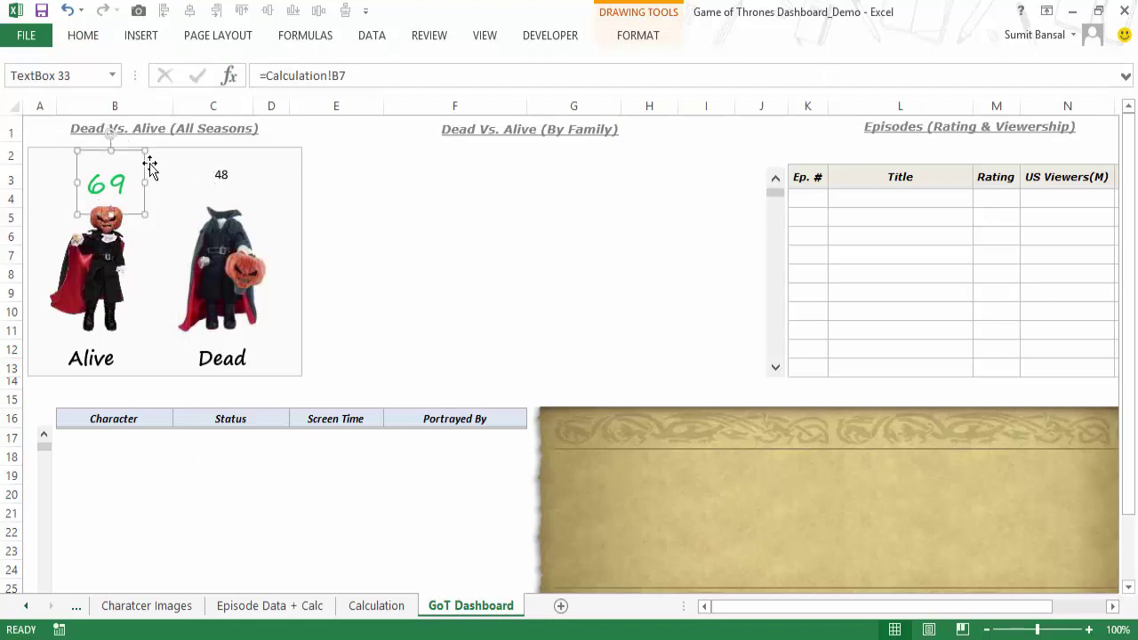
Copy that formatting onto the 48 count with Format Painter and reposition it above Dead.
click(82, 35)
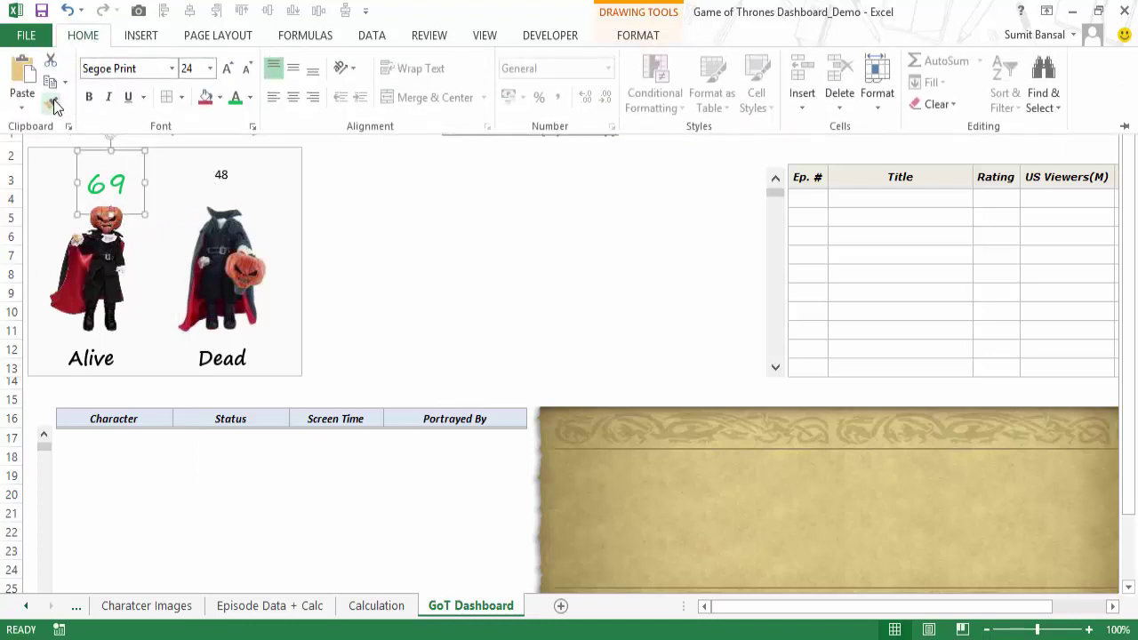
click(50, 103)
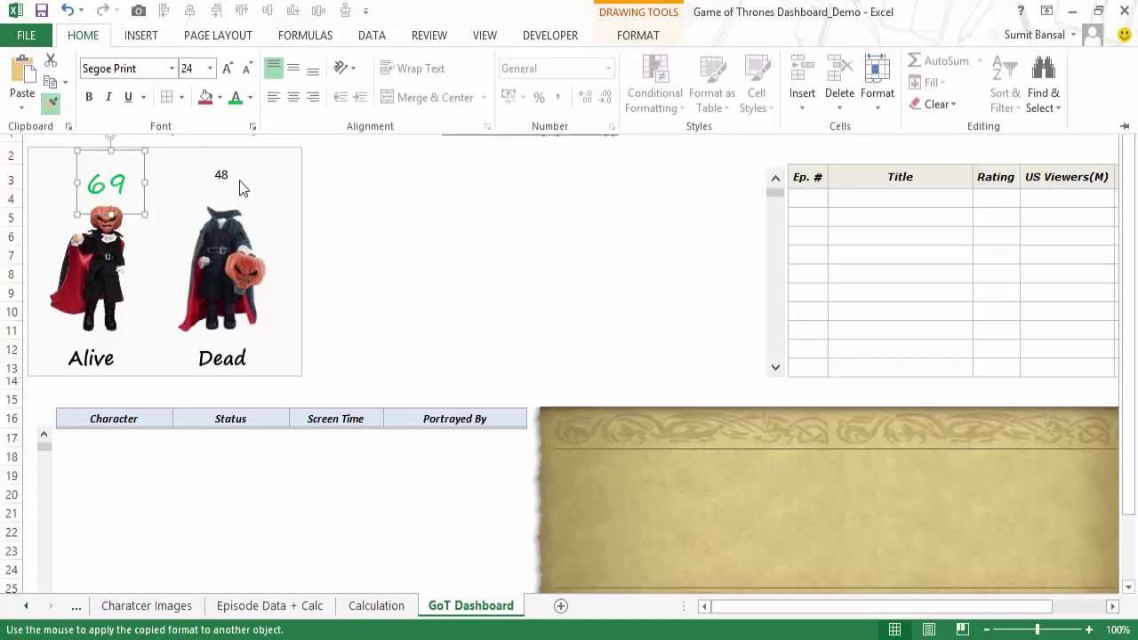
click(229, 176)
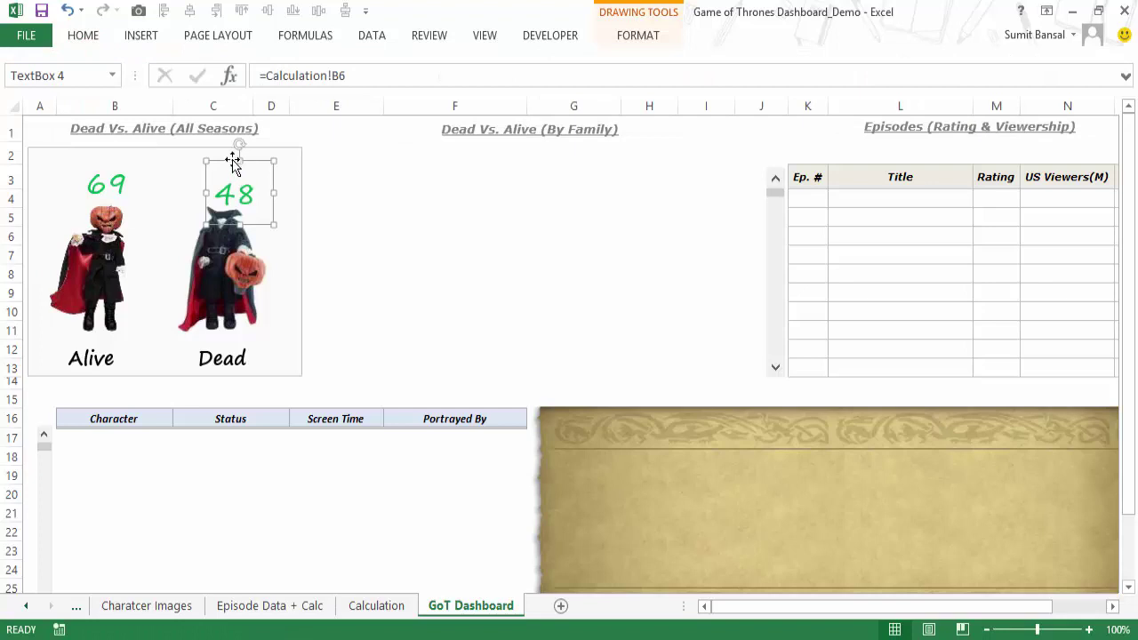
drag(229, 163, 216, 146)
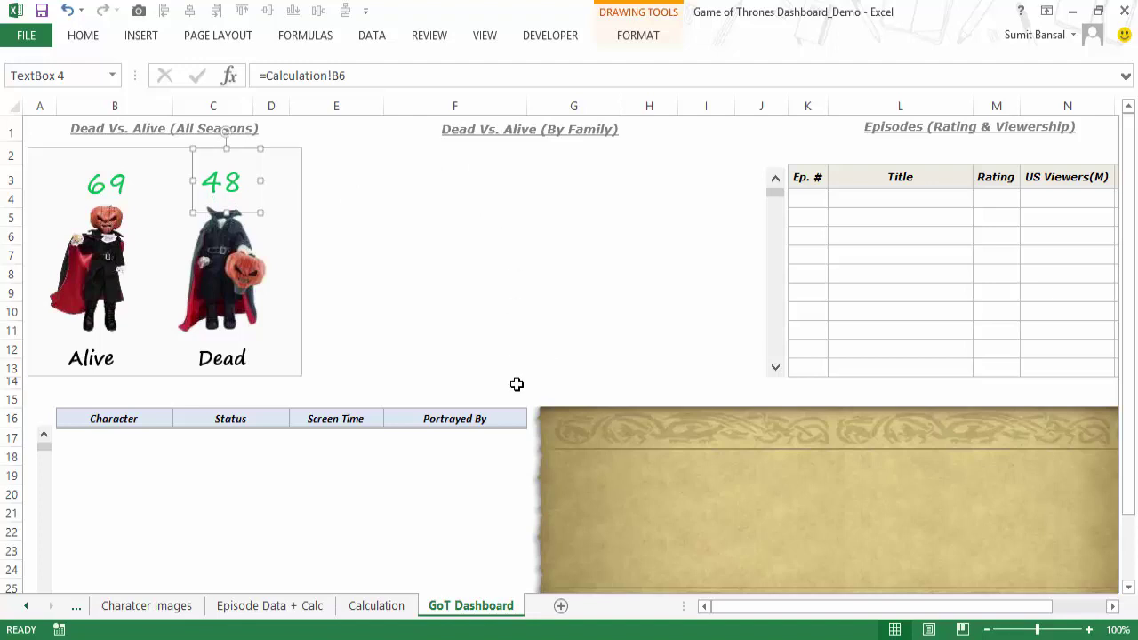
click(376, 606)
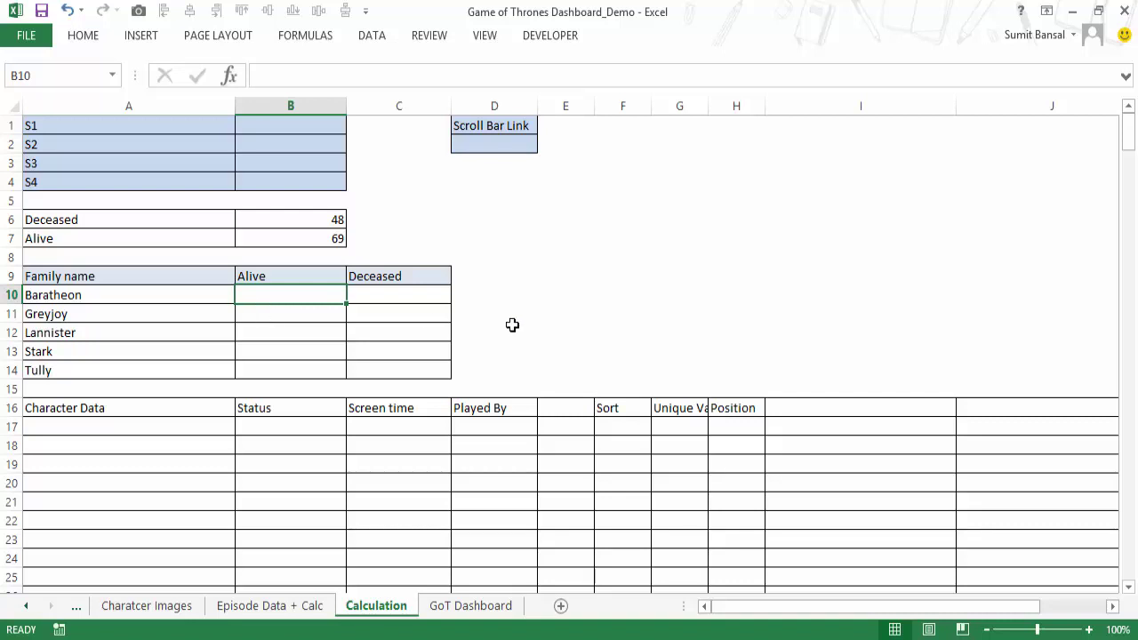
In B10 start =SUMPRODUCT(SEARCH(A10,Cdata[Character])) and check the SEARCH part with F9.
text(=sumpro)
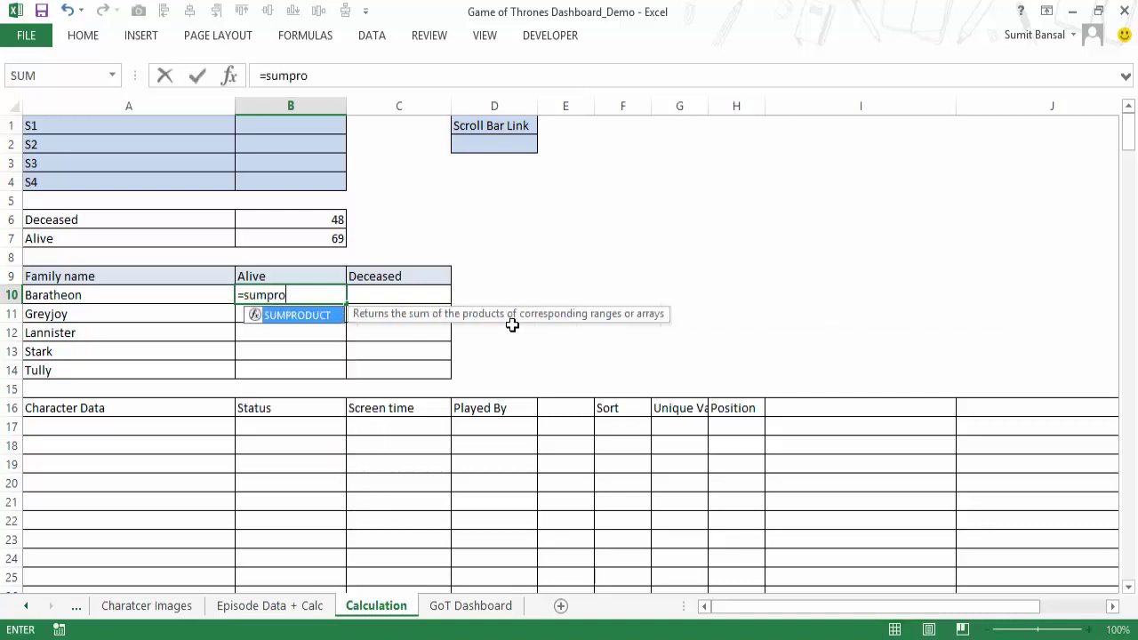
key(Tab)
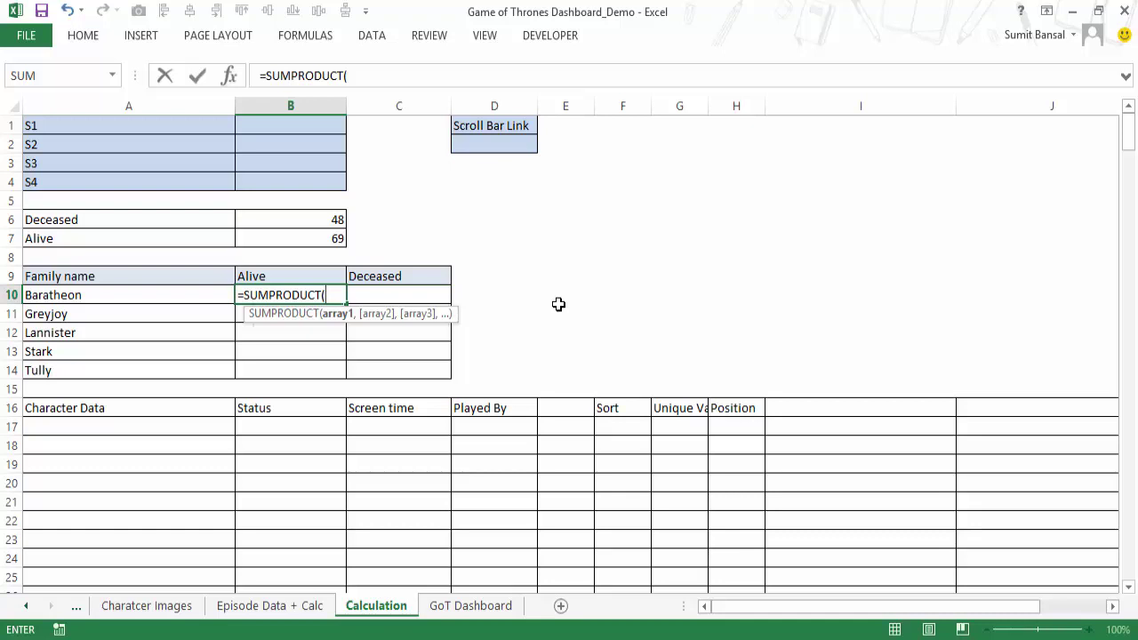
text(search)
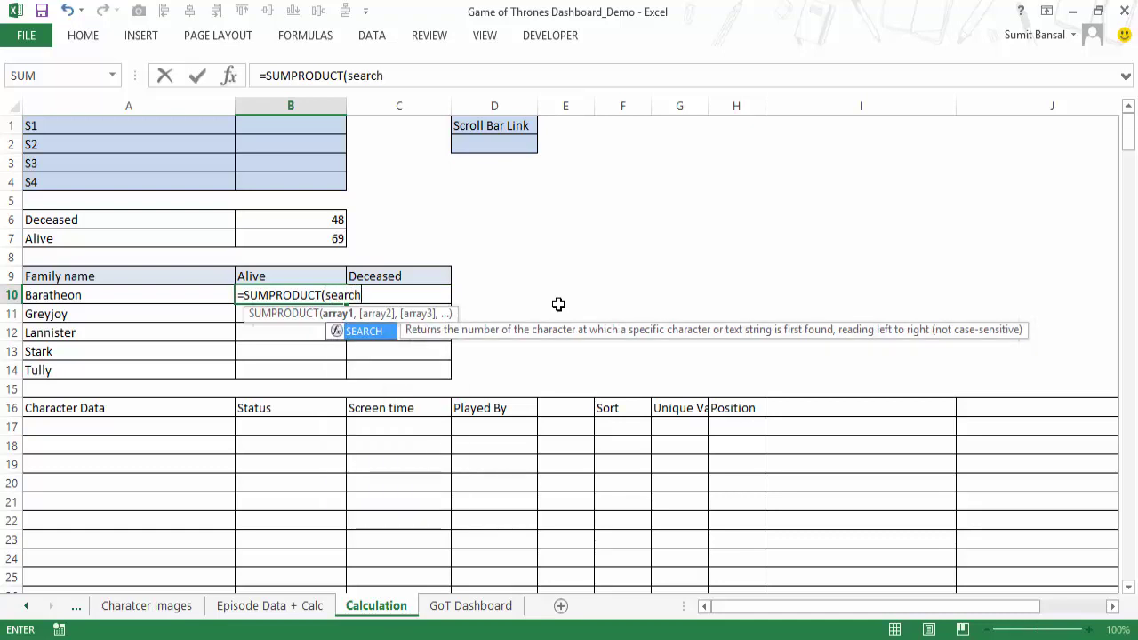
key(Tab)
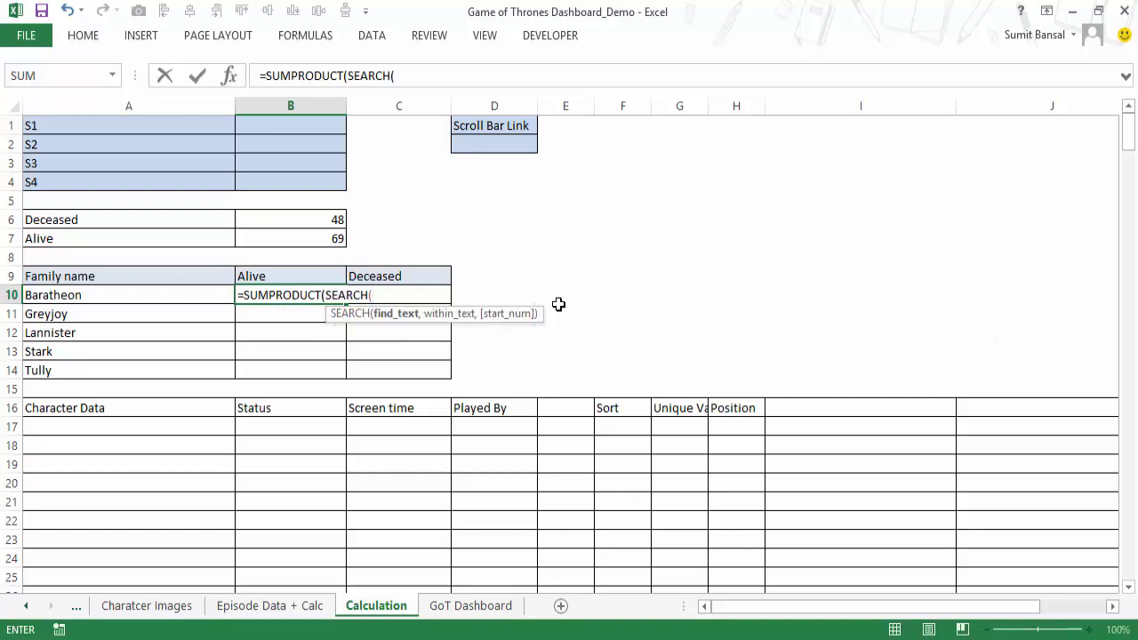
click(173, 299)
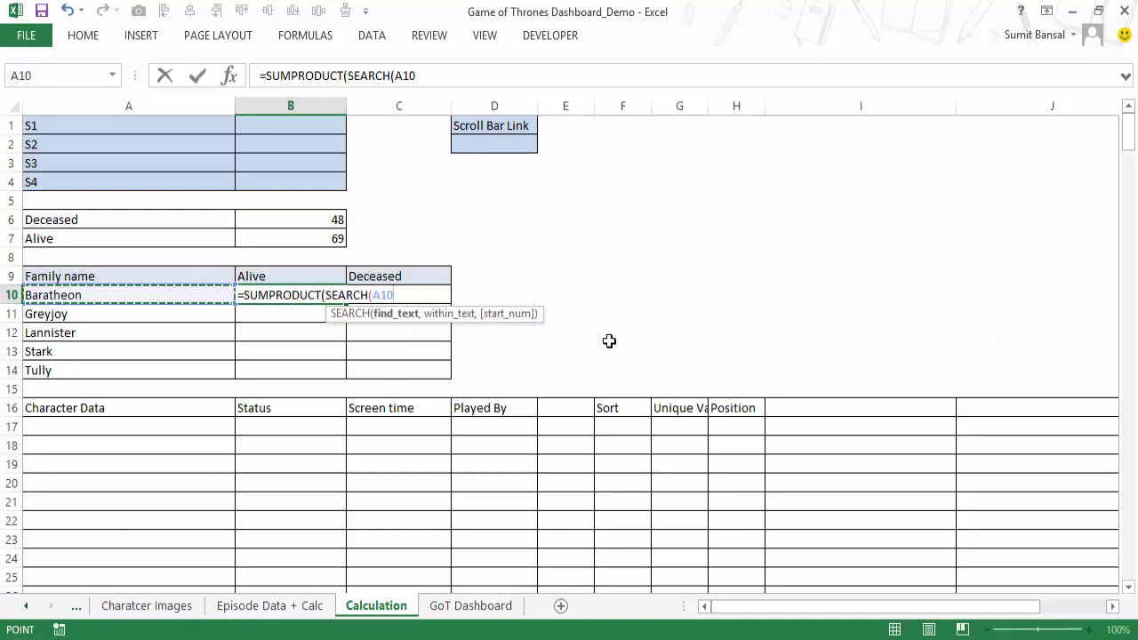
text(,)
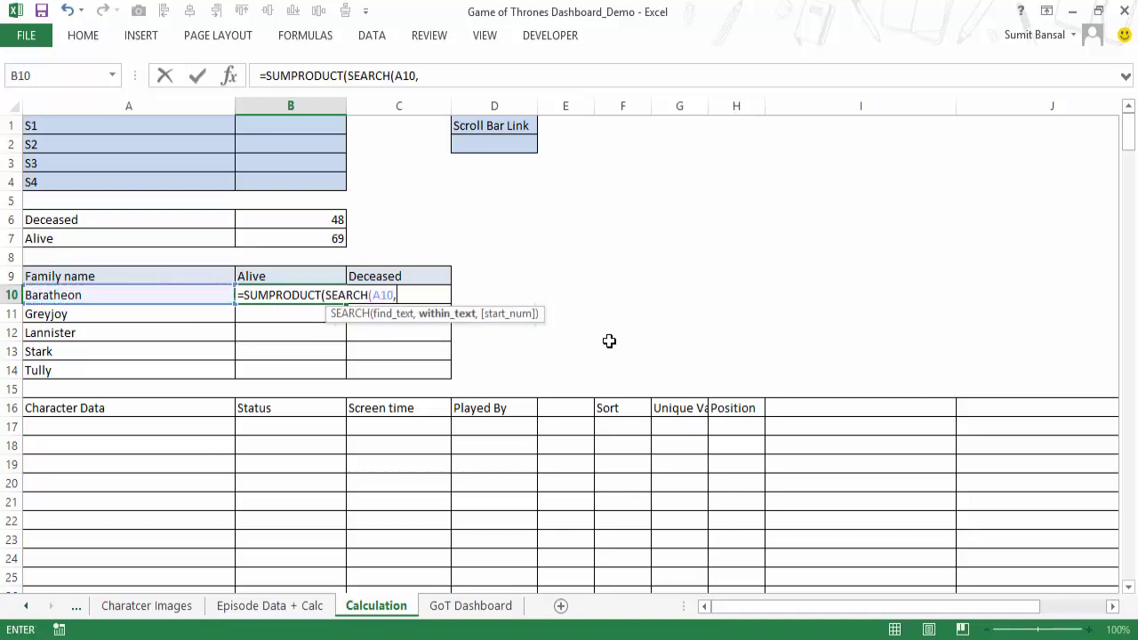
text(cdata)
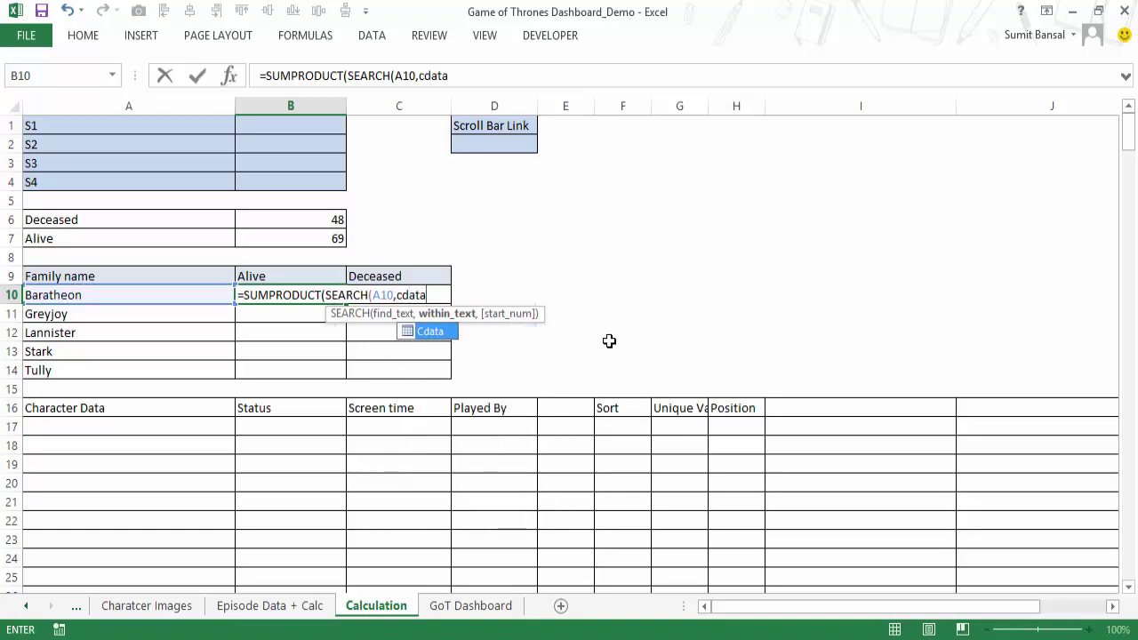
text([)
key(Tab)
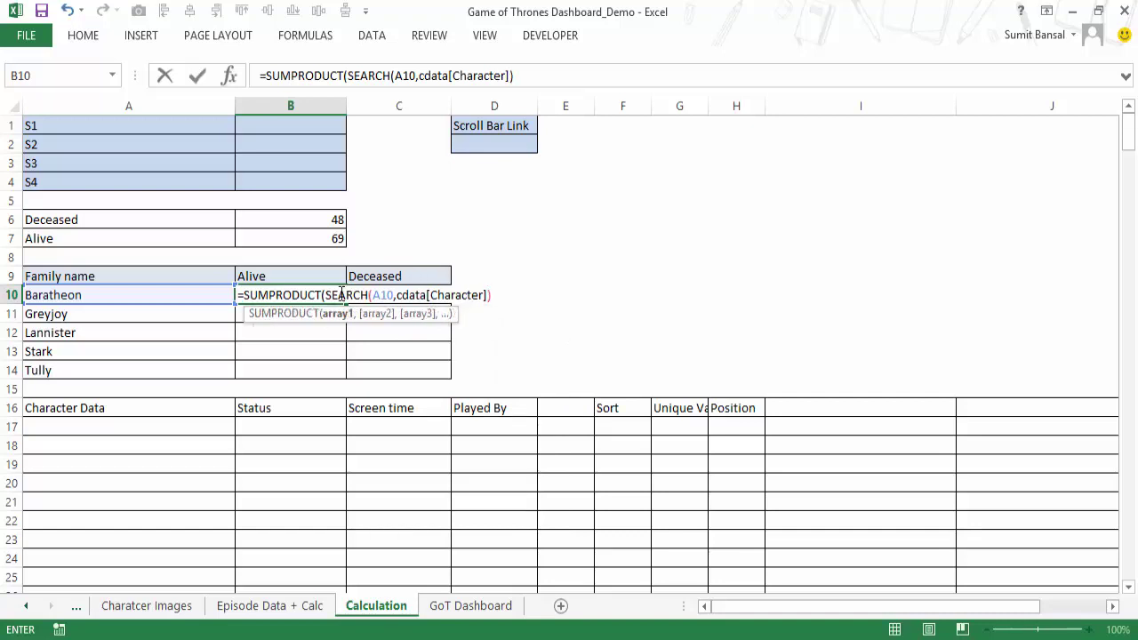
drag(327, 294, 495, 296)
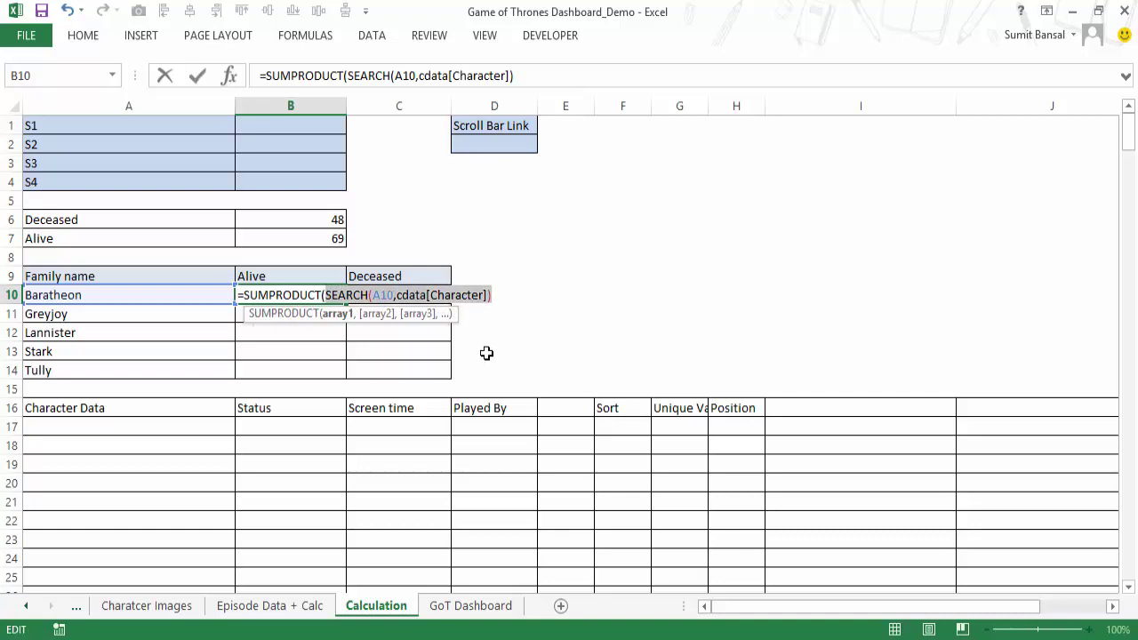
key(F9)
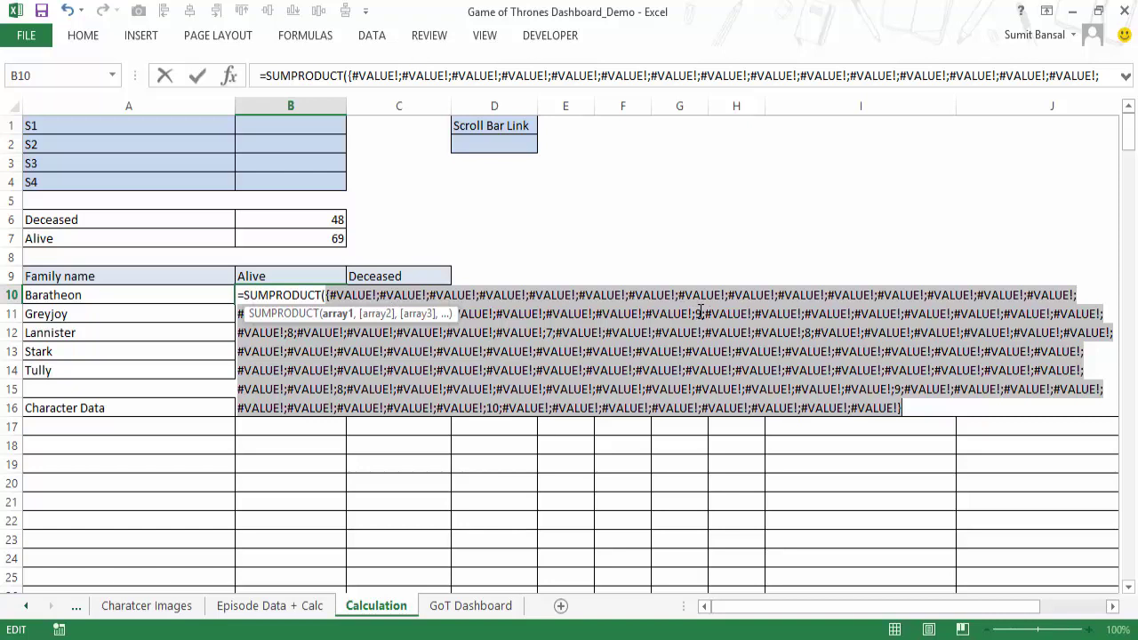
key(ctrl+z)
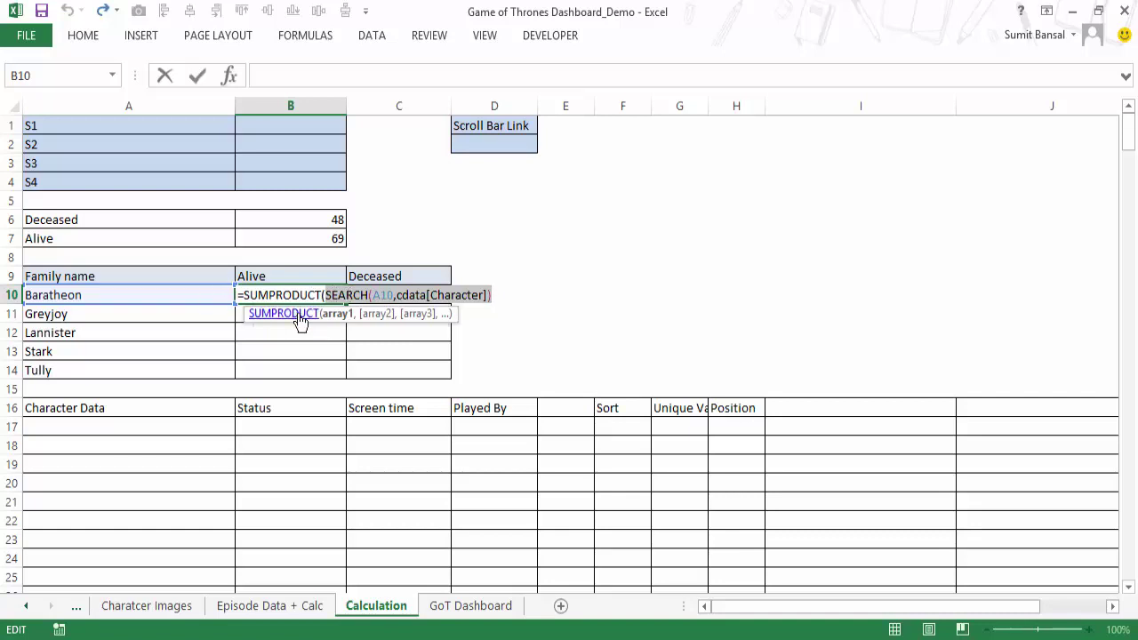
Wrap the SEARCH part in ISNUMBER and check its TRUE/FALSE results with F9.
click(325, 294)
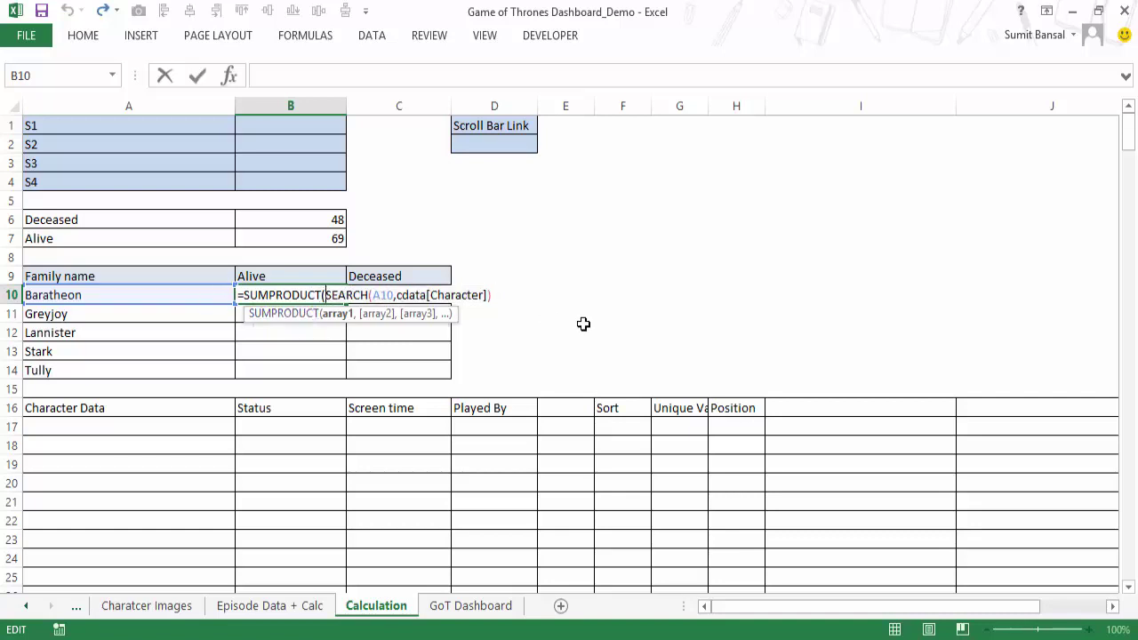
text(ISNUMBER()
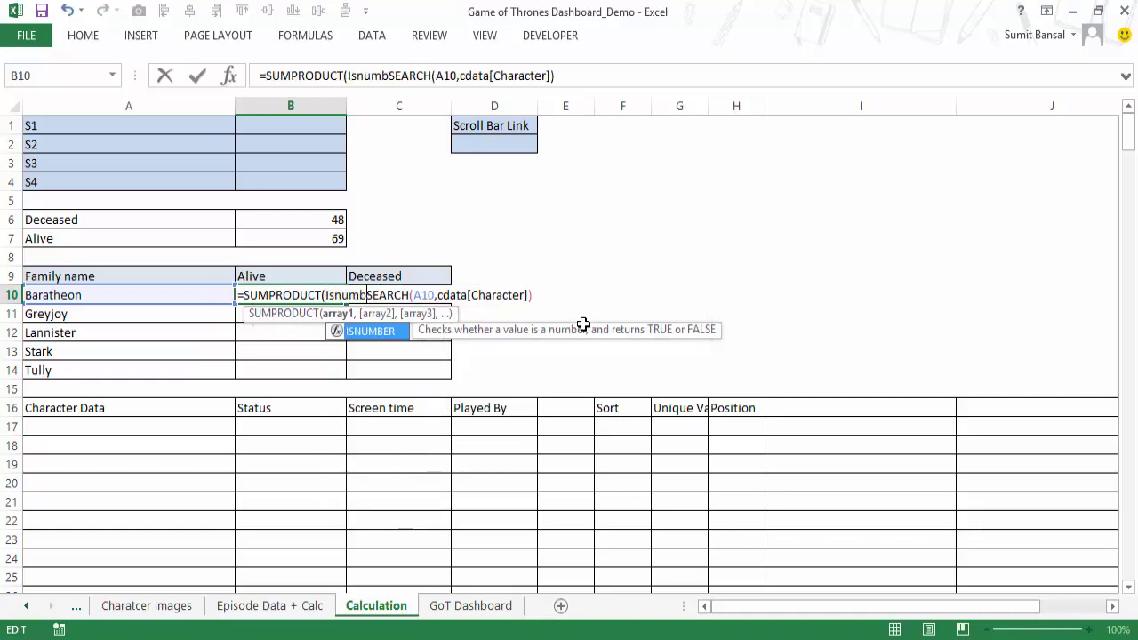
key(Right)
key(Right)
key(Right)
key(Right)
key(Right)
key(Right)
key(Right)
key(Right)
key(Right)
key(Right)
key(Right)
key(Right)
key(Right)
key(Right)
key(Right)
key(Right)
key(Right)
key(Right)
key(Right)
key(Right)
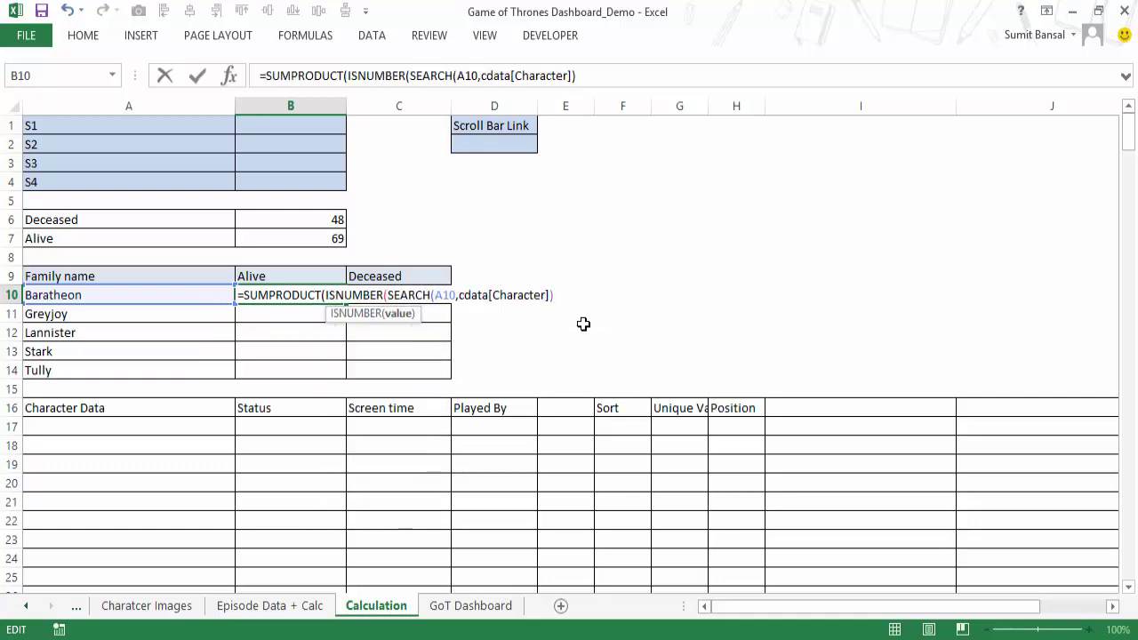
key(shift+Left)
key(shift+Left)
key(shift+Left)
key(shift+Left)
key(shift+Left)
key(shift+Left)
key(shift+Left)
key(shift+Left)
key(shift+Left)
key(shift+Left)
key(shift+Left)
key(shift+Left)
key(shift+Left)
key(shift+Left)
key(shift+Left)
key(shift+Left)
key(shift+Left)
key(shift+Left)
key(shift+Left)
key(shift+Left)
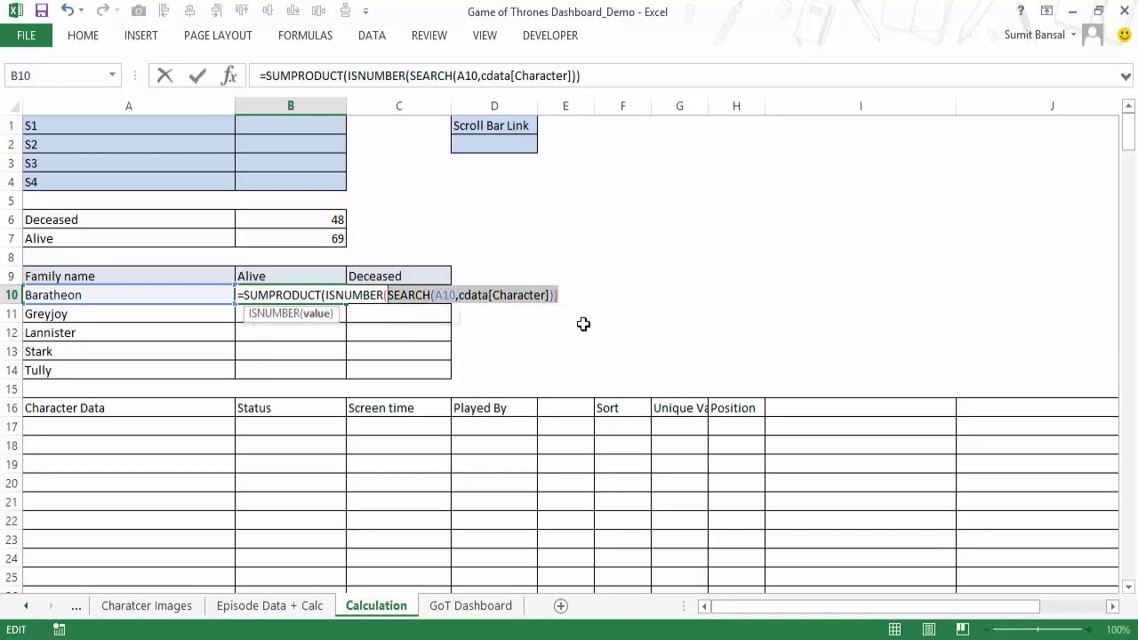
key(F9)
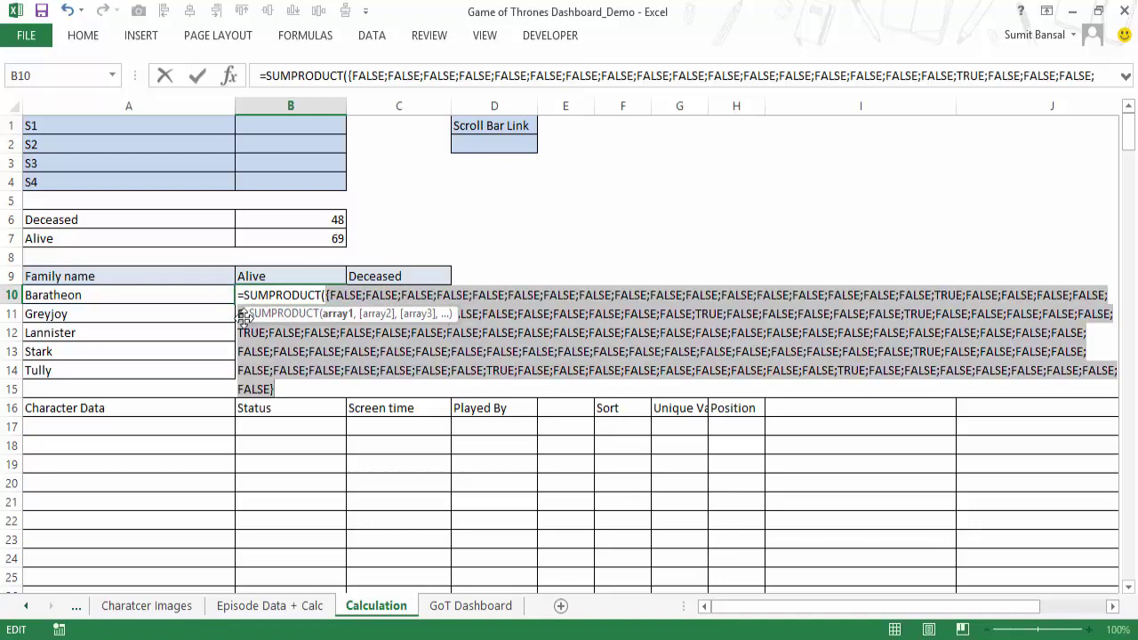
drag(253, 313, 271, 440)
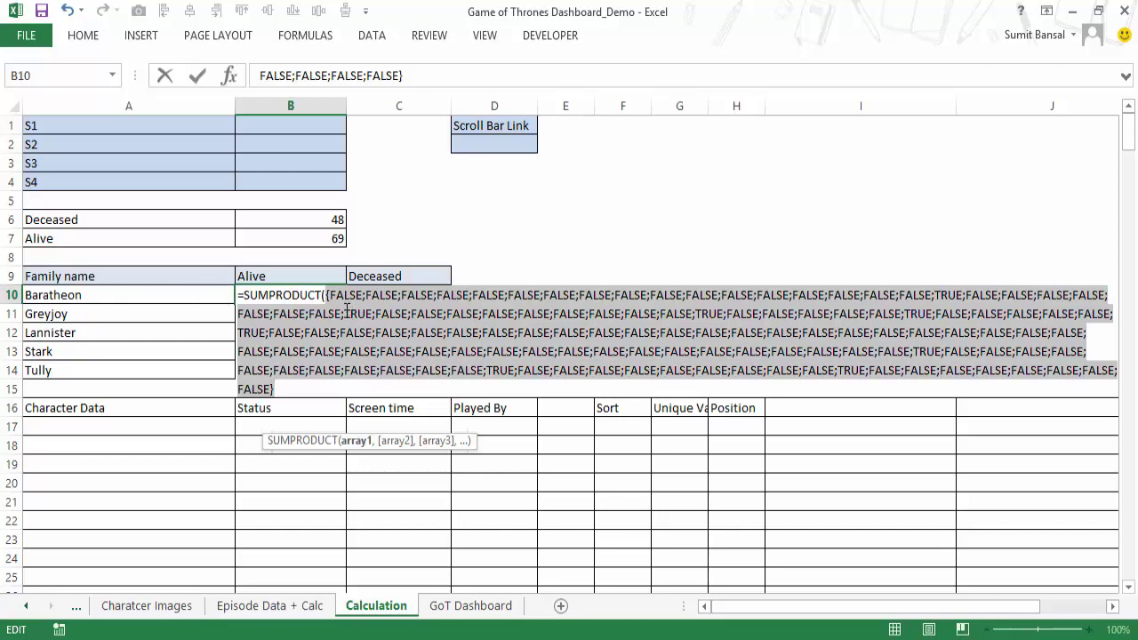
key(ctrl+z)
Multiply by (Cdata[Dead or Alive]=$B$9), check it, and commit the formula, giving 5.
text(*)
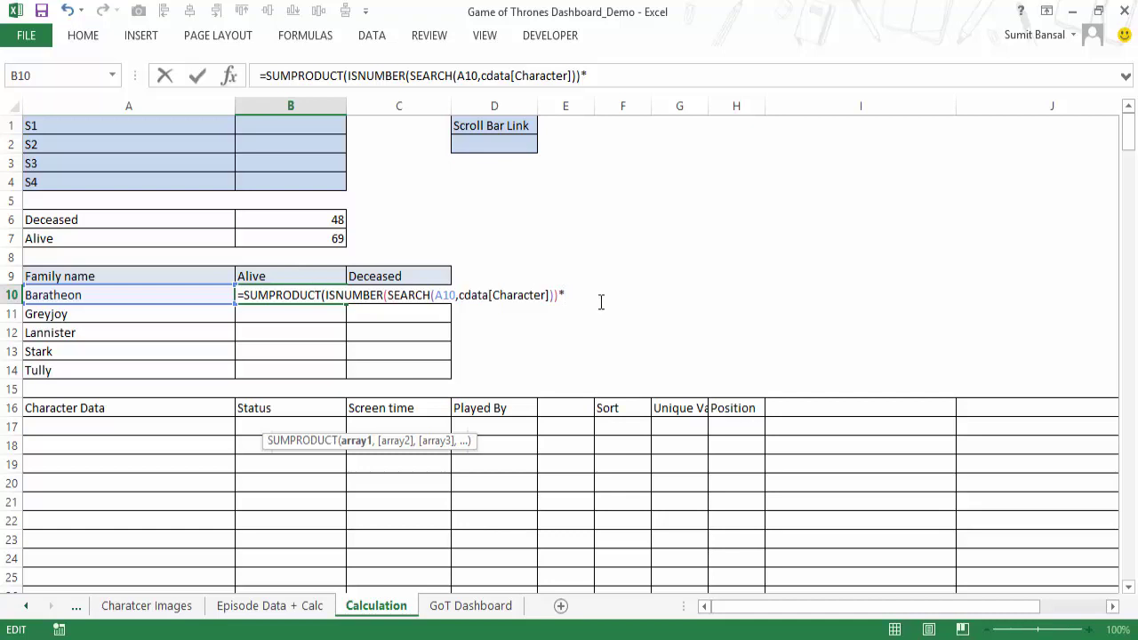
text((Cdata[)
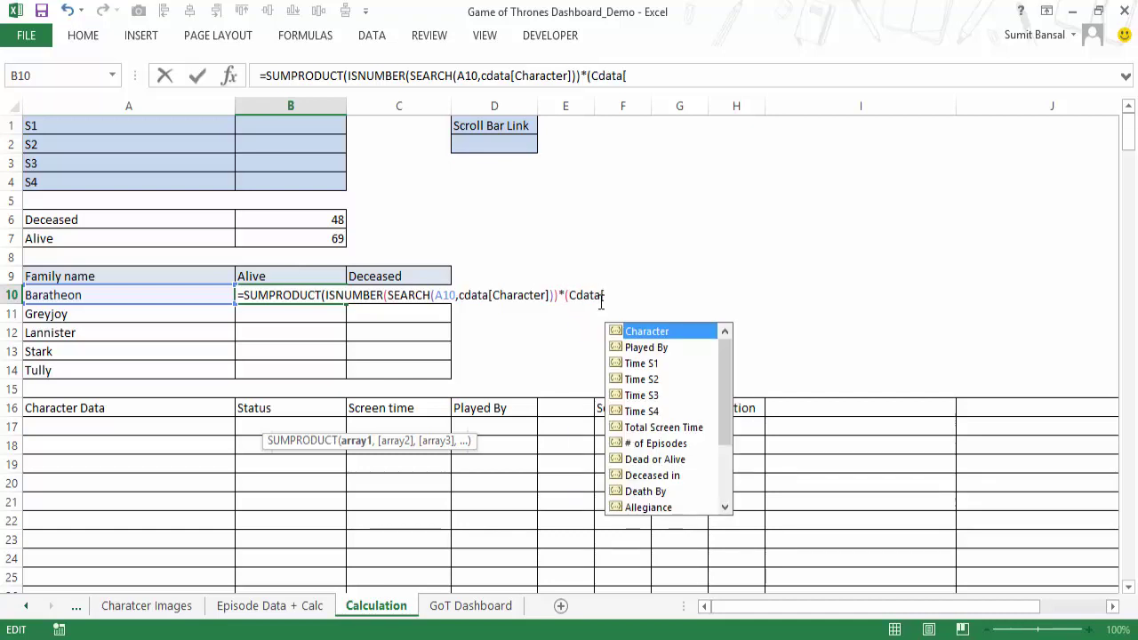
key(Down)
key(Down)
key(Down)
key(Down)
key(Down)
key(Down)
key(Down)
key(Down)
key(Tab)
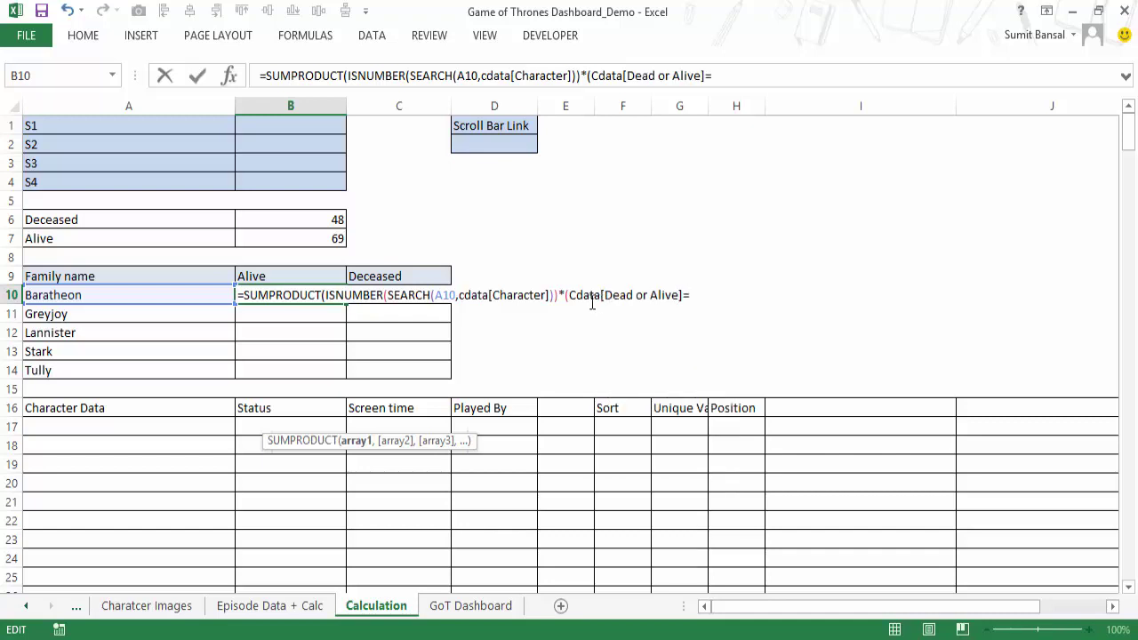
text(]=)
click(326, 275)
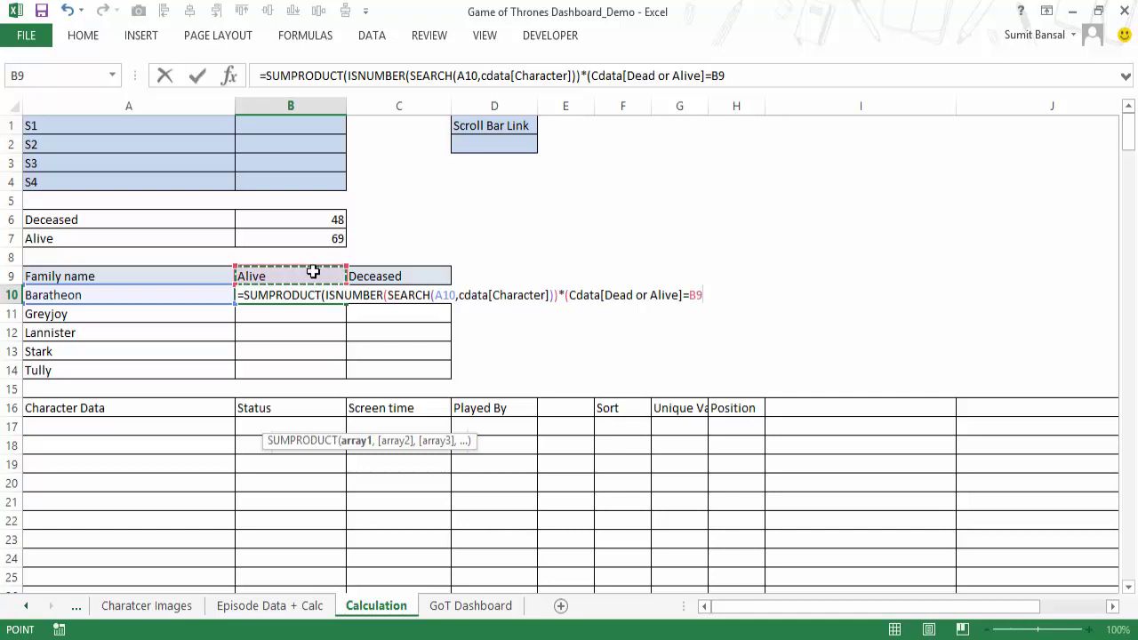
key(F4)
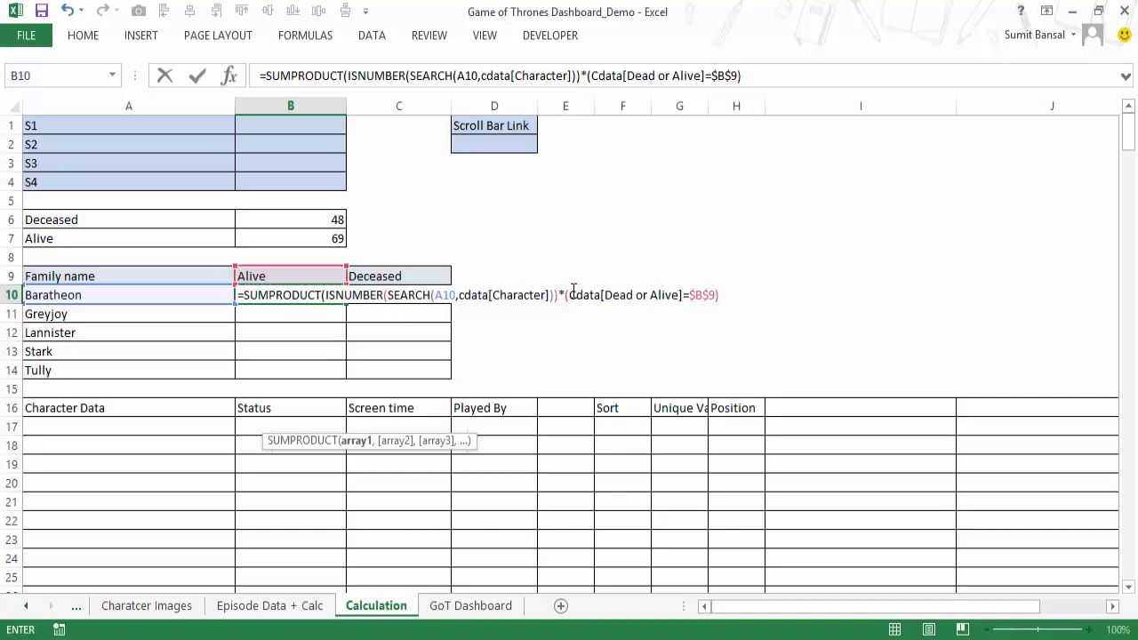
drag(569, 295, 718, 294)
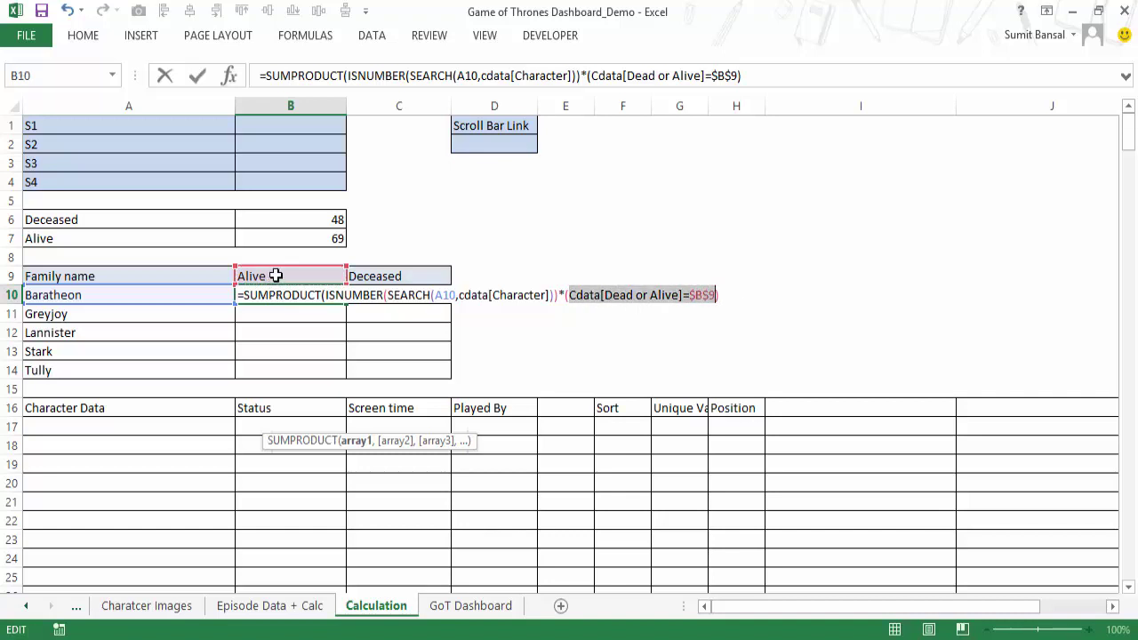
key(F9)
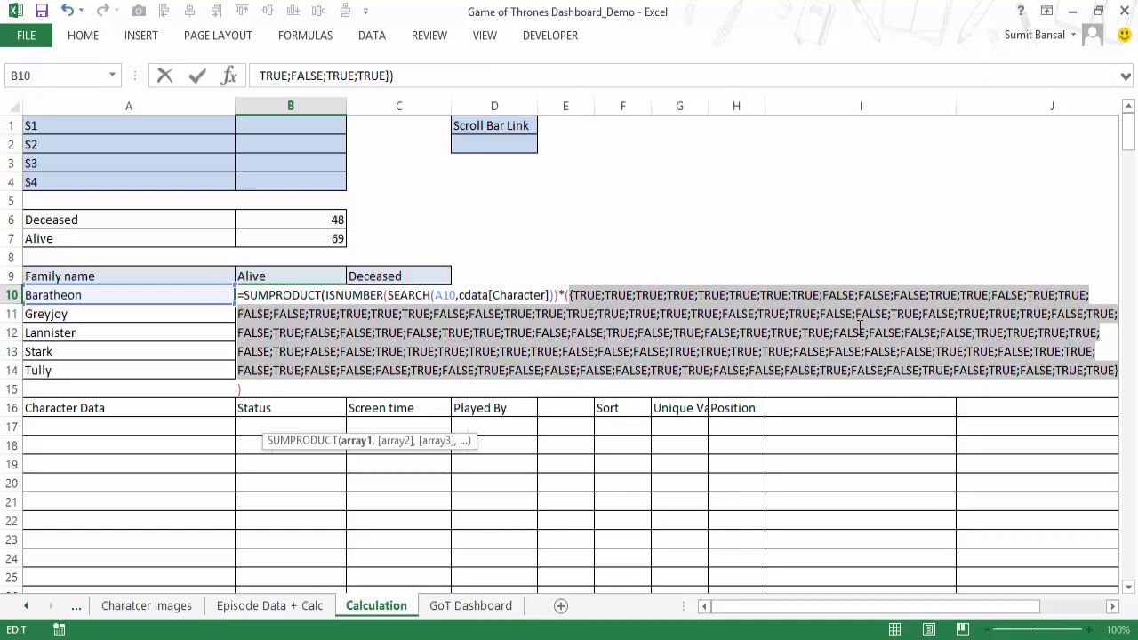
key(ctrl+z)
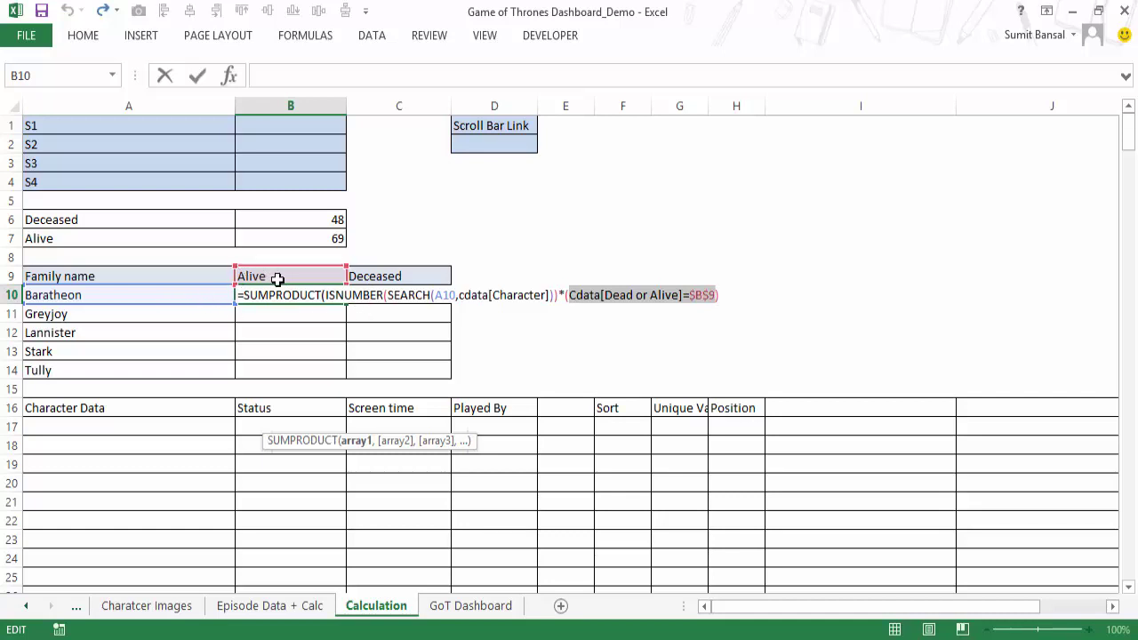
text())
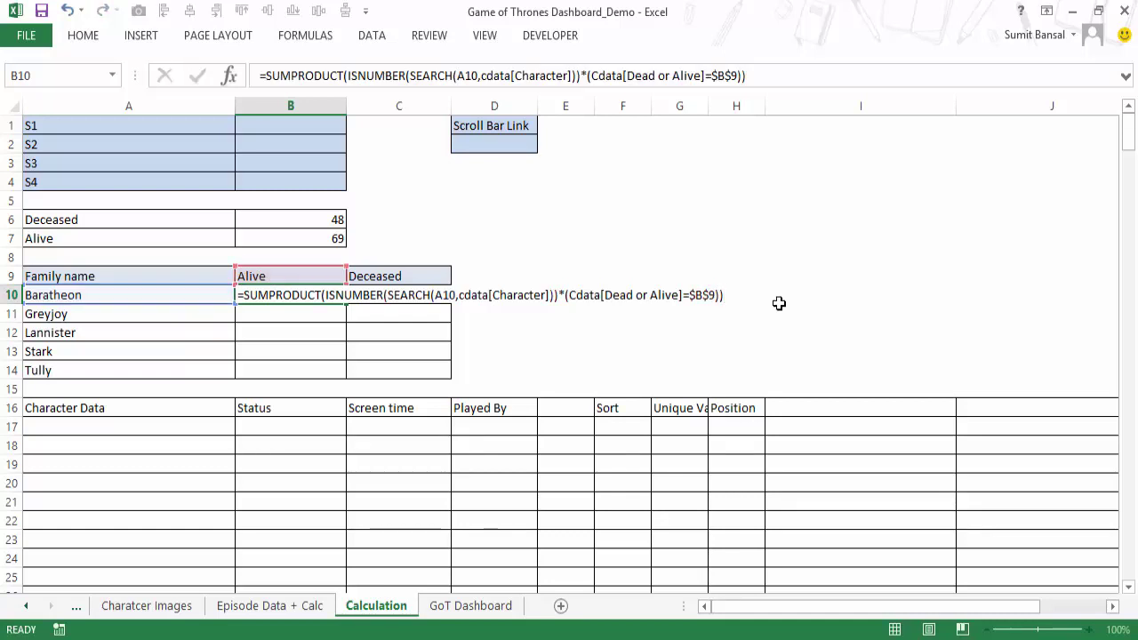
key(ctrl+Return)
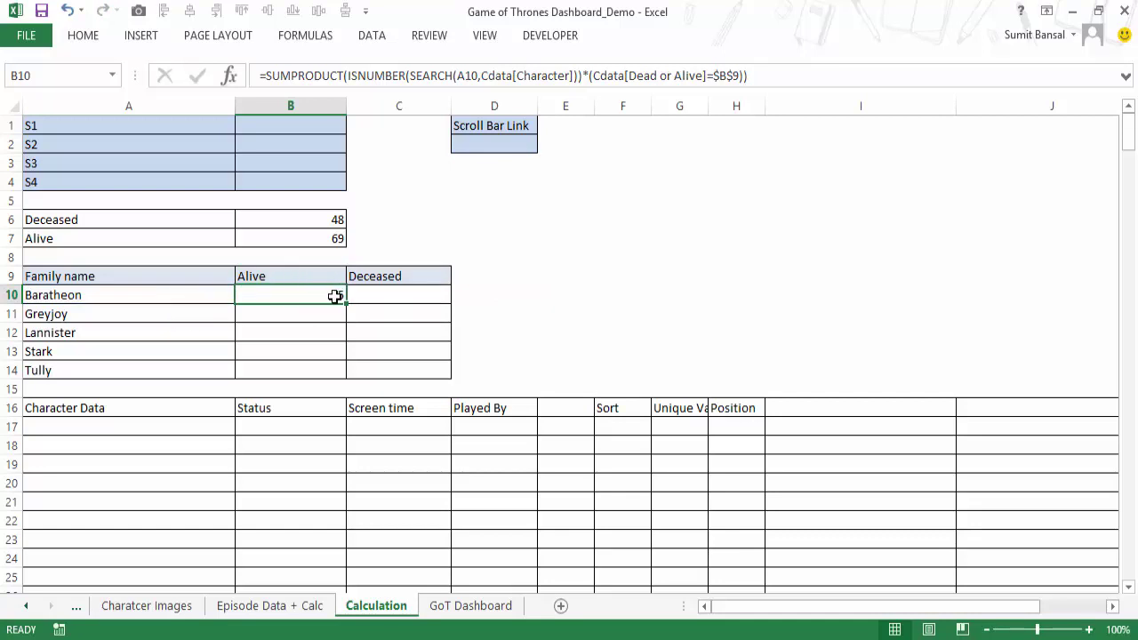
Fill the Alive formula down to B14 and copy B10's formula text.
drag(344, 303, 338, 375)
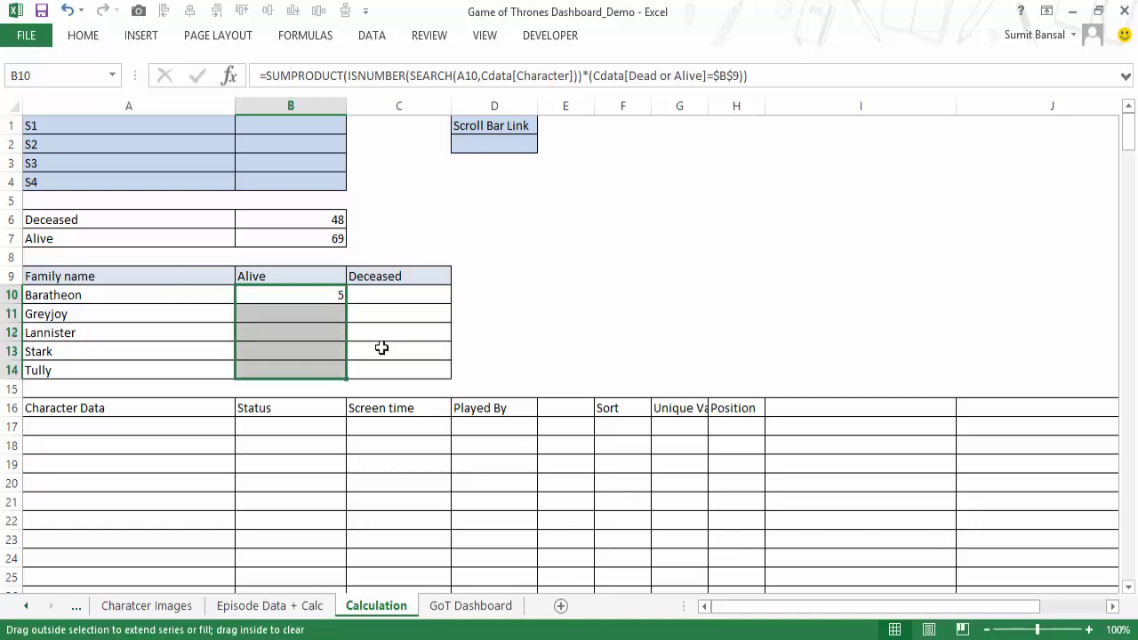
click(322, 295)
key(F2)
drag(735, 295, 224, 309)
key(ctrl+c)
key(Escape)
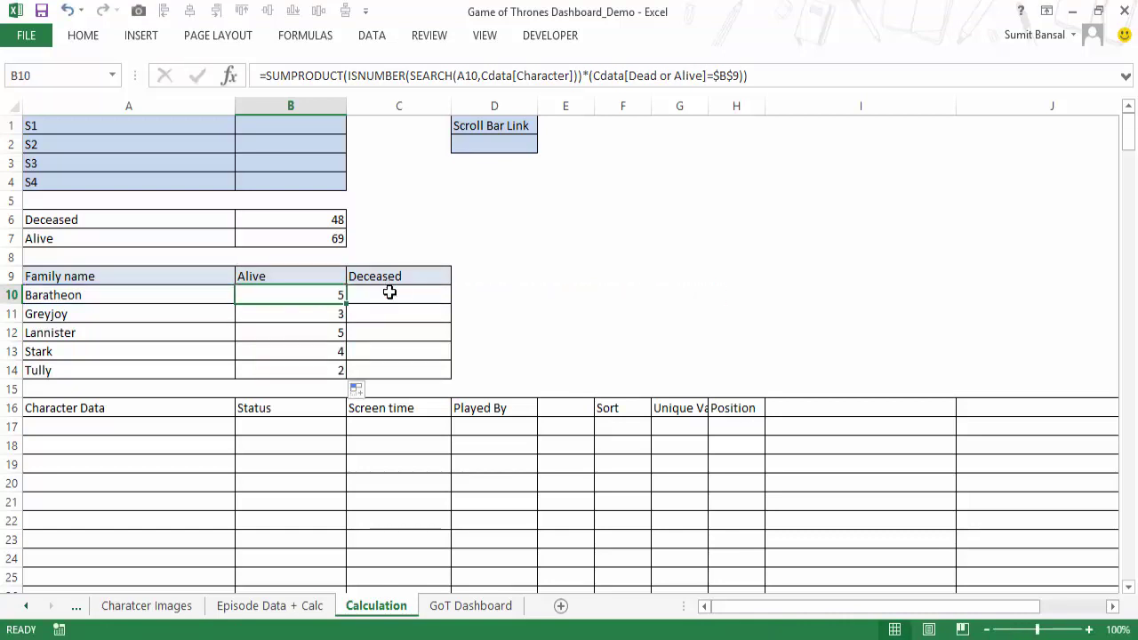
Paste the formula into C10 with $C$9 as the status, then fill it down to Tully.
click(388, 293)
key(F2)
key(ctrl+v)
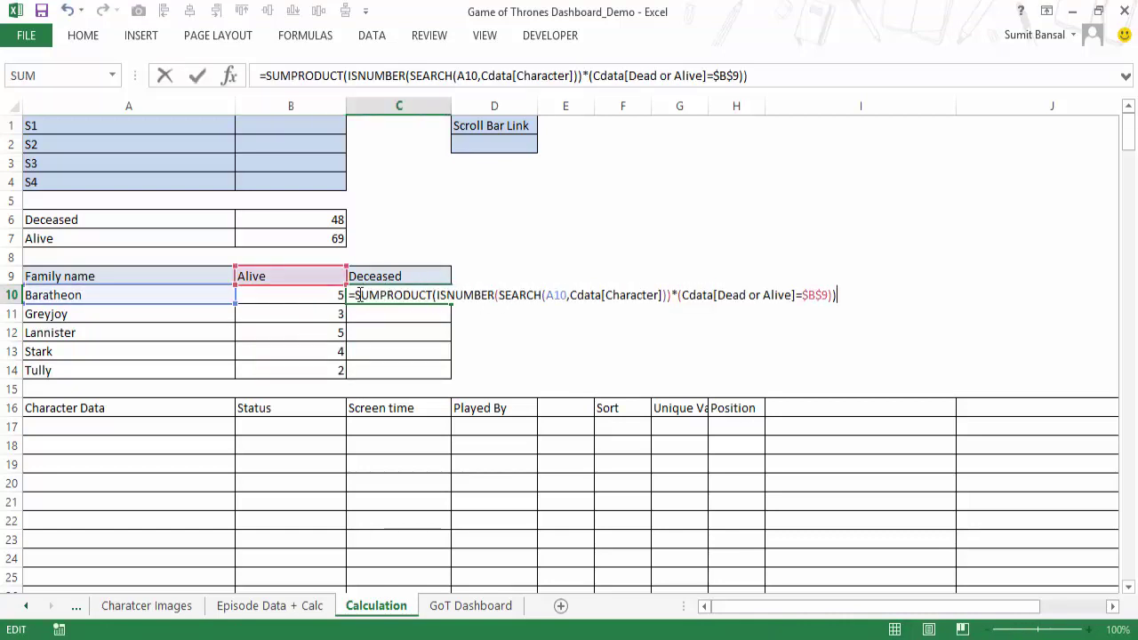
drag(312, 285, 380, 289)
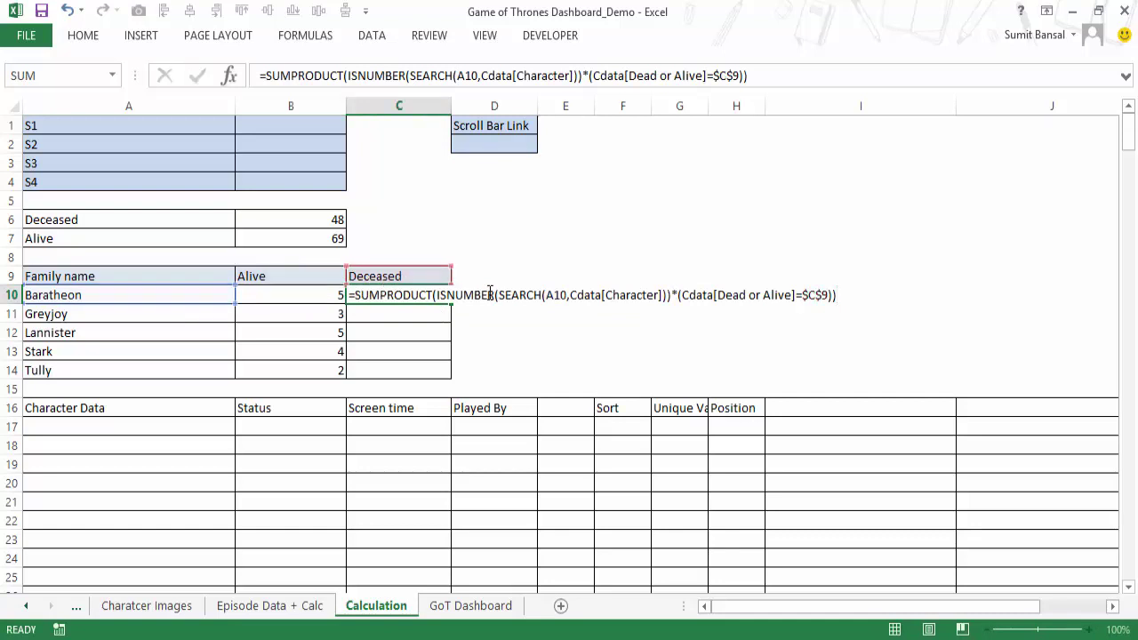
key(Return)
key(Up)
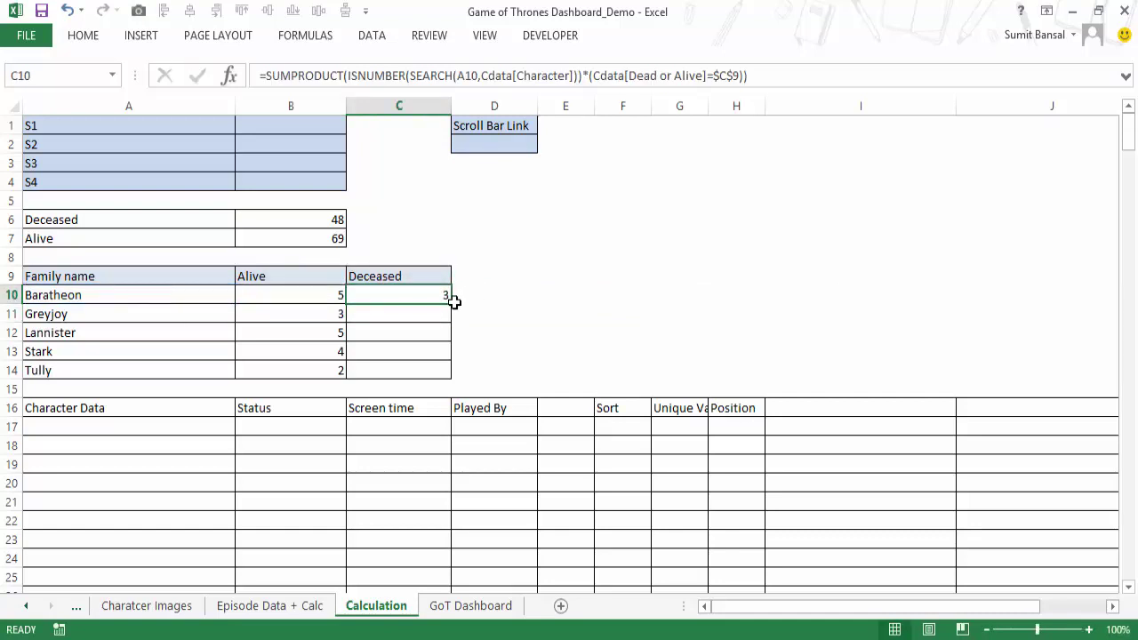
double_click(450, 303)
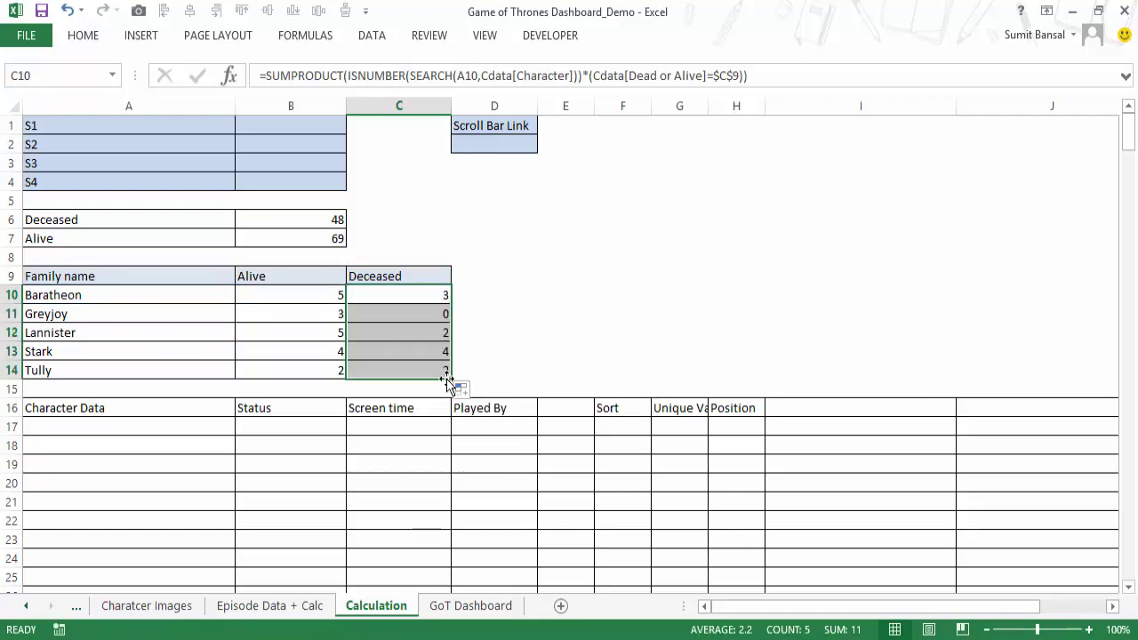
Check the formulas in B10, C10 and the Stark Alive and Deceased counts.
click(261, 294)
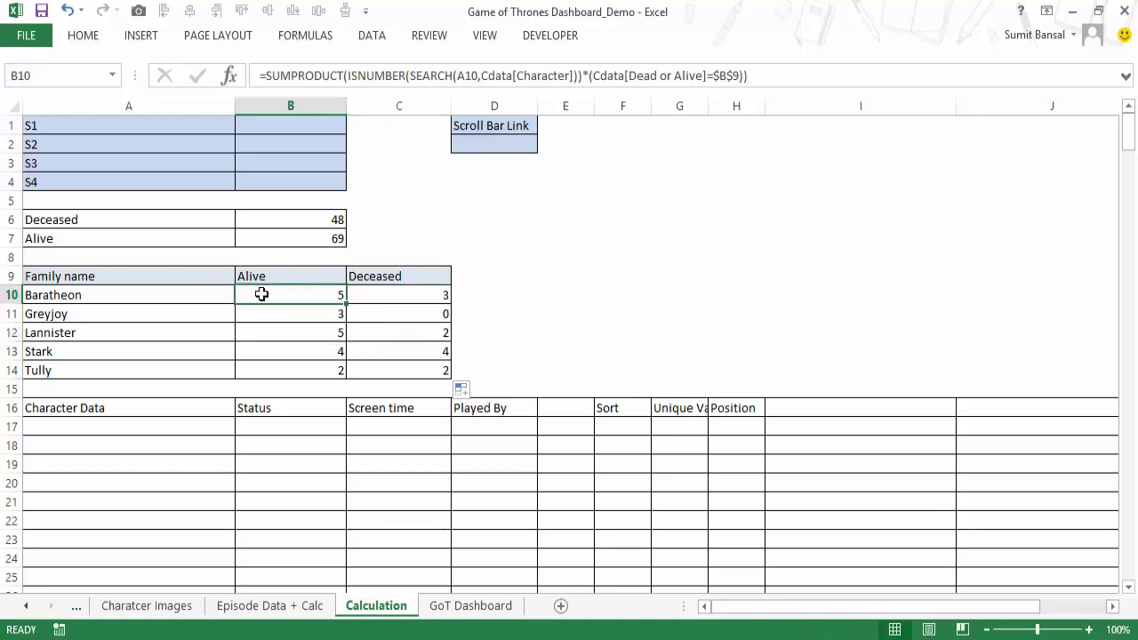
click(359, 294)
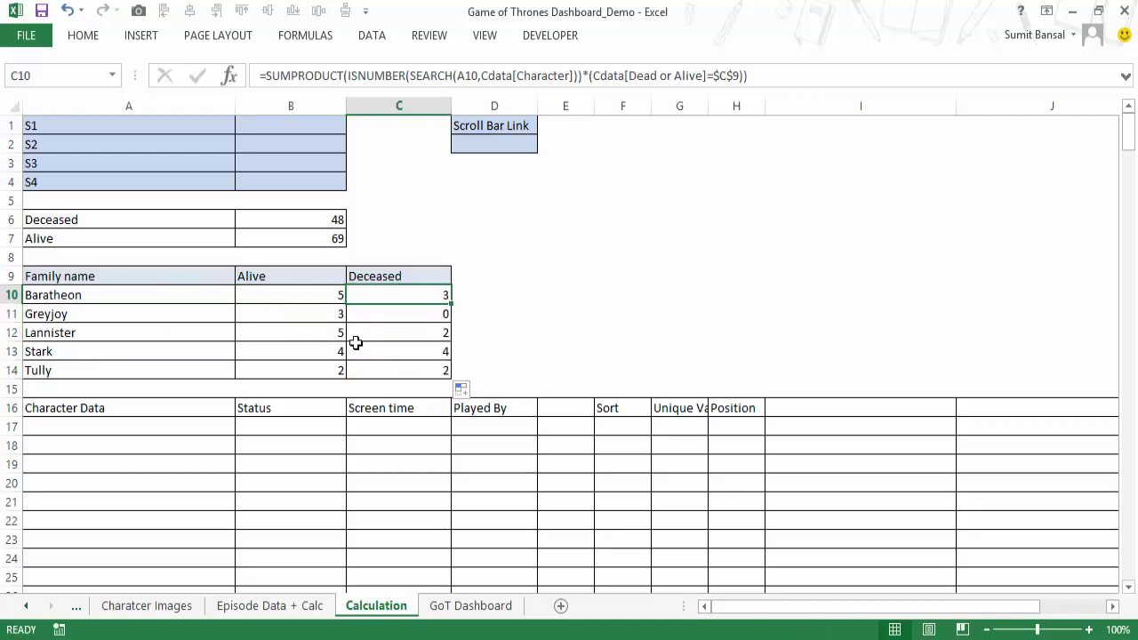
click(317, 351)
click(395, 356)
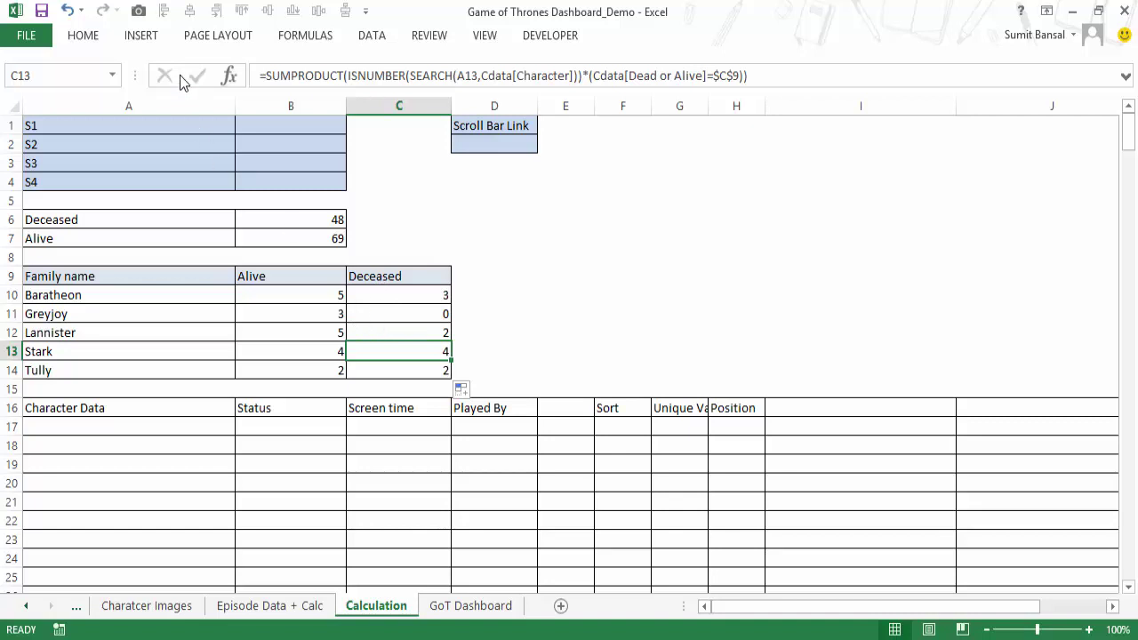
Insert a clustered column chart of the family counts and move it beside the family table.
click(144, 37)
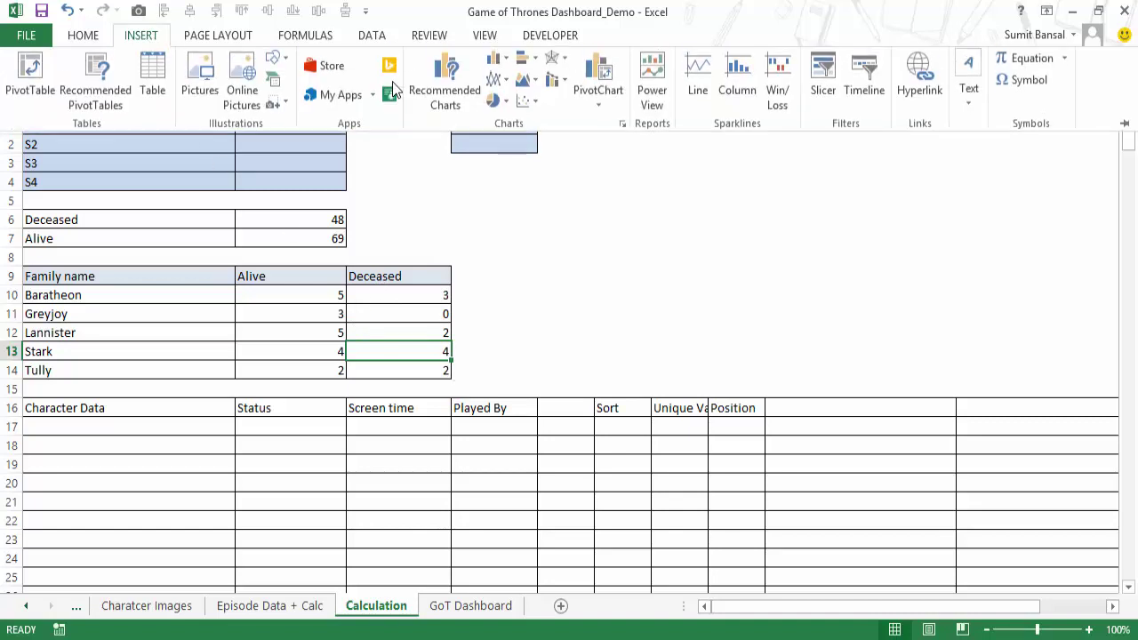
click(499, 64)
click(520, 129)
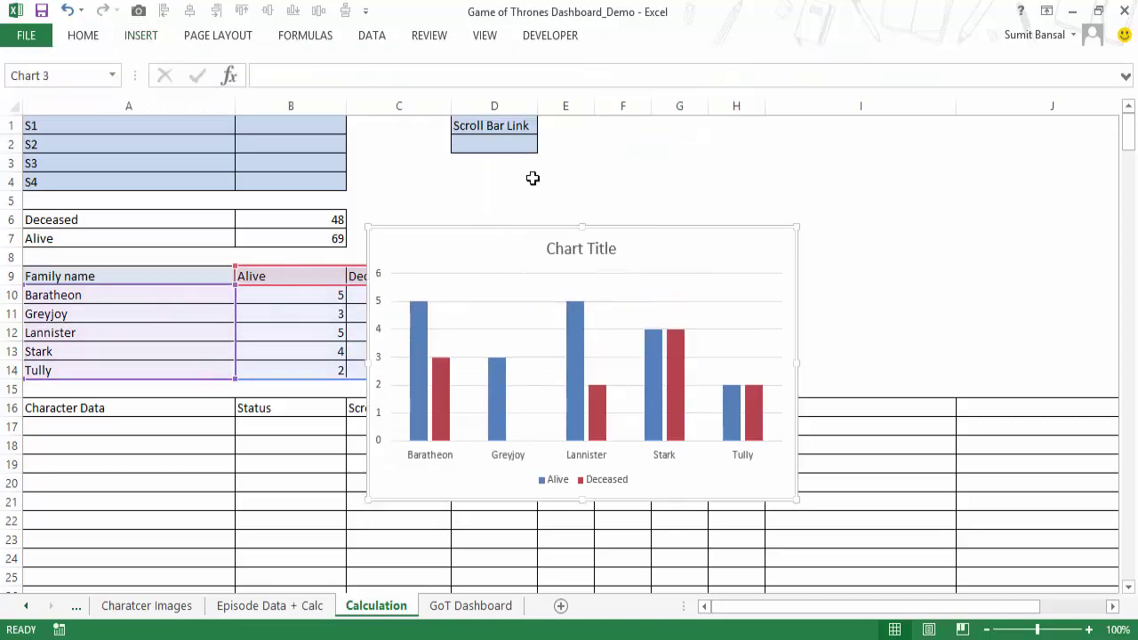
drag(526, 231, 642, 142)
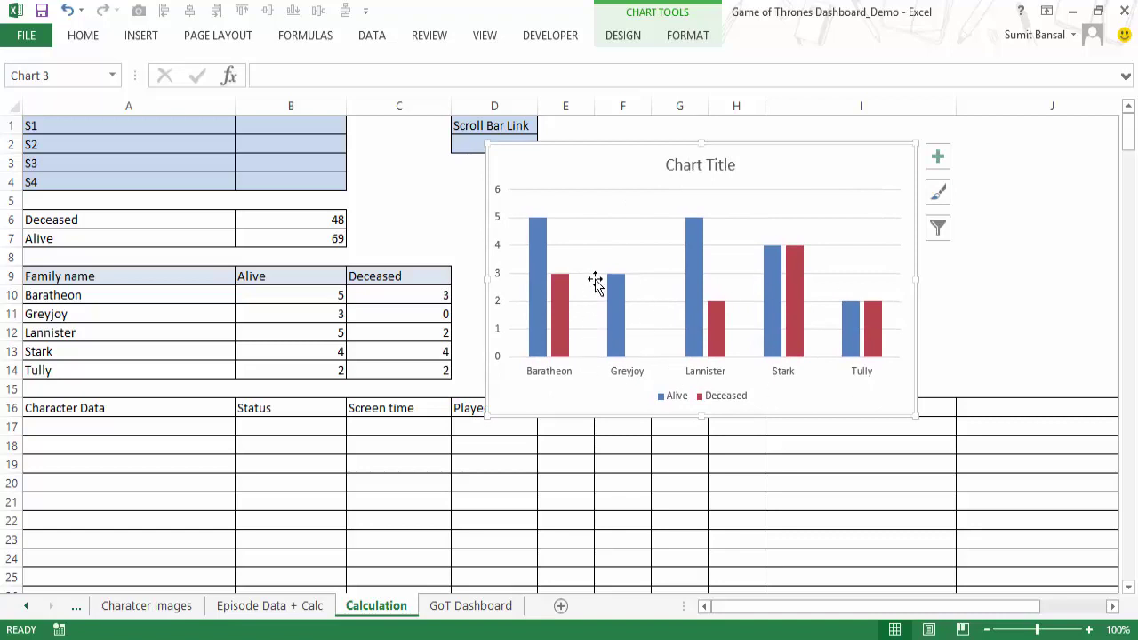
click(580, 247)
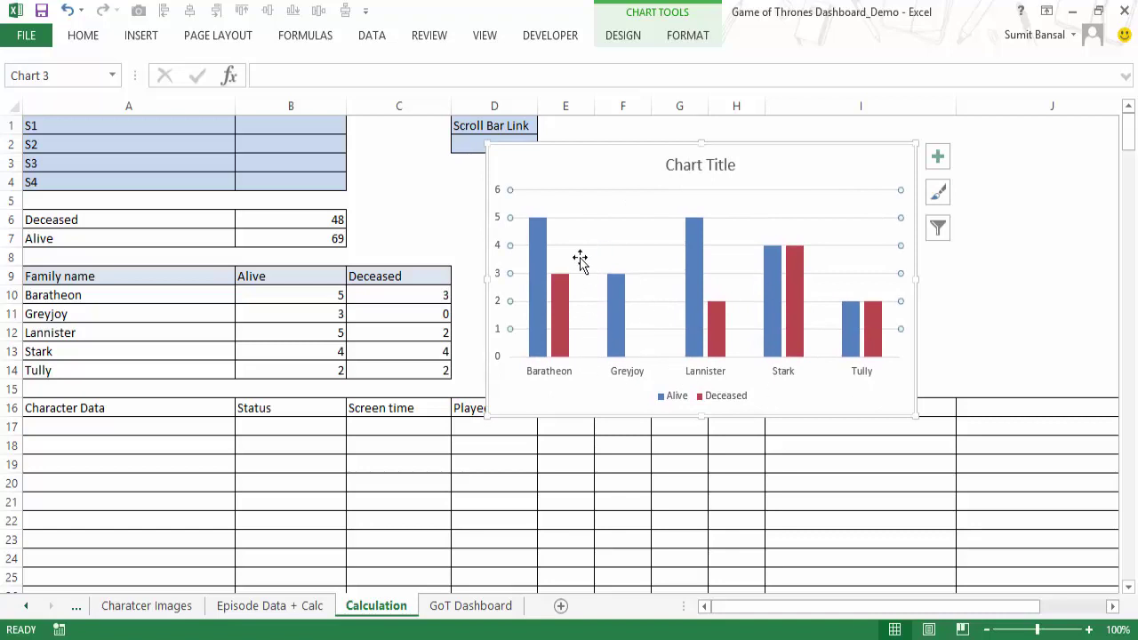
click(538, 279)
Fill the Alive bars olive green and the Deceased bars light red.
right_click(539, 257)
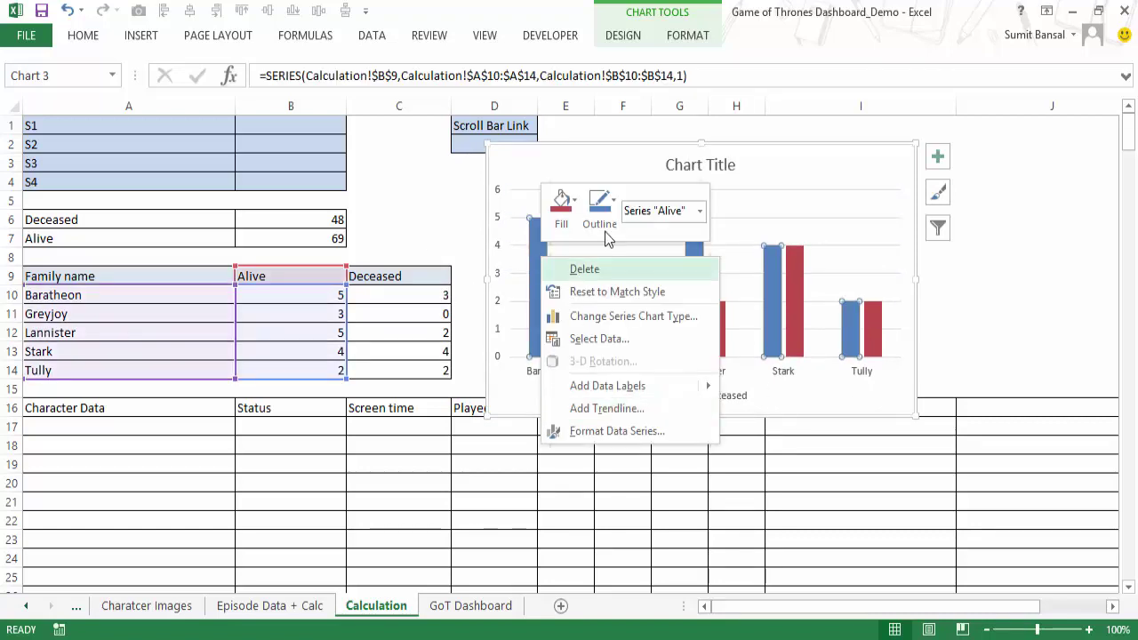
click(629, 433)
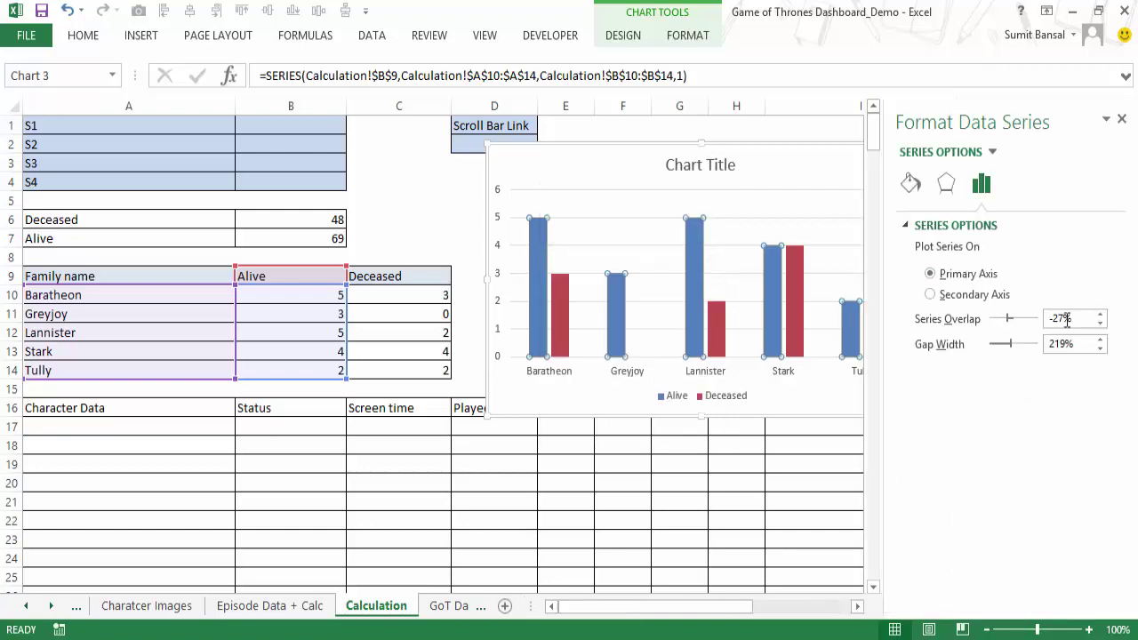
click(911, 186)
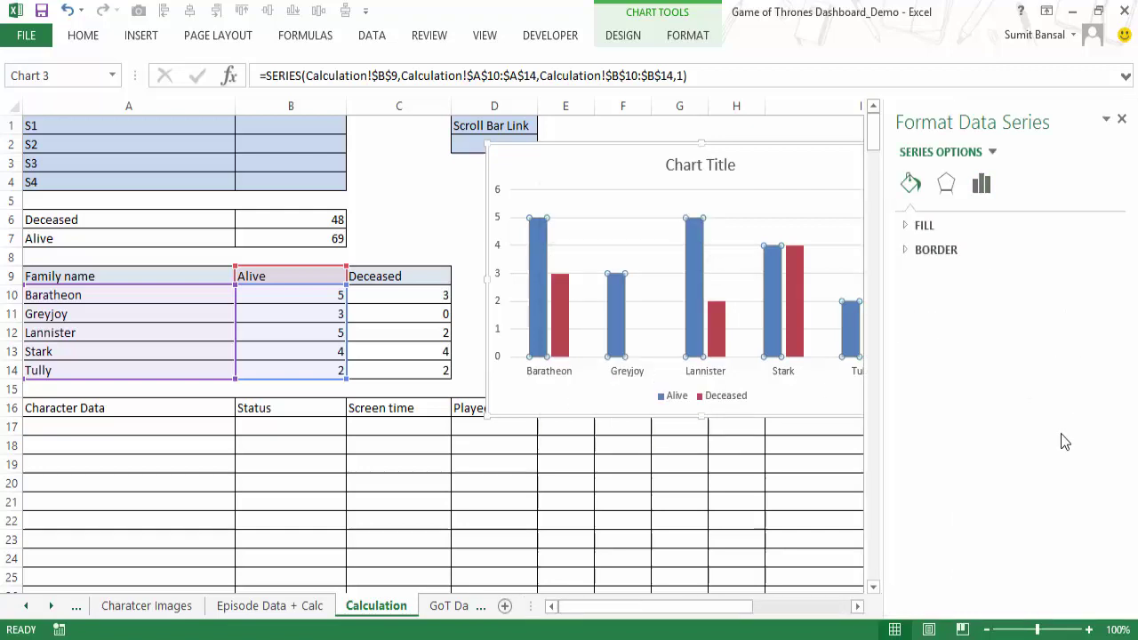
click(924, 225)
click(1099, 415)
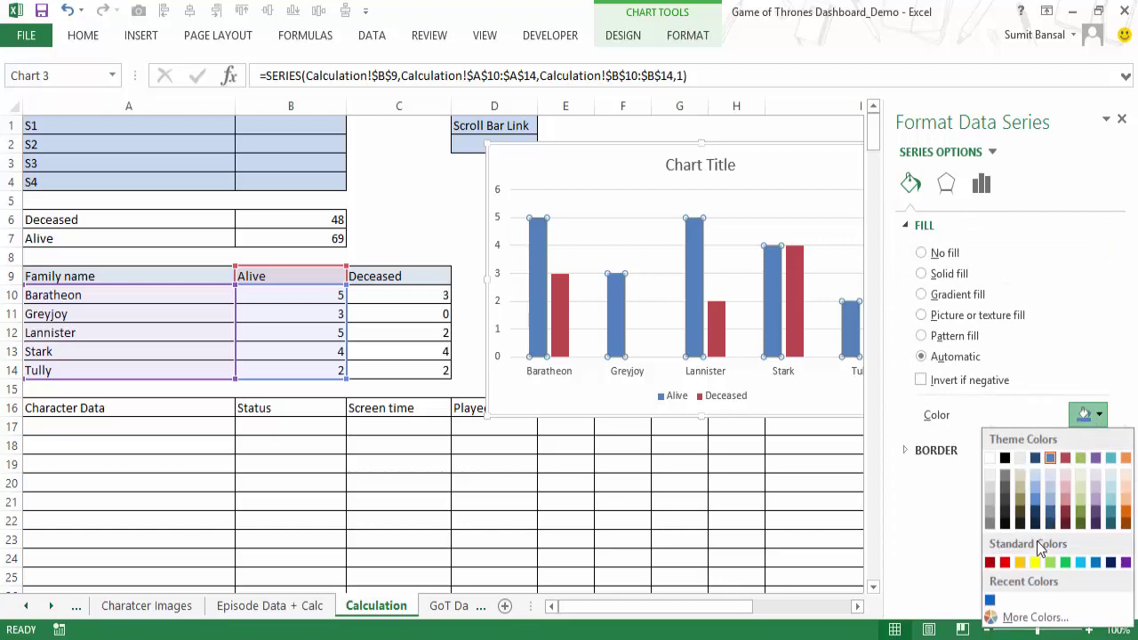
click(1078, 491)
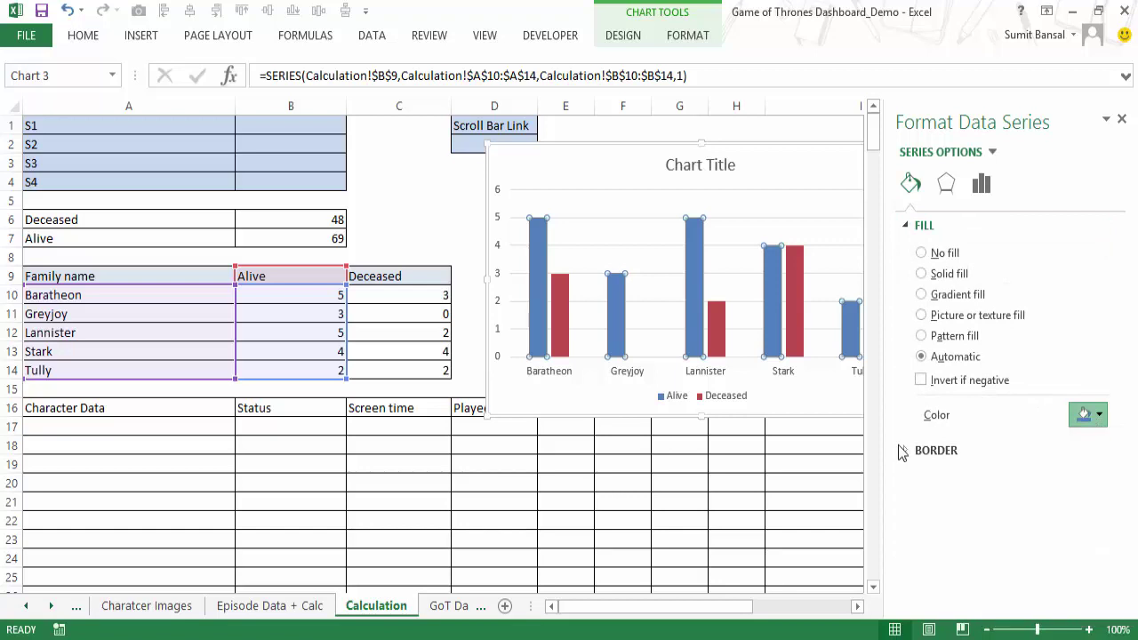
click(563, 320)
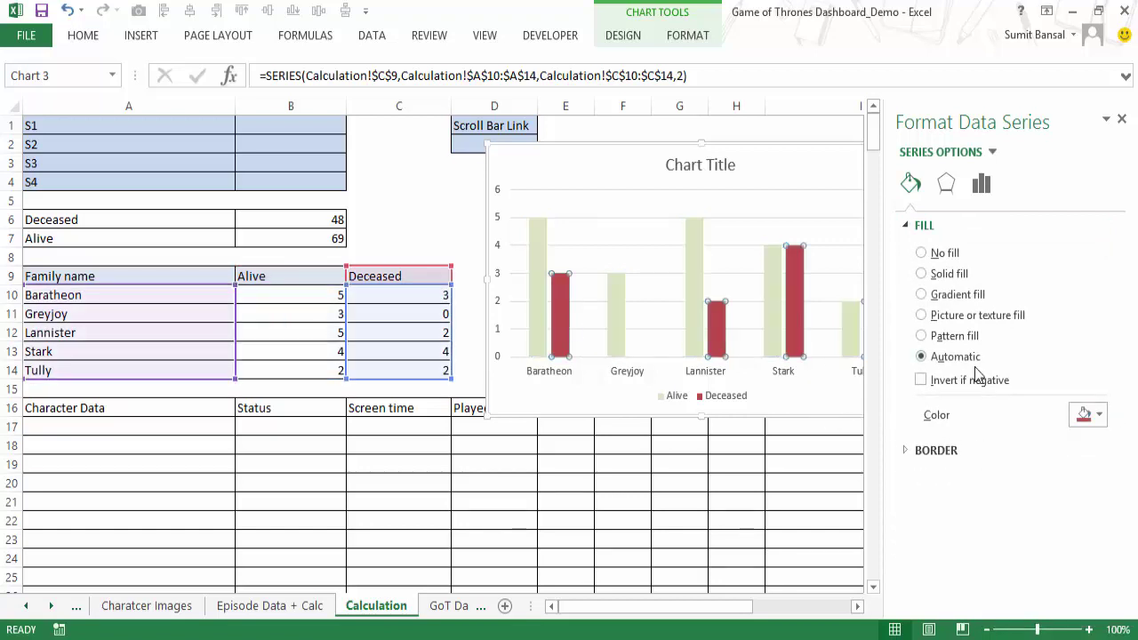
click(1098, 416)
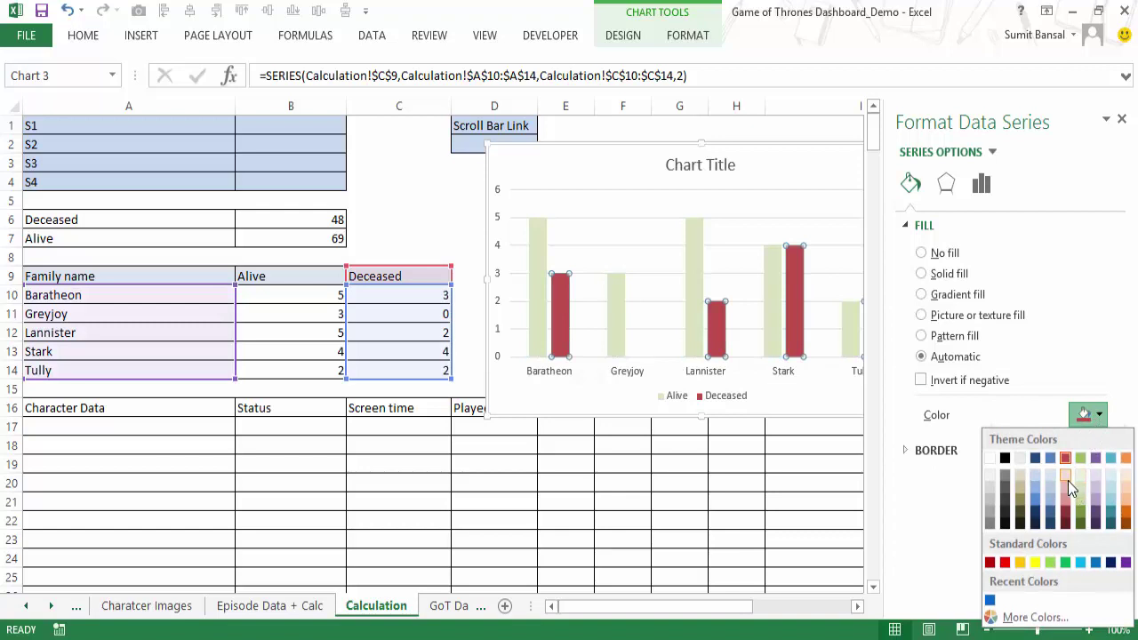
click(1068, 485)
Give the Alive bars a dark grey outline and close the formatting pane.
right_click(541, 255)
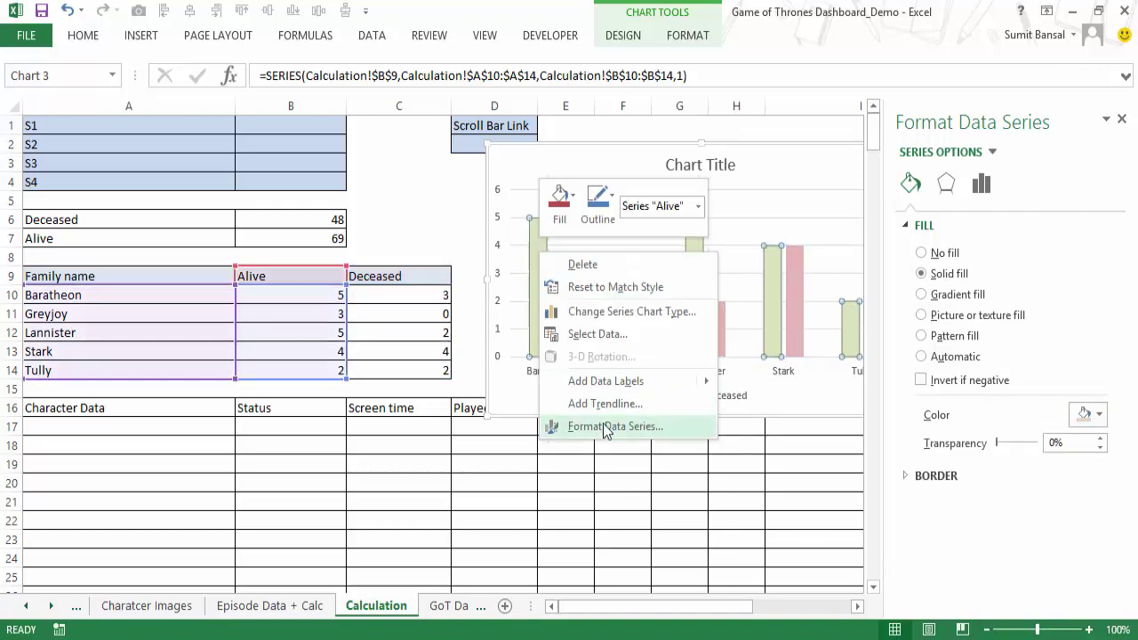
click(601, 214)
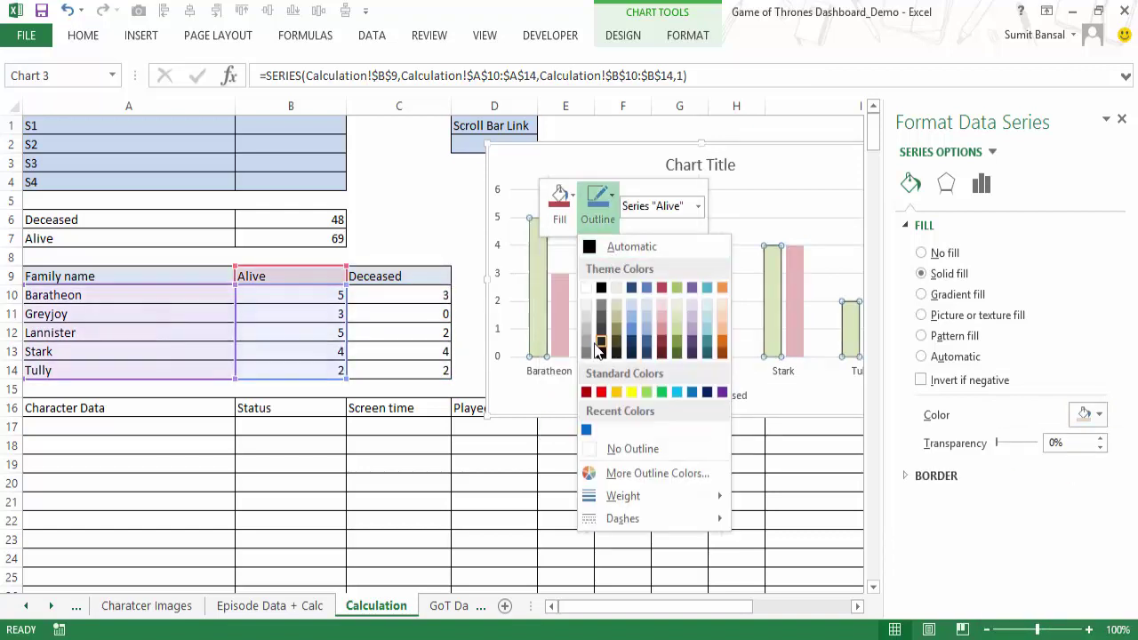
click(598, 345)
click(564, 312)
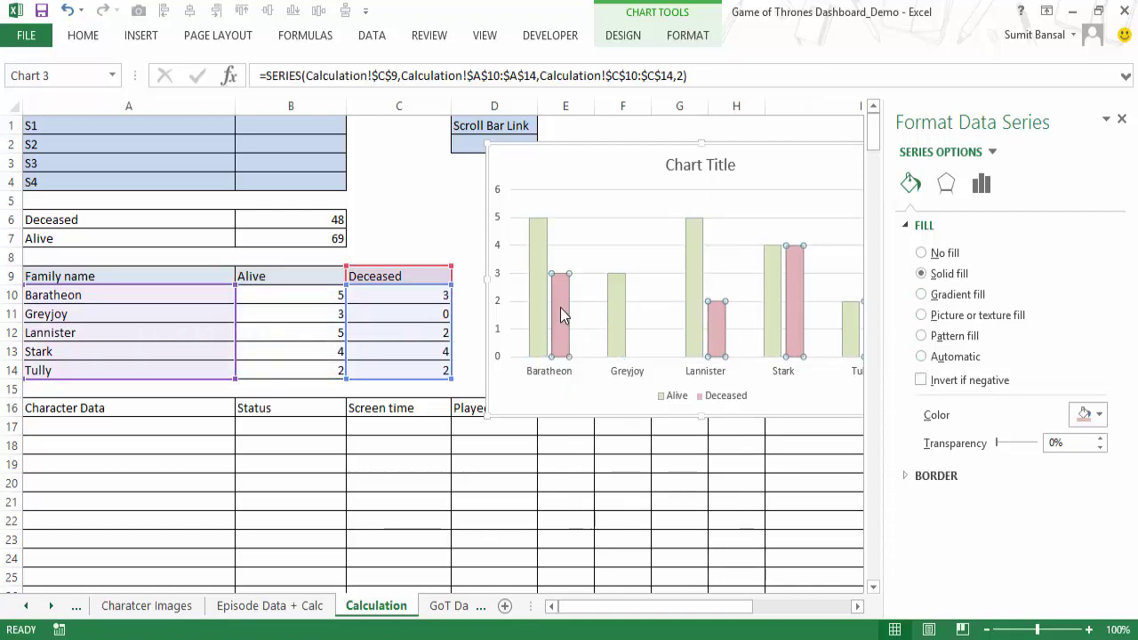
click(1123, 119)
click(770, 153)
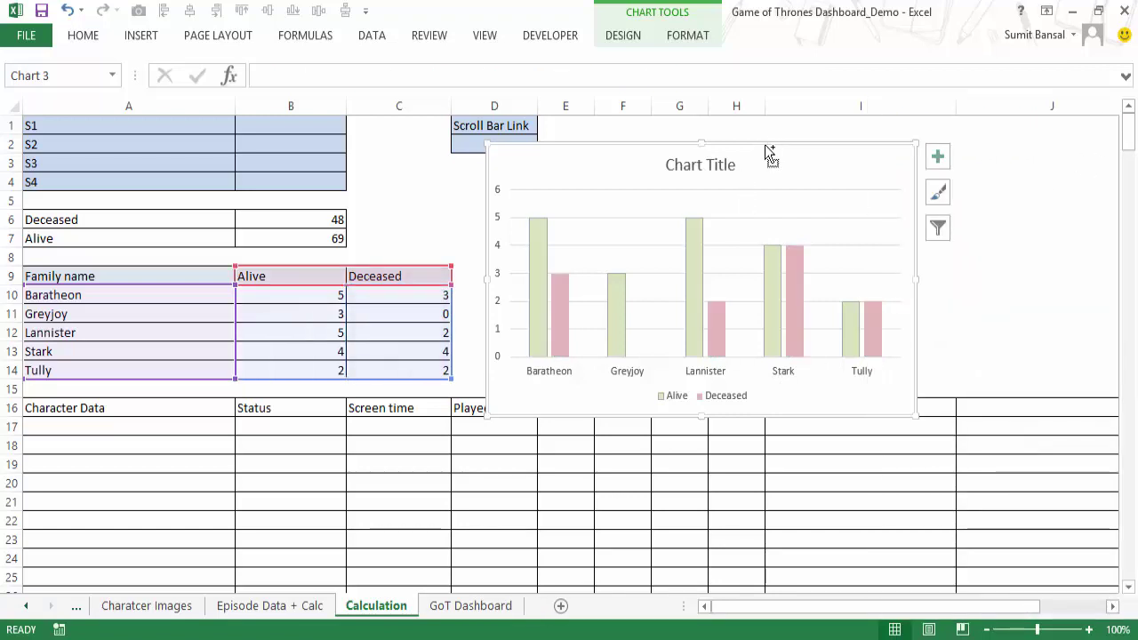
Paste the family chart onto the GoT Dashboard and delete its gridlines and title.
click(470, 605)
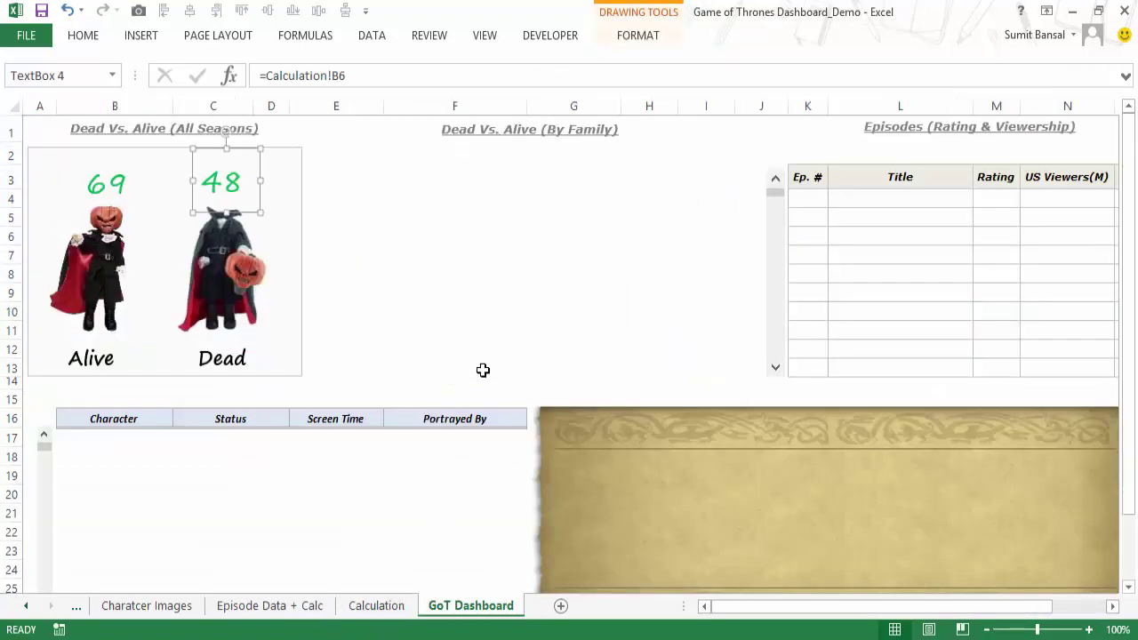
key(ctrl+v)
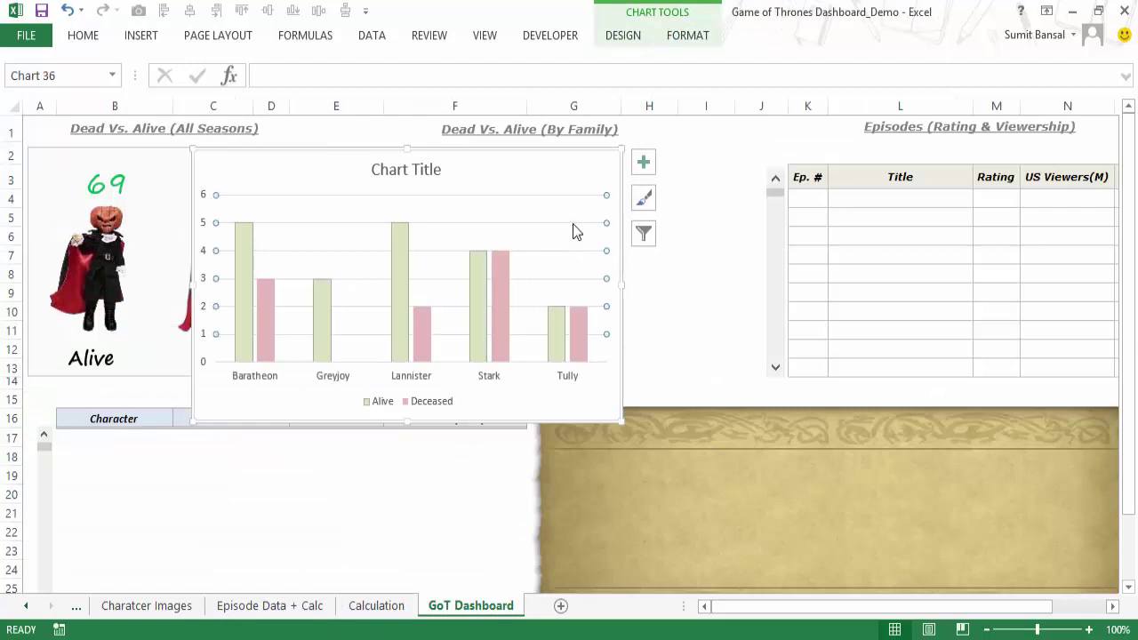
key(Delete)
click(410, 172)
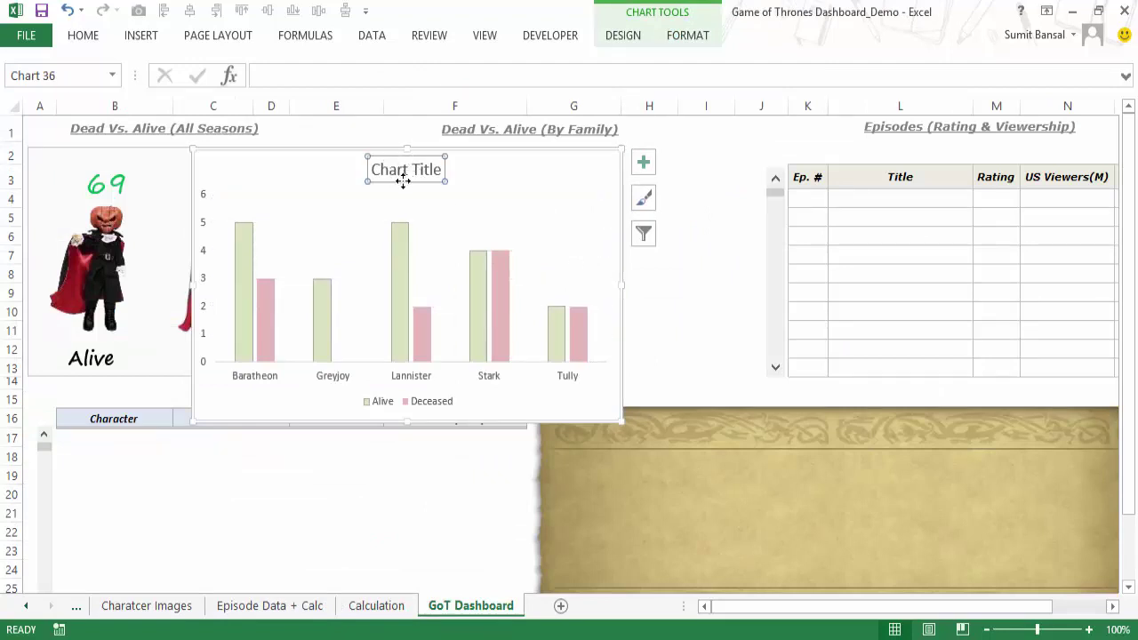
key(Delete)
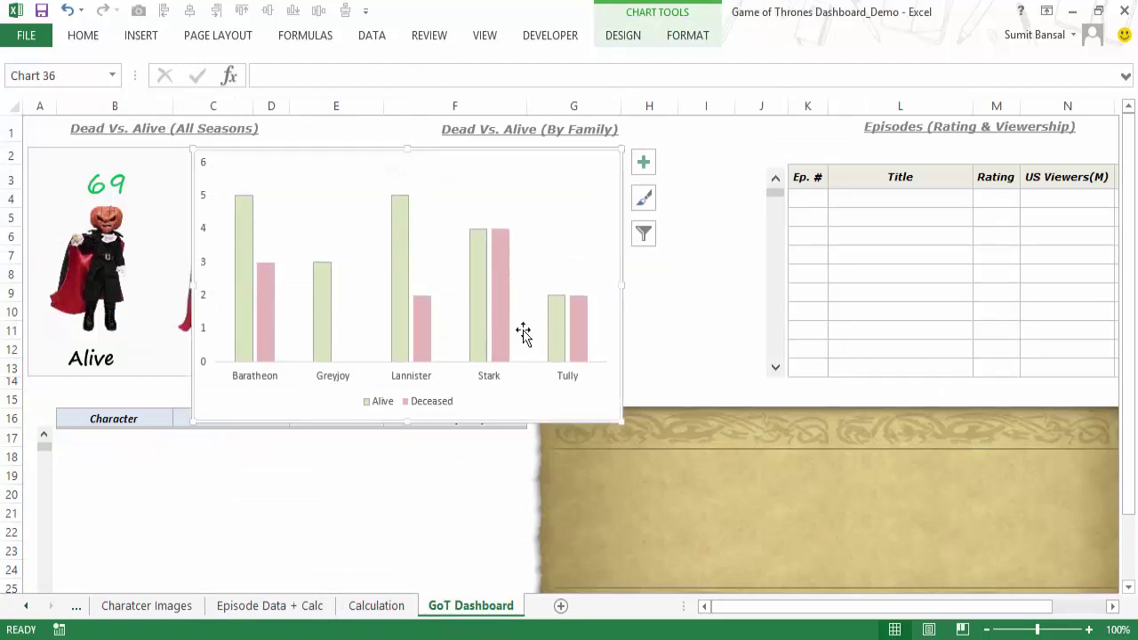
Resize the chart to fit under the Dead Vs. Alive (By Family) heading.
click(428, 405)
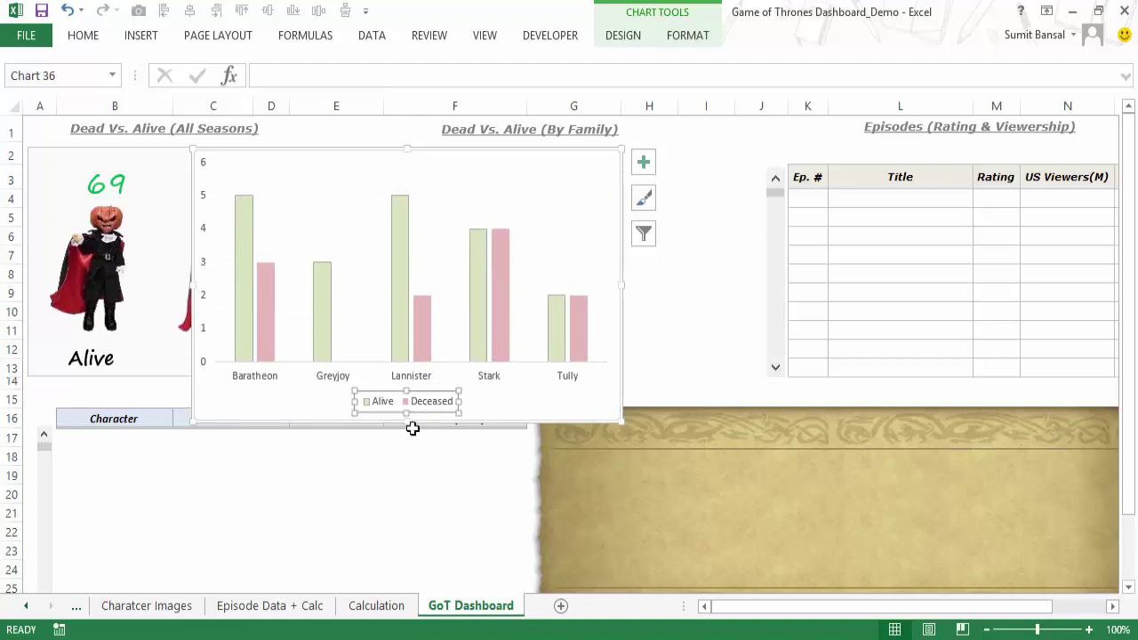
drag(405, 422, 518, 378)
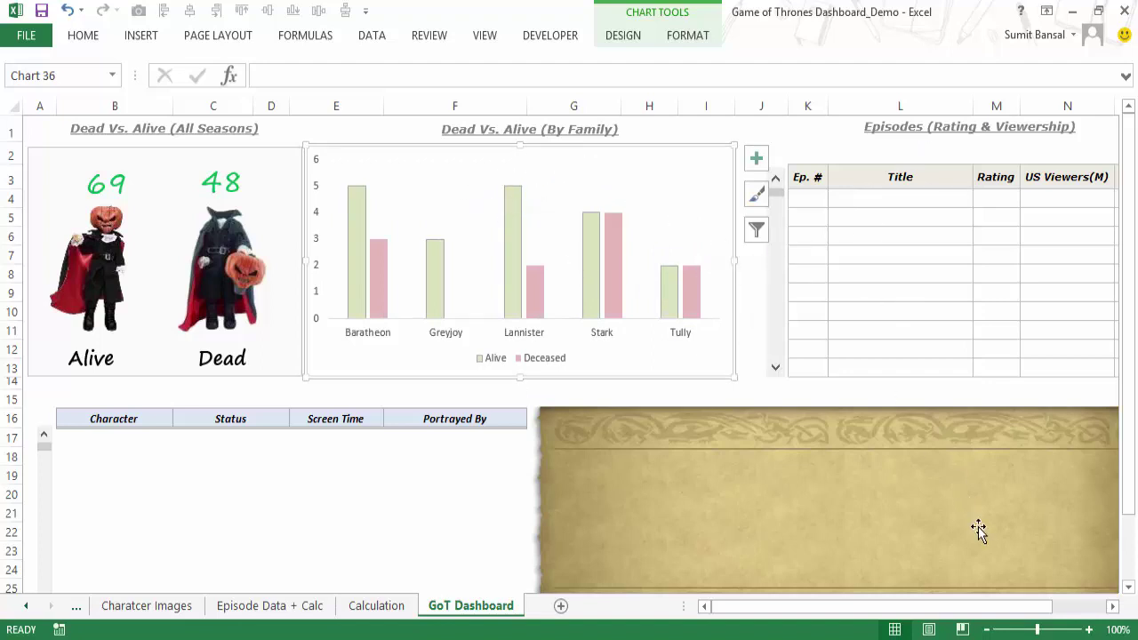
scroll(965, 505, right, 5)
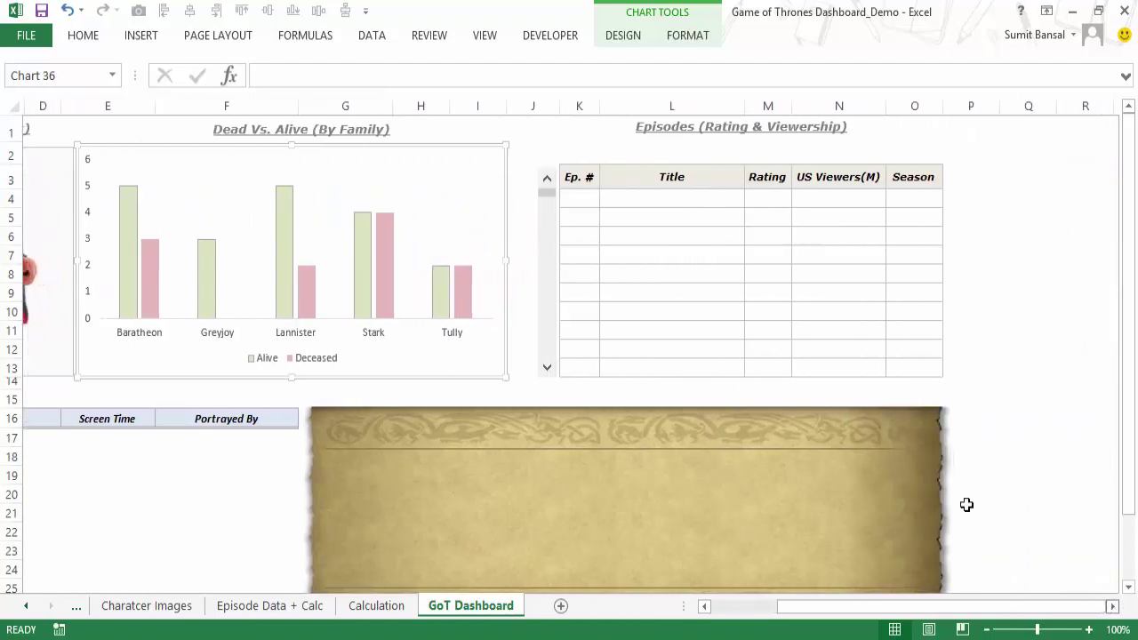
drag(830, 604, 811, 604)
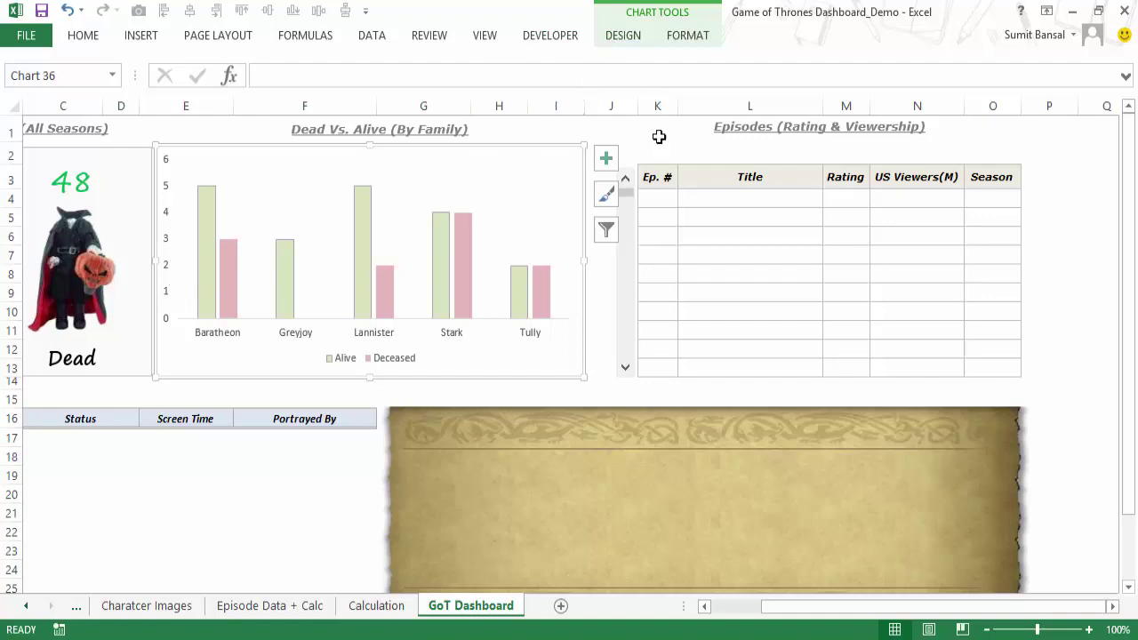
click(558, 40)
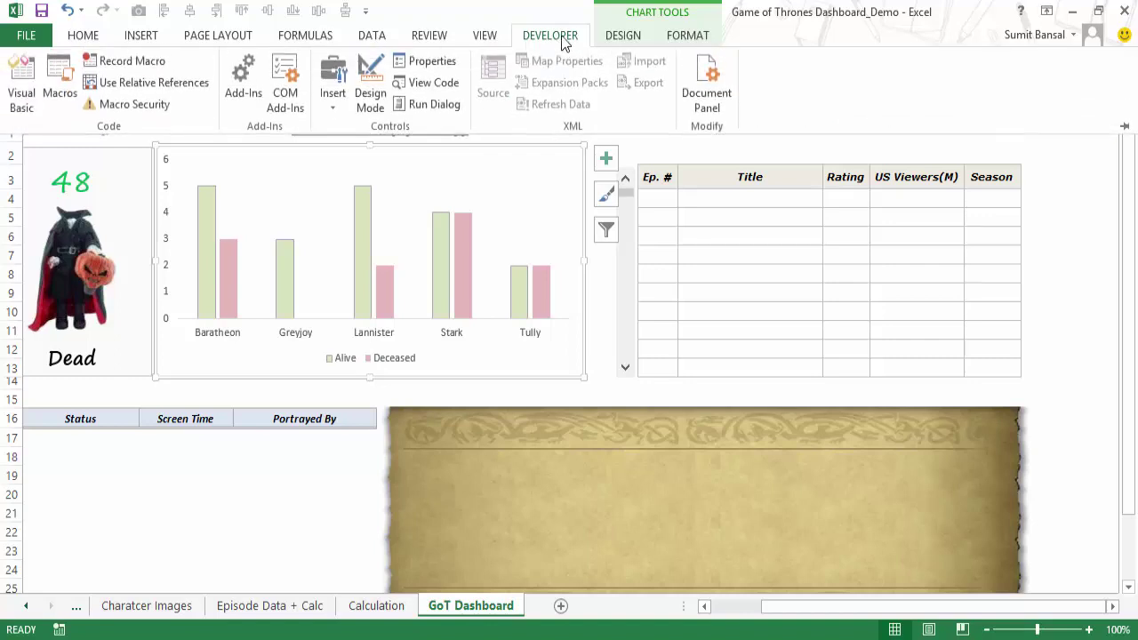
right_click(487, 41)
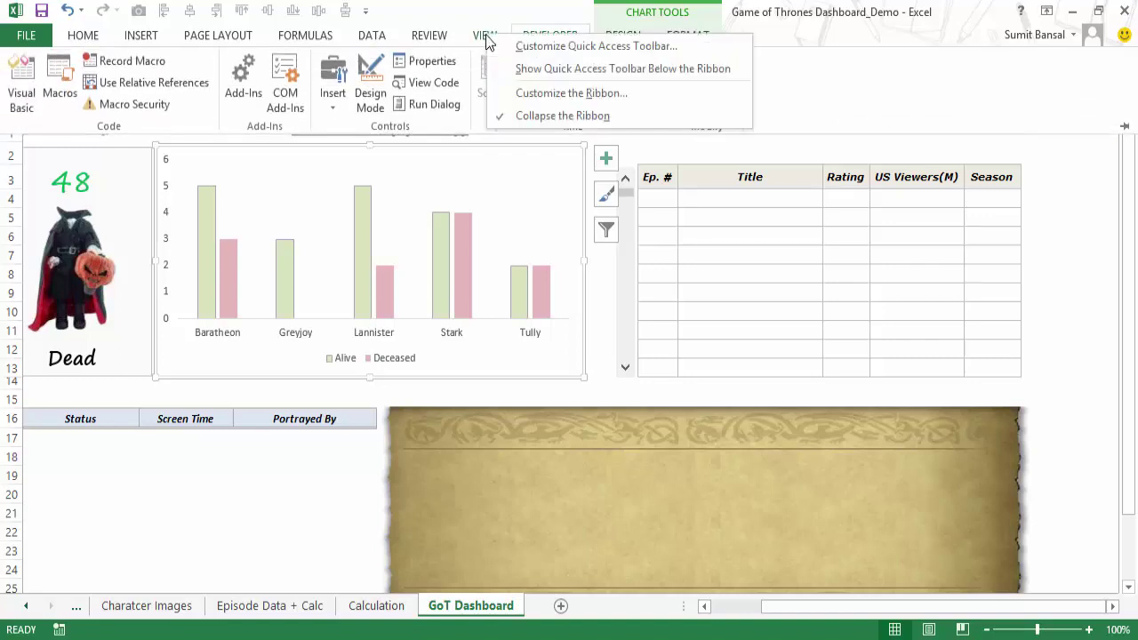
click(546, 94)
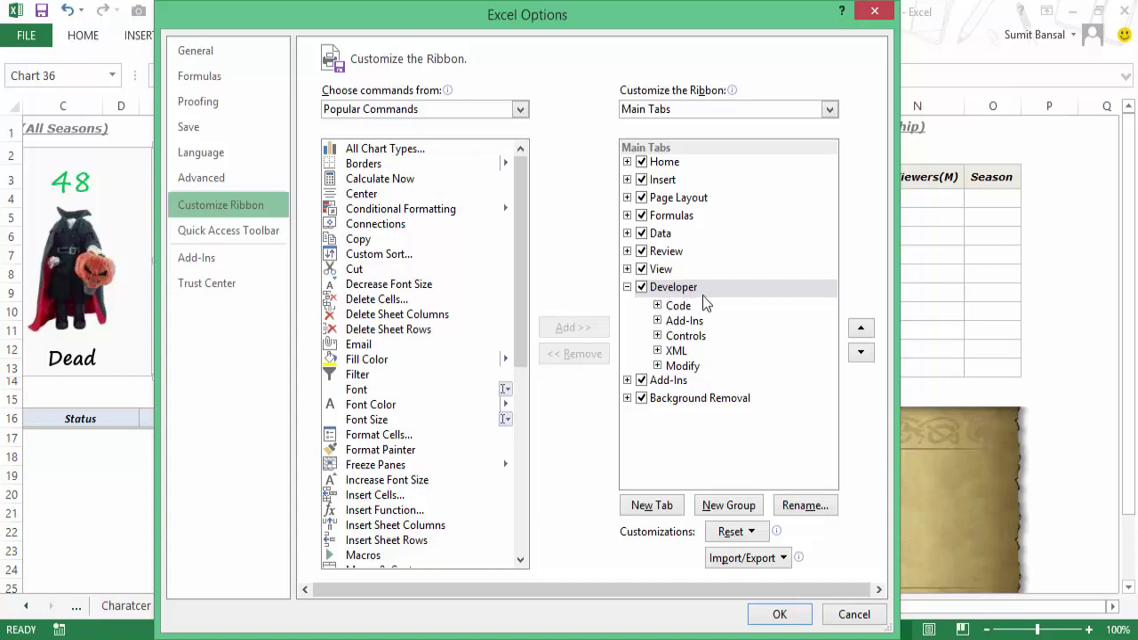
click(775, 620)
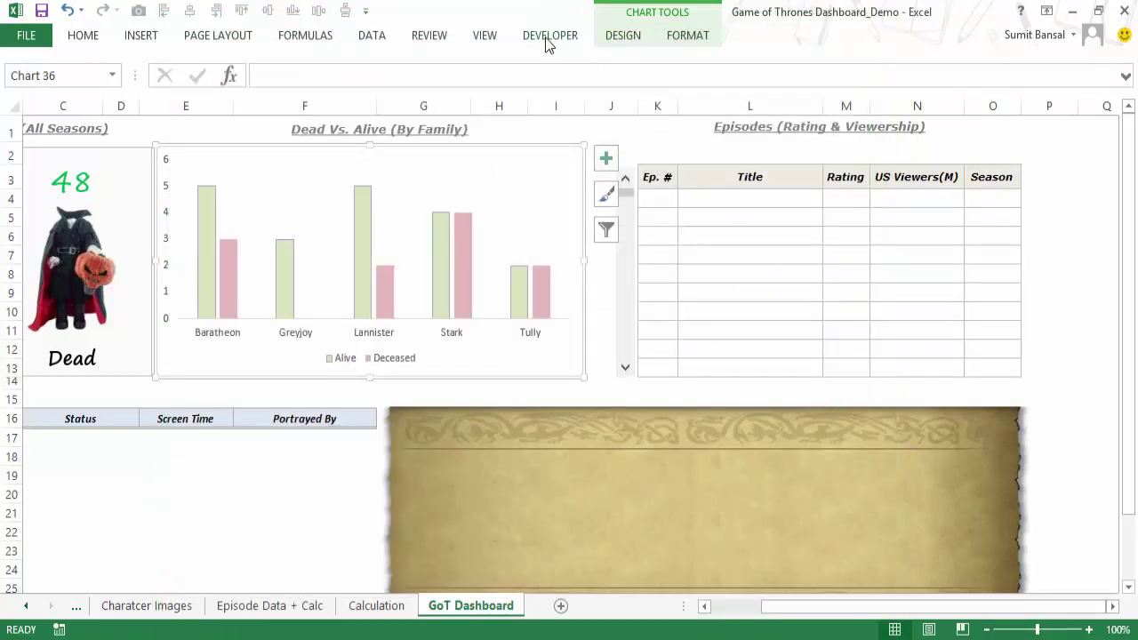
click(549, 38)
click(716, 206)
click(721, 215)
click(662, 161)
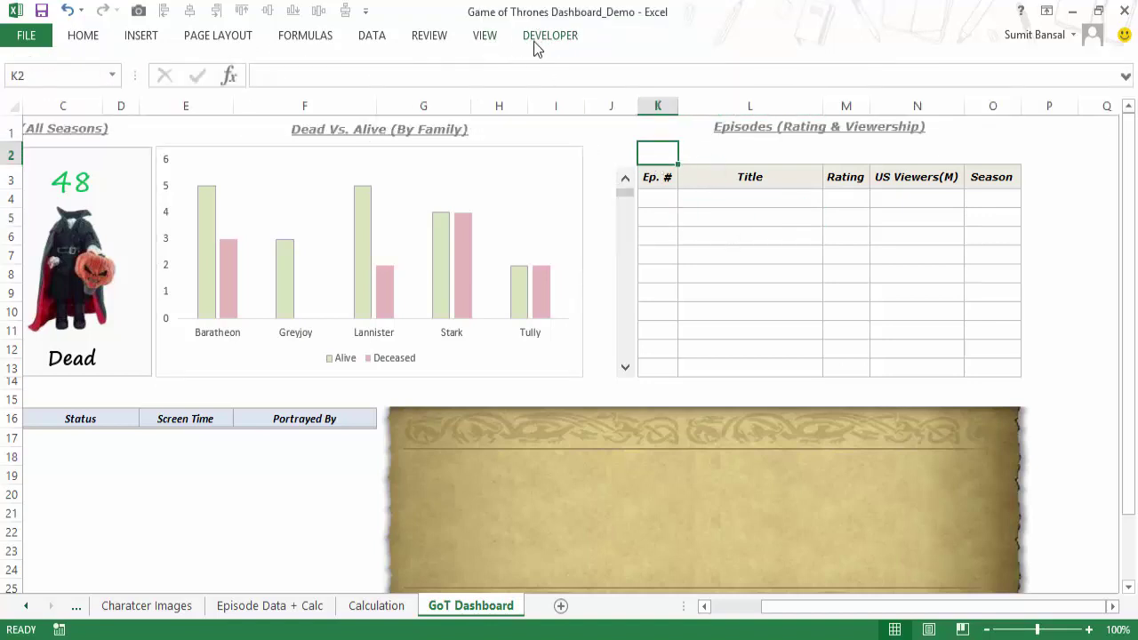
Draw an option button in K2, delete its label and narrow it to the circle.
click(533, 40)
click(337, 106)
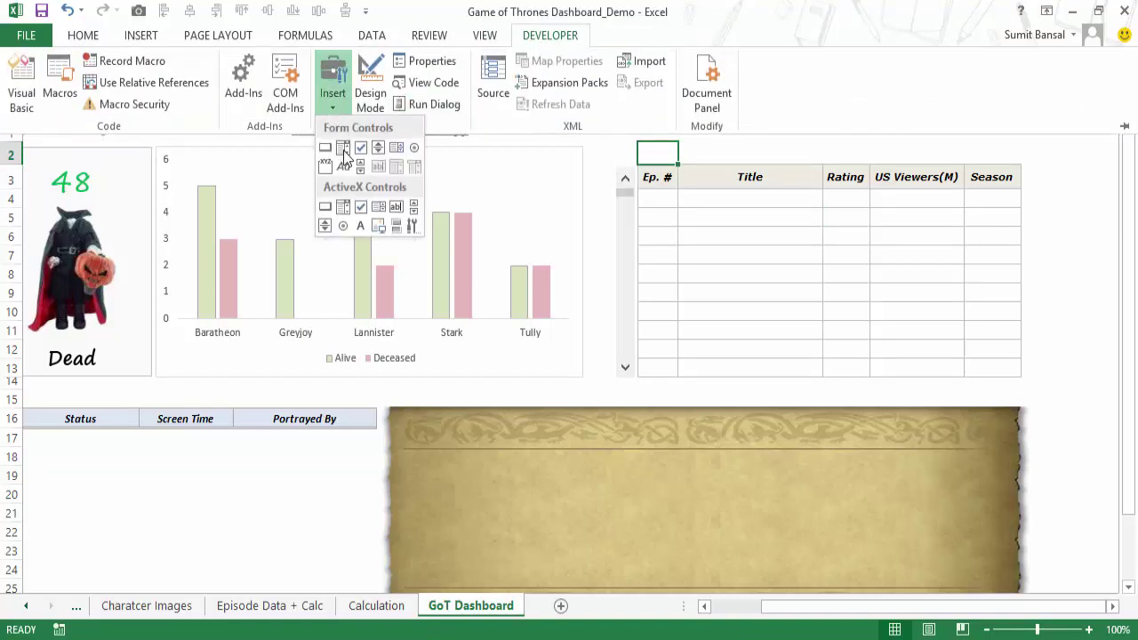
click(413, 147)
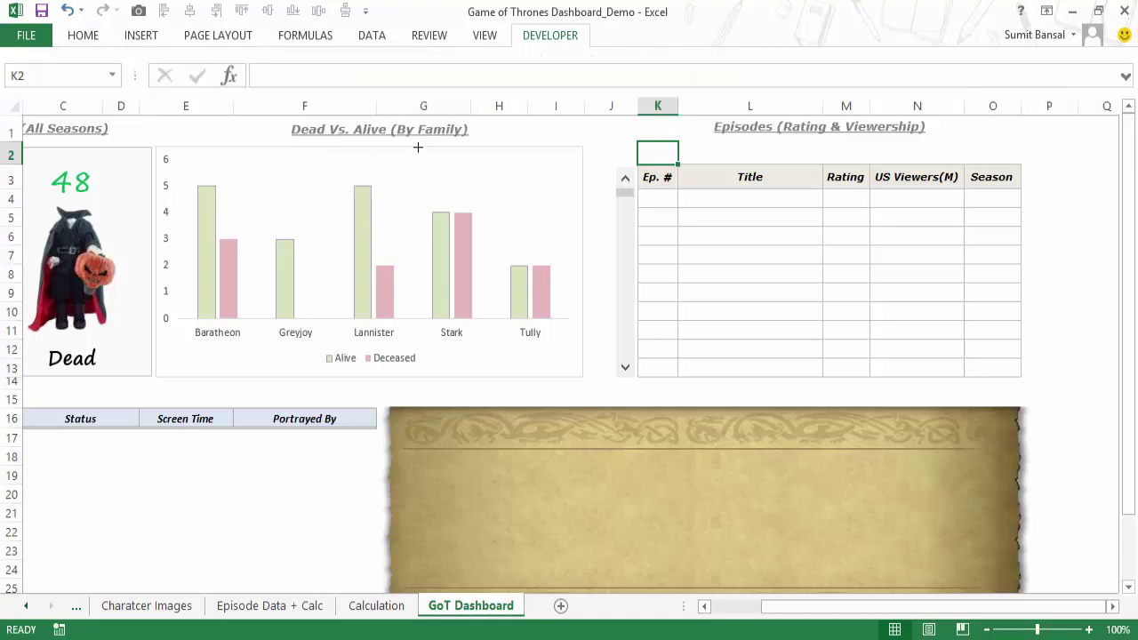
click(642, 146)
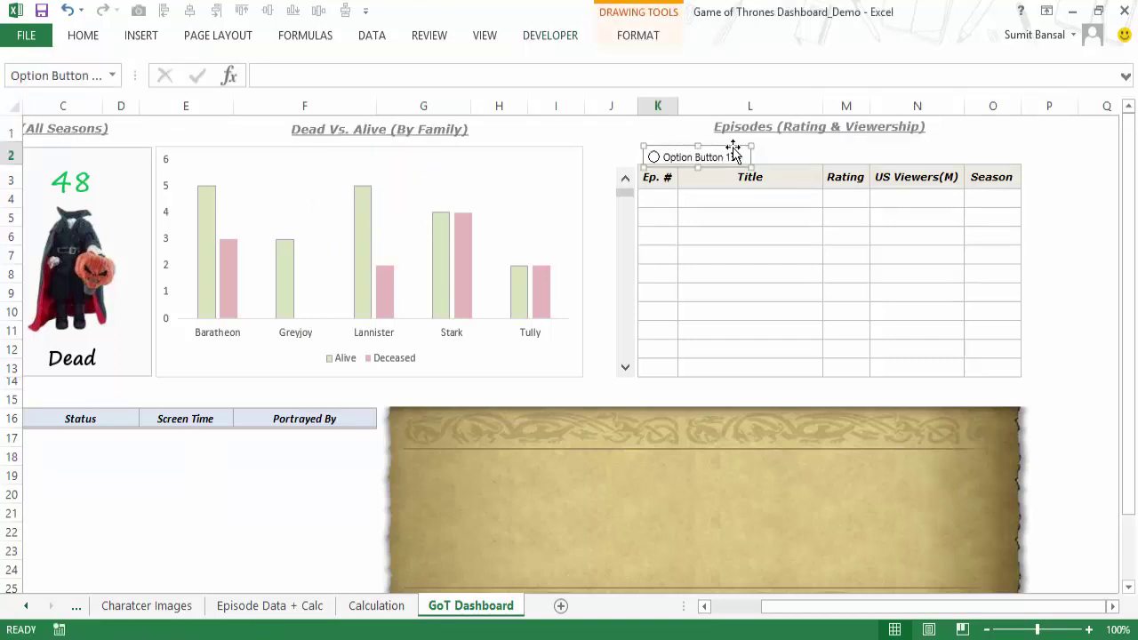
drag(729, 145, 726, 143)
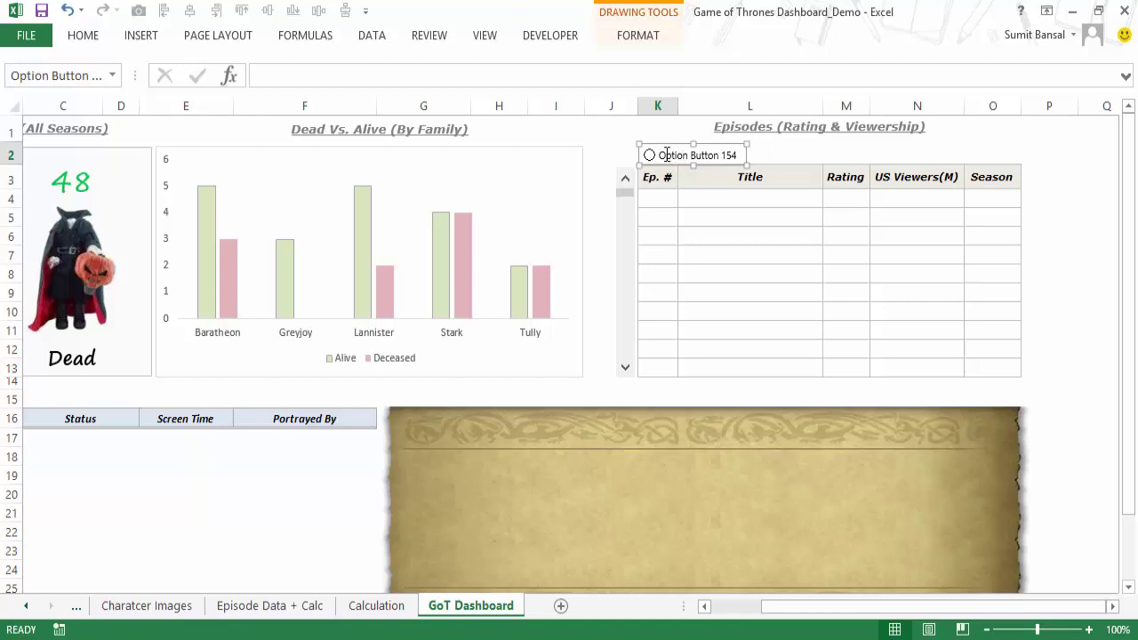
click(666, 154)
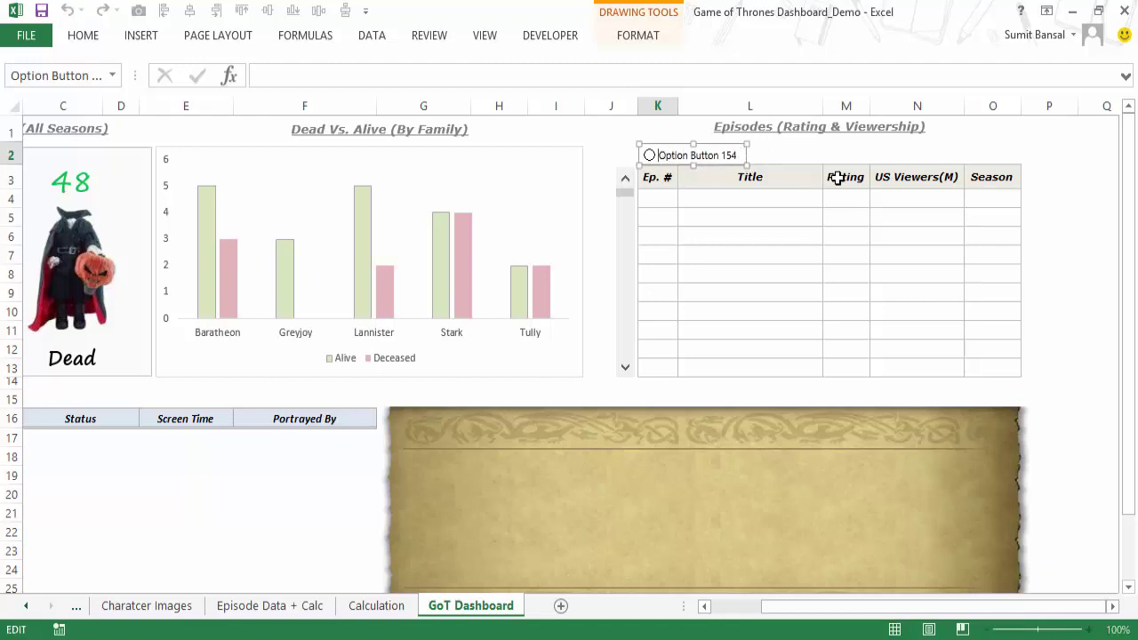
key(ctrl+shift+Right)
key(ctrl+shift+Right)
key(ctrl+shift+Right)
key(Delete)
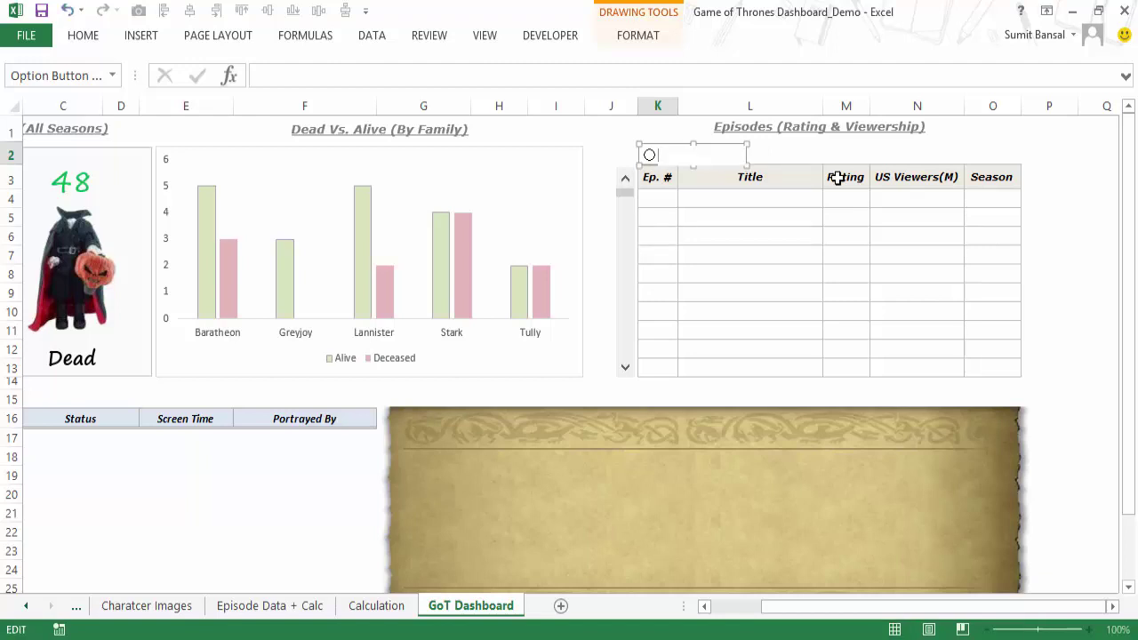
drag(749, 167, 671, 158)
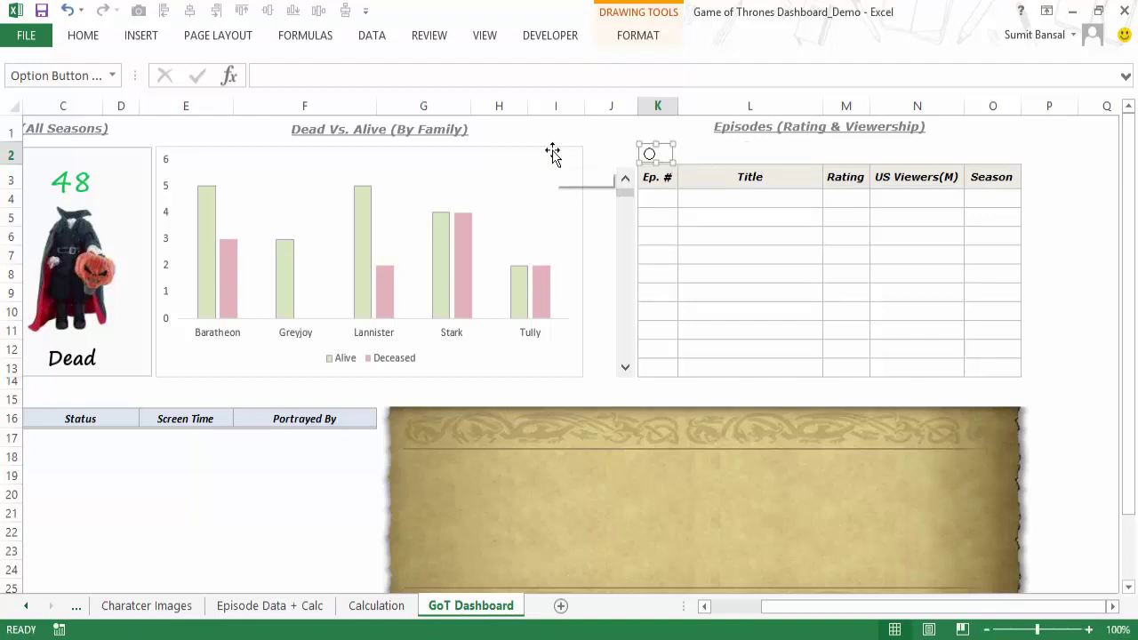
Copy the option button above the US Viewers(M) and Rating headers.
drag(658, 154, 930, 163)
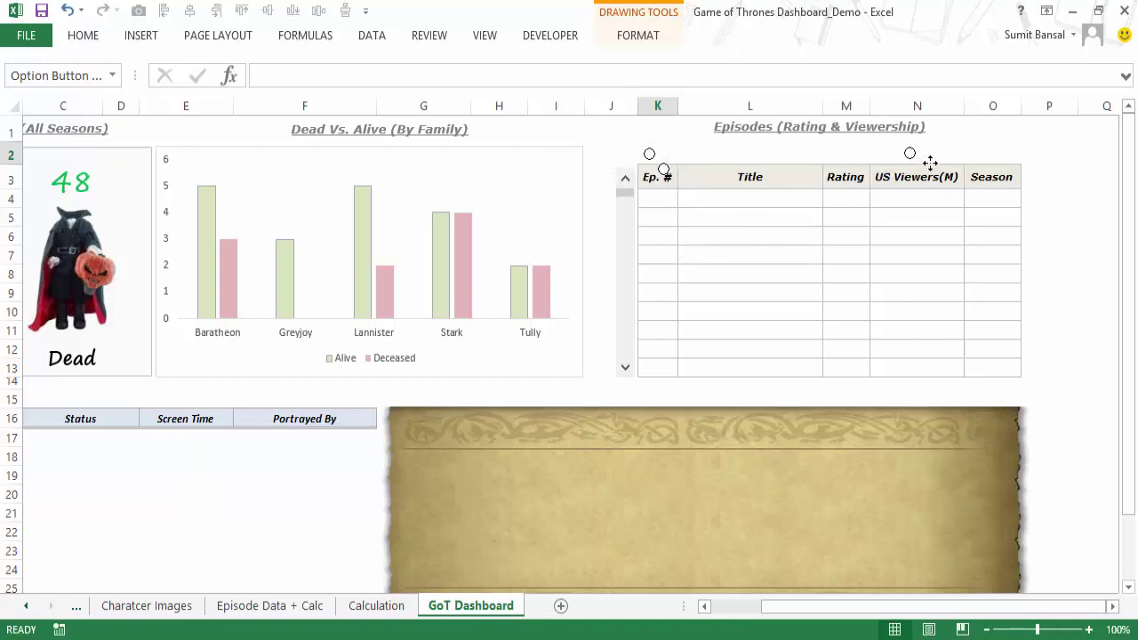
right_click(662, 173)
key(Escape)
drag(661, 177, 843, 159)
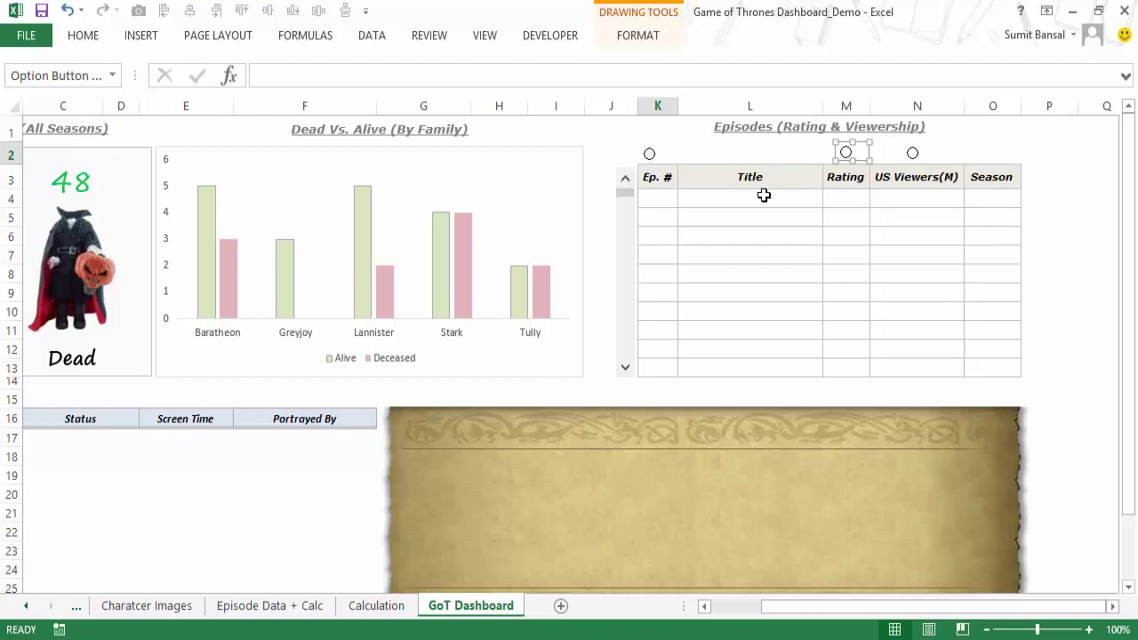
key(Escape)
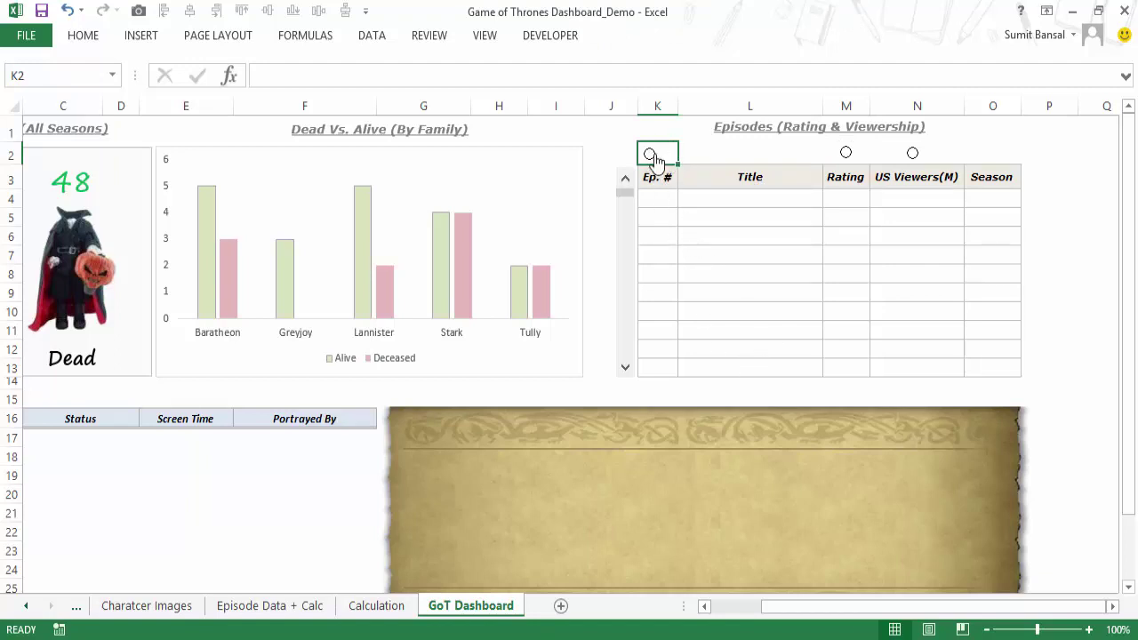
Set the Ep. # option button to Checked and link it to 'Episode Data + Calc'!$H$1.
right_click(651, 157)
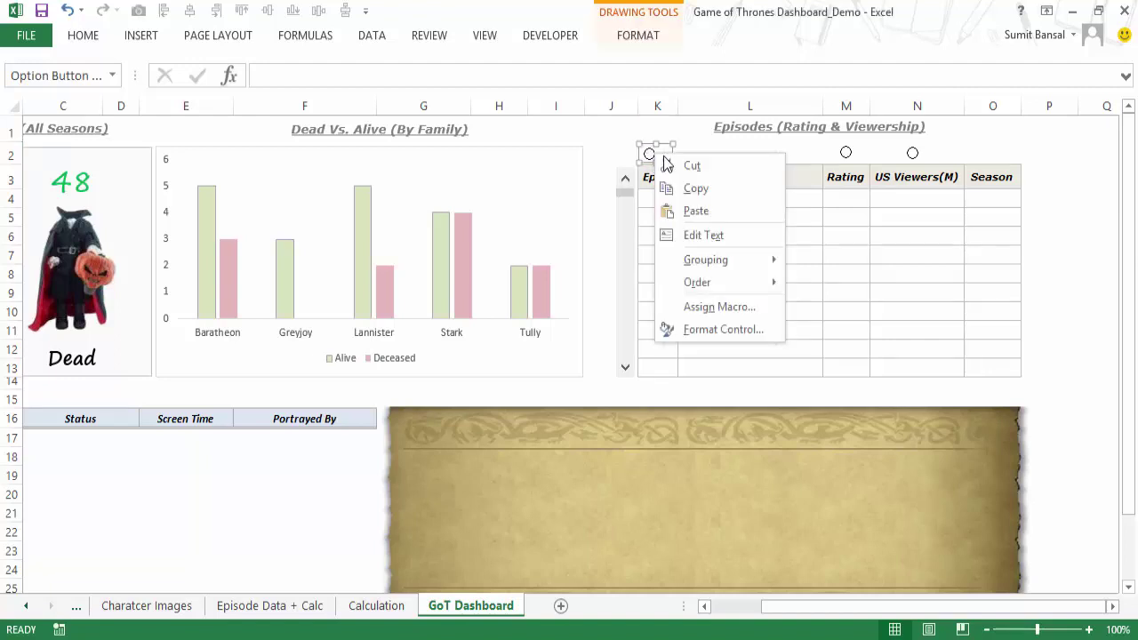
click(710, 330)
drag(639, 104, 399, 52)
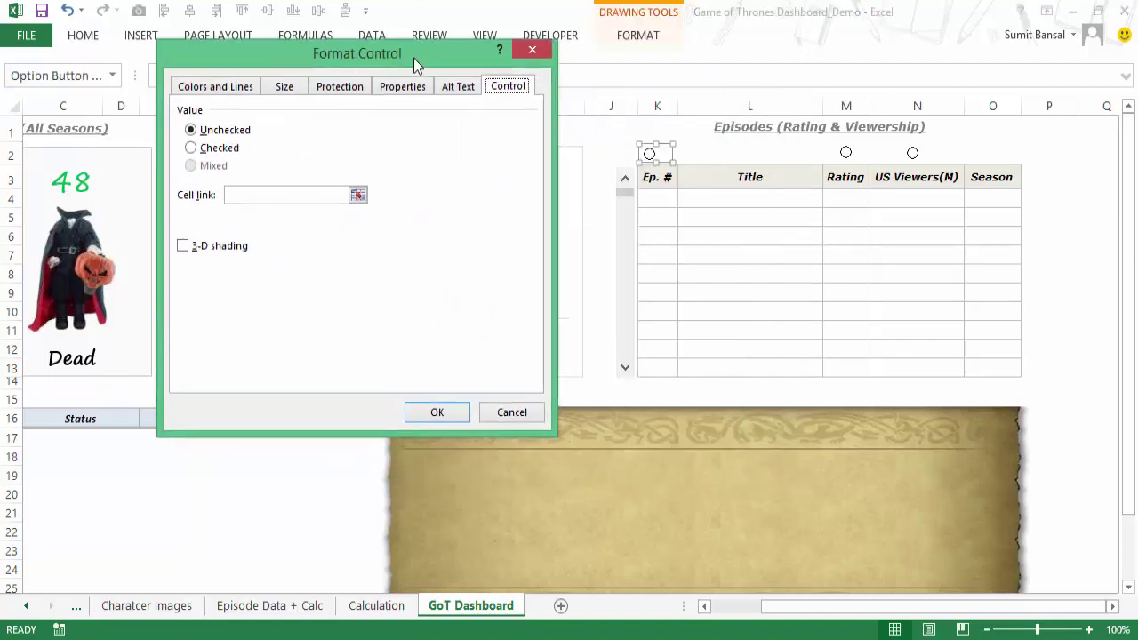
click(215, 151)
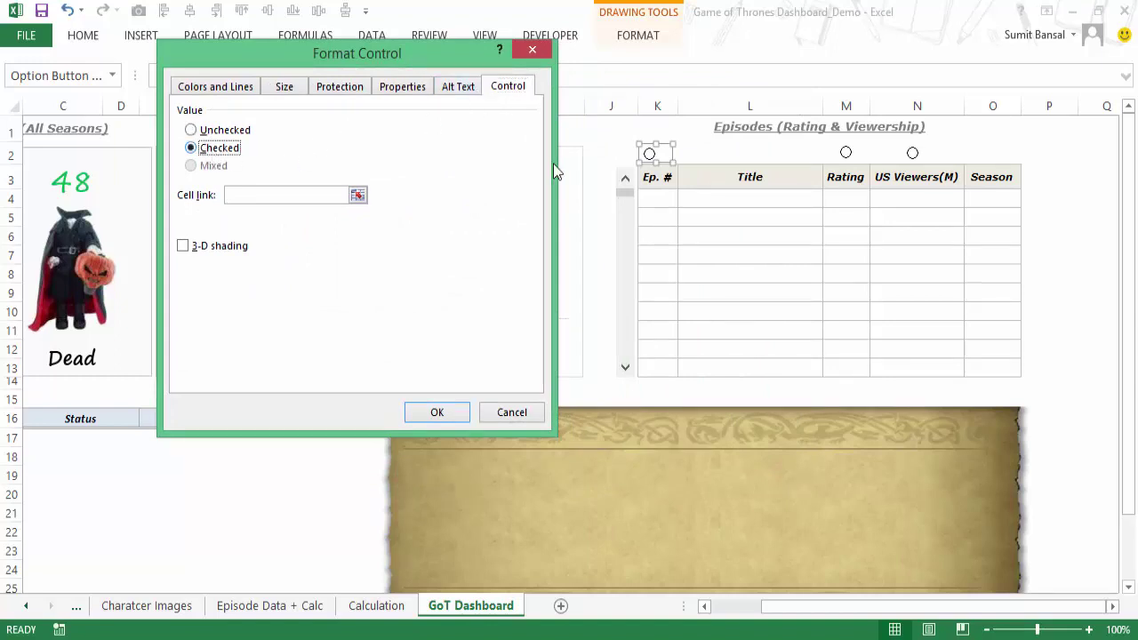
click(357, 194)
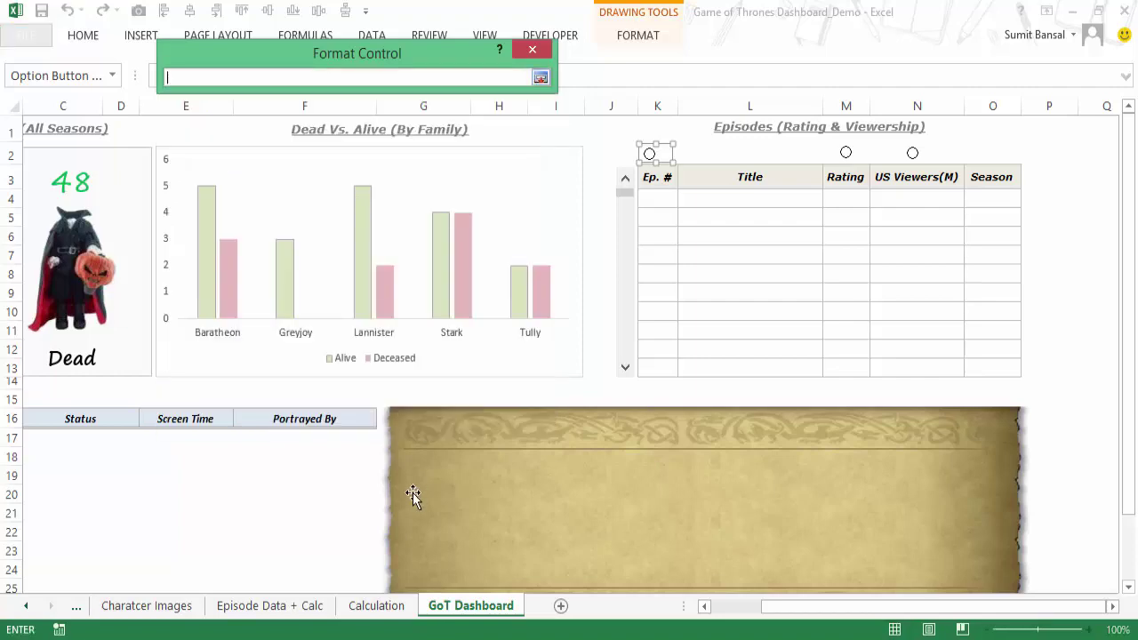
click(300, 611)
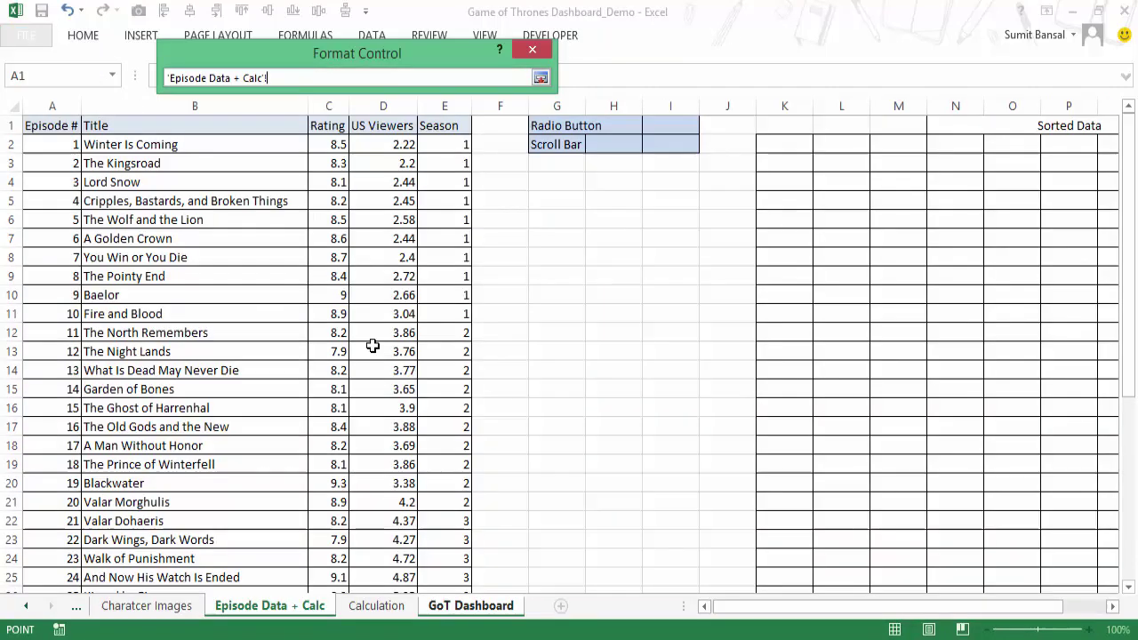
click(617, 125)
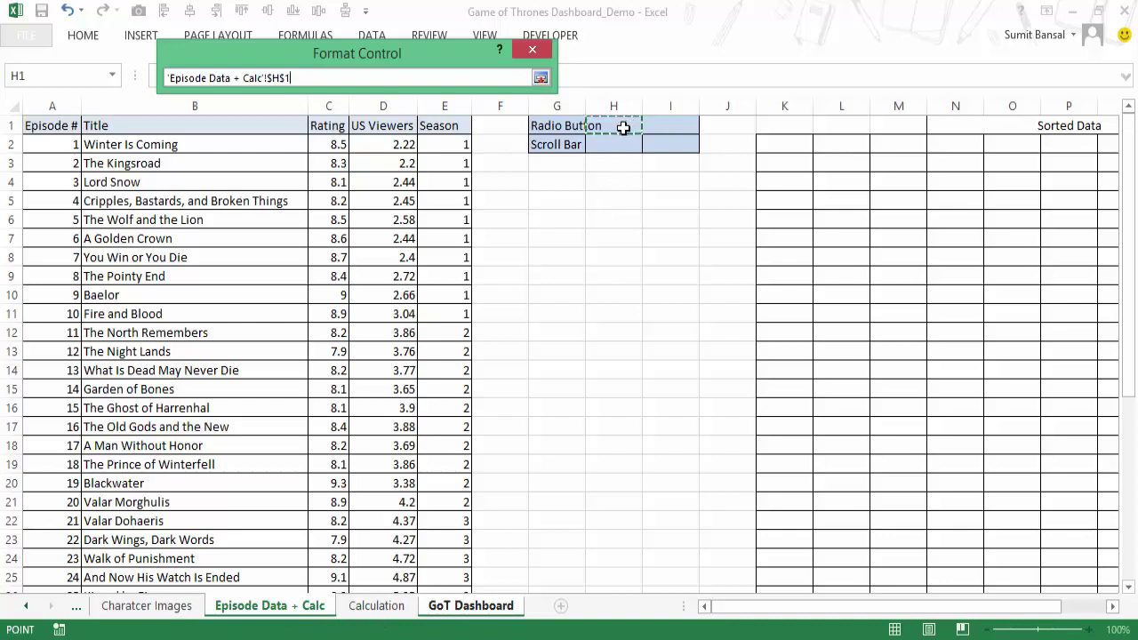
click(541, 78)
click(453, 415)
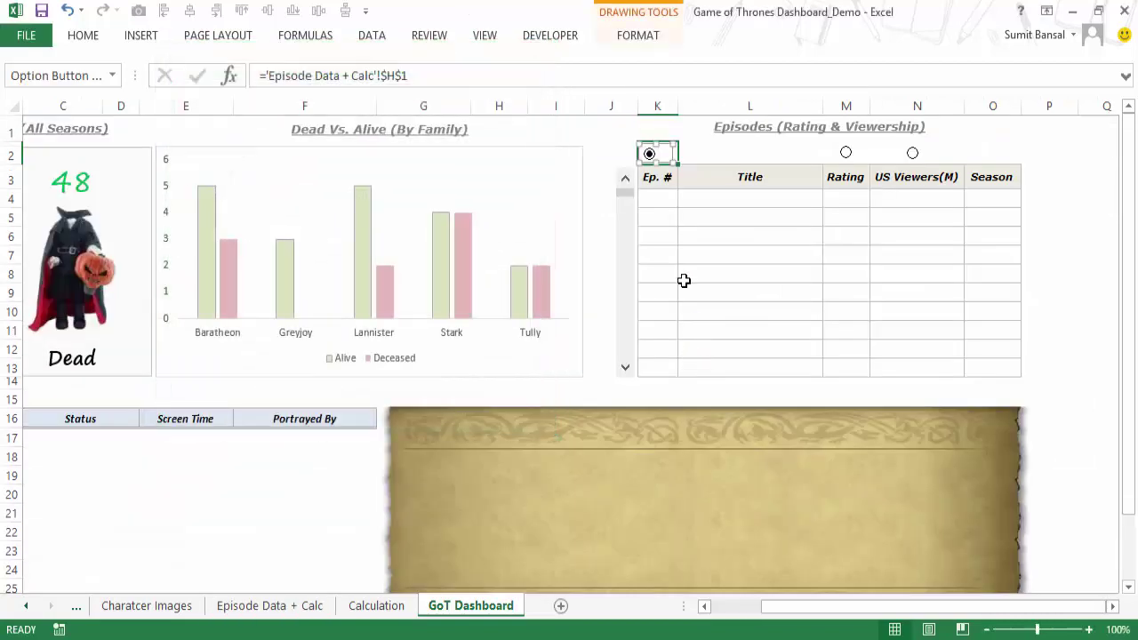
click(665, 160)
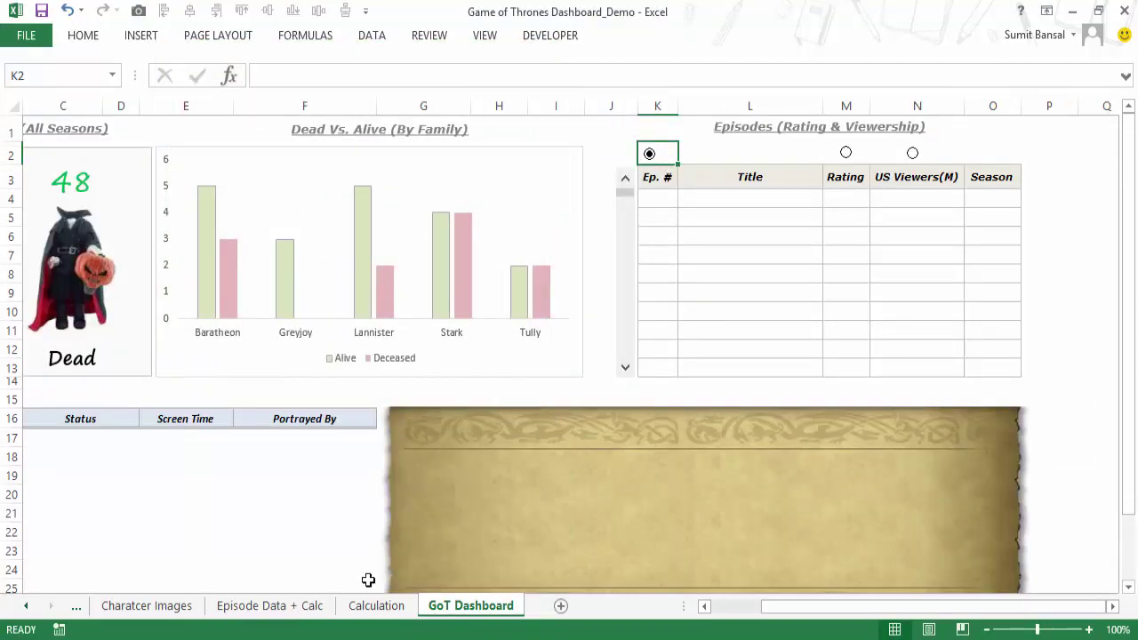
click(293, 606)
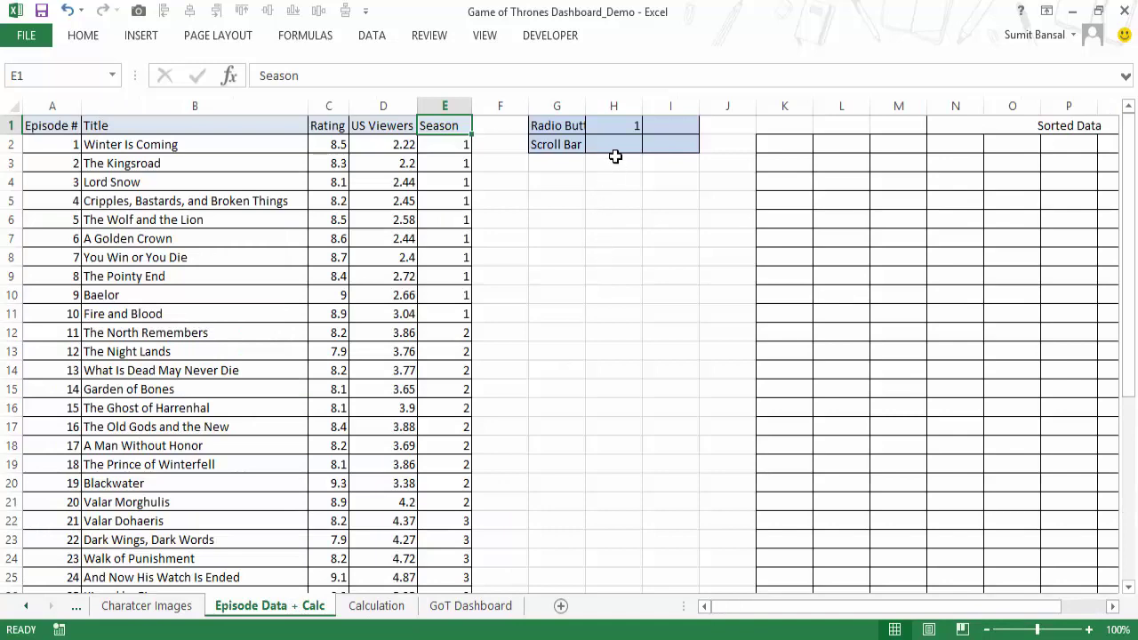
click(487, 608)
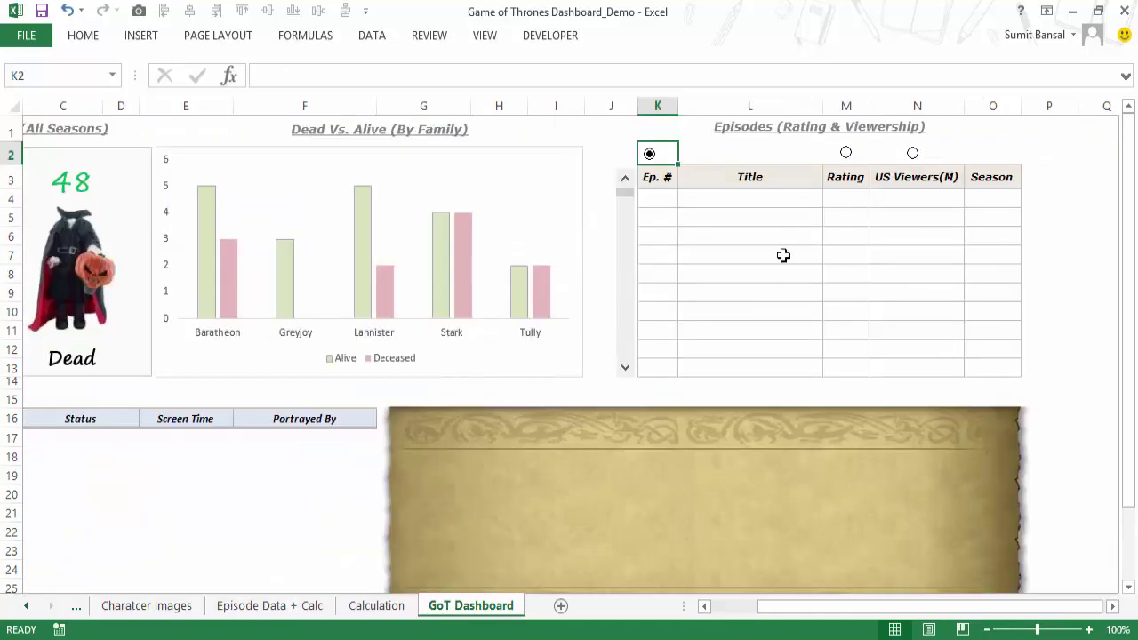
click(855, 156)
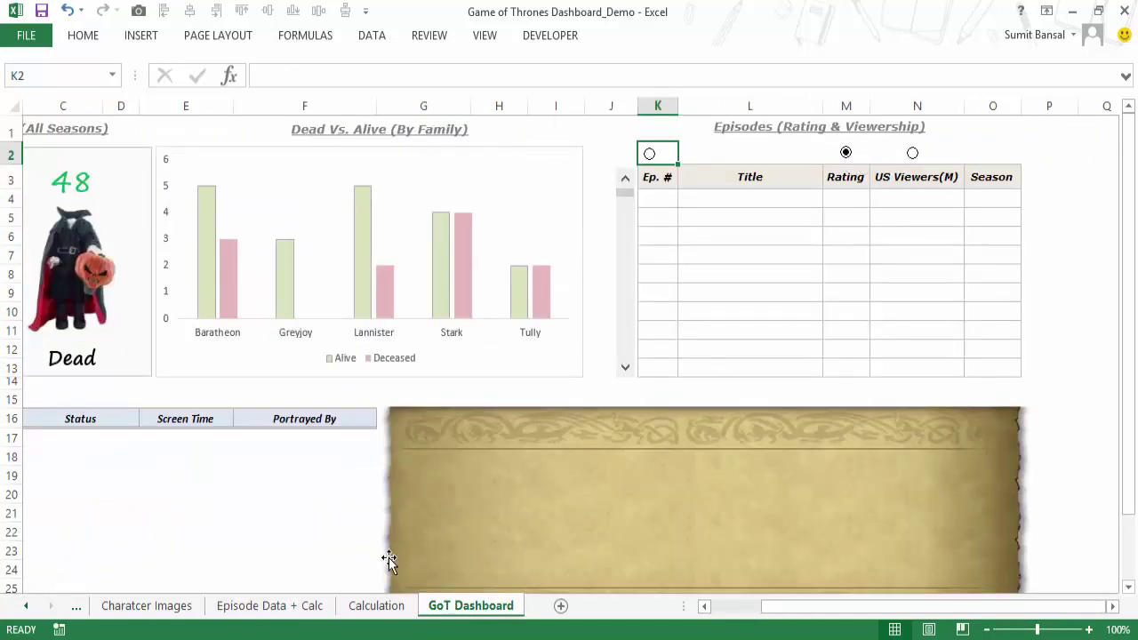
click(313, 606)
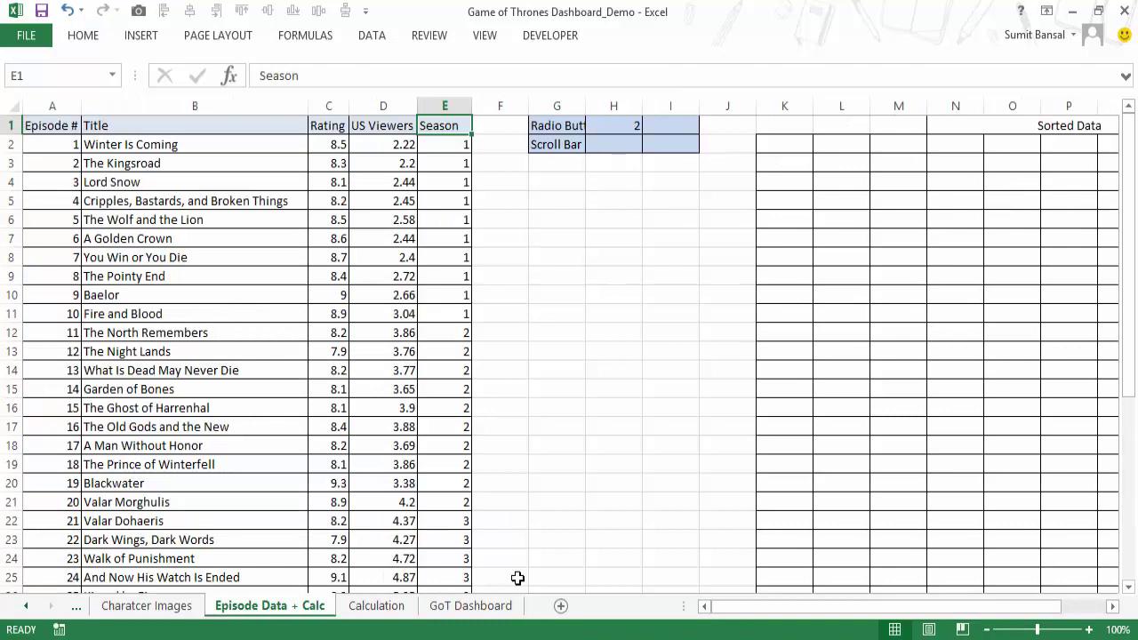
click(469, 610)
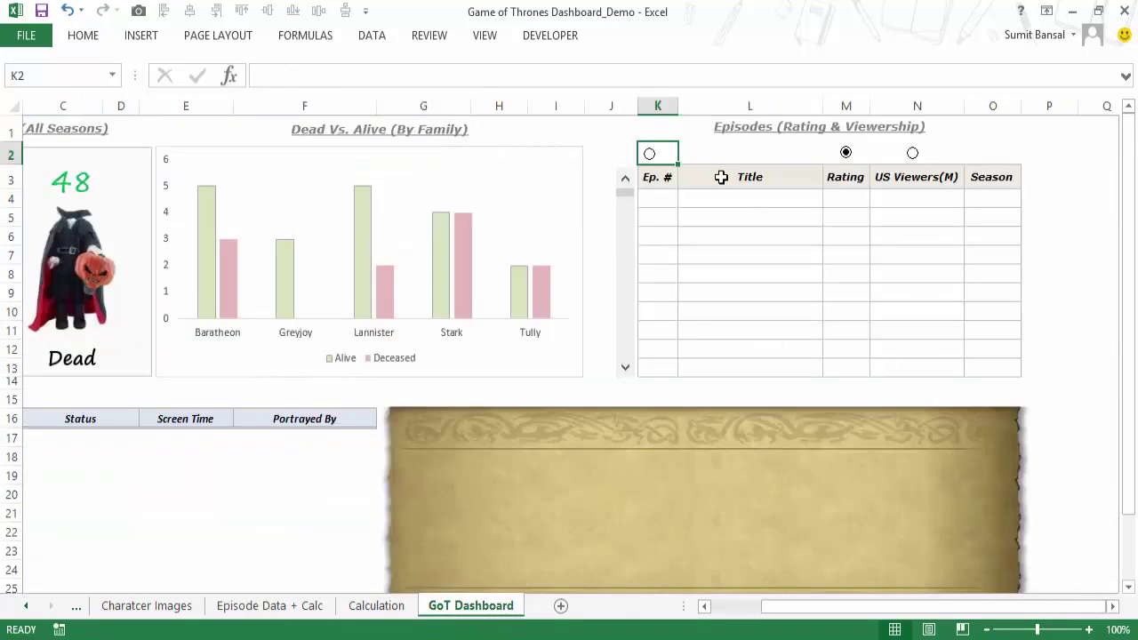
click(913, 154)
click(238, 608)
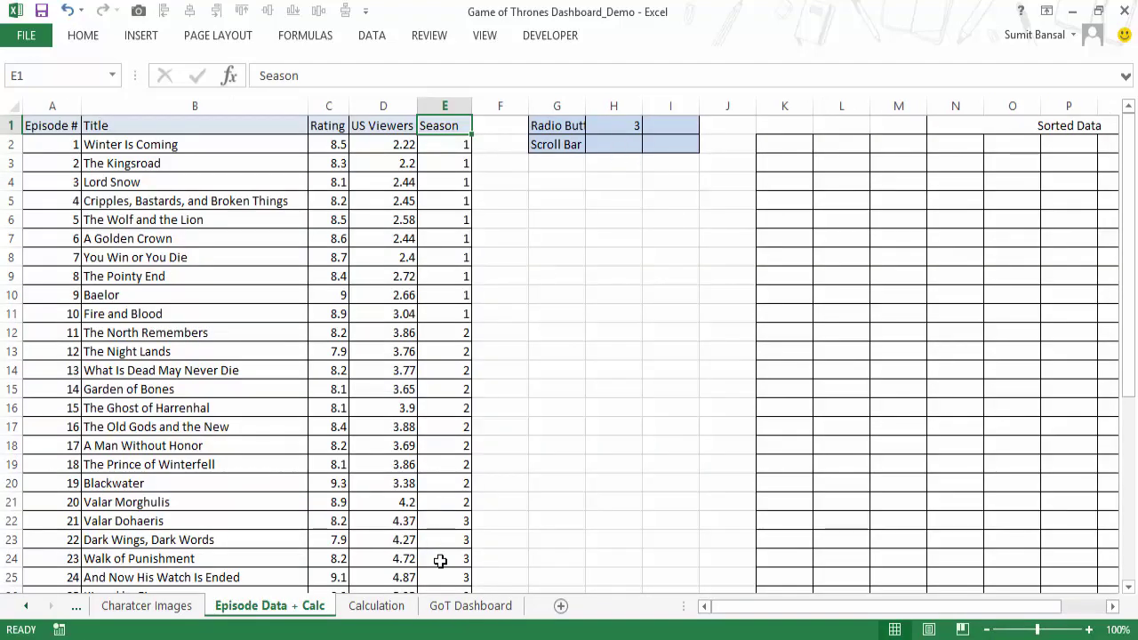
click(447, 608)
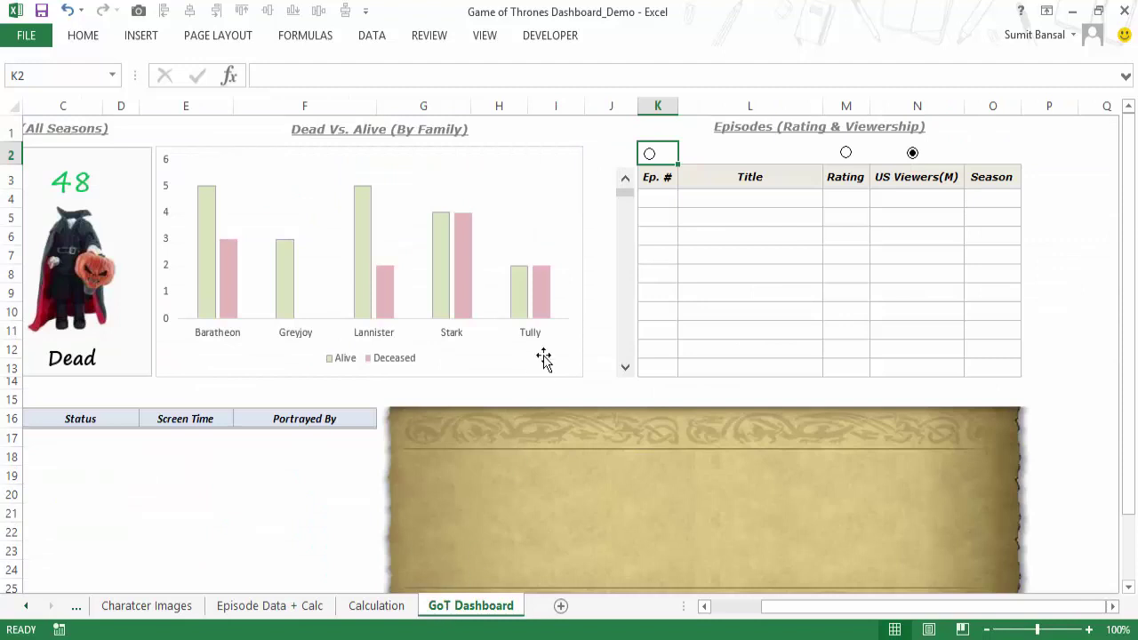
click(648, 154)
click(271, 606)
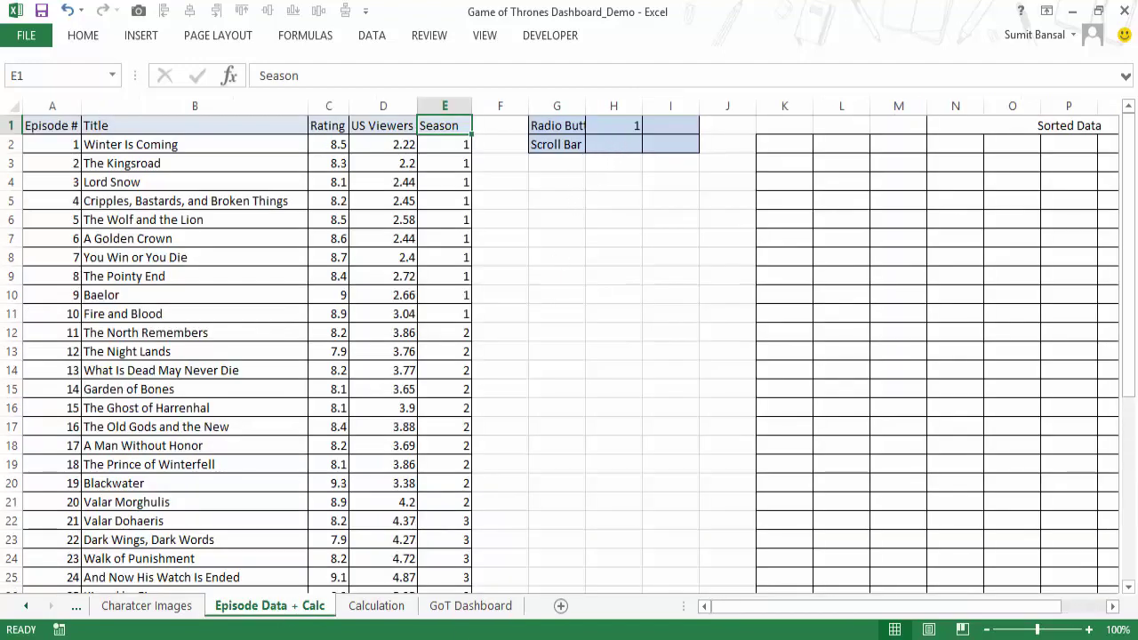
click(470, 605)
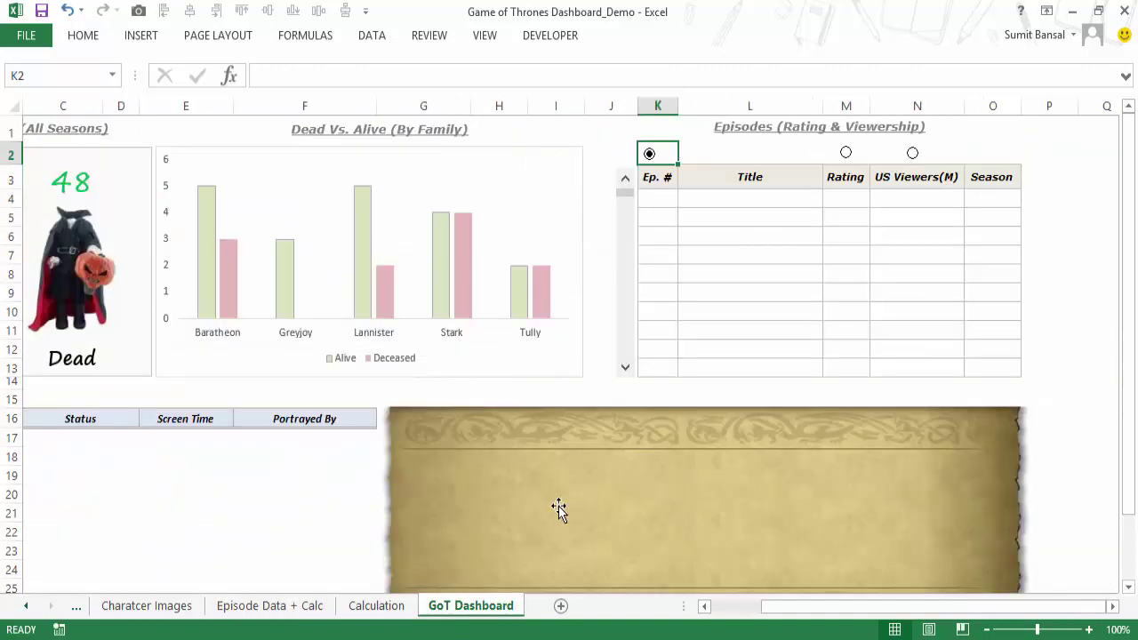
Delete the old scroll bar and draw a resized Form Controls scroll bar beside the table.
right_click(626, 212)
key(Escape)
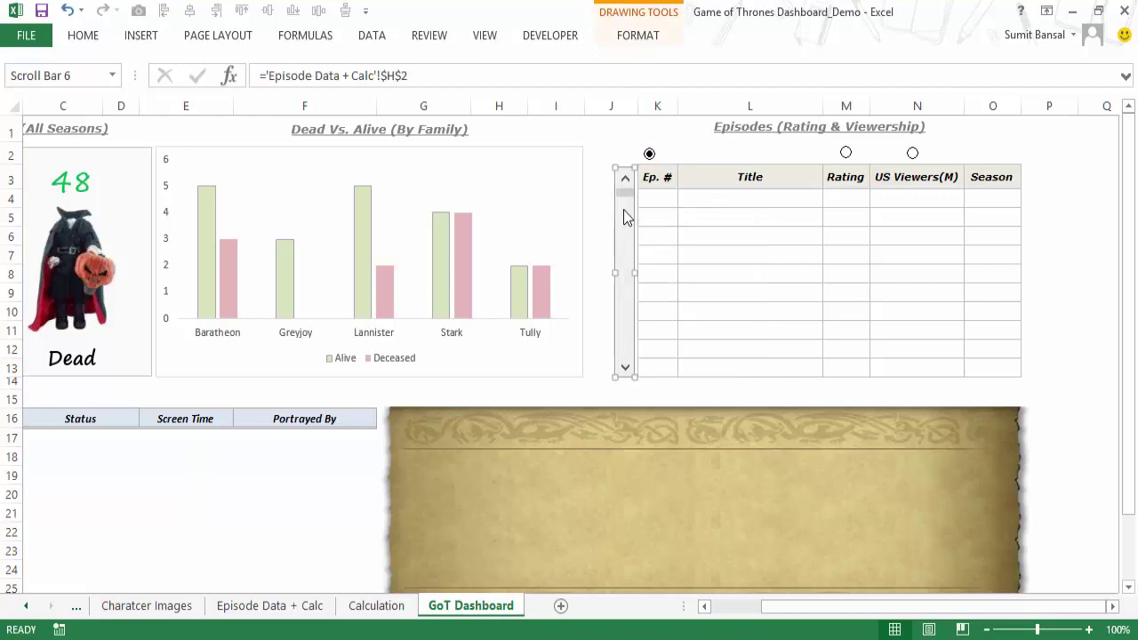
key(Delete)
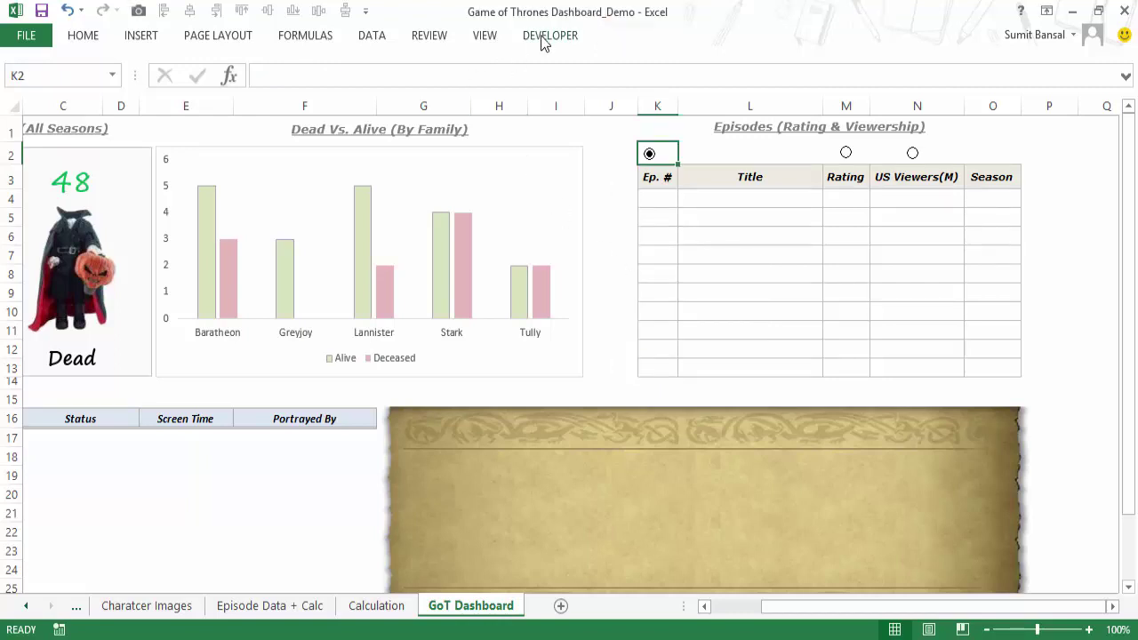
click(573, 39)
click(331, 106)
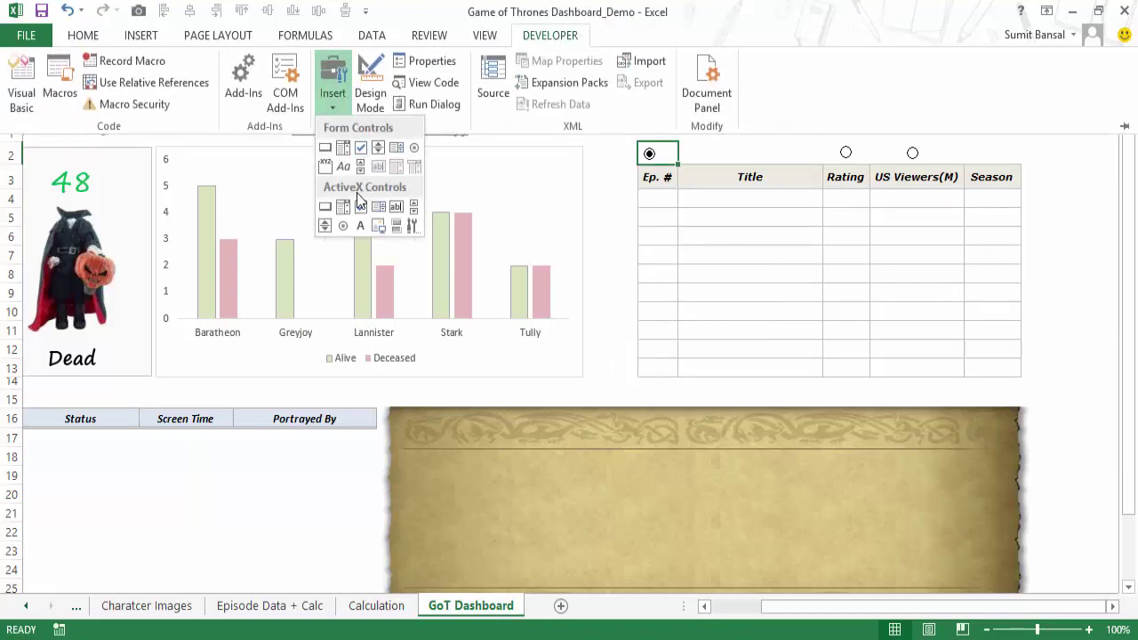
click(359, 166)
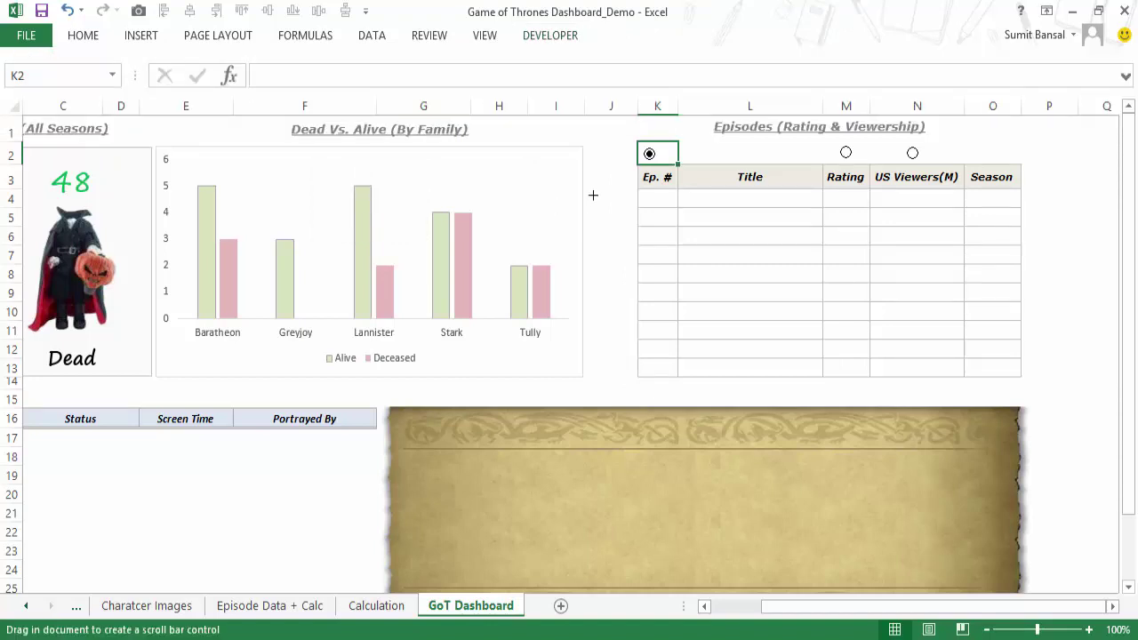
drag(605, 189, 691, 460)
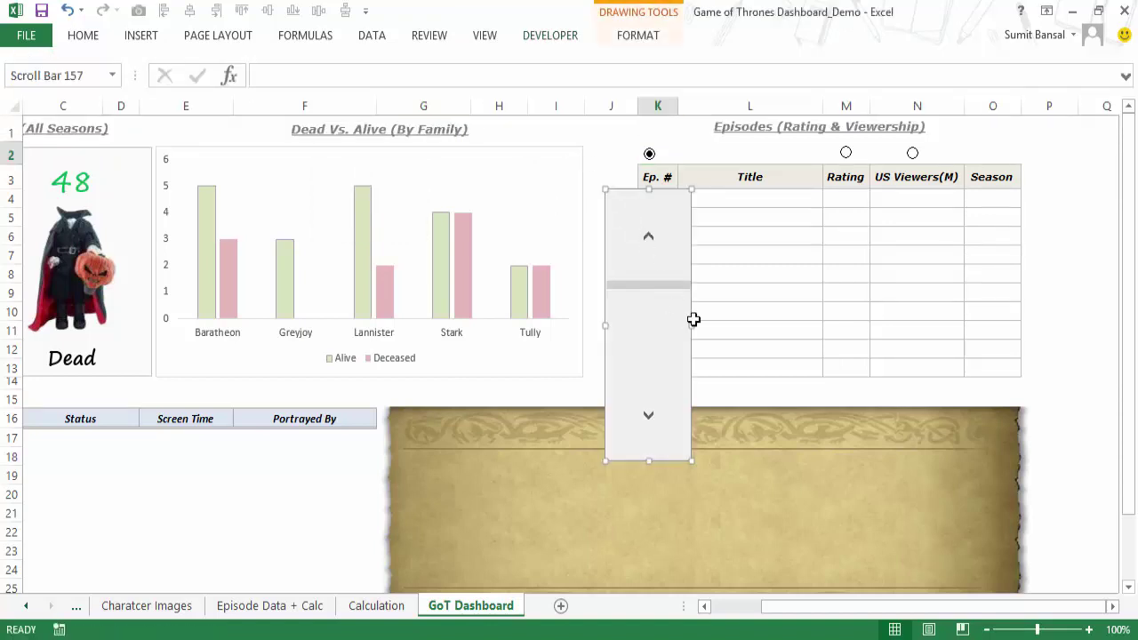
drag(691, 324, 631, 248)
click(631, 267)
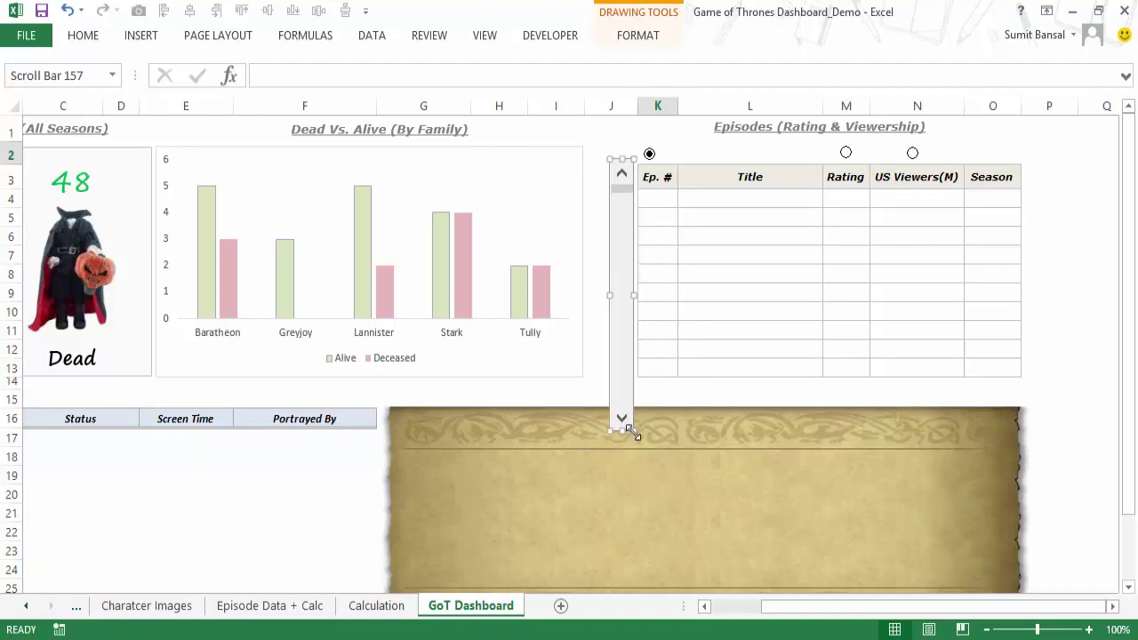
drag(632, 428, 632, 377)
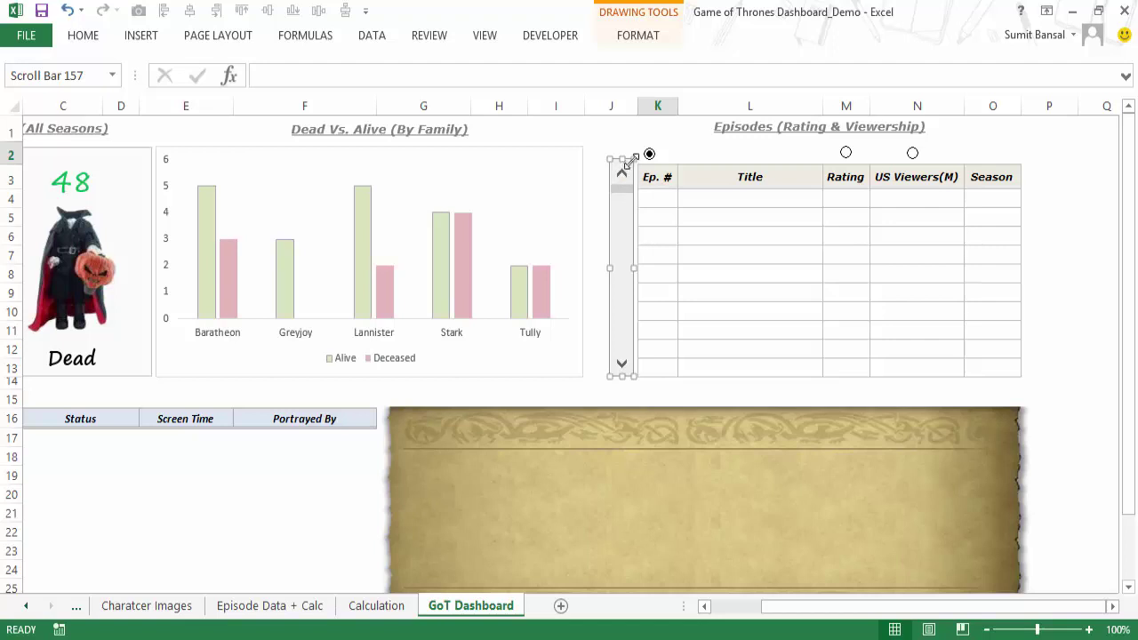
drag(626, 160, 631, 189)
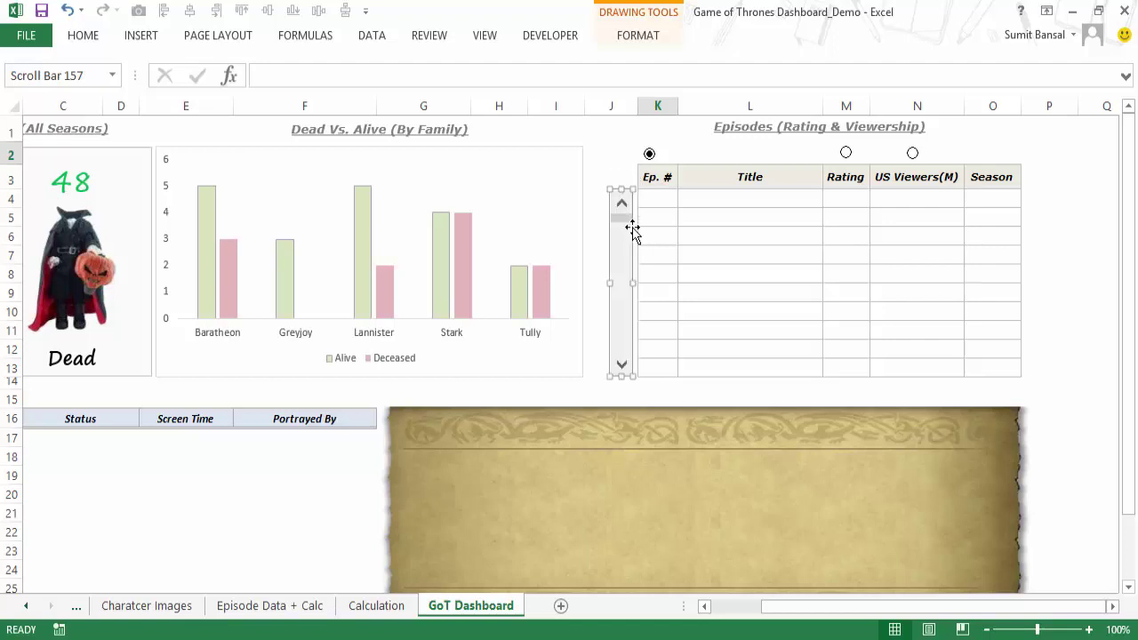
In the scroll bar's Format Control, set Minimum to 1 and select Maximum 100 to replace it.
right_click(617, 256)
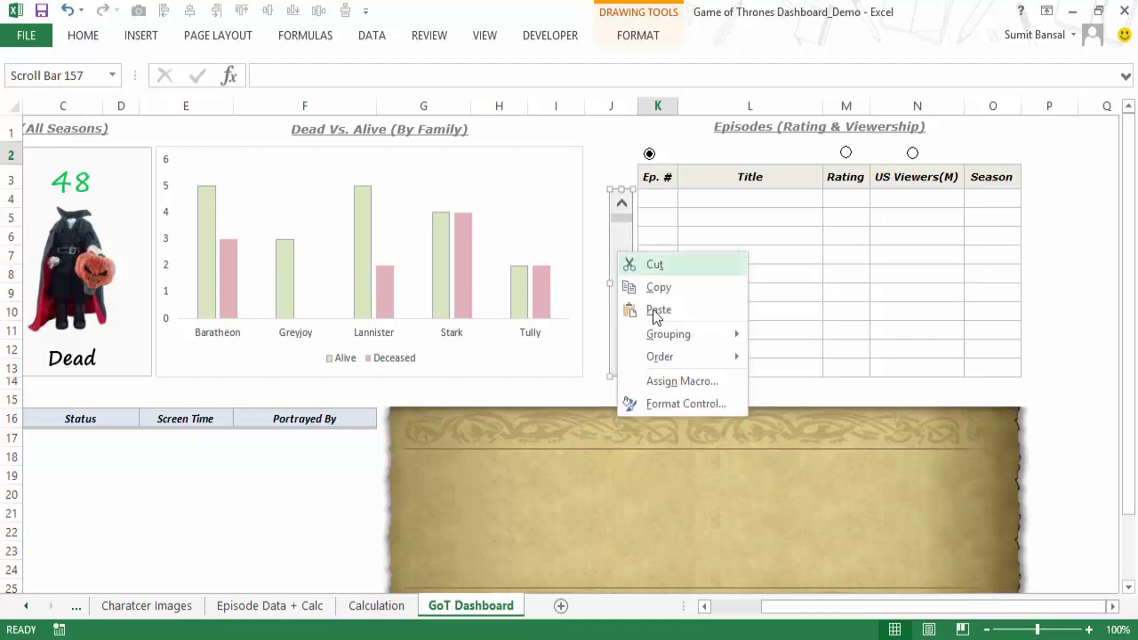
click(668, 404)
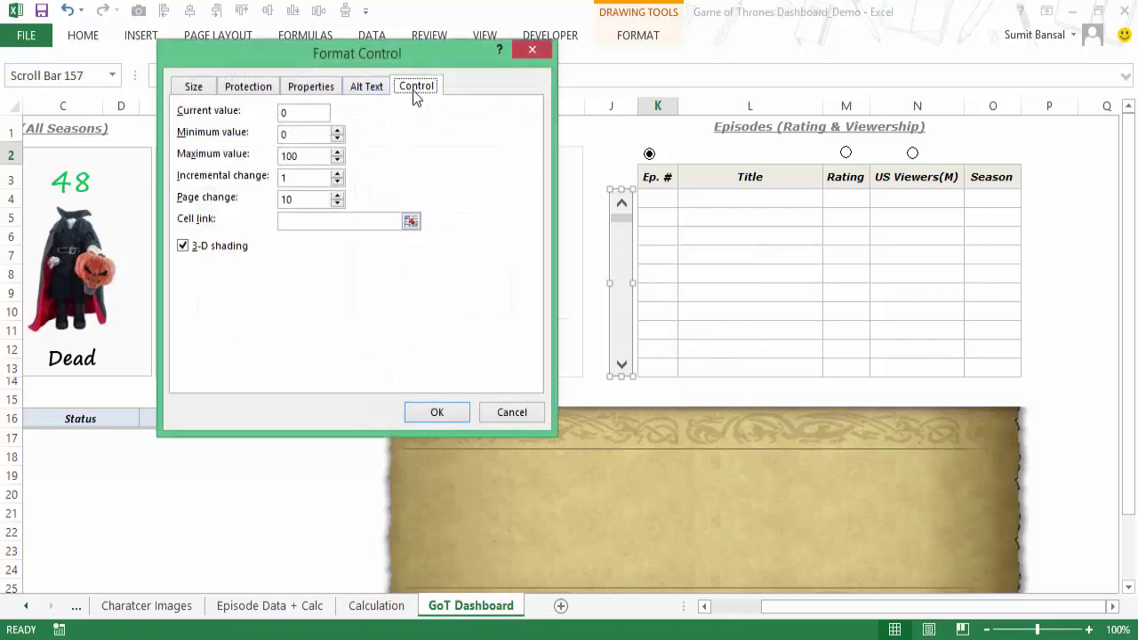
click(295, 116)
double_click(301, 136)
text(1)
drag(305, 156, 268, 160)
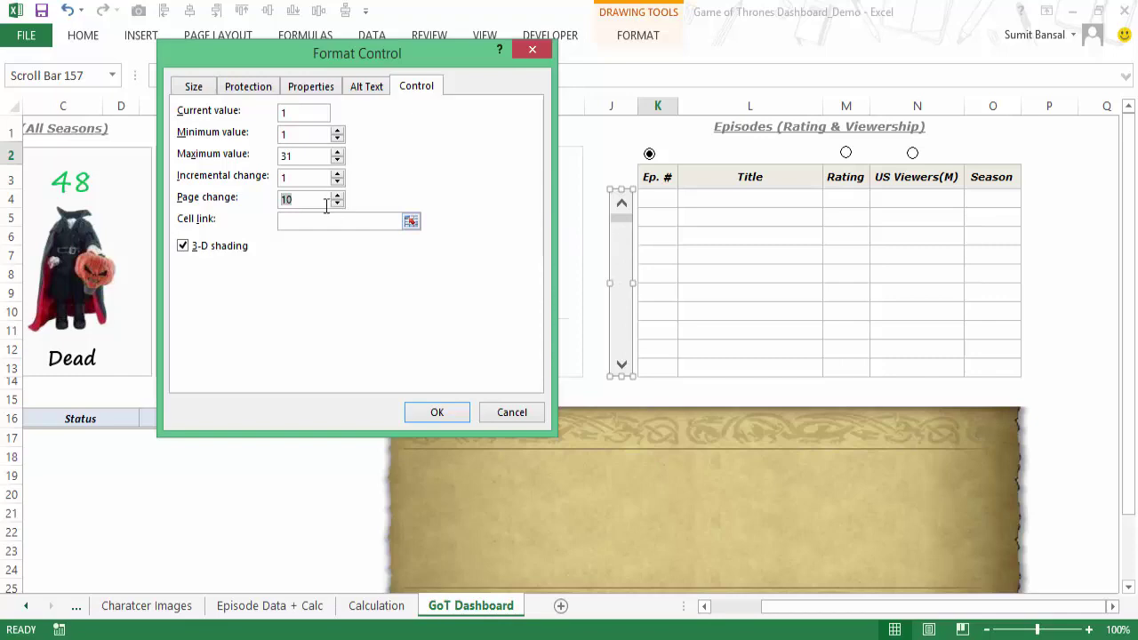
Set the scroll bar's page change to 5 and link it to 'Episode Data + Calc'!$H$2.
text(5)
click(411, 222)
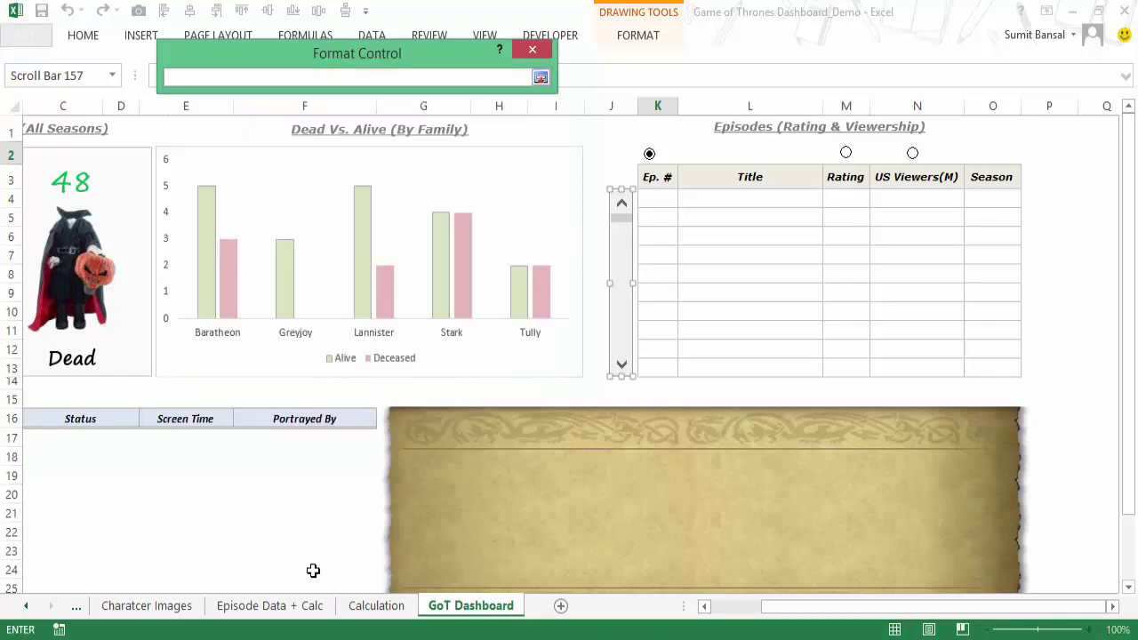
click(271, 608)
click(626, 146)
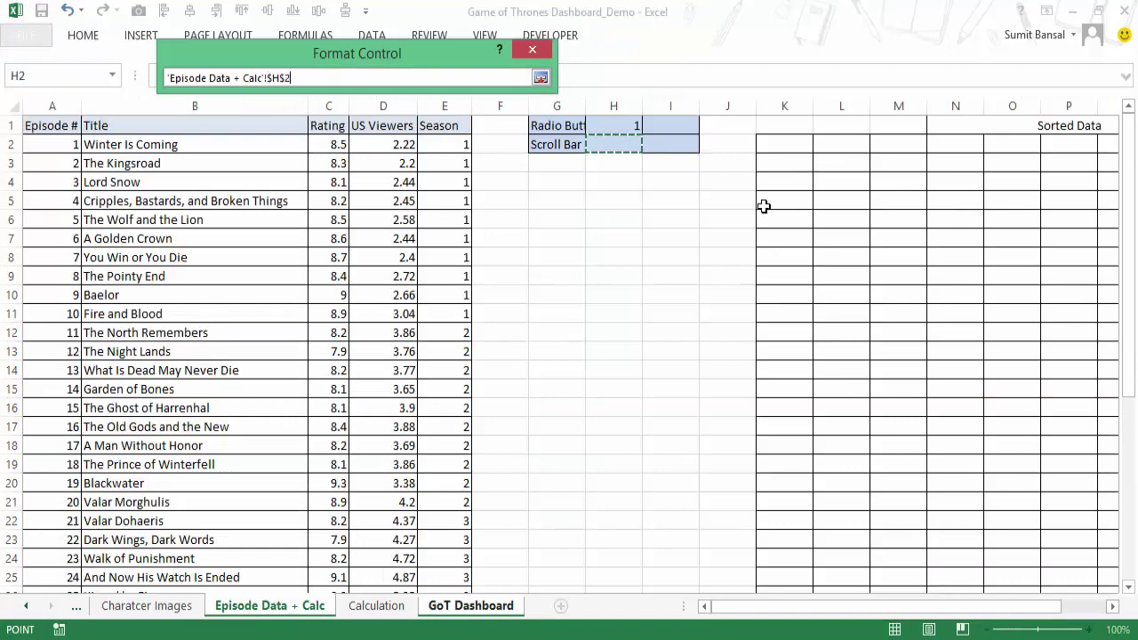
click(540, 79)
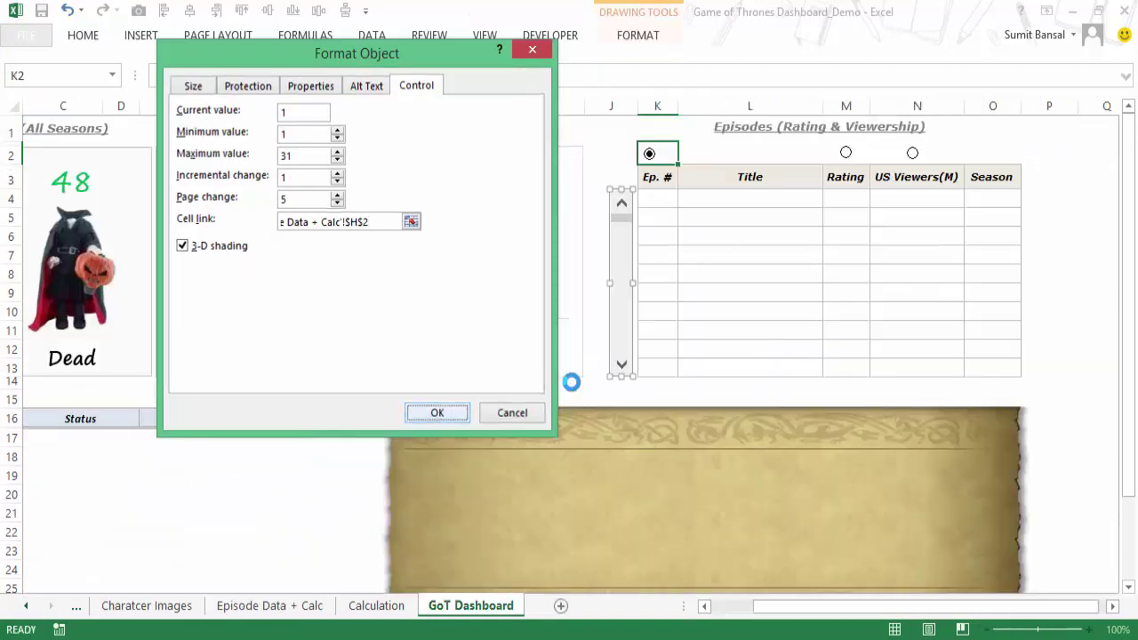
click(436, 409)
Step the scroll bar down twice to test it, bringing H2 to 3.
click(621, 368)
click(622, 370)
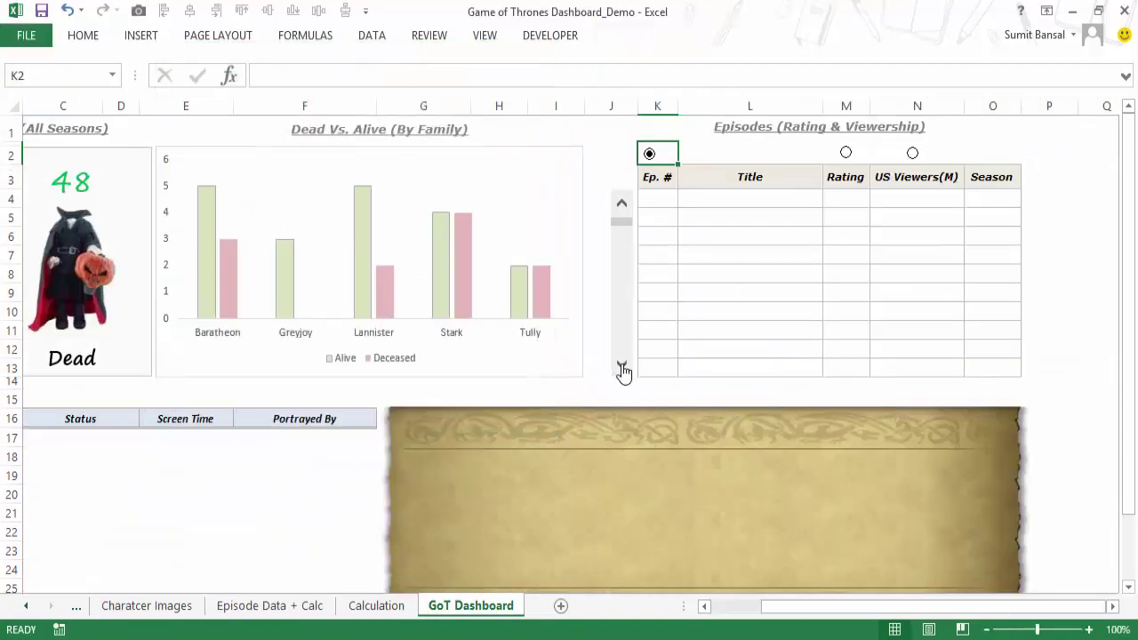
click(623, 370)
click(311, 607)
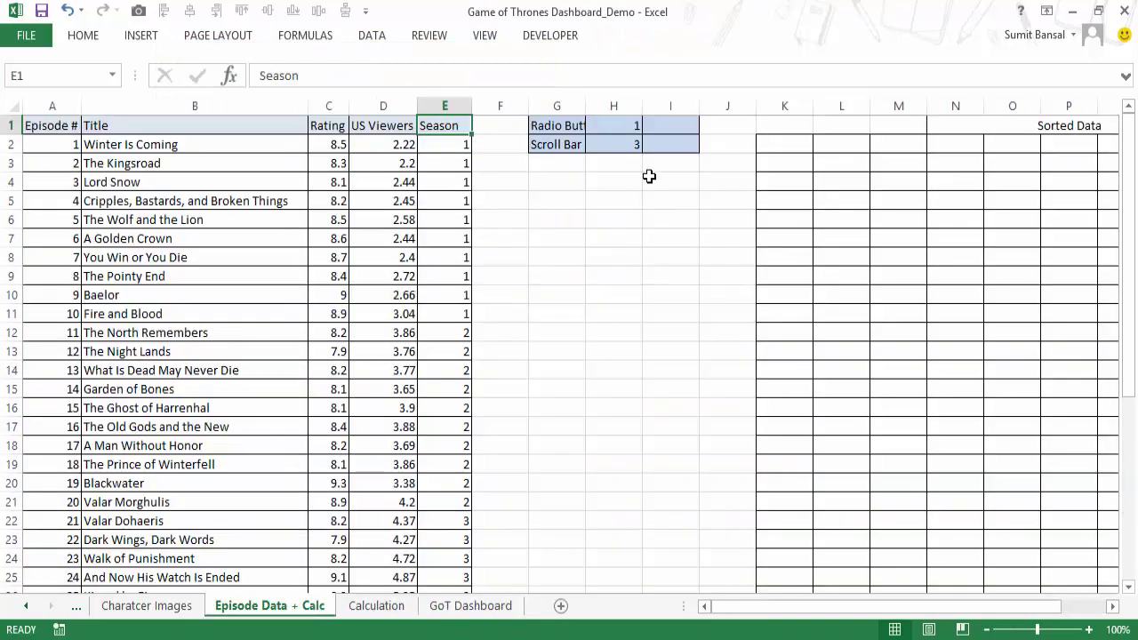
click(627, 145)
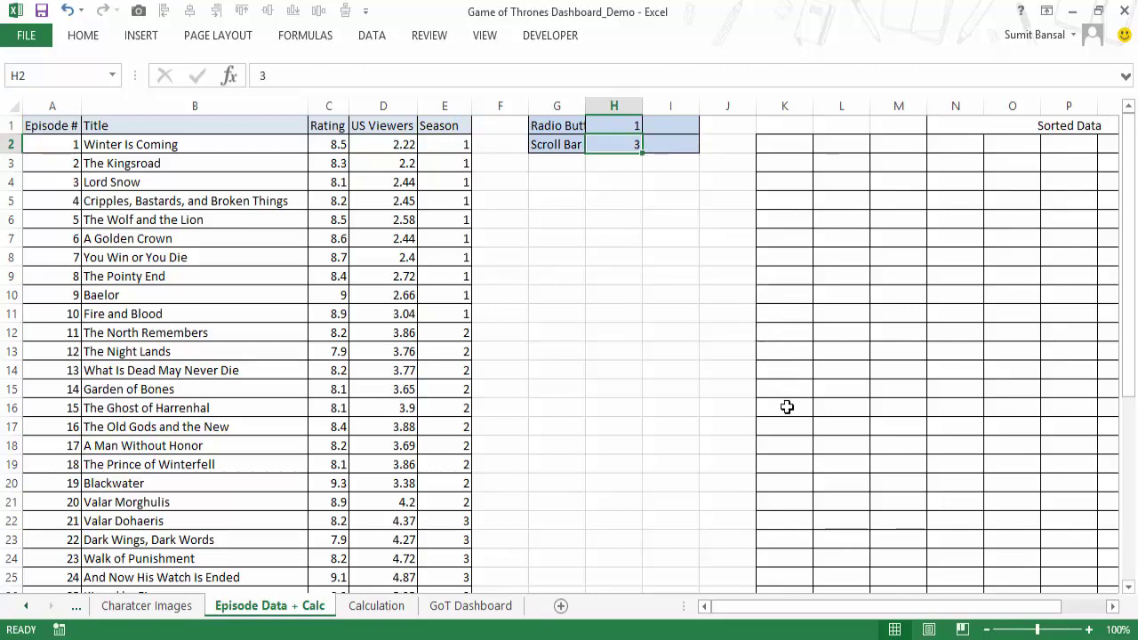
drag(1034, 610, 791, 164)
click(791, 164)
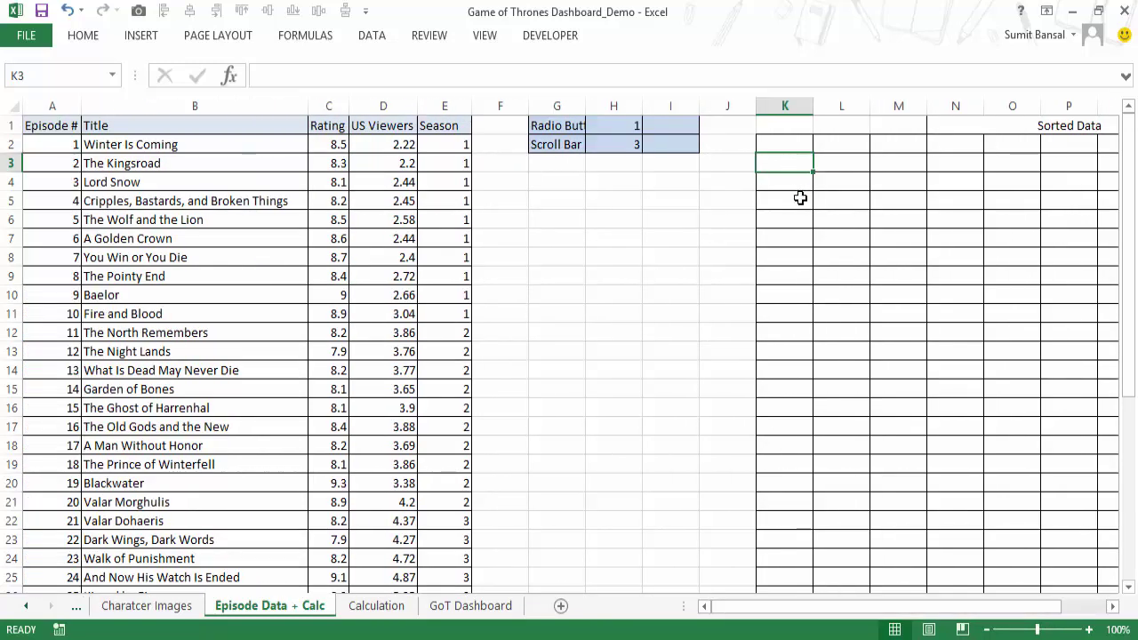
click(494, 612)
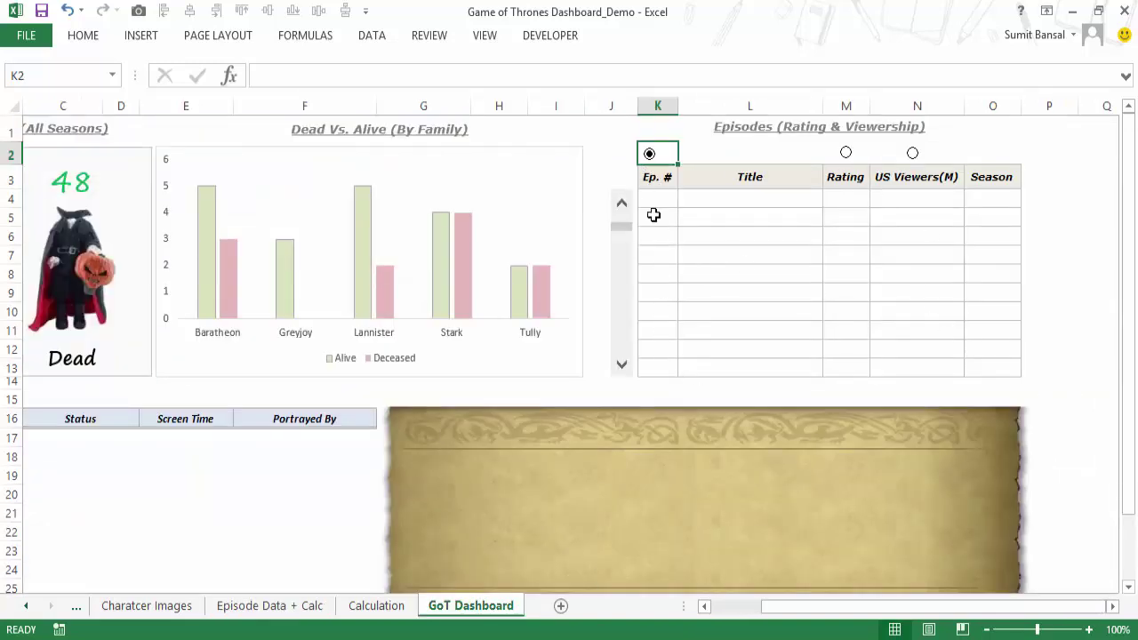
click(373, 606)
key(ctrl+Page_Up)
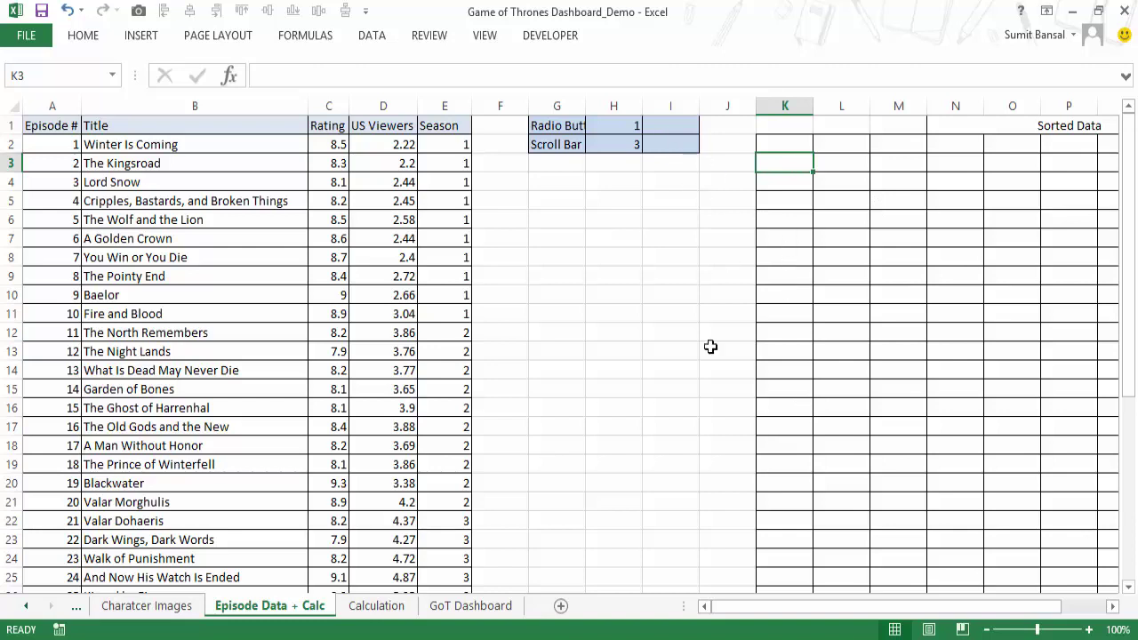
click(477, 614)
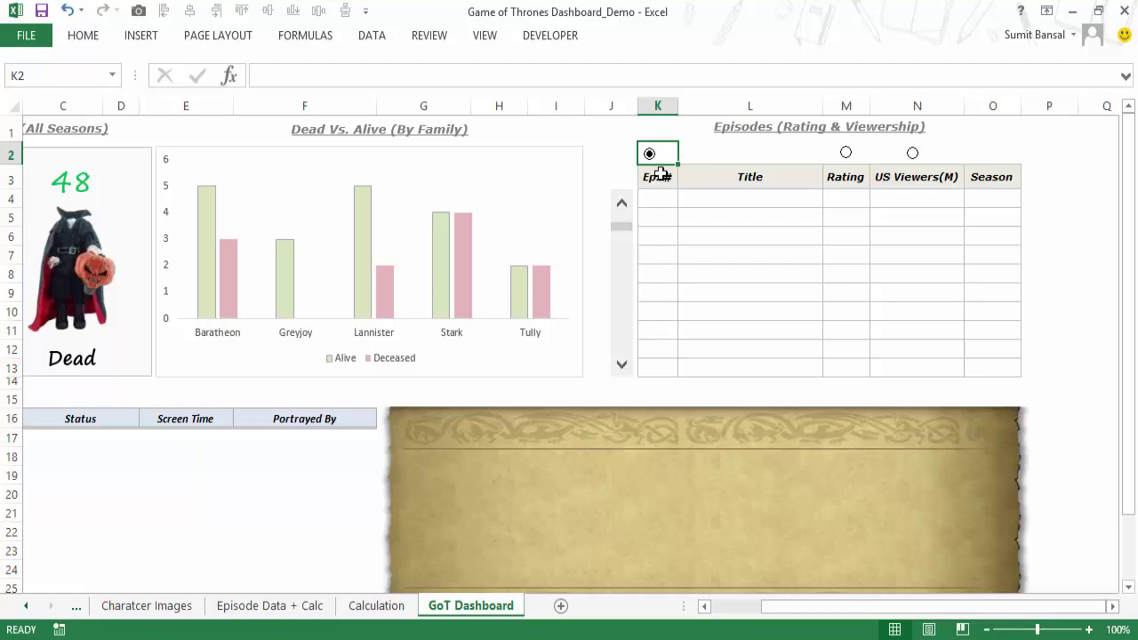
click(373, 607)
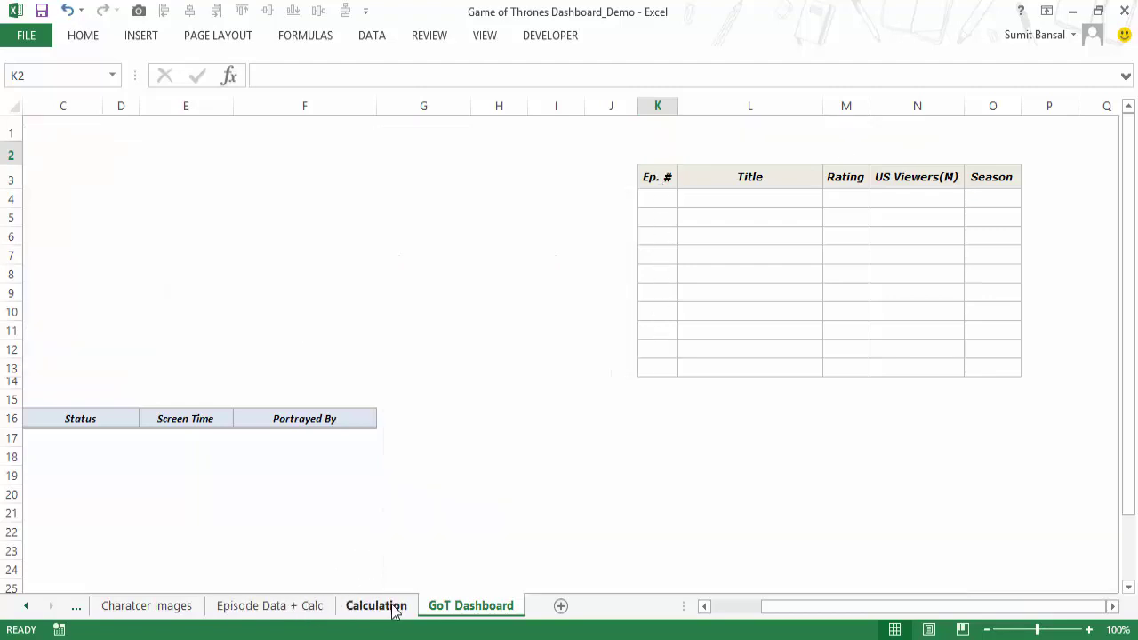
click(256, 612)
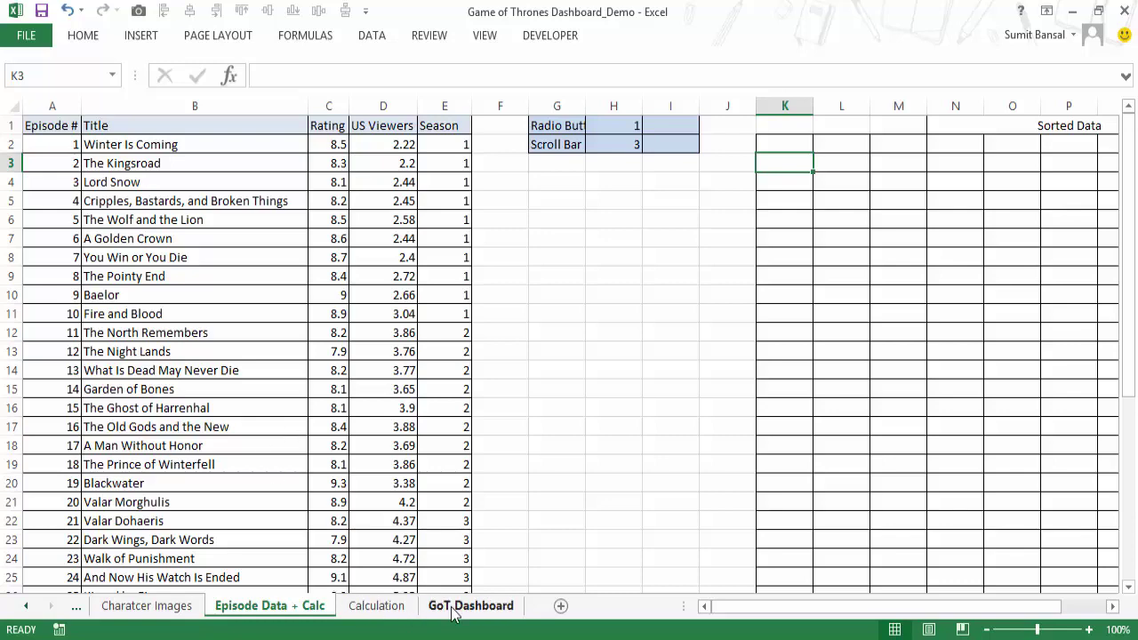
click(454, 609)
click(288, 606)
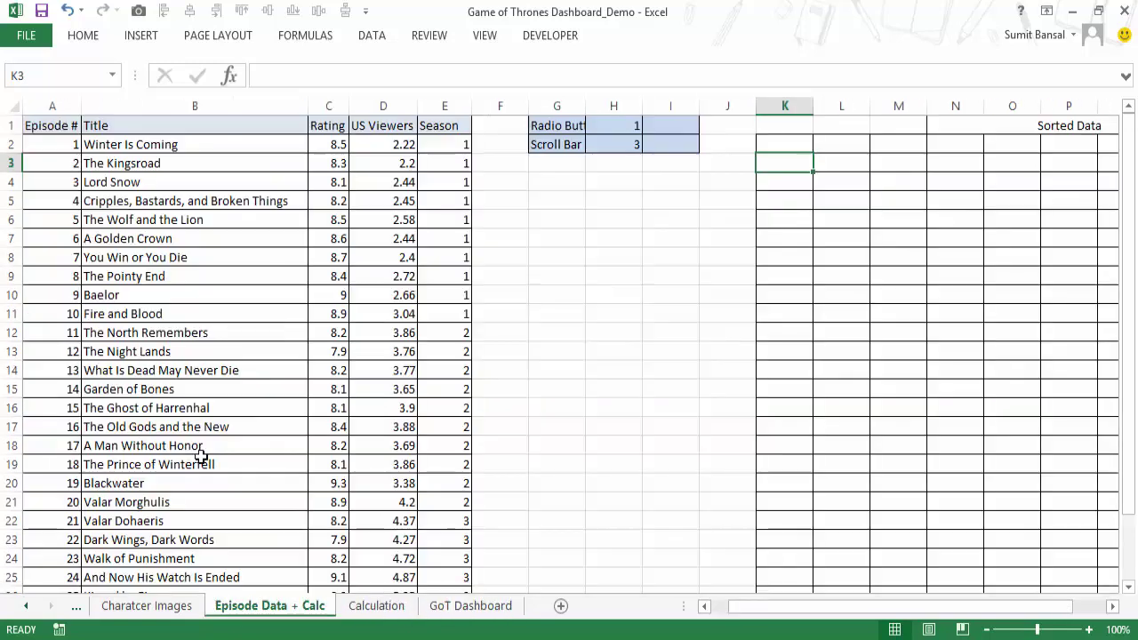
click(444, 605)
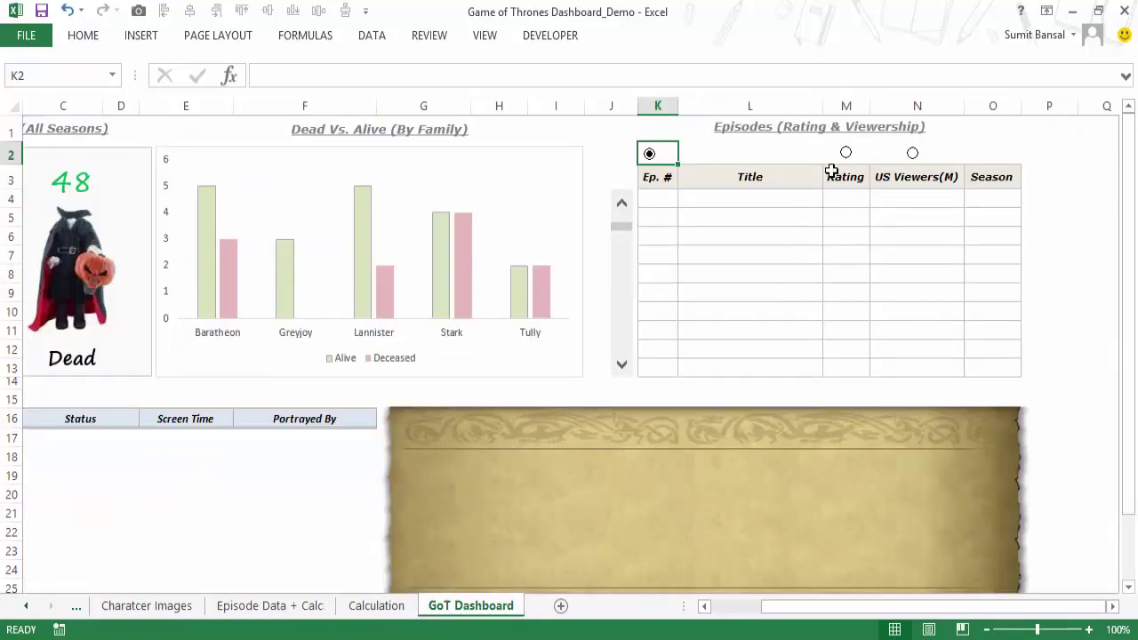
click(242, 607)
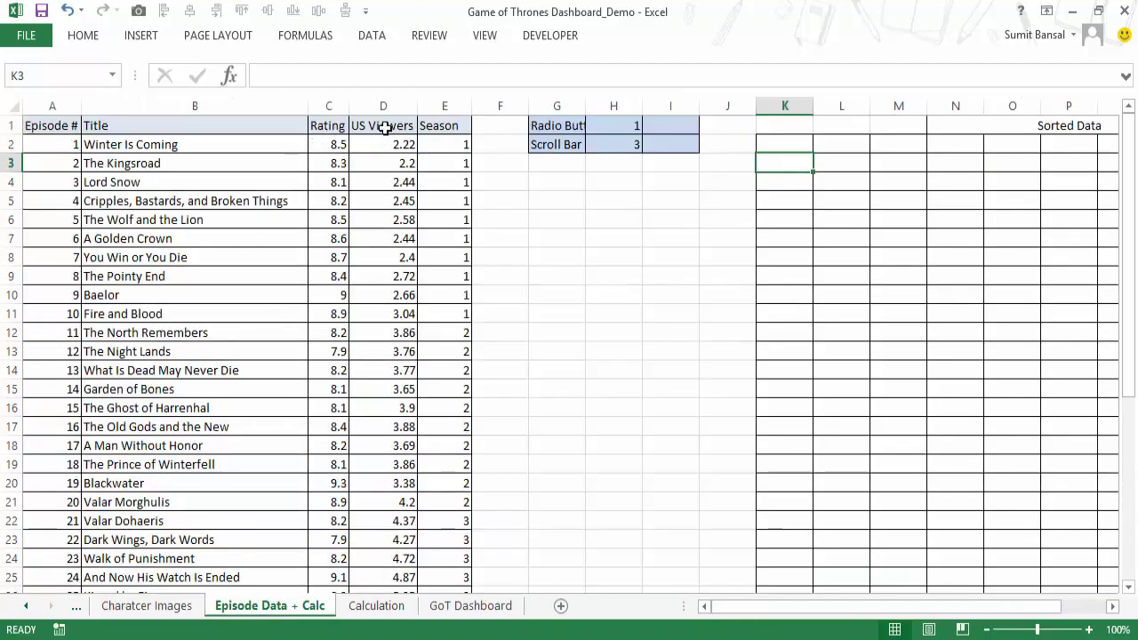
Enter the helper formula =IF(H1=1,1,H1+1) in cell I1.
click(683, 125)
text(=if()
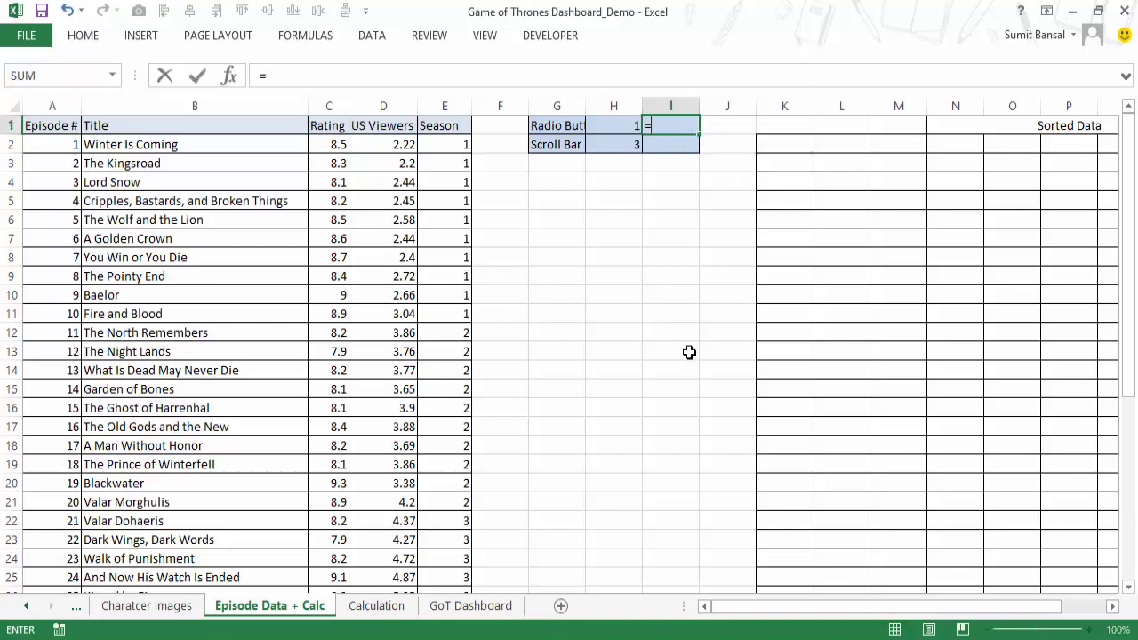
key(Left)
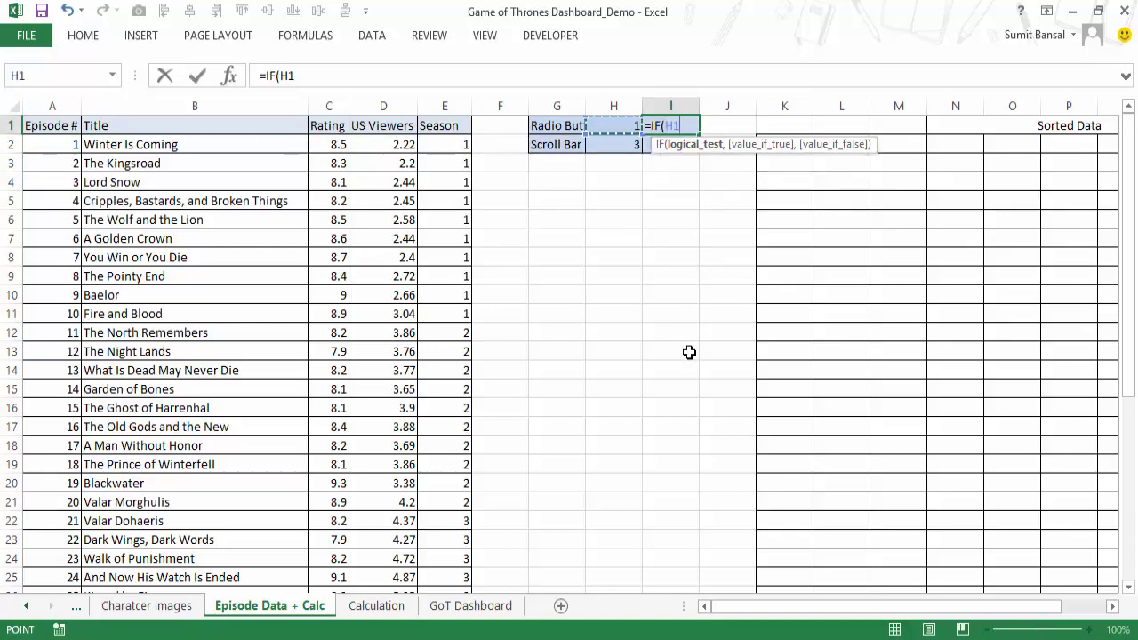
text(=1,1)
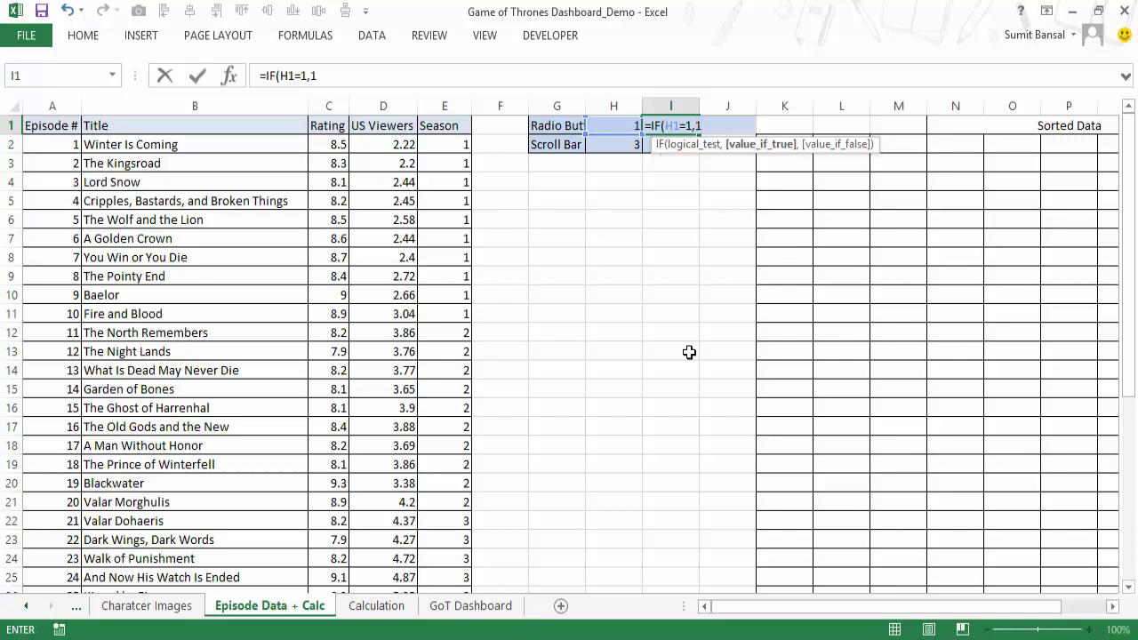
text(,)
key(Left)
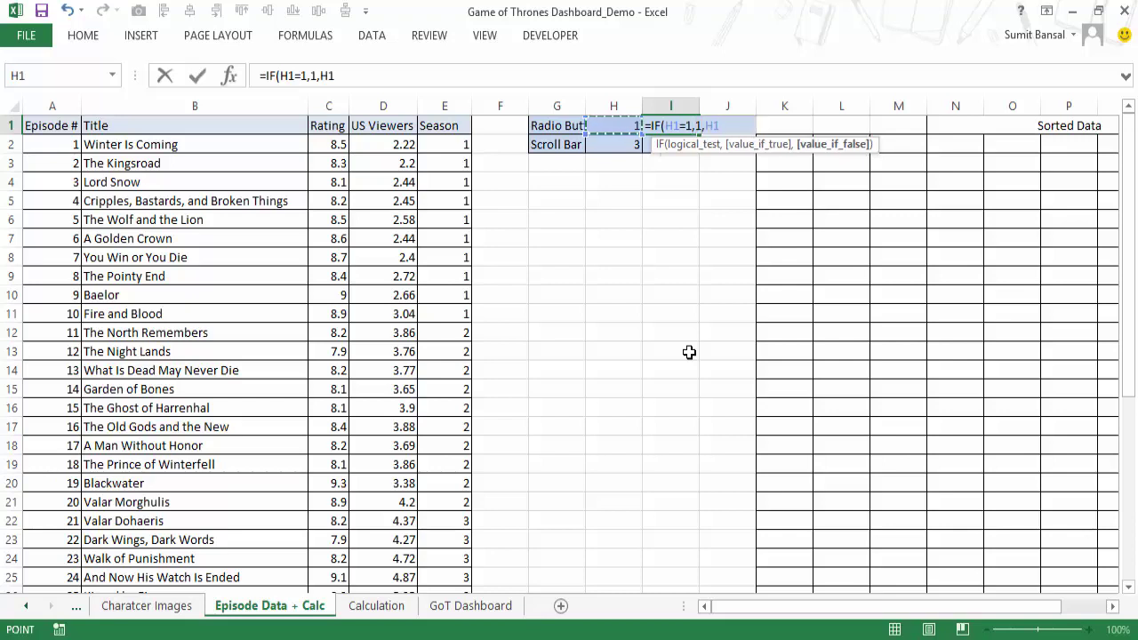
text(+1)
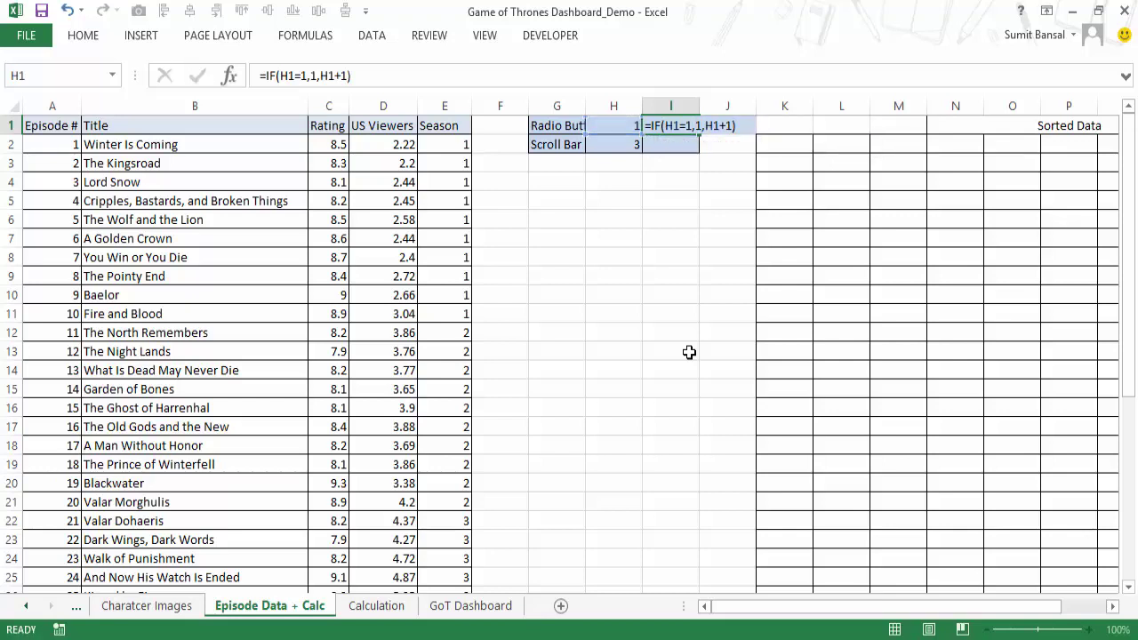
key(Return)
key(Up)
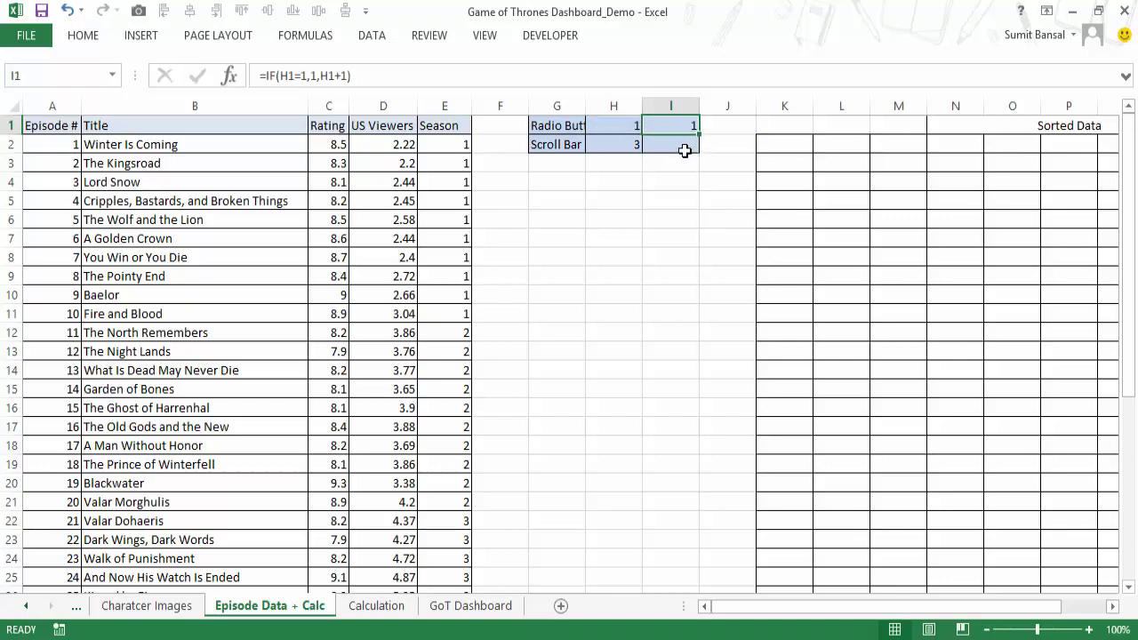
Test the I1 formula with H1 values 2 and 3, then reset H1 to 1.
click(619, 125)
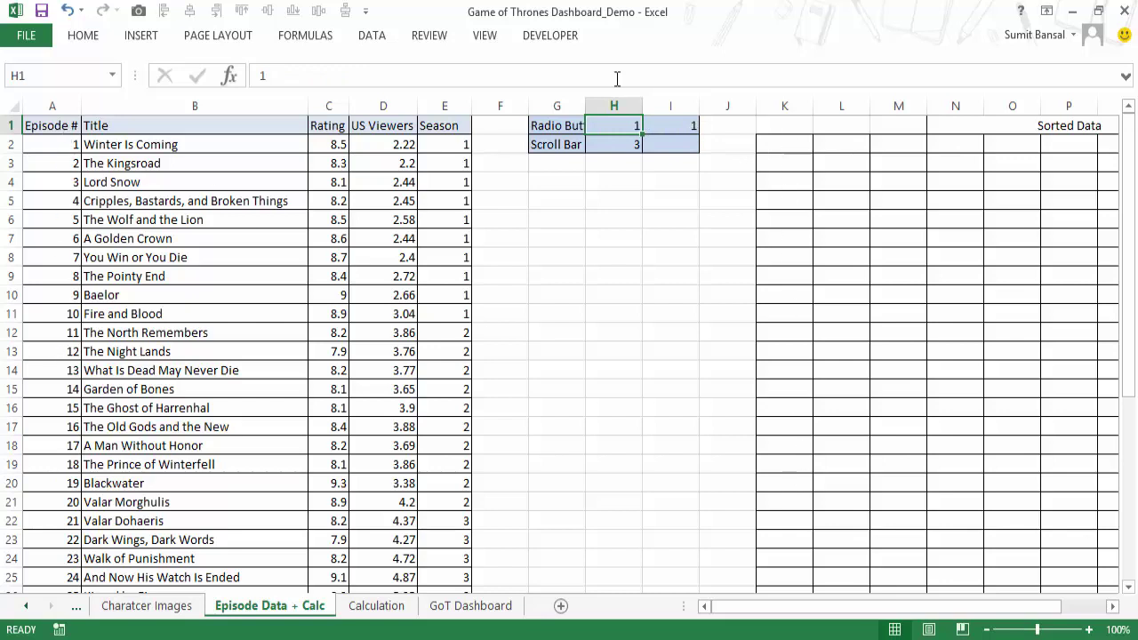
text(2)
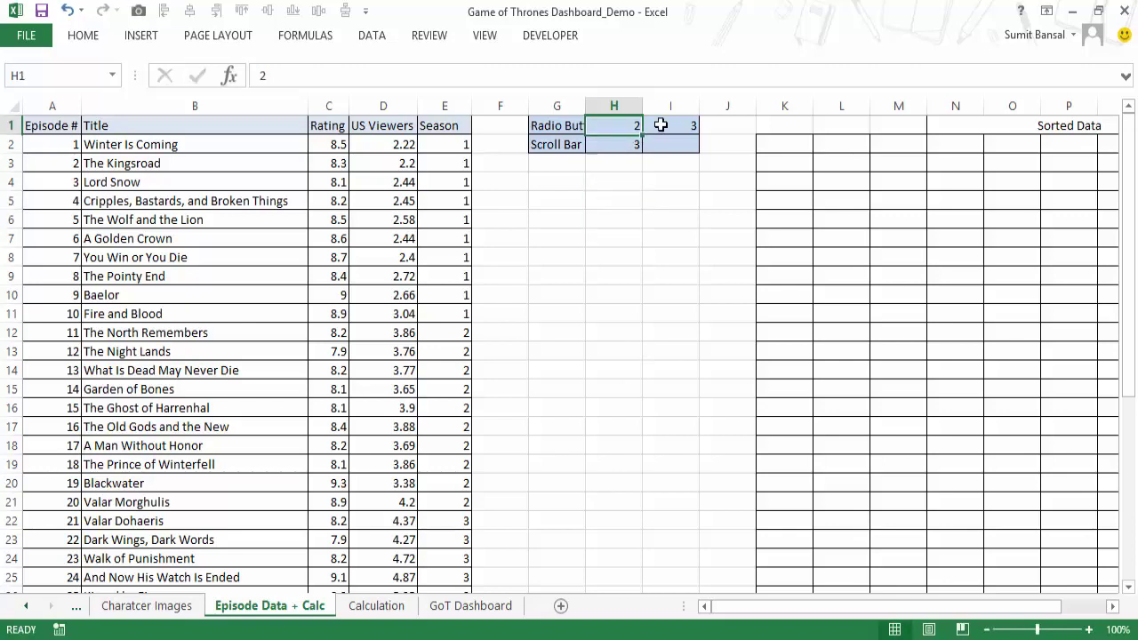
key(ctrl+Return)
text(3)
click(673, 119)
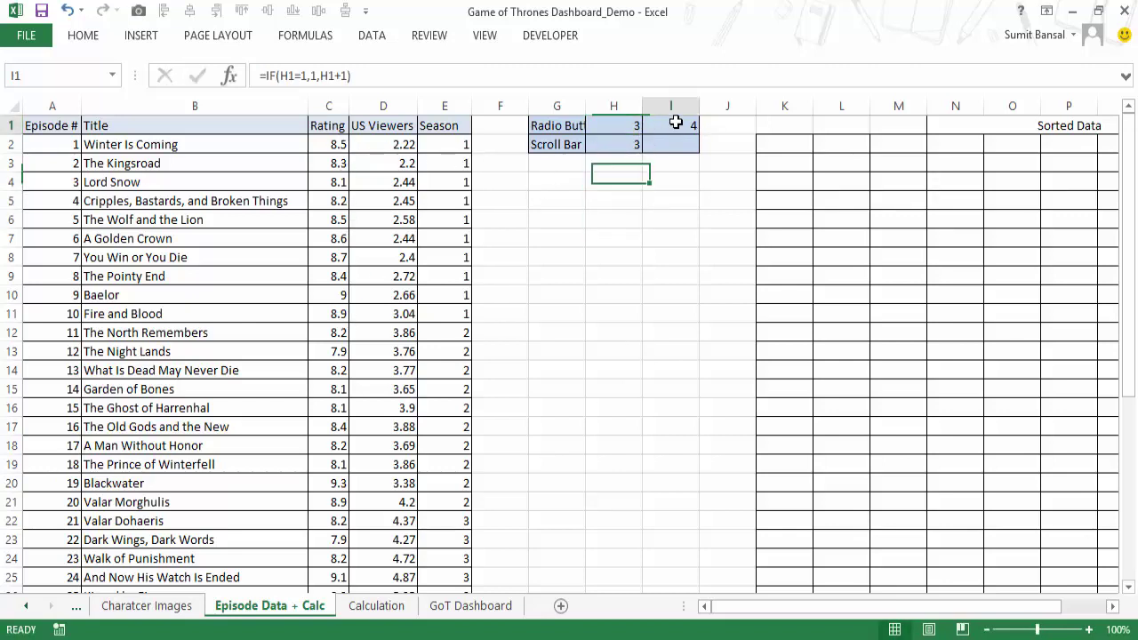
click(636, 123)
text(1)
click(697, 229)
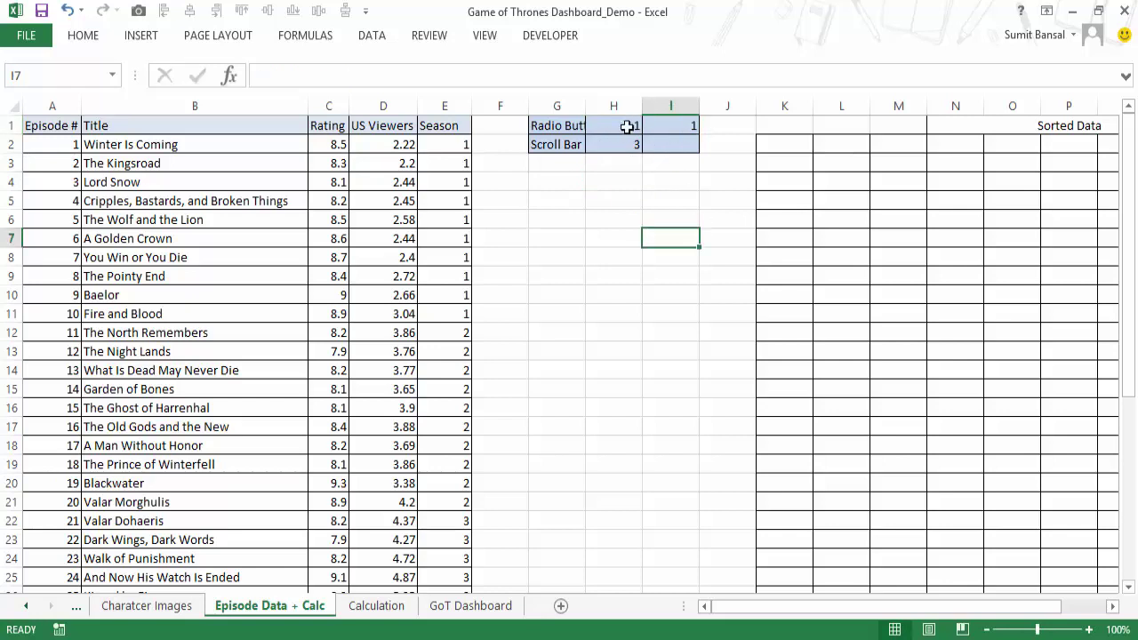
click(783, 164)
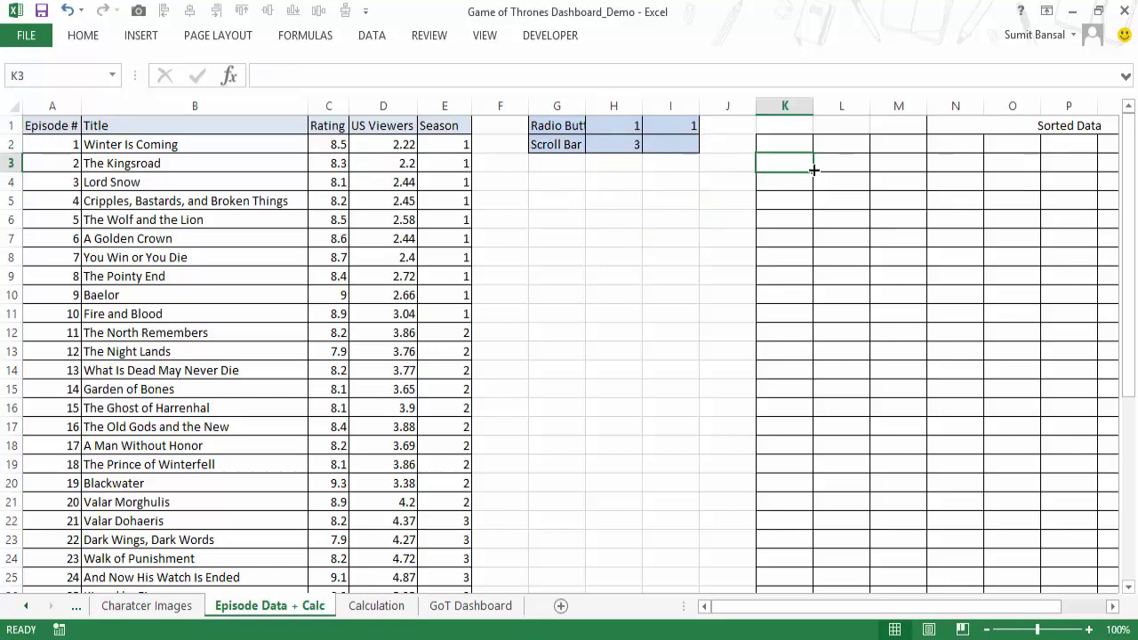
Begin the K3 INDEX formula over the absolute table range $A$2:$E$41.
text(=INDEX()
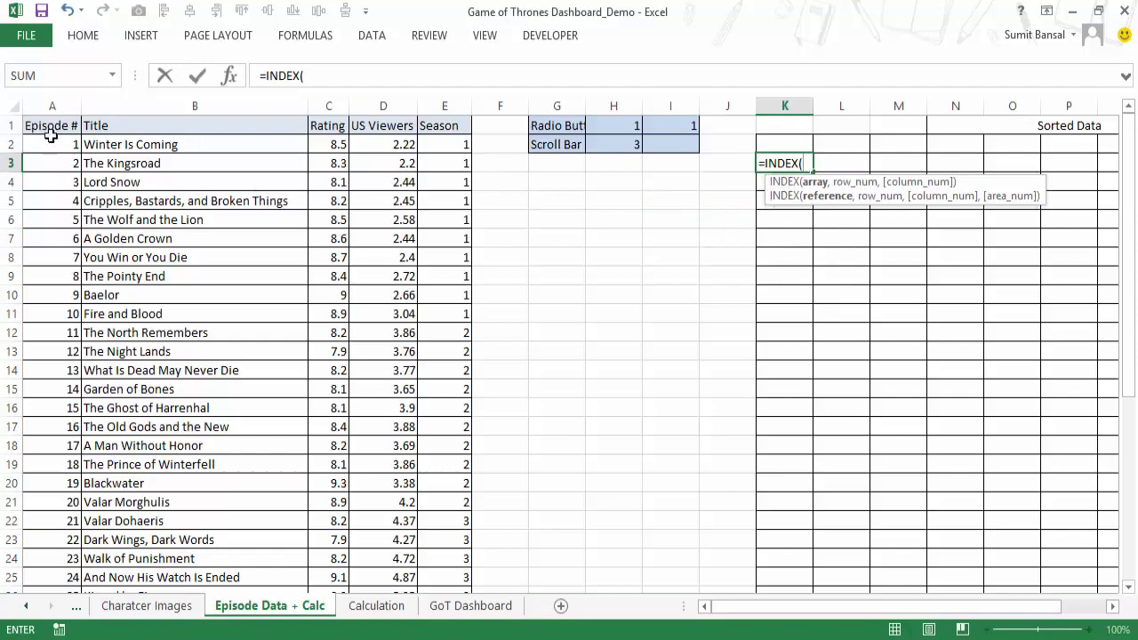
click(62, 143)
key(ctrl+shift+Down)
key(ctrl+shift+Right)
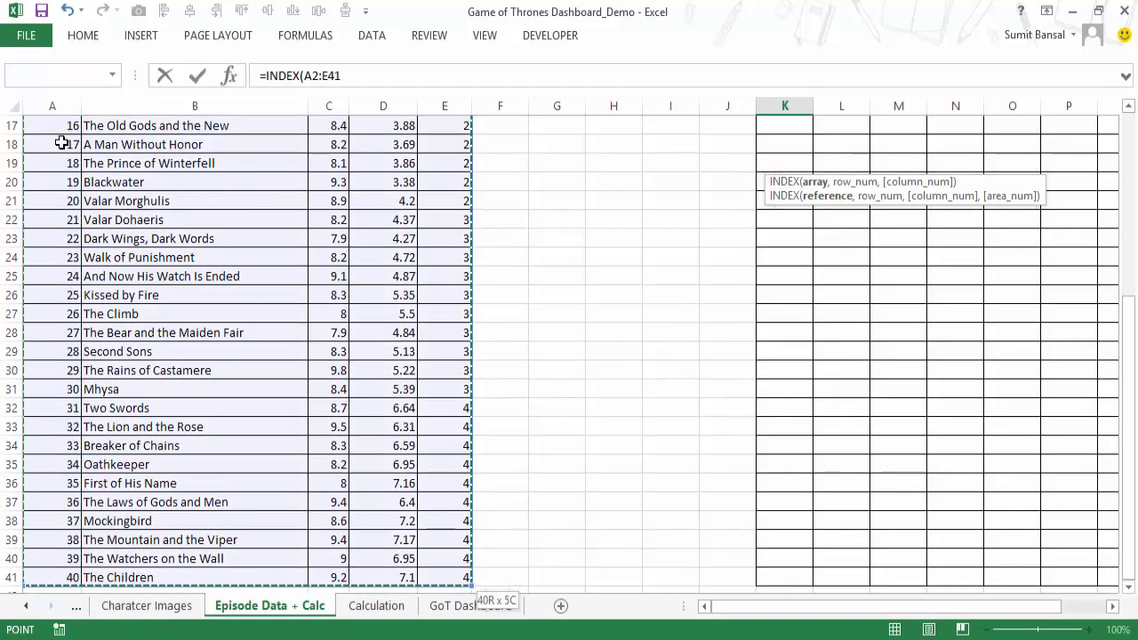
key(F4)
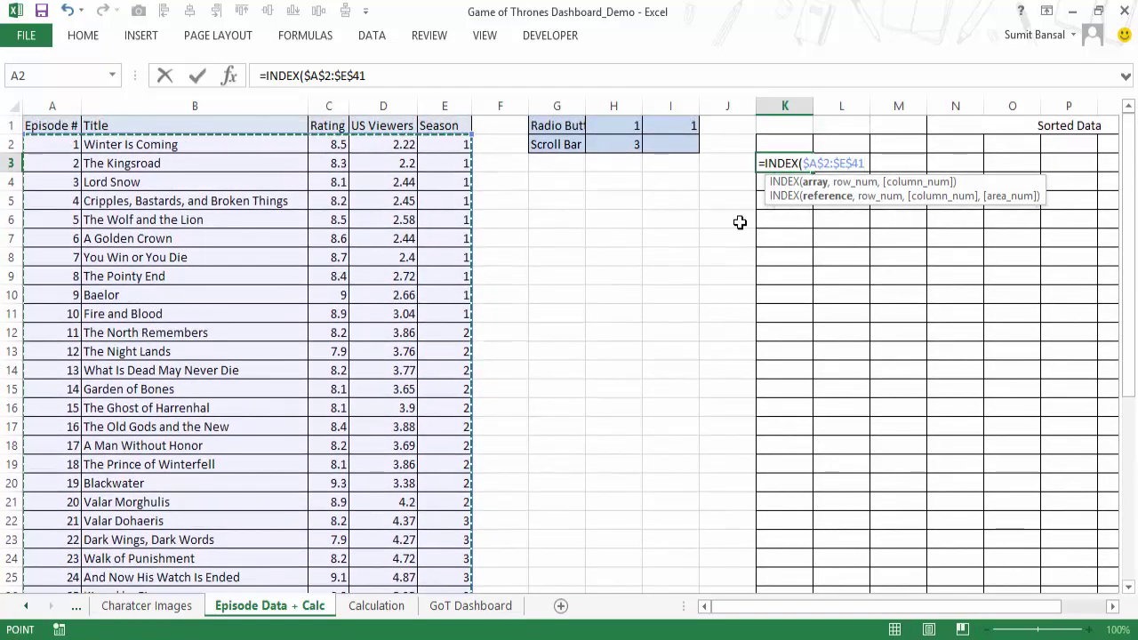
Add ROWS($J$3:J3) as the INDEX row number.
text(,)
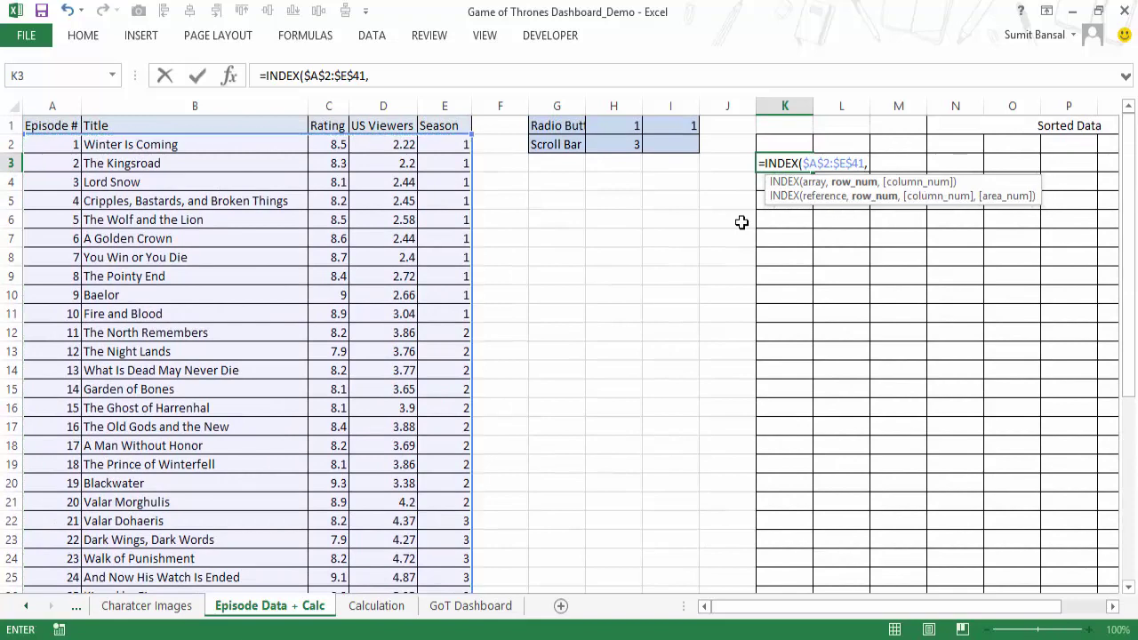
text(rows()
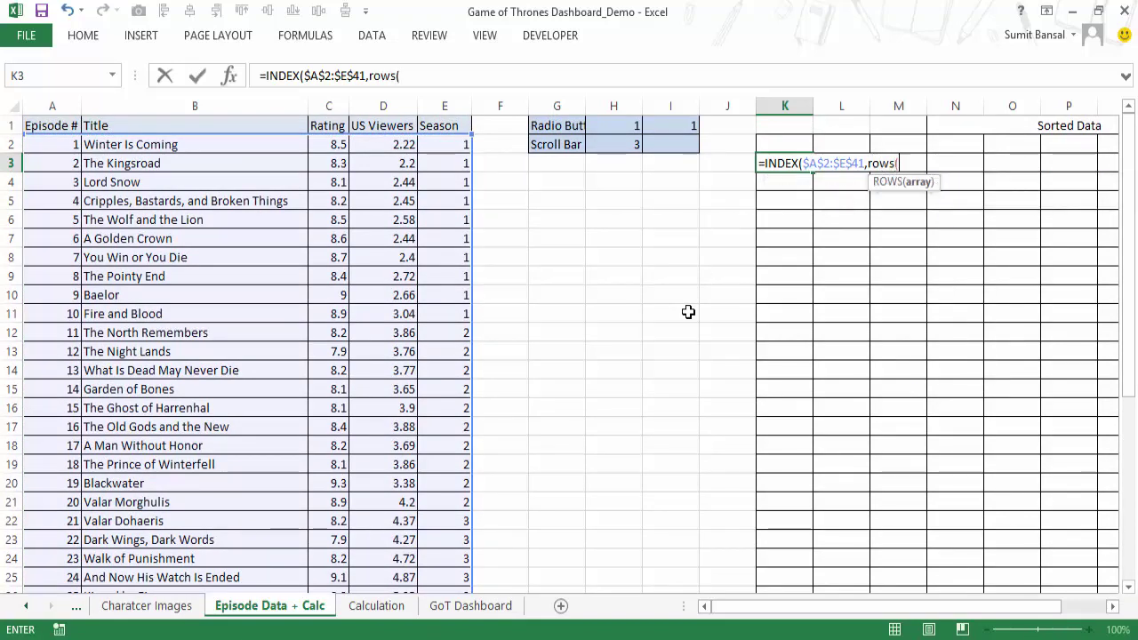
key(Left)
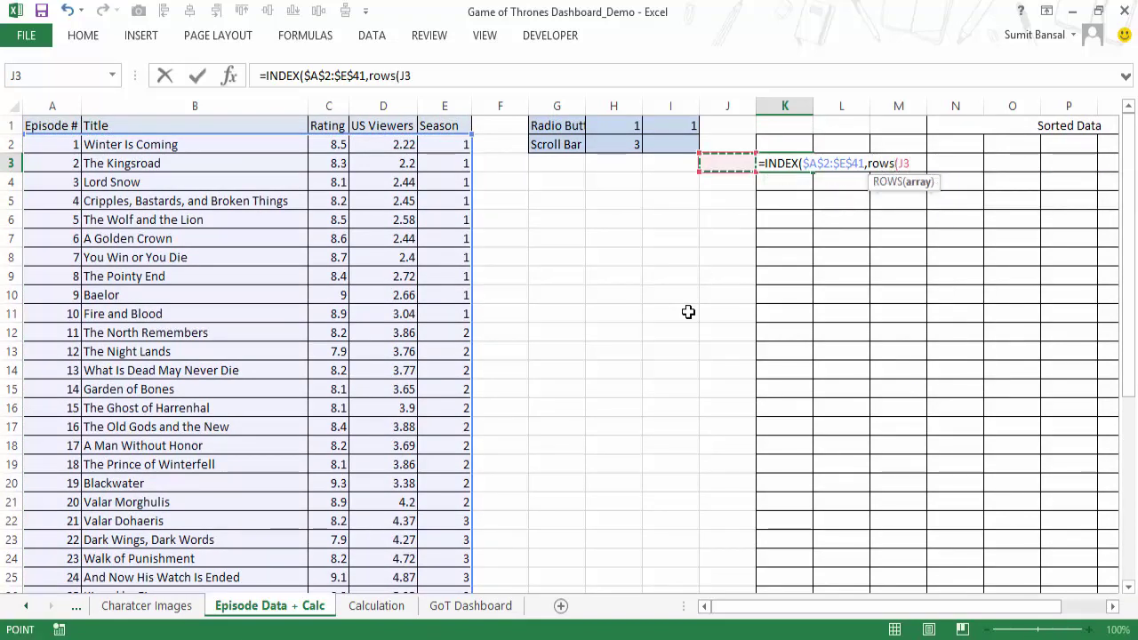
key(F8)
text())
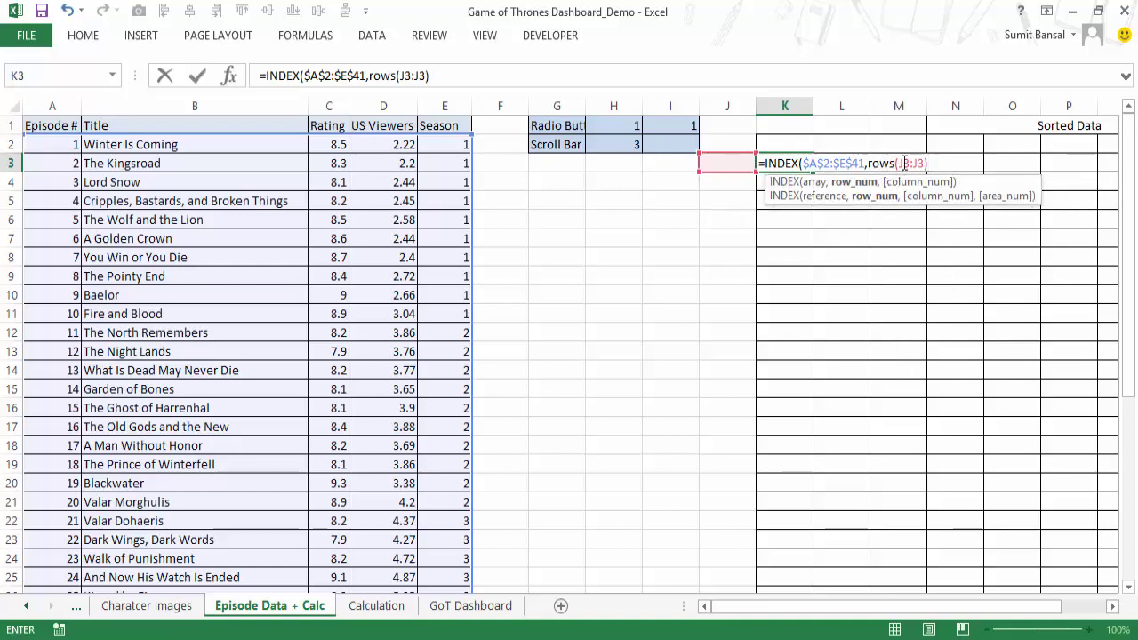
key(F2)
key(F4)
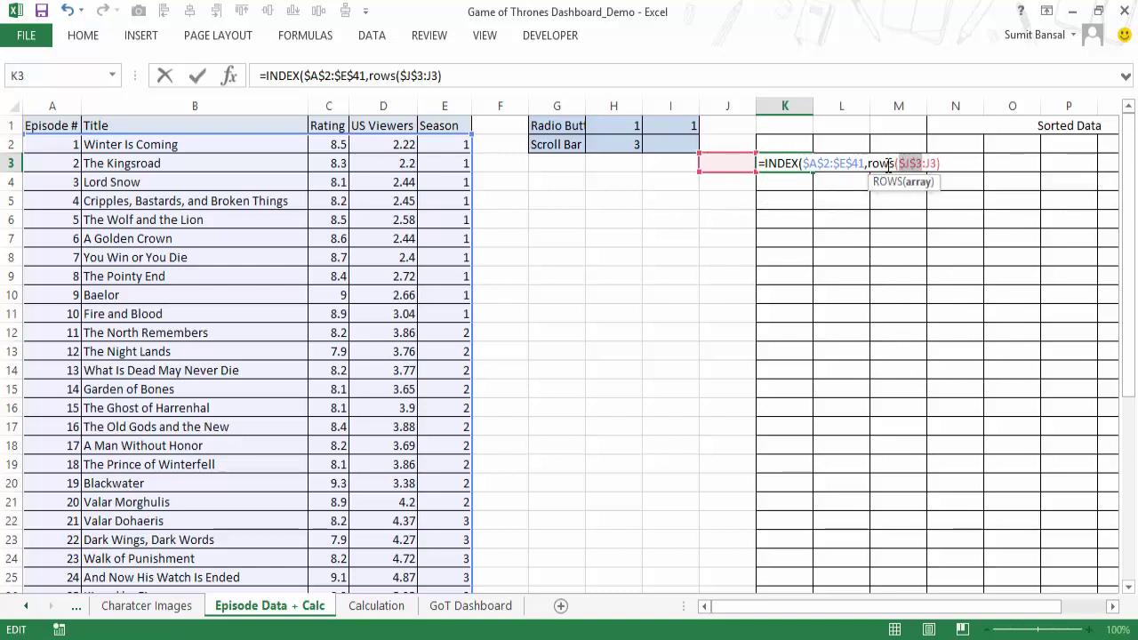
key(Right)
Finish with $I$1 as the column number, committing =INDEX($A$2:$E$41,ROWS($J$3:J3),$I$1) in K3.
click(942, 163)
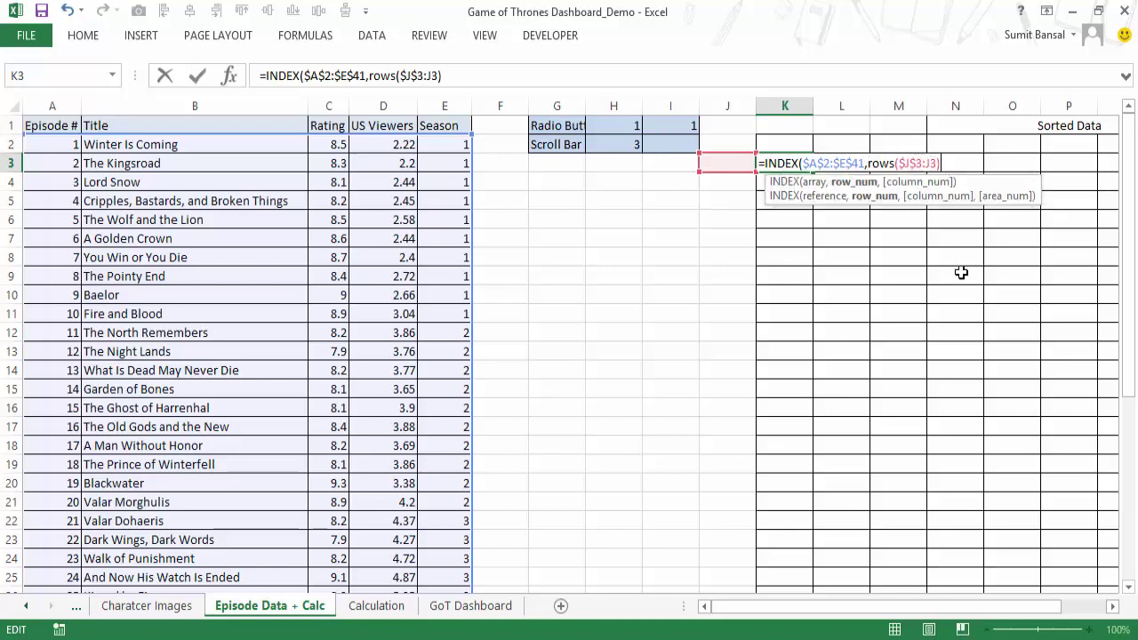
text(,)
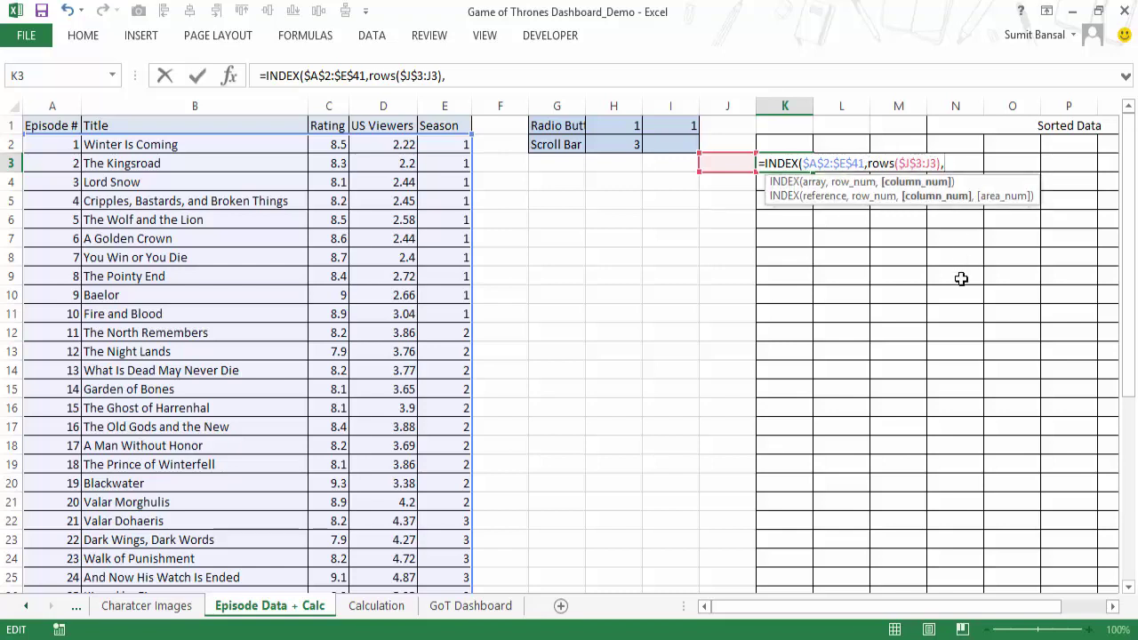
click(689, 127)
key(F4)
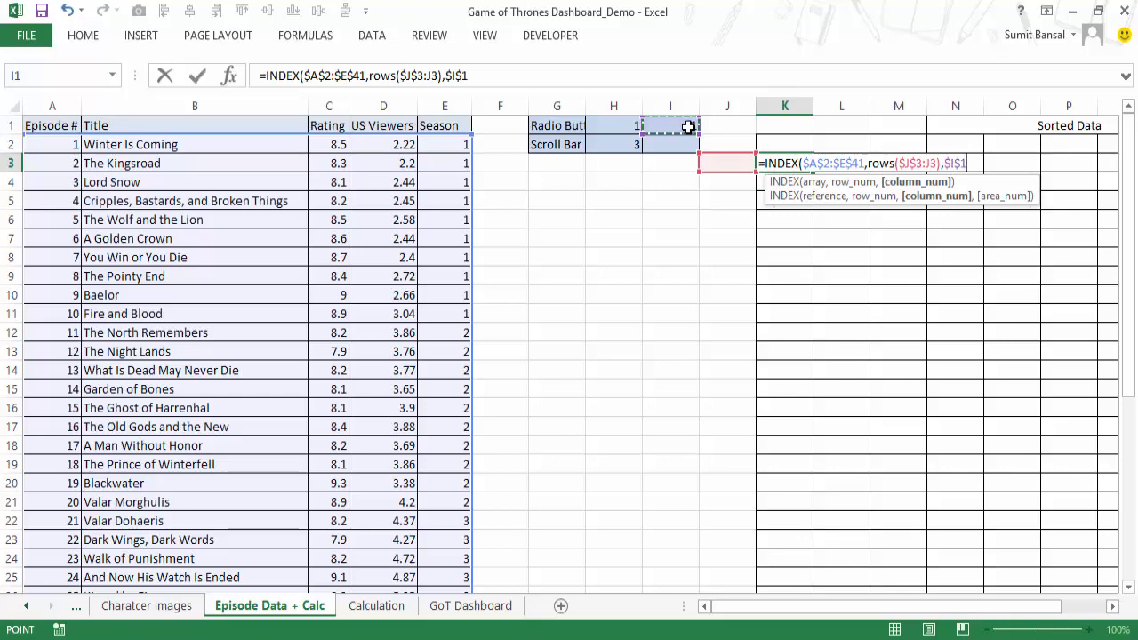
key(Return)
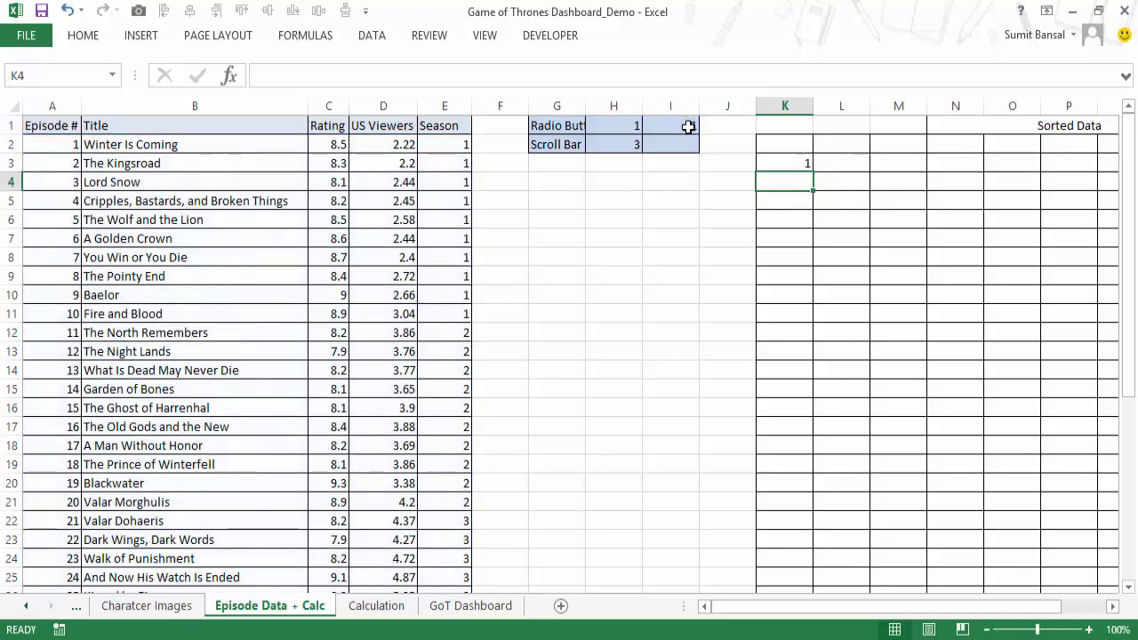
key(Up)
Fill the K3 INDEX formula down to K42.
drag(810, 168, 804, 536)
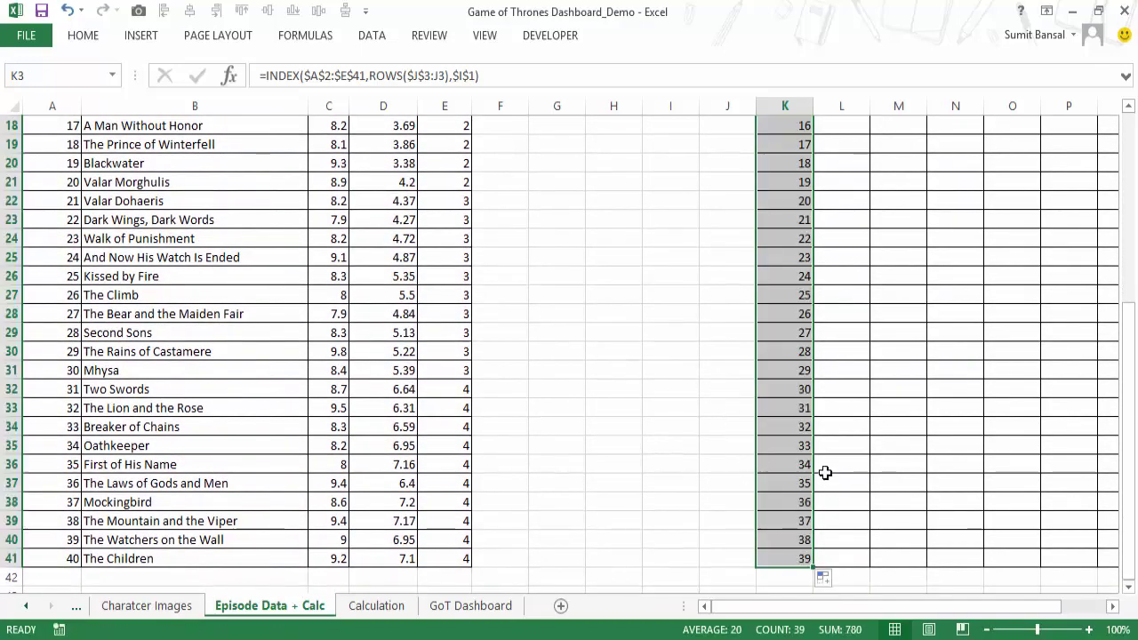
scroll(806, 483, up, 6)
scroll(806, 483, down, 11)
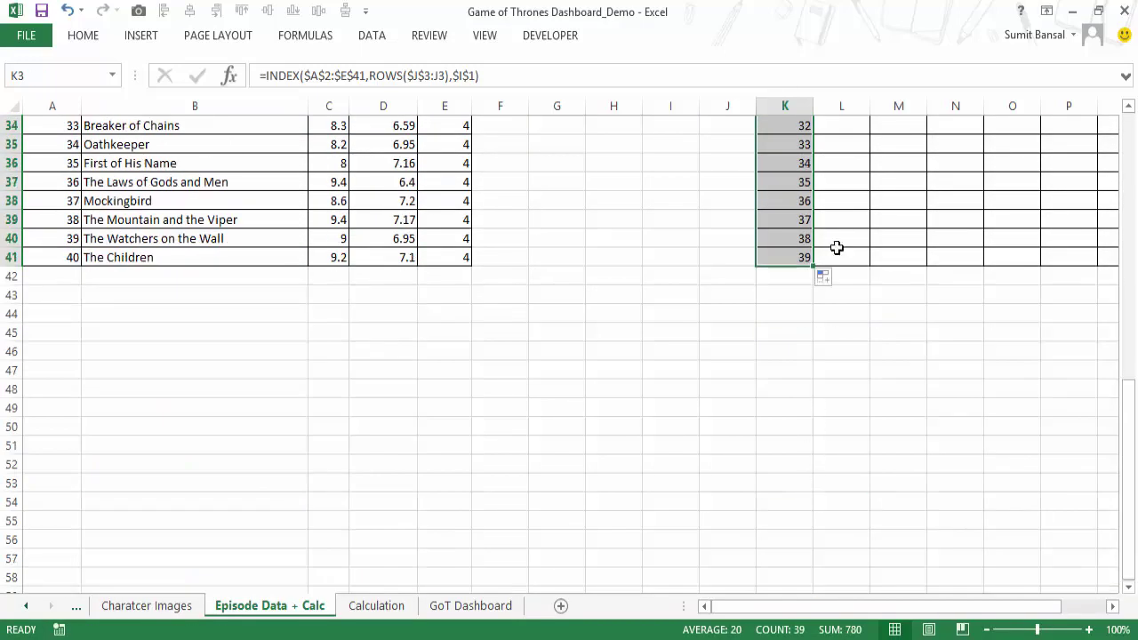
drag(811, 277, 809, 283)
Change the value in H1 to 2 so I1 returns 3.
scroll(795, 353, up, 11)
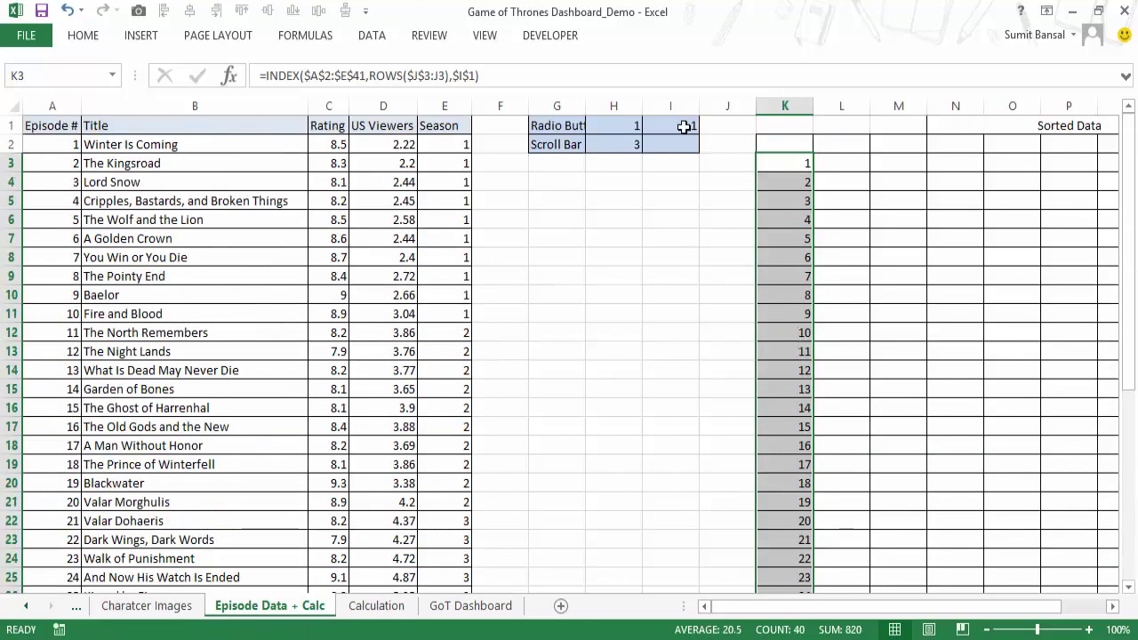
click(687, 127)
click(635, 123)
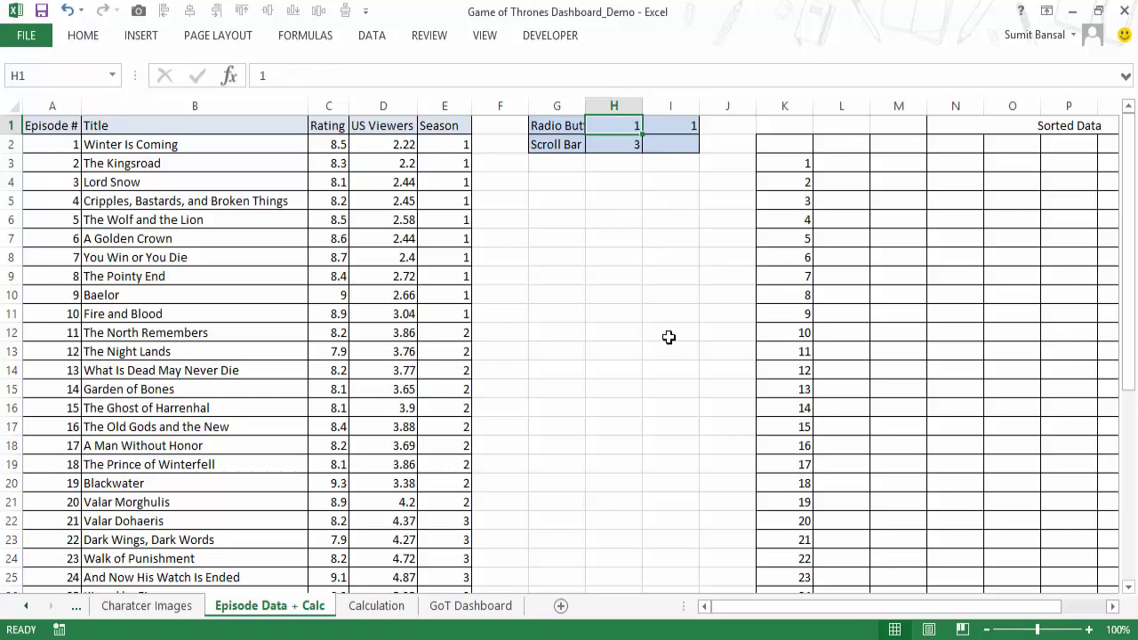
text(2)
key(Return)
key(Up)
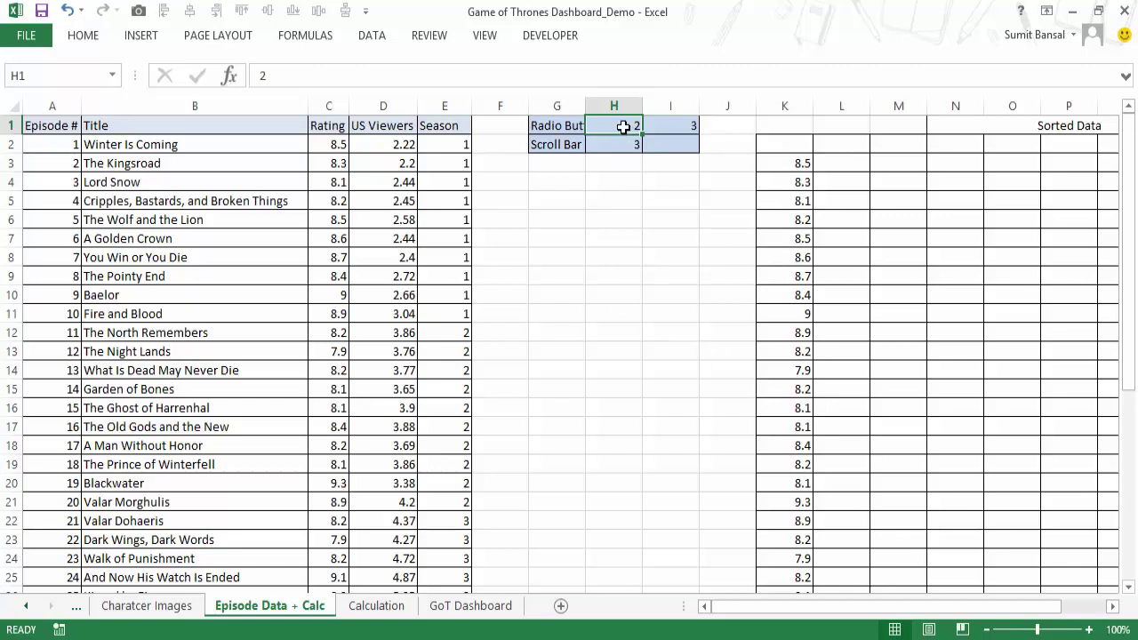
Check the INDEX formulas in K3 and K7, now returning episode ratings.
click(835, 158)
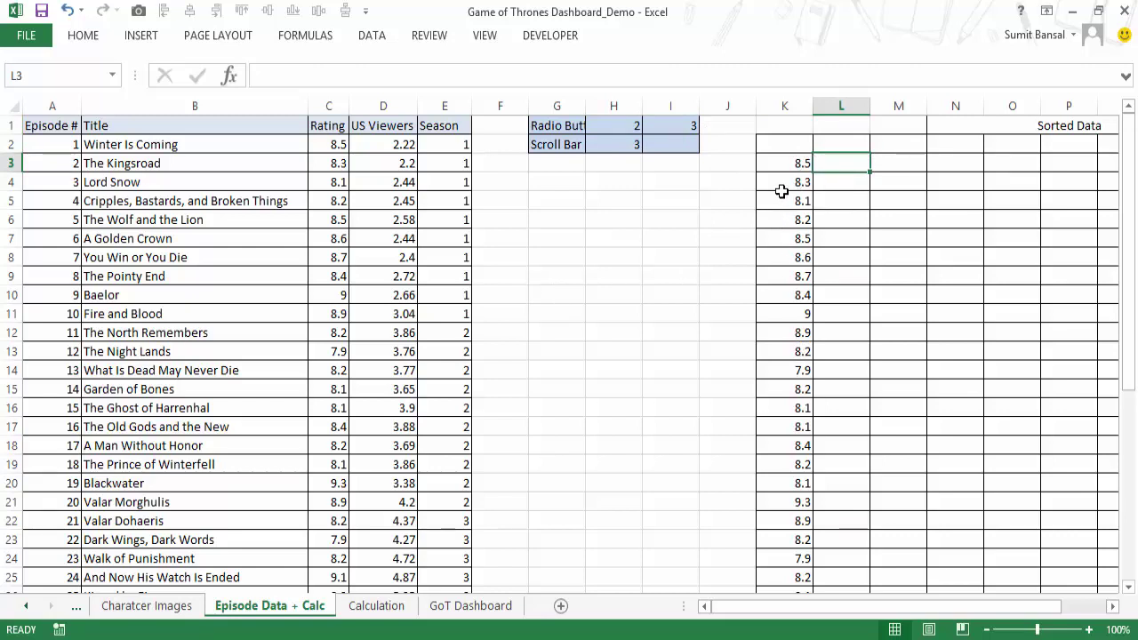
click(789, 163)
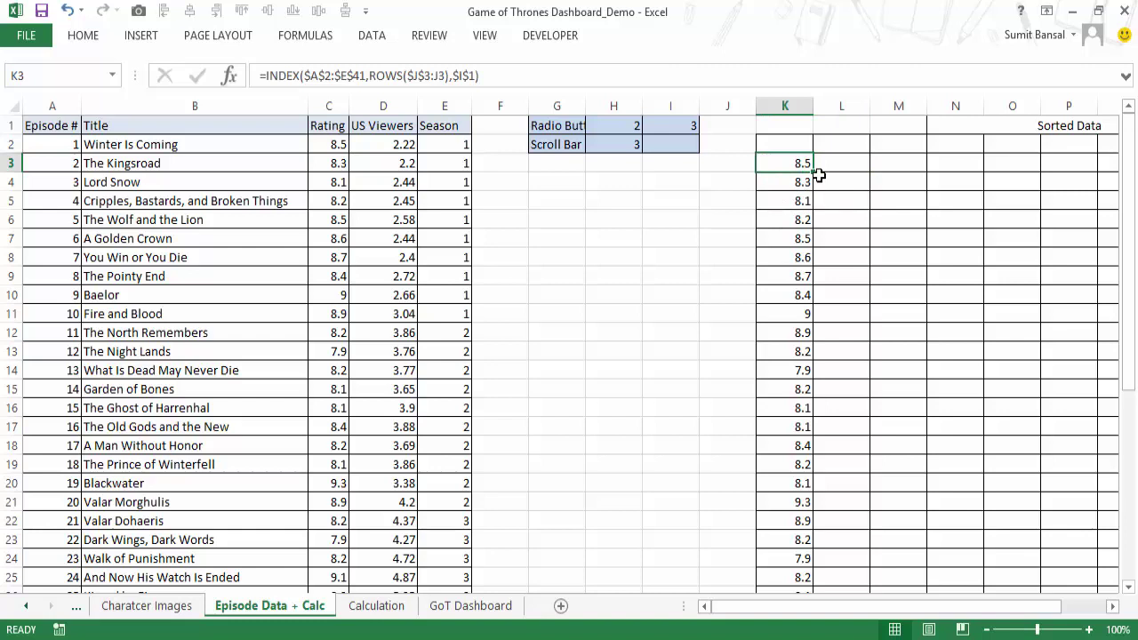
click(813, 240)
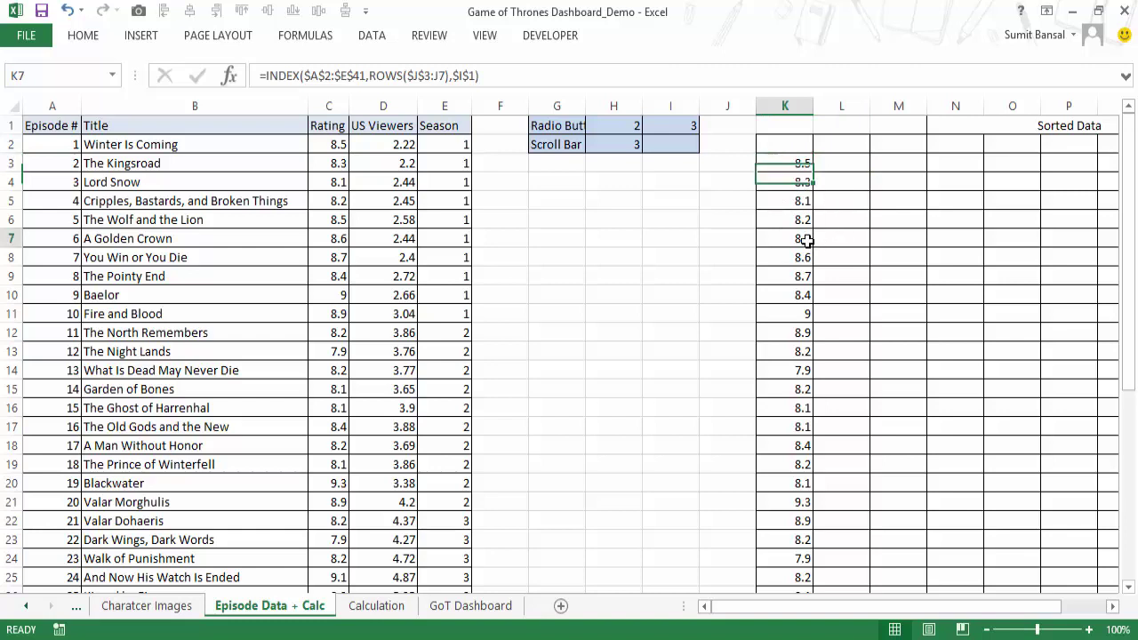
click(827, 162)
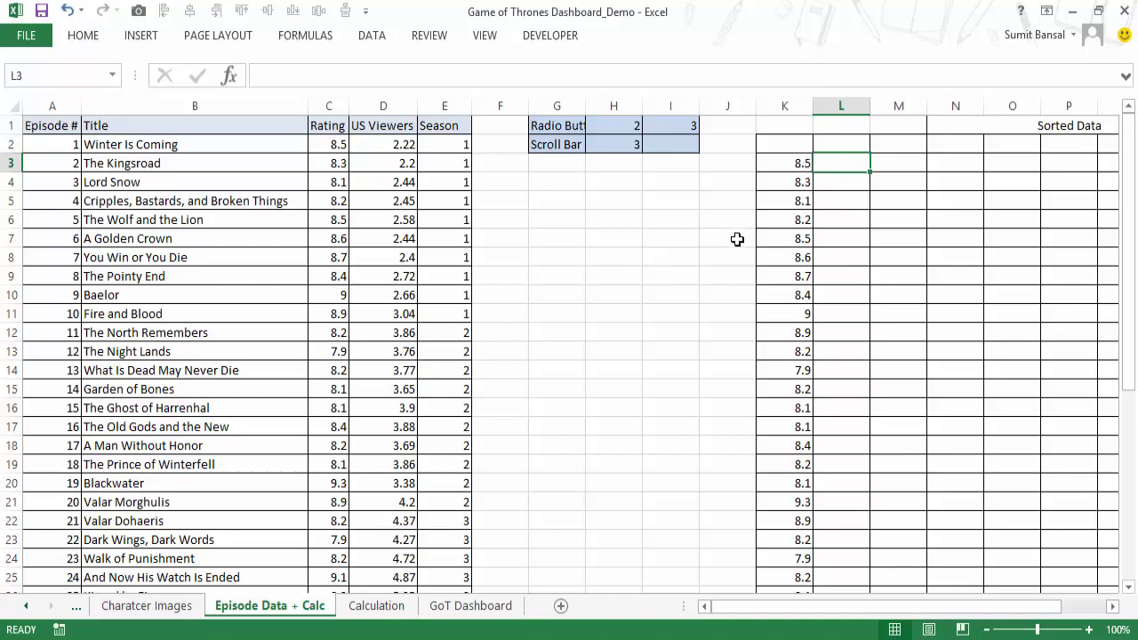
Enter the tie-break formula =K3+ROWS($K$3:K3)/1000000 in L3.
text(=)
key(Left)
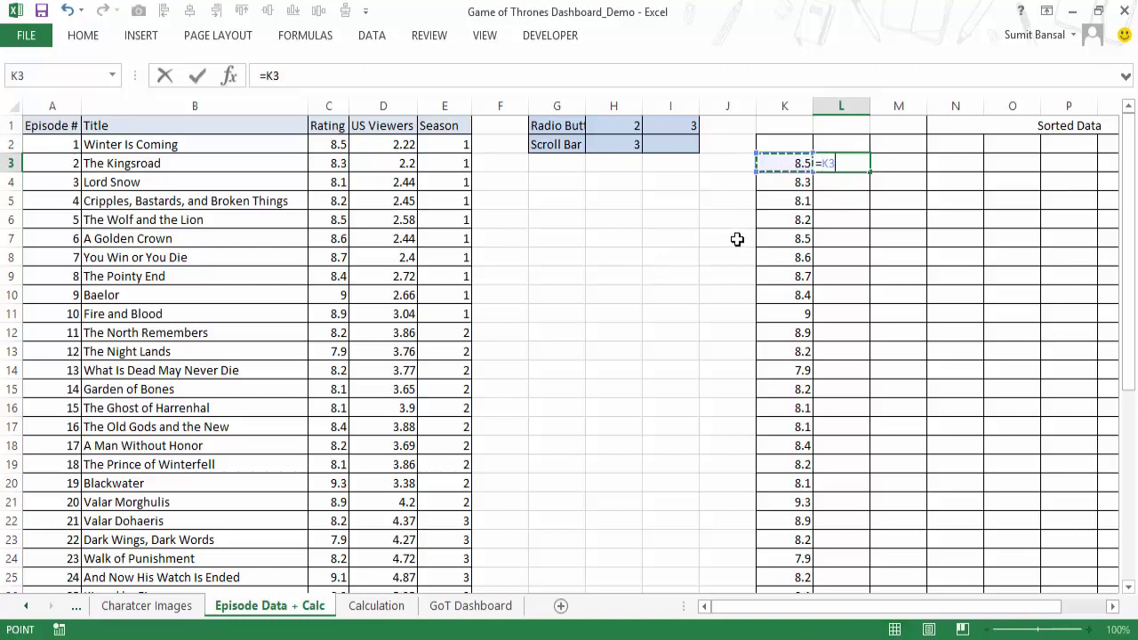
text(+)
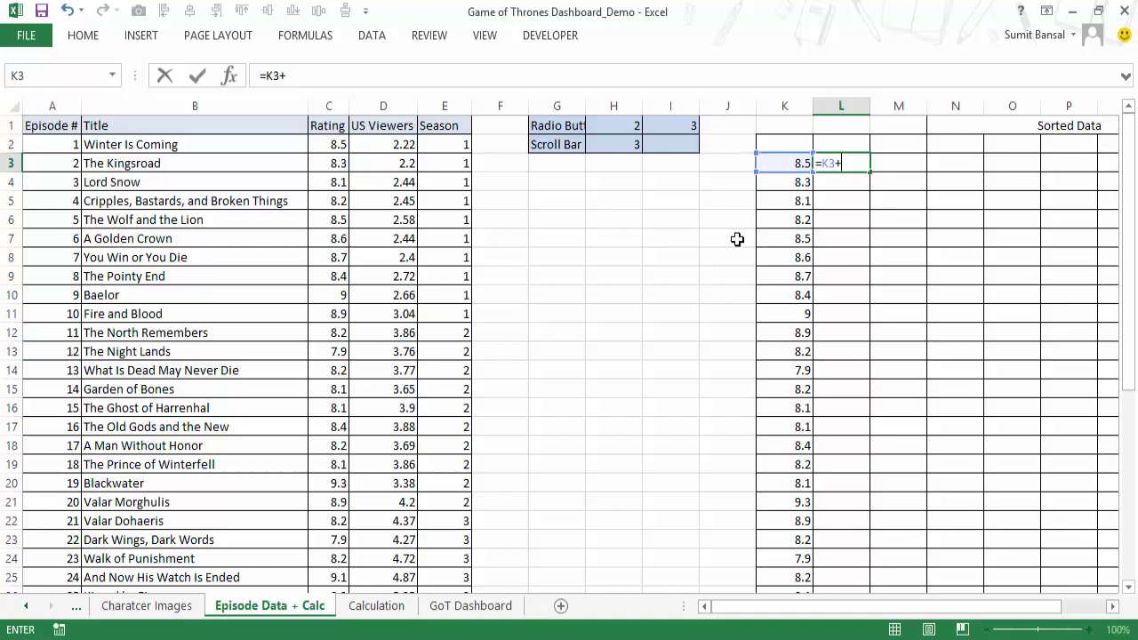
text(rows()
key(Left)
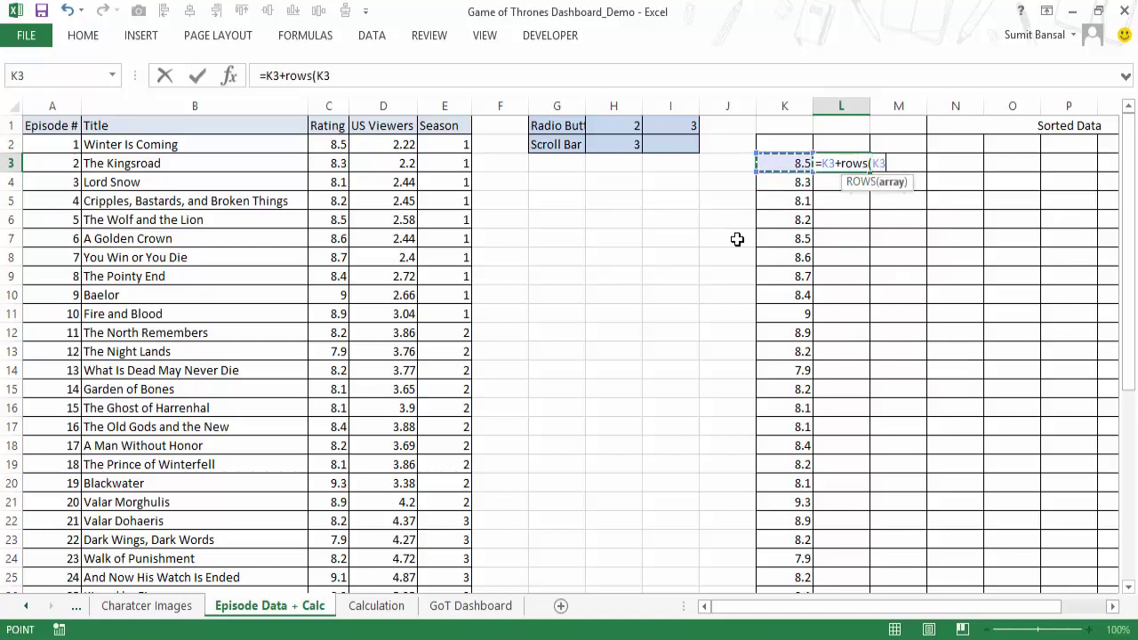
key(F8)
text())
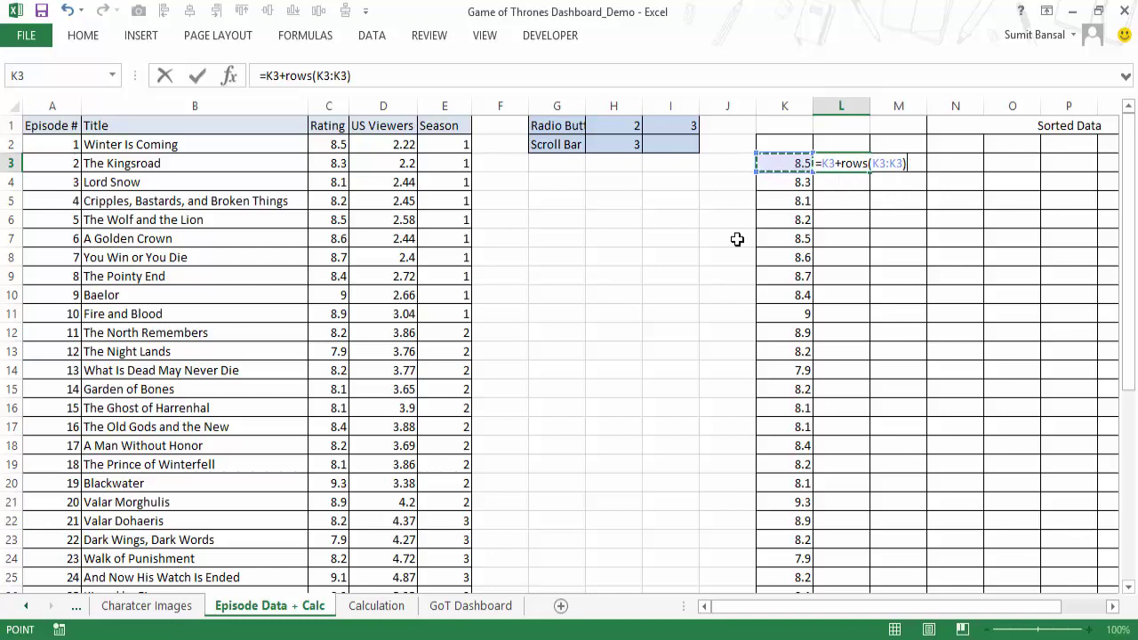
text(/1000000)
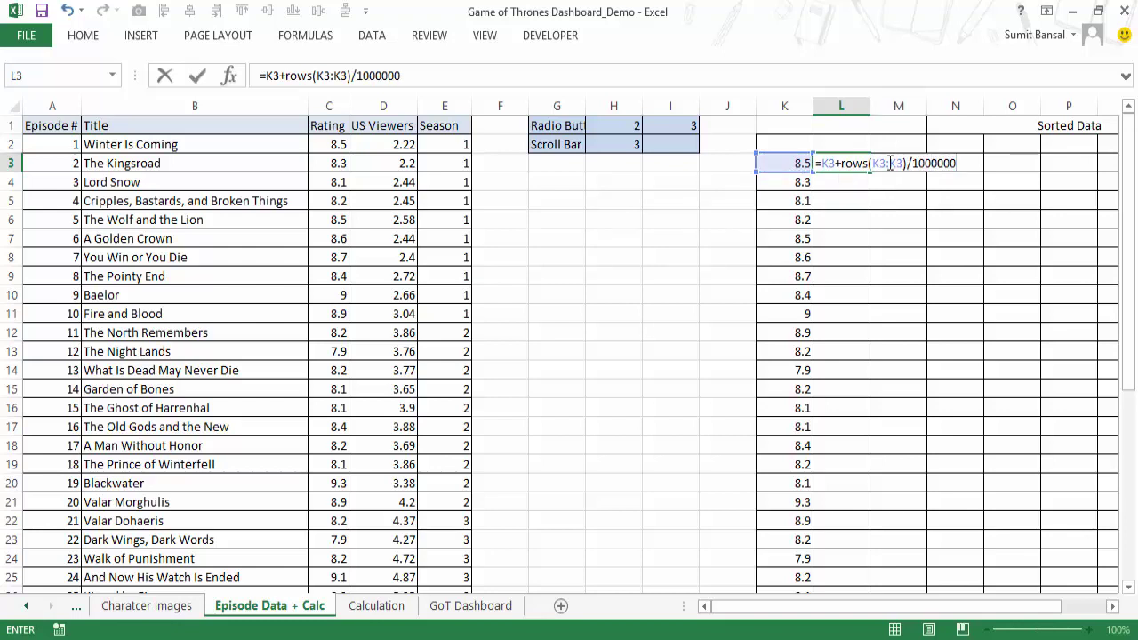
click(882, 163)
key(F4)
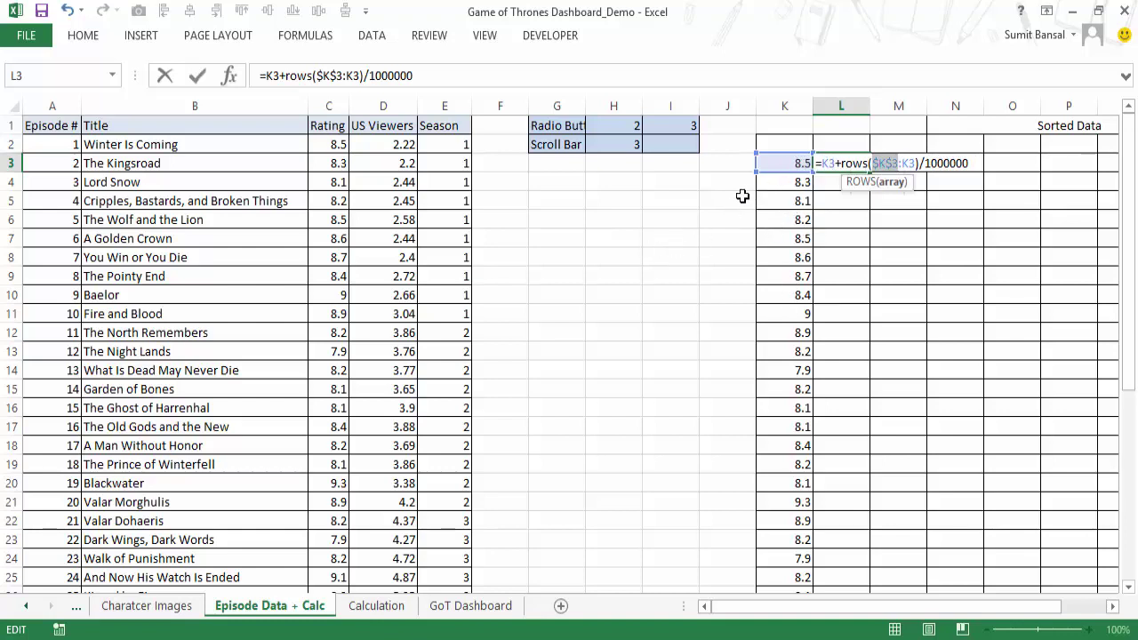
key(Return)
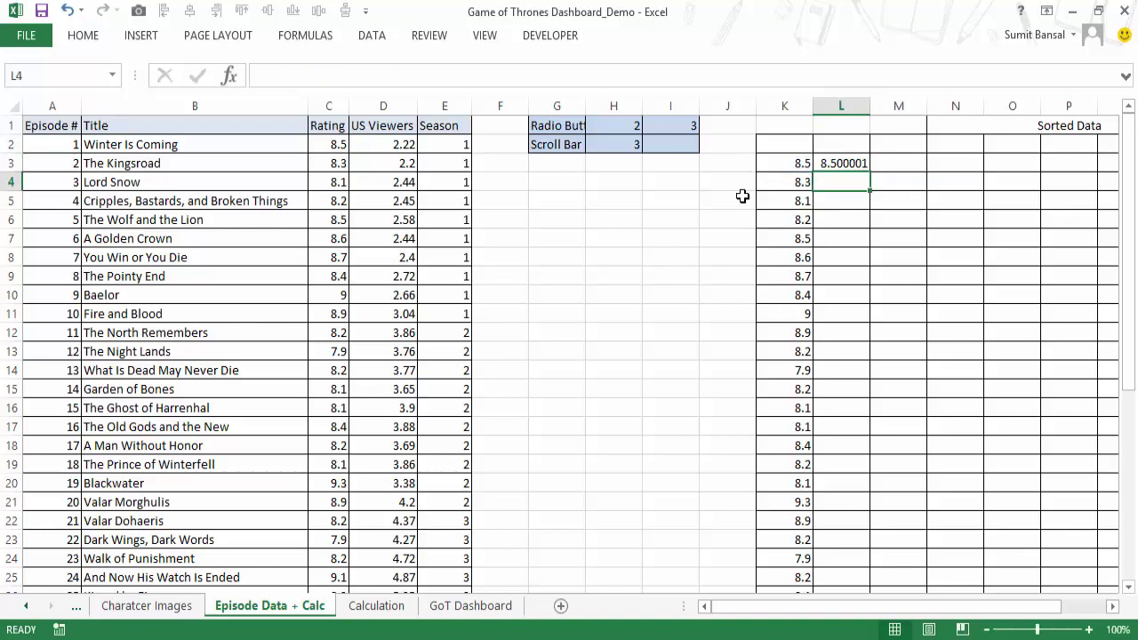
key(Up)
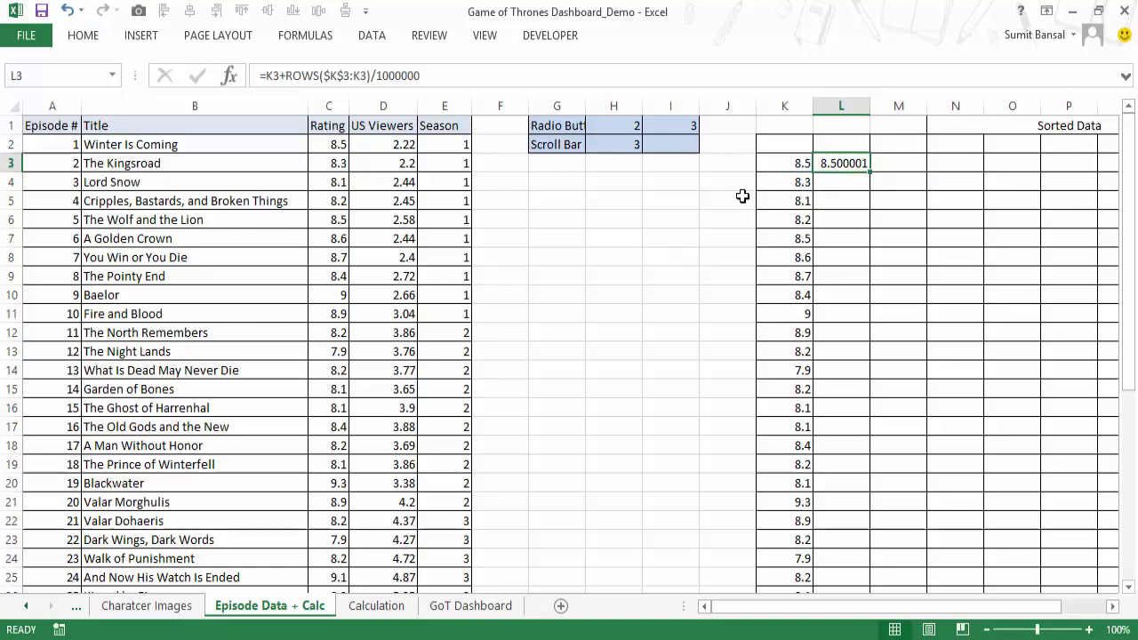
Copy the L3 formula down column L and check the copy in L7.
double_click(871, 174)
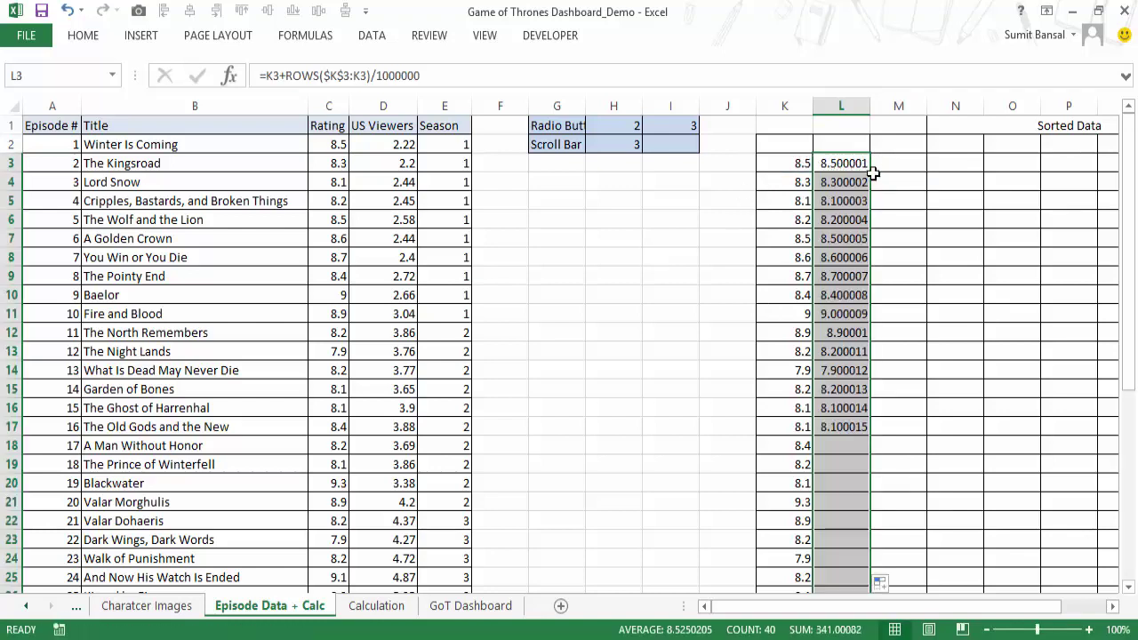
click(839, 238)
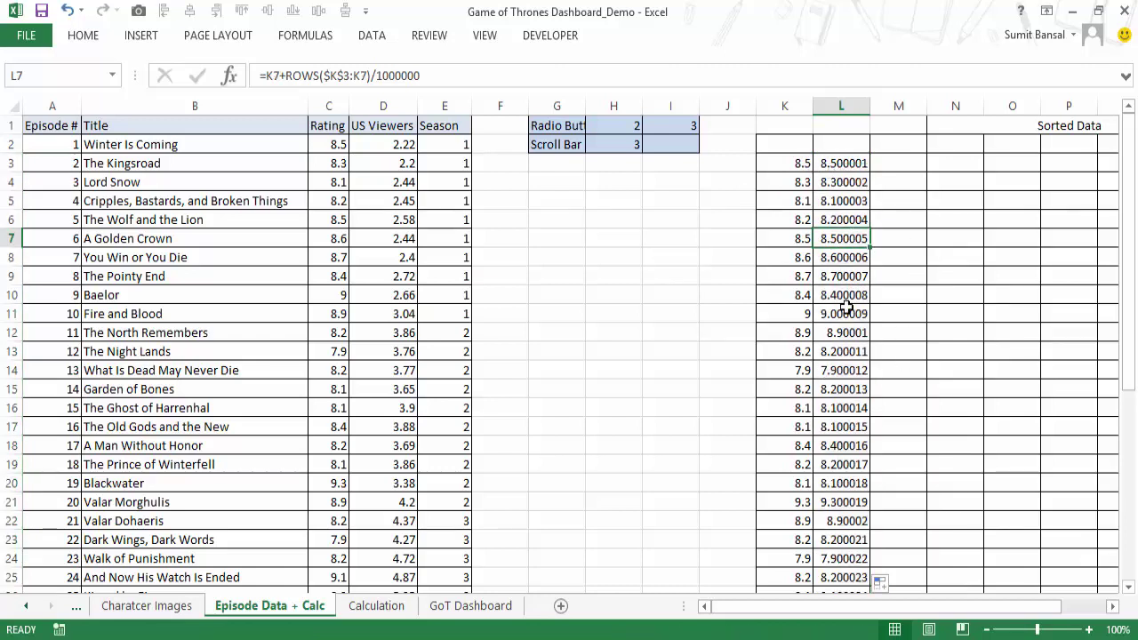
key(Up)
key(Up)
key(Up)
key(Up)
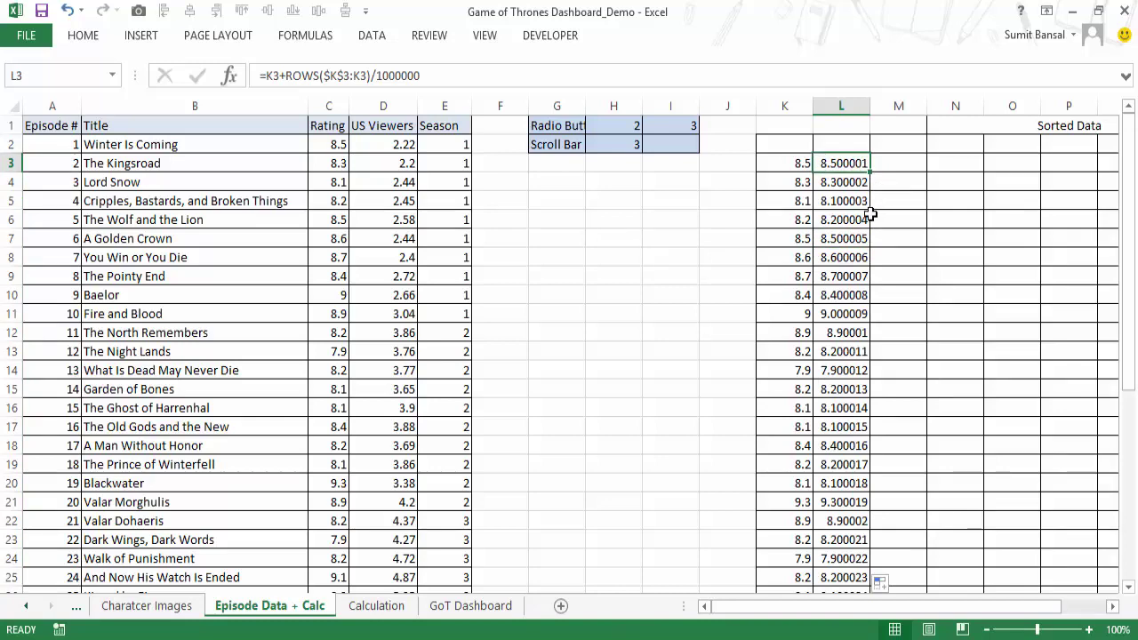
click(854, 238)
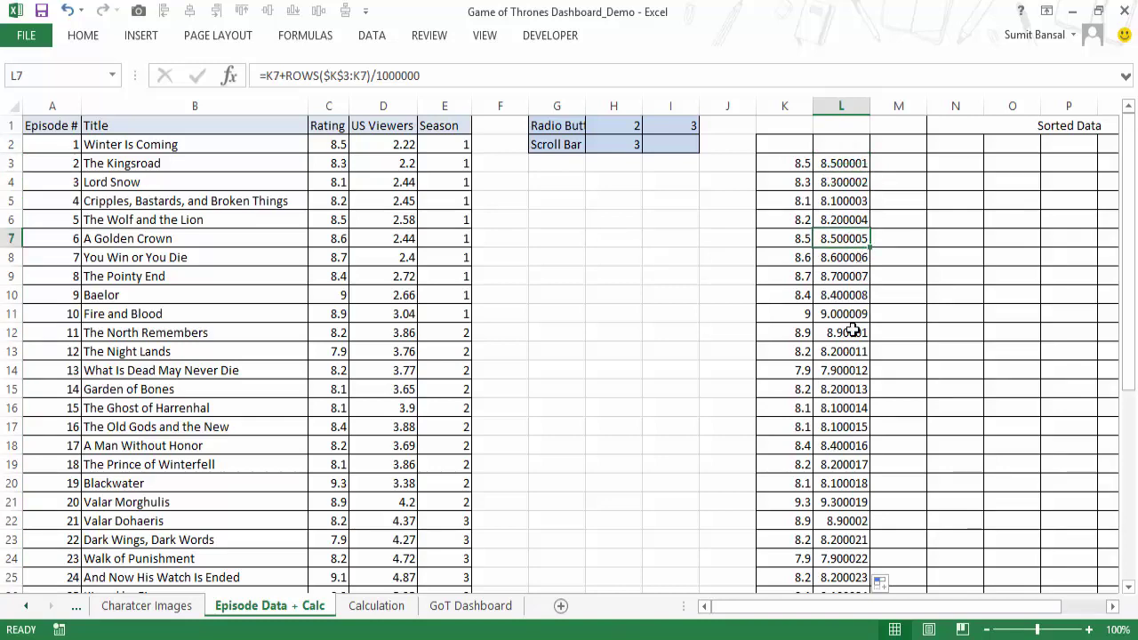
scroll(855, 480, down, 1)
scroll(856, 480, down, 1)
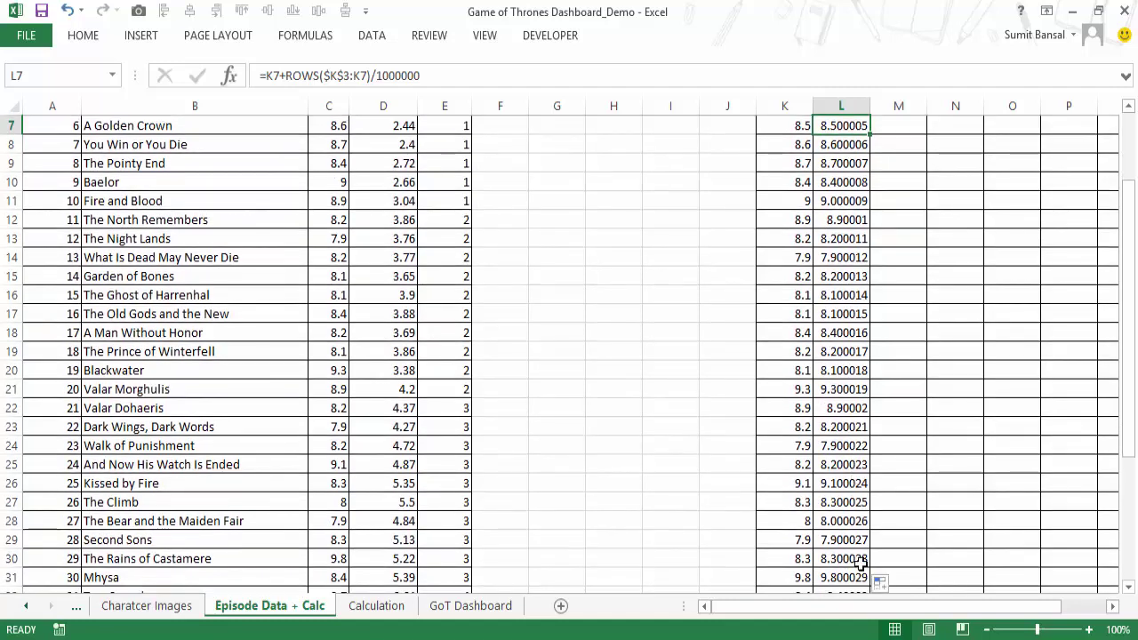
scroll(862, 551, up, 2)
click(878, 163)
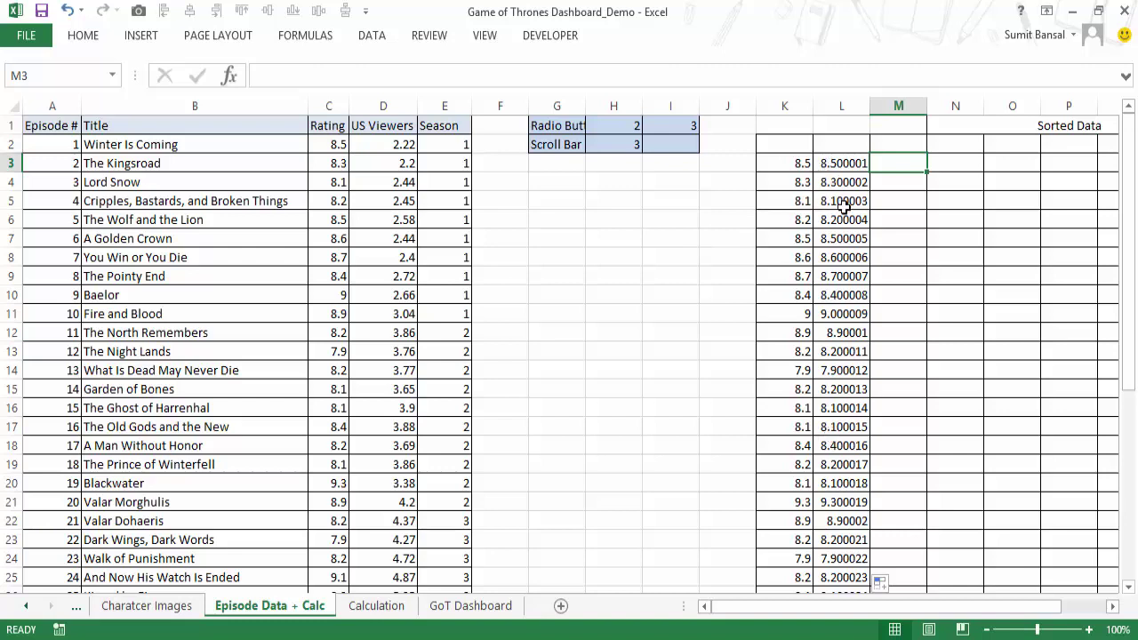
drag(613, 126, 622, 146)
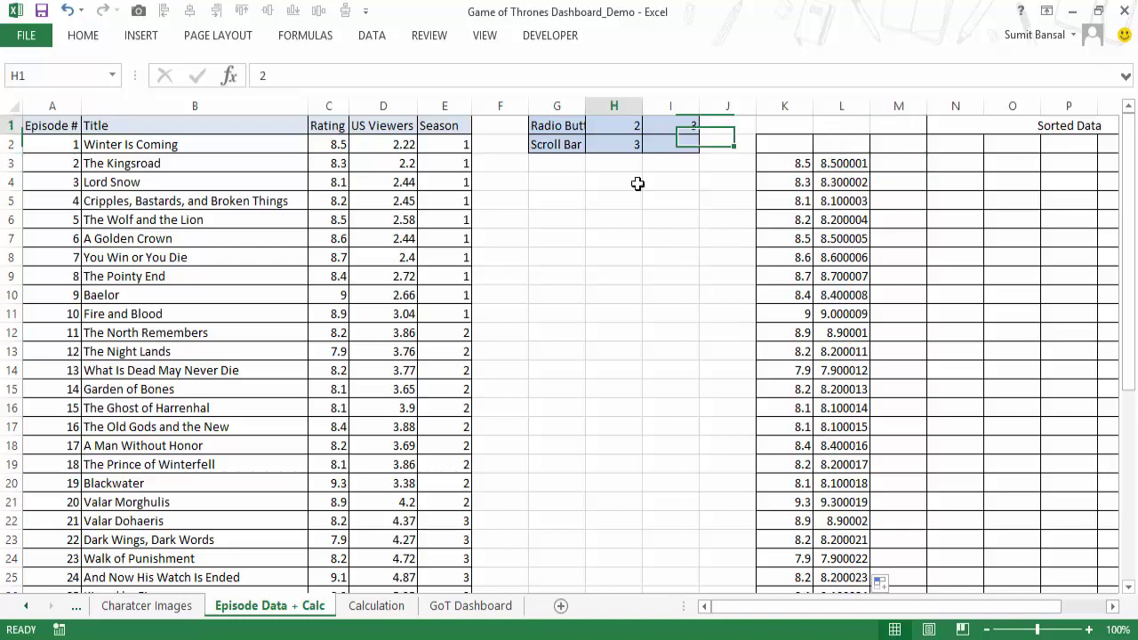
click(632, 125)
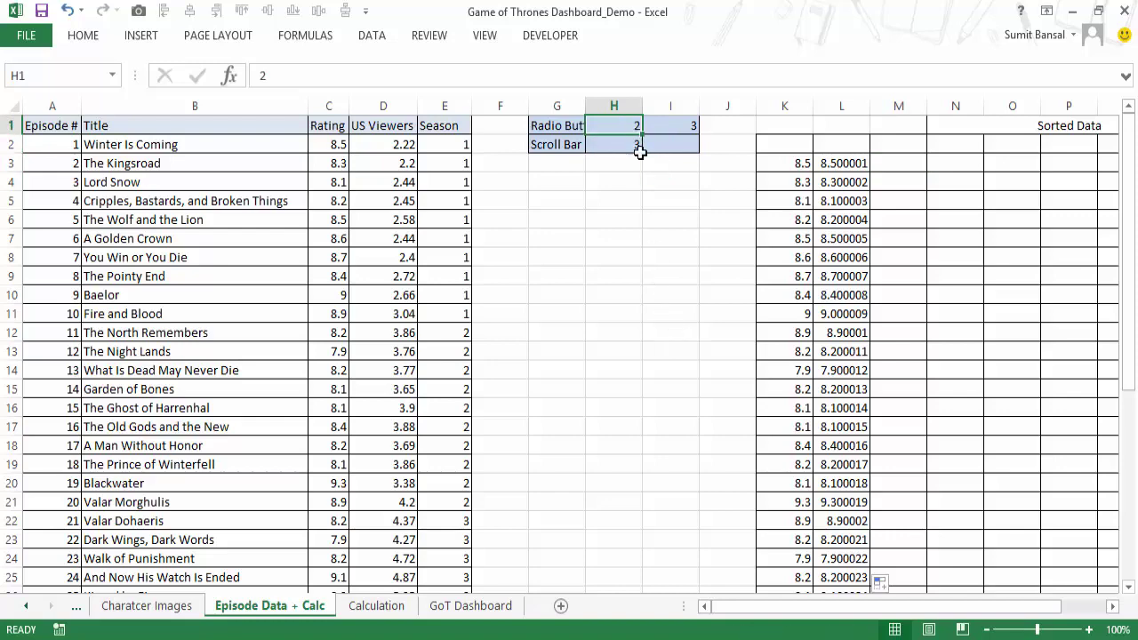
text(1)
key(Return)
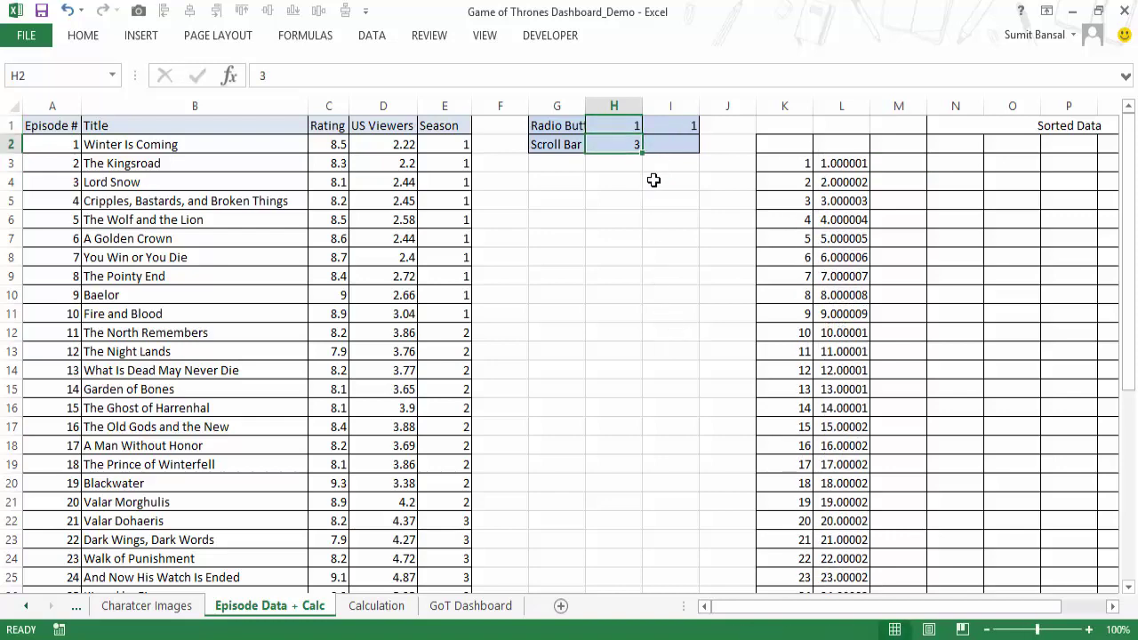
key(Up)
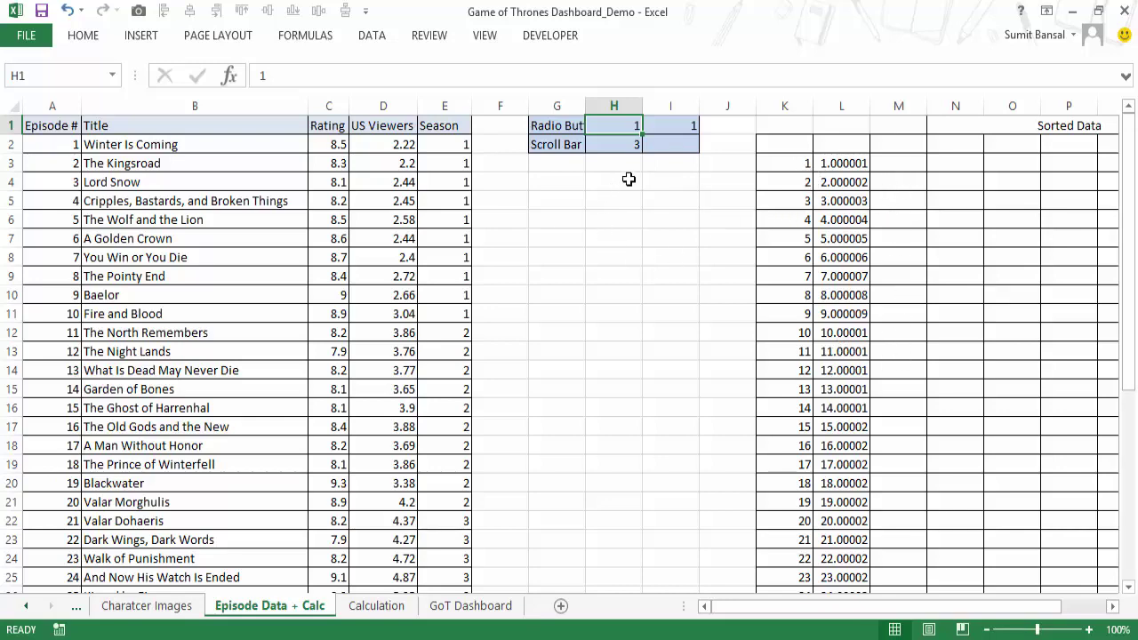
text(2)
key(ctrl+Return)
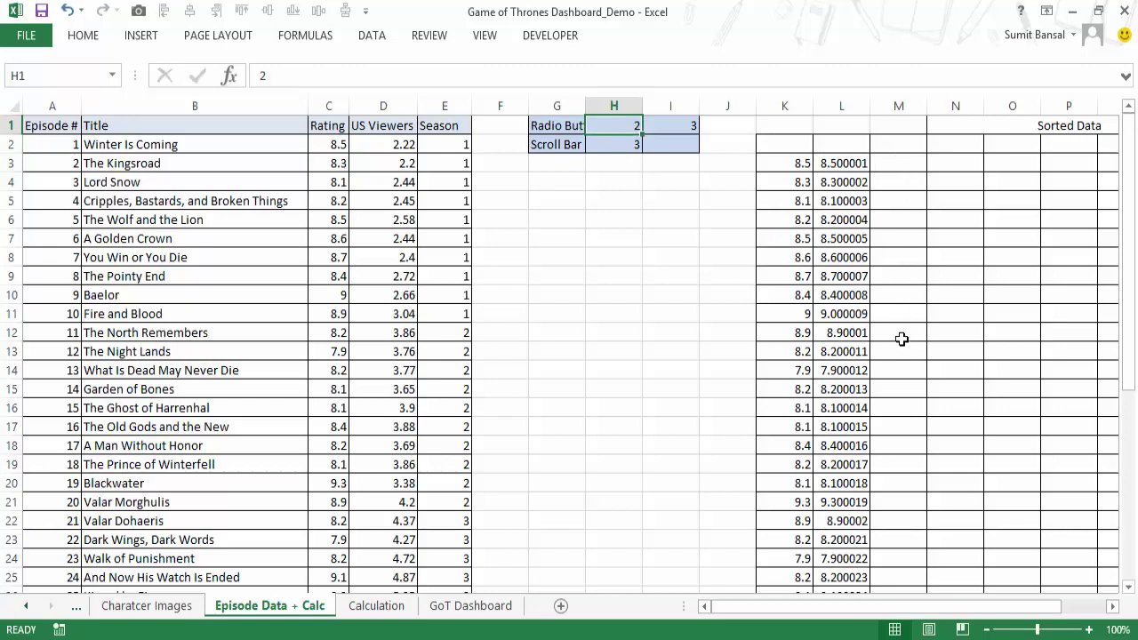
click(884, 163)
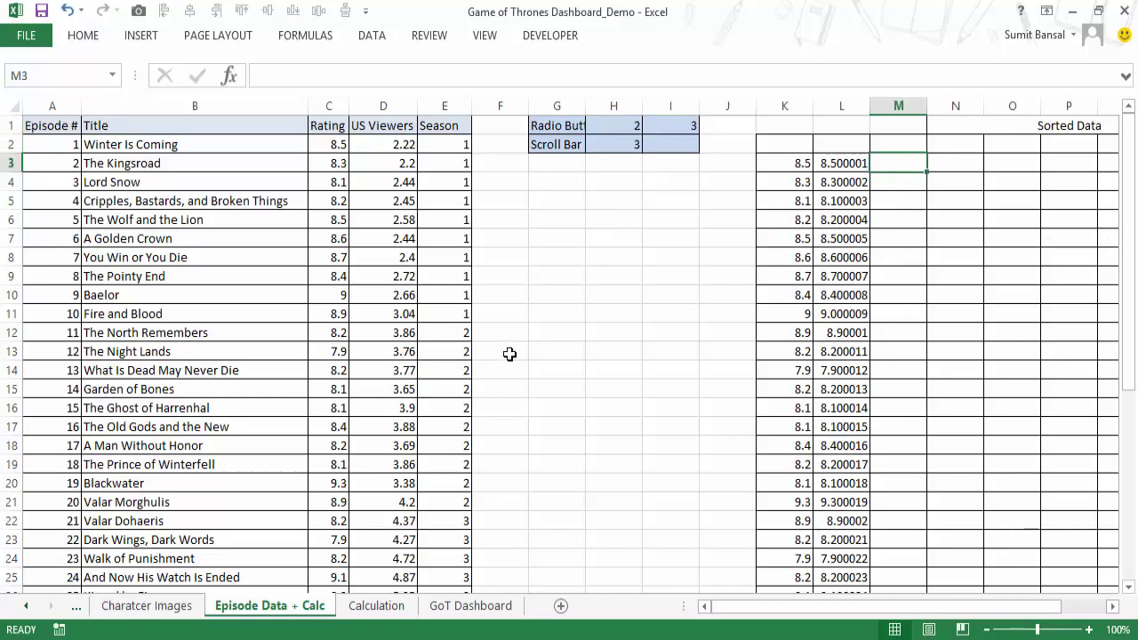
Begin M3's formula as IF($I$1=1, SMALL over $L$3:$L$42.
text(=IF()
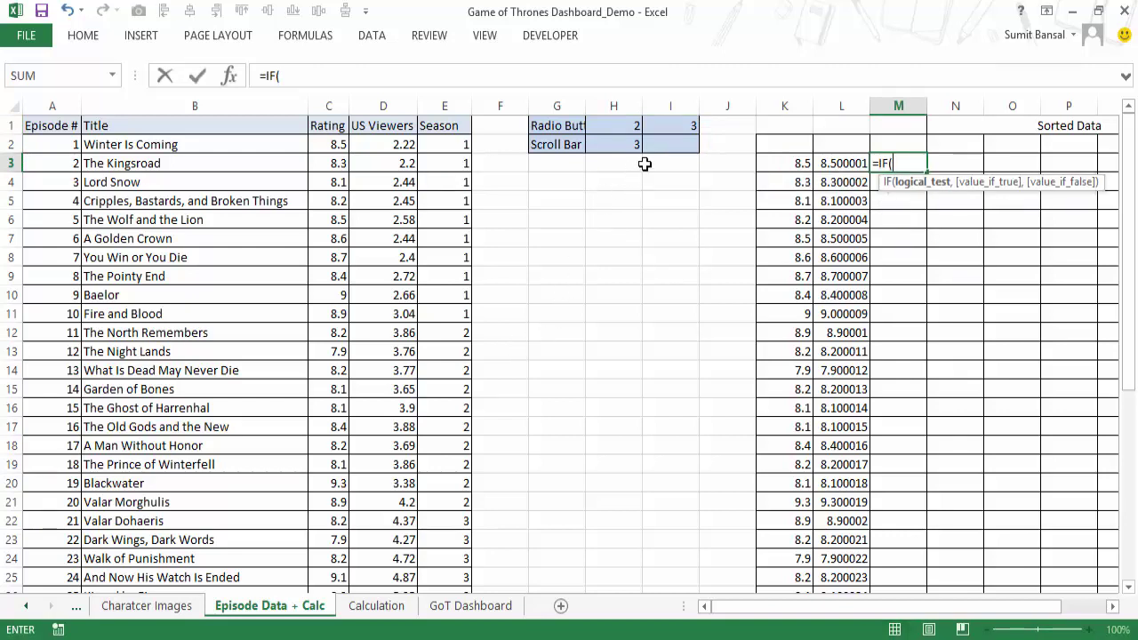
click(661, 127)
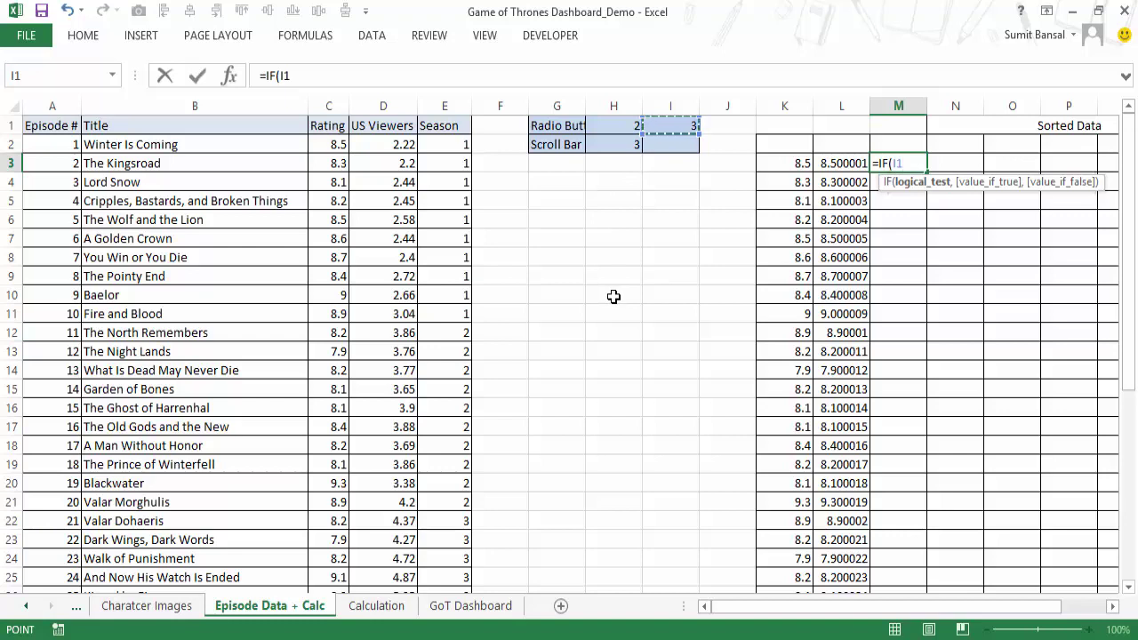
key(F4)
text(=1)
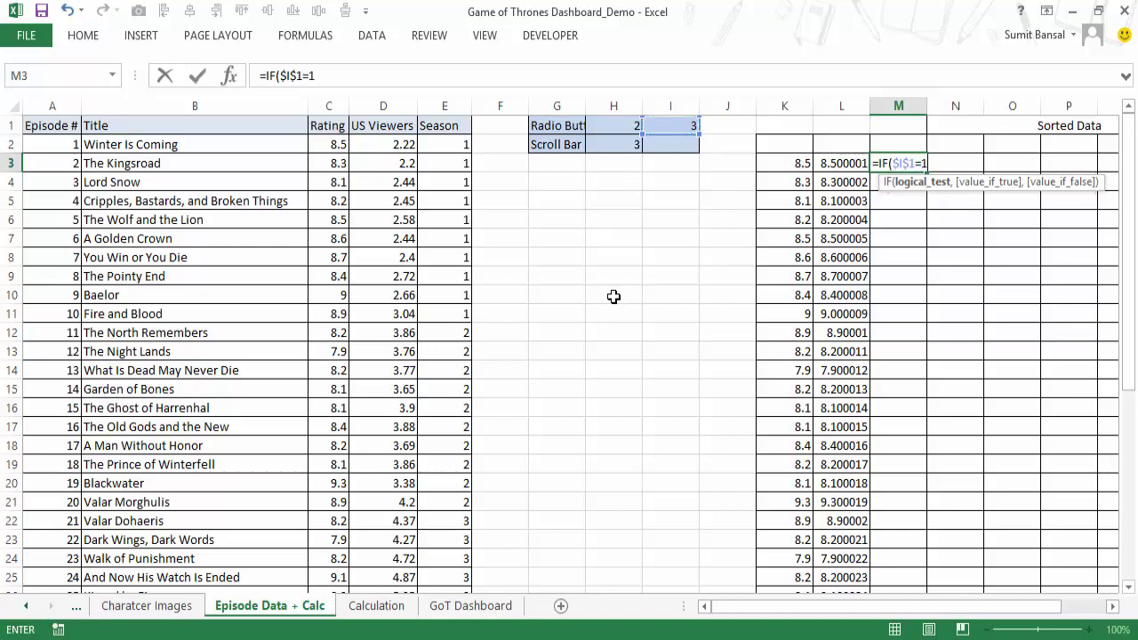
text(,)
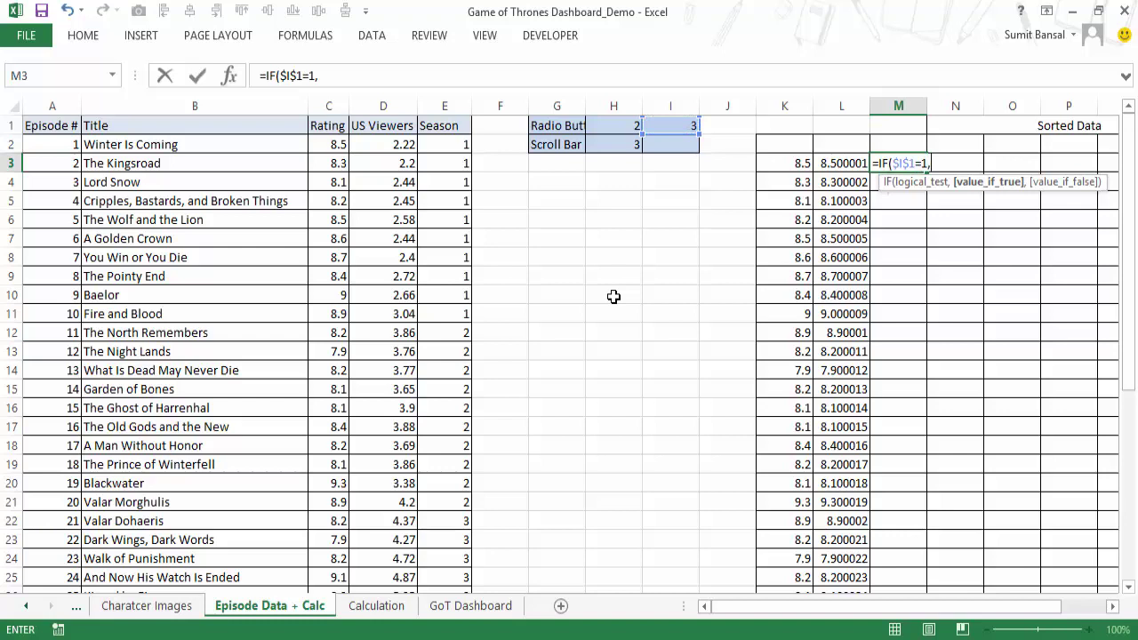
text(small)
key(Tab)
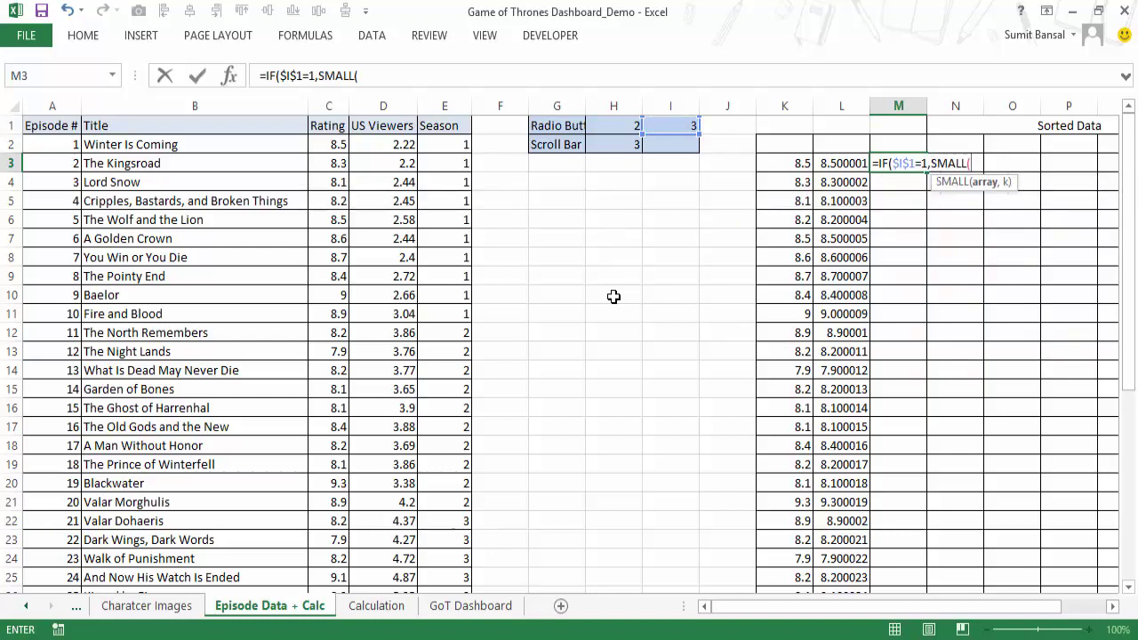
click(833, 160)
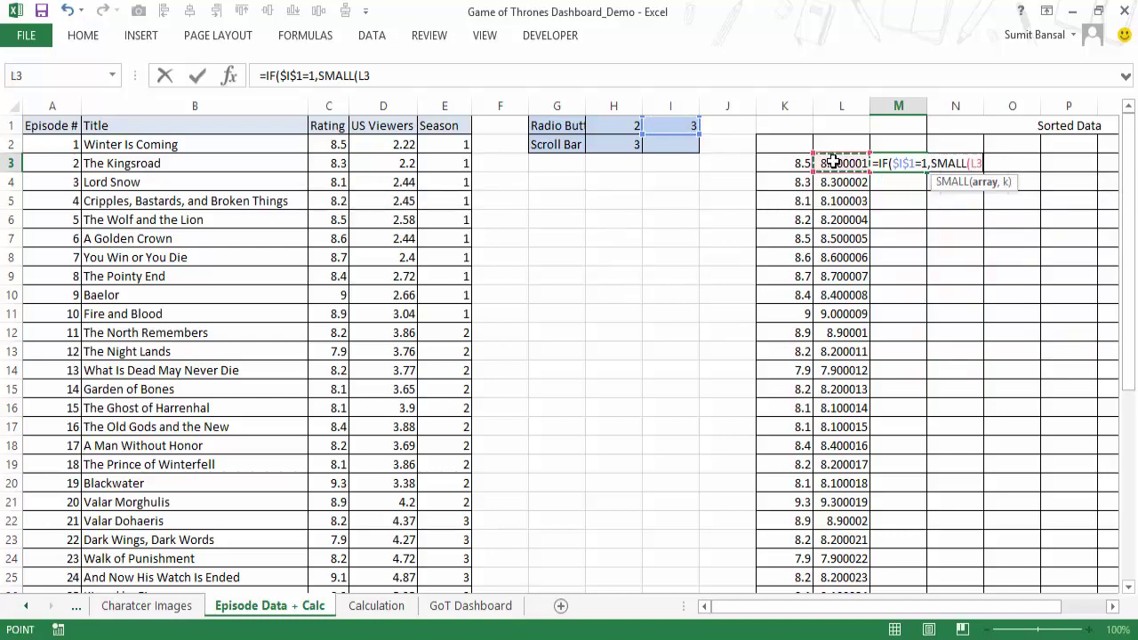
key(ctrl+shift+Down)
key(F4)
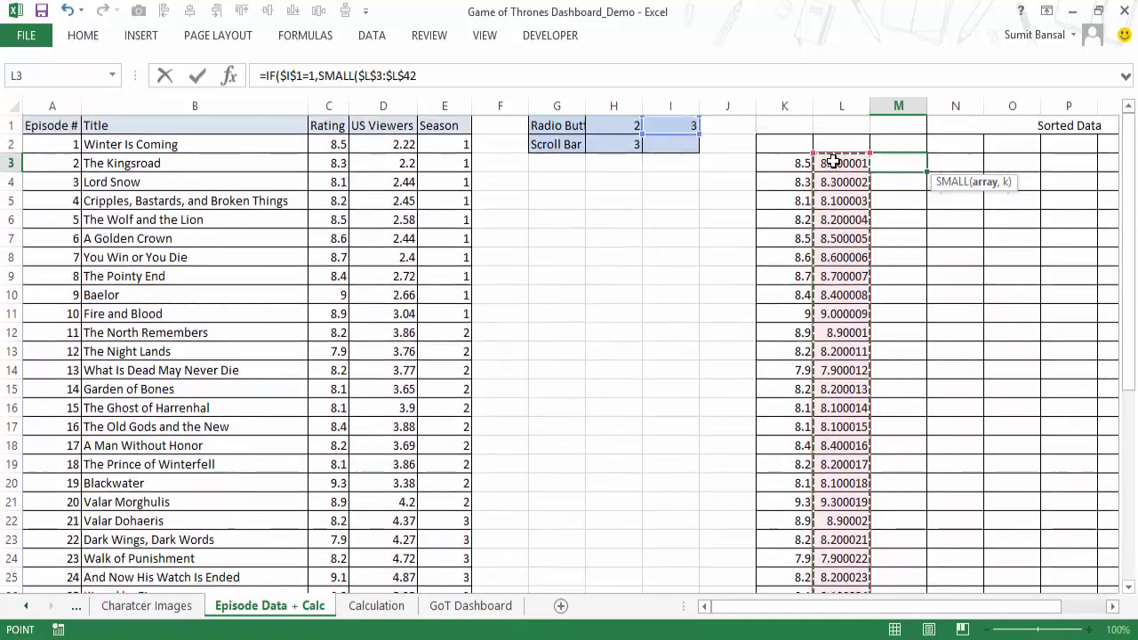
Add ROWS($L$3:L3) as the SMALL function's rank argument.
text(,row)
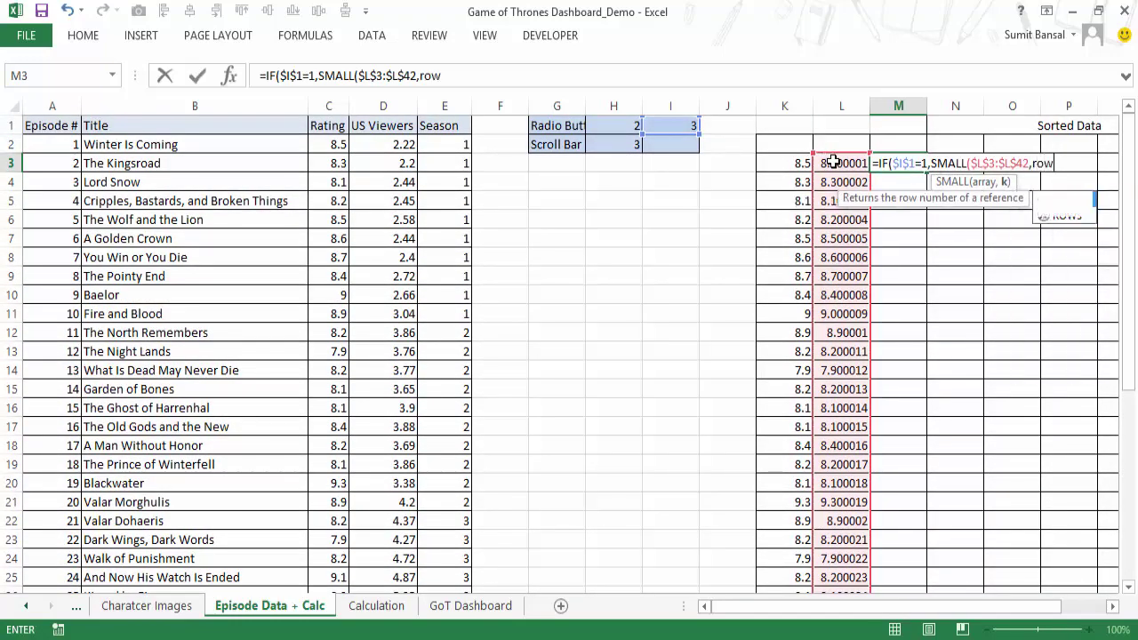
text(s()
click(833, 160)
key(F8)
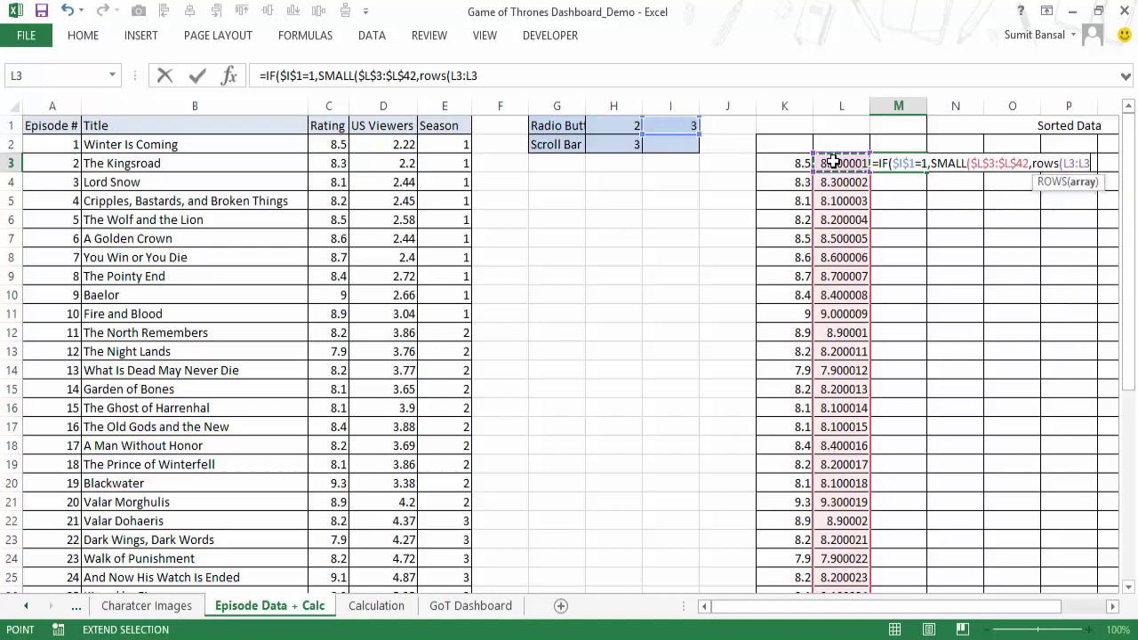
key(F2)
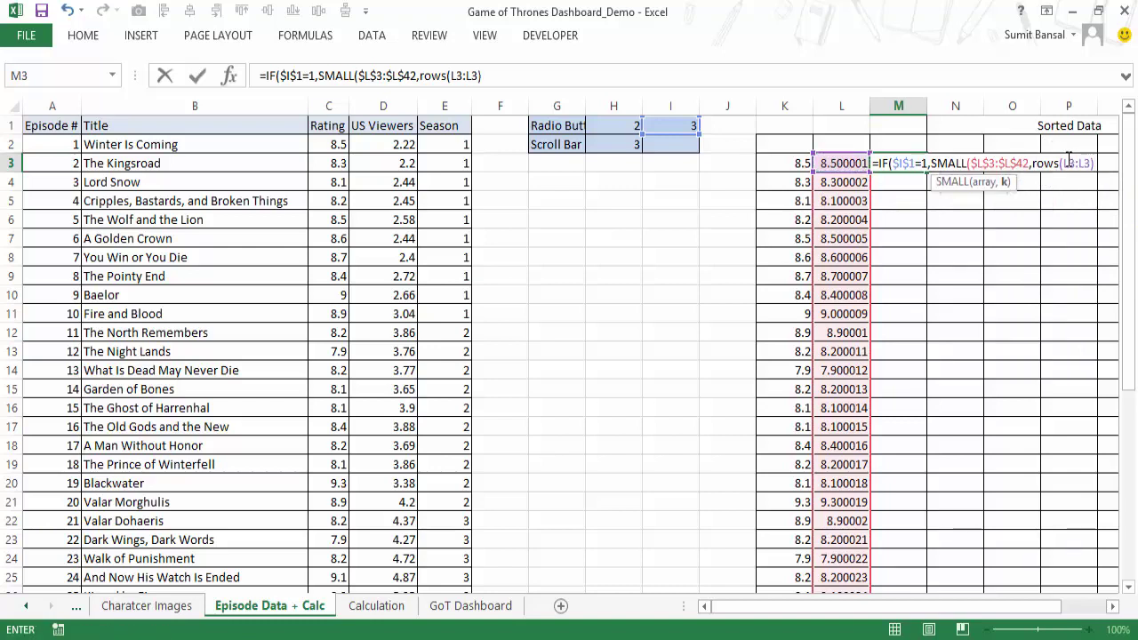
key(Left)
key(Left)
key(Left)
key(Left)
key(Left)
key(Left)
key(F4)
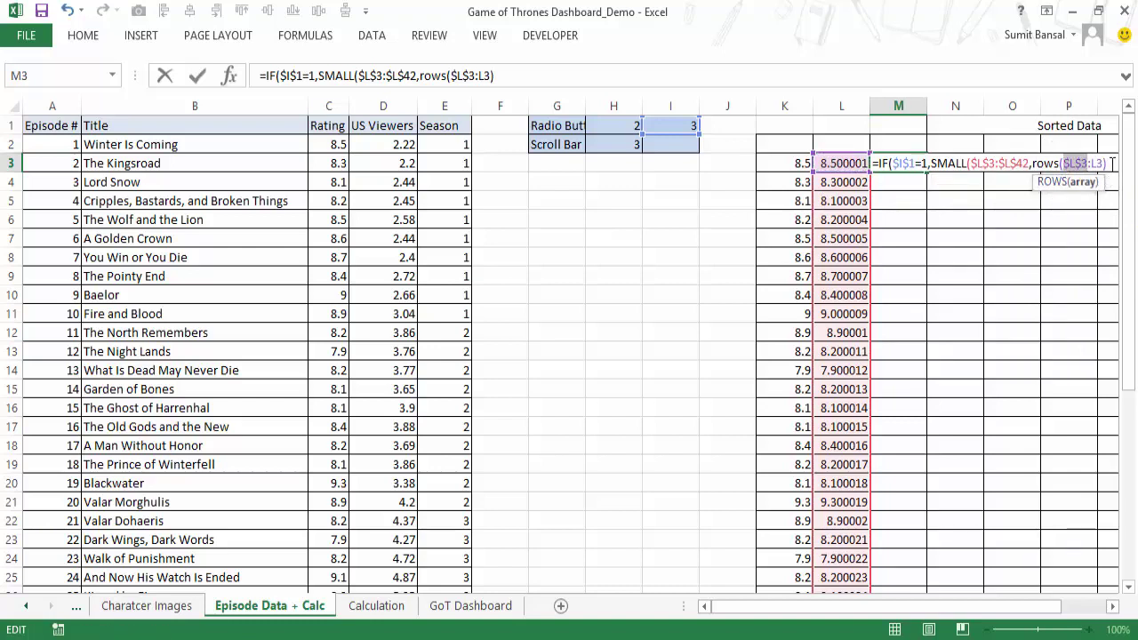
key(Left)
key(Left)
key(Left)
key(Left)
key(Left)
key(Left)
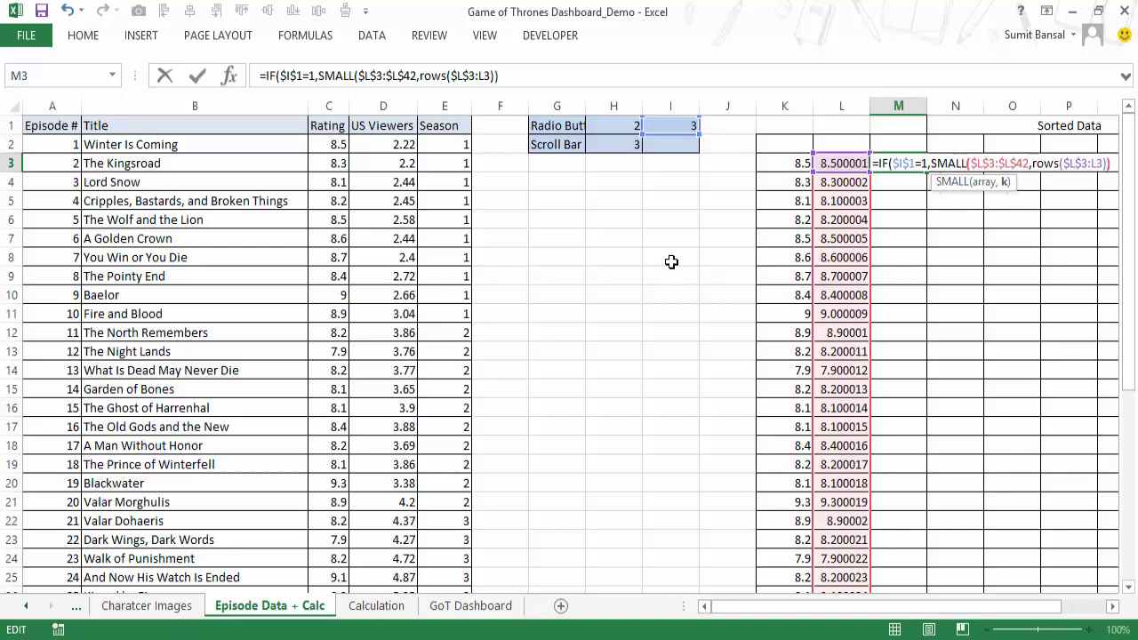
Add the otherwise branch as LARGE over $L$3:$L$42.
text(,)
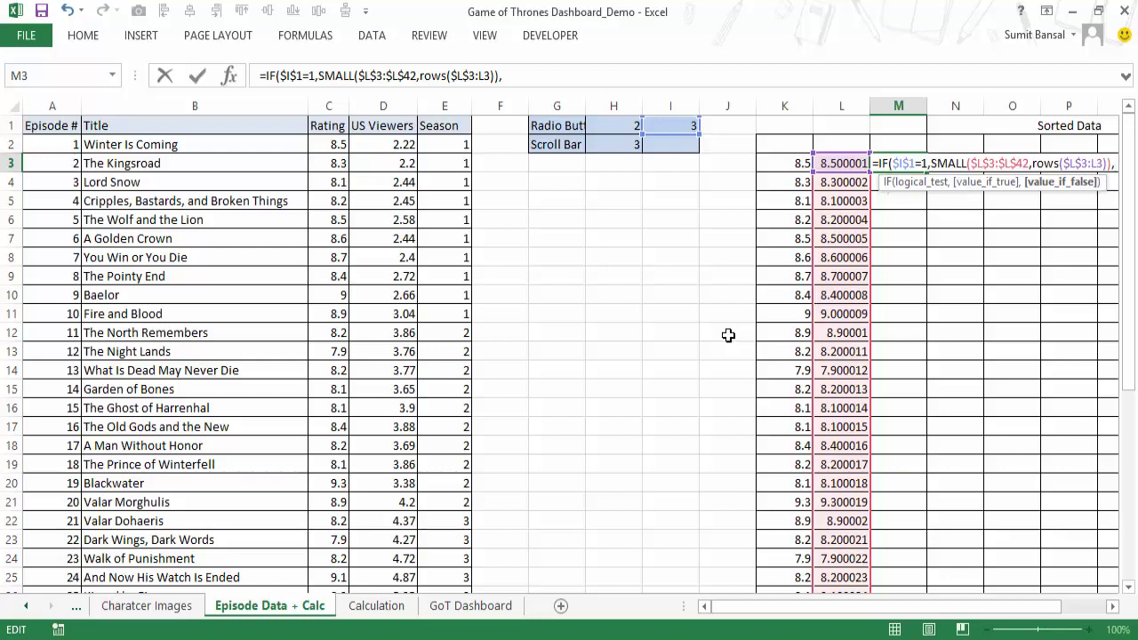
text(large)
key(Tab)
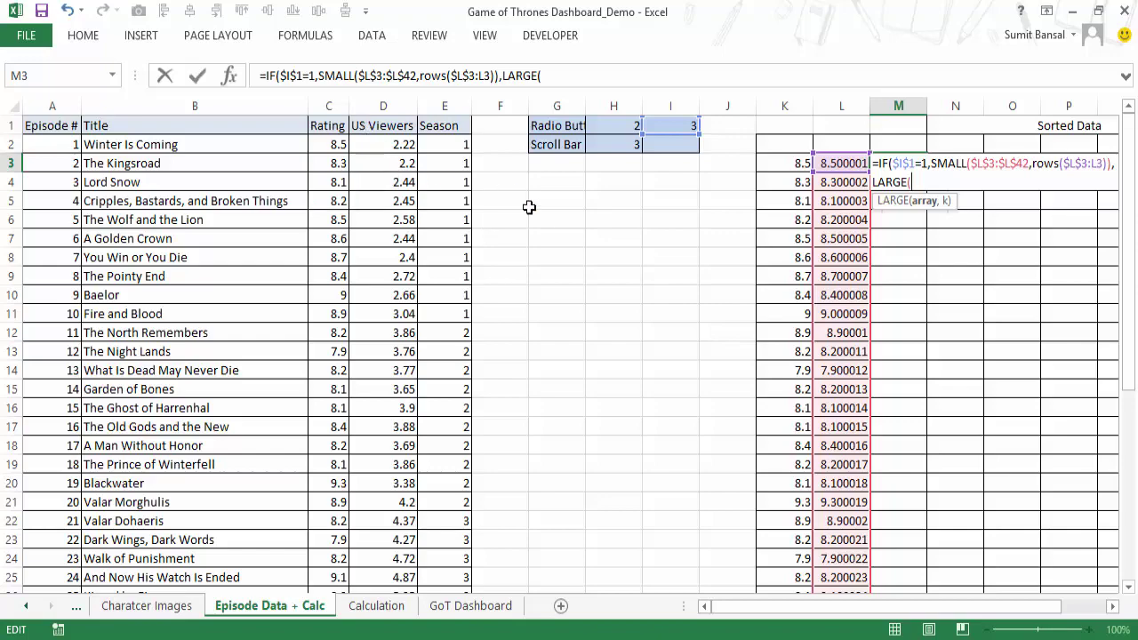
click(831, 163)
key(ctrl+shift+Down)
key(F4)
scroll(831, 164, up, 6)
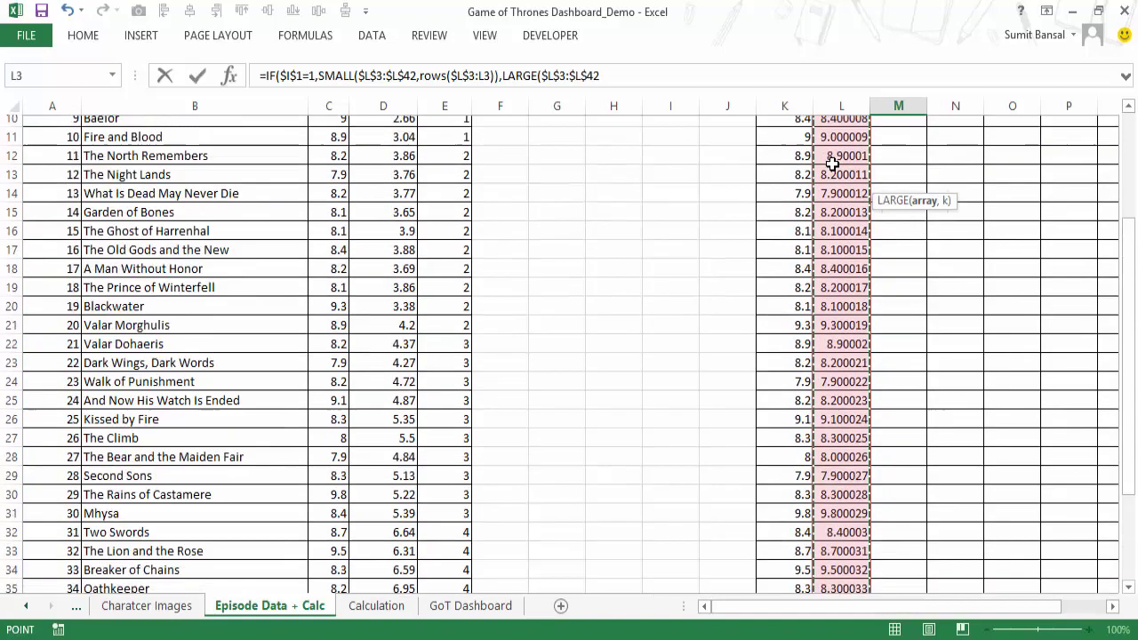
Give LARGE the ROWS($L$3:L3) rank, commit M3, and fill it down to M42.
text(,rows)
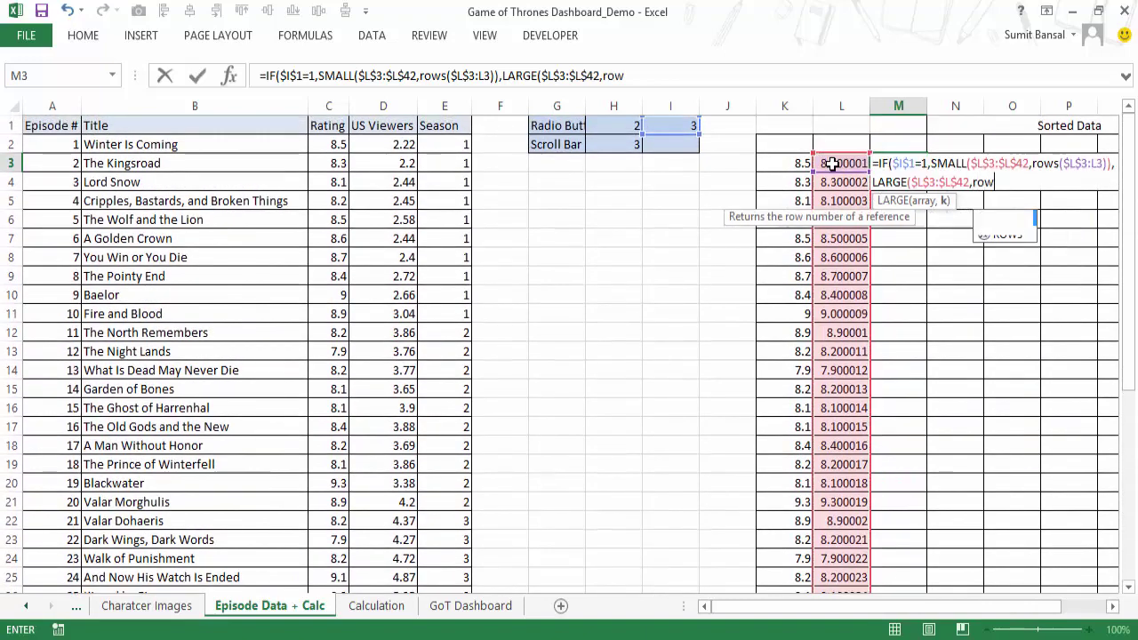
text(()
click(831, 163)
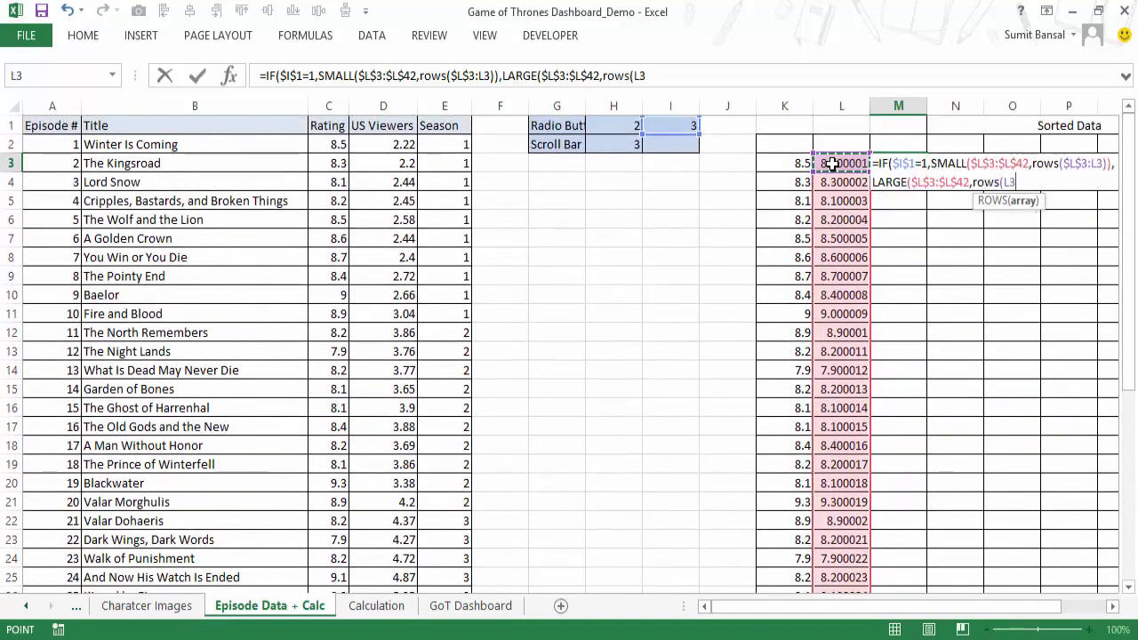
key(F8)
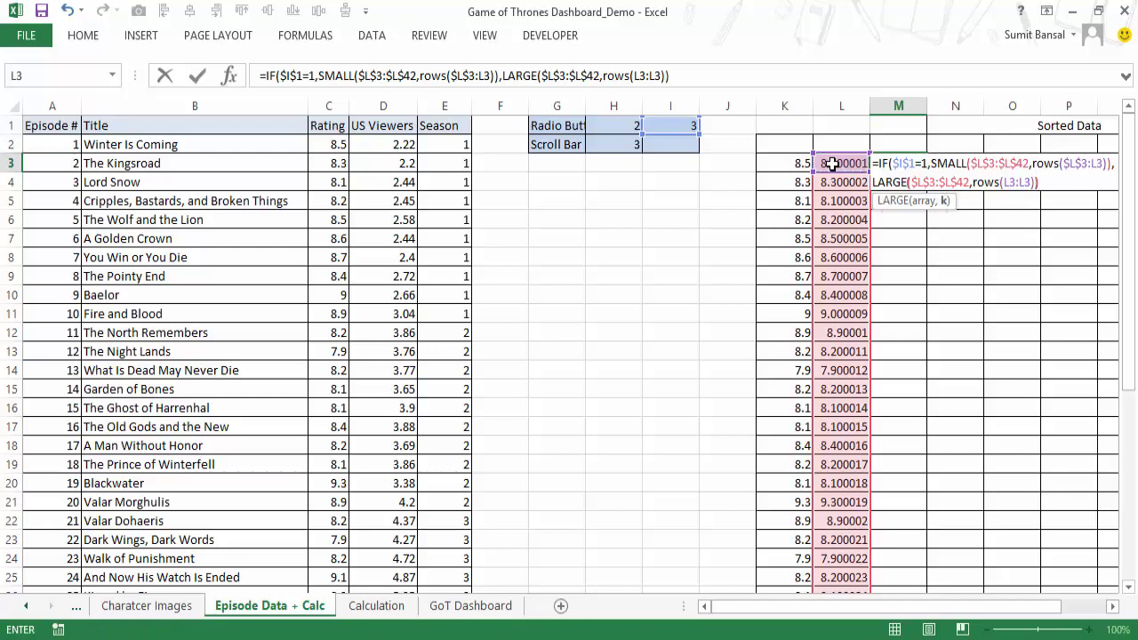
text())
click(1010, 182)
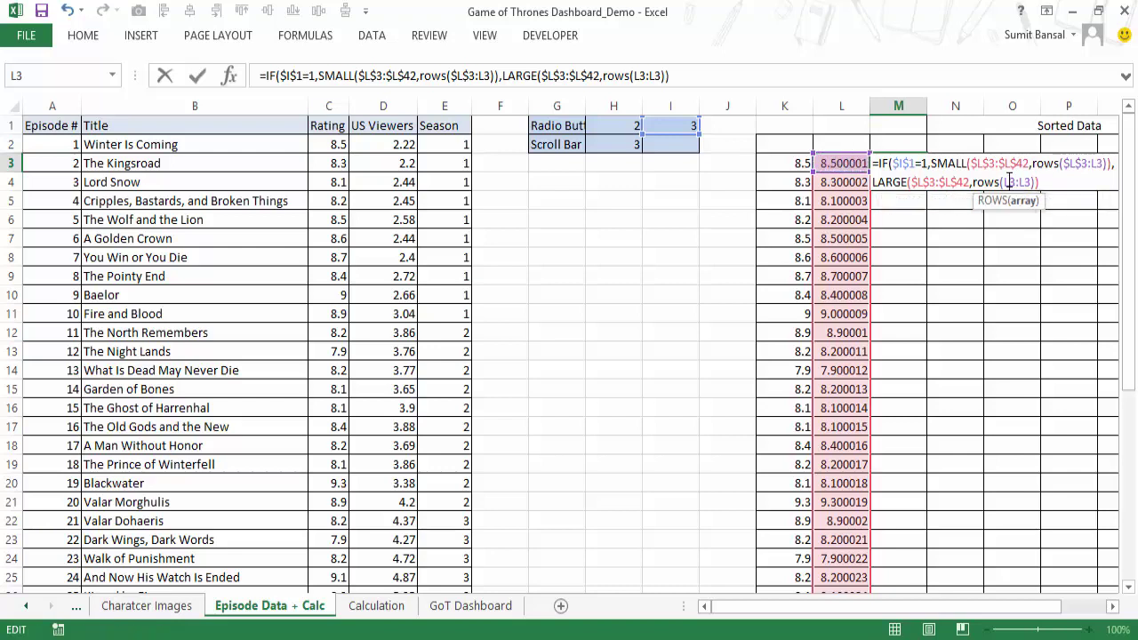
key(F4)
click(1058, 178)
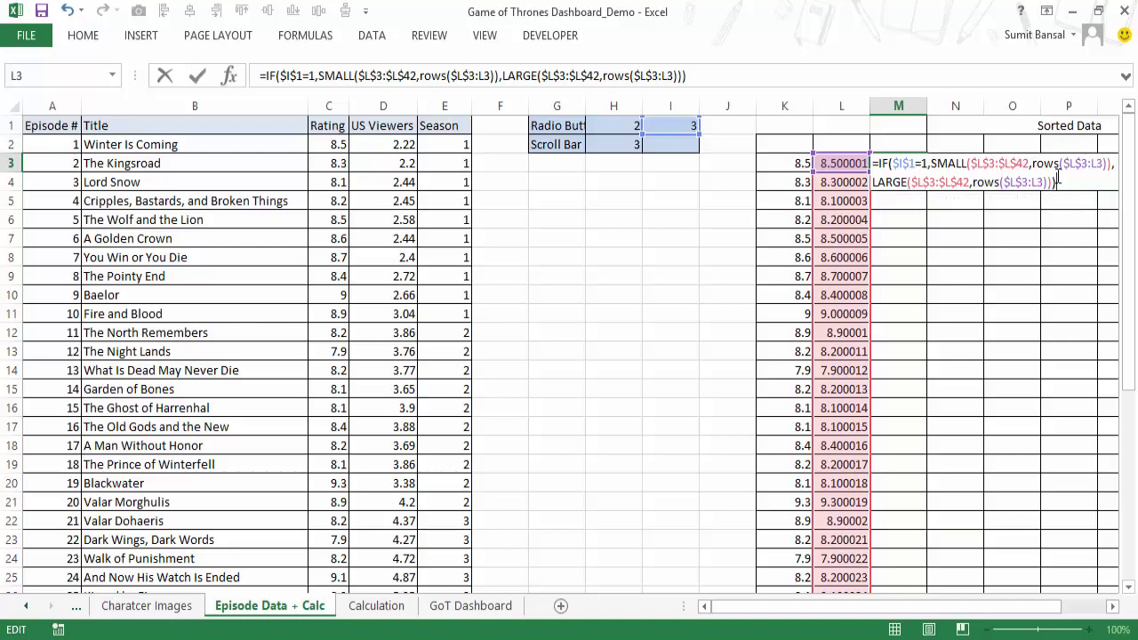
key(ctrl+Return)
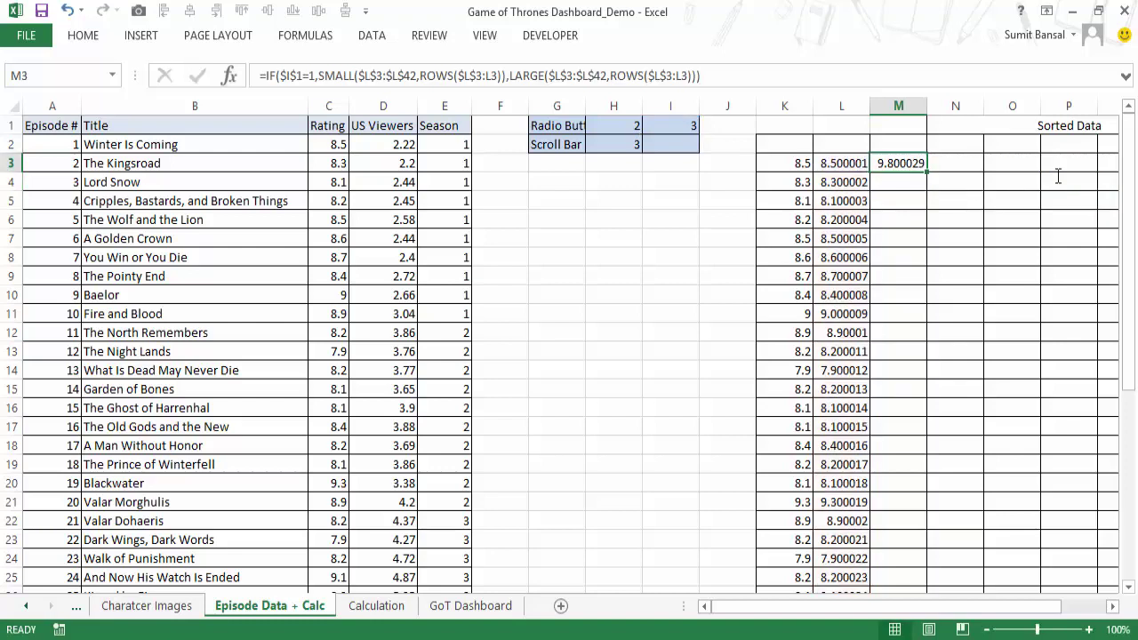
double_click(927, 172)
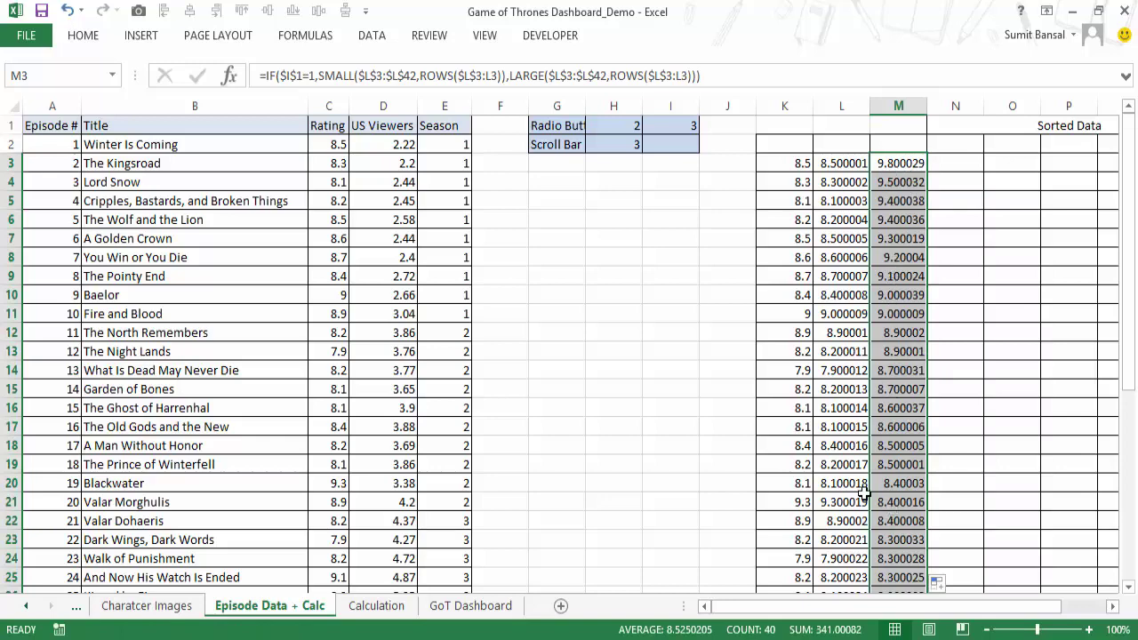
click(605, 125)
text(1)
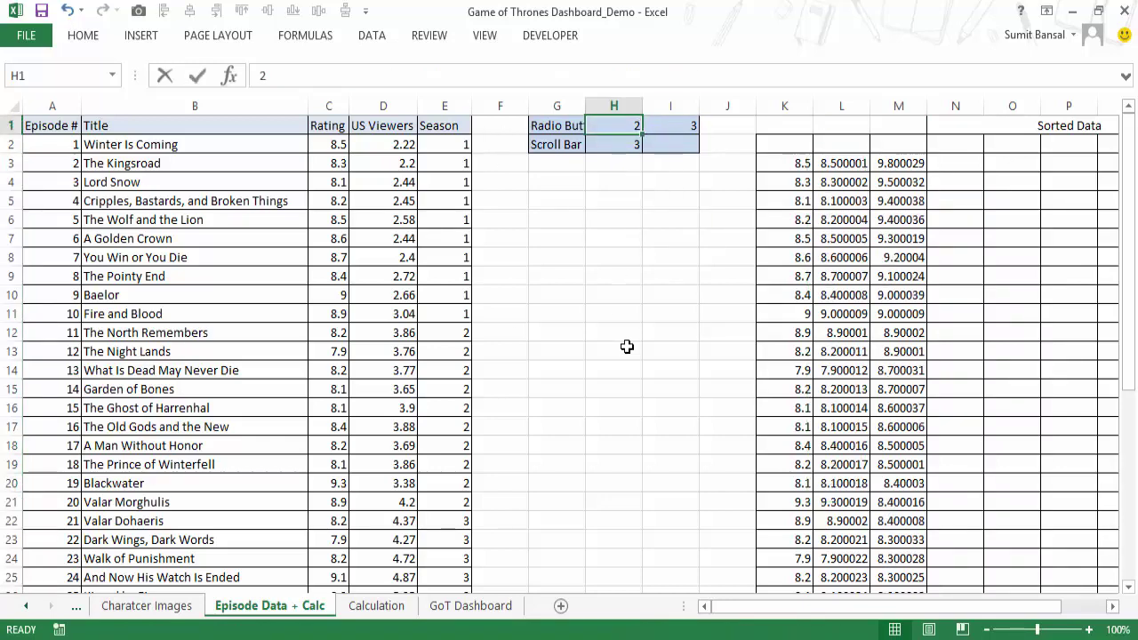
key(Return)
key(Up)
Enter =MATCH(M3,$L$3:$L$42,0) in N3 and fill it down to N42.
click(941, 163)
text(=matc)
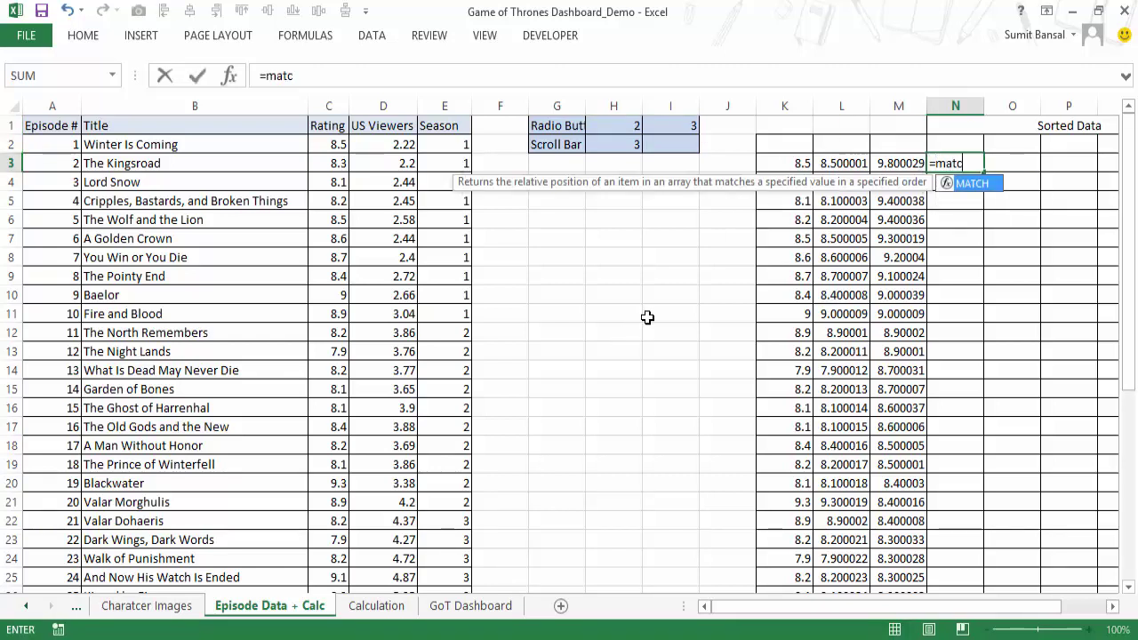
key(Tab)
key(Left)
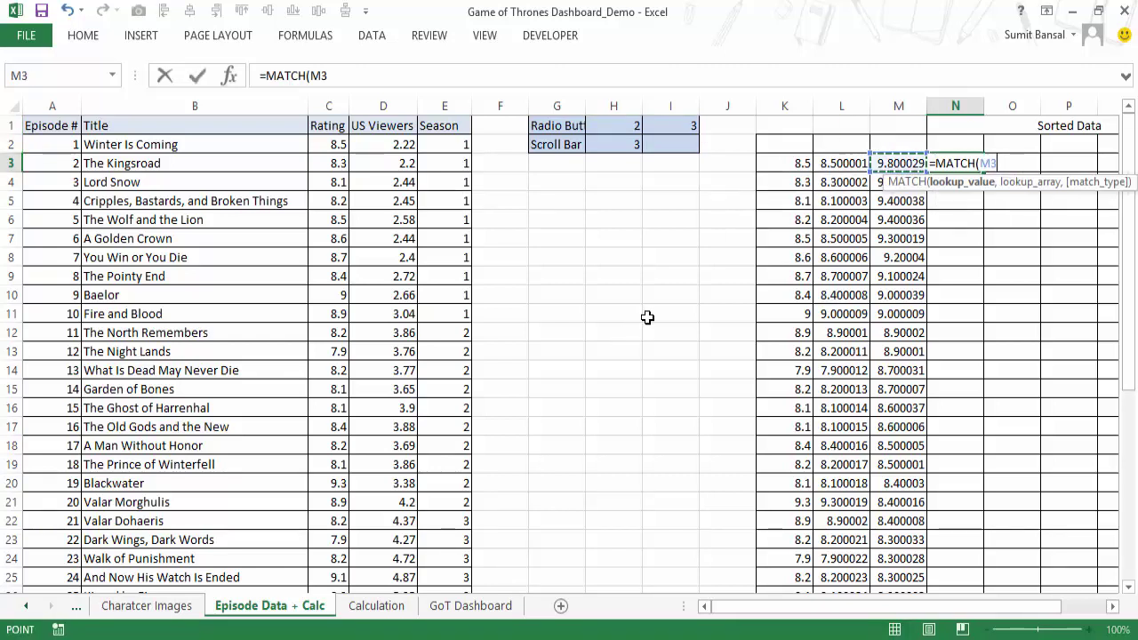
text(,)
key(Left)
key(Left)
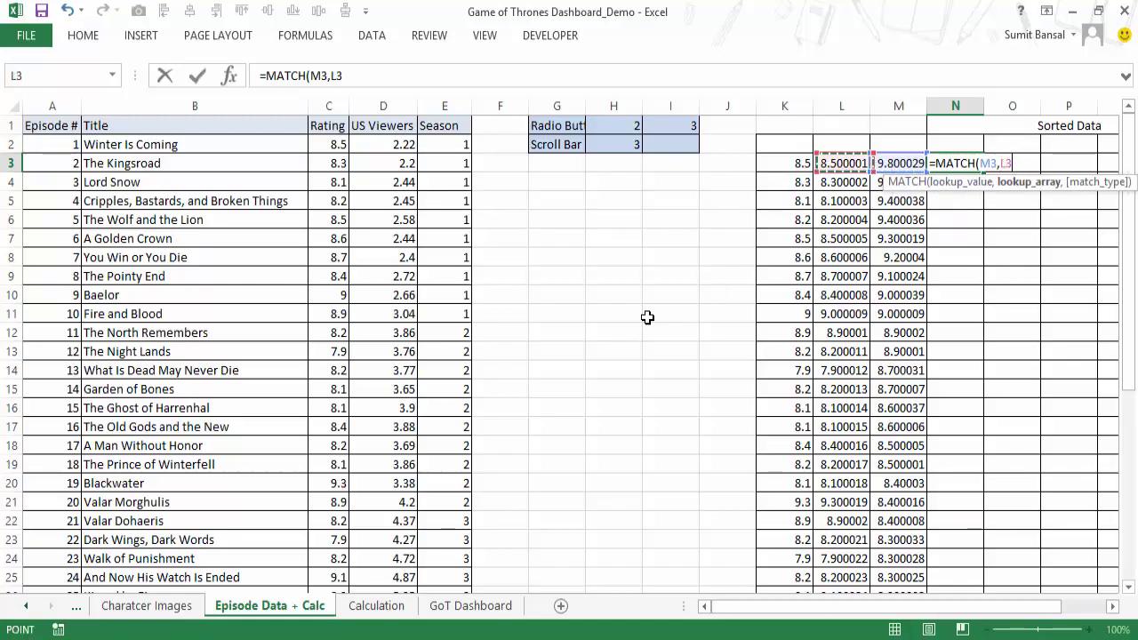
key(ctrl+shift+Down)
key(F4)
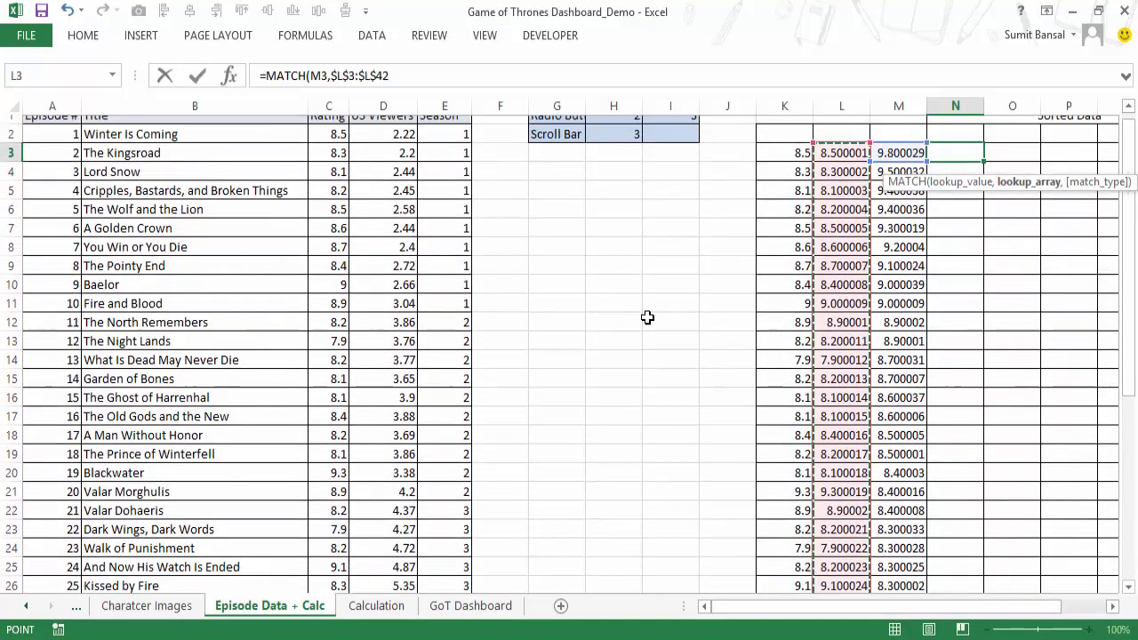
text(,0)
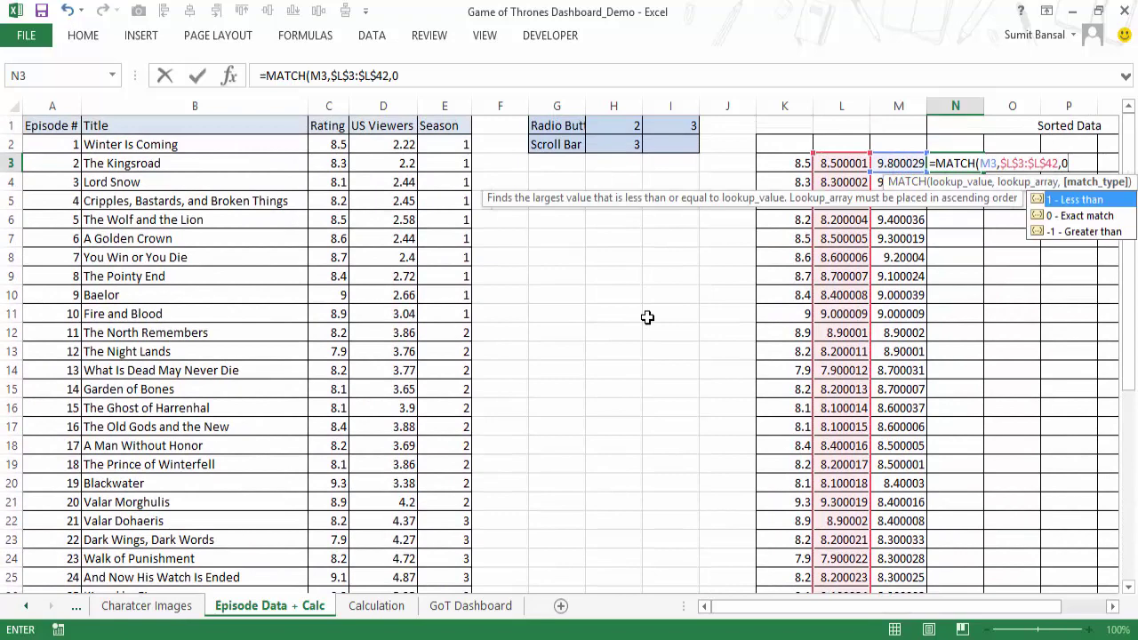
text())
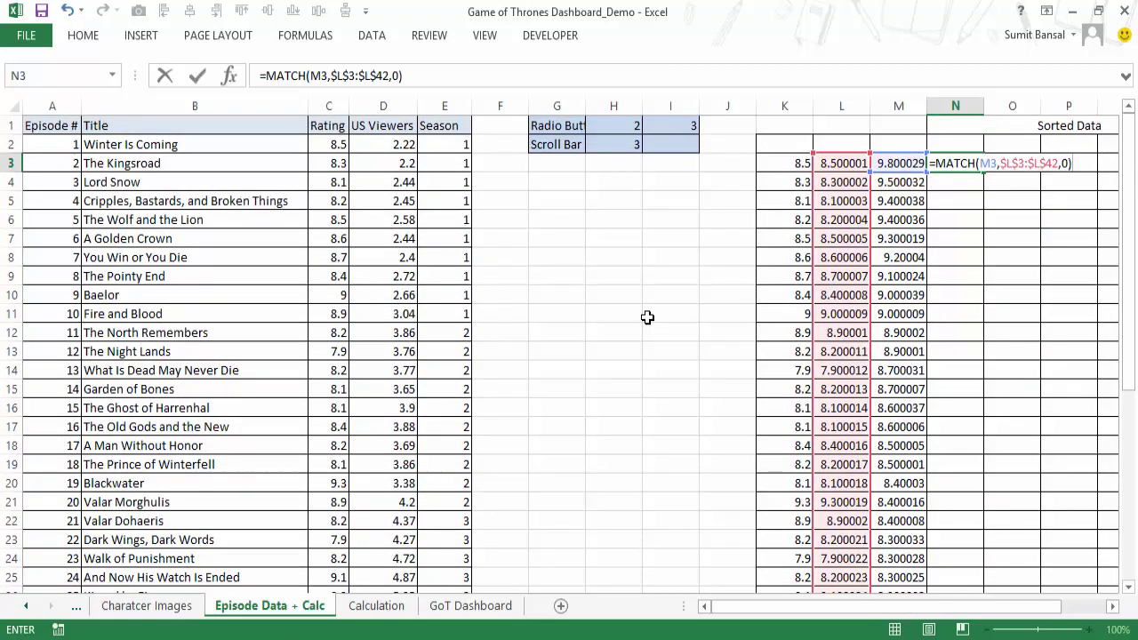
key(ctrl+Return)
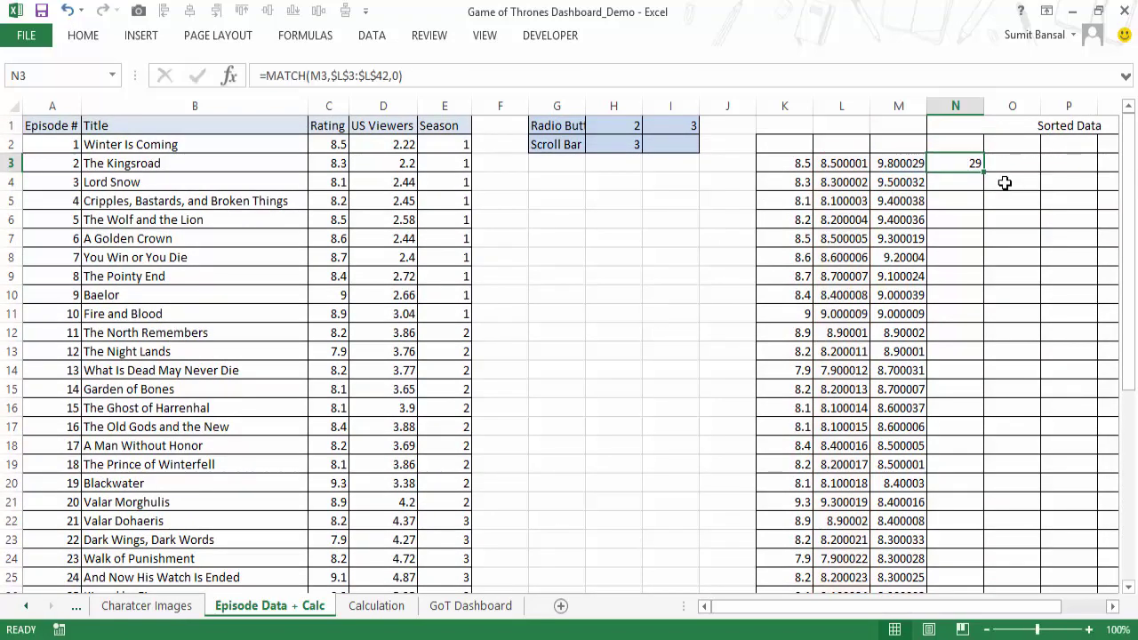
double_click(984, 171)
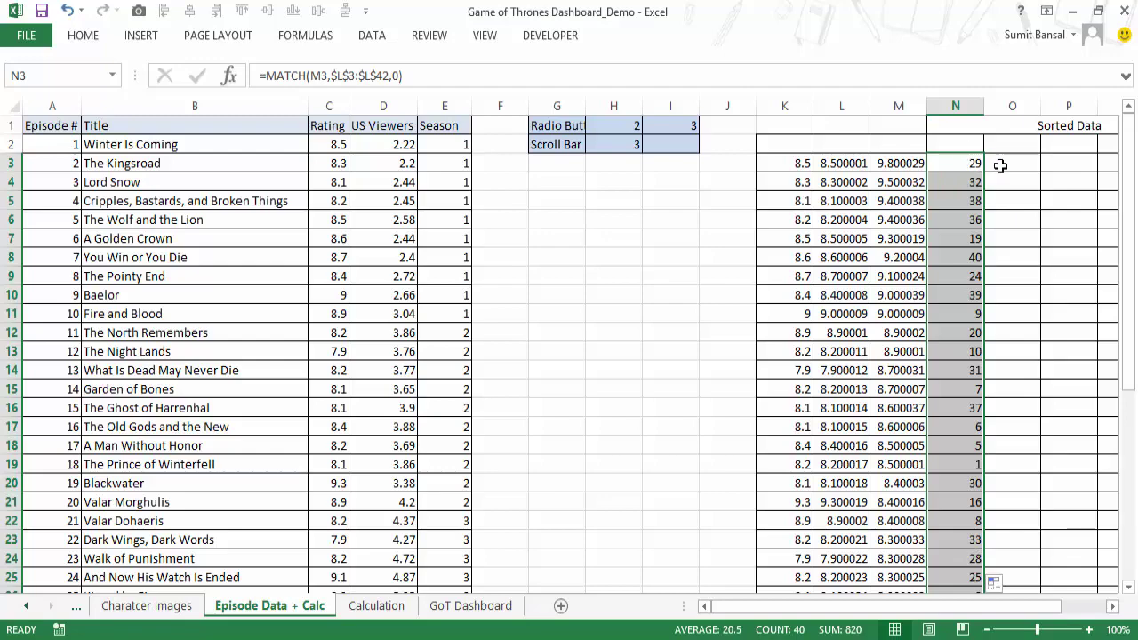
Highlight episode 29's row to verify the MATCH result of 29.
scroll(71, 538, down, 2)
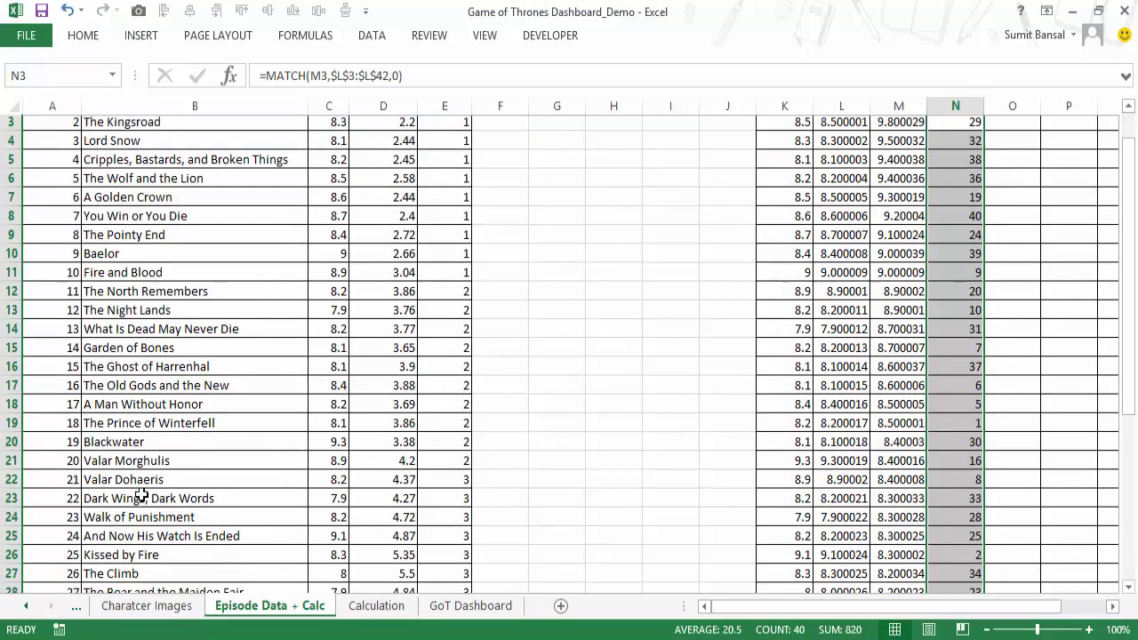
drag(65, 560, 449, 558)
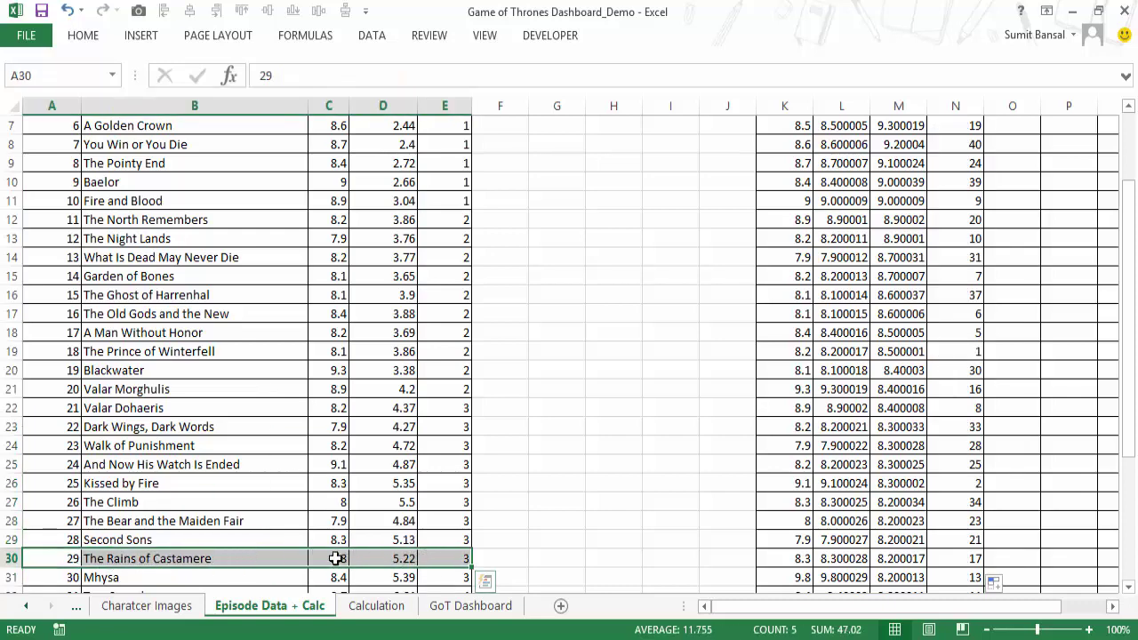
scroll(653, 432, up, 2)
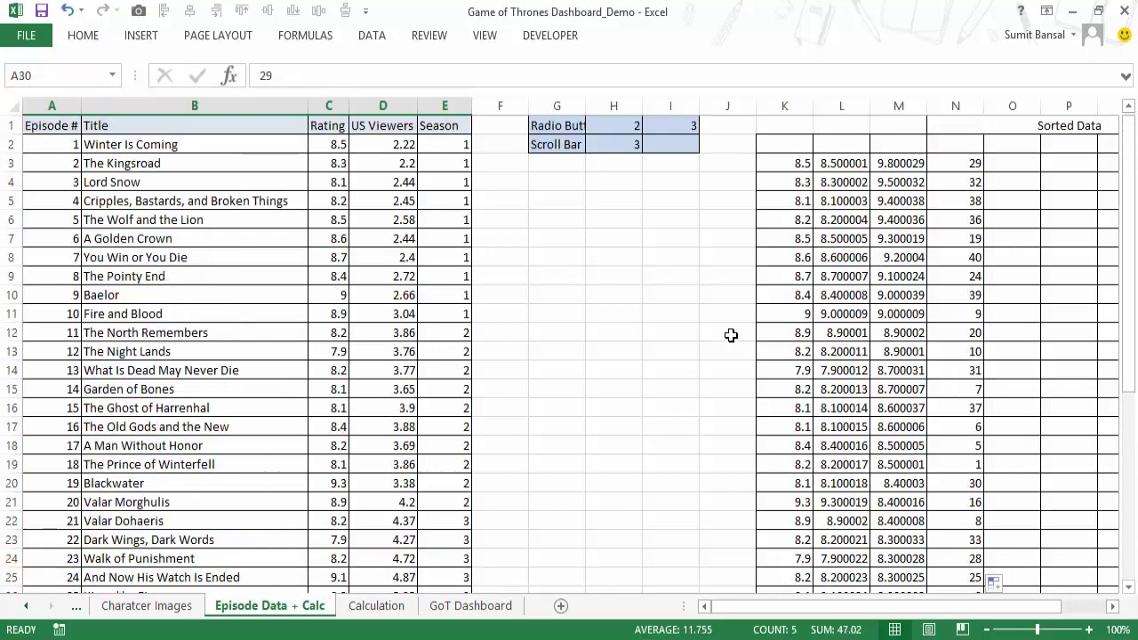
Set H1 to 3 for US Viewers and verify episode 37's row against column N.
click(632, 126)
text(3)
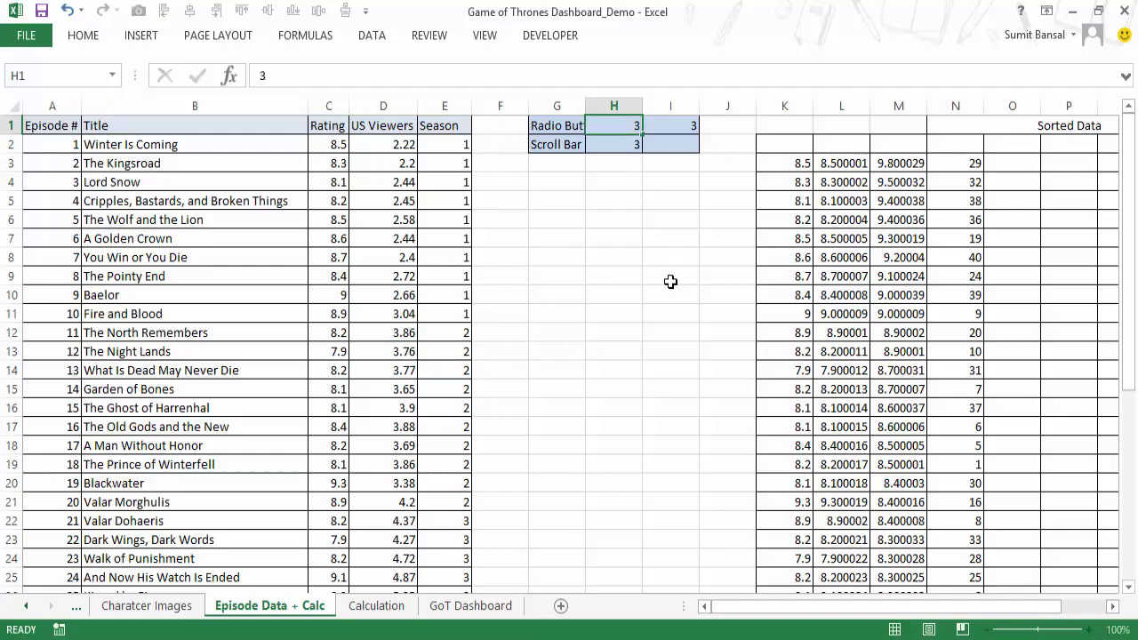
key(Return)
click(960, 165)
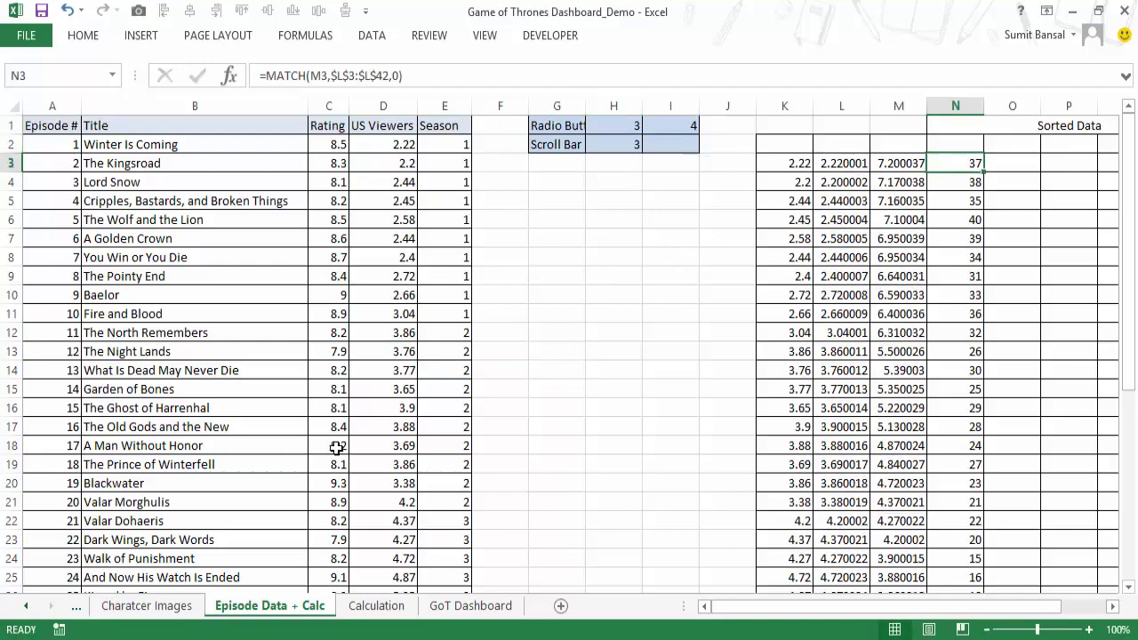
scroll(335, 447, down, 7)
drag(49, 427, 428, 433)
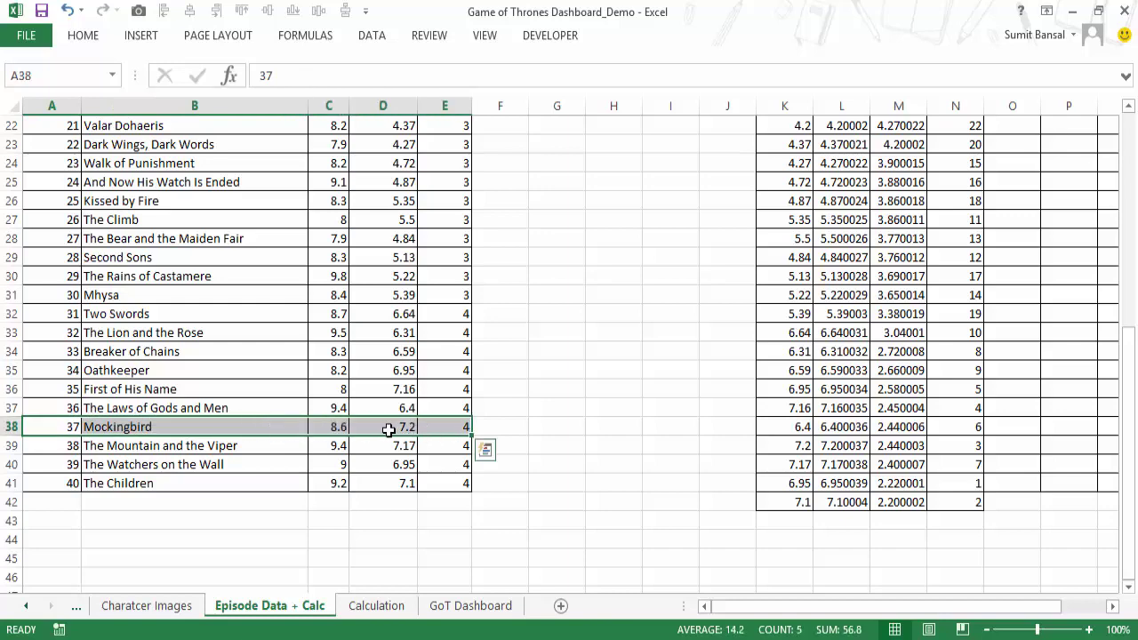
scroll(645, 407, up, 7)
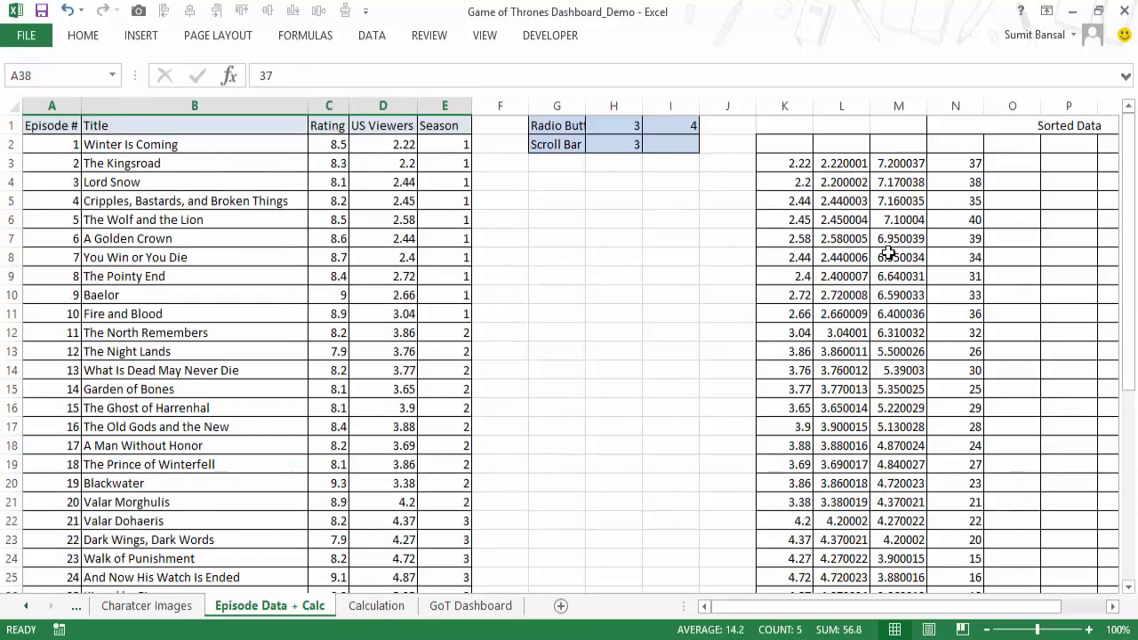
click(1111, 605)
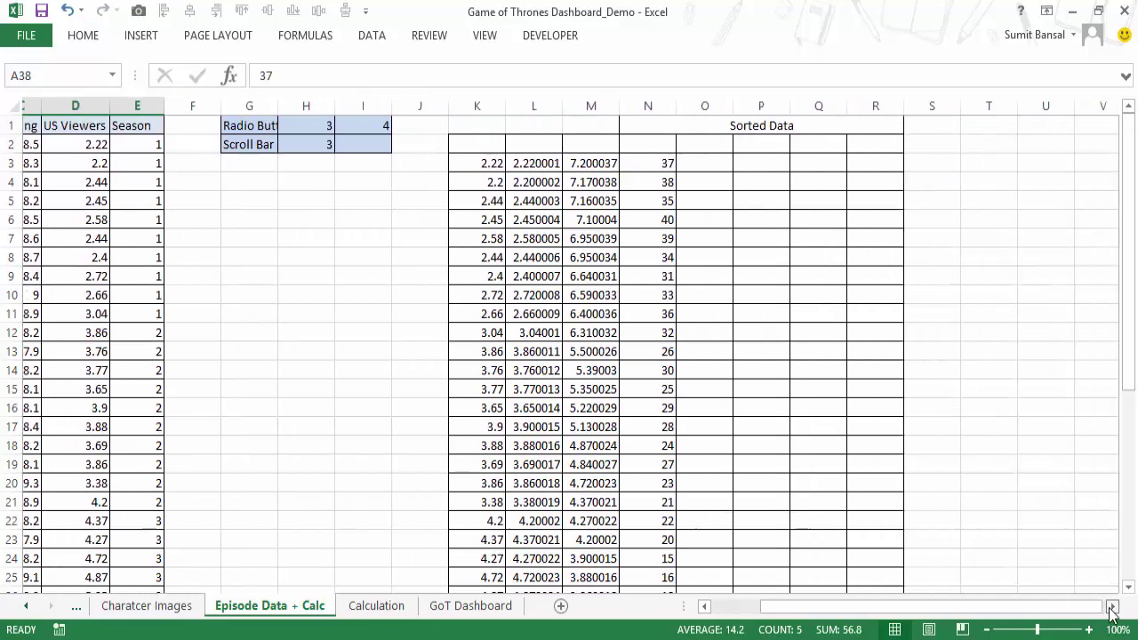
Start an INDEX formula in O3 over the absolute table range $A$2:$E$41.
click(686, 164)
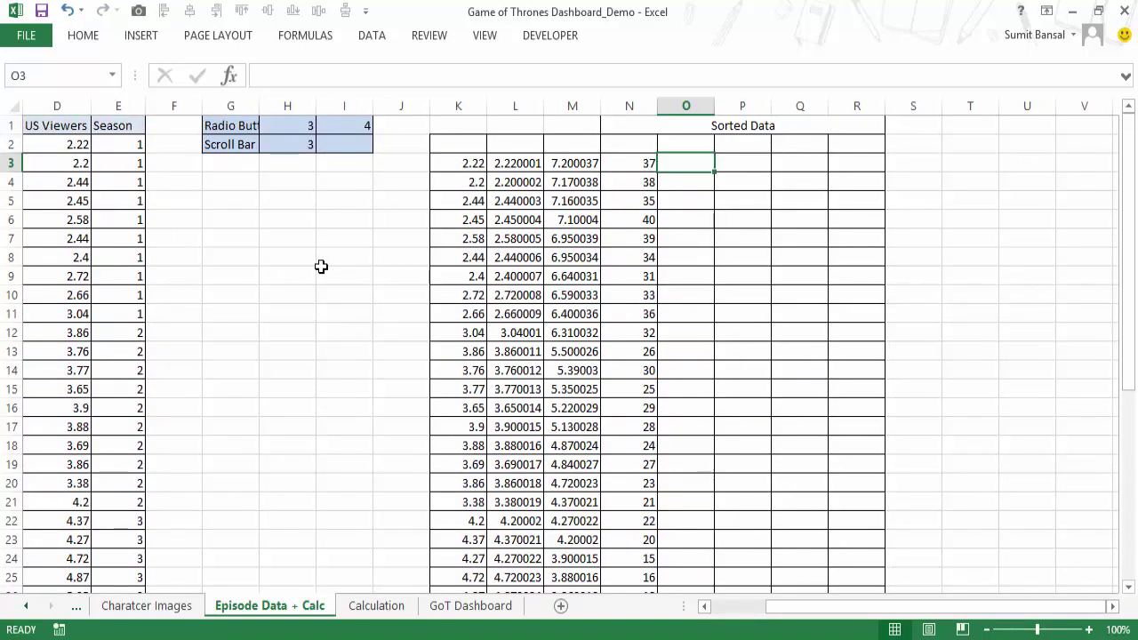
text(=INDEX()
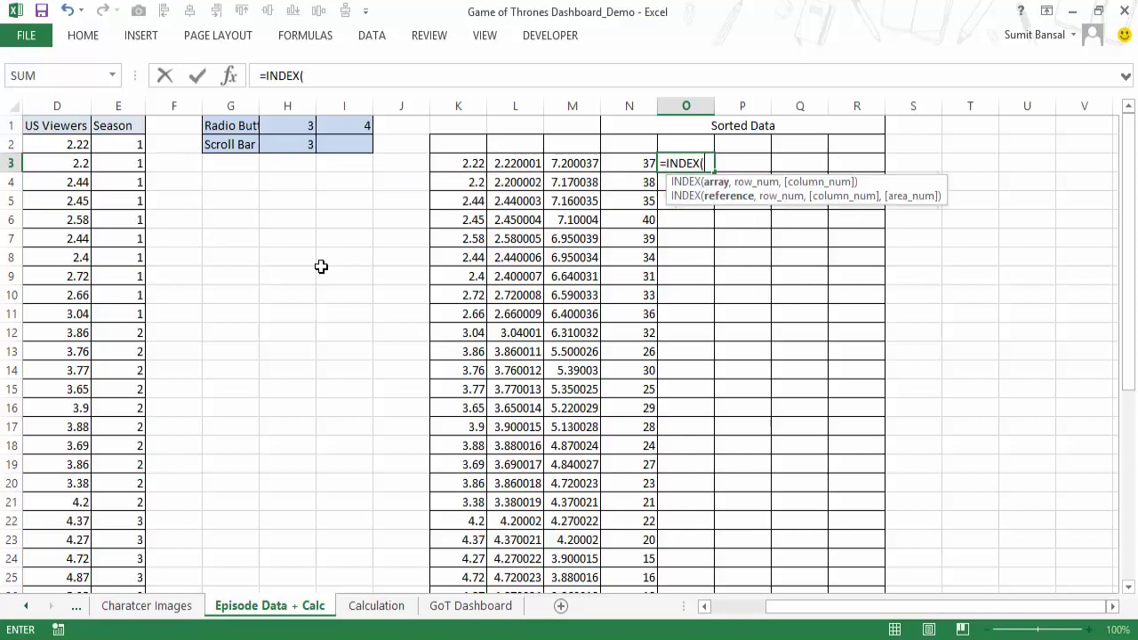
key(ctrl+Left)
key(ctrl+Left)
key(ctrl+Left)
key(ctrl+Left)
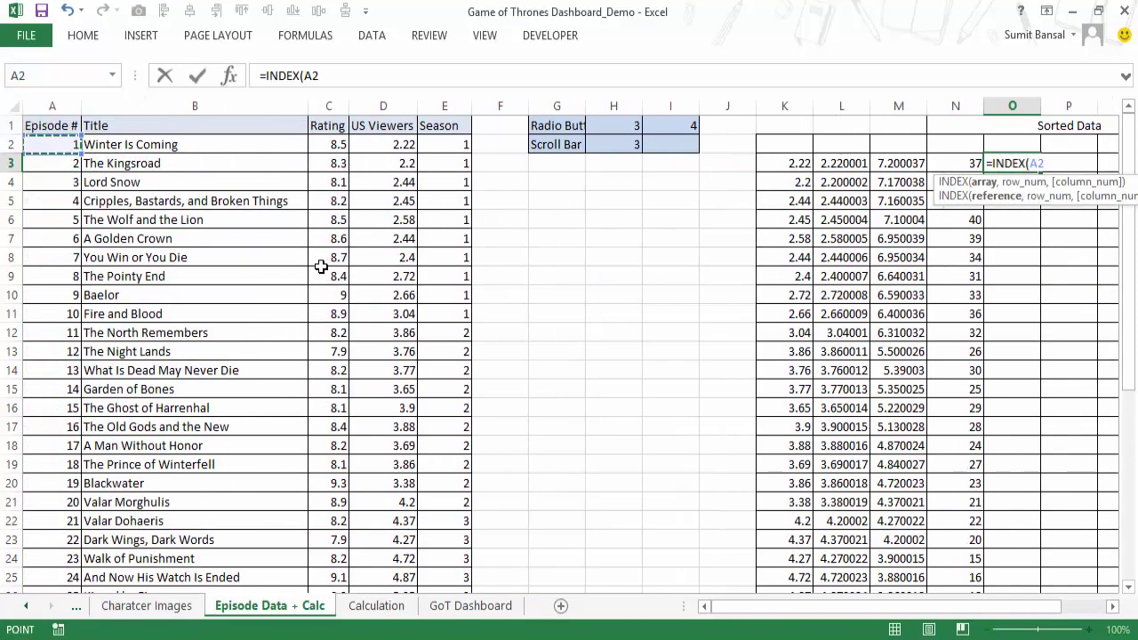
key(Up)
key(ctrl+shift+Down)
key(ctrl+shift+Up)
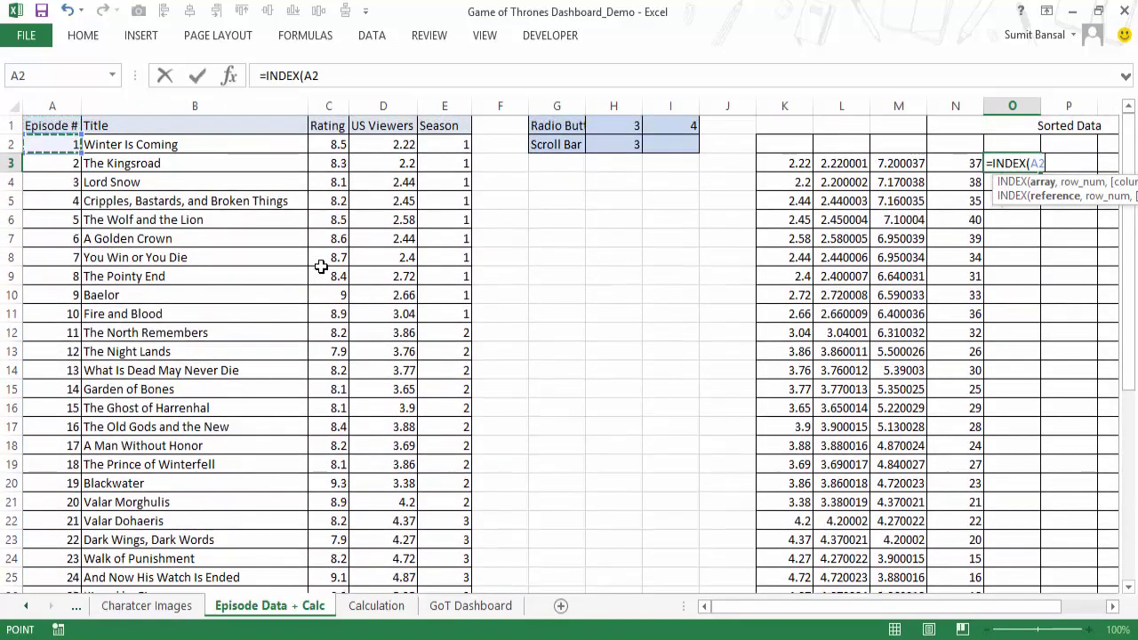
key(ctrl+shift+Down)
key(shift+Right)
key(shift+Right)
key(shift+Right)
key(shift+Right)
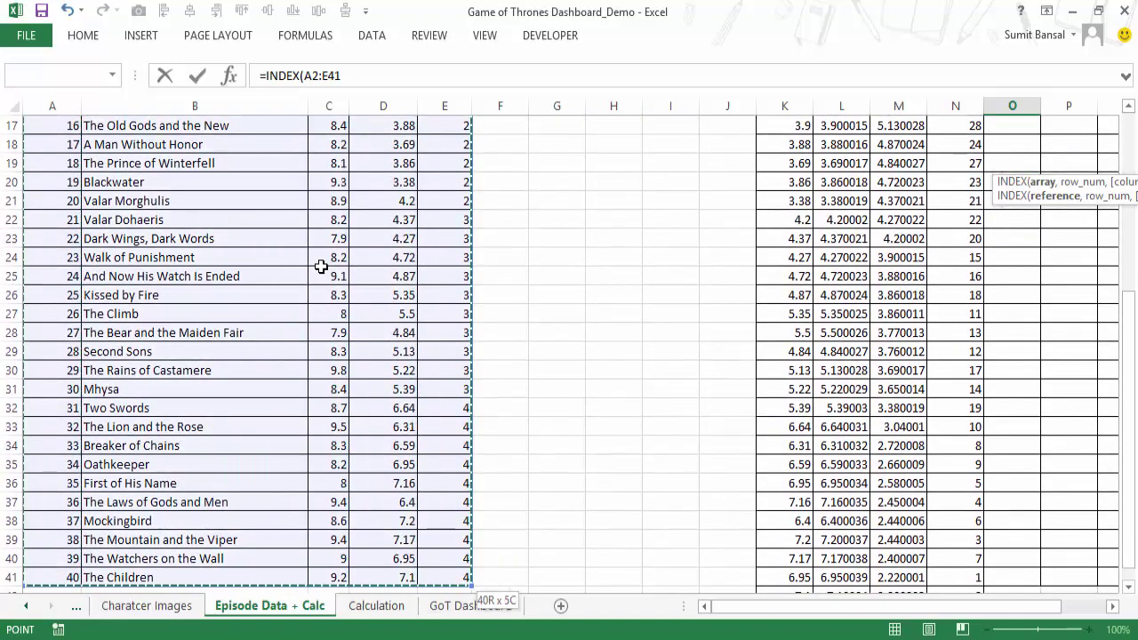
key(F4)
scroll(321, 267, up, 3)
Complete it as =INDEX($A$2:$E$41,N3,COLUMNS($N$3:N3)) and commit it in O3.
text(,)
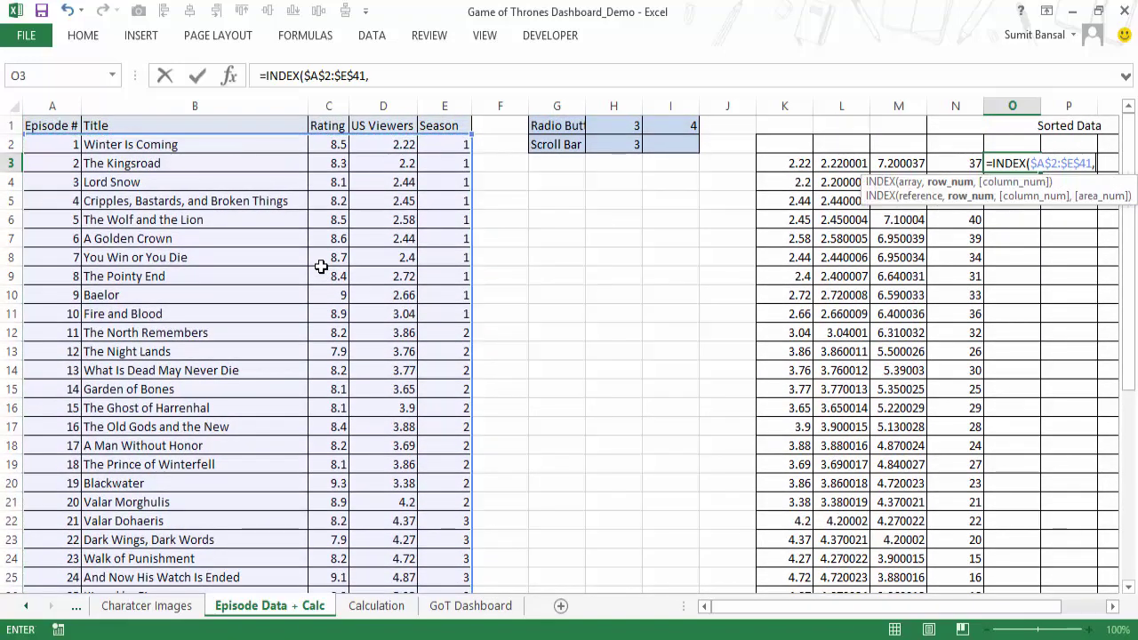
key(Left)
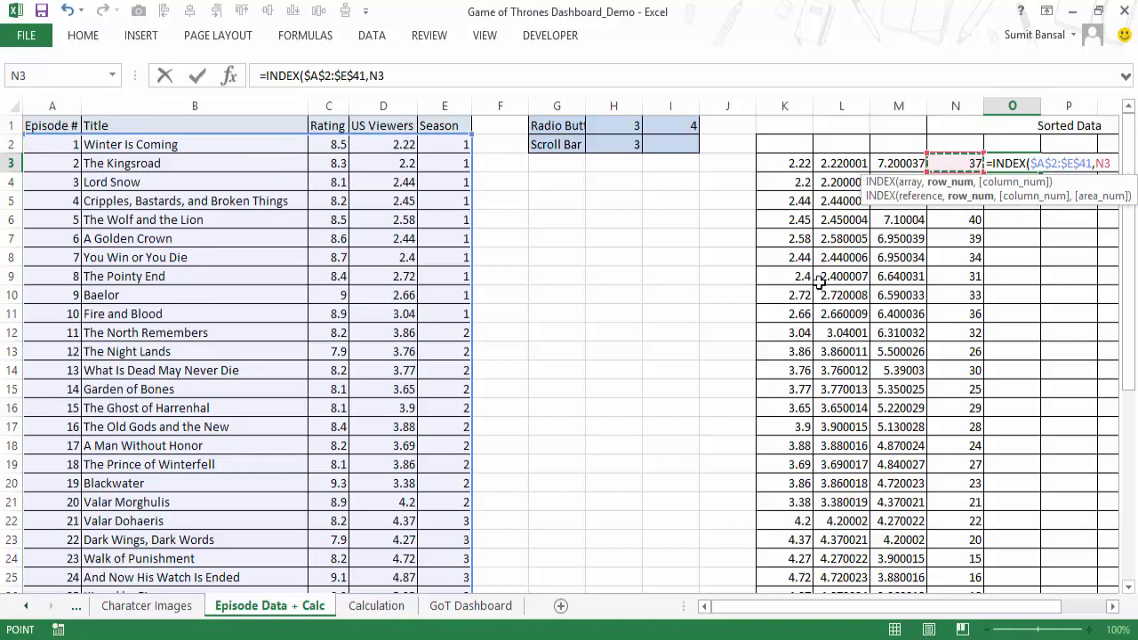
text(,)
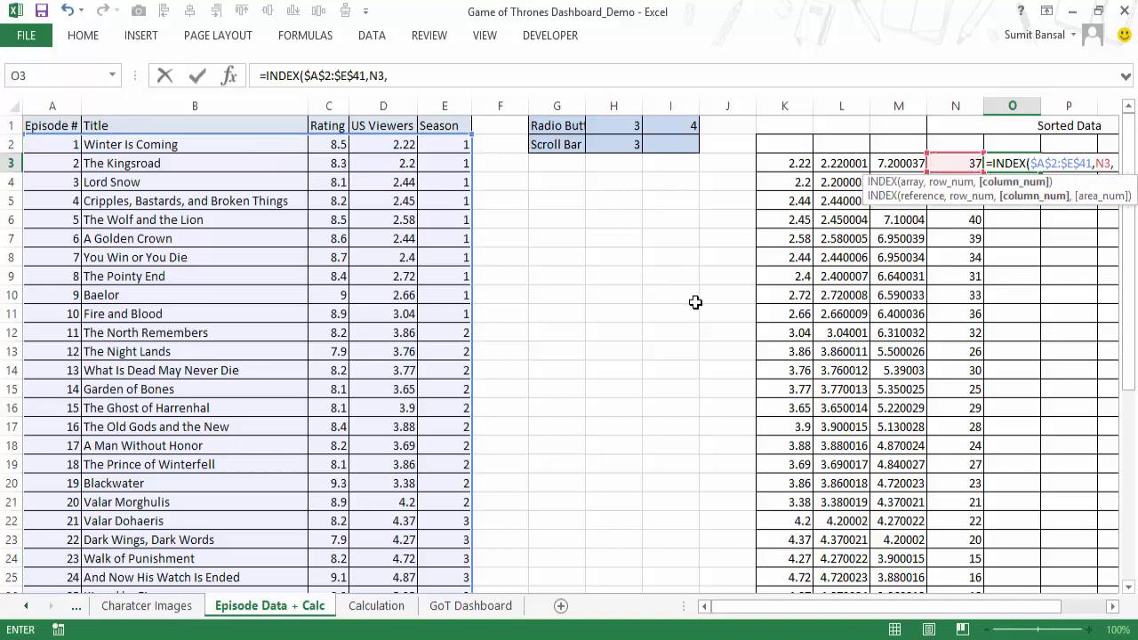
text(columns)
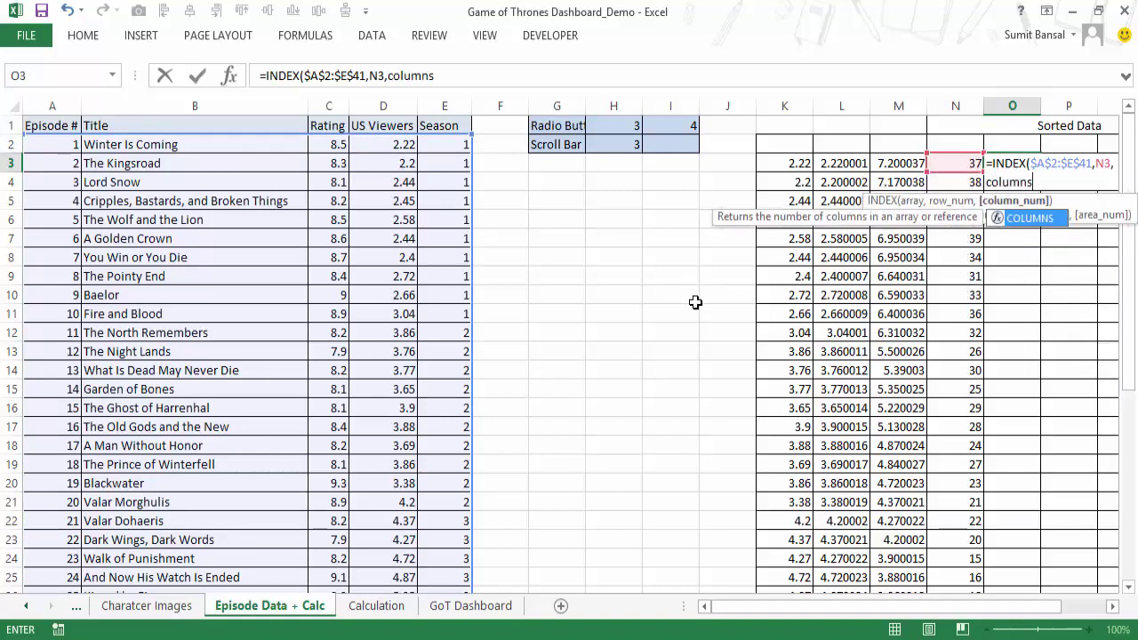
text(()
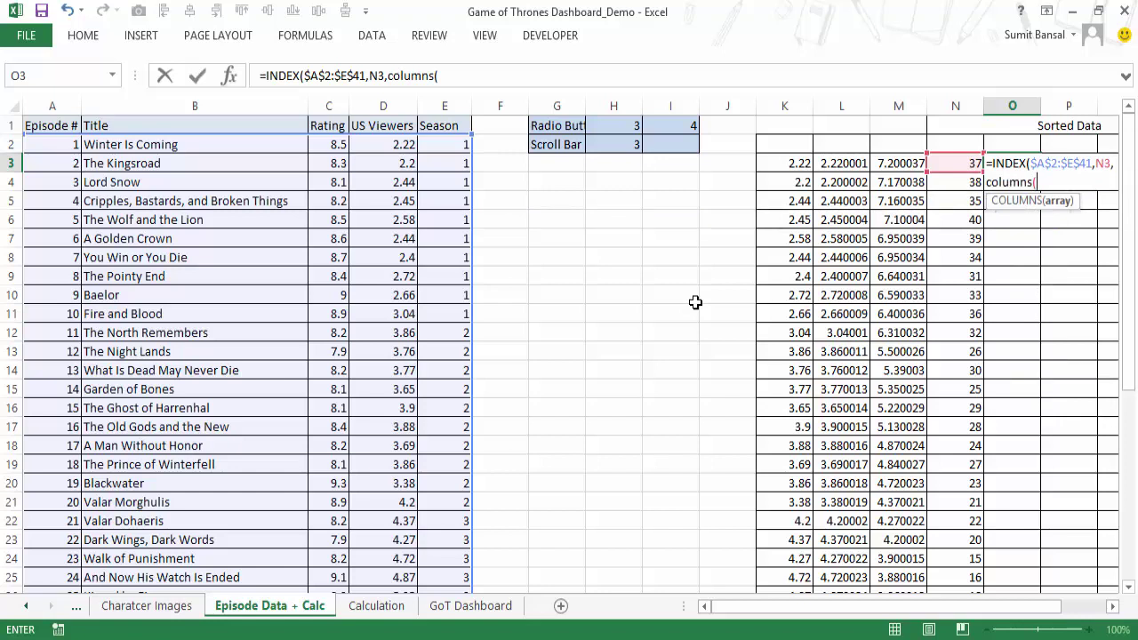
key(Left)
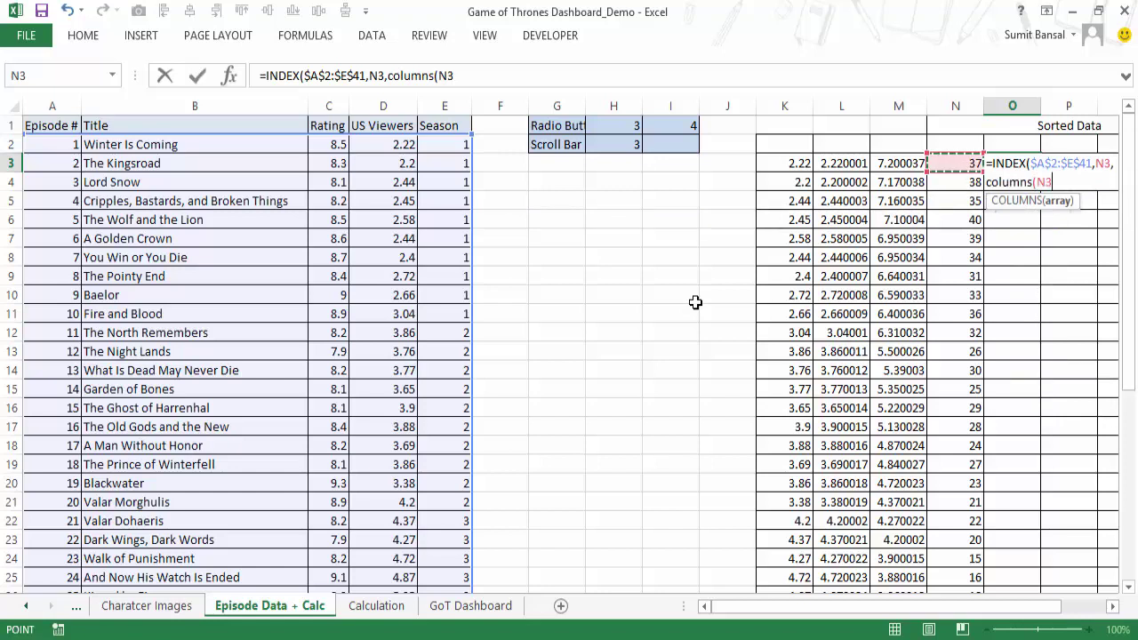
key(F8)
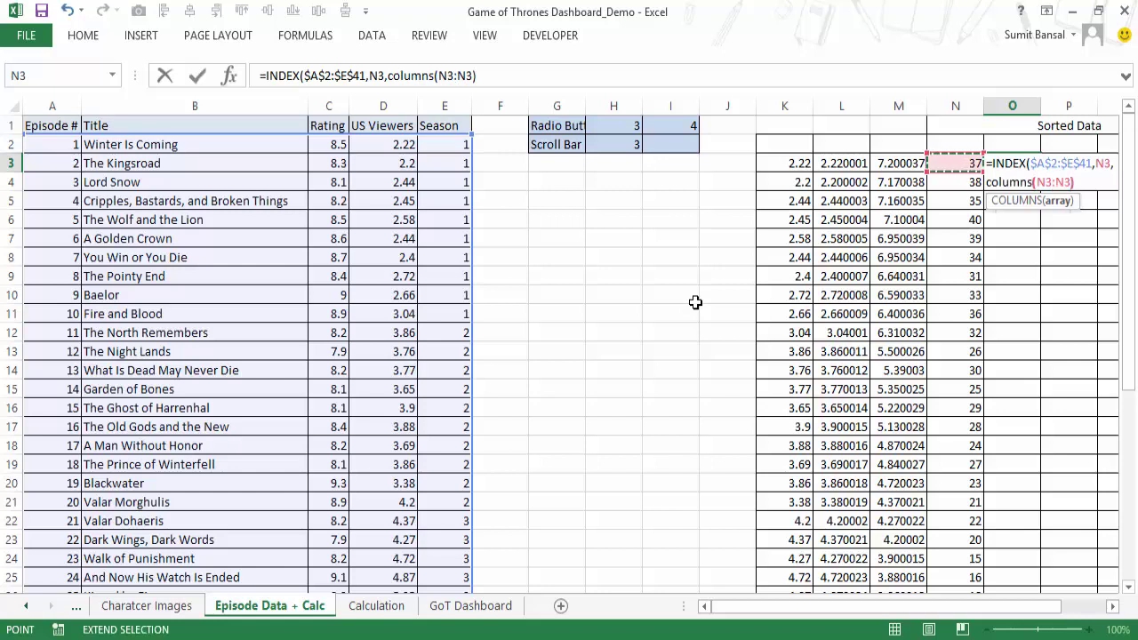
text())
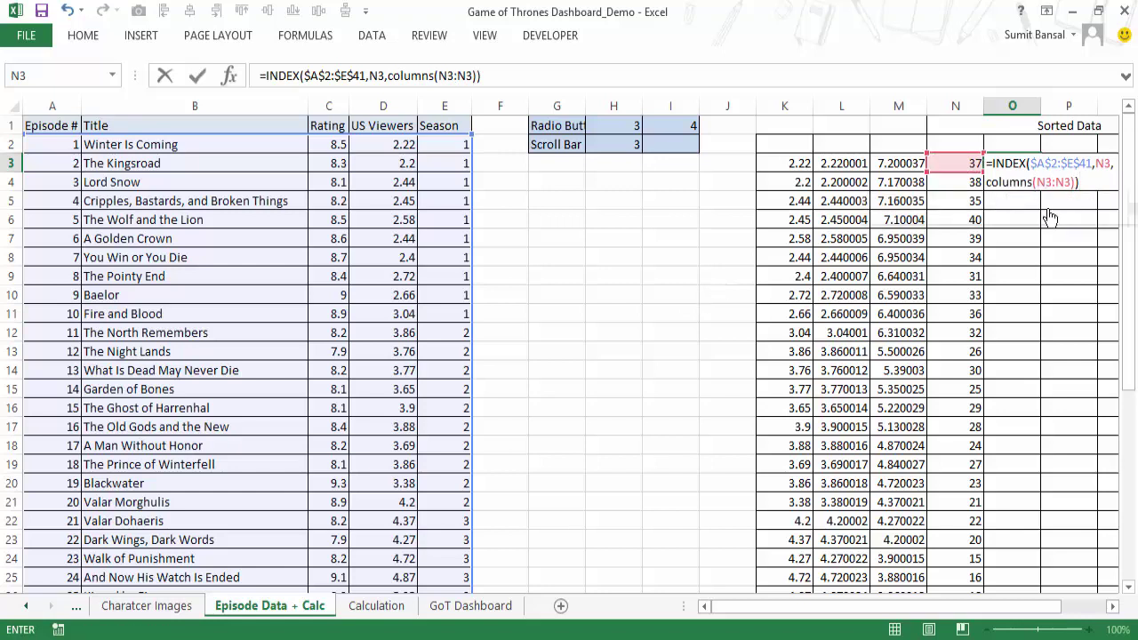
key(F2)
key(F4)
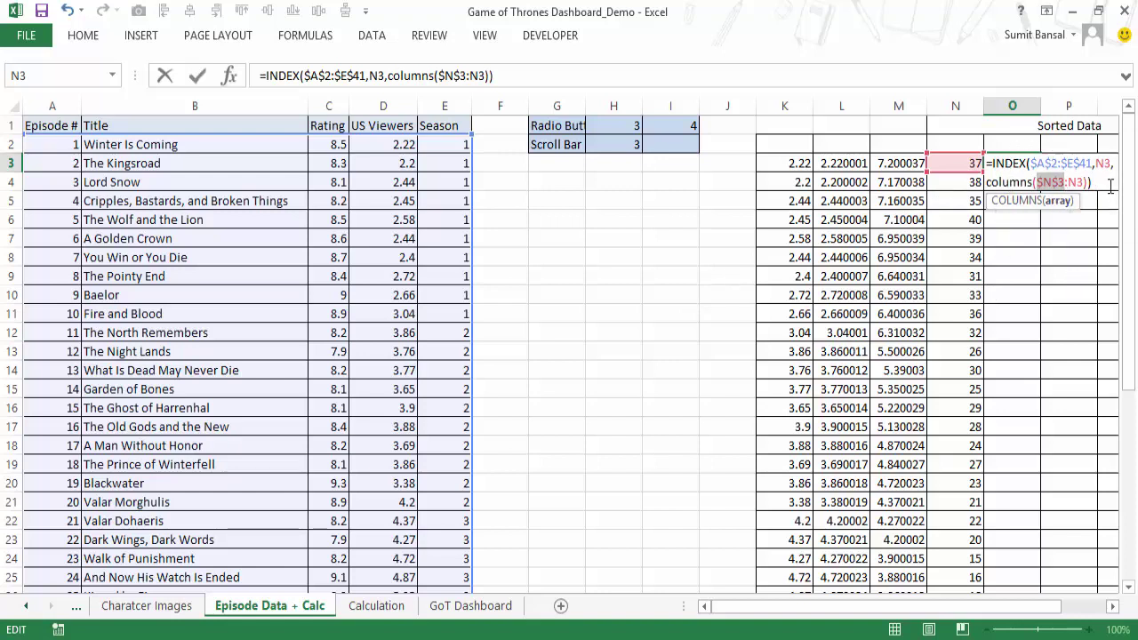
key(ctrl+Return)
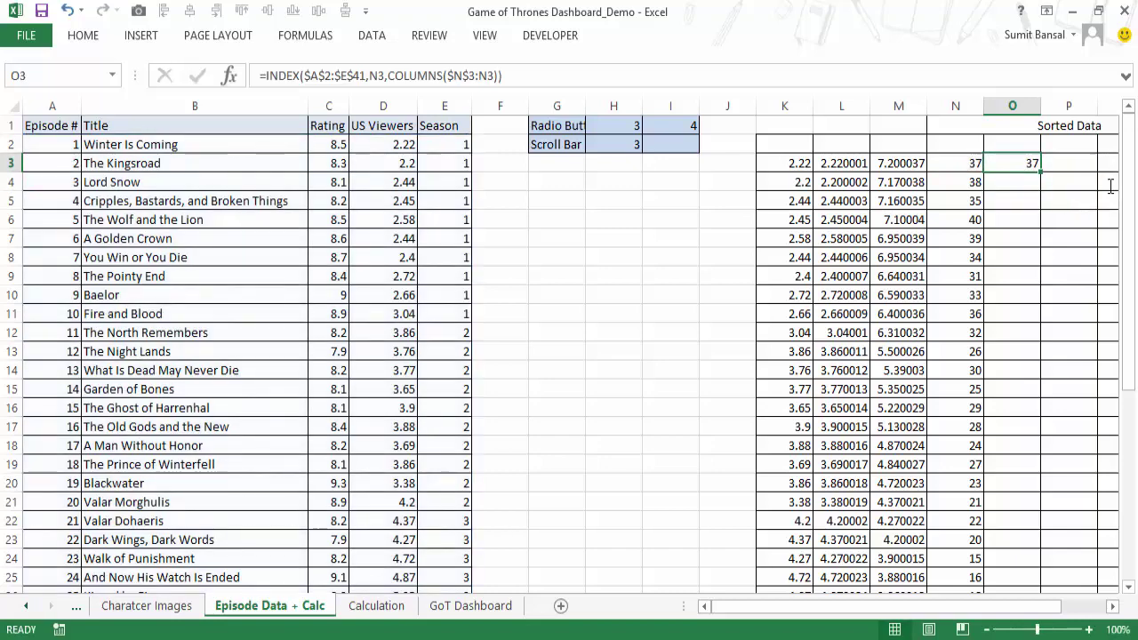
Fill the O3 formula down to row 42 and across to column S.
double_click(1042, 173)
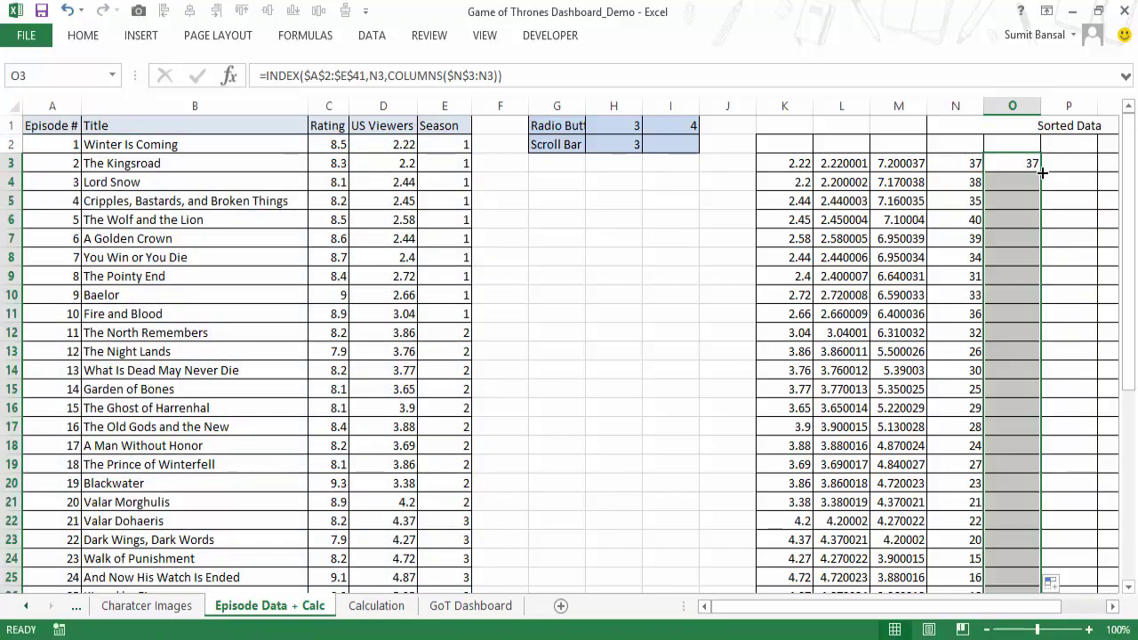
scroll(1057, 480, down, 3)
click(1112, 606)
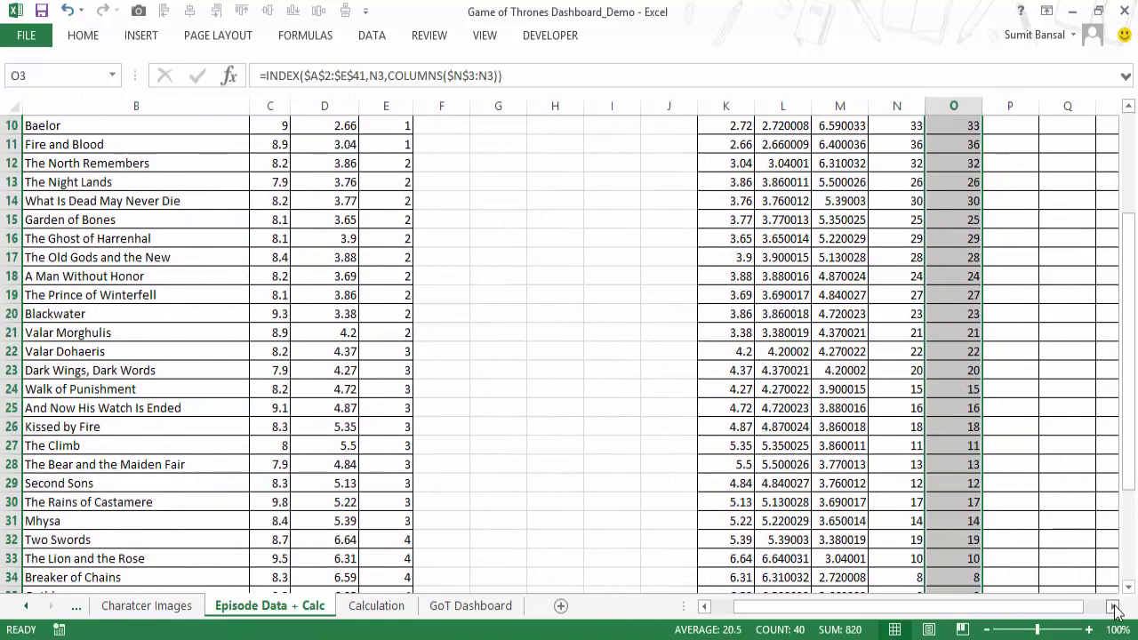
click(1113, 606)
click(1113, 606)
scroll(764, 492, down, 5)
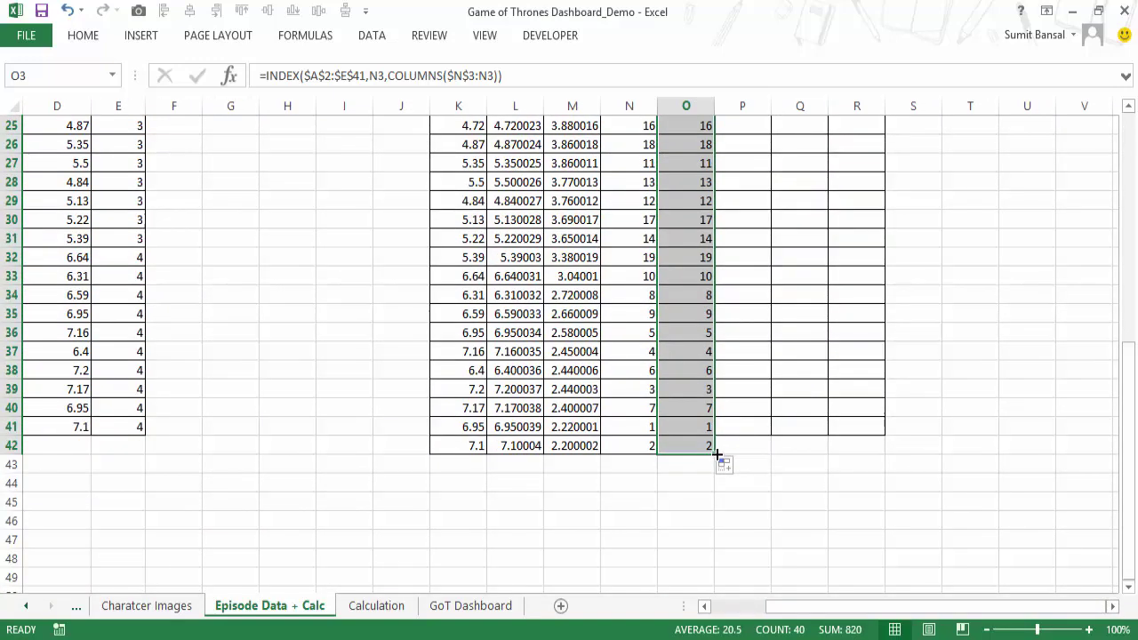
drag(719, 455, 925, 441)
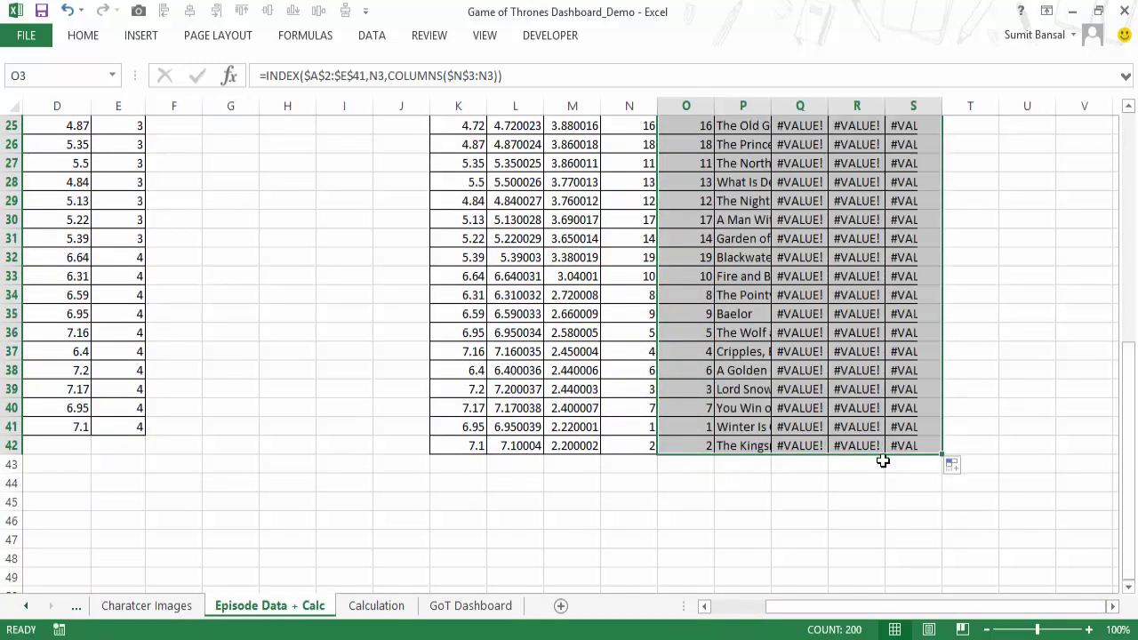
scroll(892, 447, up, 8)
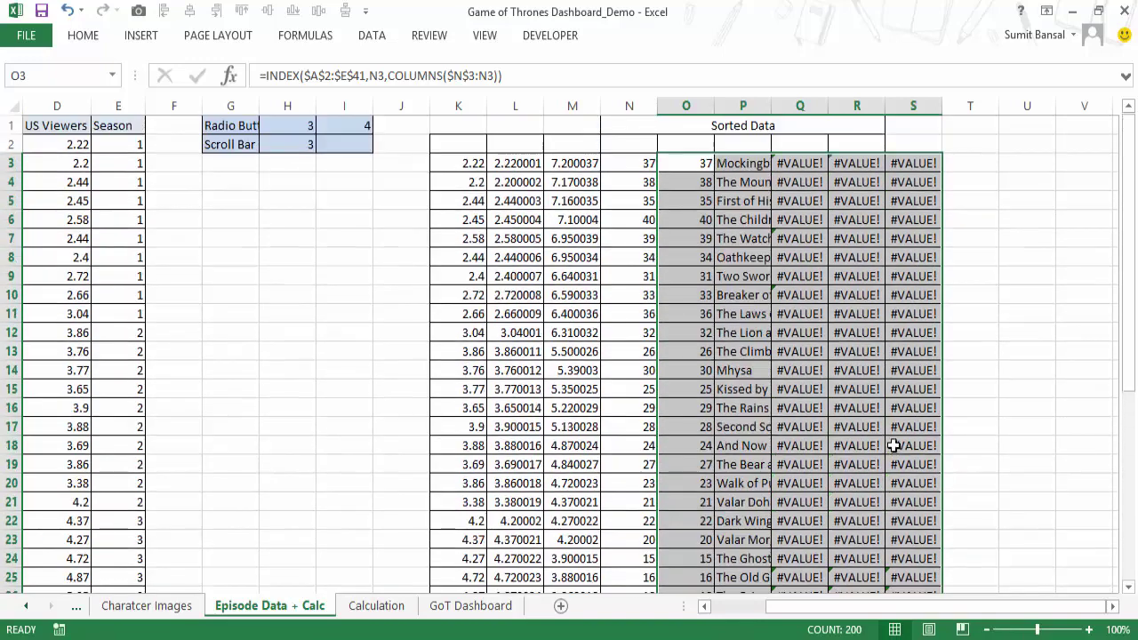
Lock the row reference in P3's formula as $O3.
double_click(730, 167)
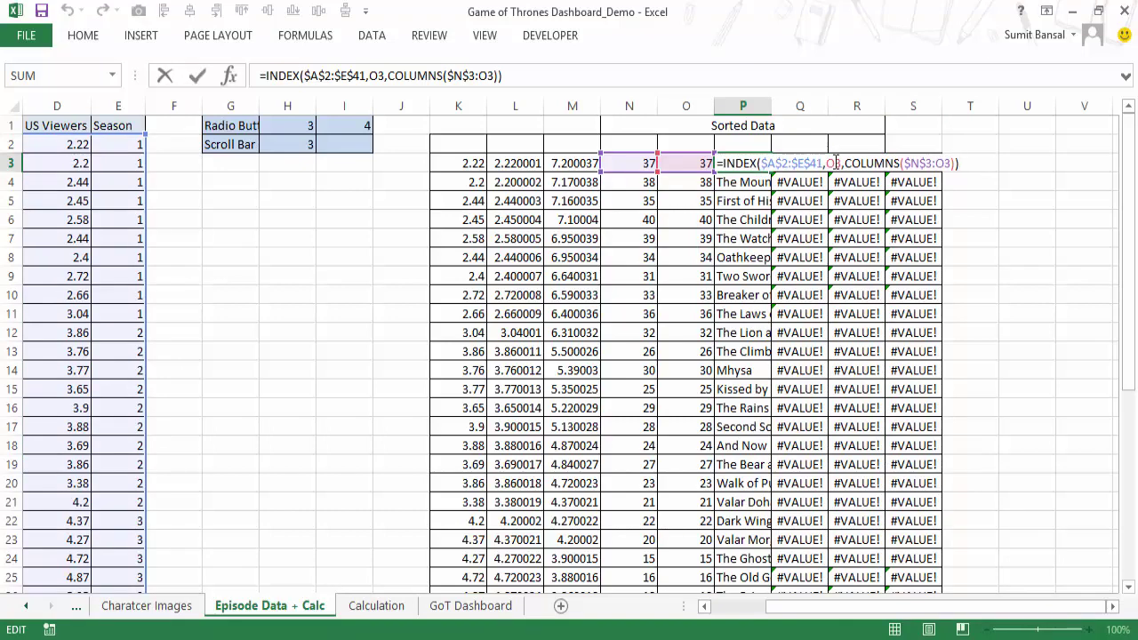
key(Escape)
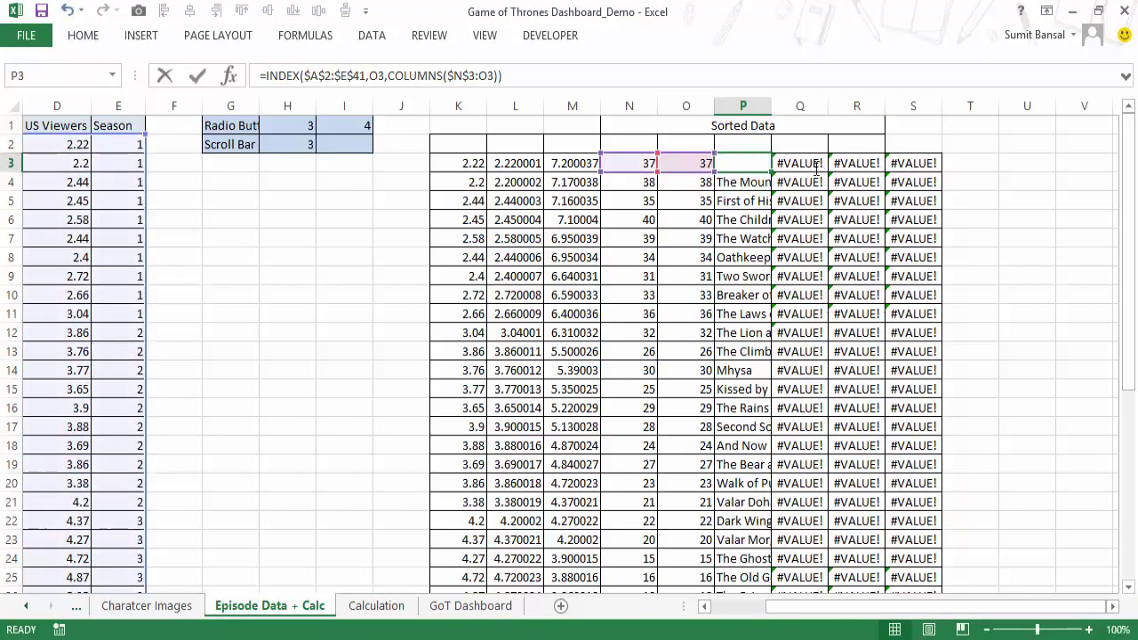
key(F2)
click(829, 163)
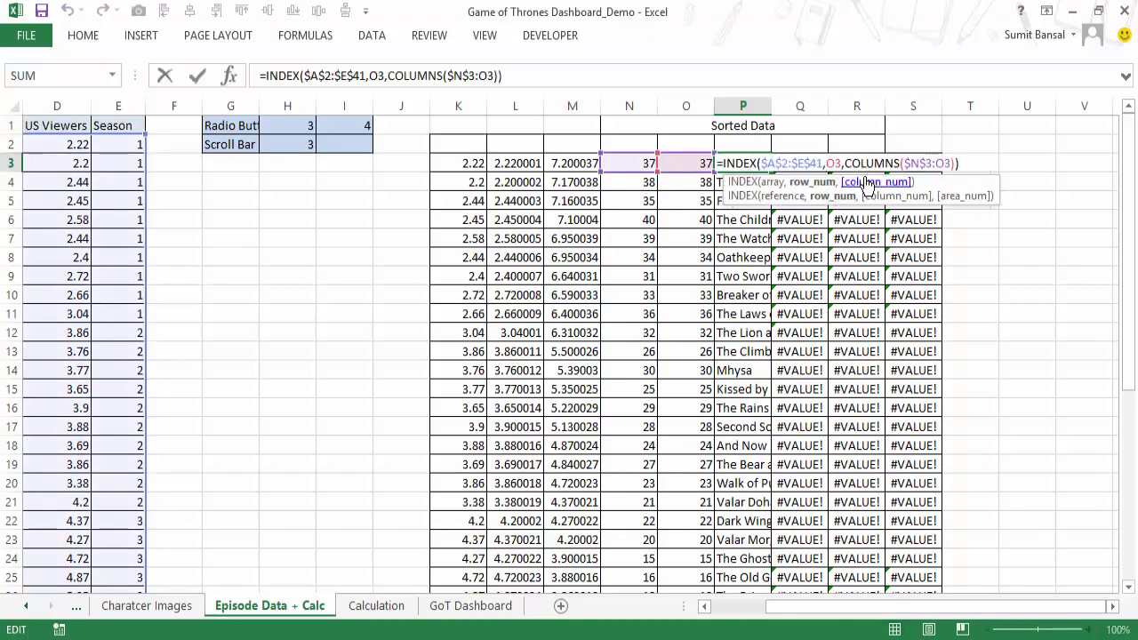
text($)
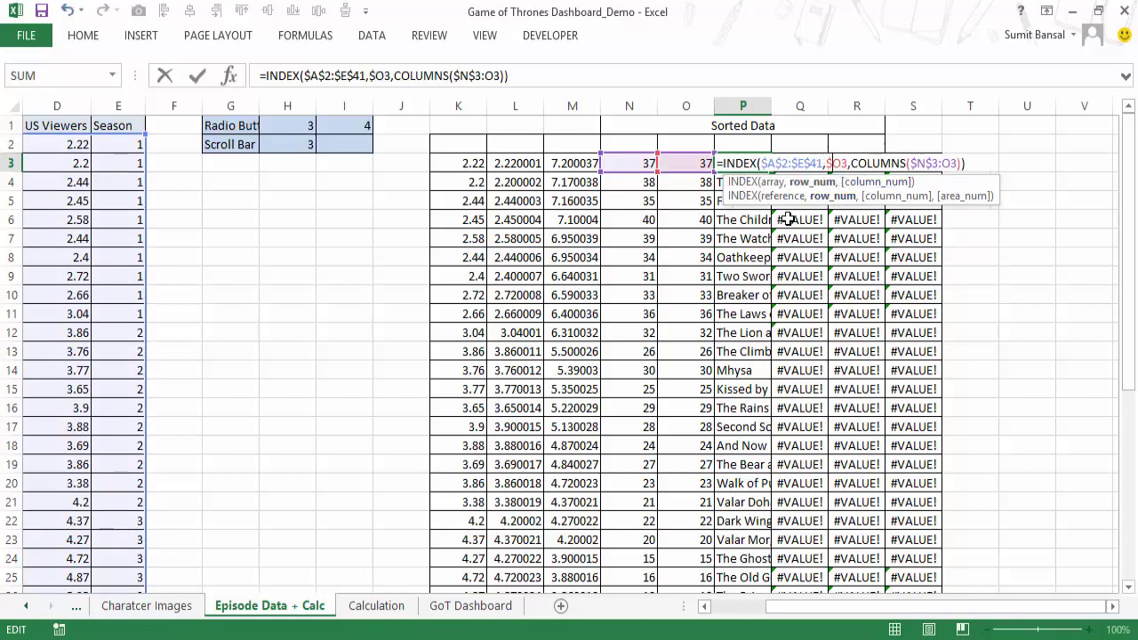
key(ctrl+Return)
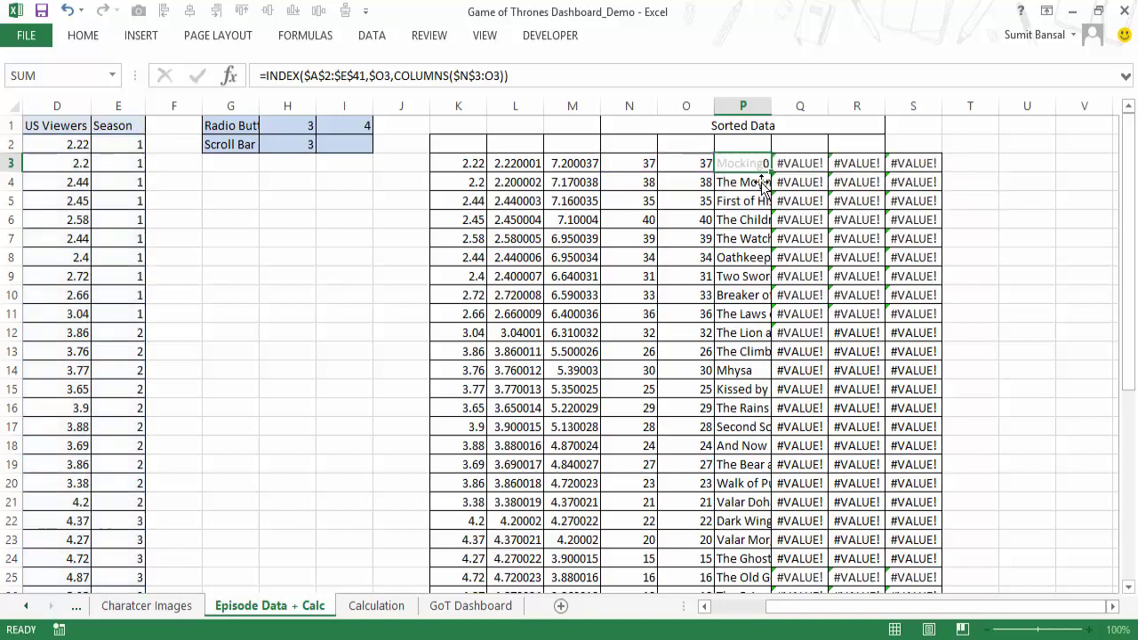
Fill the corrected P3 formula down to row 42 and across to column S.
click(762, 182)
click(758, 161)
double_click(770, 173)
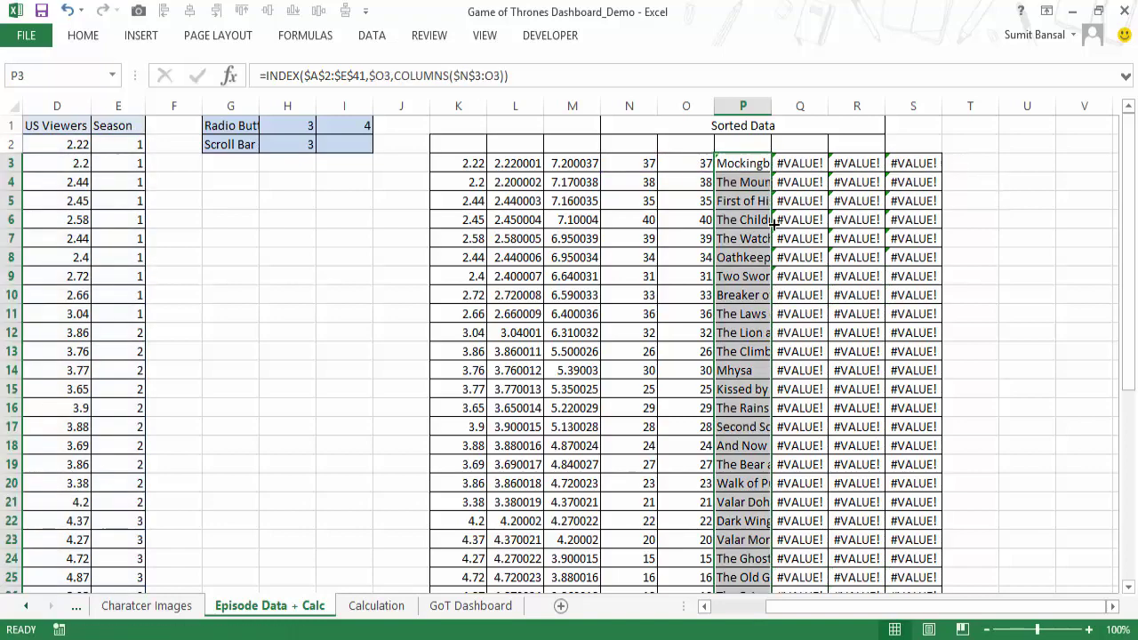
scroll(772, 225, down, 12)
scroll(808, 418, up, 3)
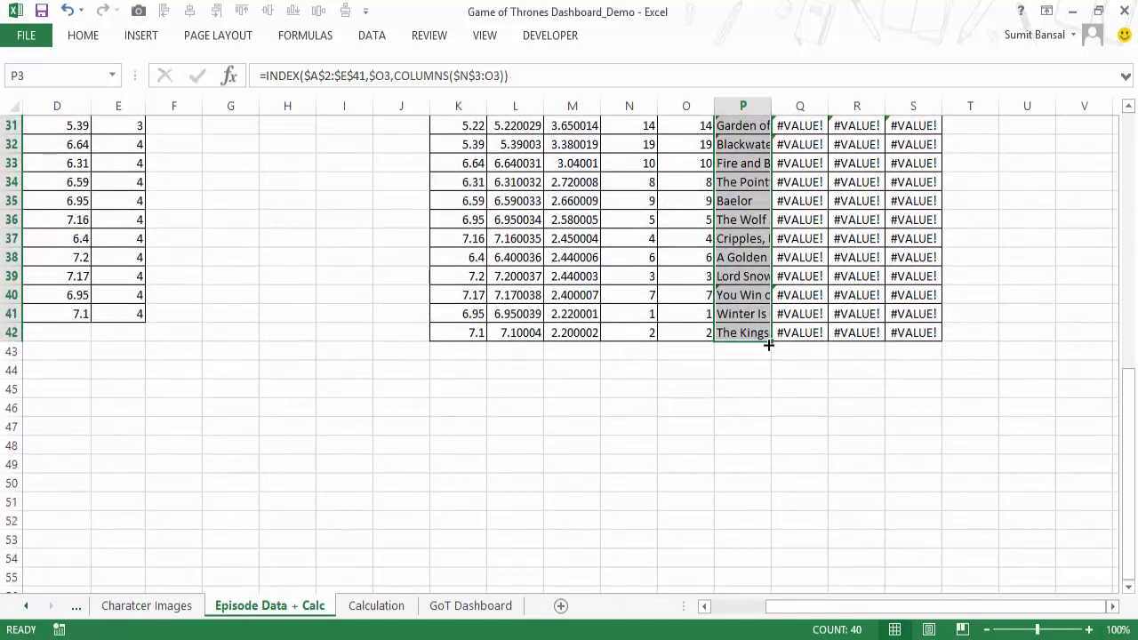
drag(769, 345, 947, 341)
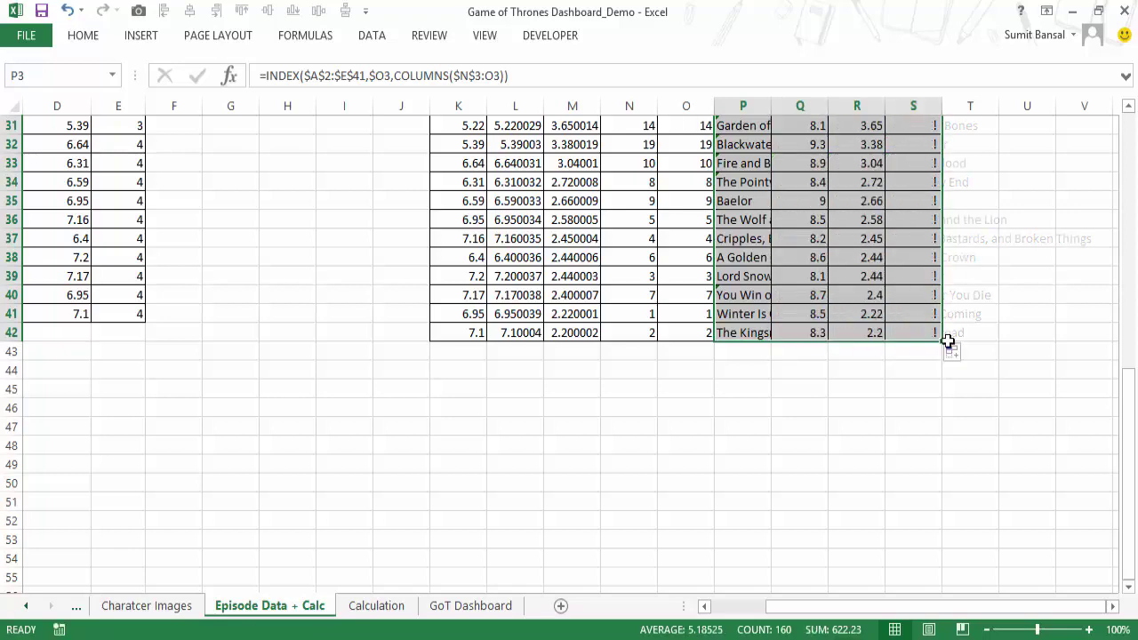
scroll(944, 347, up, 10)
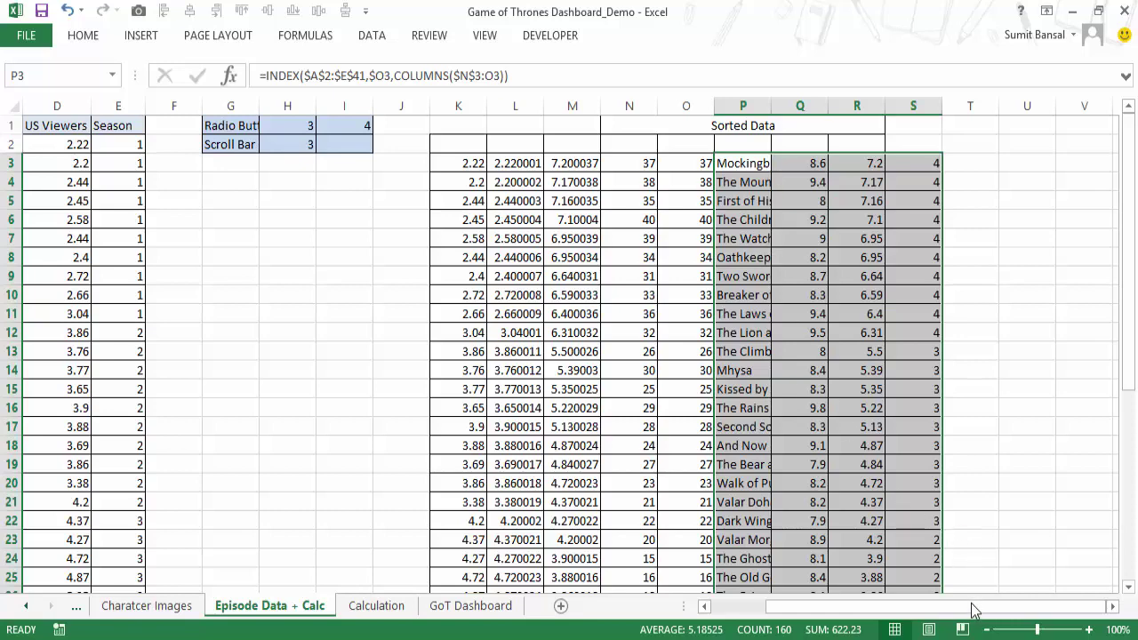
Review the sorted-data formulas in O3 through S3.
mouse_move(972, 606)
mouse_down()
mouse_move(915, 615)
mouse_move(956, 613)
mouse_up()
click(726, 163)
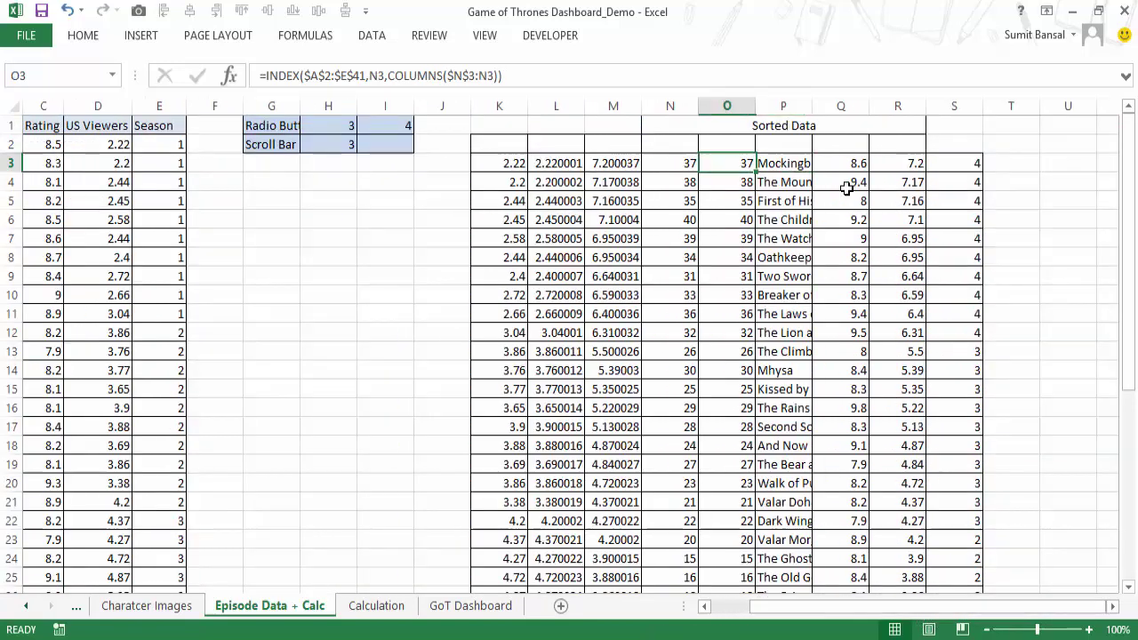
click(786, 162)
click(839, 163)
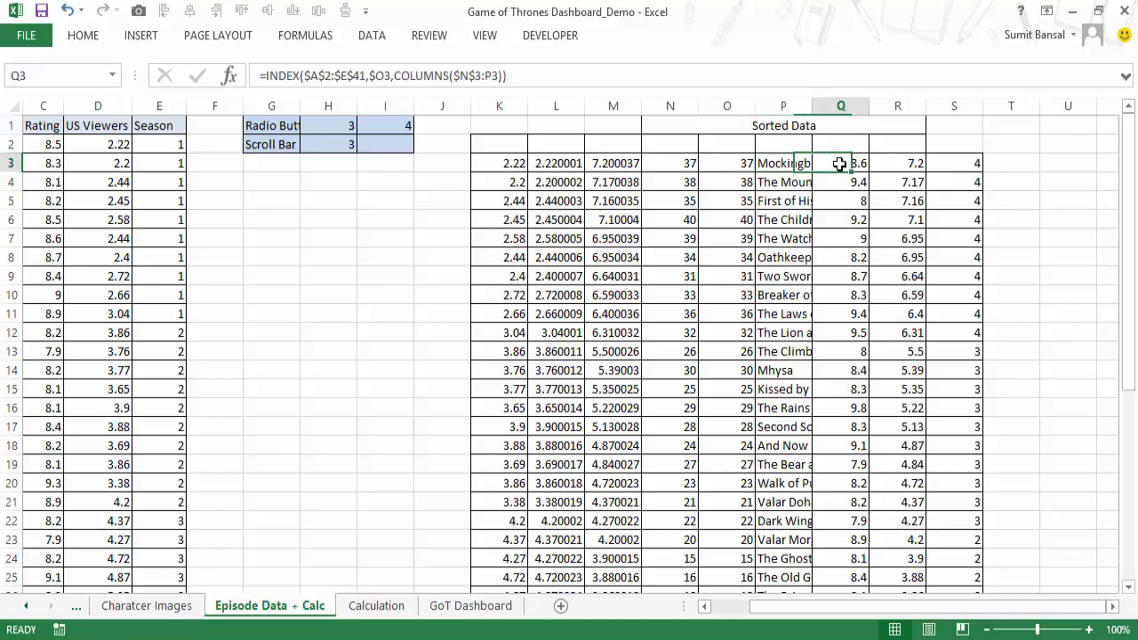
click(896, 162)
click(953, 163)
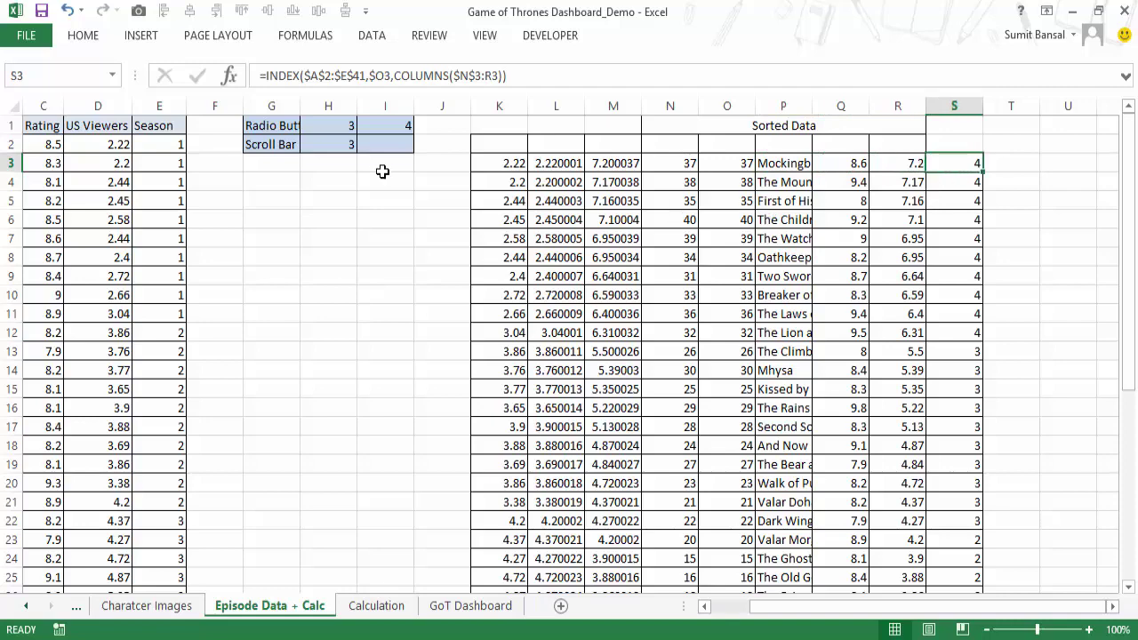
Set sort choice H1 to 1 and inspect the ten Season 1 sorted rows.
click(347, 131)
text(1)
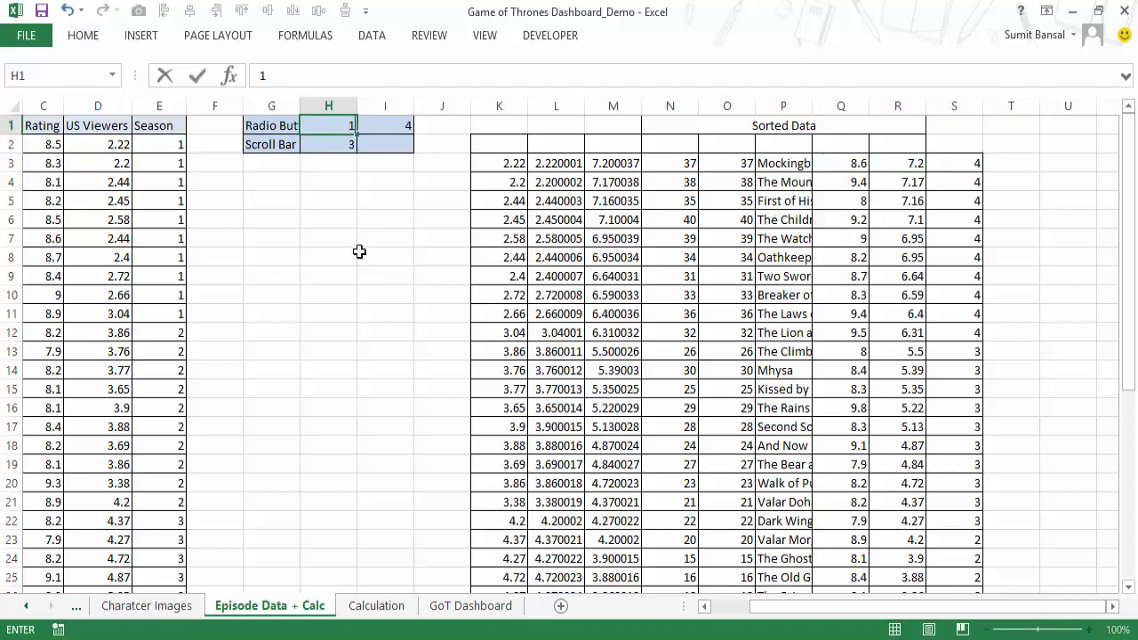
key(ctrl+Return)
key(Return)
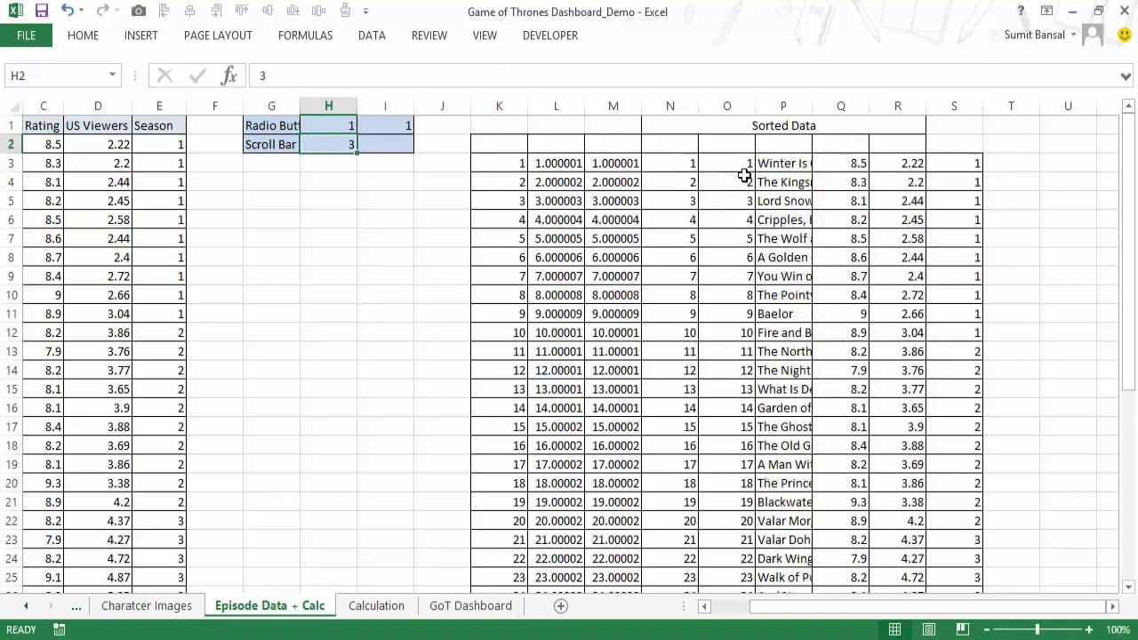
drag(745, 169, 927, 283)
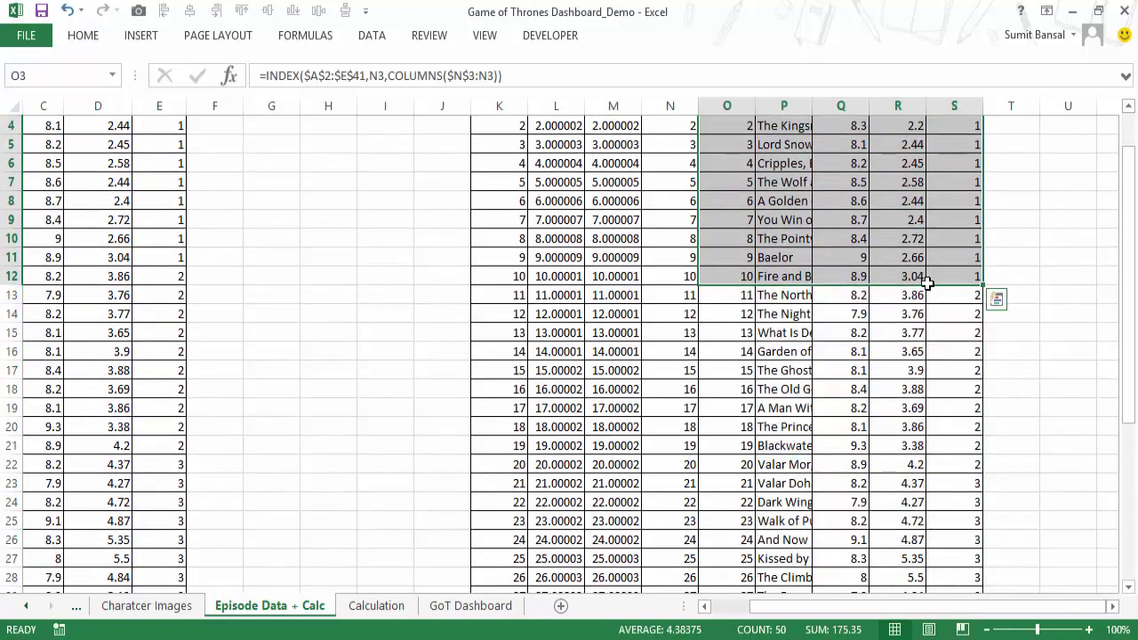
scroll(927, 282, up, 1)
Set H1 to 2 to sort by rating and autofit column P to the titles.
click(336, 129)
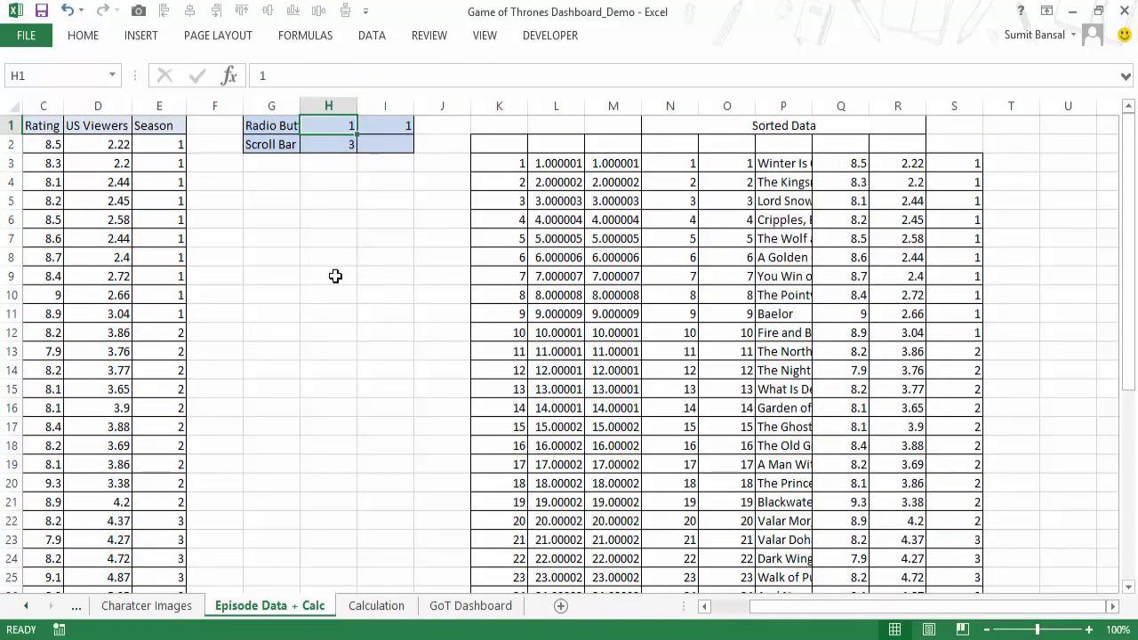
text(2)
key(Return)
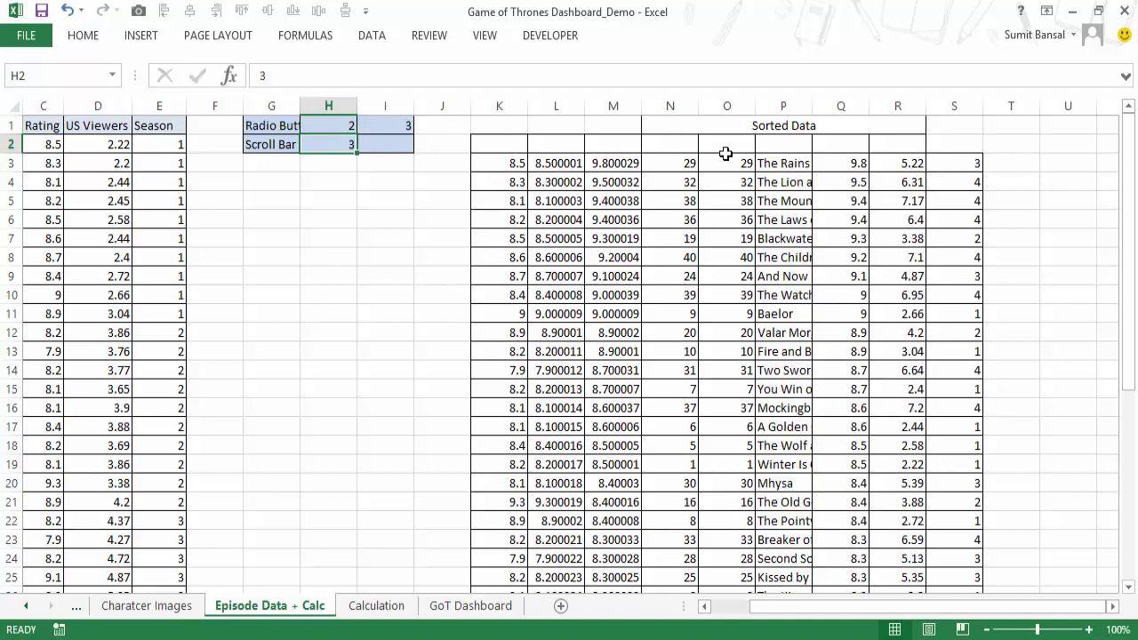
click(807, 106)
double_click(810, 105)
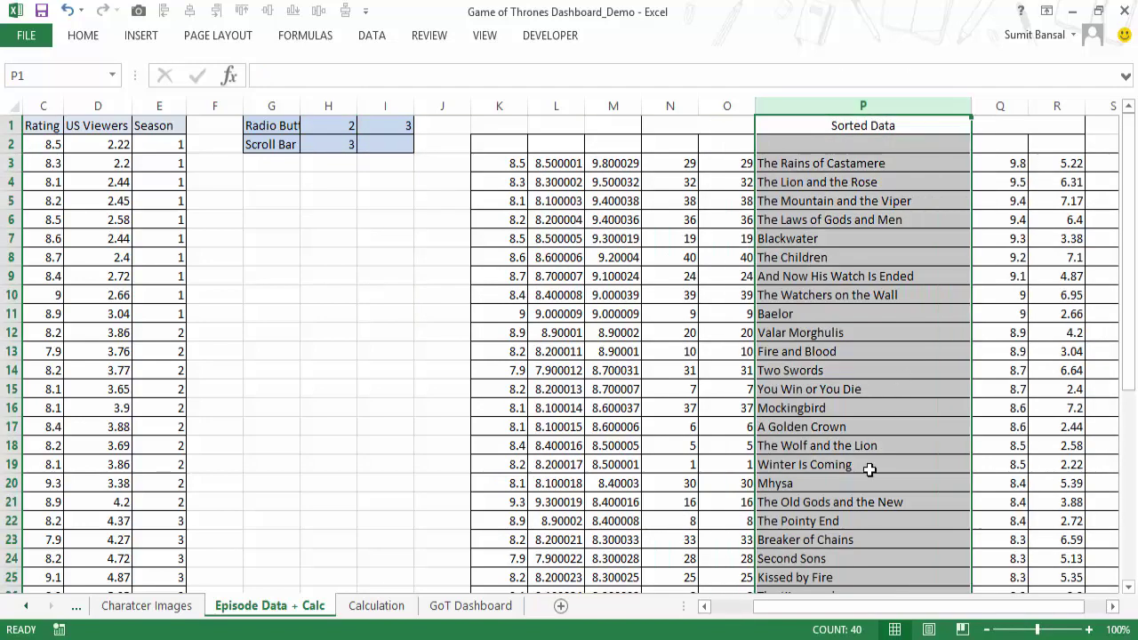
Start INDEX in dashboard cell K4 over 'Episode Data + Calc'!$O$3:$S$42.
click(451, 608)
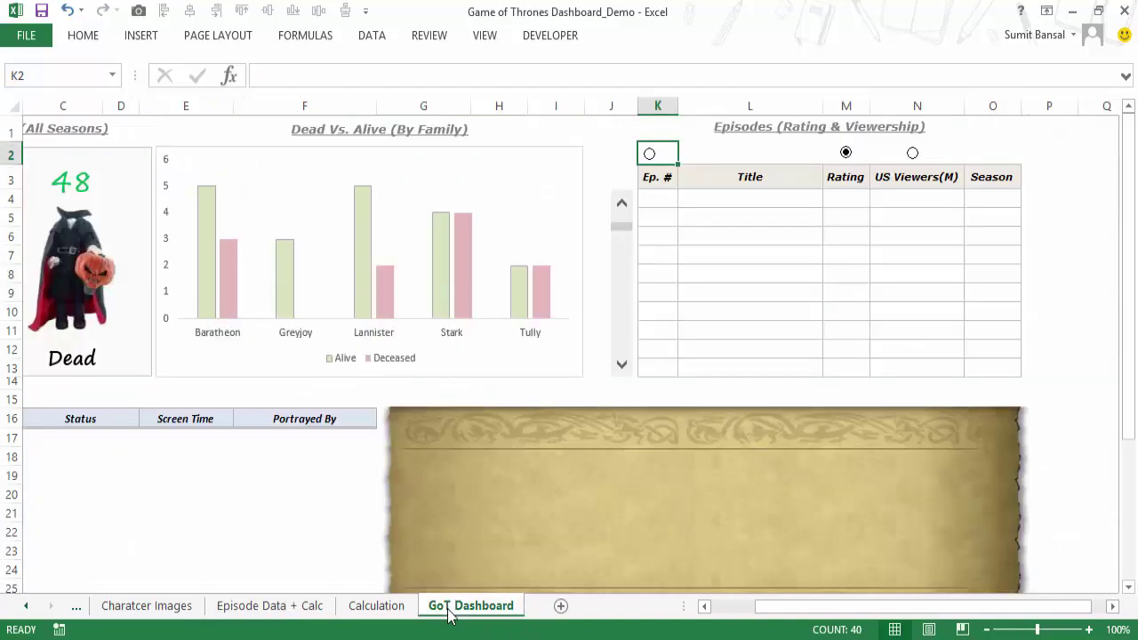
click(662, 200)
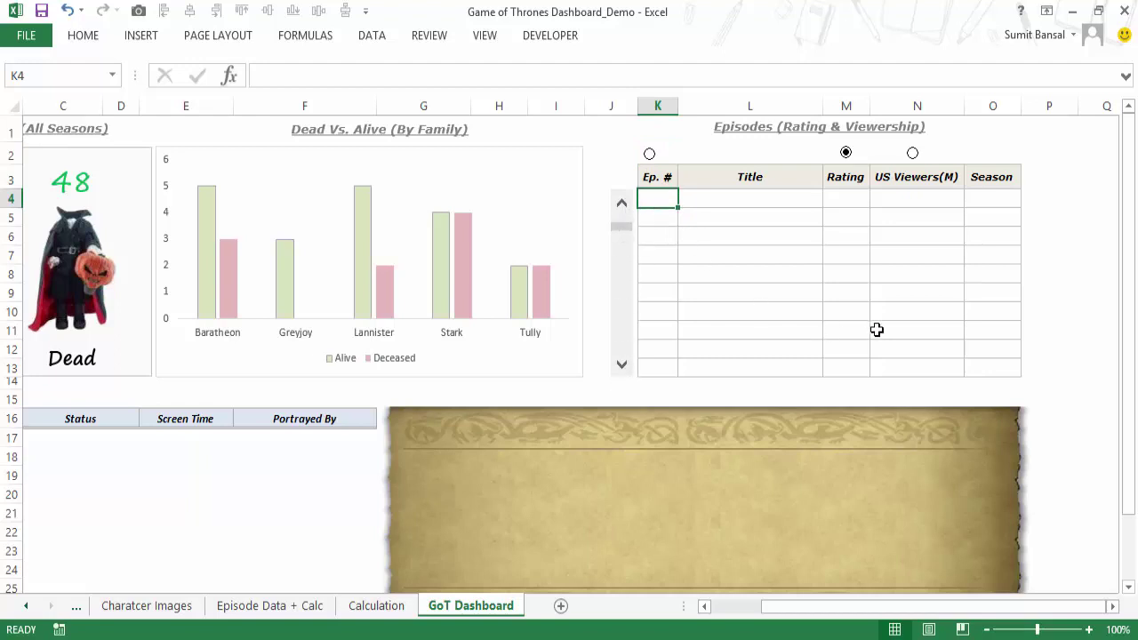
text(=inde)
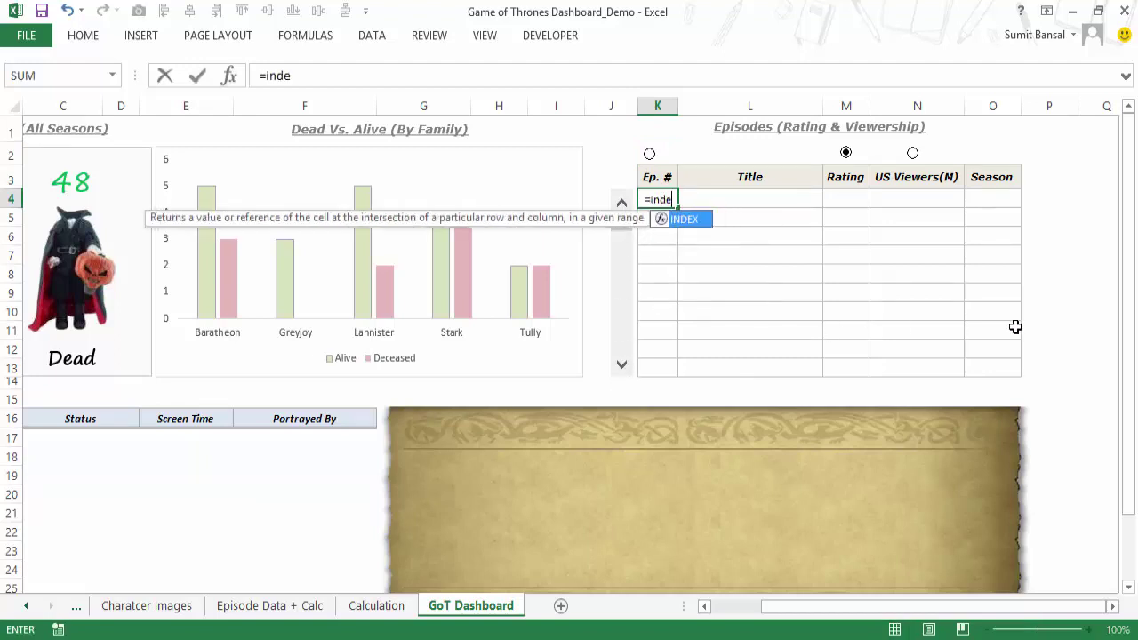
key(Tab)
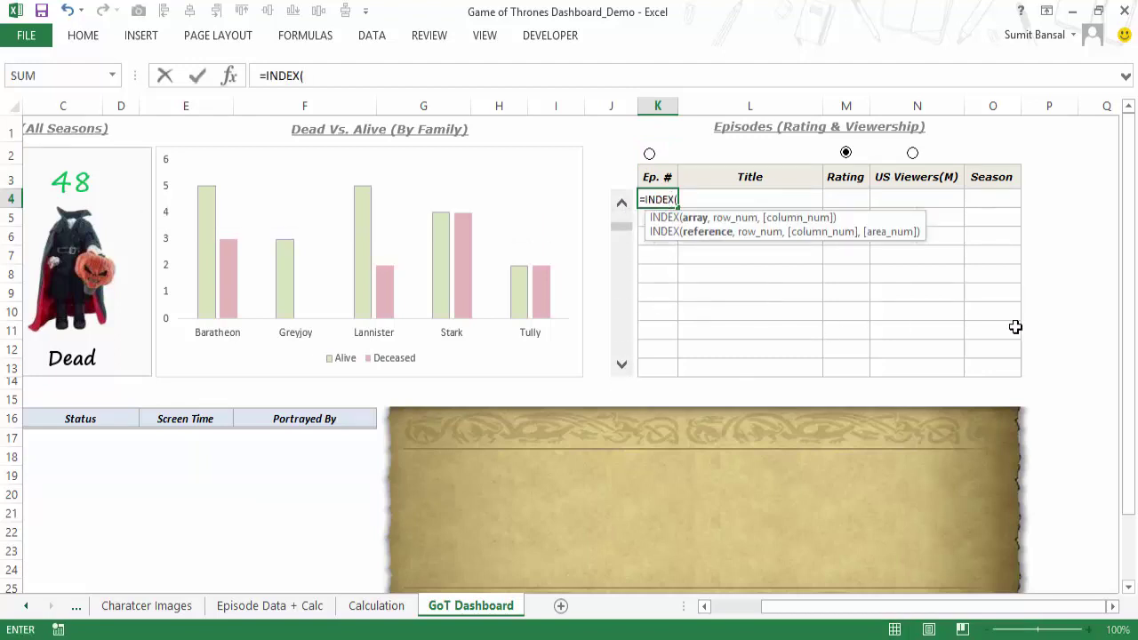
click(367, 612)
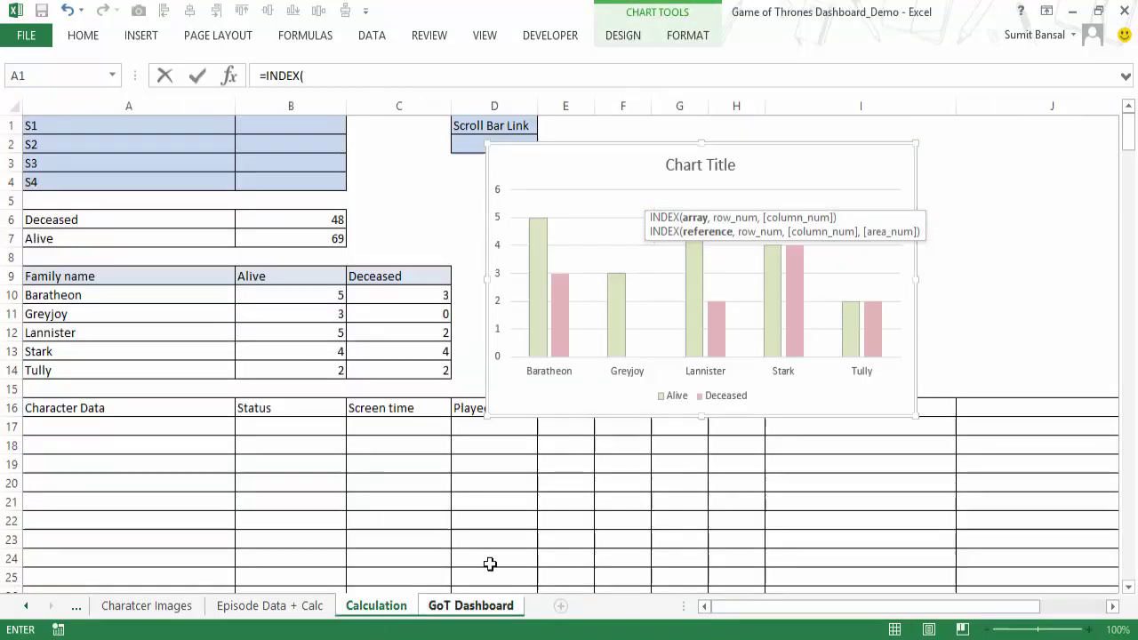
click(305, 607)
click(726, 165)
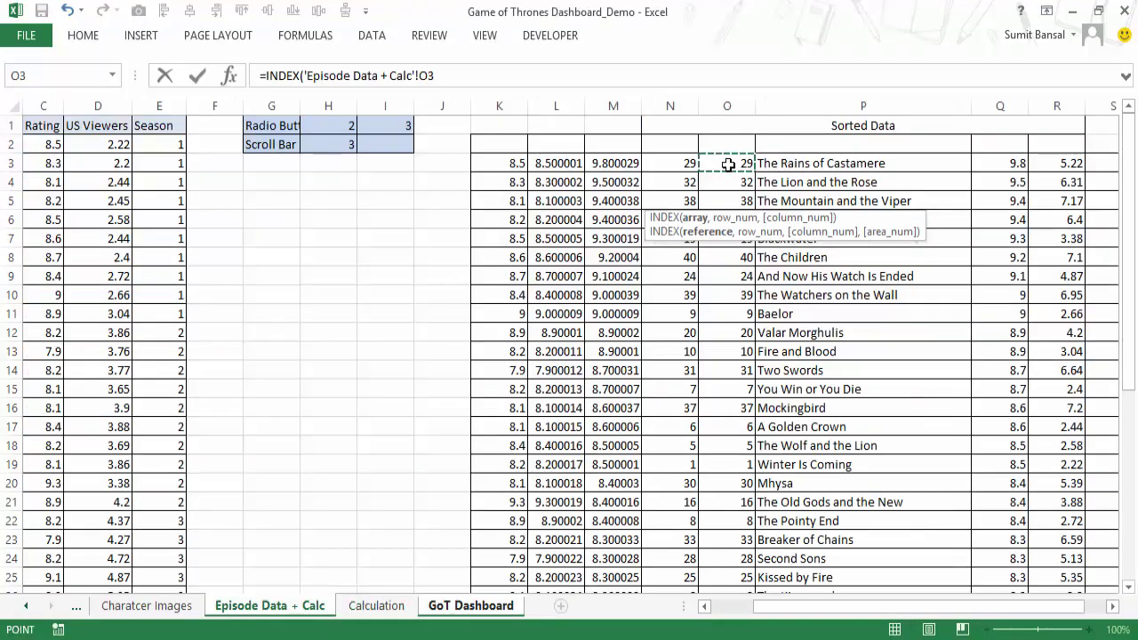
key(ctrl+shift+Down)
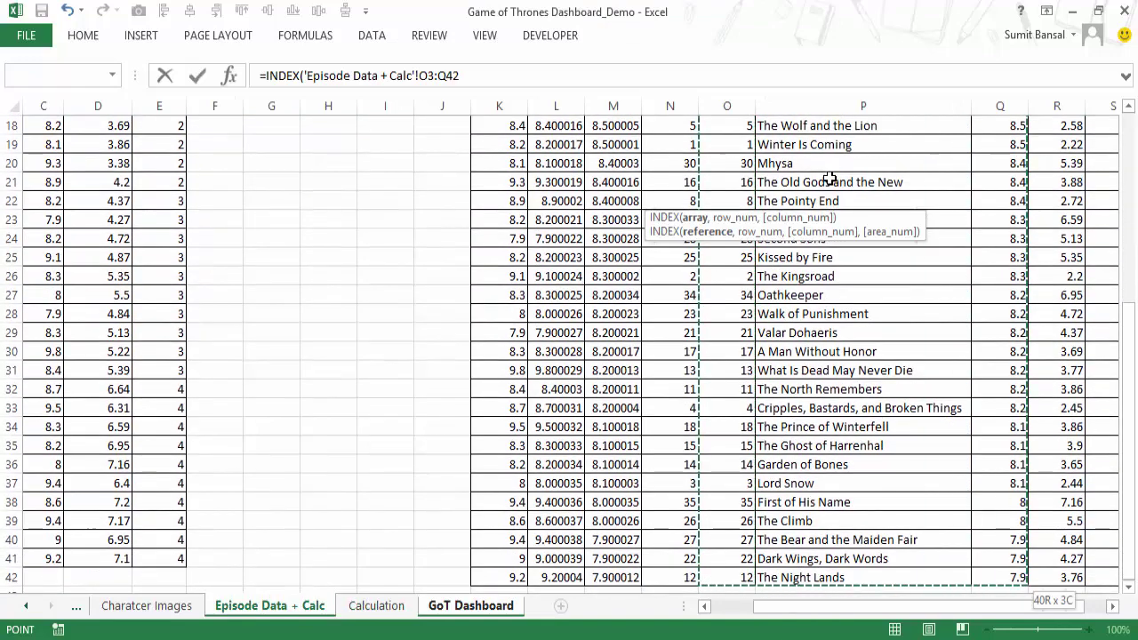
key(shift+Right)
key(shift+Right)
key(shift+Right)
key(shift+Right)
key(F4)
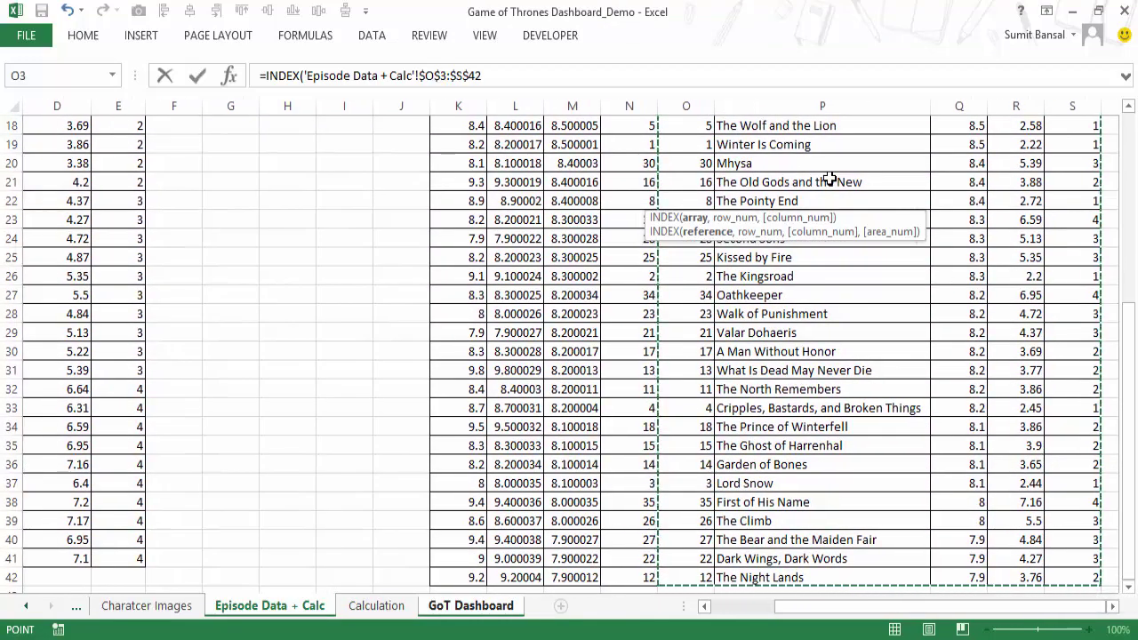
Add ROWS('Episode Data + Calc'!$C$18:C18) as the row argument.
text(,)
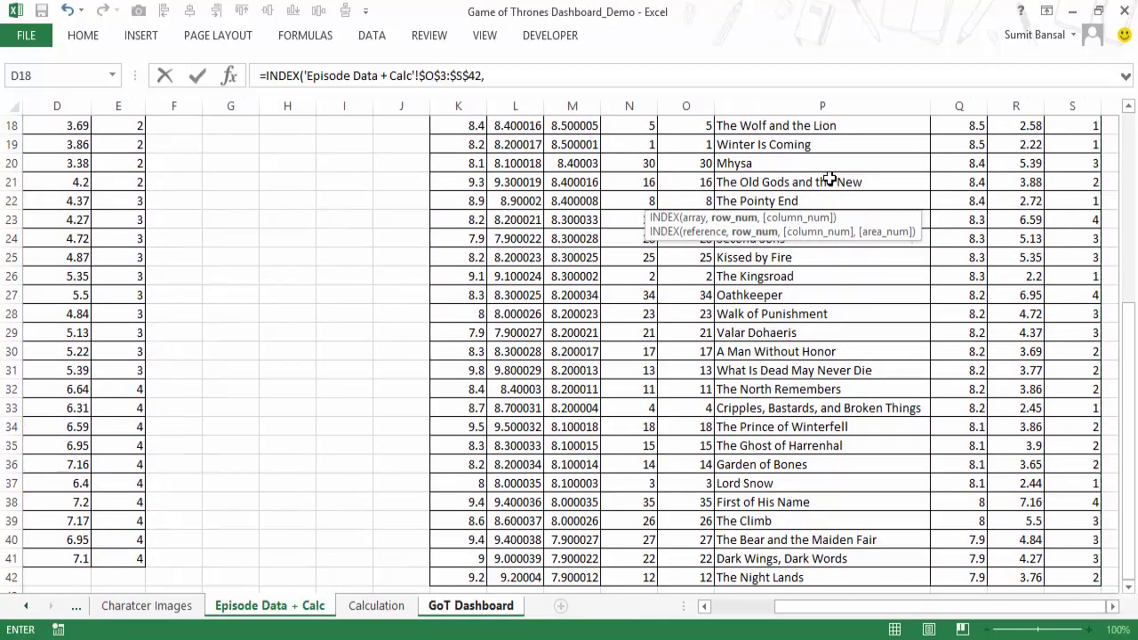
text(rows()
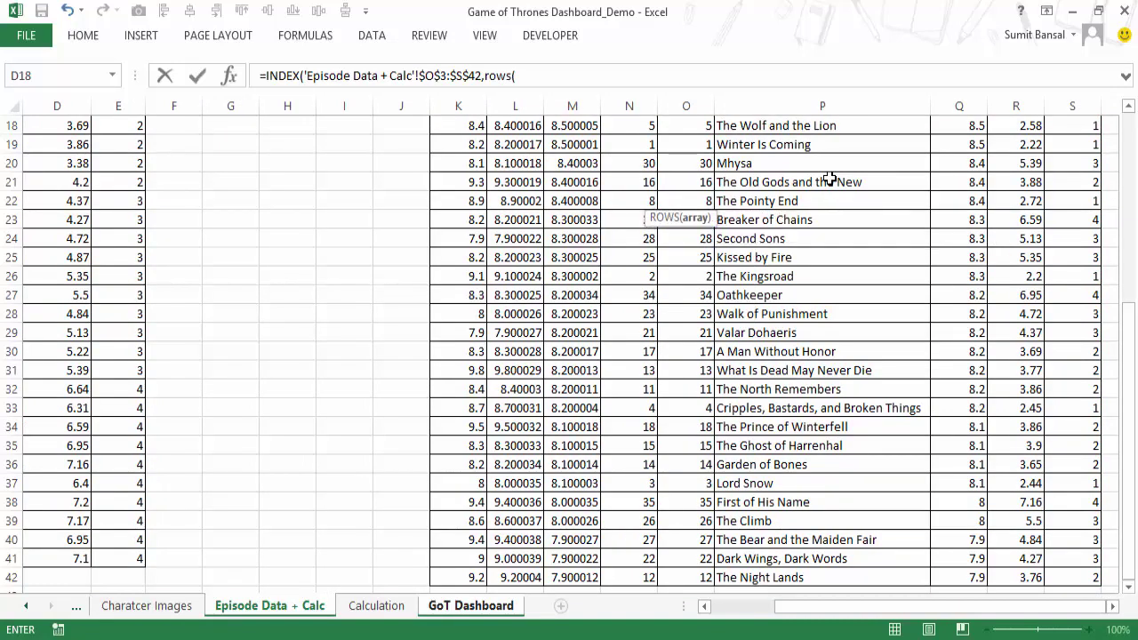
key(Left)
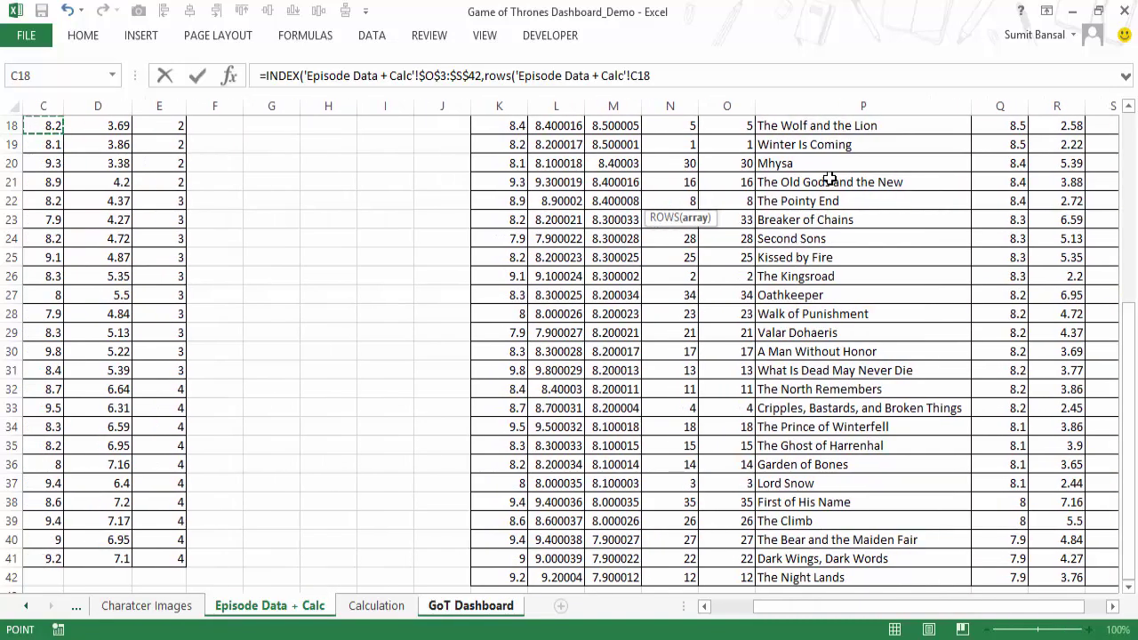
key(F8)
text())
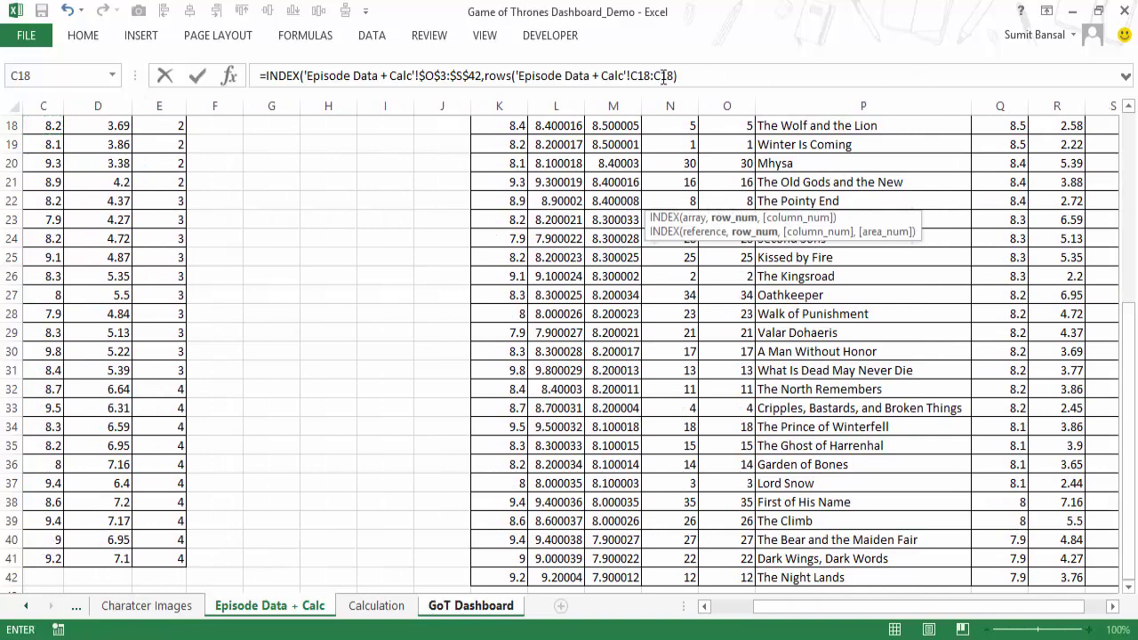
click(644, 76)
key(F4)
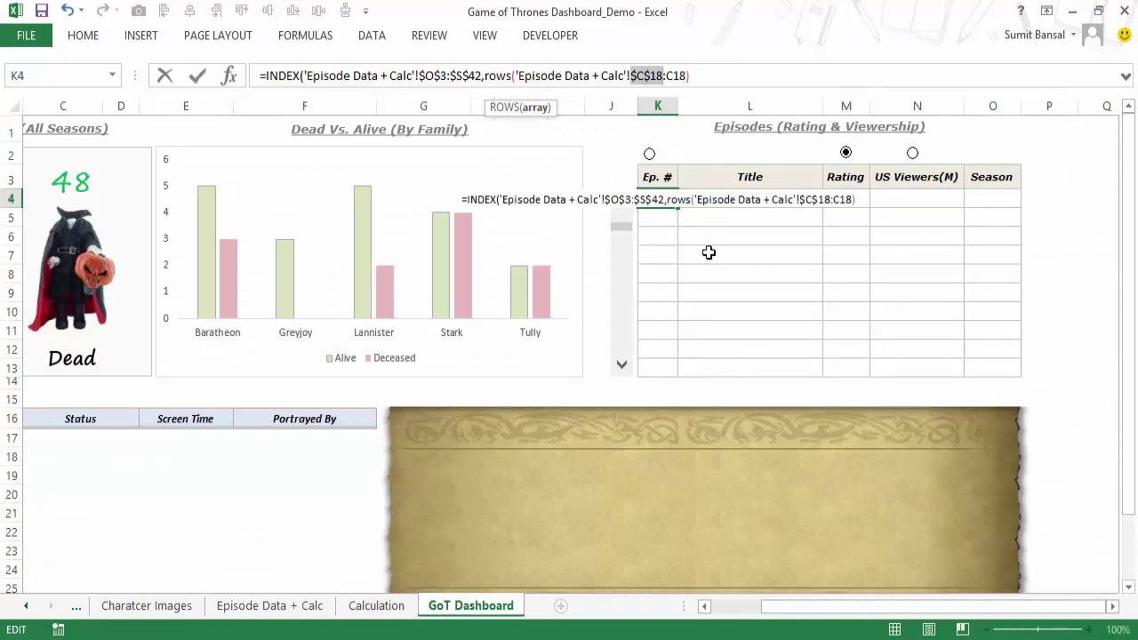
click(862, 200)
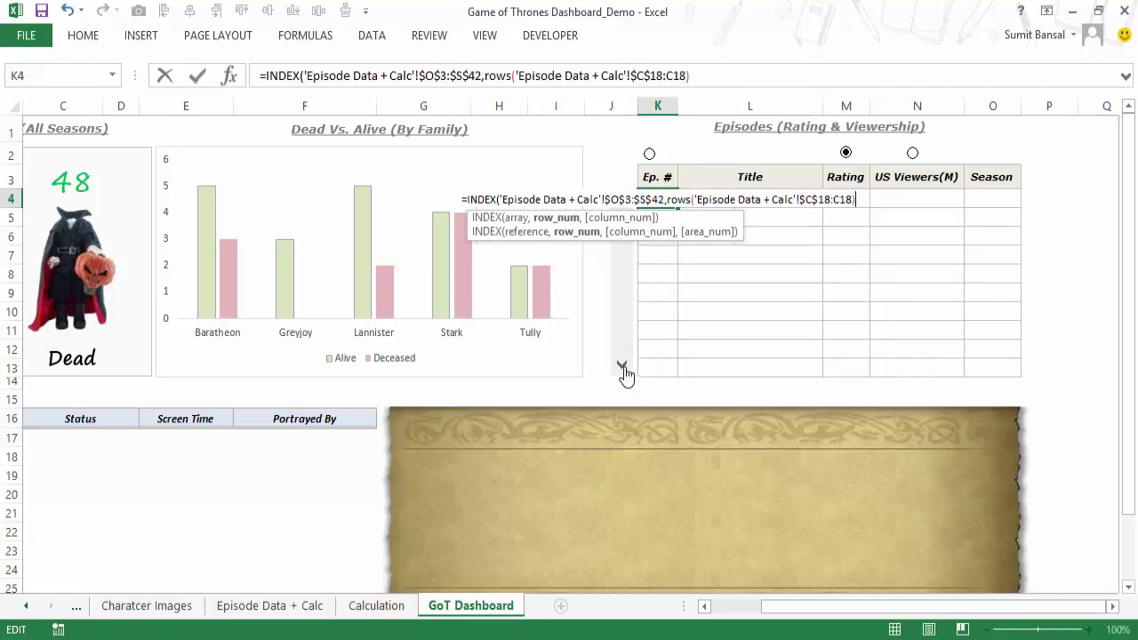
text()+)
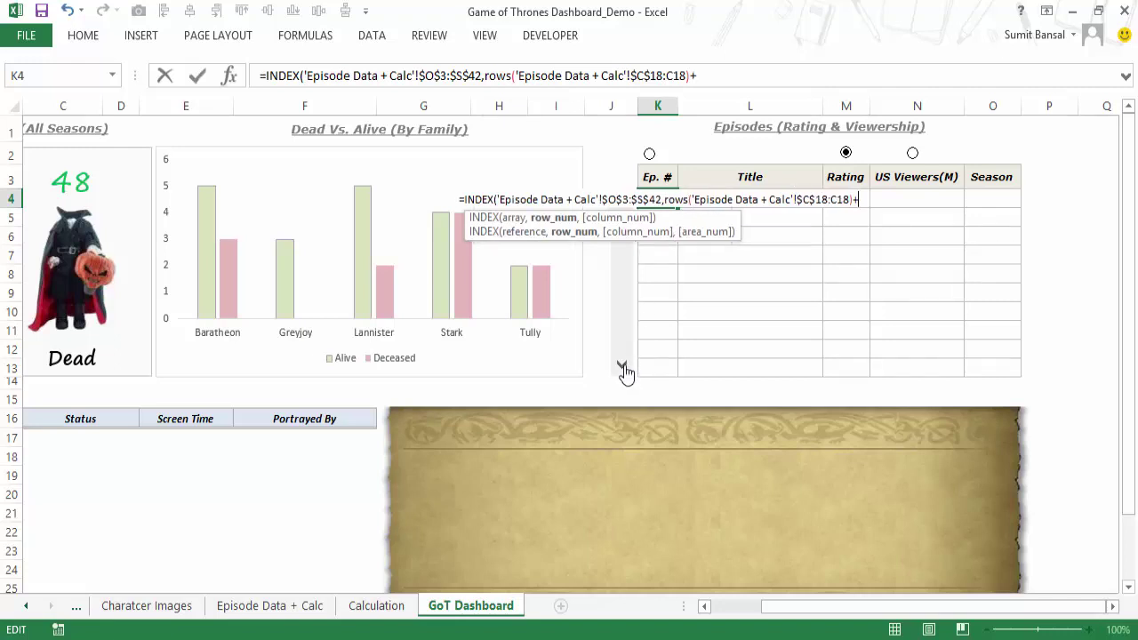
Offset the row by the scroll value 'Episode Data + Calc'!$H$2 minus 1.
click(300, 607)
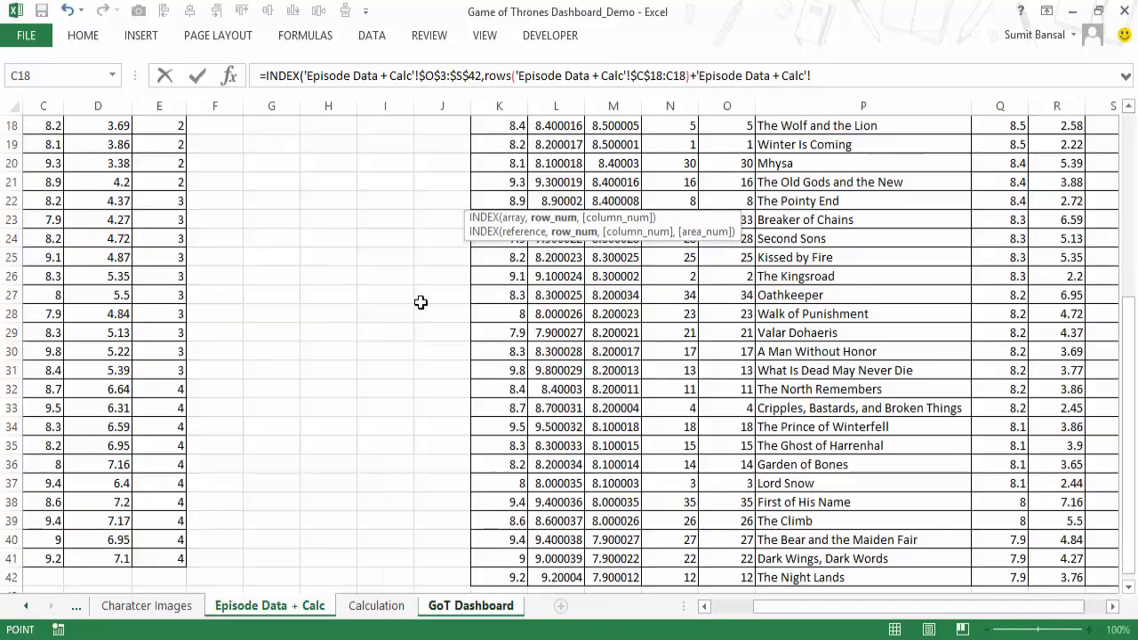
scroll(419, 303, up, 6)
click(334, 143)
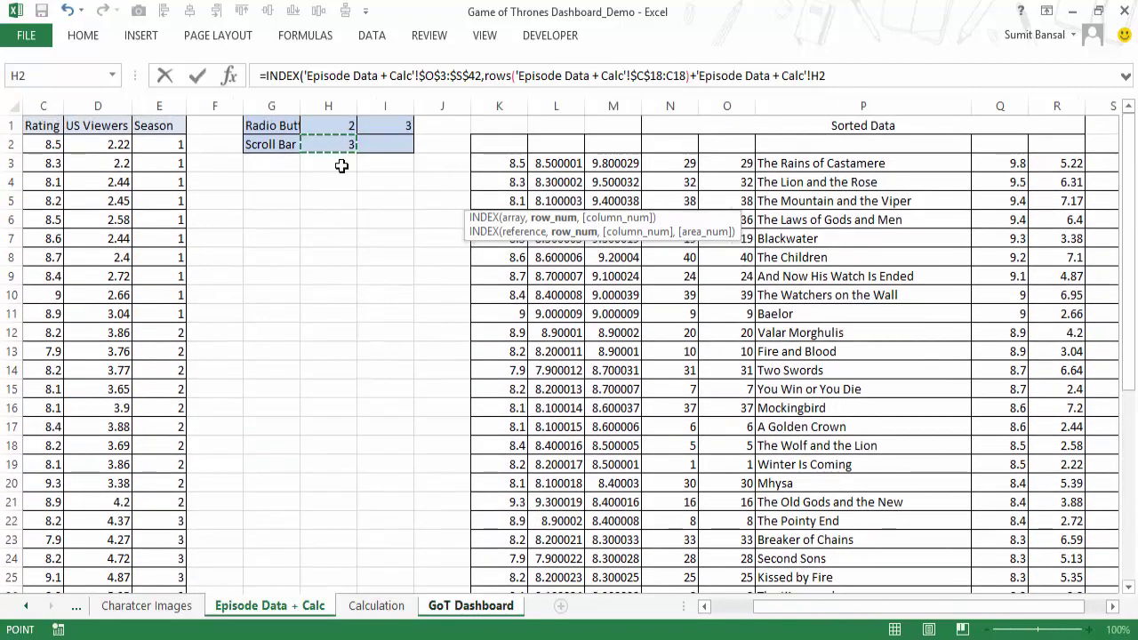
key(F4)
text(-1)
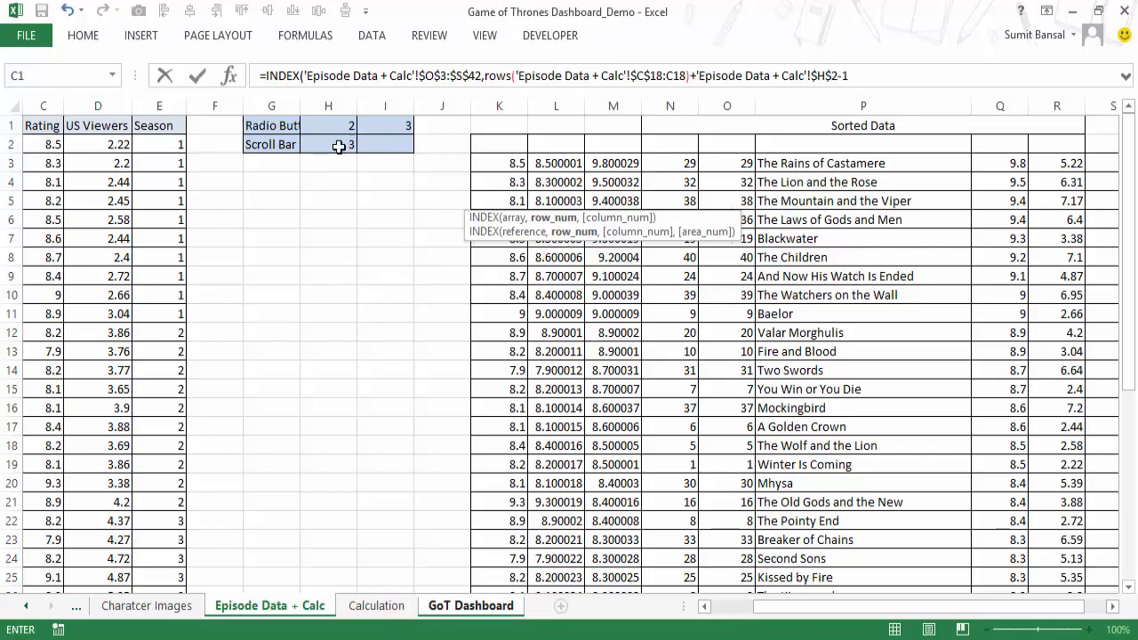
click(471, 605)
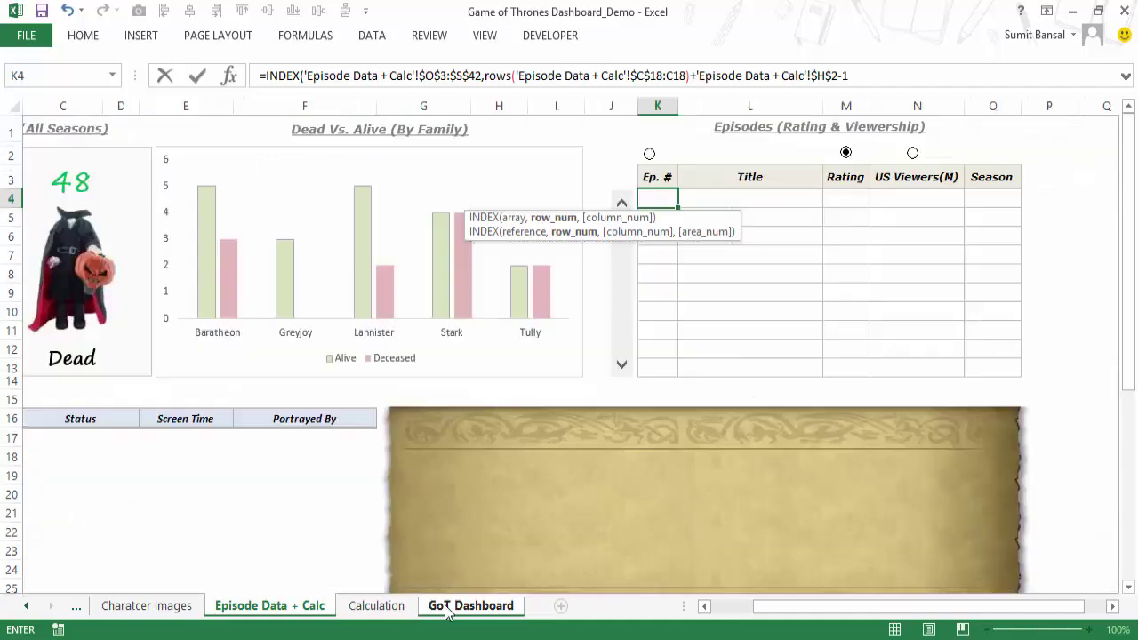
key(Return)
key(Escape)
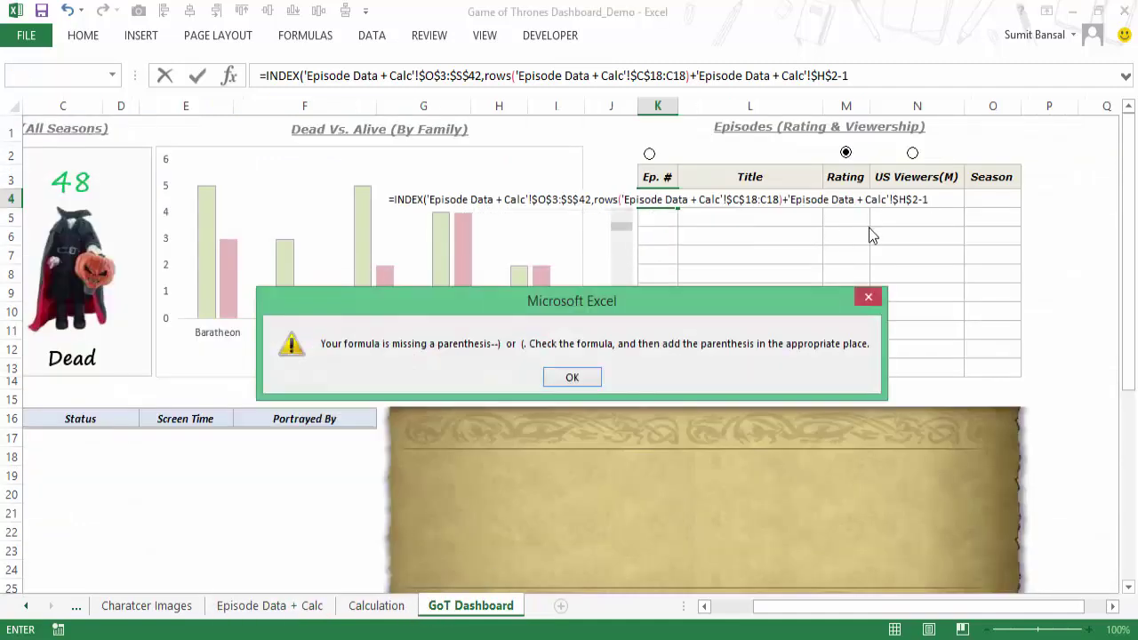
key(Return)
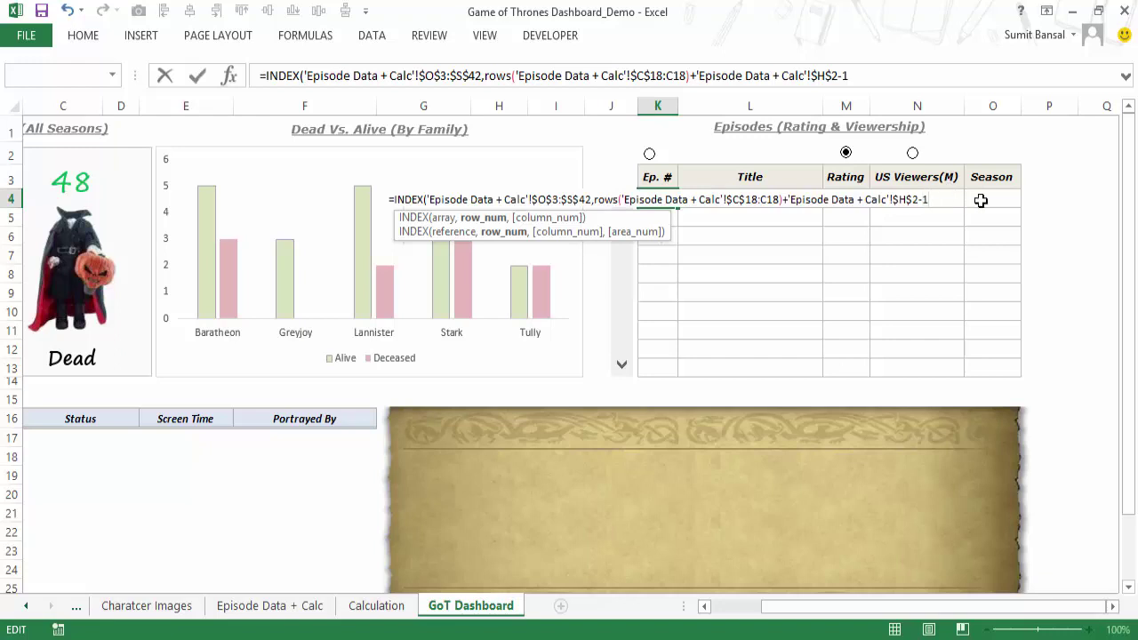
Finish with COLUMNS('GoT Dashboard'!$J$4:J4) as column argument, so K4 shows 29.
text(,)
text(column)
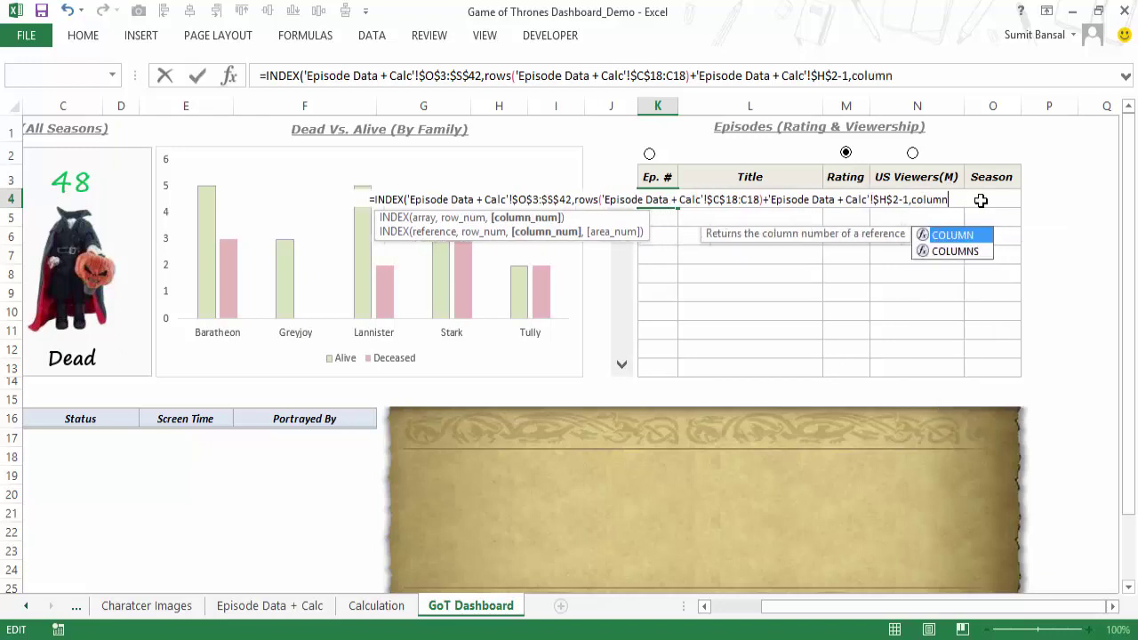
key(Tab)
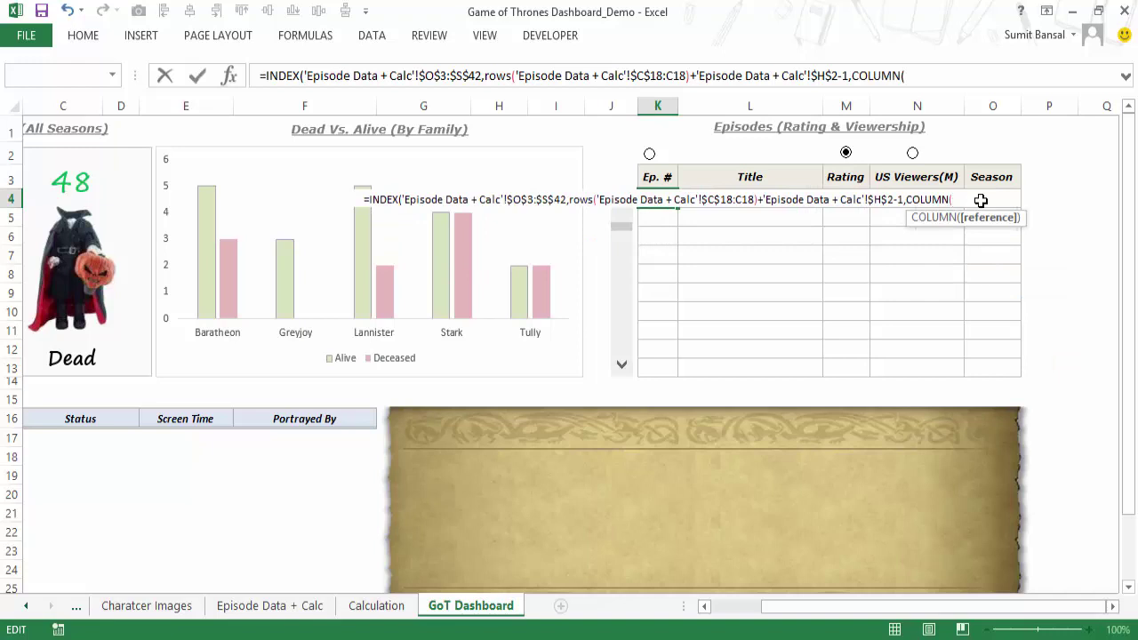
key(BackSpace)
text(S()
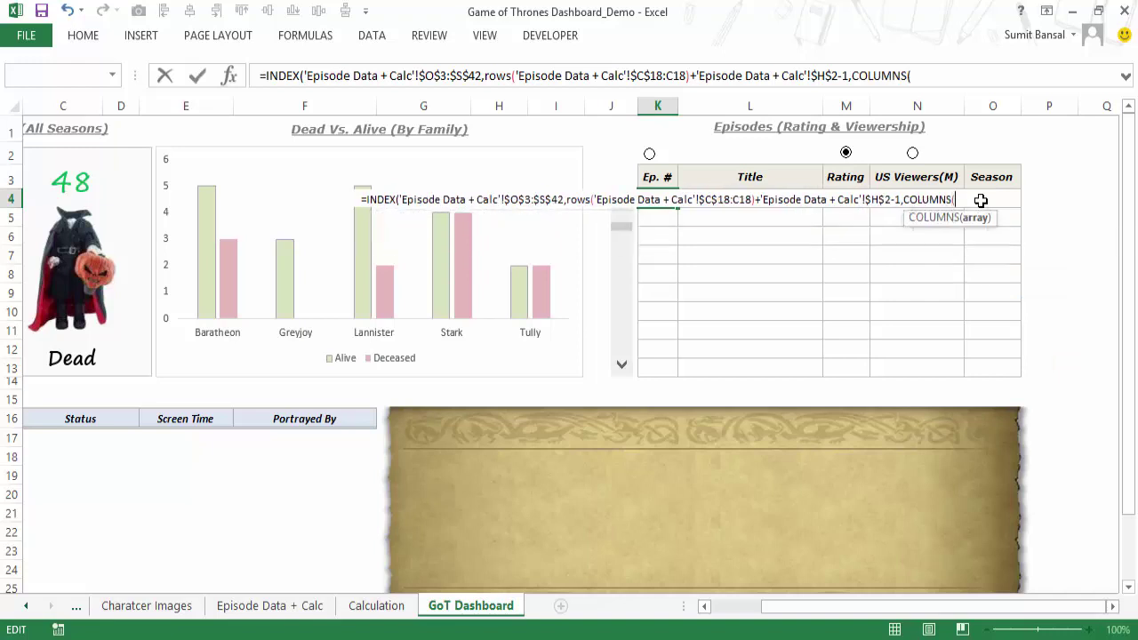
key(Left)
key(F8)
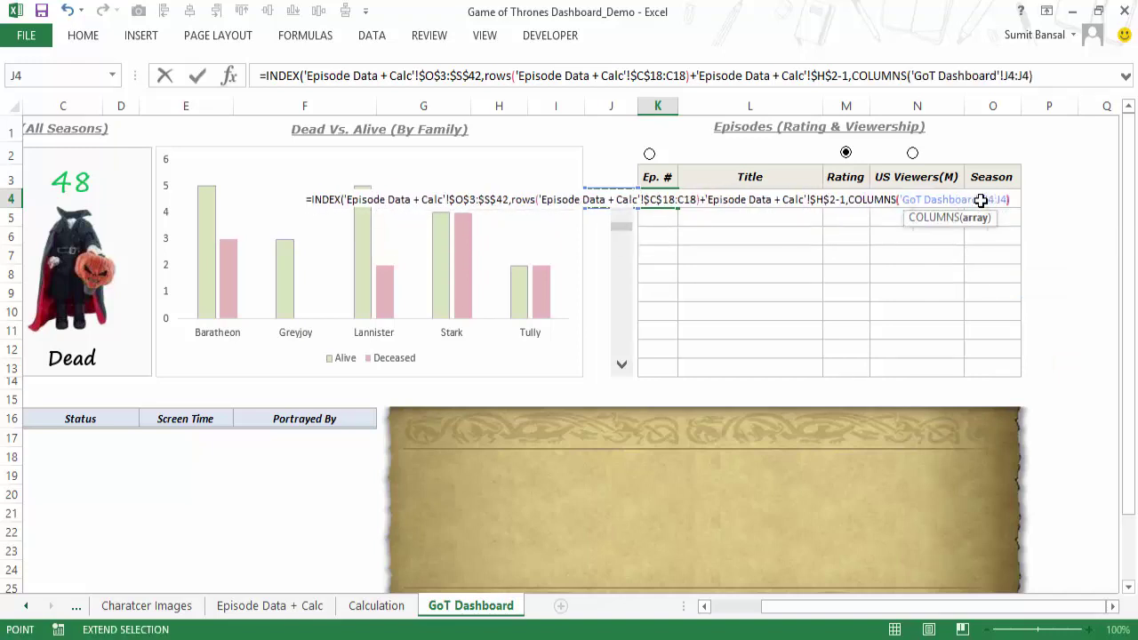
text()))
double_click(980, 200)
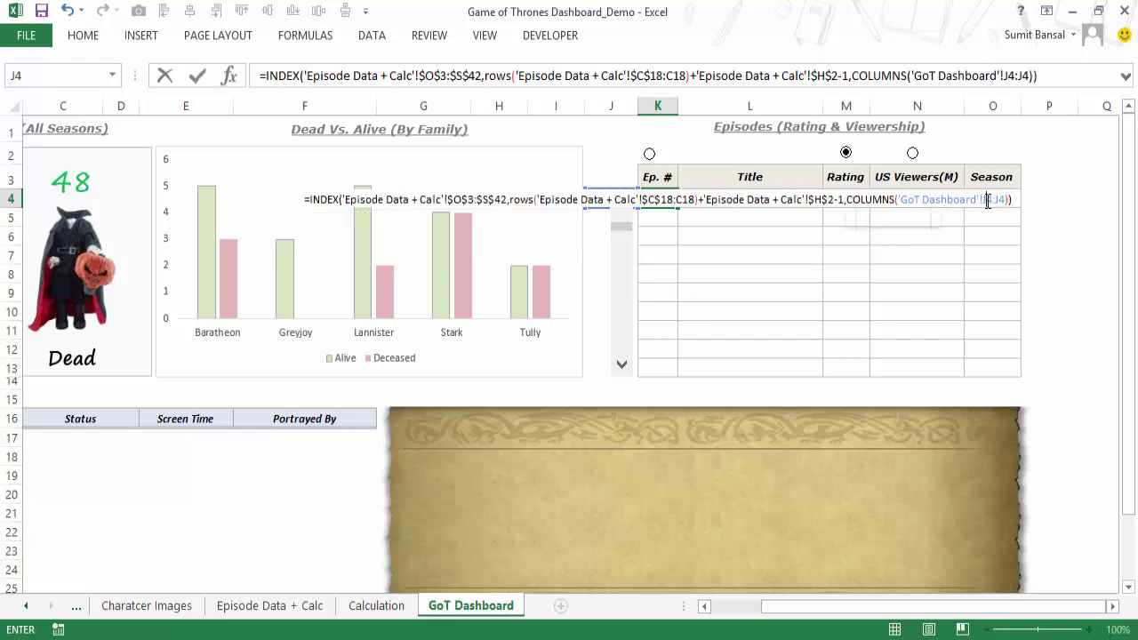
key(F4)
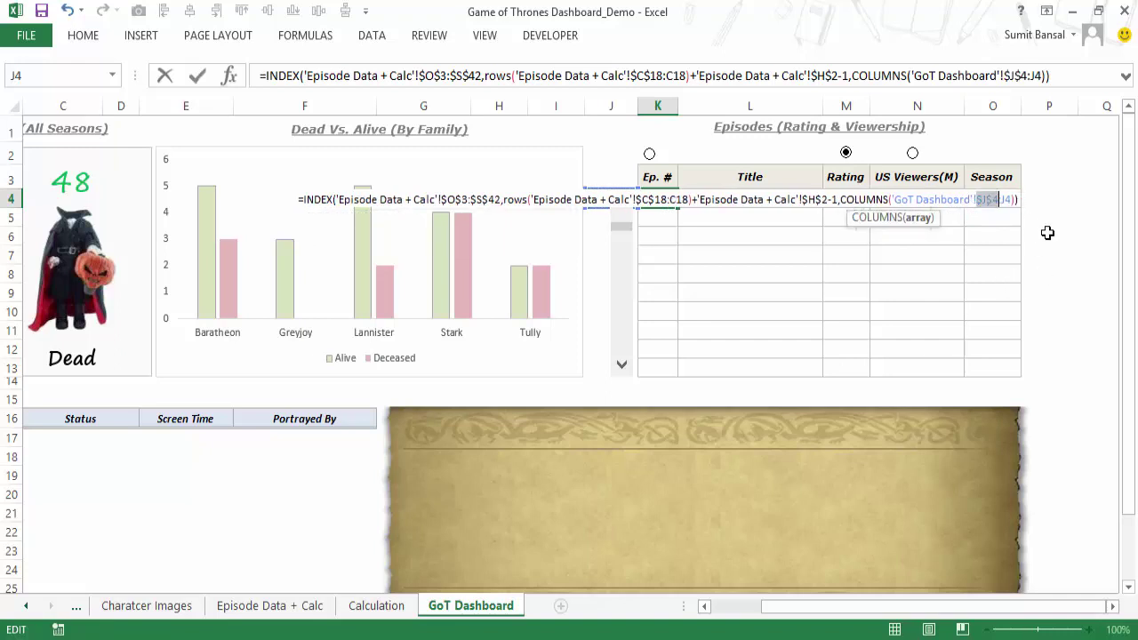
key(ctrl+Return)
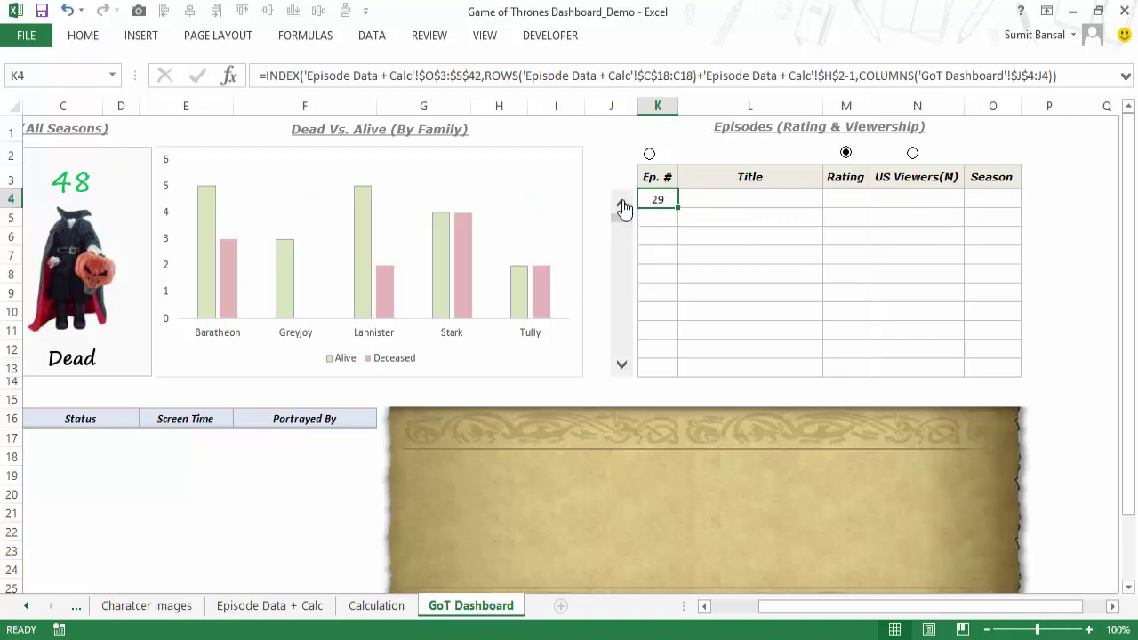
Test the scroll bar link, then fill K4's formula across K4:O13 for ten episodes.
click(622, 368)
click(376, 605)
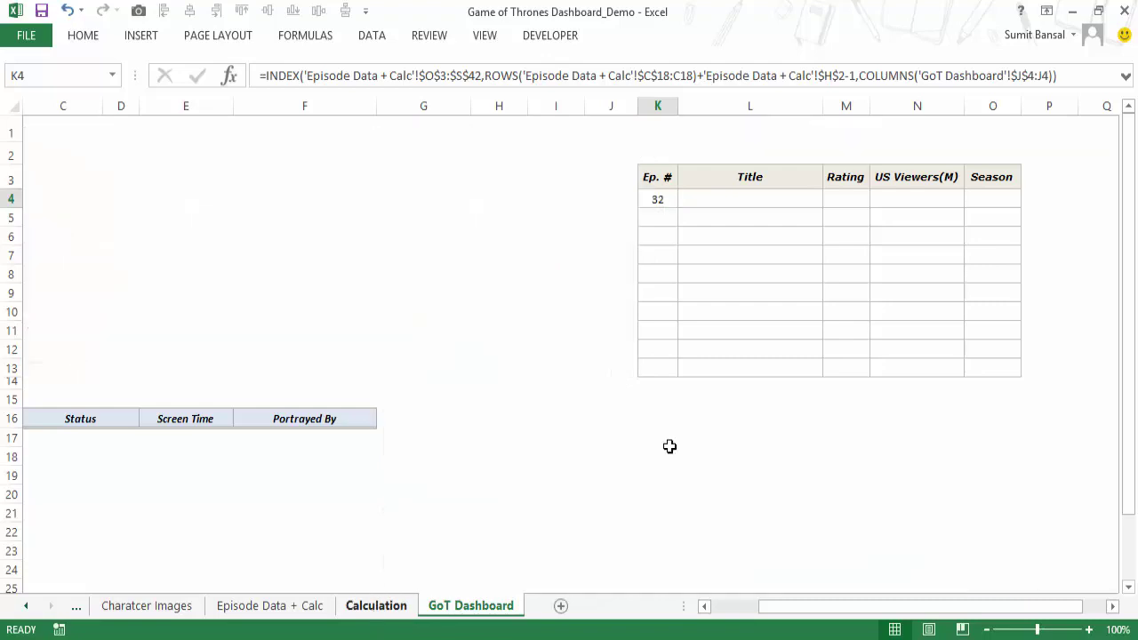
click(283, 605)
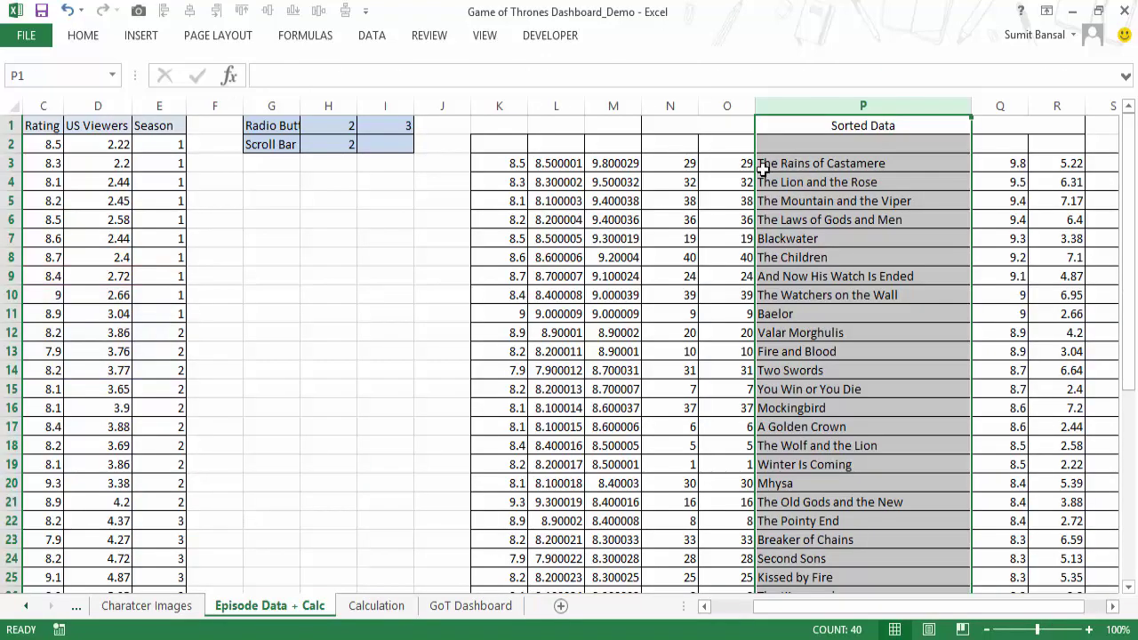
click(737, 182)
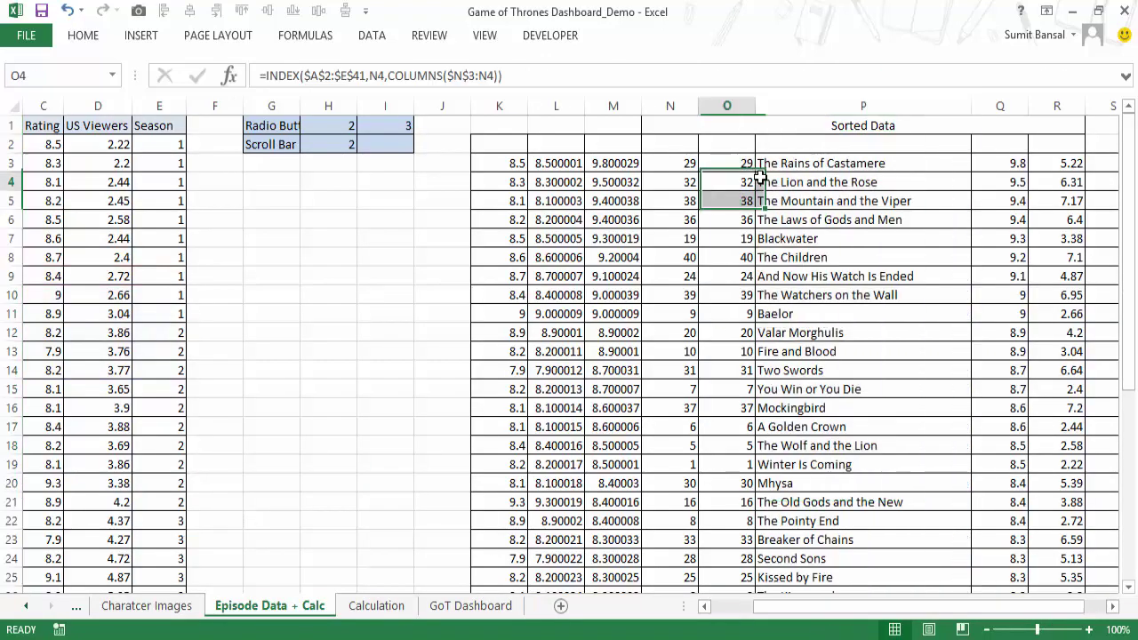
click(456, 606)
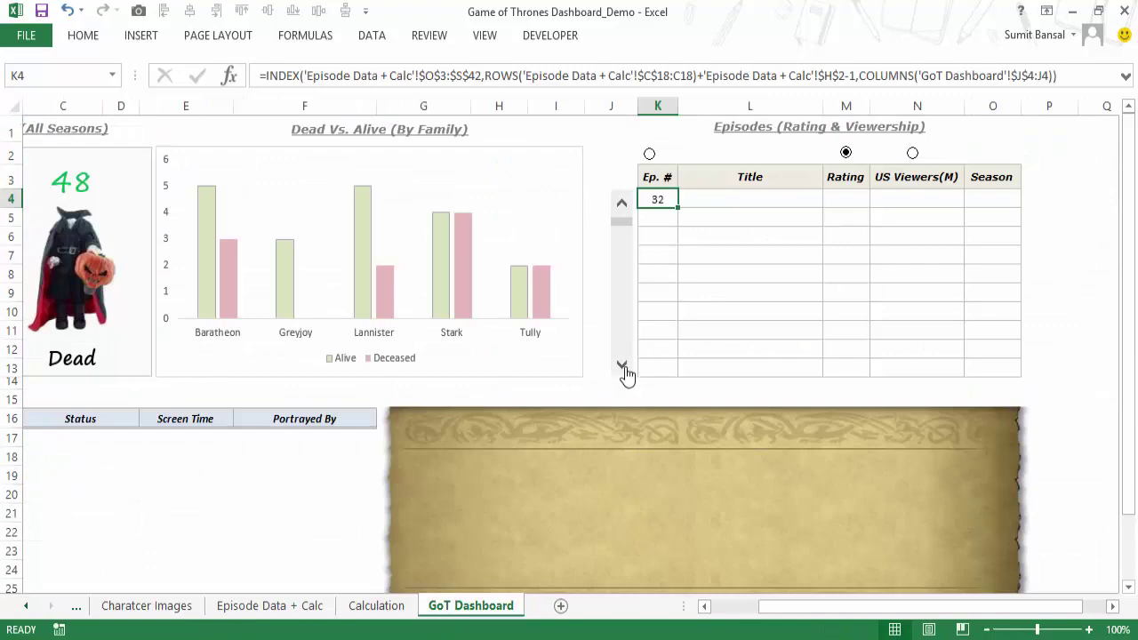
click(313, 606)
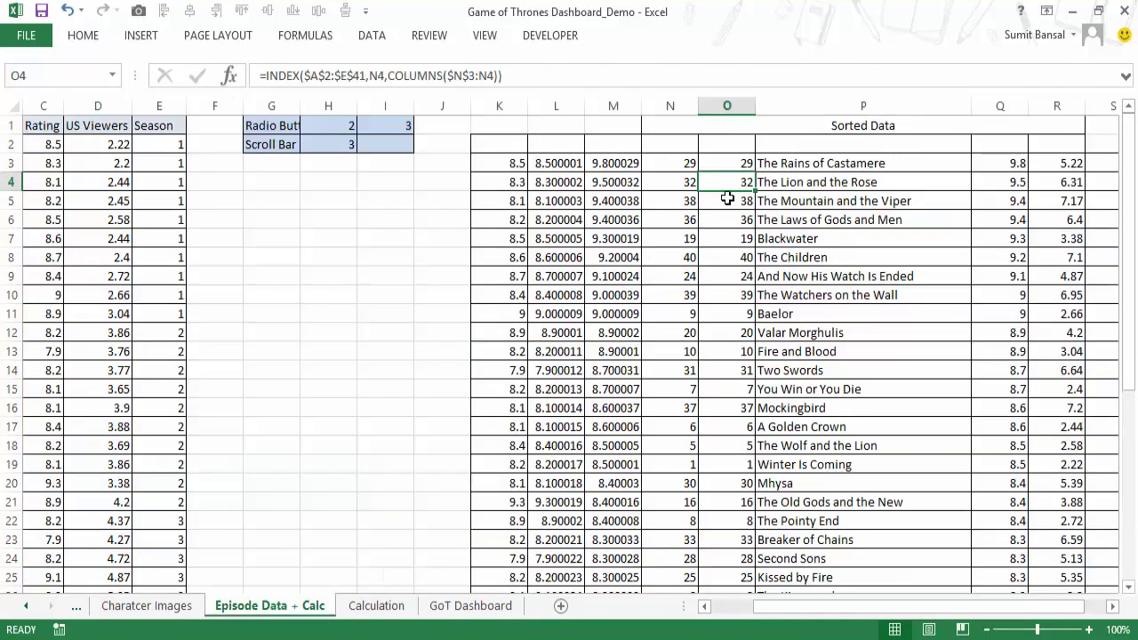
click(489, 605)
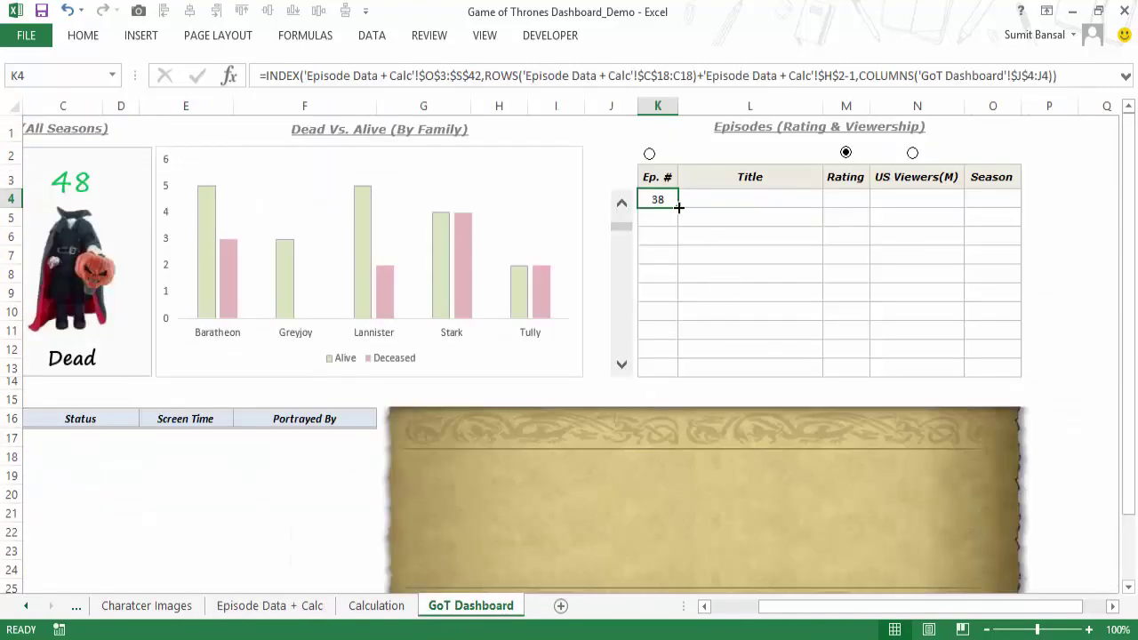
drag(678, 207, 1012, 365)
Reset the list to the top and test sorting by Ep. #, Rating and US Viewers.
click(1097, 243)
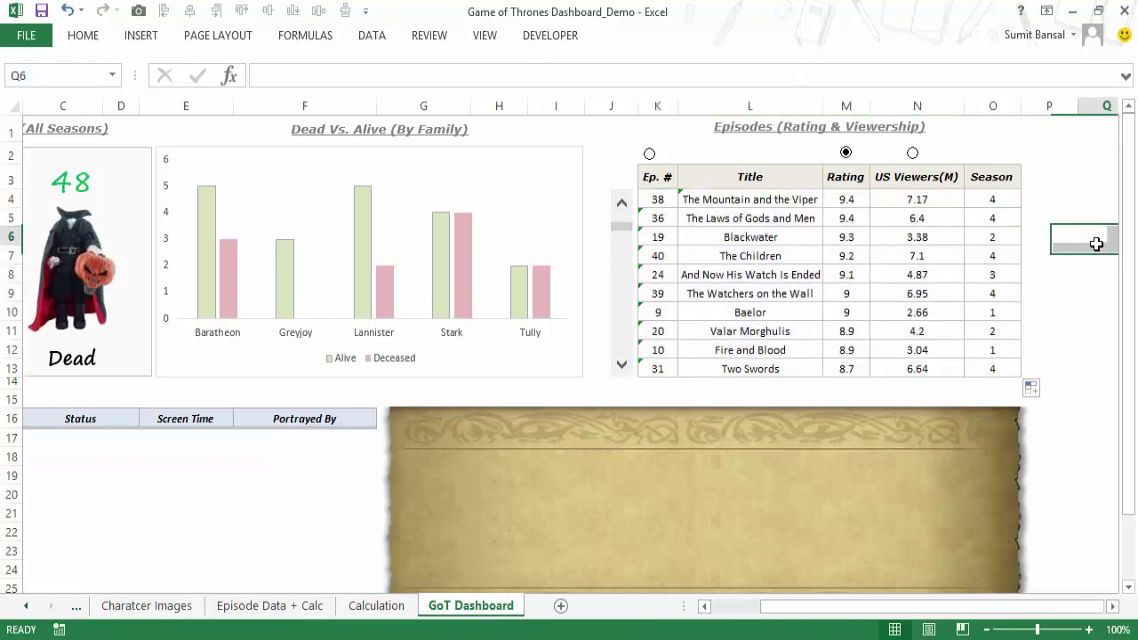
click(623, 203)
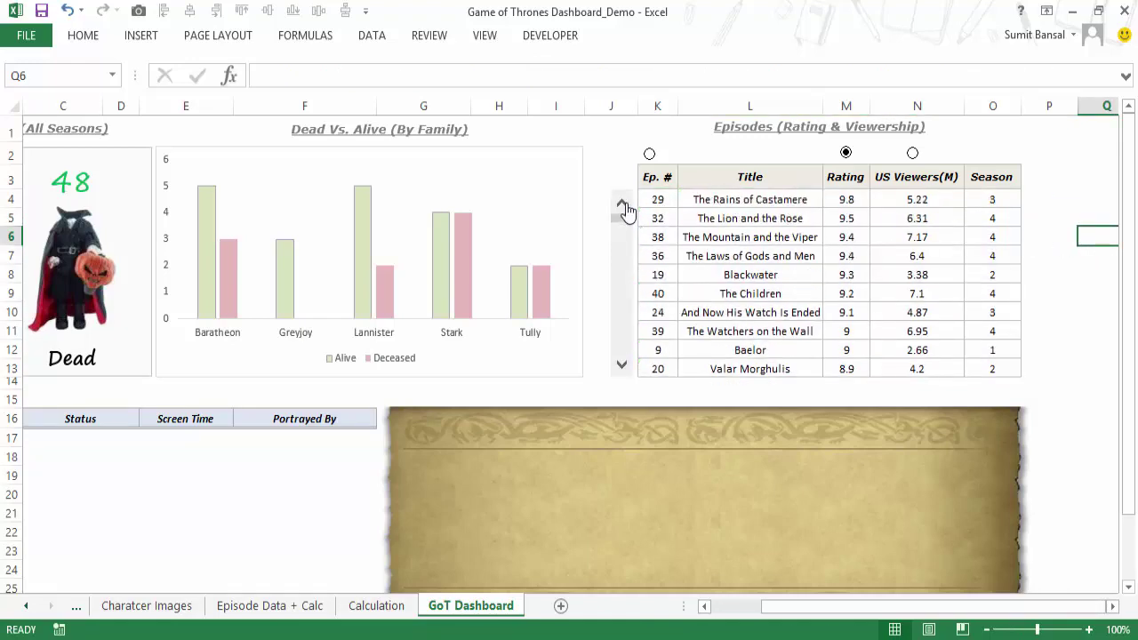
click(648, 154)
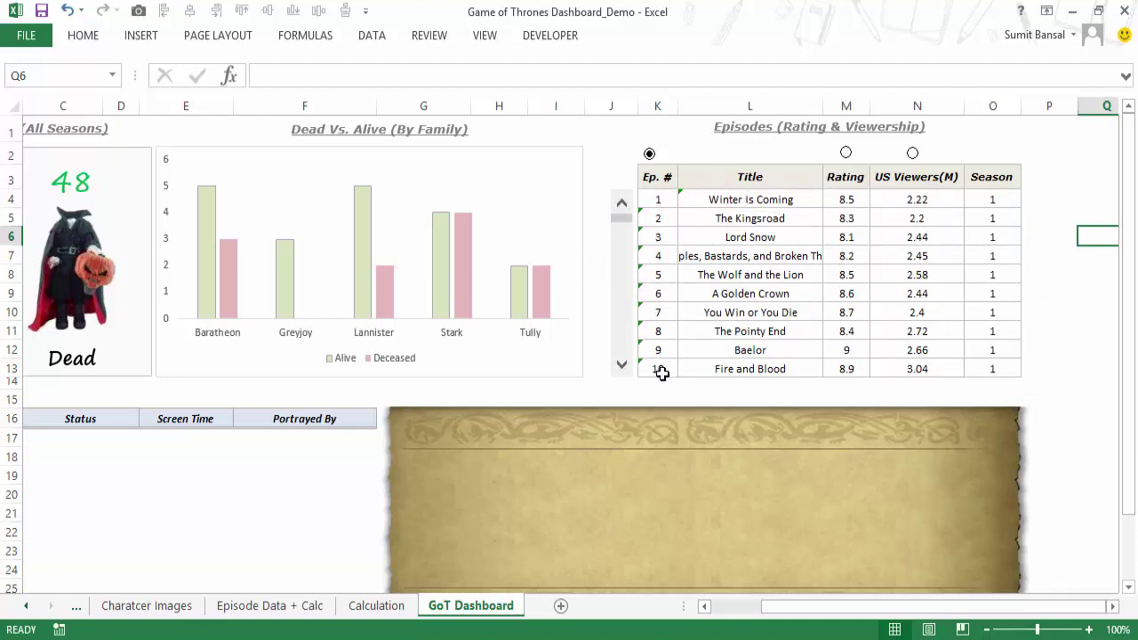
click(845, 153)
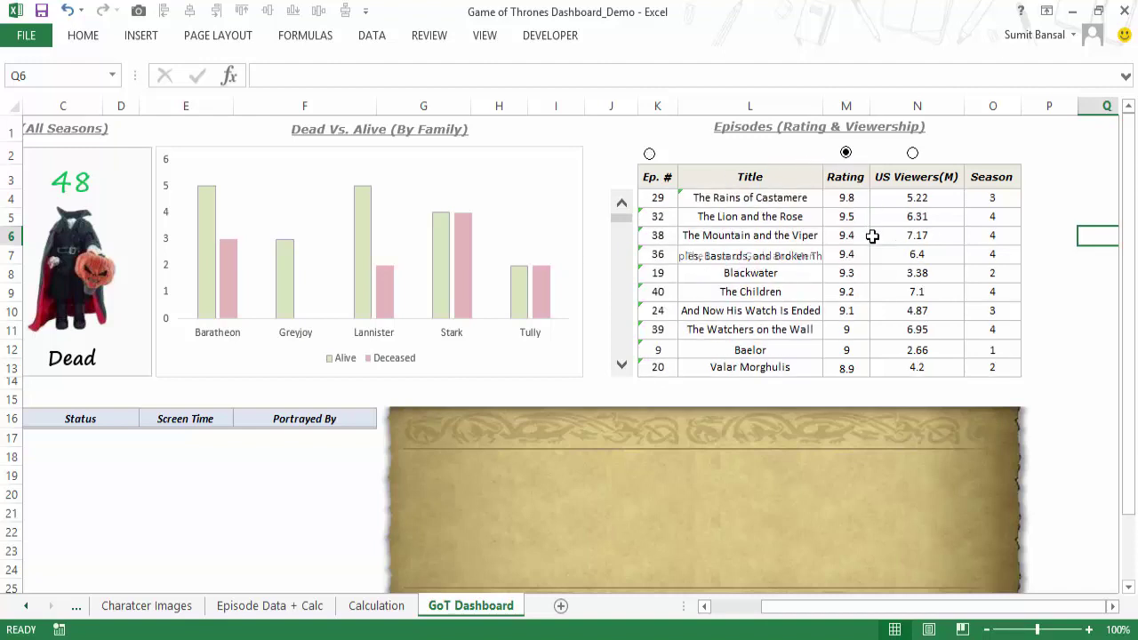
click(855, 197)
drag(855, 222, 864, 368)
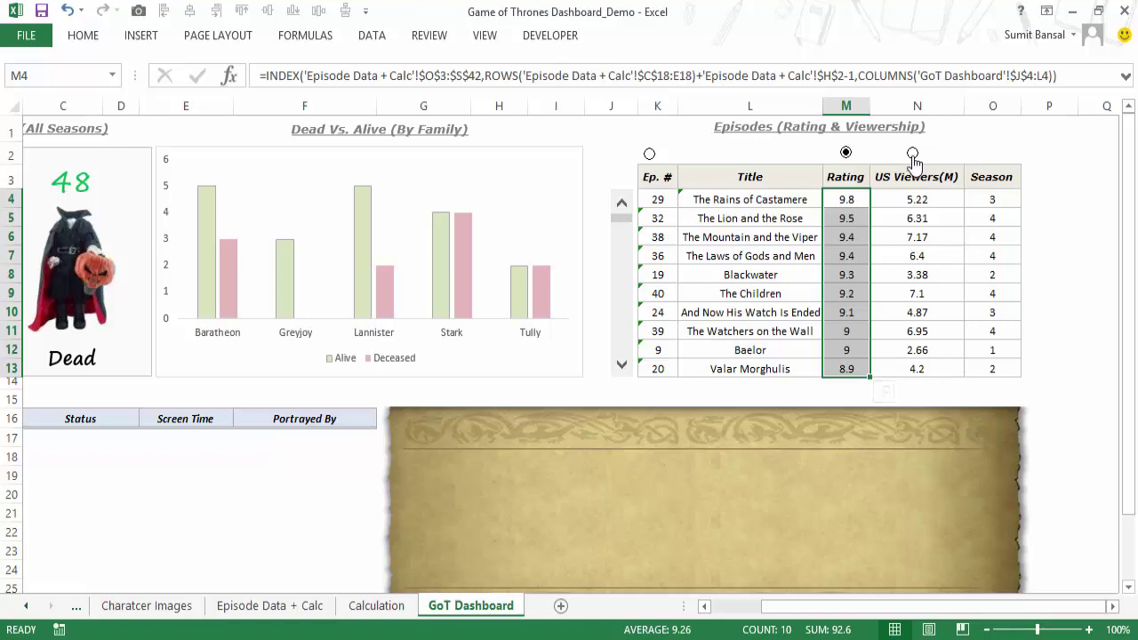
click(912, 153)
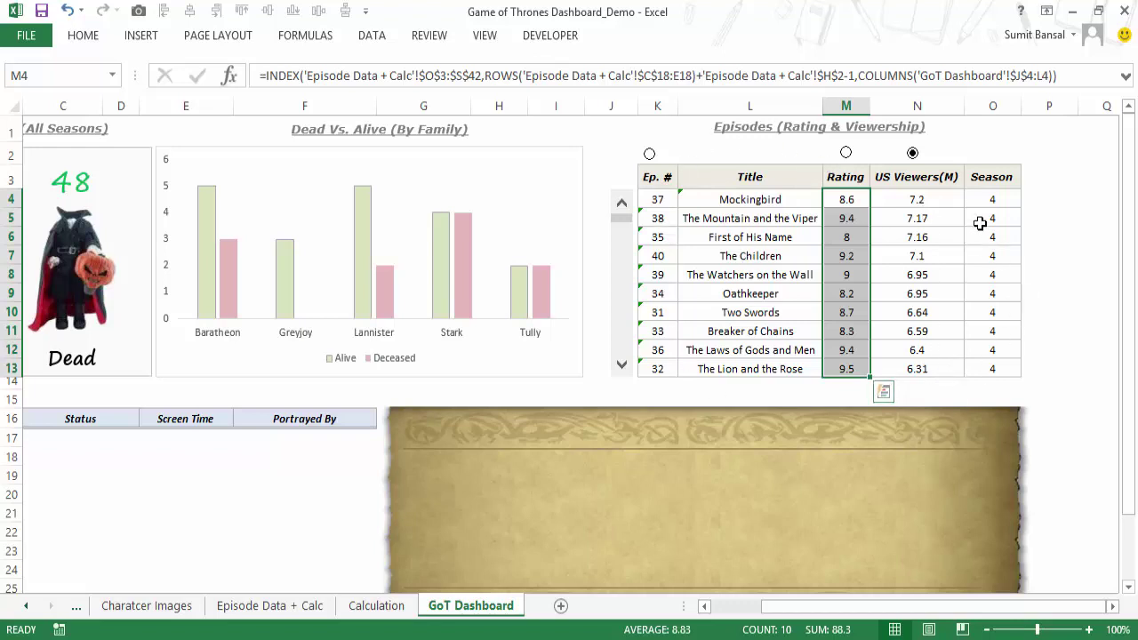
Cycle the sort through Rating and Ep. # again, ending on US Viewers(M).
right_click(650, 154)
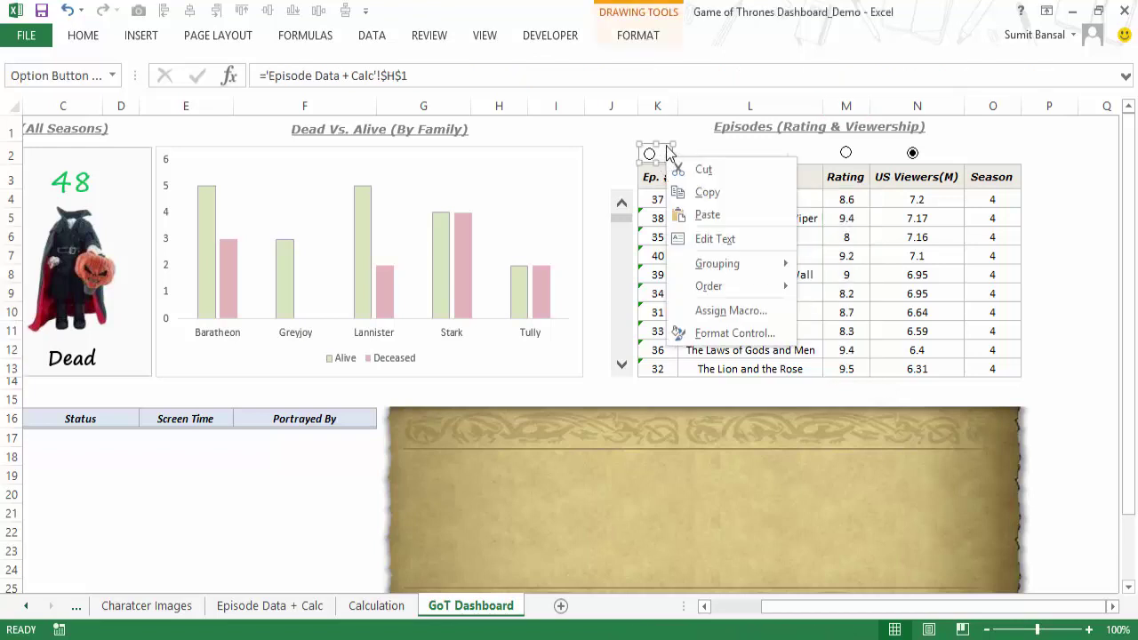
key(Escape)
key(Escape)
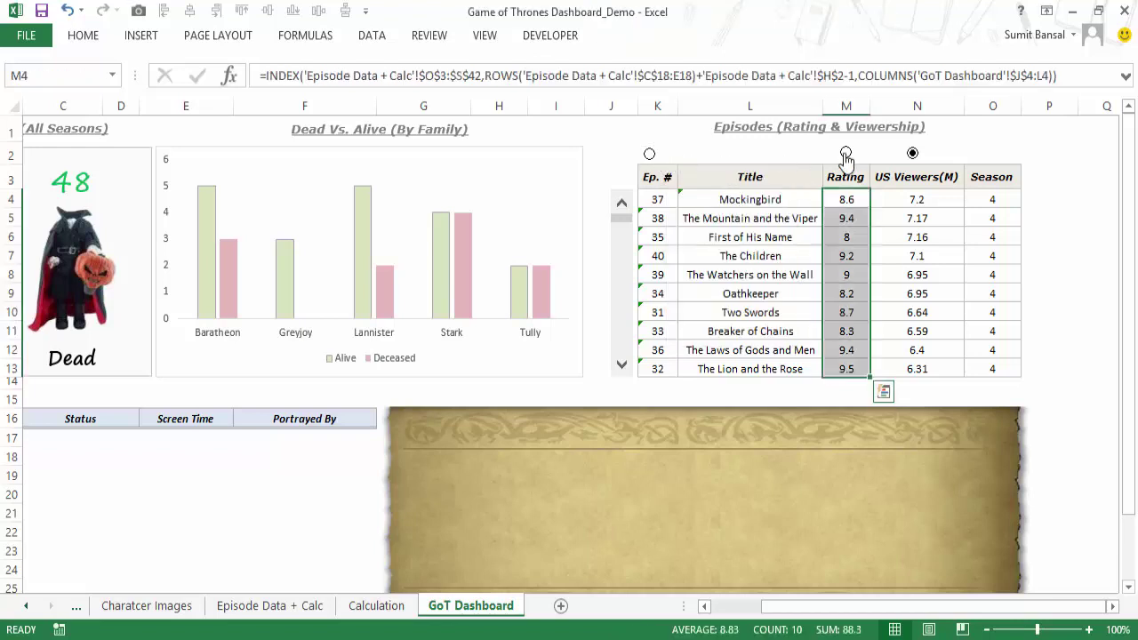
click(845, 152)
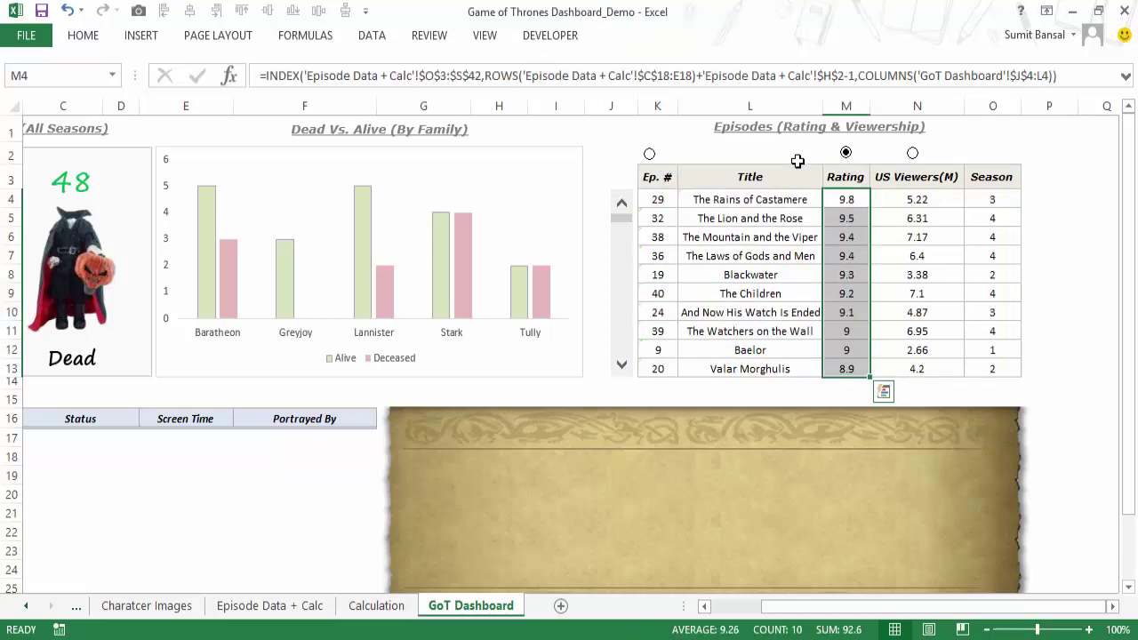
click(650, 154)
click(846, 155)
click(914, 154)
Pick the Form Controls Check Box from the DEVELOPER tab's Insert menu.
drag(973, 606, 623, 612)
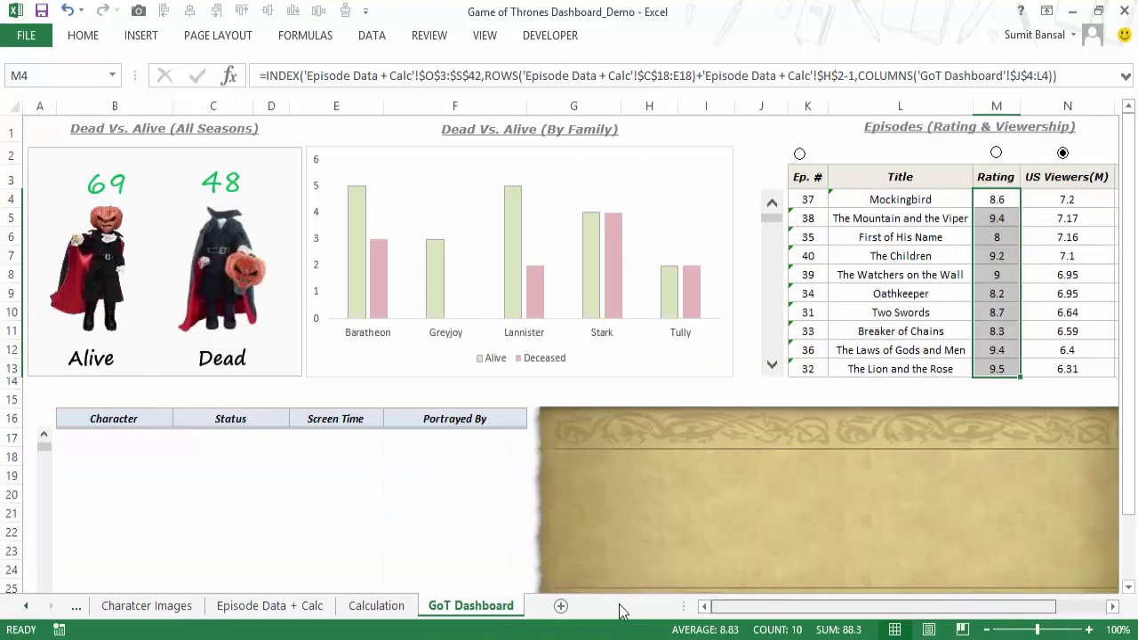
scroll(368, 352, down, 2)
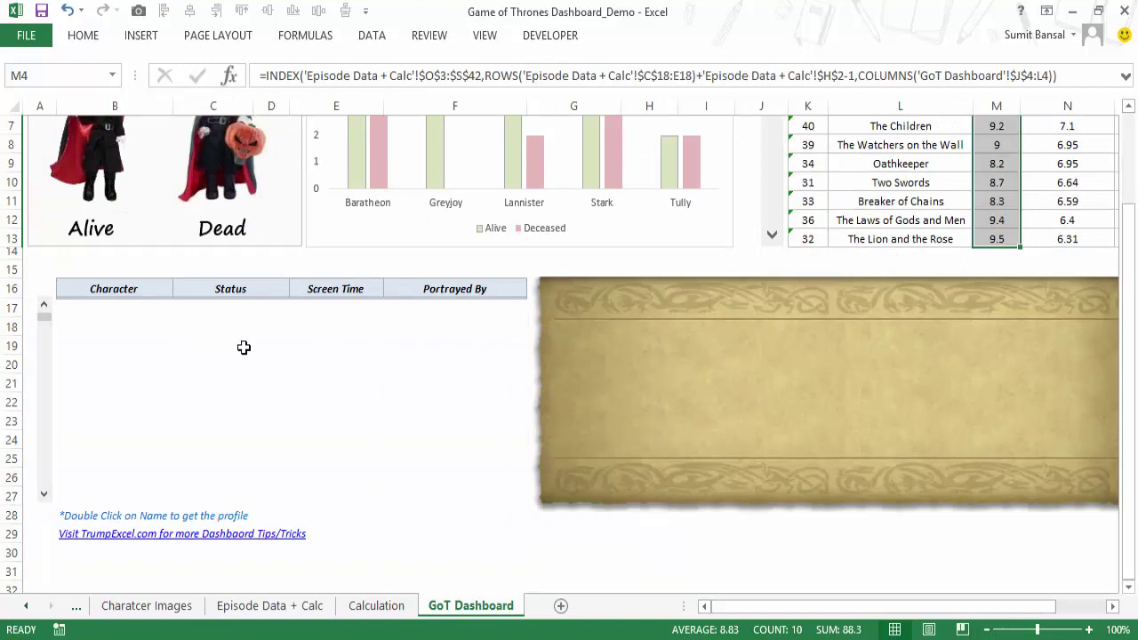
click(309, 306)
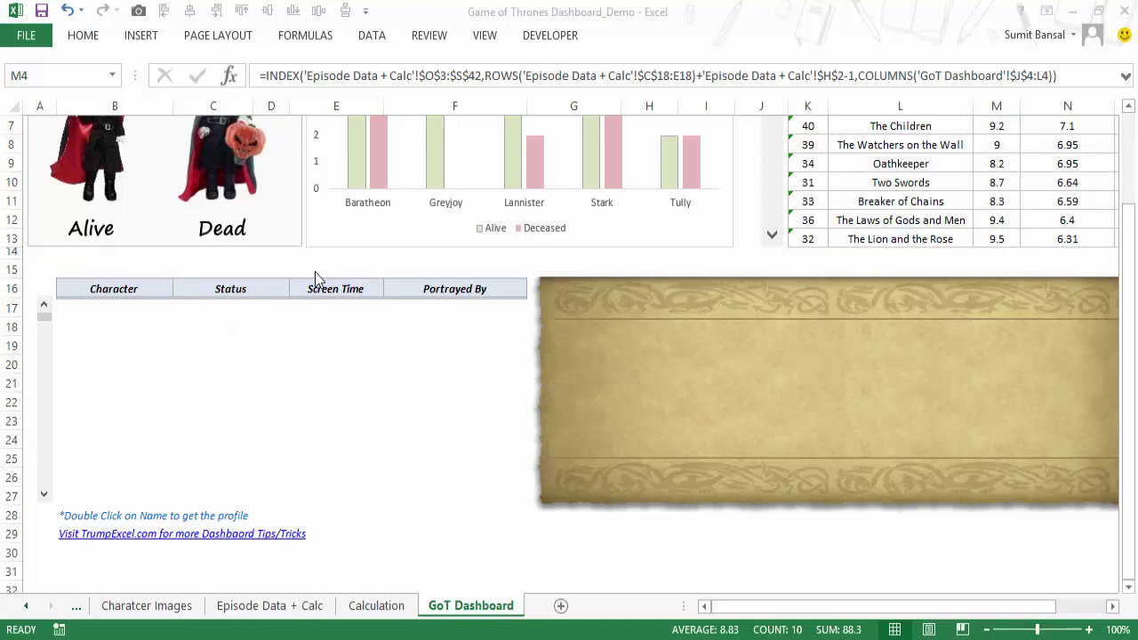
click(560, 43)
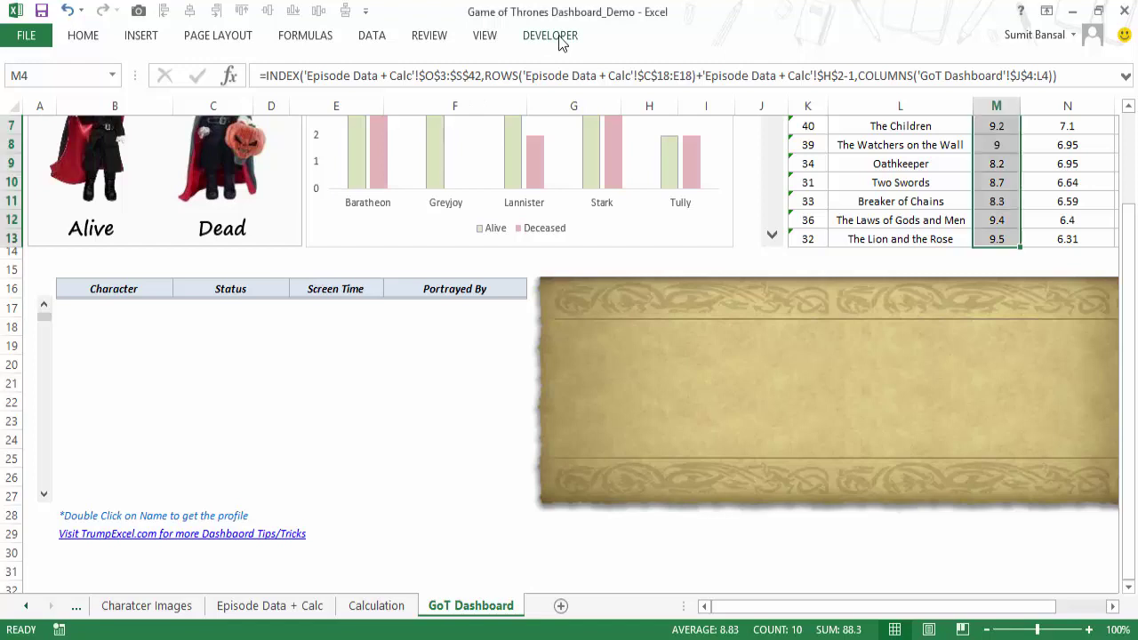
click(333, 97)
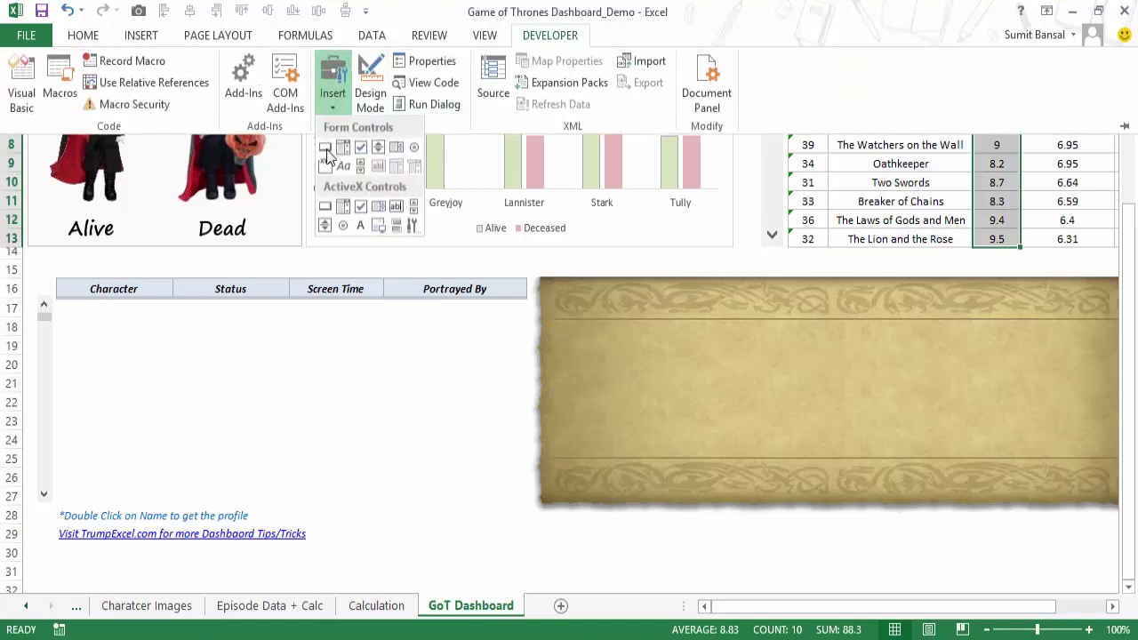
click(362, 151)
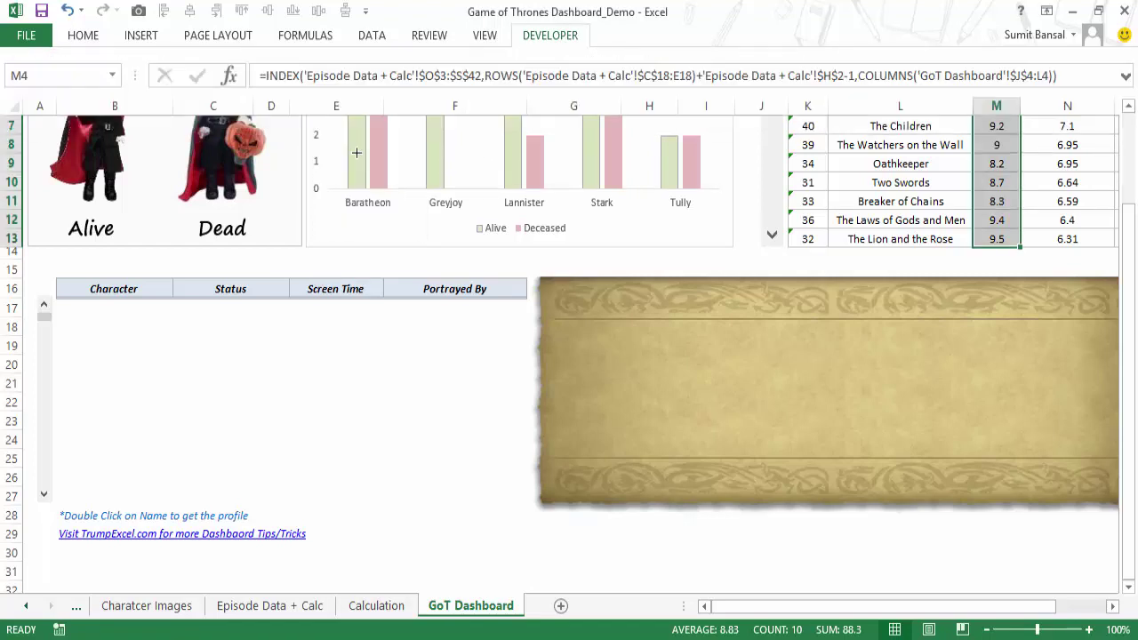
Draw a check box above the Character table, duplicate it three times and line the copies up.
click(120, 258)
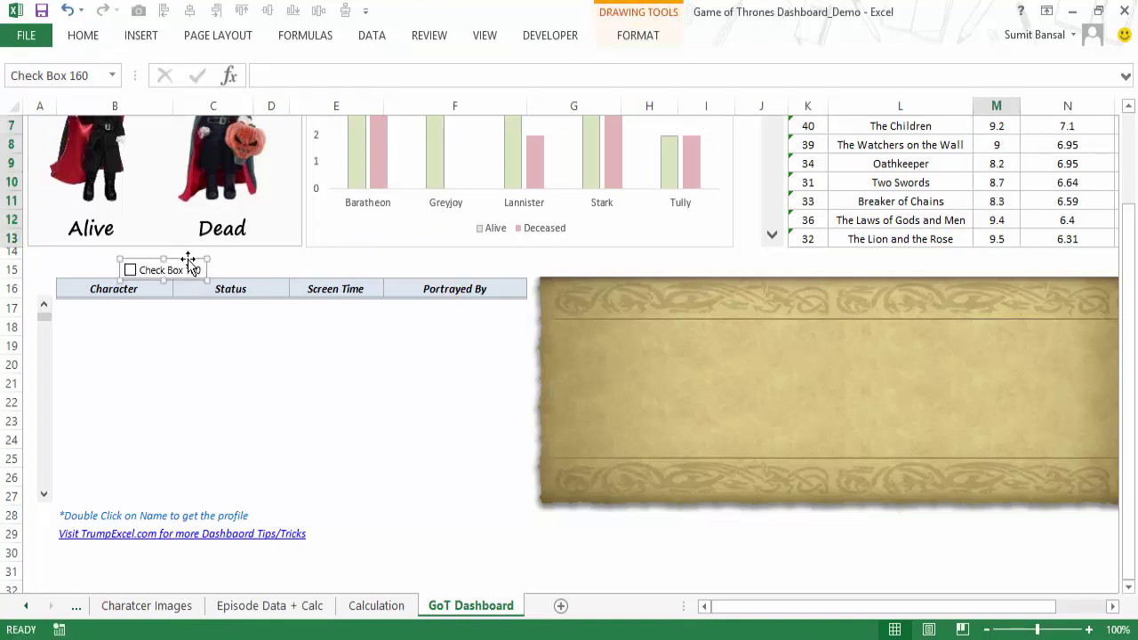
drag(189, 259, 166, 259)
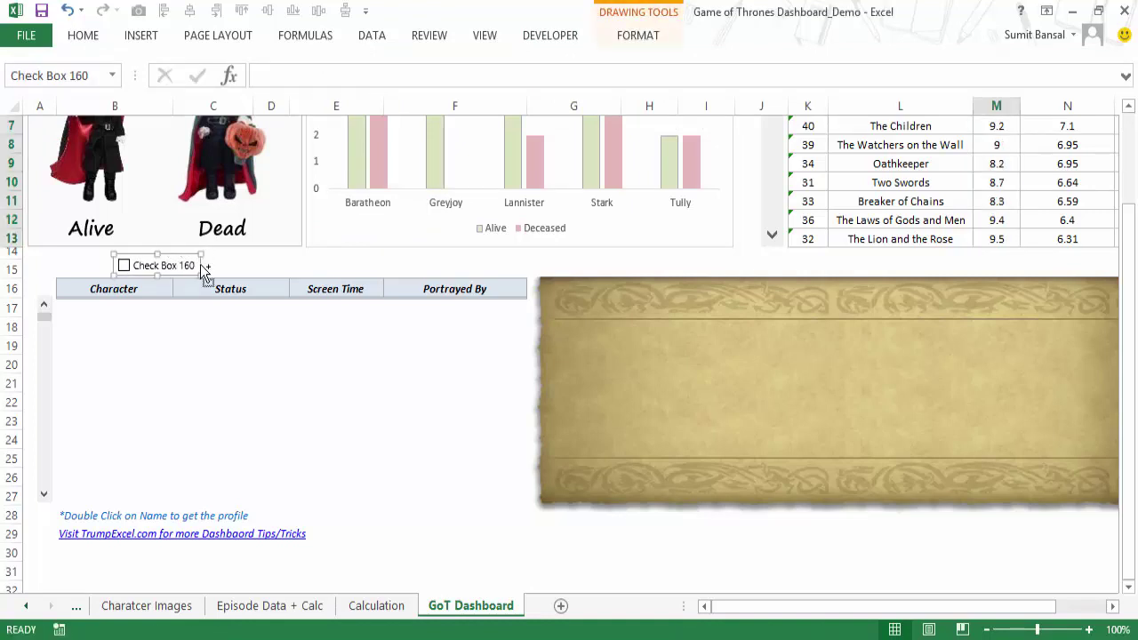
key(ctrl+d)
key(ctrl+d)
key(ctrl+d)
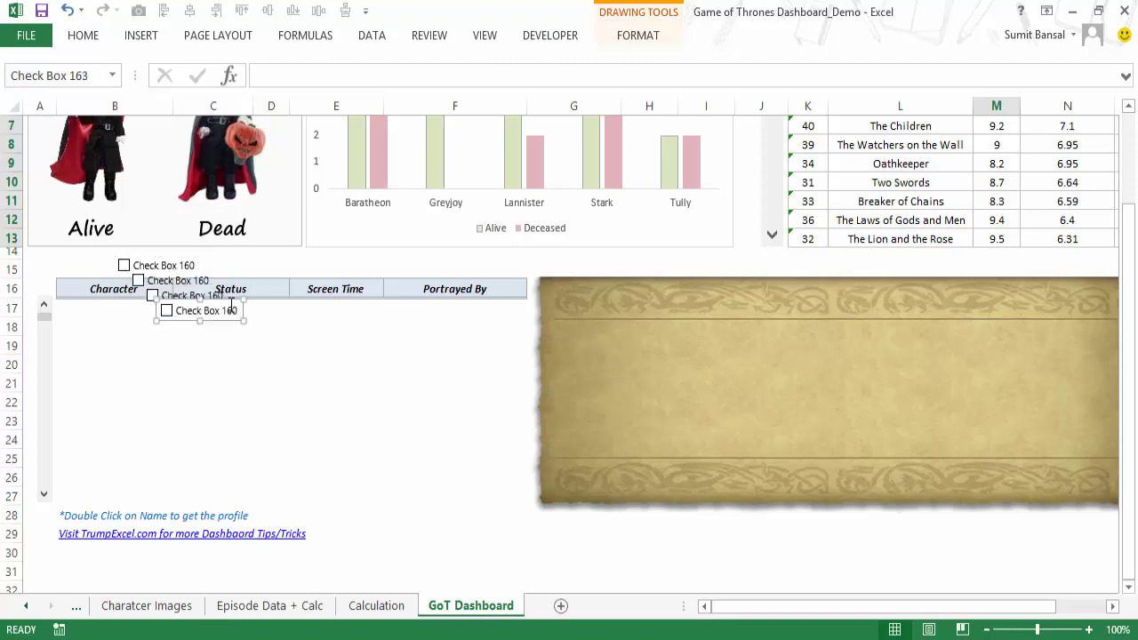
ctrl+click(158, 295)
ctrl+click(182, 280)
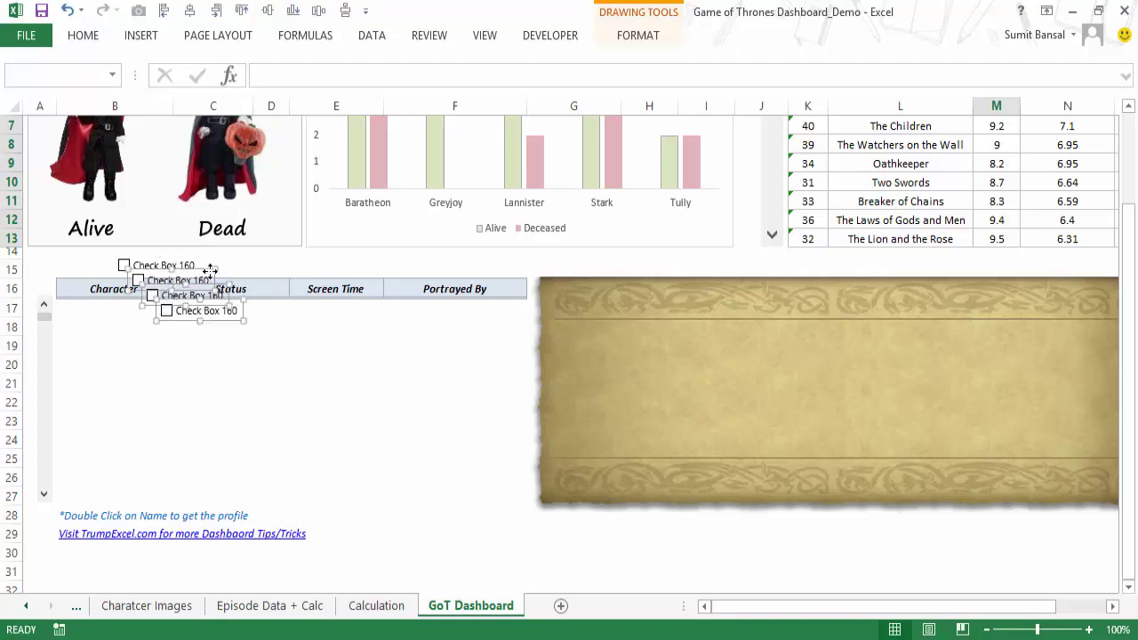
drag(210, 268, 283, 258)
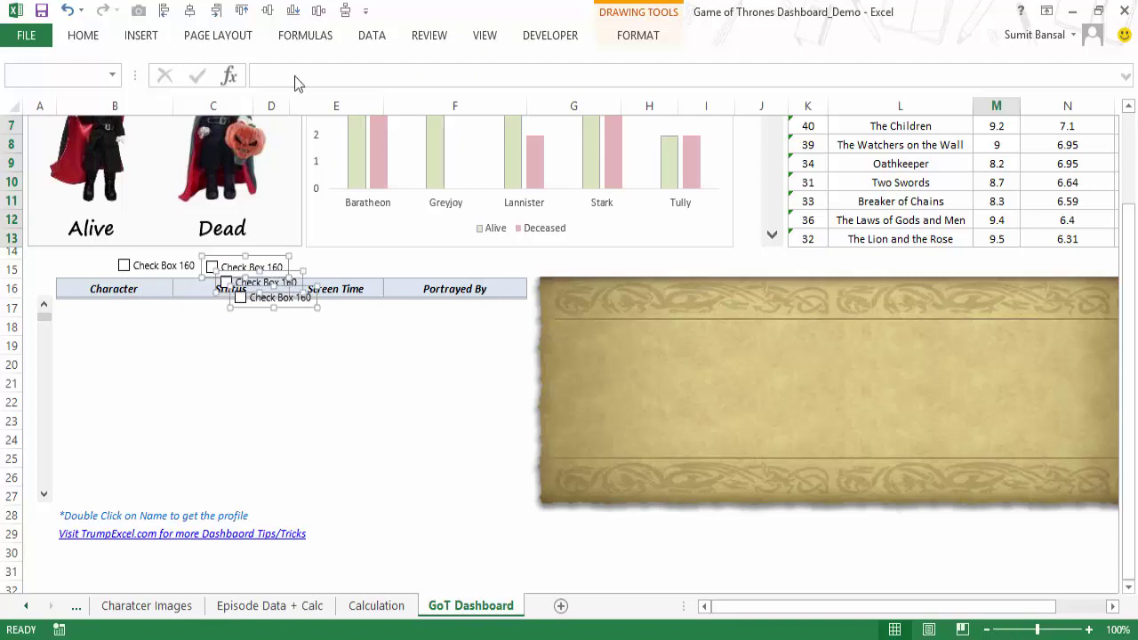
click(242, 10)
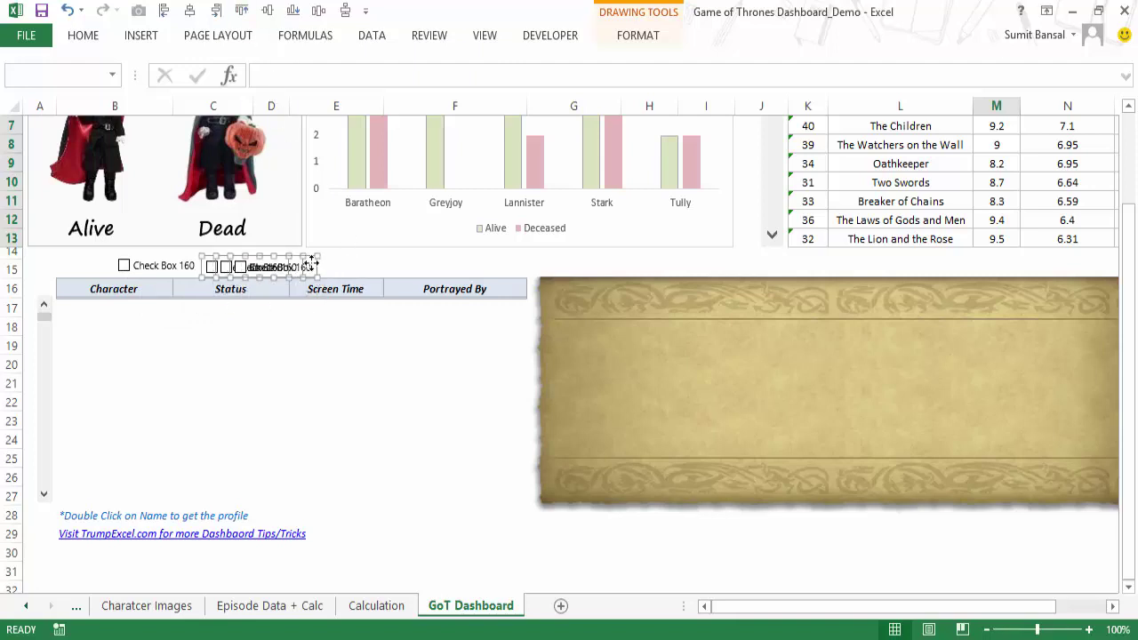
Spread the stacked check boxes along the row, above Portrayed By and Screen Time.
right_click(306, 263)
key(Escape)
drag(307, 263, 462, 260)
right_click(281, 272)
key(Escape)
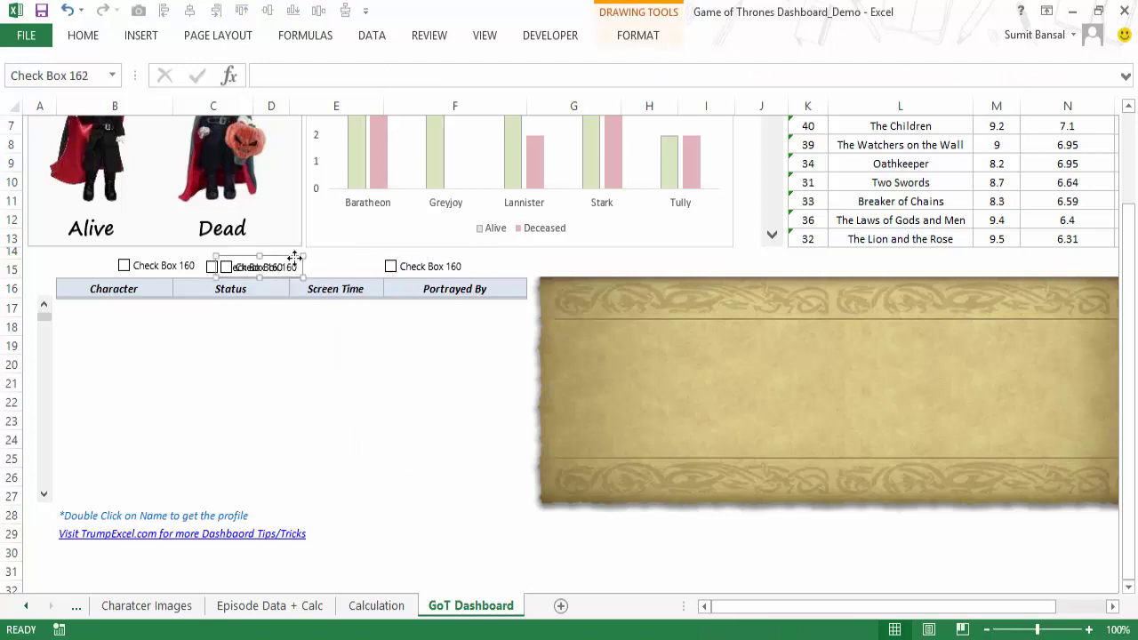
drag(295, 258, 354, 256)
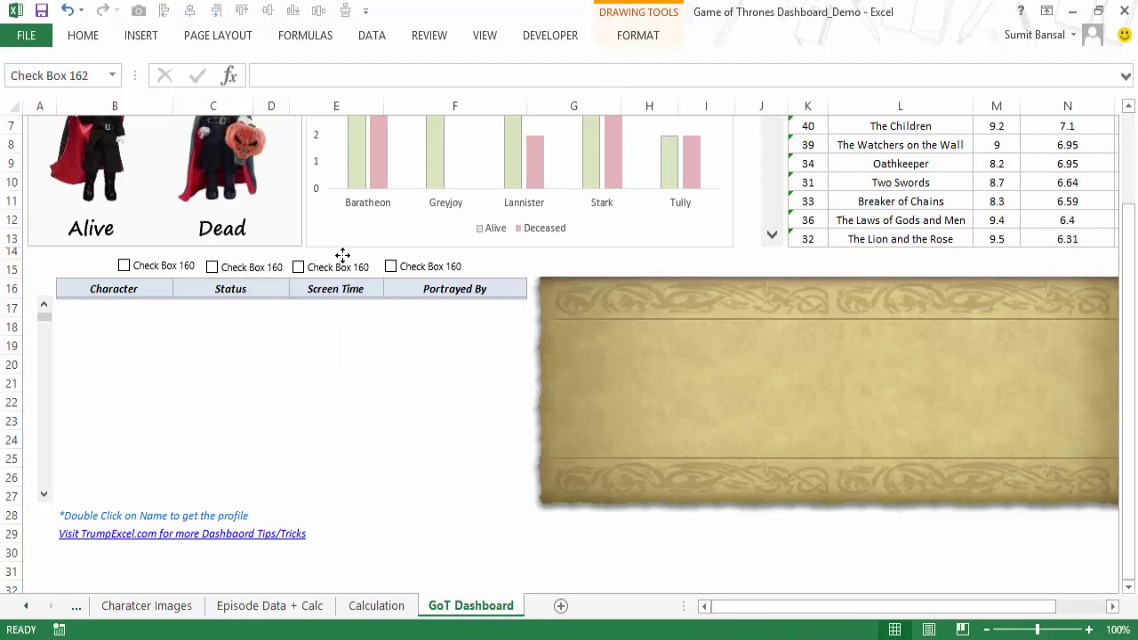
Relabel the first two check boxes 'Season 1' and 'Season 2'.
click(149, 266)
click(155, 269)
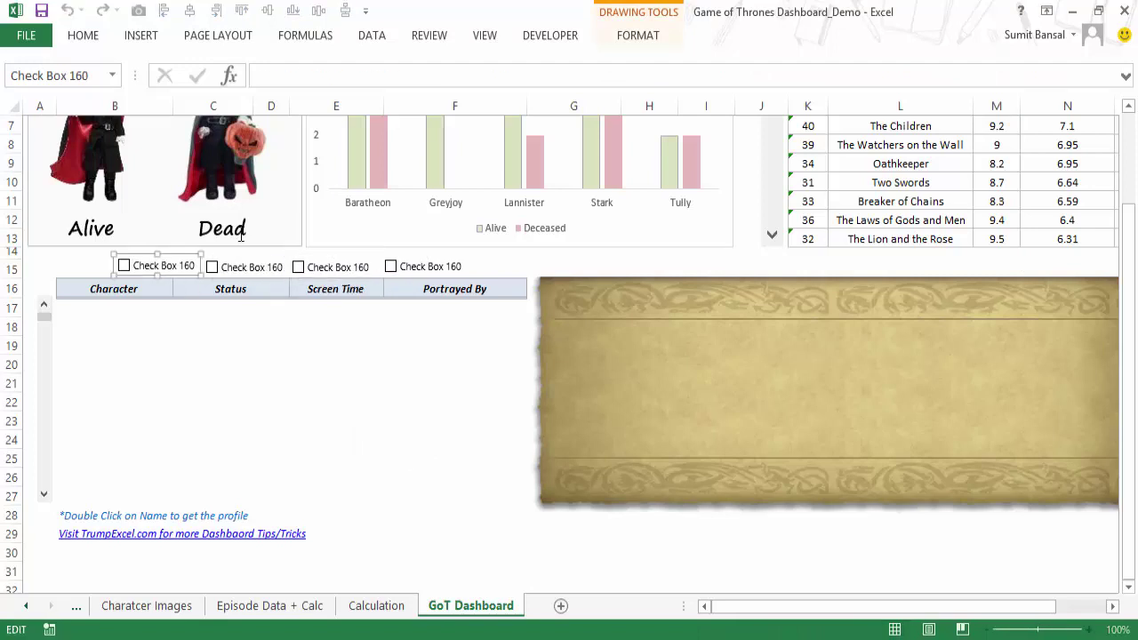
key(ctrl+shift+Right)
key(ctrl+shift+Right)
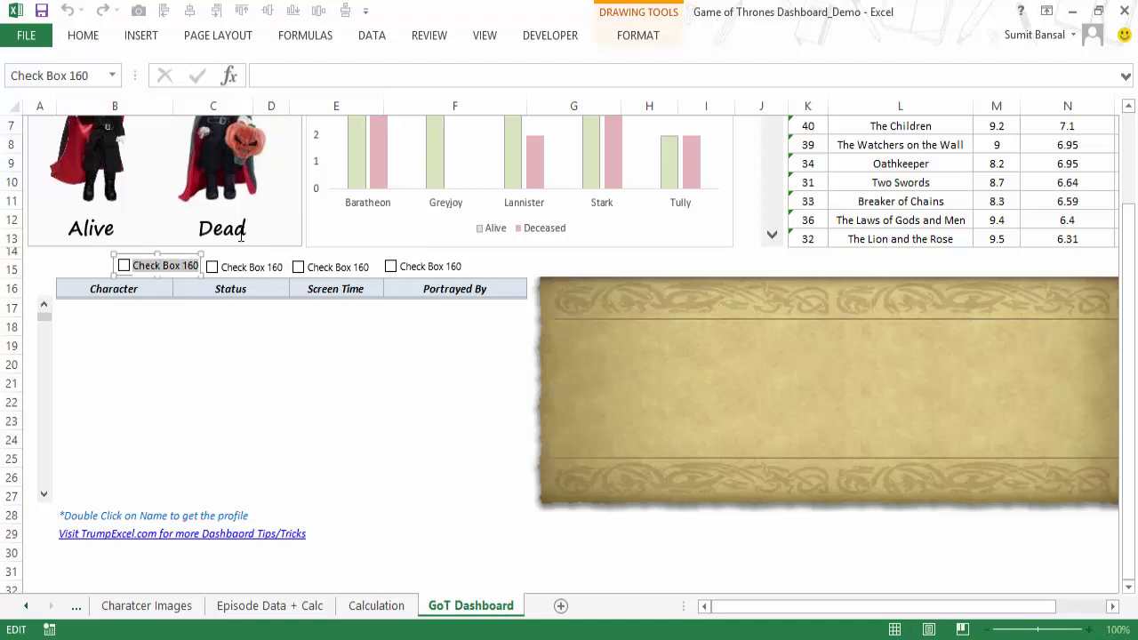
text(Season 1)
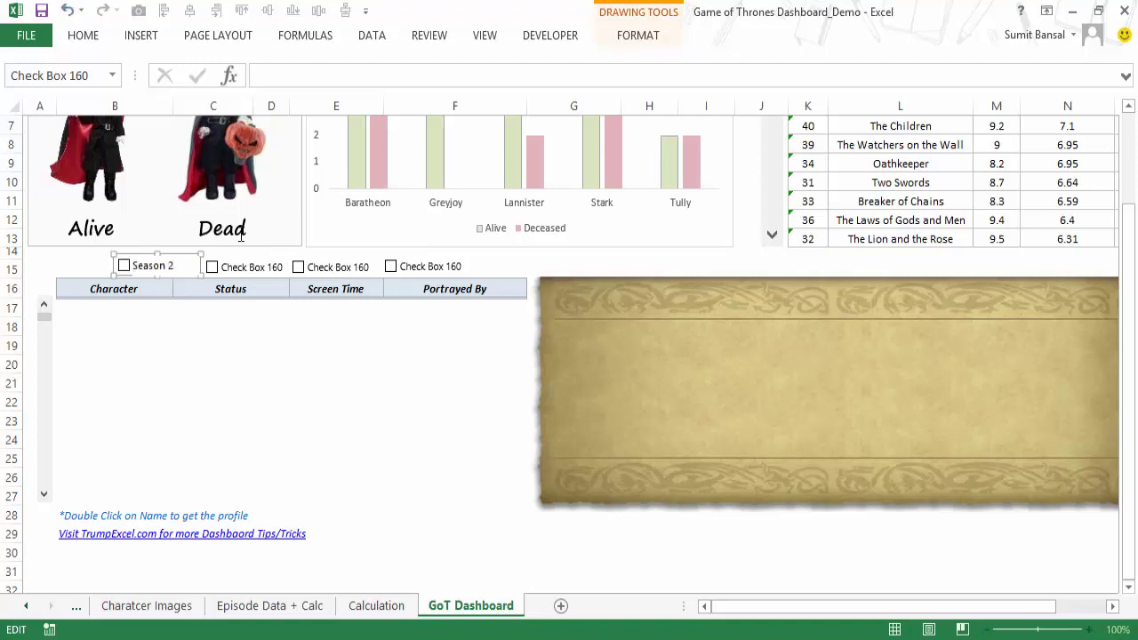
click(255, 267)
right_click(247, 257)
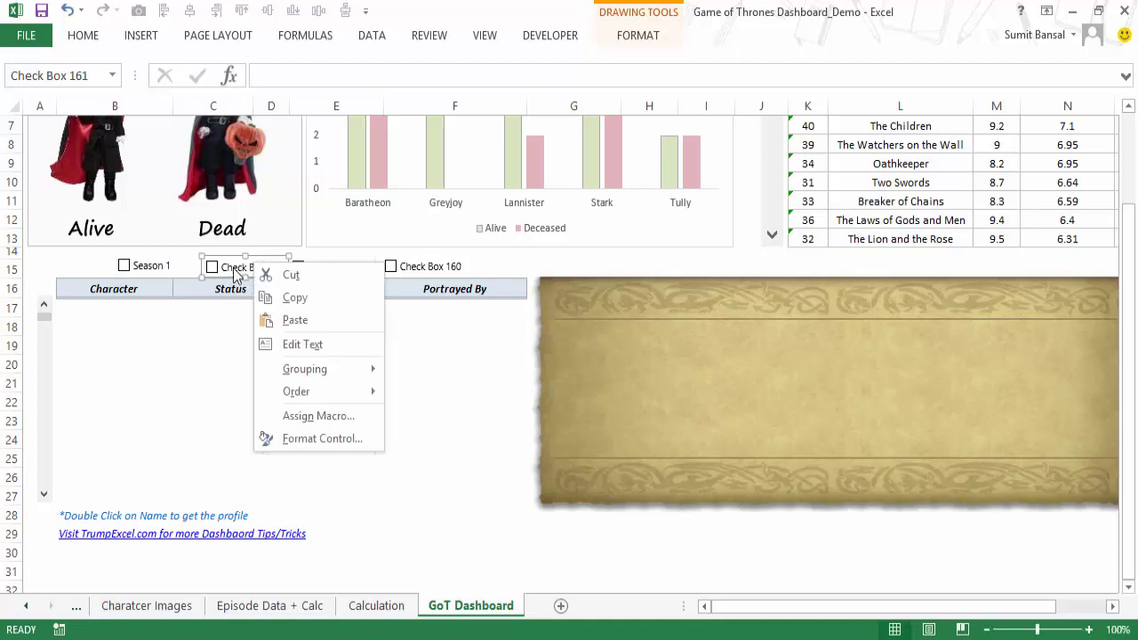
key(Escape)
click(226, 265)
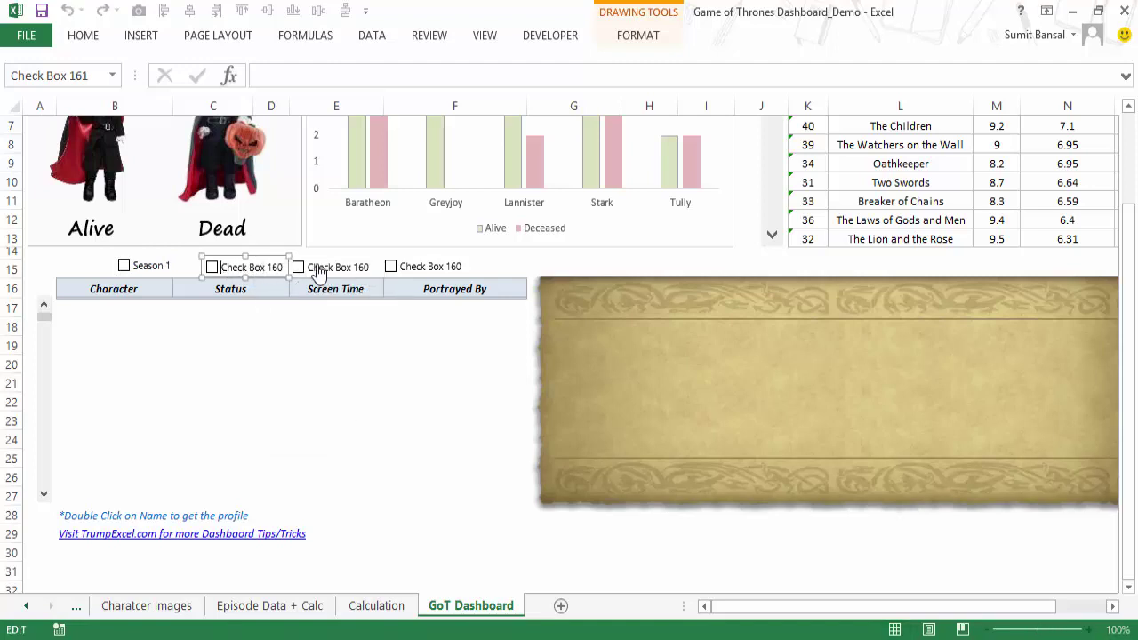
key(ctrl+a)
text(Sea)
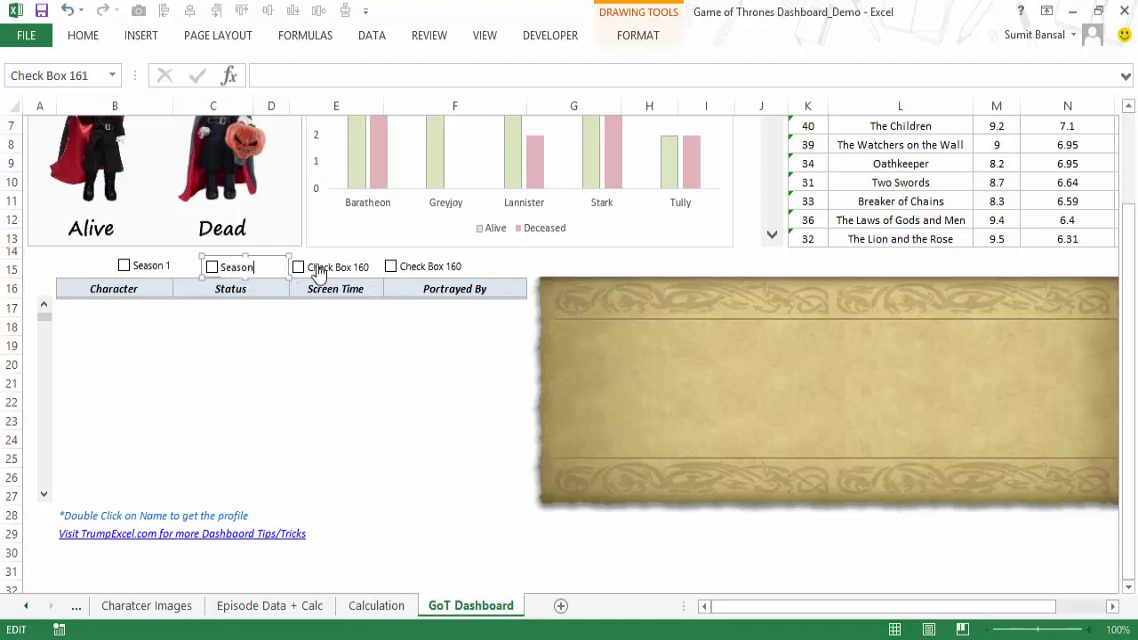
Relabel the third and fourth check boxes 'Season3' and 'Season 4'.
right_click(318, 271)
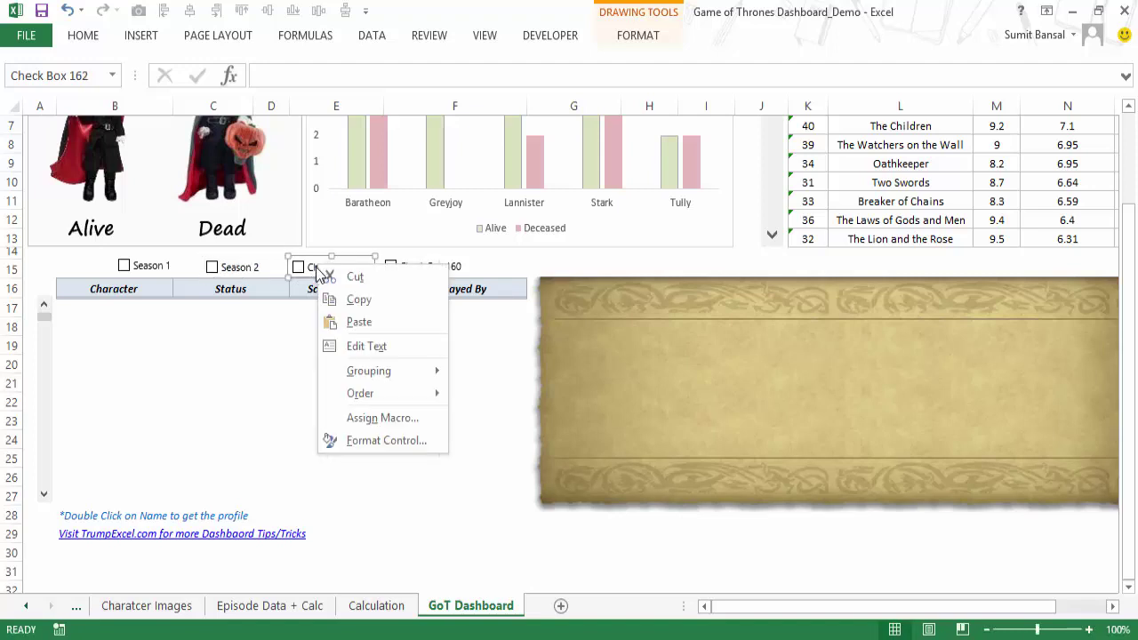
right_click(311, 265)
key(Escape)
right_click(312, 265)
key(Escape)
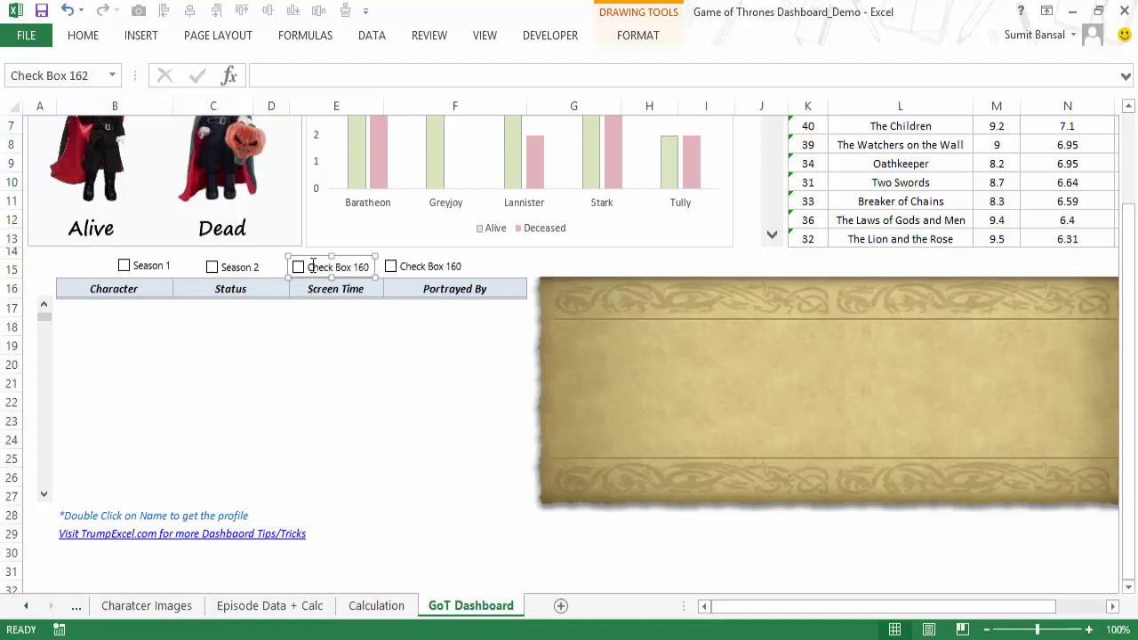
click(312, 264)
key(ctrl+shift+Right)
key(ctrl+shift+Right)
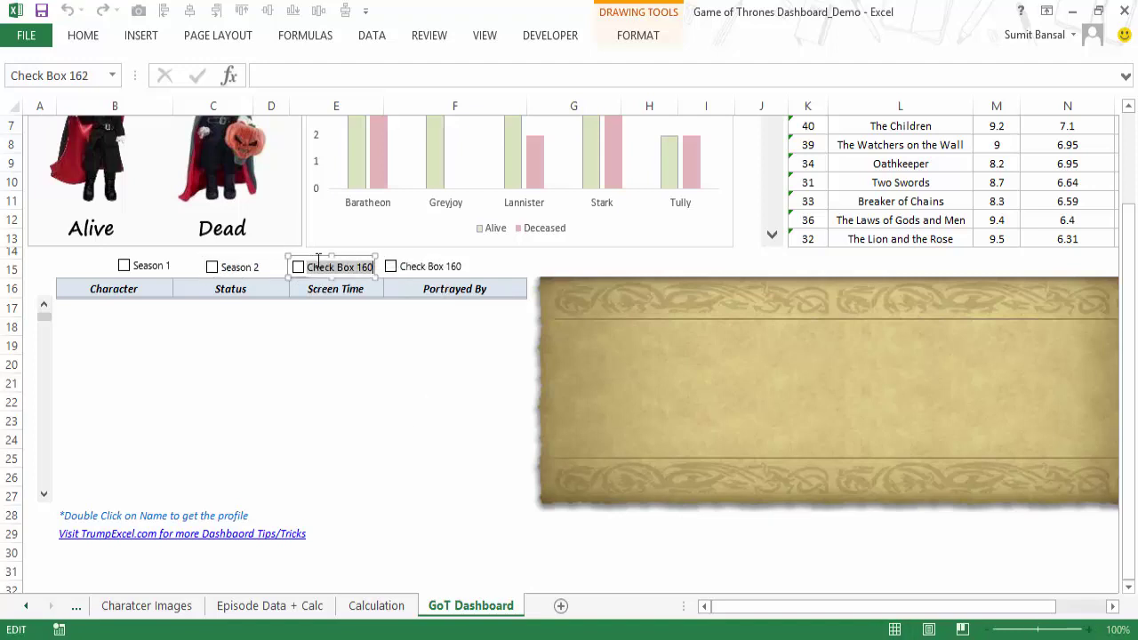
text(Season3)
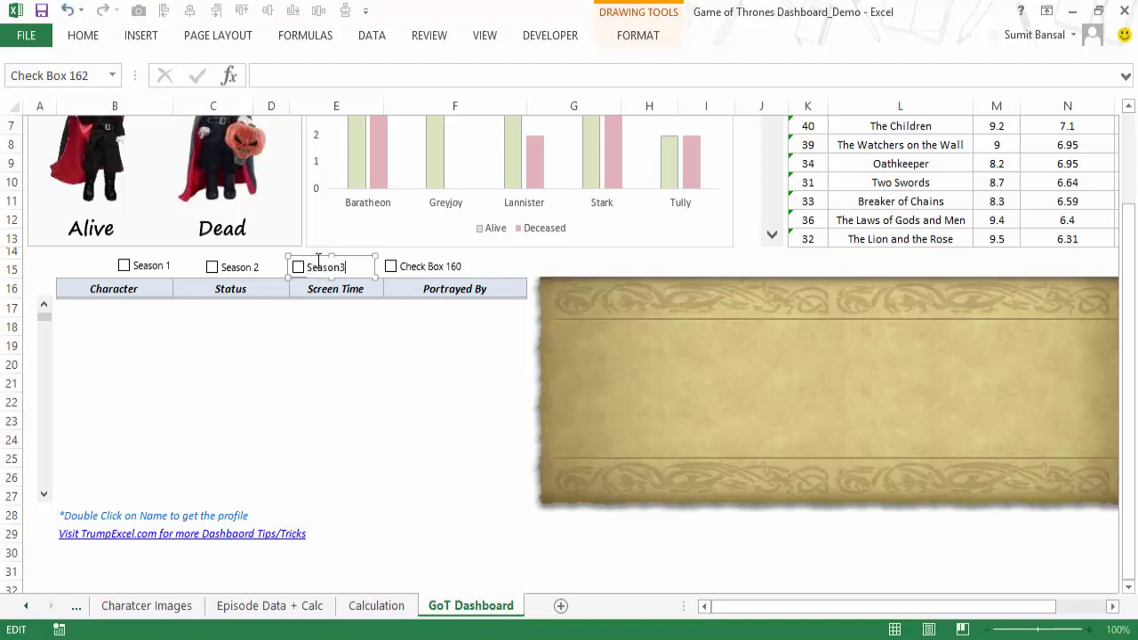
click(400, 267)
click(402, 266)
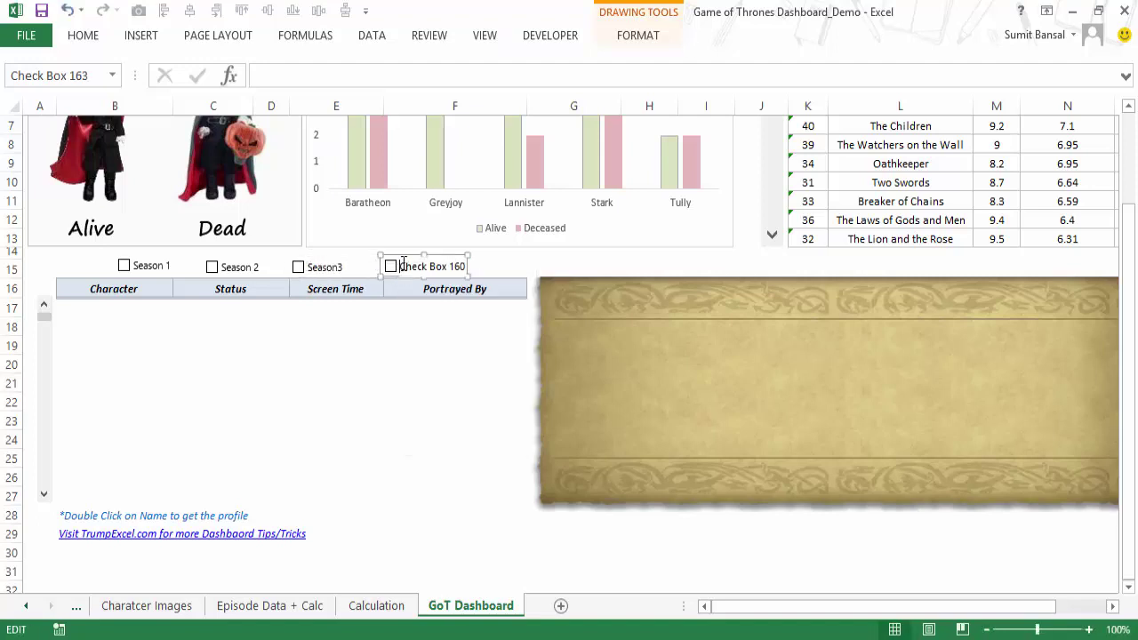
key(ctrl+shift+Right)
key(ctrl+shift+Right)
key(ctrl+shift+Right)
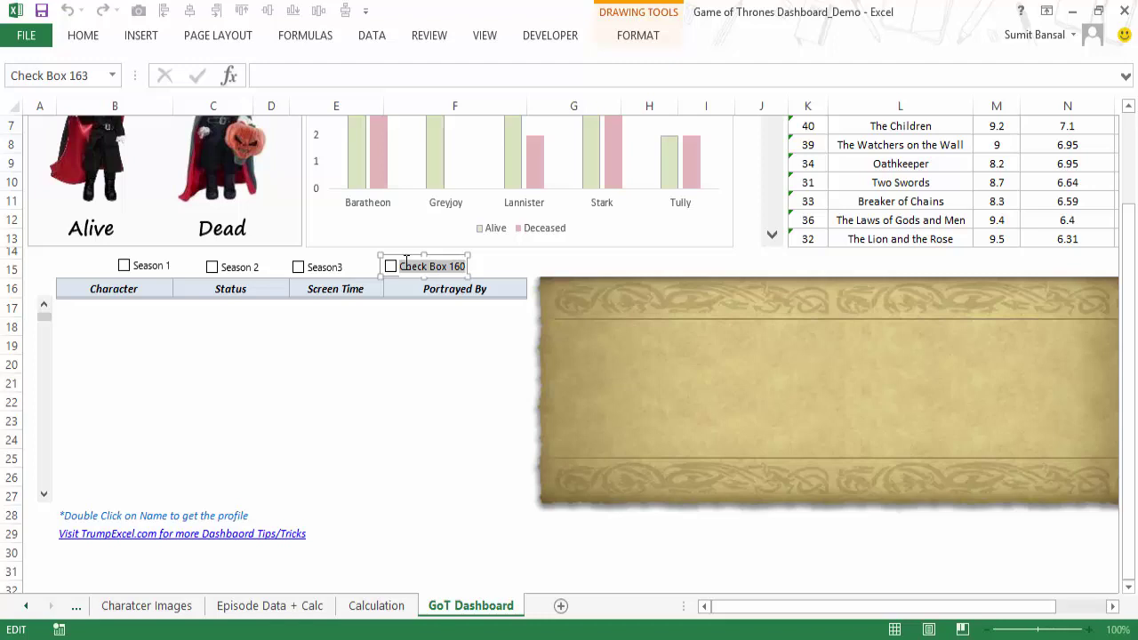
text(Seas)
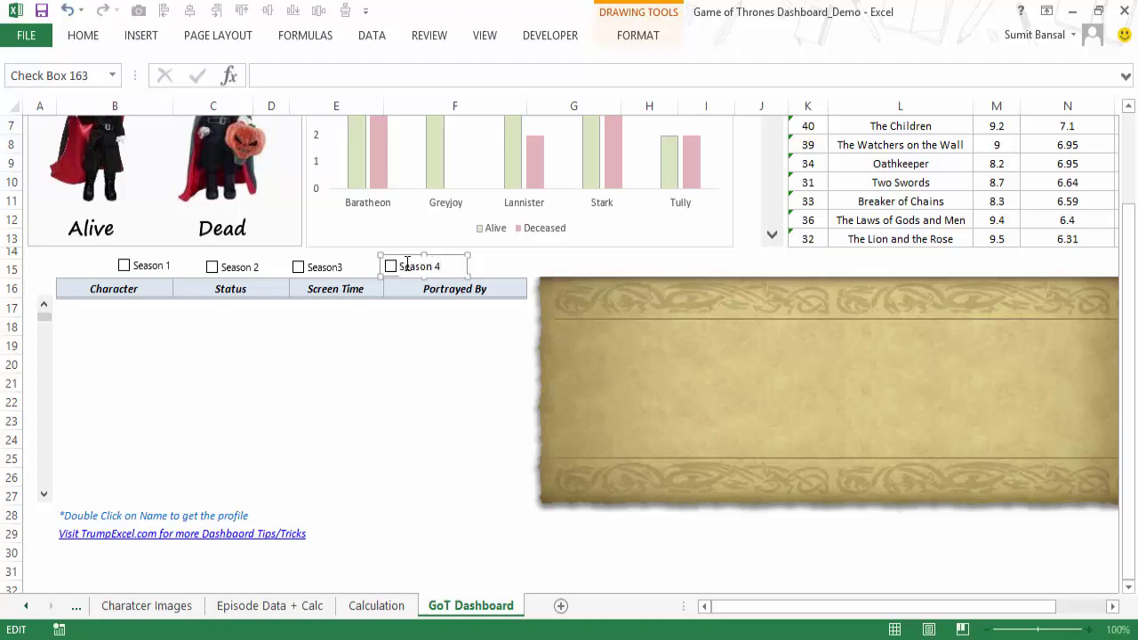
text(on 4)
click(459, 361)
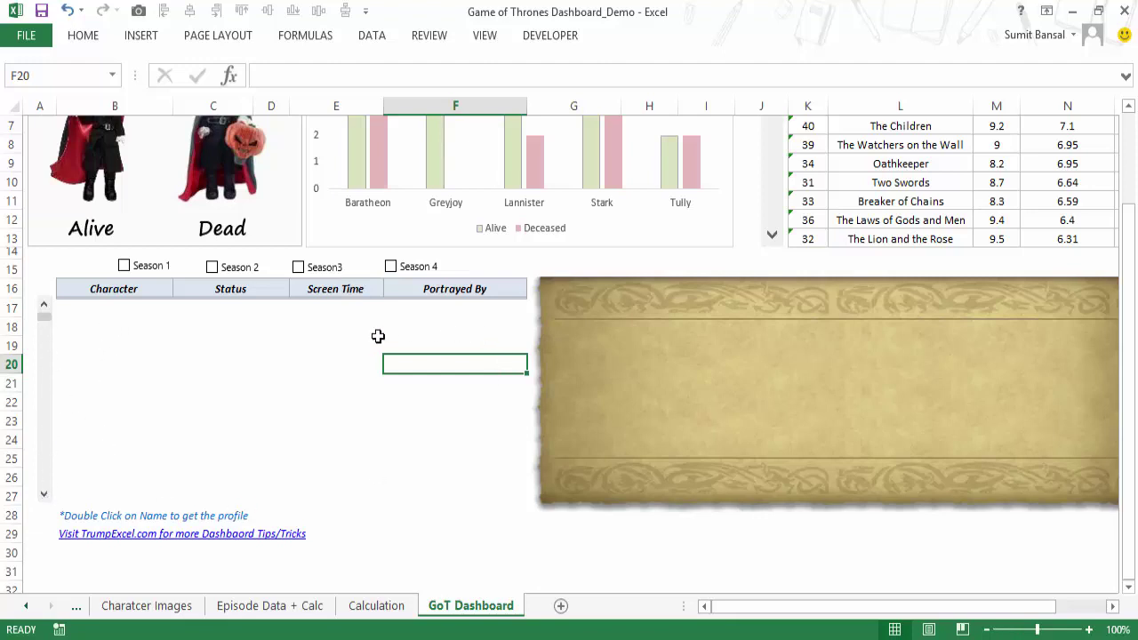
Set the Season 1 check box to Checked and link it to Calculation!$B$1.
right_click(165, 271)
click(217, 439)
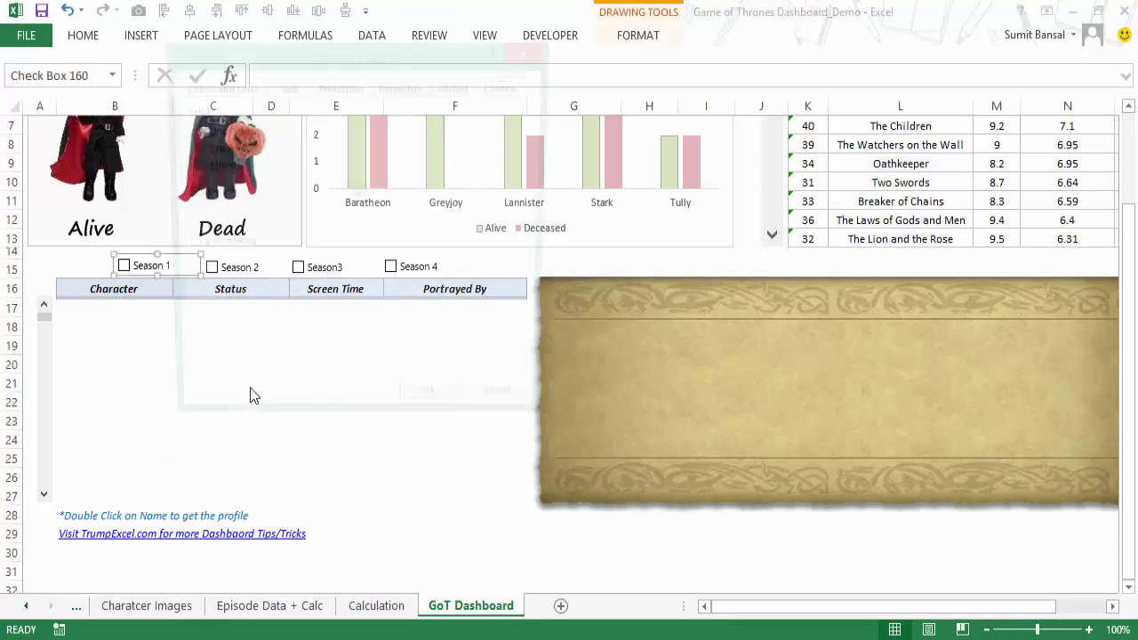
drag(294, 55, 456, 56)
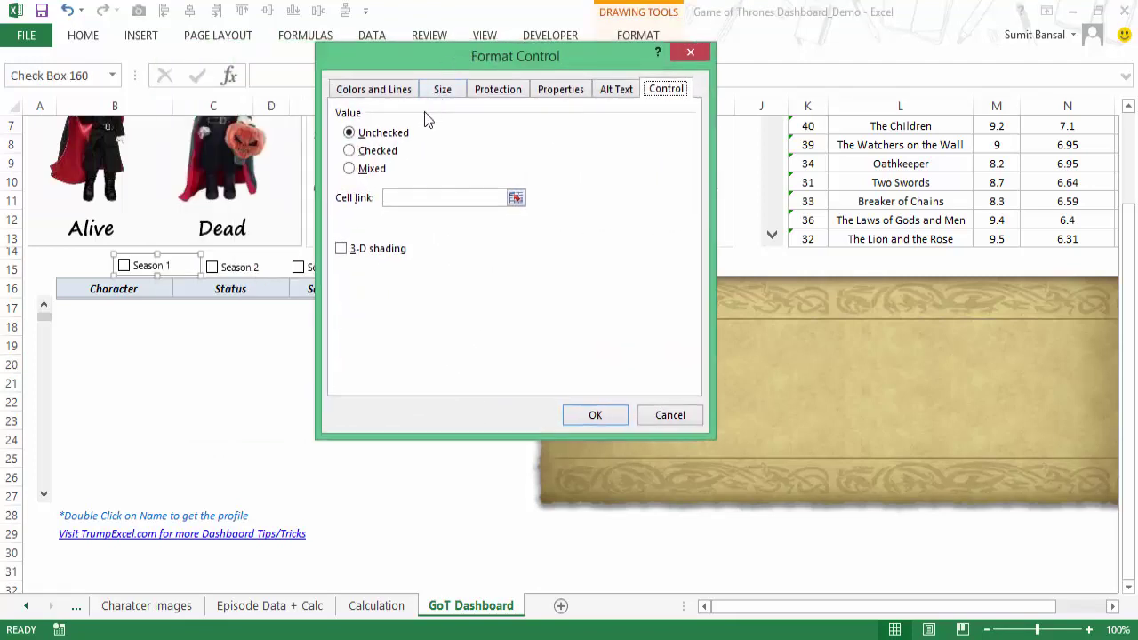
click(382, 151)
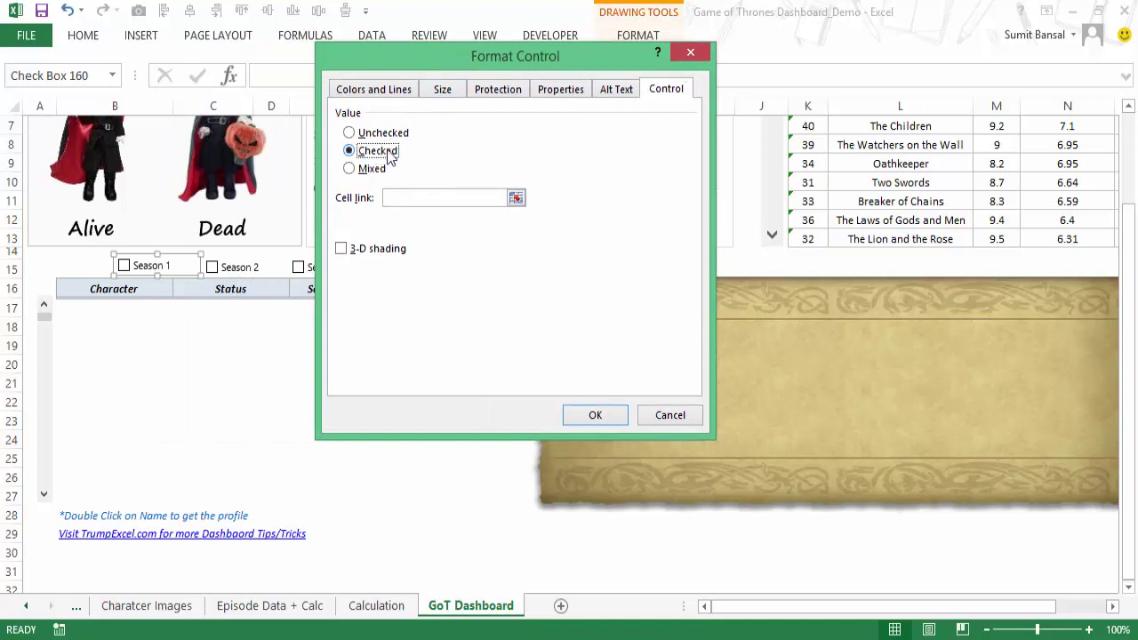
click(515, 199)
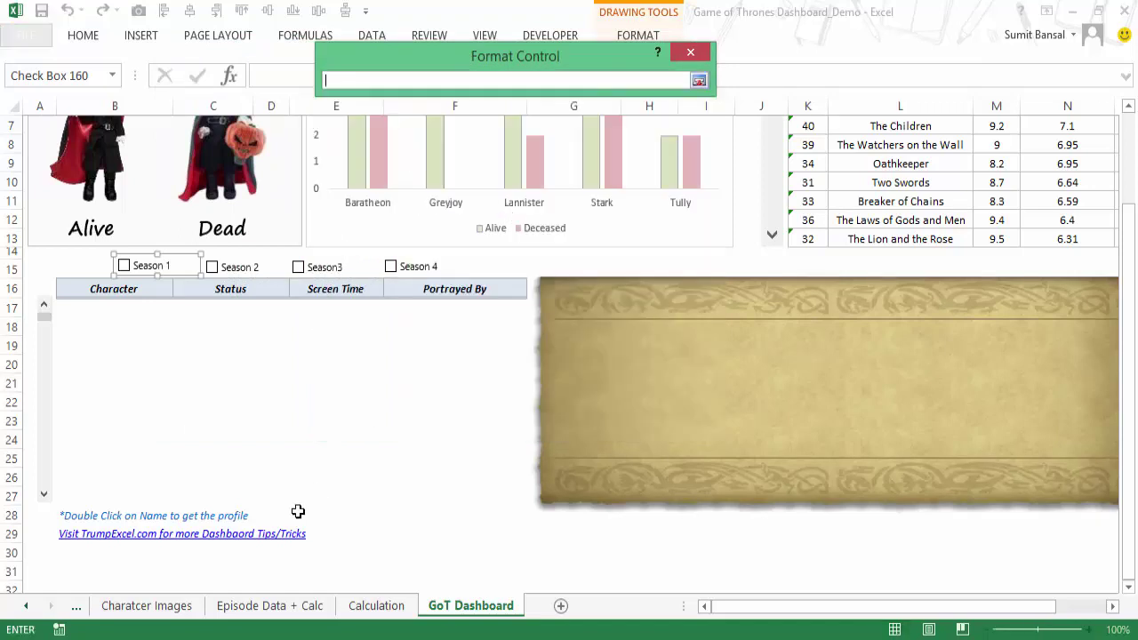
click(376, 608)
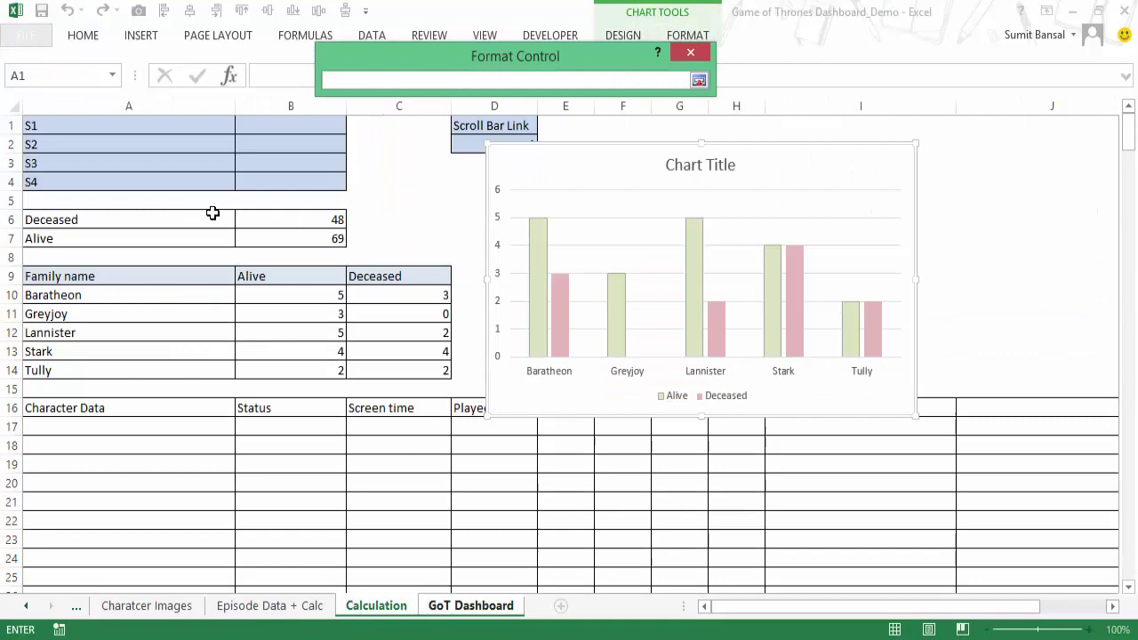
click(263, 126)
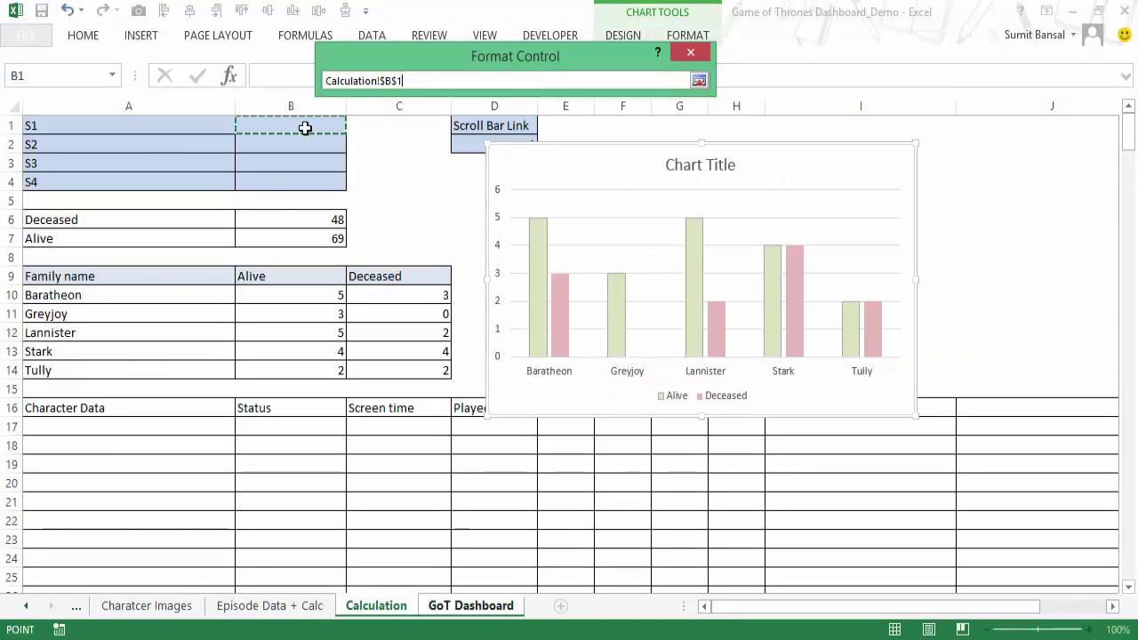
click(699, 82)
click(588, 418)
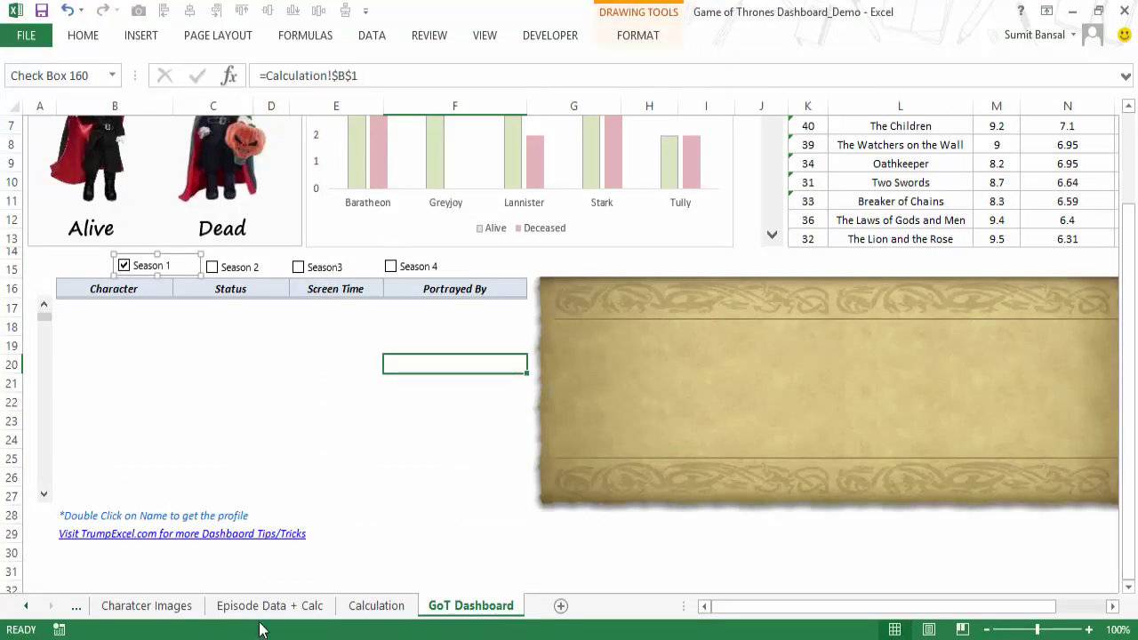
Delete the stray chart on Calculation, then untick Season 1 to confirm B1 shows FALSE.
click(376, 607)
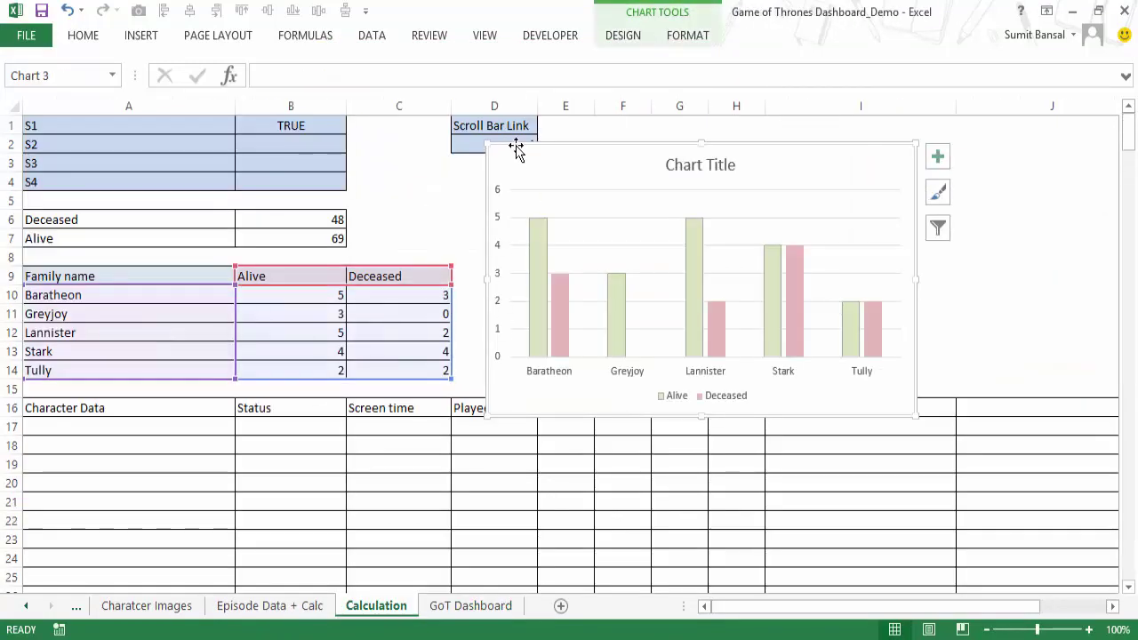
key(Delete)
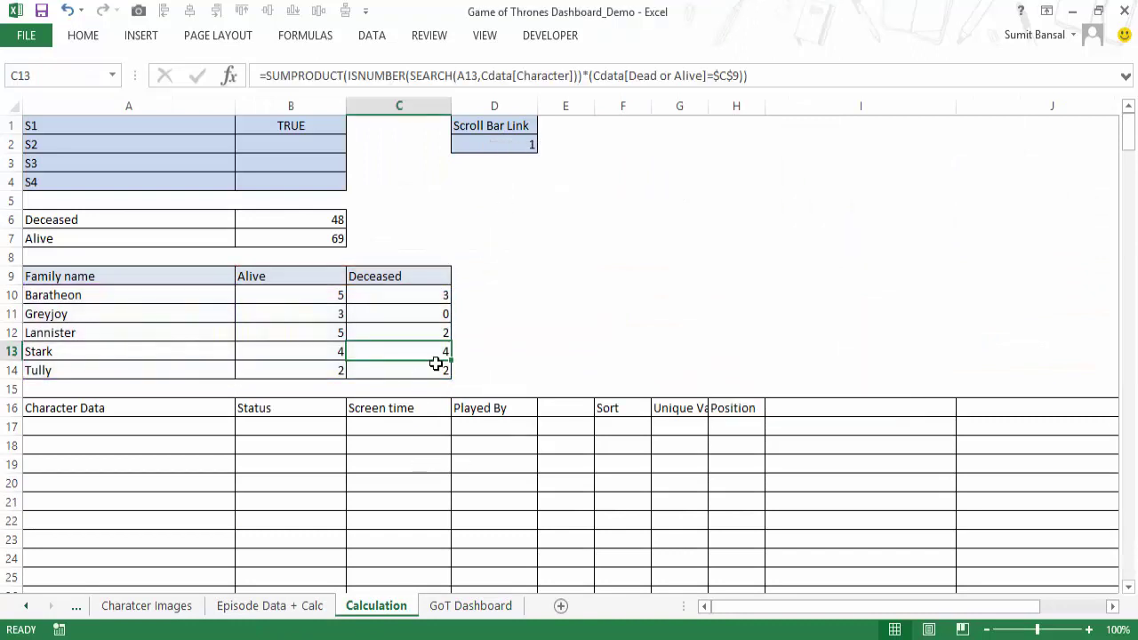
click(444, 615)
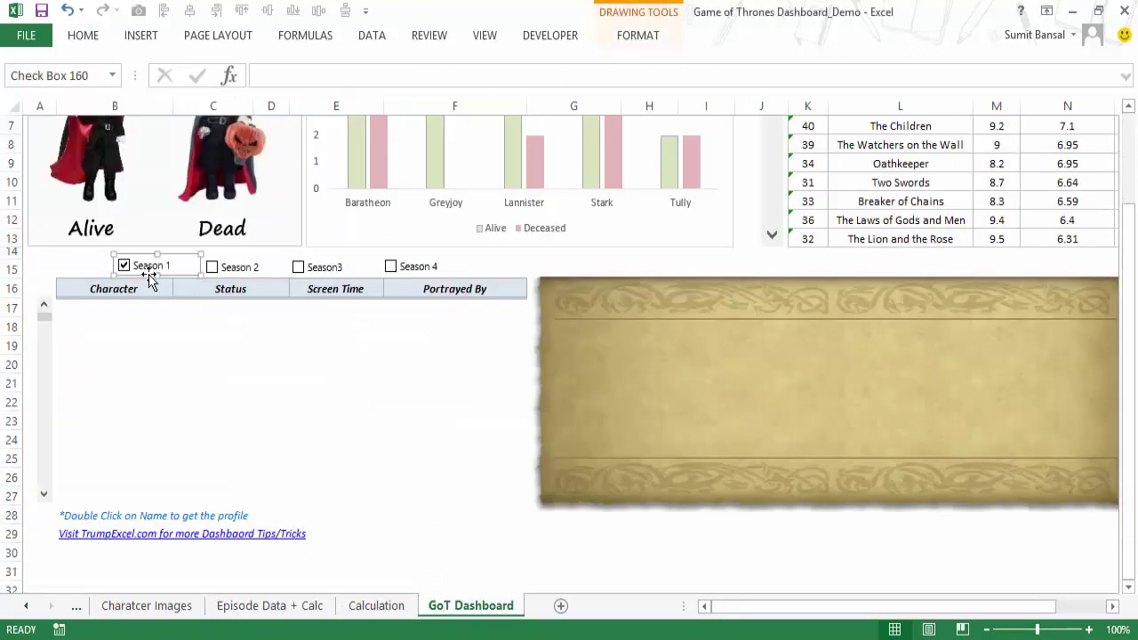
click(110, 267)
click(123, 266)
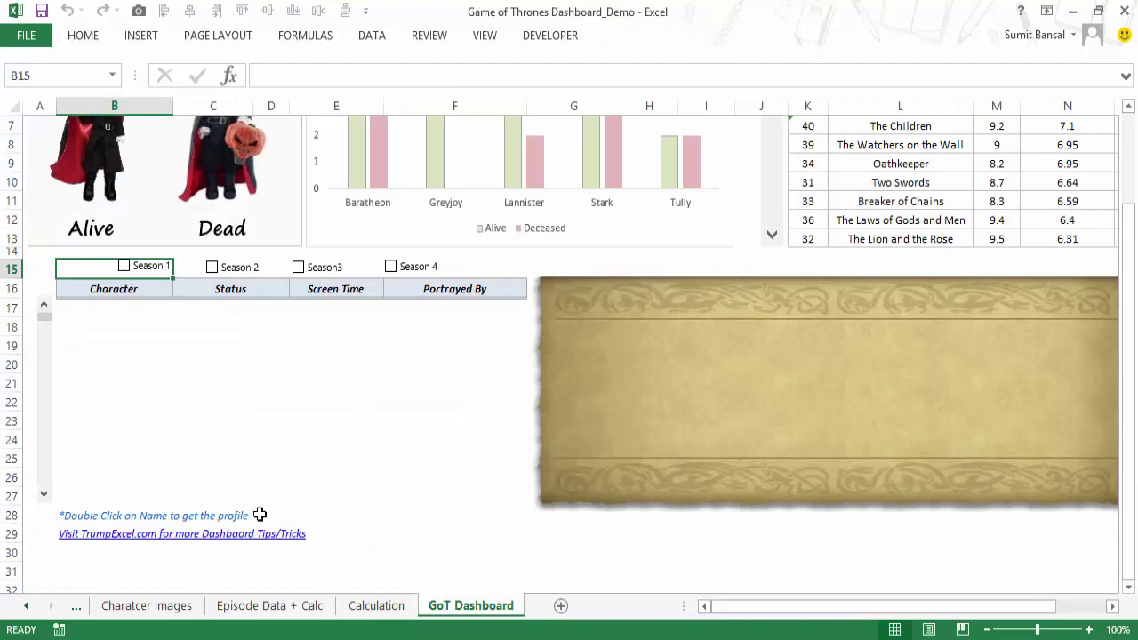
click(374, 606)
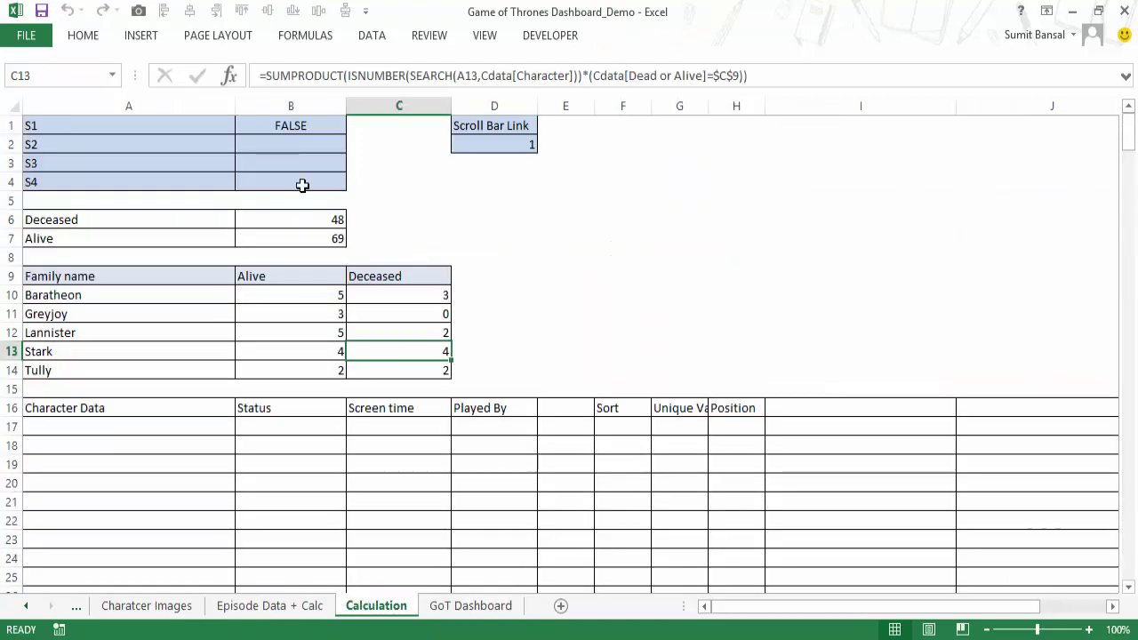
click(475, 605)
Set the Season 2 check box to Checked and link it to Calculation!$B$2.
right_click(233, 268)
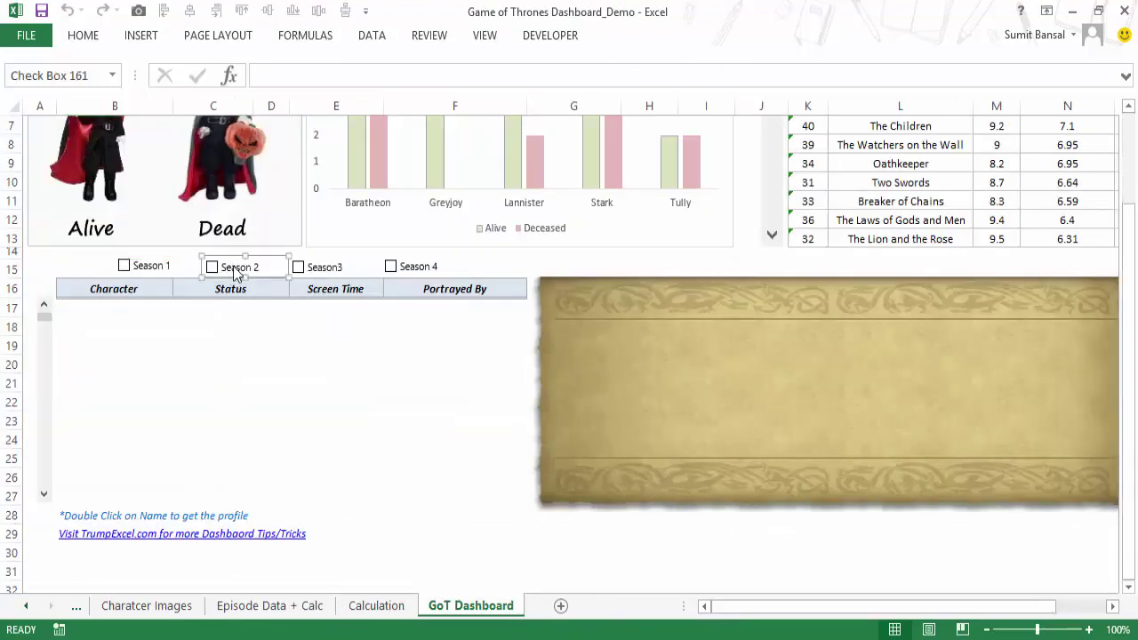
click(293, 441)
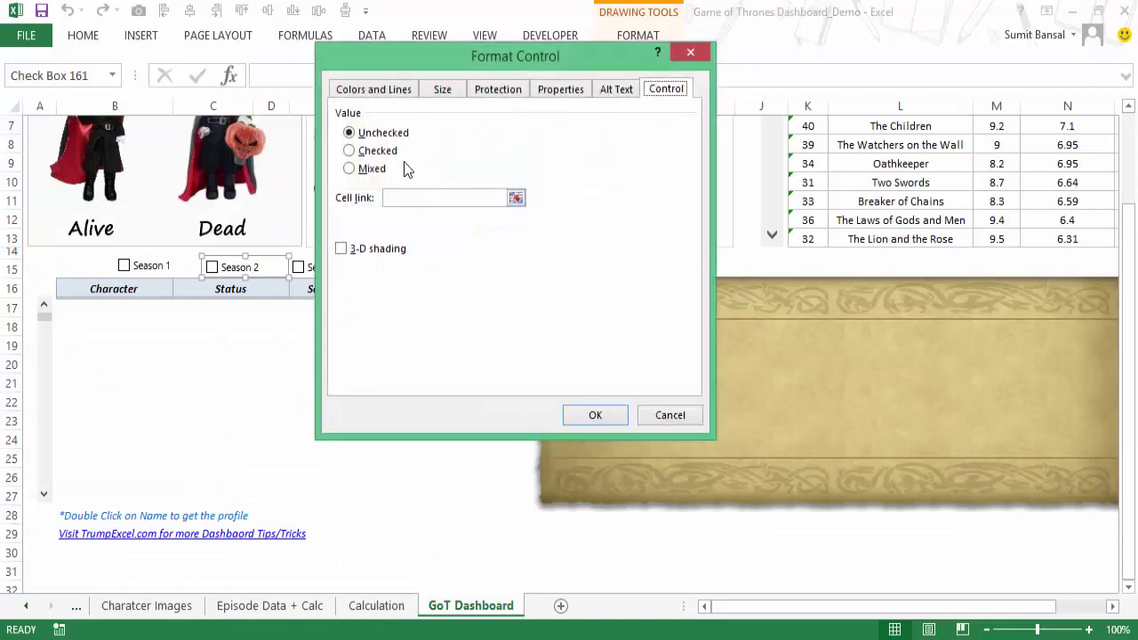
click(378, 150)
click(516, 198)
click(360, 607)
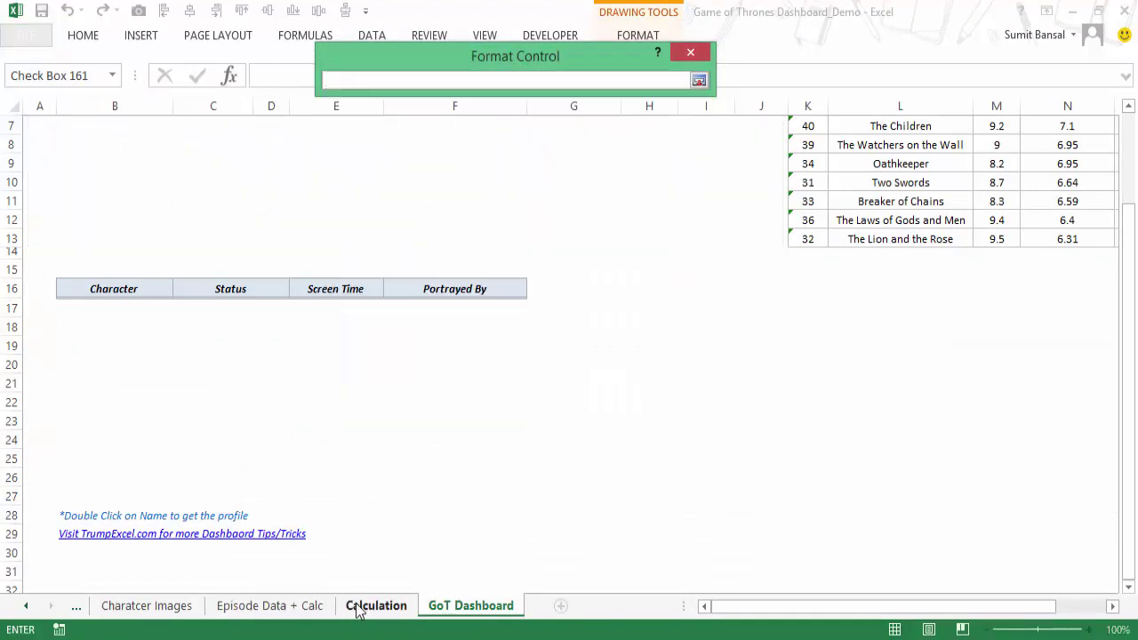
click(284, 144)
click(697, 80)
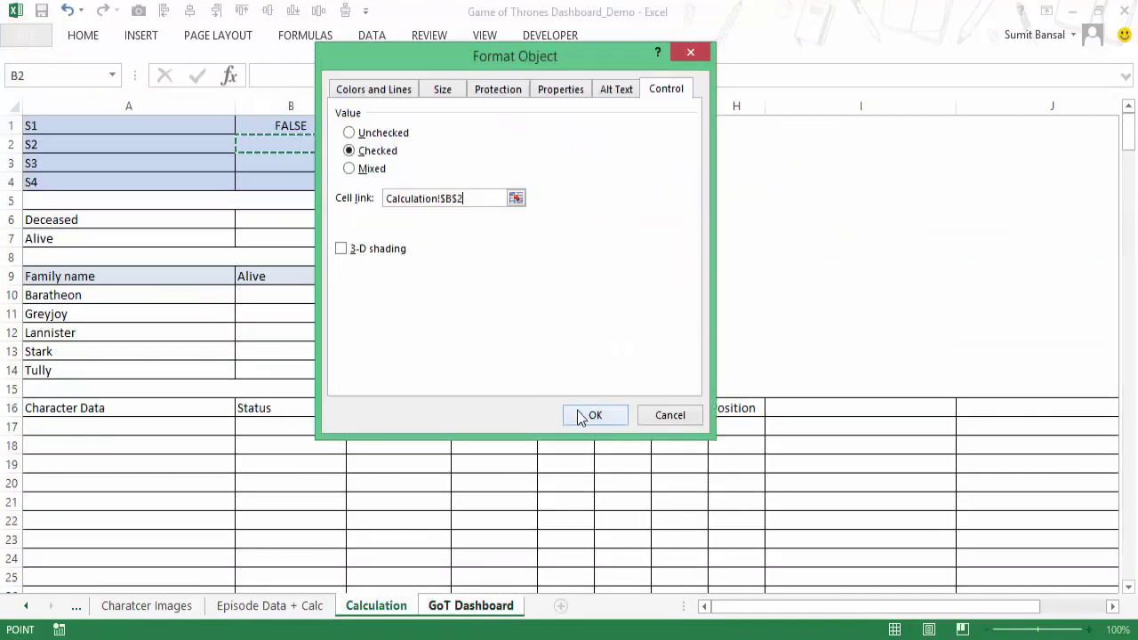
click(580, 417)
Set the Season3 check box to Checked and link it to Calculation!$B$3.
right_click(328, 270)
click(392, 449)
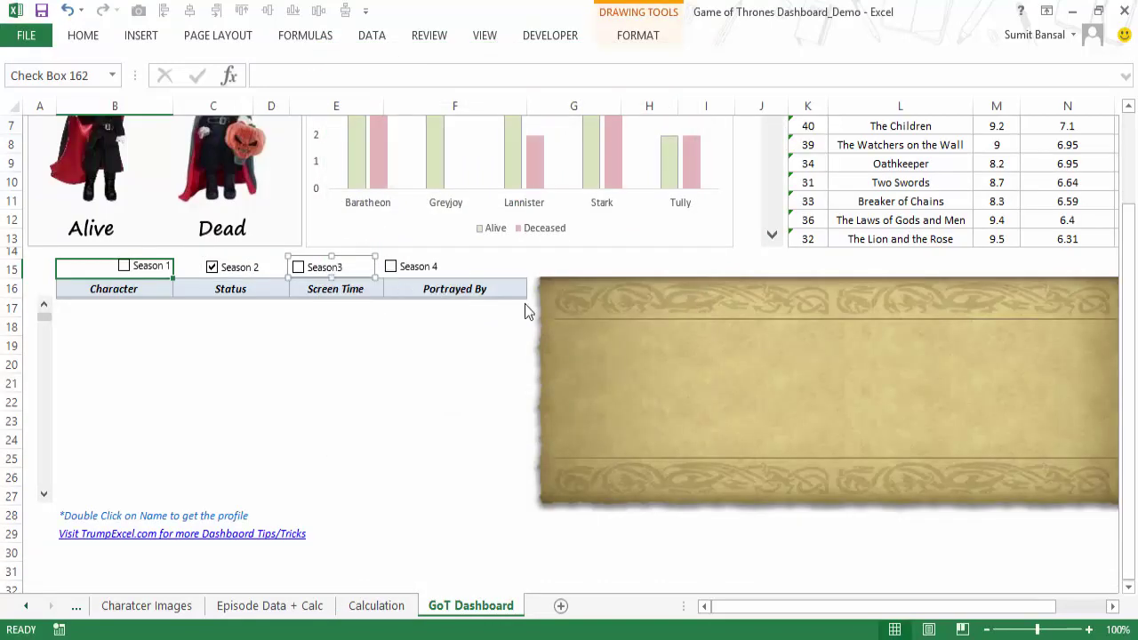
click(388, 156)
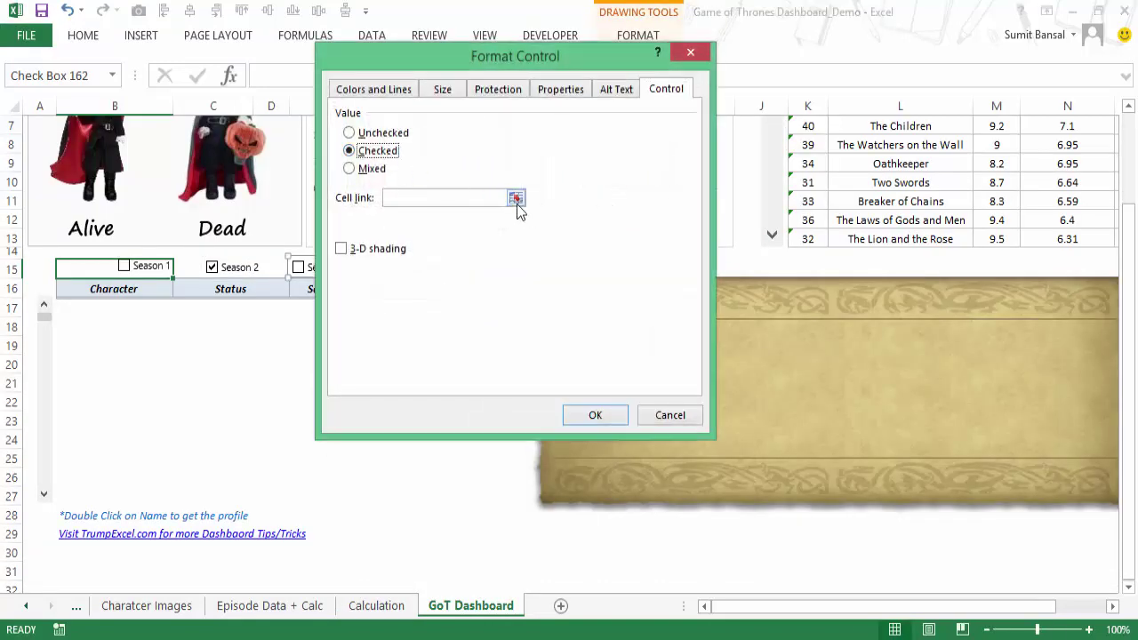
click(515, 198)
click(376, 605)
click(326, 163)
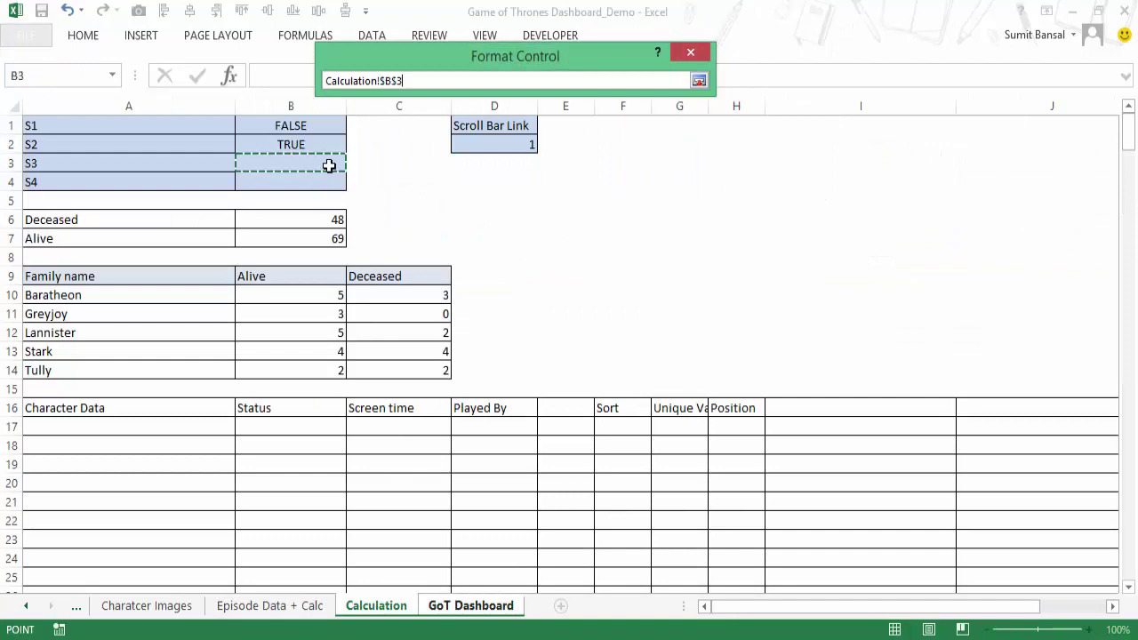
click(699, 81)
click(597, 416)
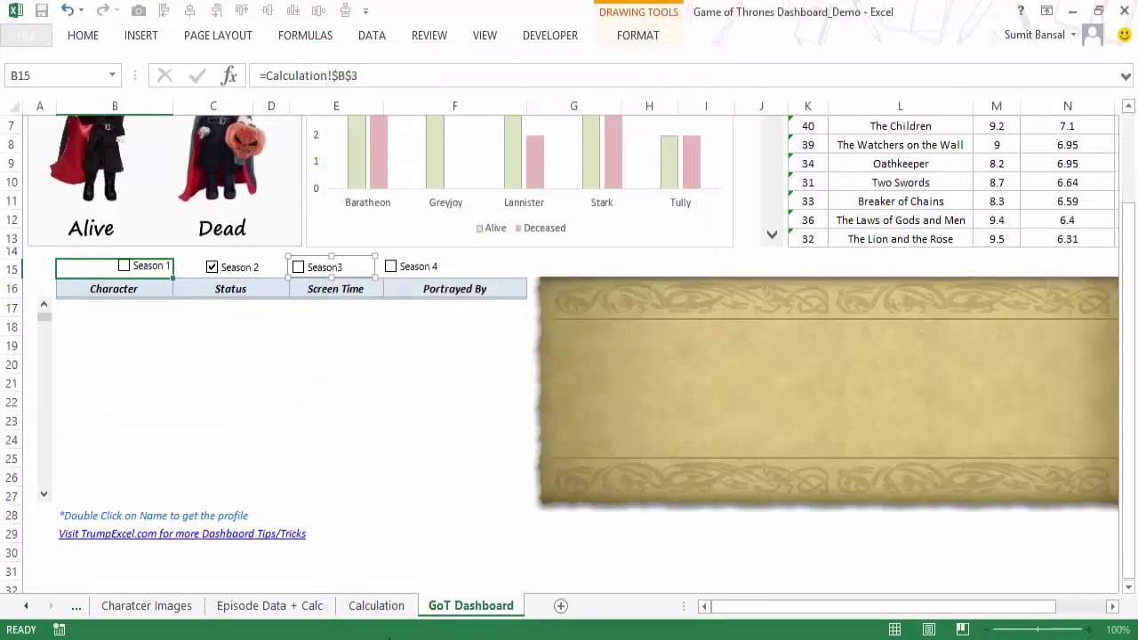
Set the Season 4 check box to Checked and link it to Calculation!$B$4.
right_click(399, 268)
click(470, 442)
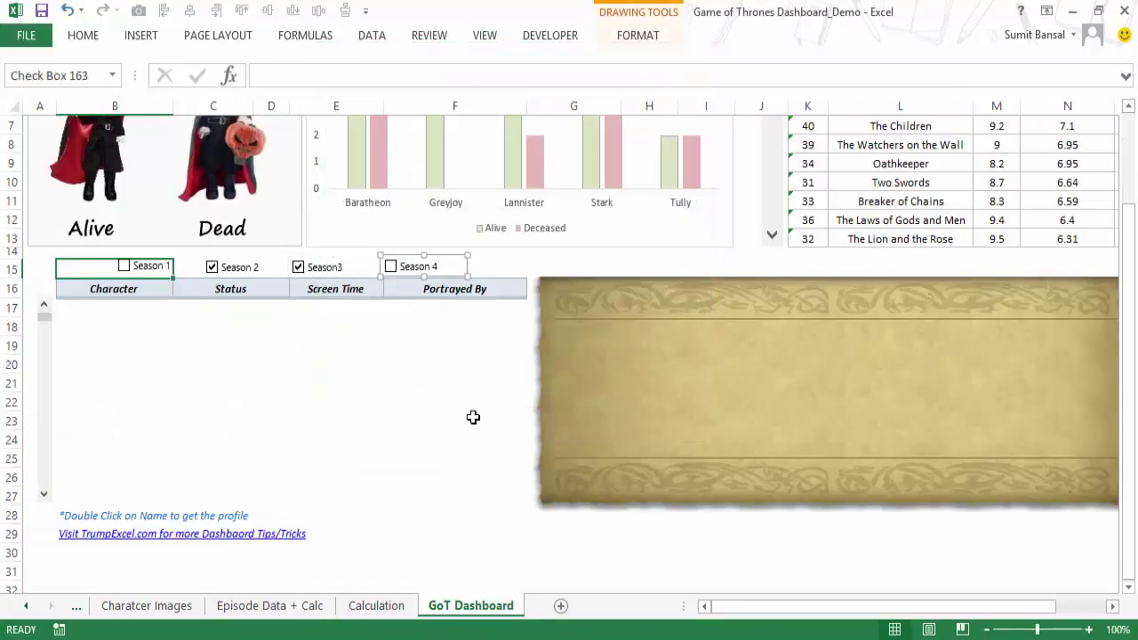
click(350, 150)
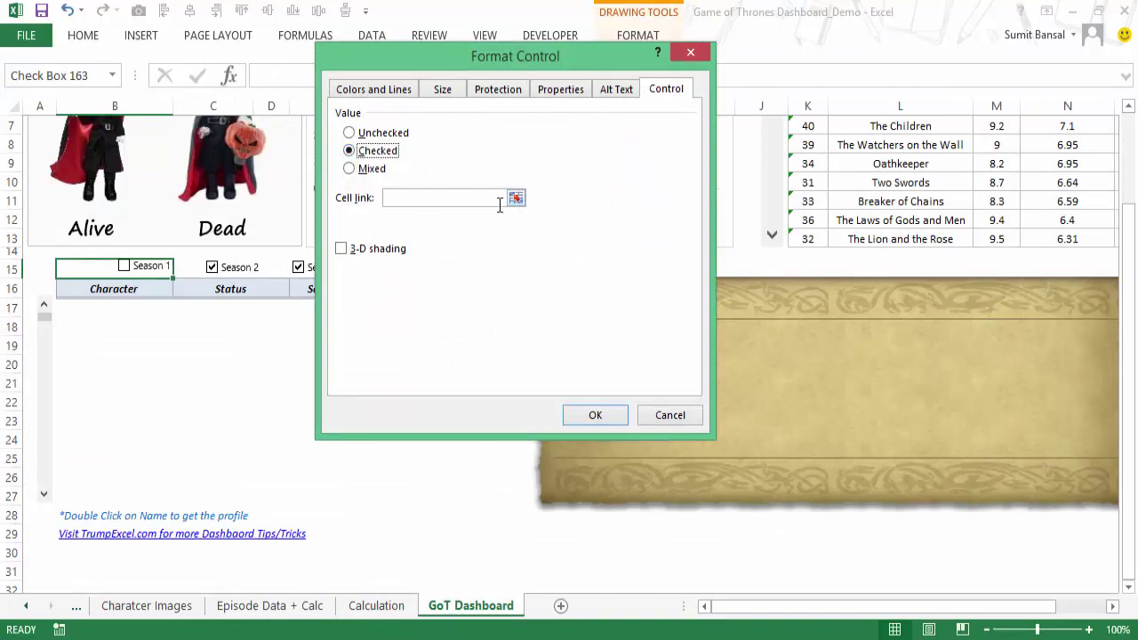
click(515, 197)
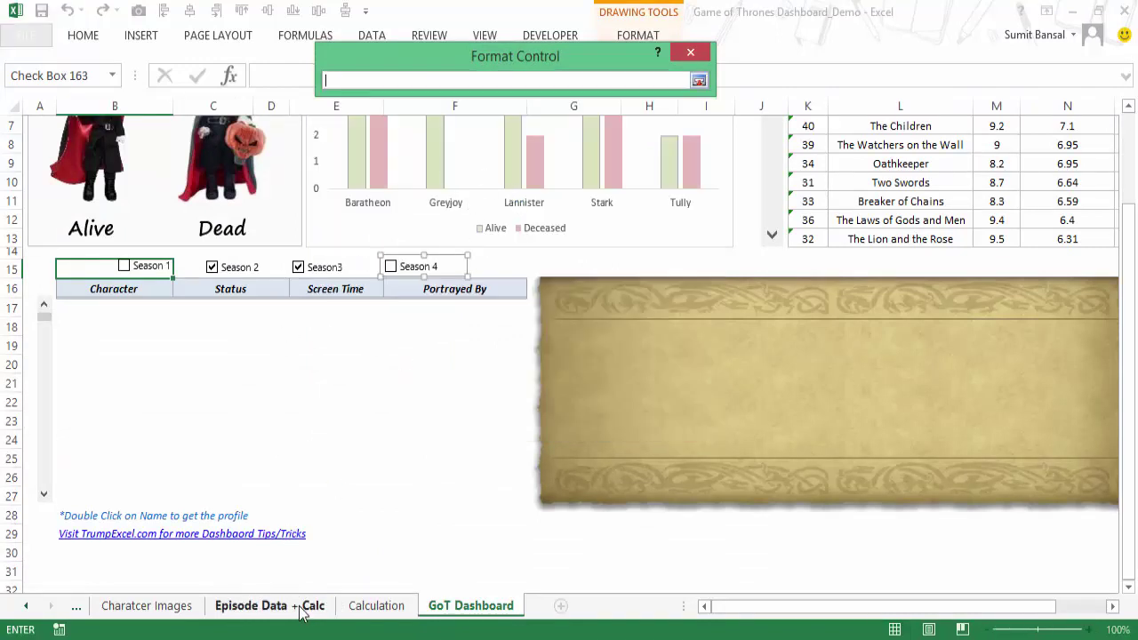
click(356, 610)
click(302, 183)
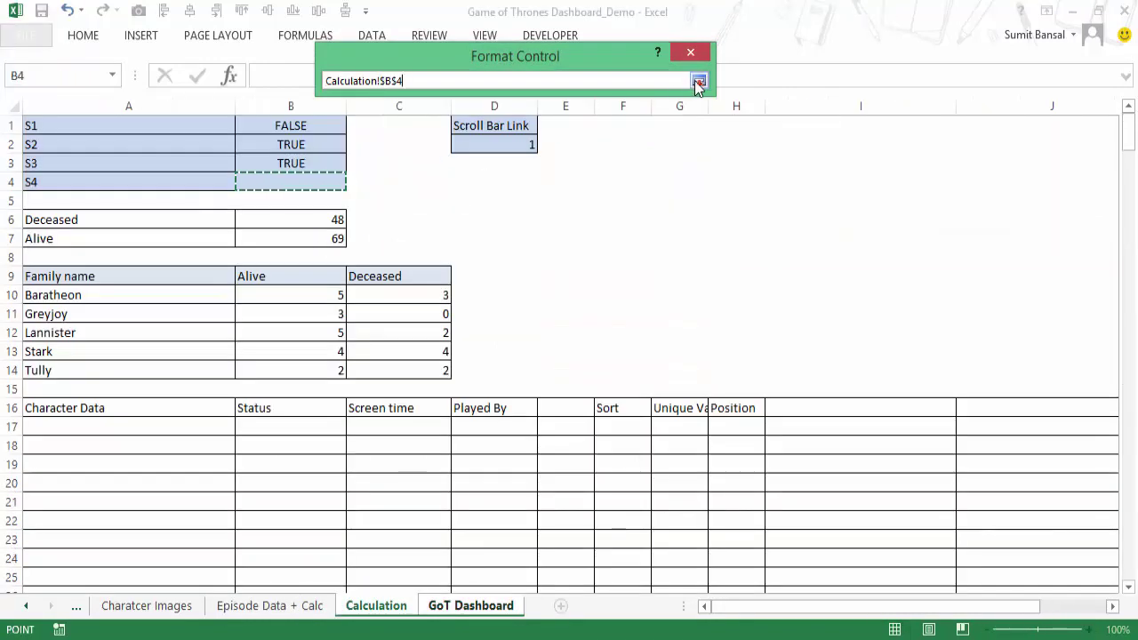
click(699, 81)
click(578, 416)
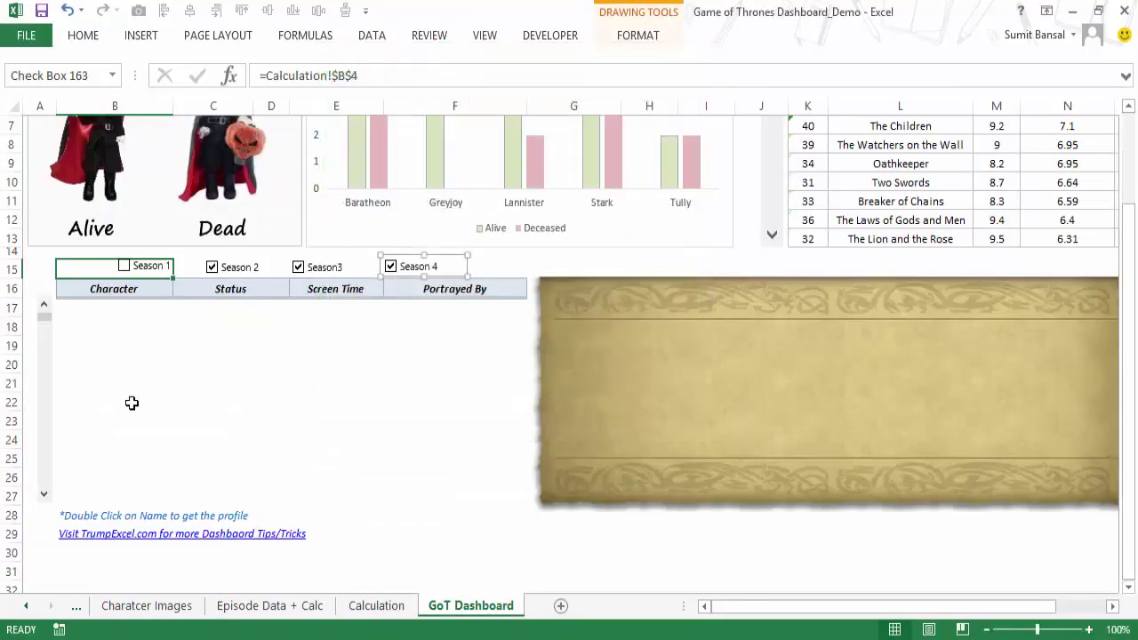
right_click(45, 349)
Inspect the scroll bar's Format Control: range 1–111, page change 10, linked to Calculation!$D$2.
click(110, 495)
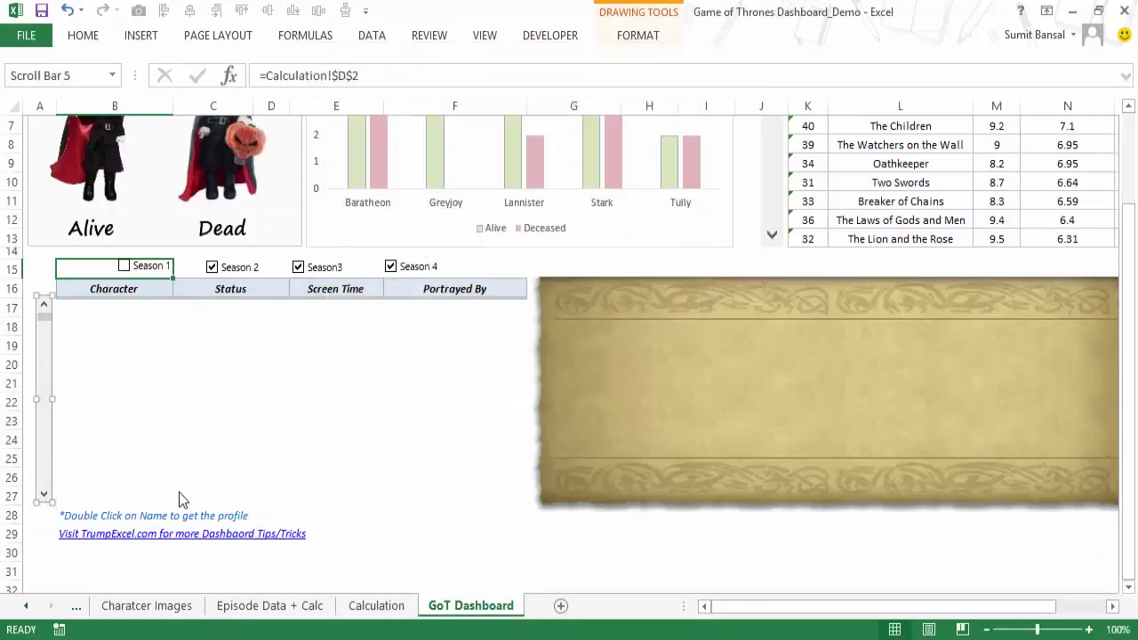
click(569, 225)
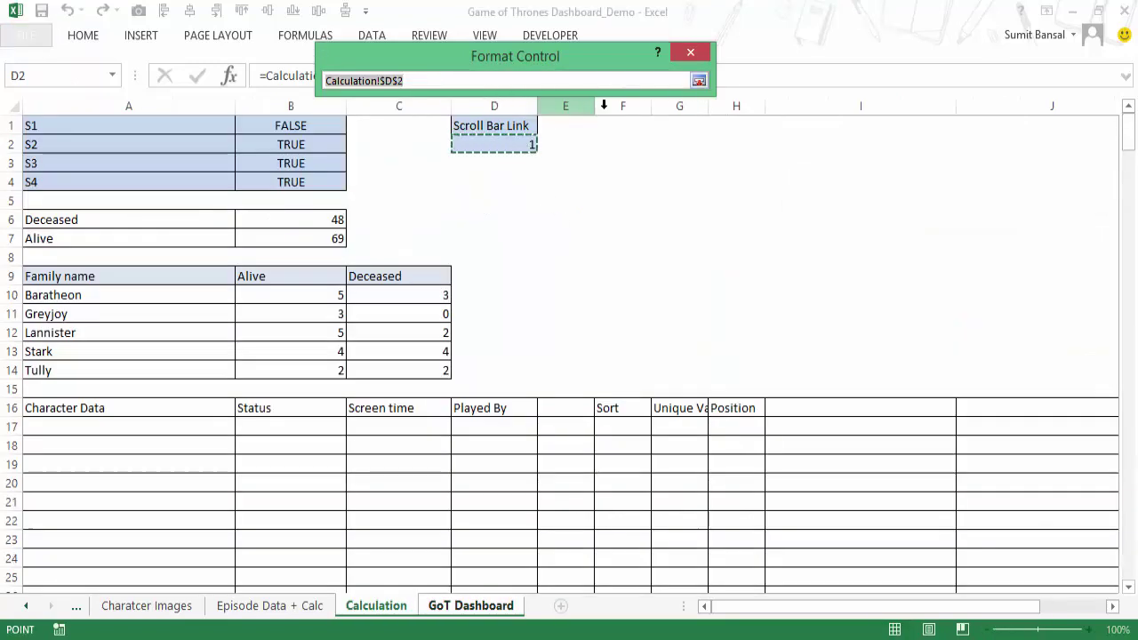
key(Return)
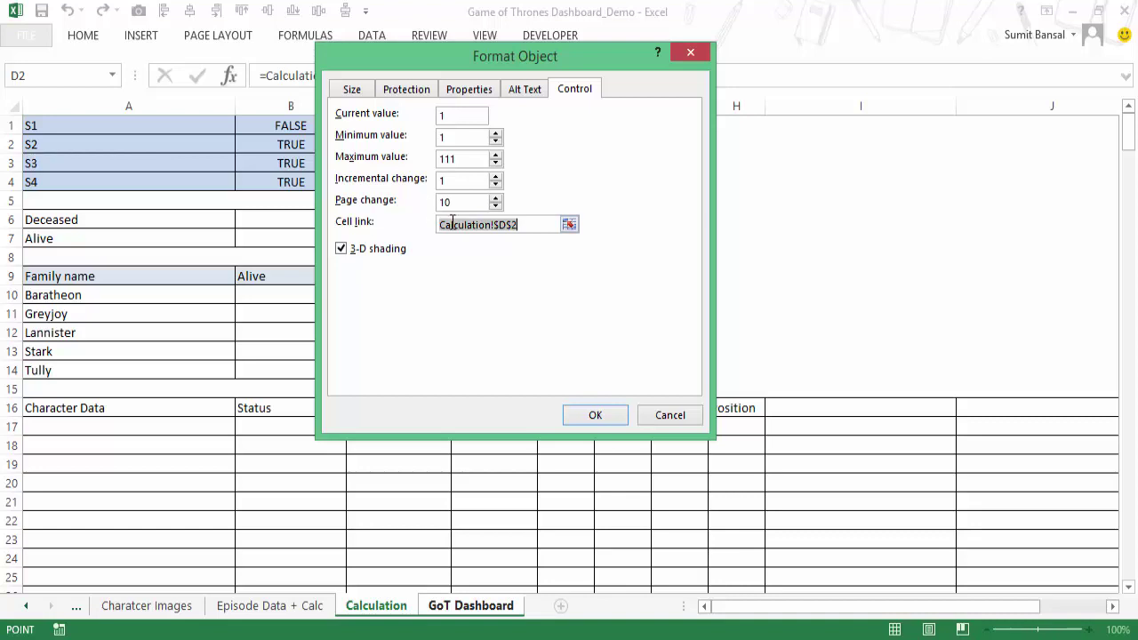
Link the scroll bar to Calculation D2, re-enable Season 1, and select Calculation cell A17.
click(595, 415)
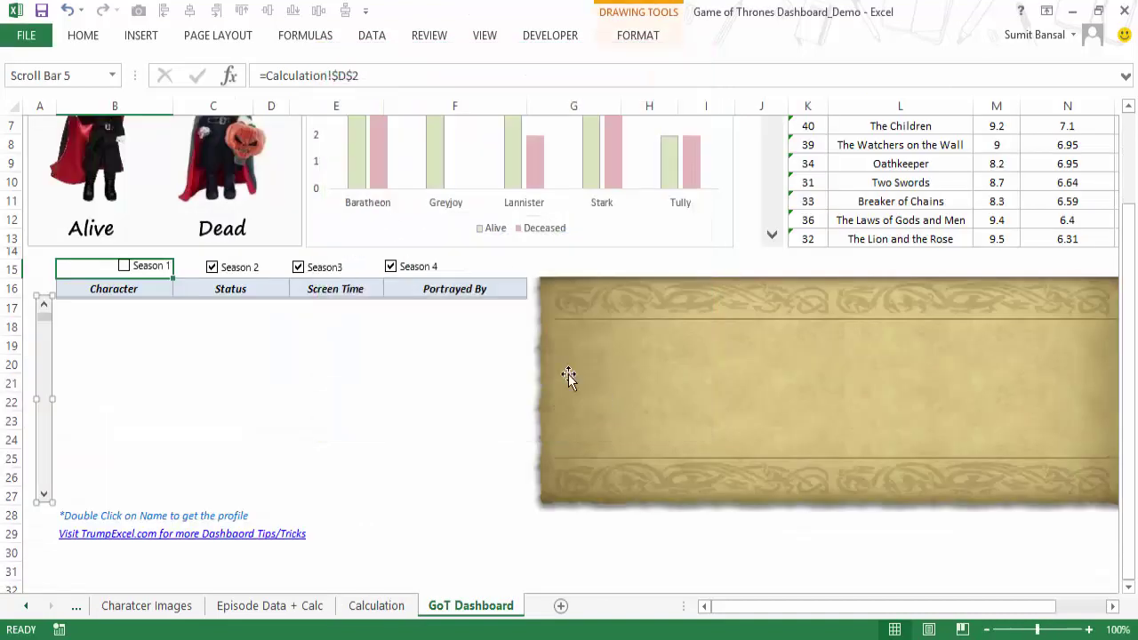
click(133, 273)
click(376, 606)
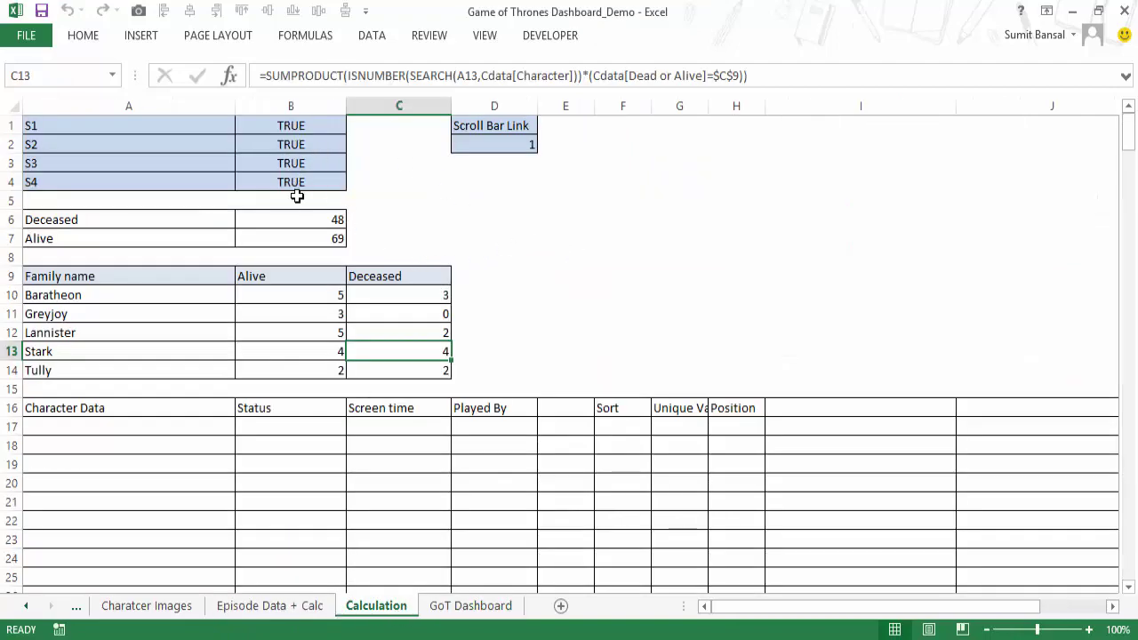
scroll(306, 299, down, 2)
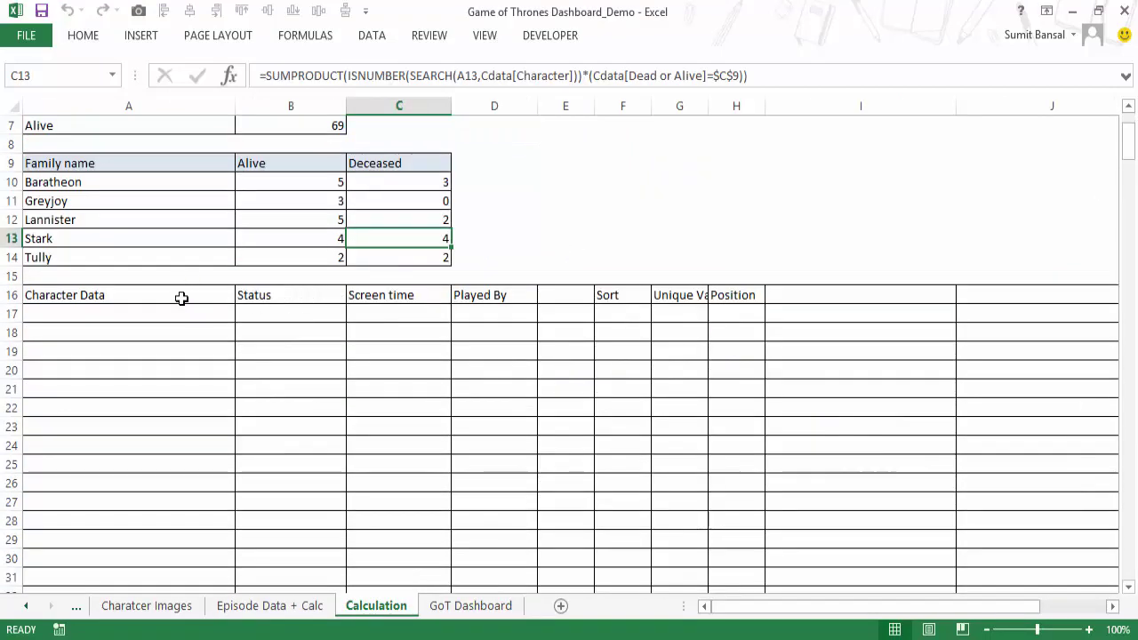
click(471, 607)
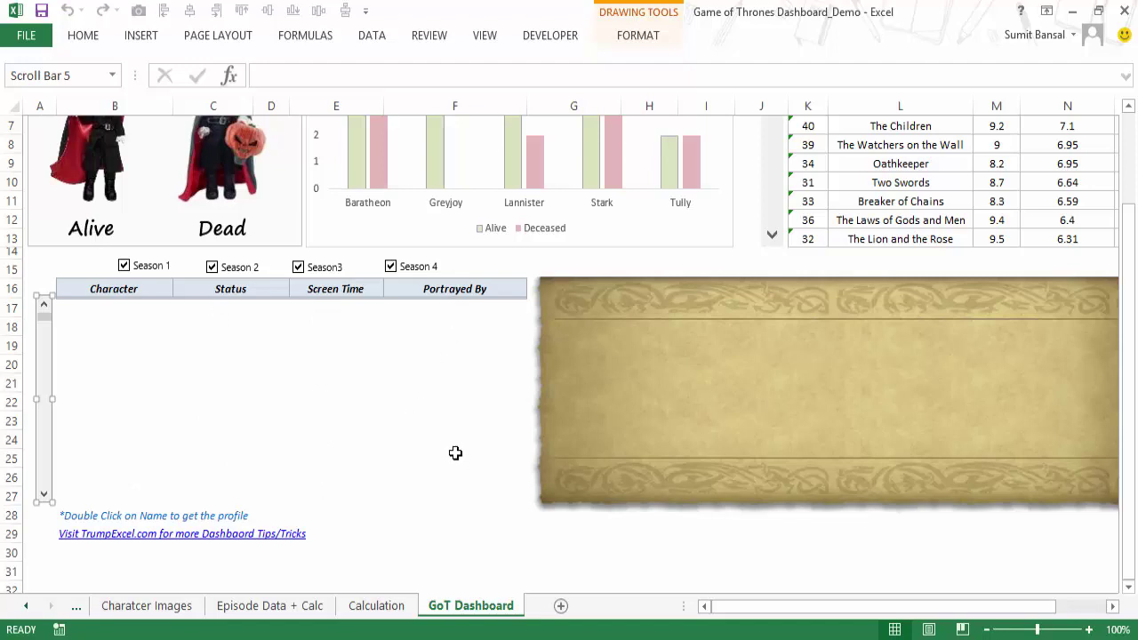
click(376, 609)
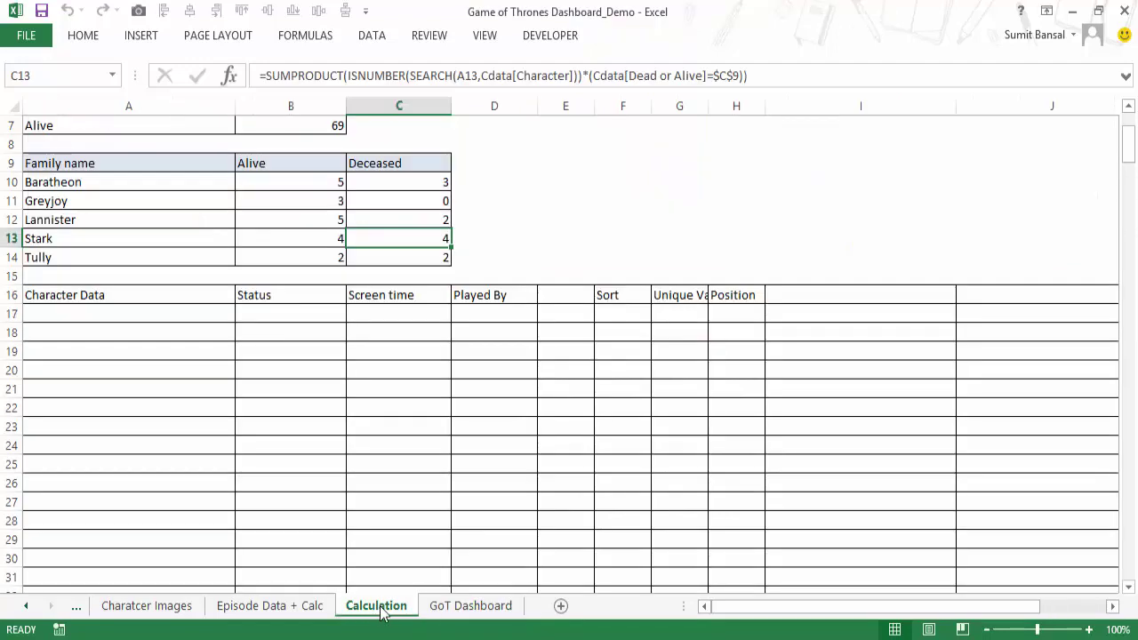
click(142, 317)
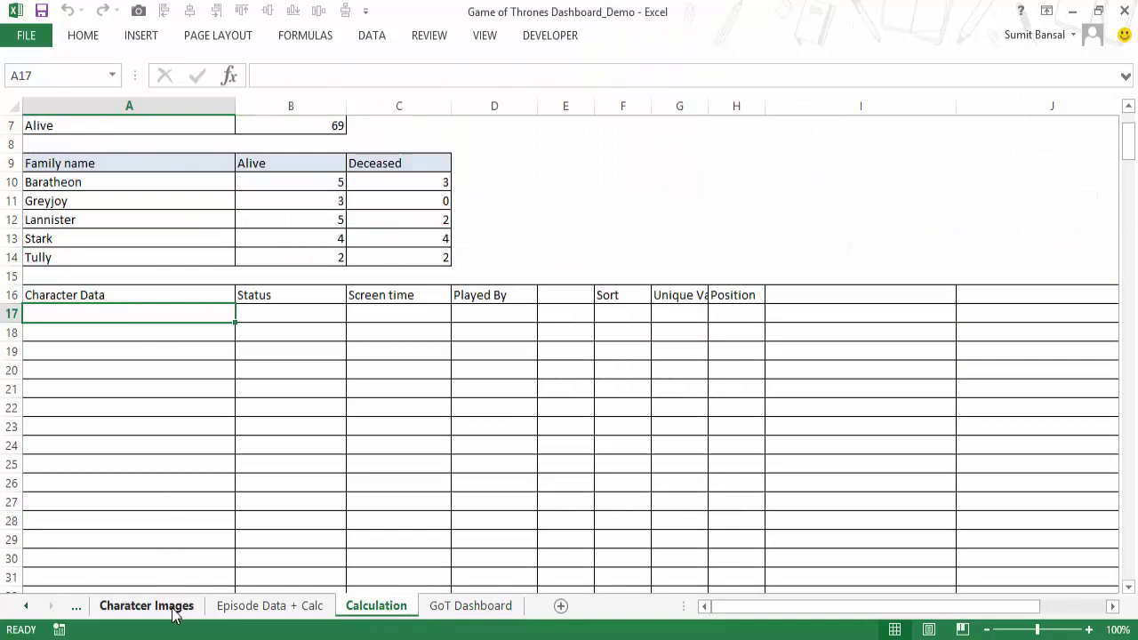
Copy the character names from Character Data A3:A123 and paste them into Calculation from A17.
click(26, 605)
click(137, 605)
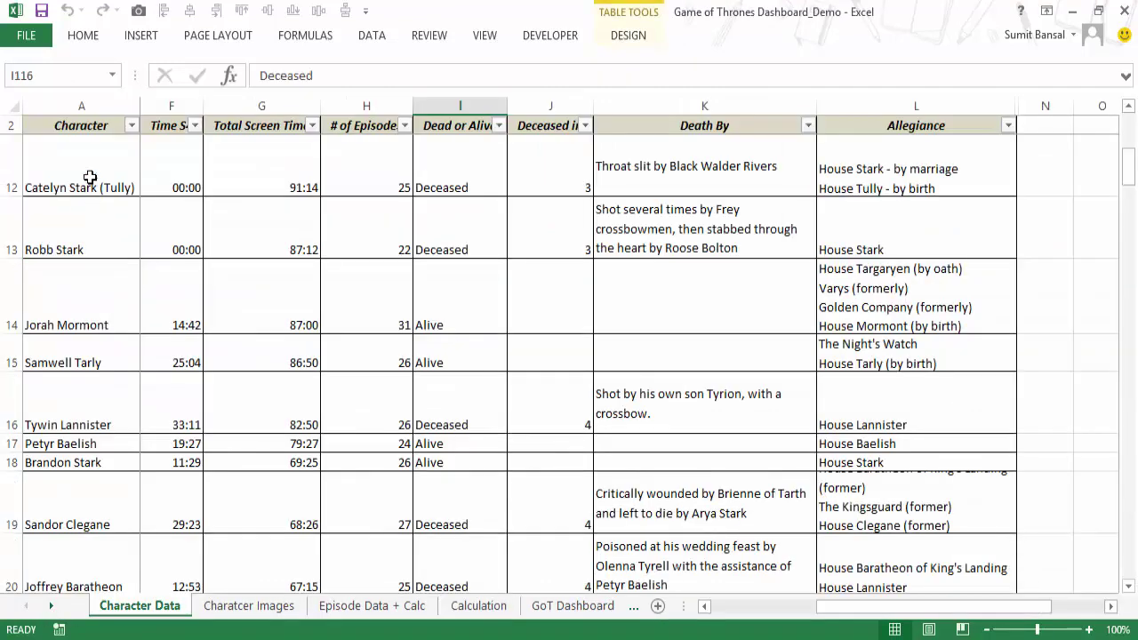
click(88, 169)
key(ctrl+Up)
key(Down)
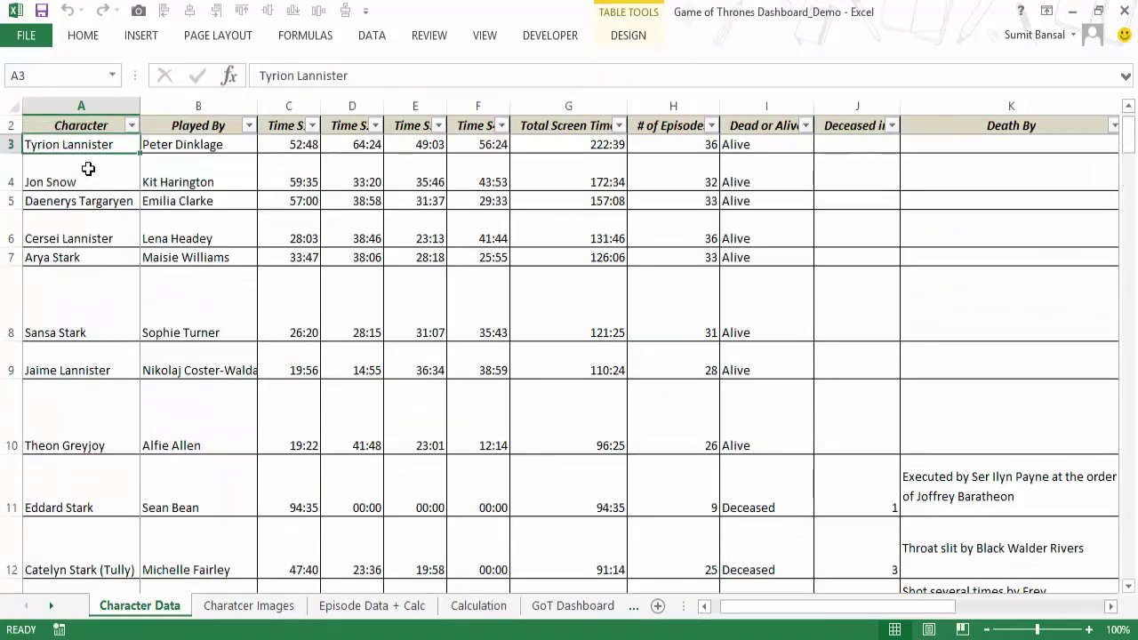
key(ctrl+shift+Down)
key(ctrl+c)
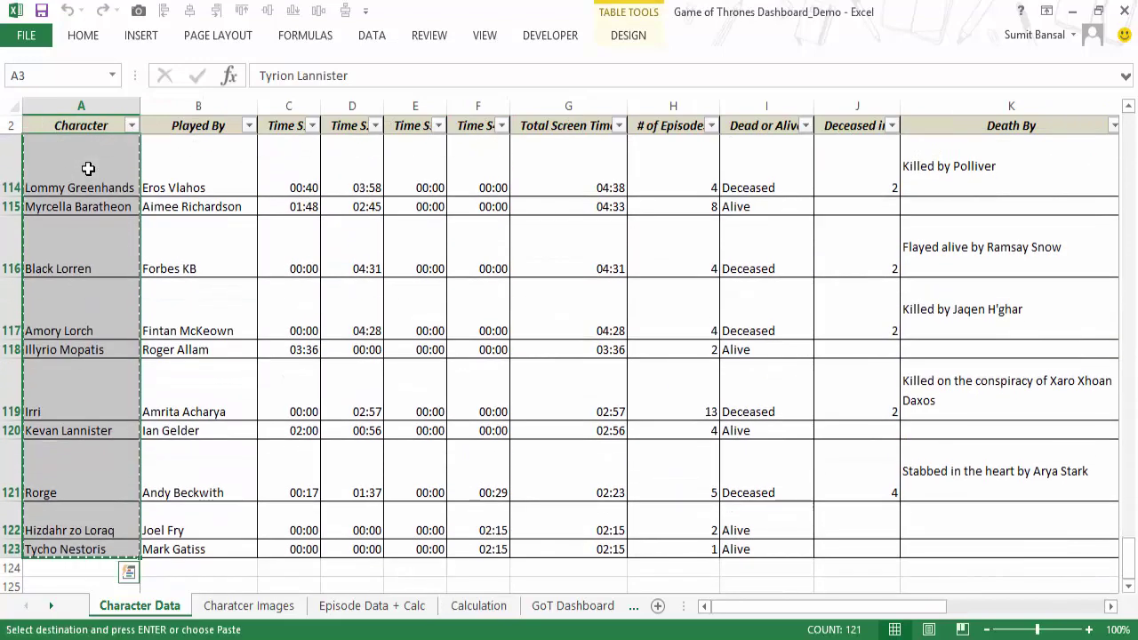
key(ctrl+Page_Down)
key(ctrl+Page_Down)
key(ctrl+Page_Down)
key(ctrl+Page_Down)
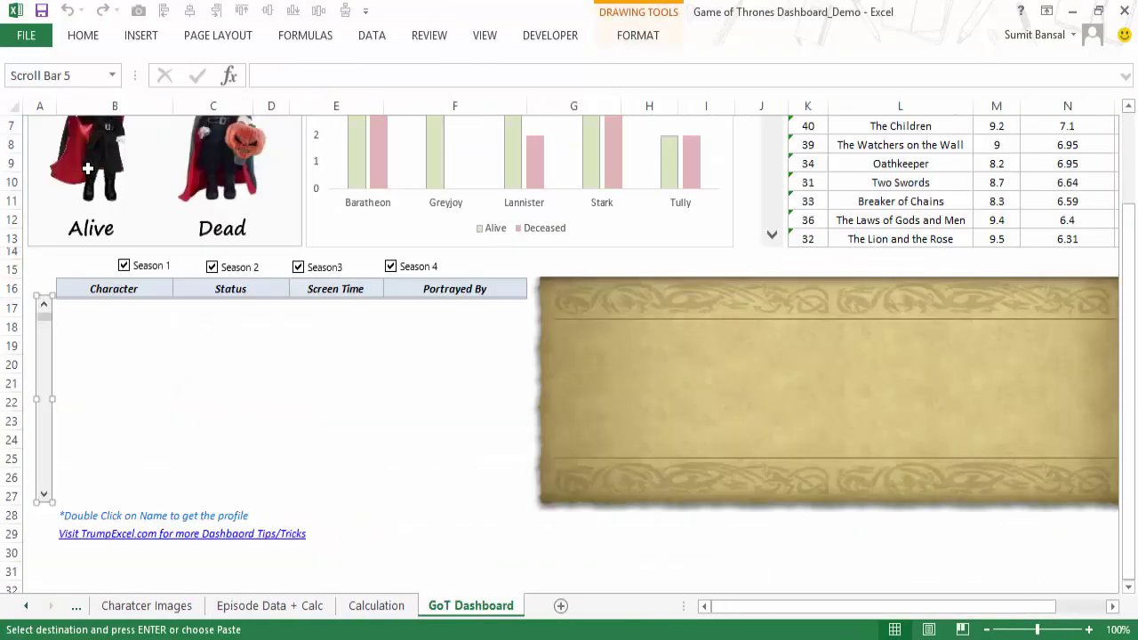
key(ctrl+Page_Up)
key(ctrl+v)
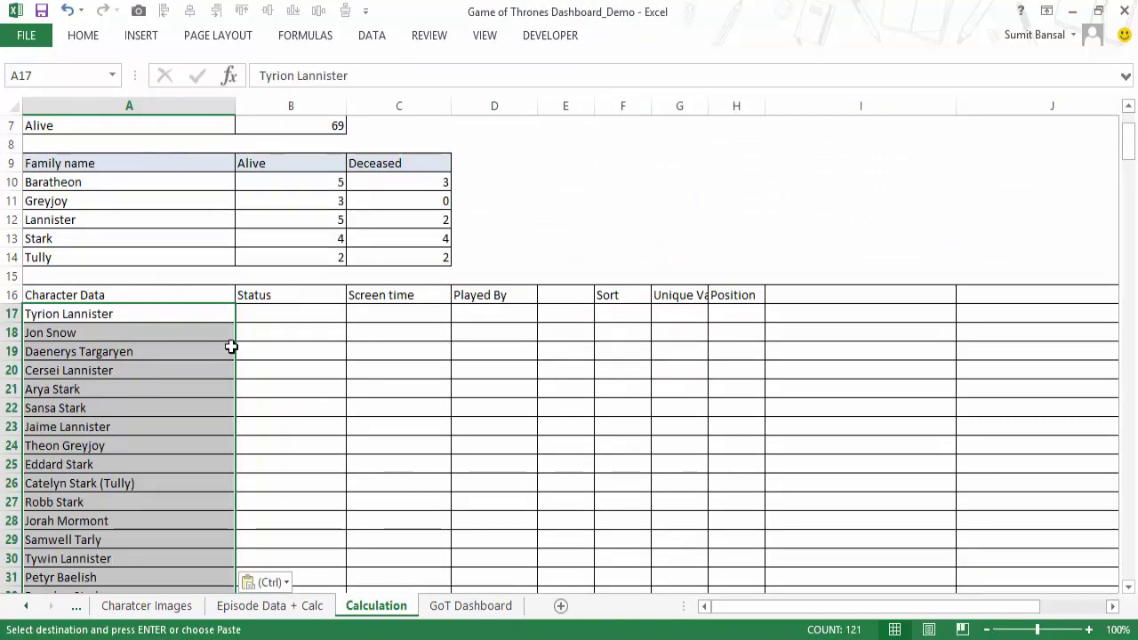
click(266, 316)
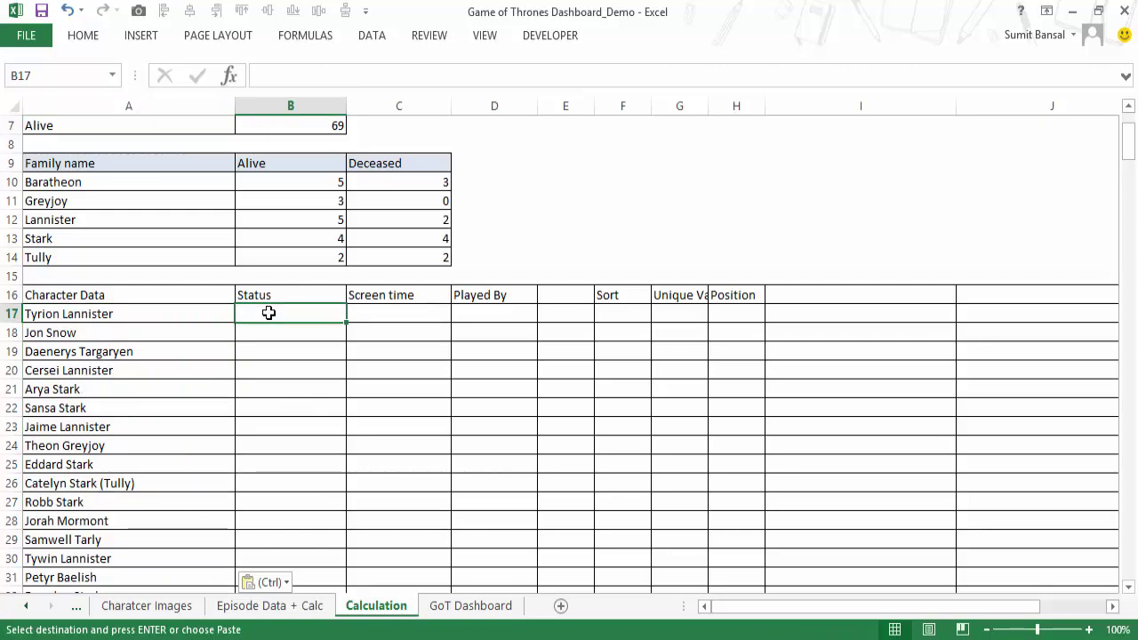
Replace A17 with the formula ='Character Data'!A3 and fill it down column A.
key(Left)
text(=)
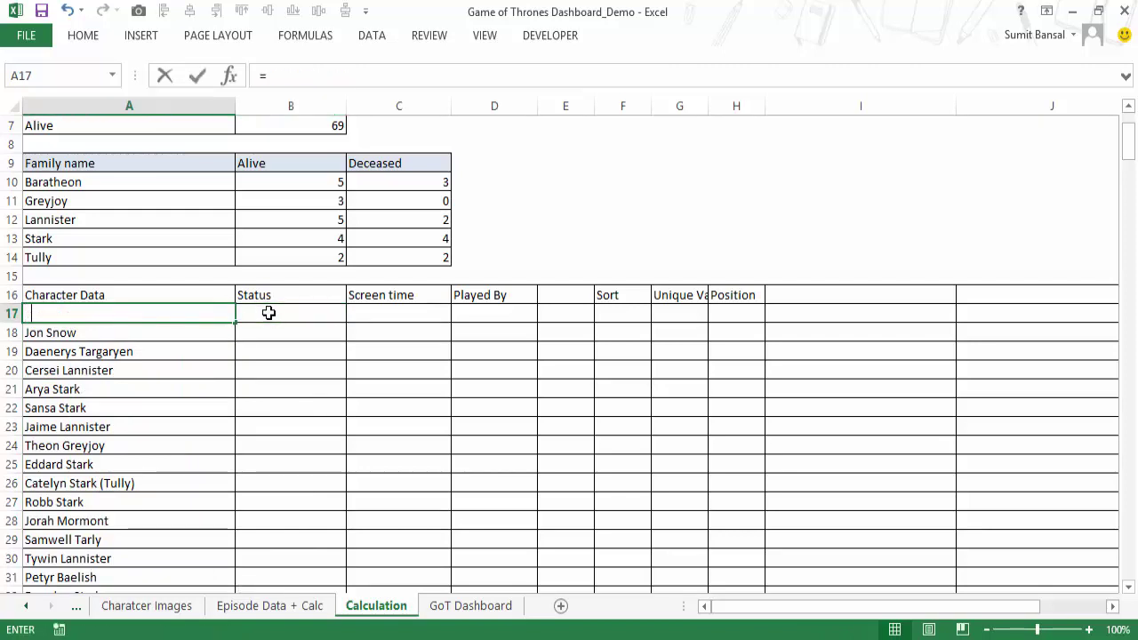
click(26, 605)
click(93, 611)
scroll(76, 310, up, 20)
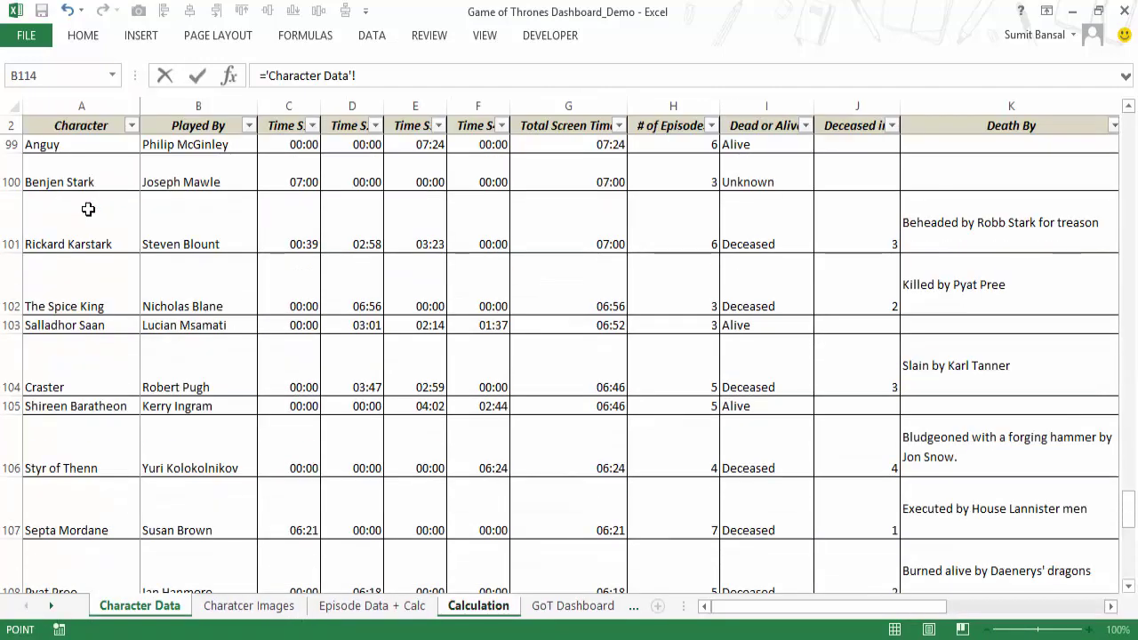
scroll(83, 179, up, 5)
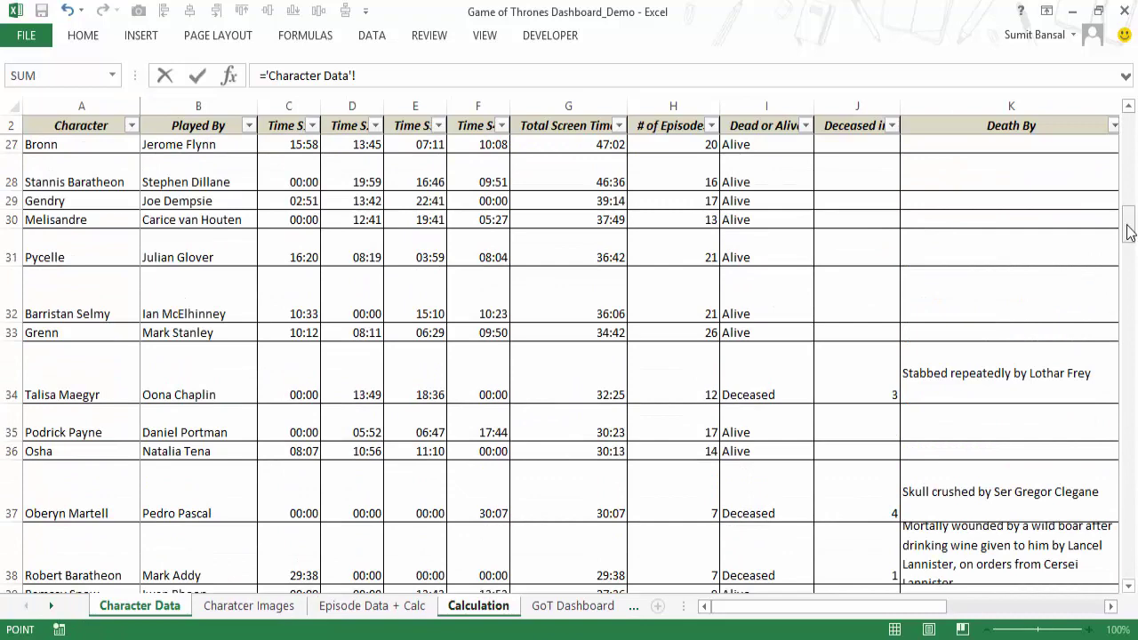
drag(1128, 228, 1099, 127)
click(111, 146)
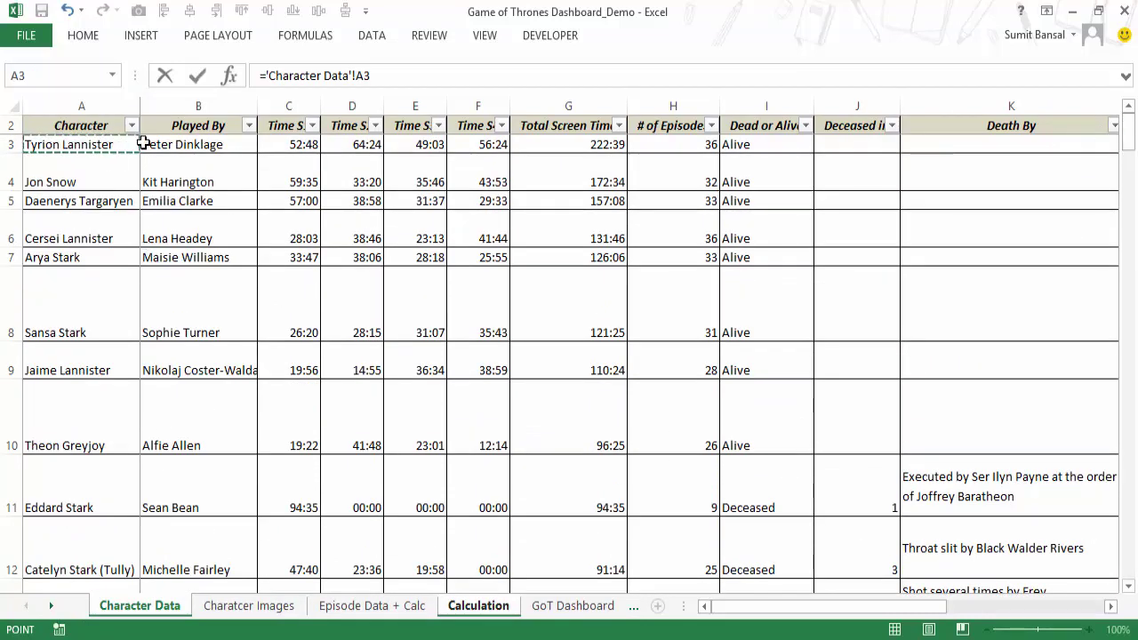
key(Return)
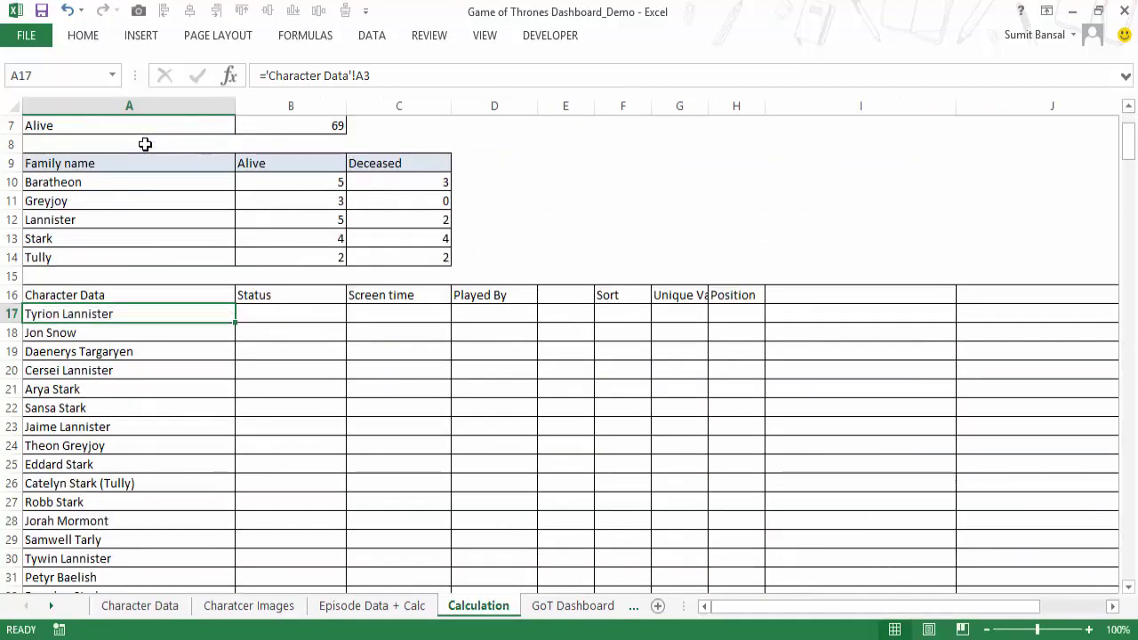
double_click(235, 322)
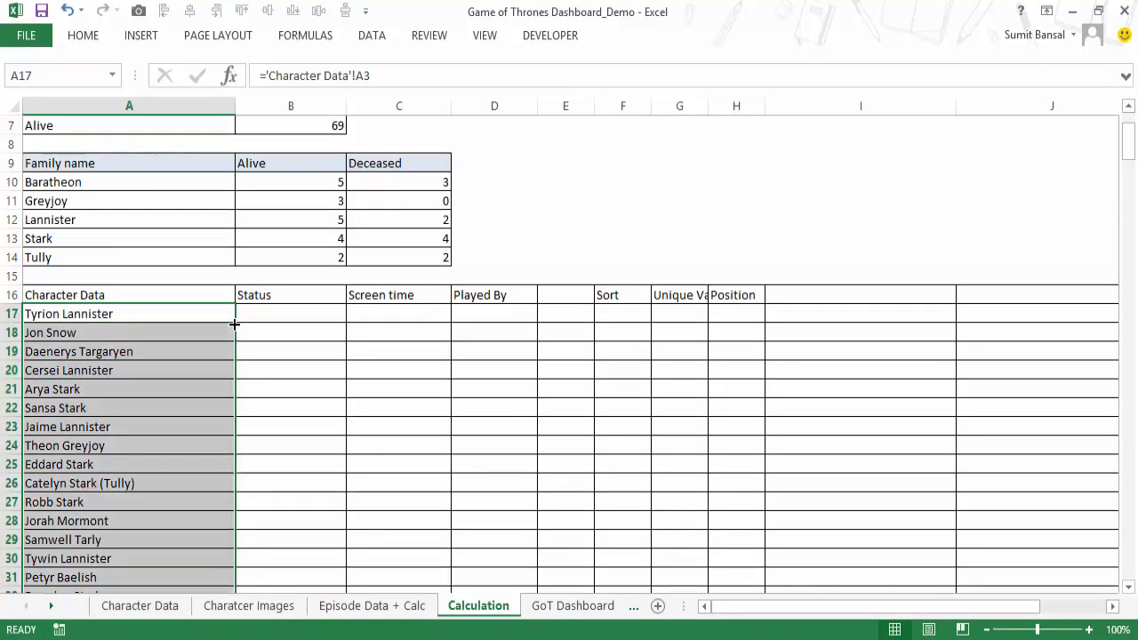
click(265, 319)
Enter ='Character Data'!I3 in B17 and fill the Status formula down column B.
text(=)
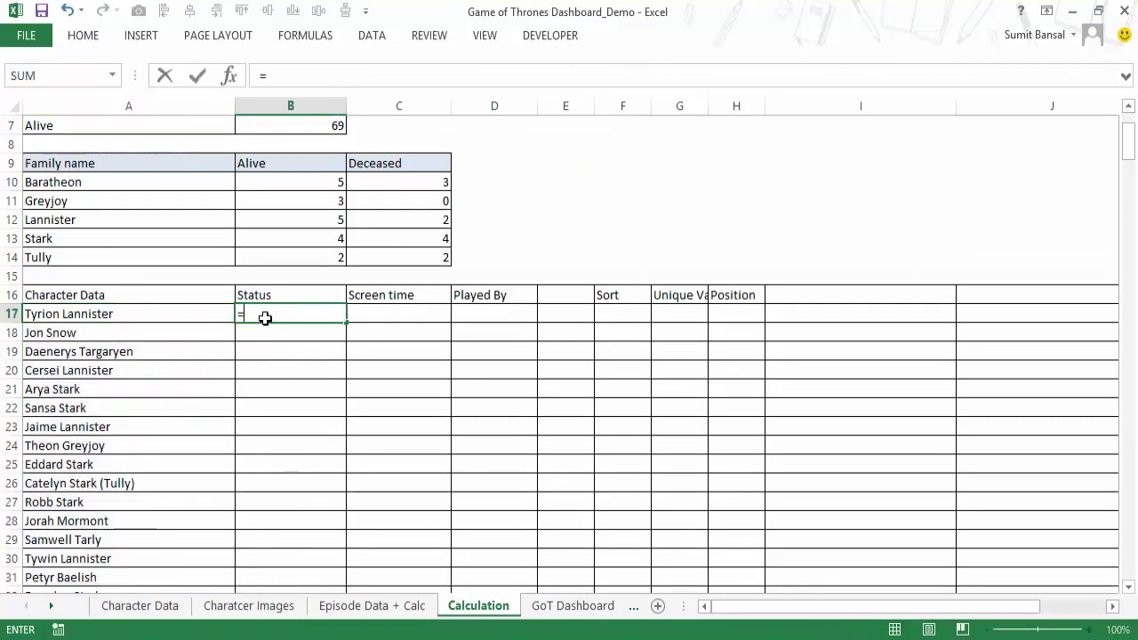
click(167, 609)
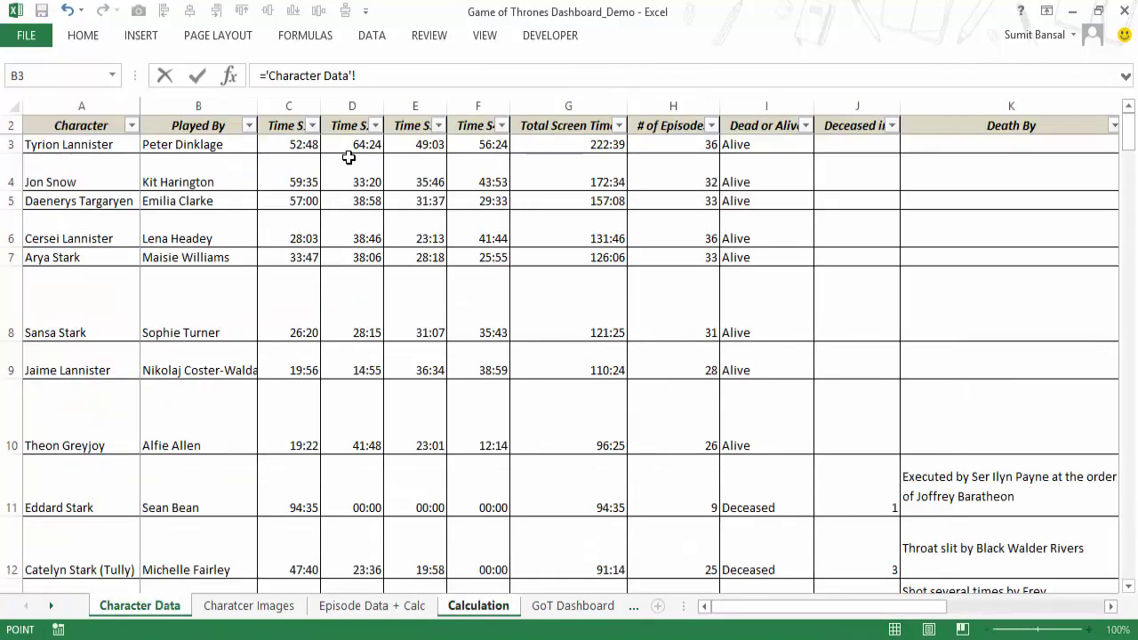
click(764, 144)
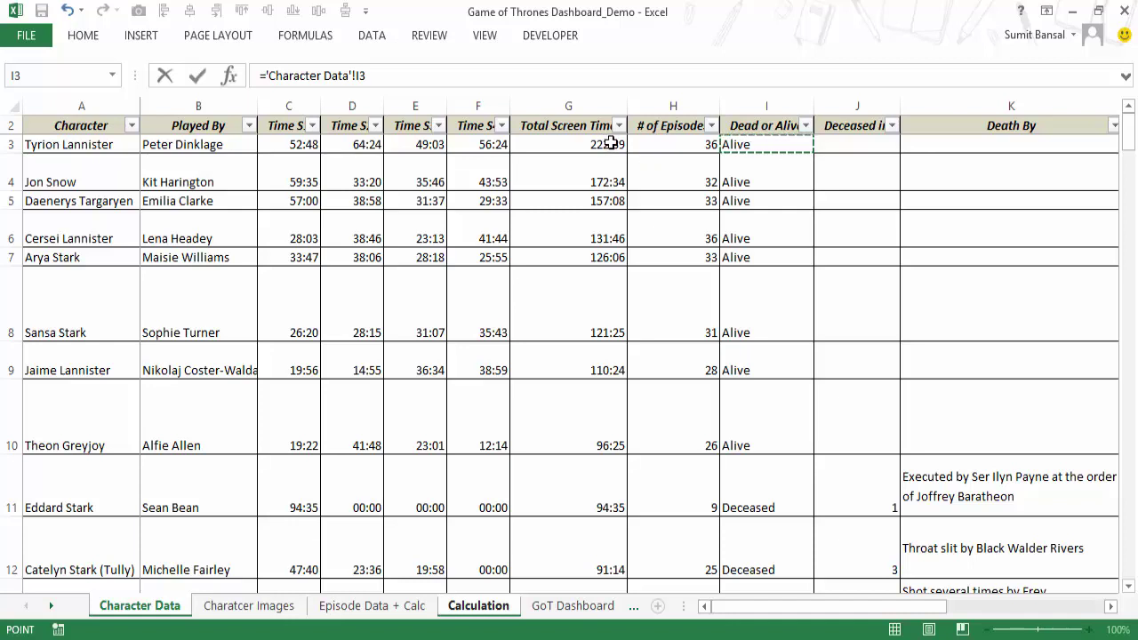
key(Return)
click(331, 315)
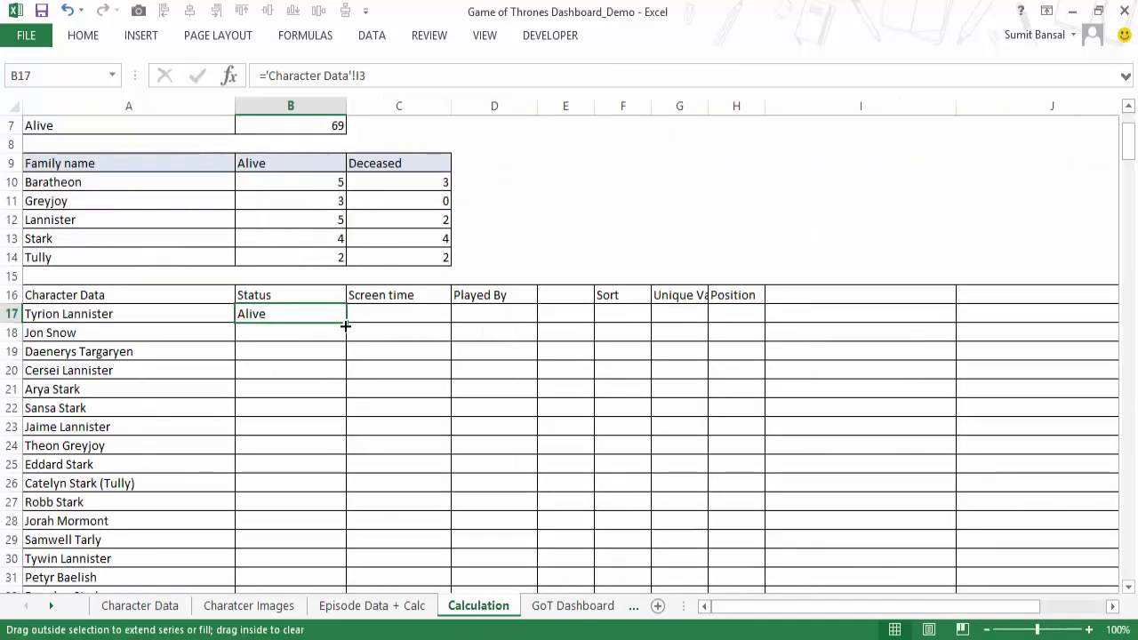
double_click(345, 323)
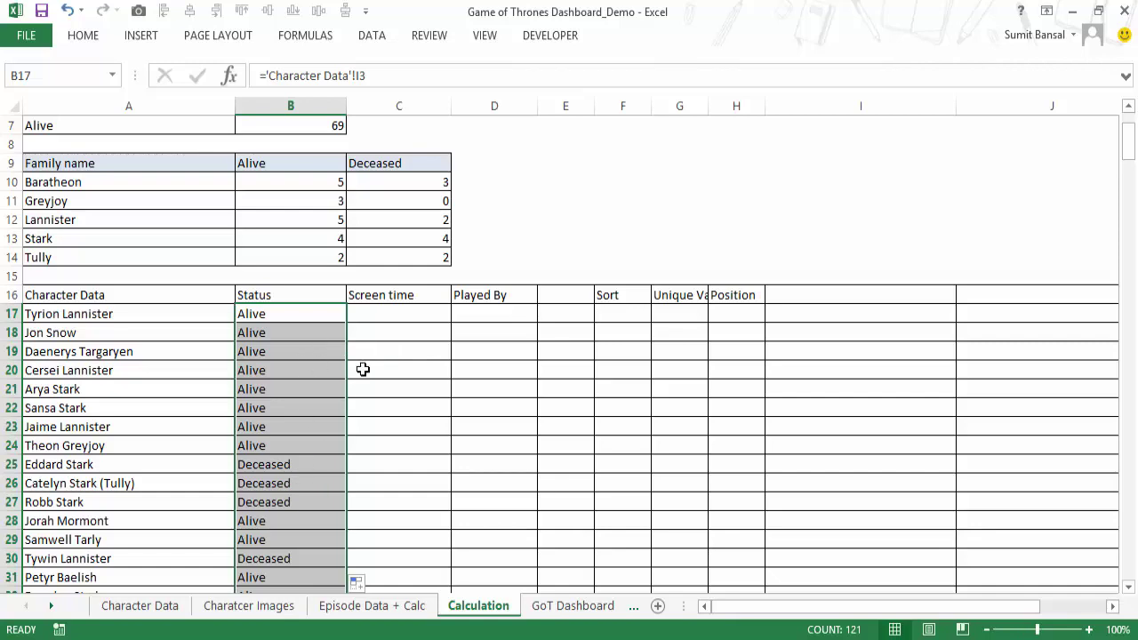
click(376, 315)
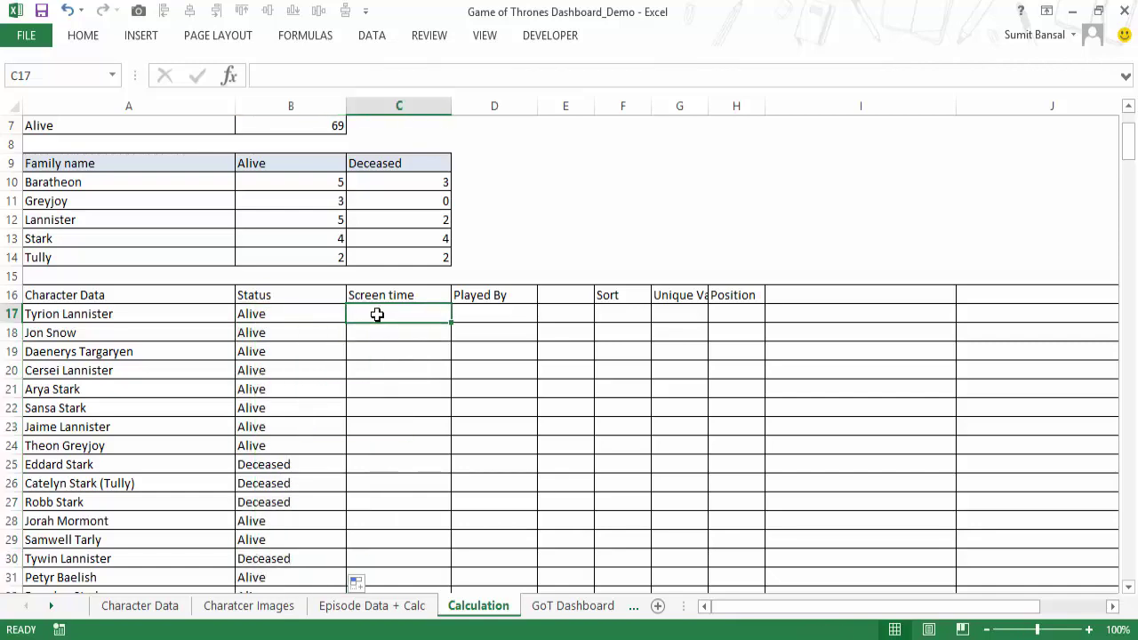
scroll(391, 320, up, 2)
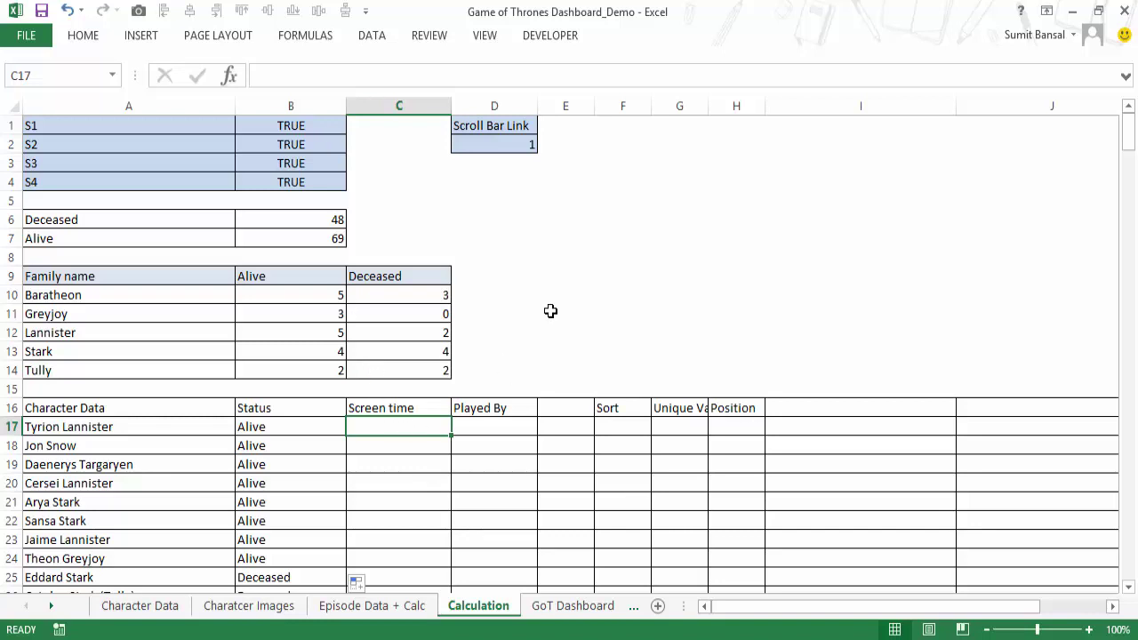
In C17, start the screen time formula with =$B$1*'Character Data'!C3 for Season 1.
click(602, 607)
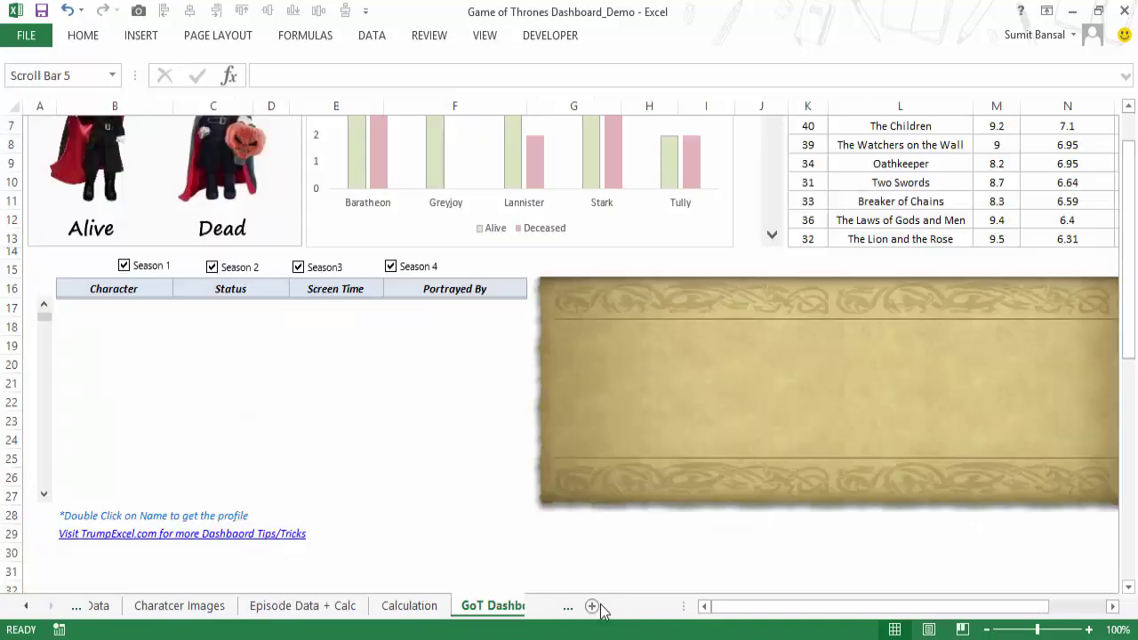
click(377, 607)
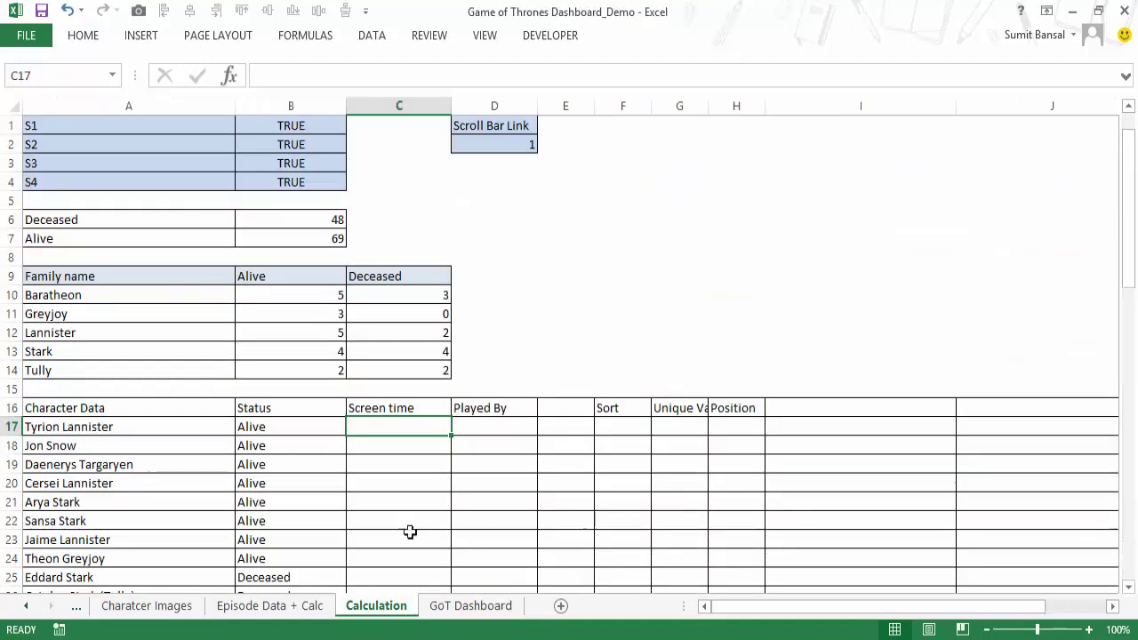
text(=)
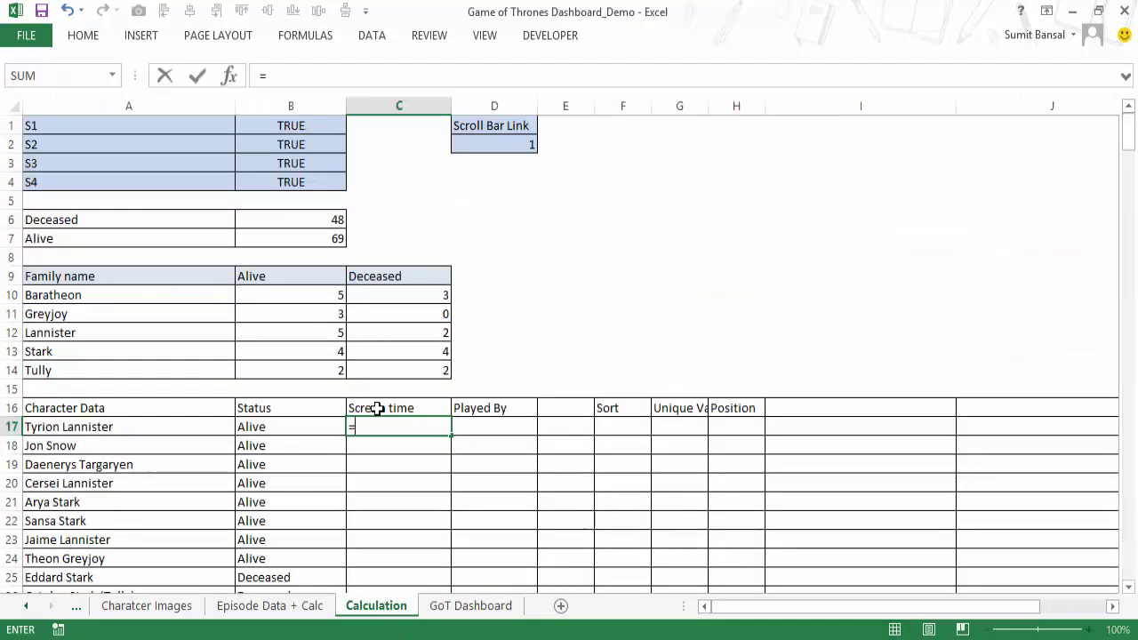
click(304, 130)
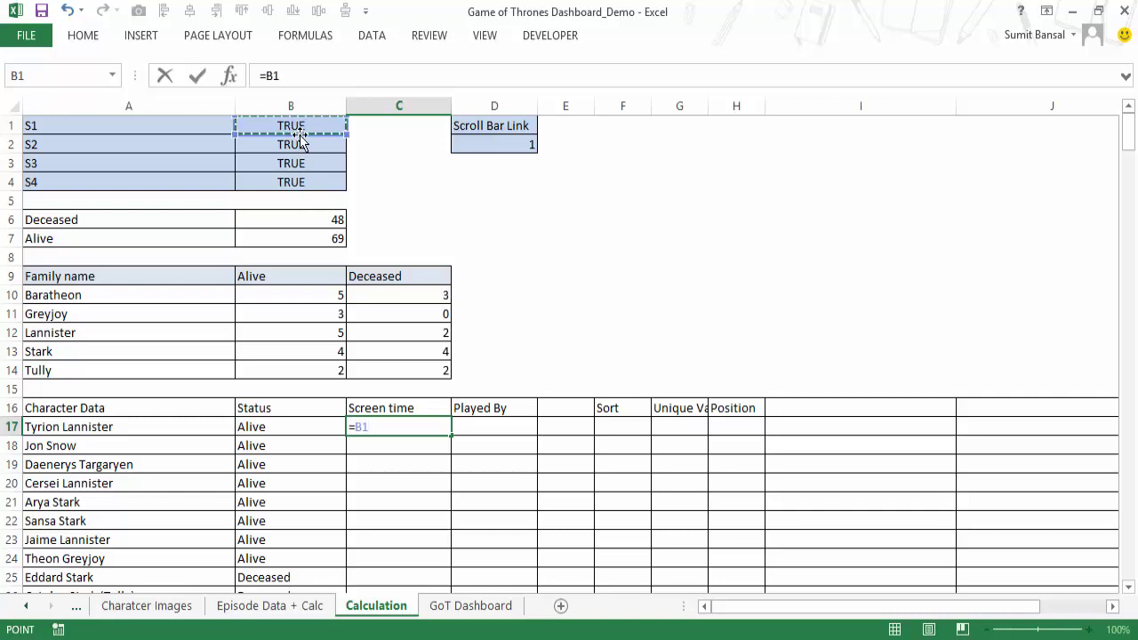
text(*)
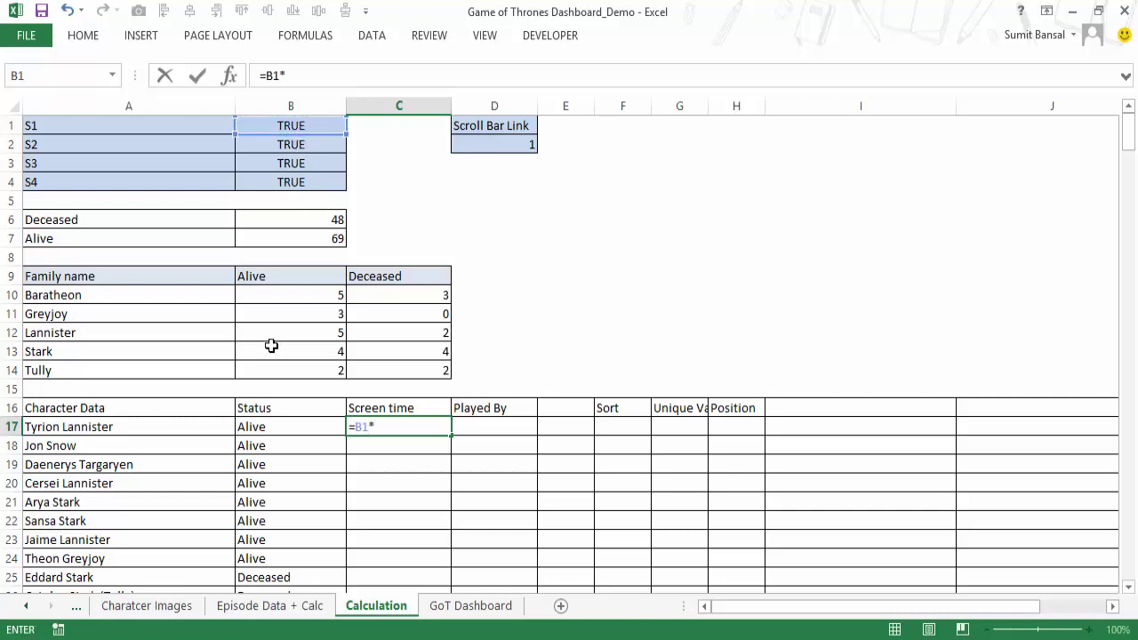
click(28, 605)
click(137, 606)
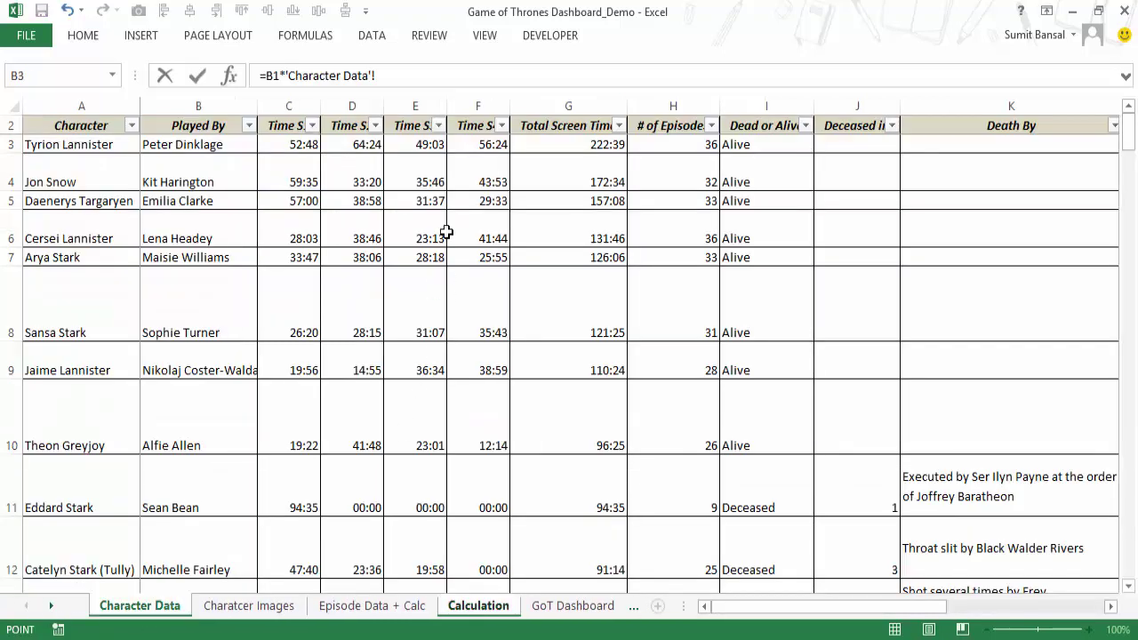
click(304, 145)
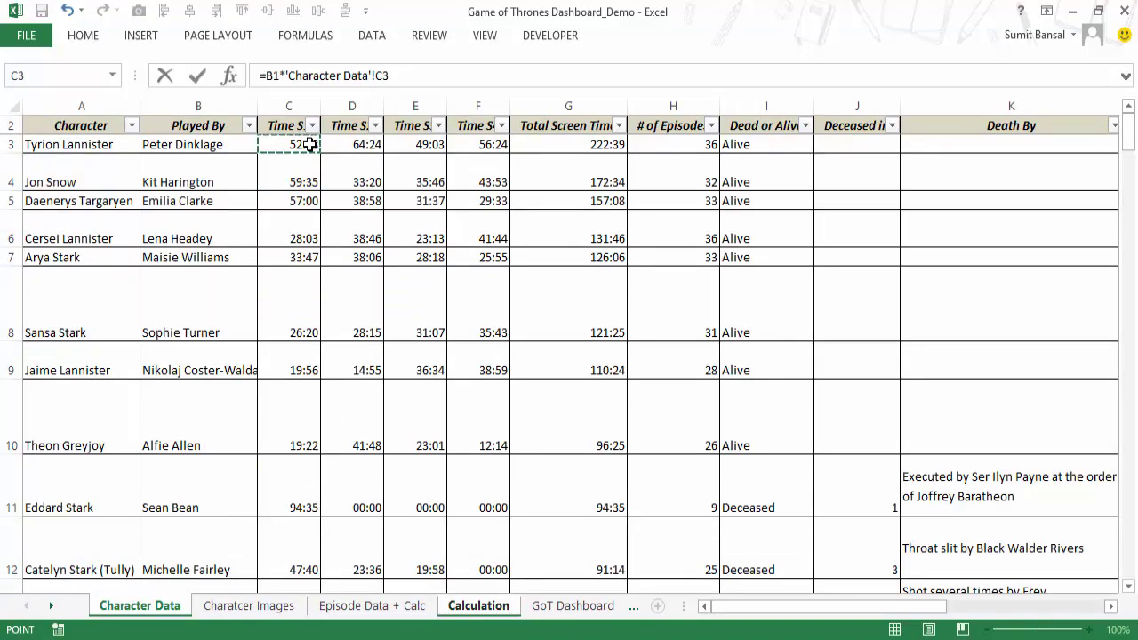
click(275, 74)
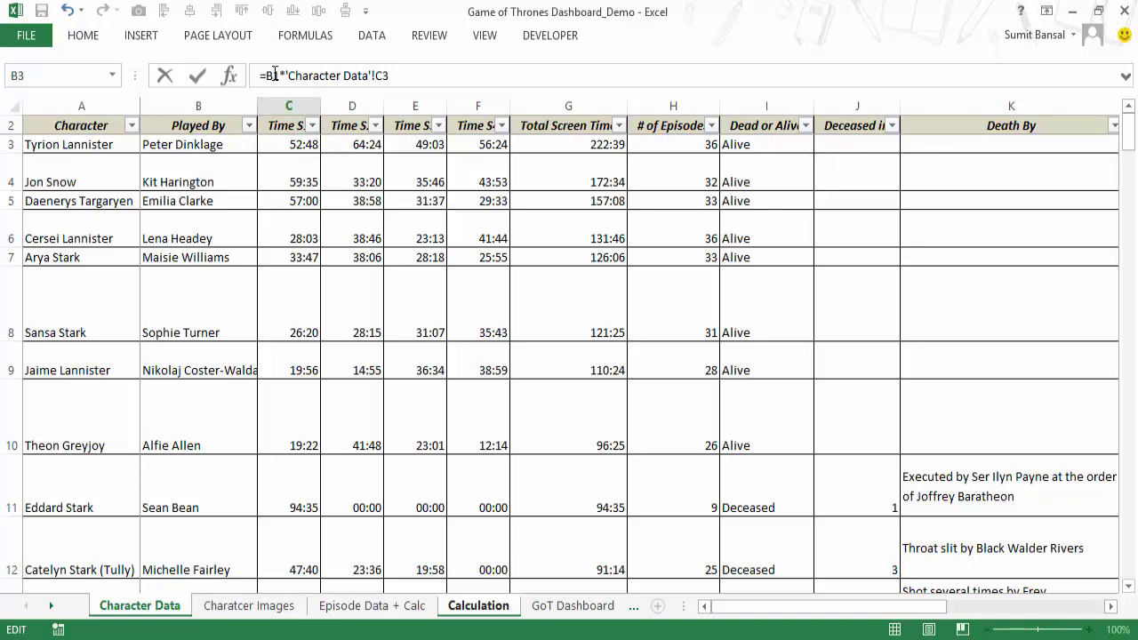
key(F4)
click(426, 75)
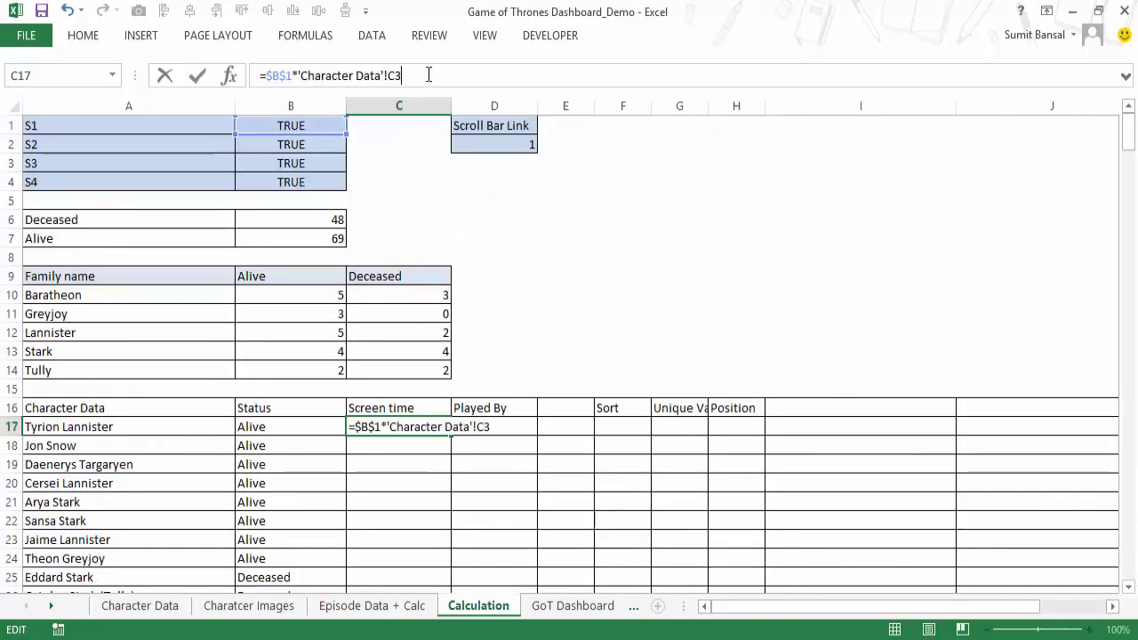
Add the Season 2 and 3 terms $B$2*'Character Data'!D3 and $B$3*'Character Data'!E3.
text(+)
click(307, 144)
key(F4)
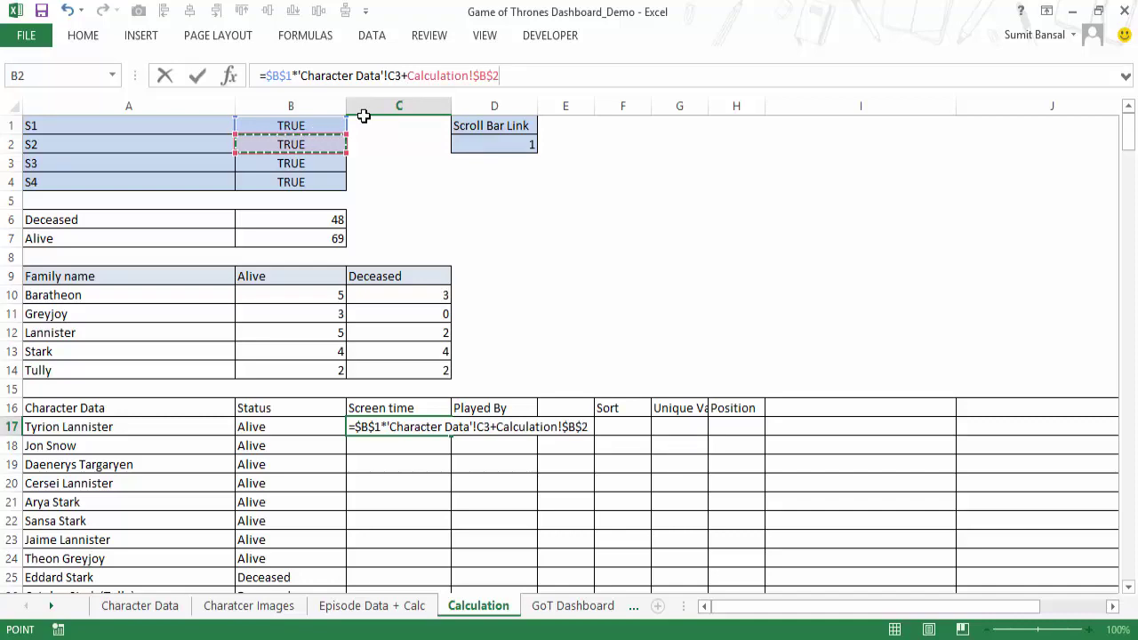
text(*)
click(169, 608)
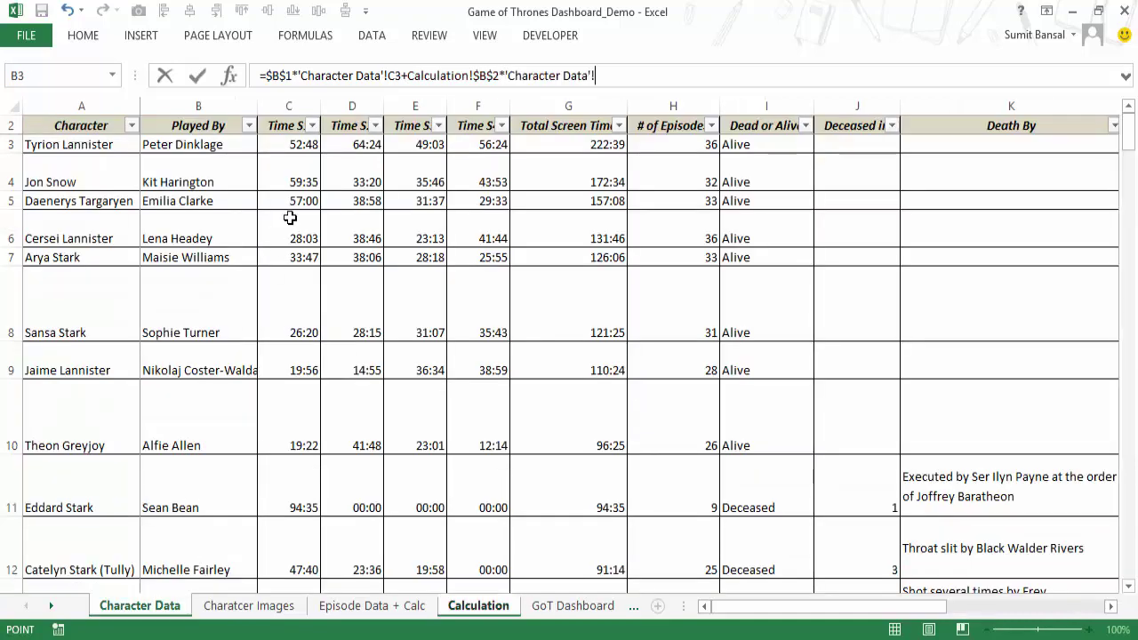
click(365, 145)
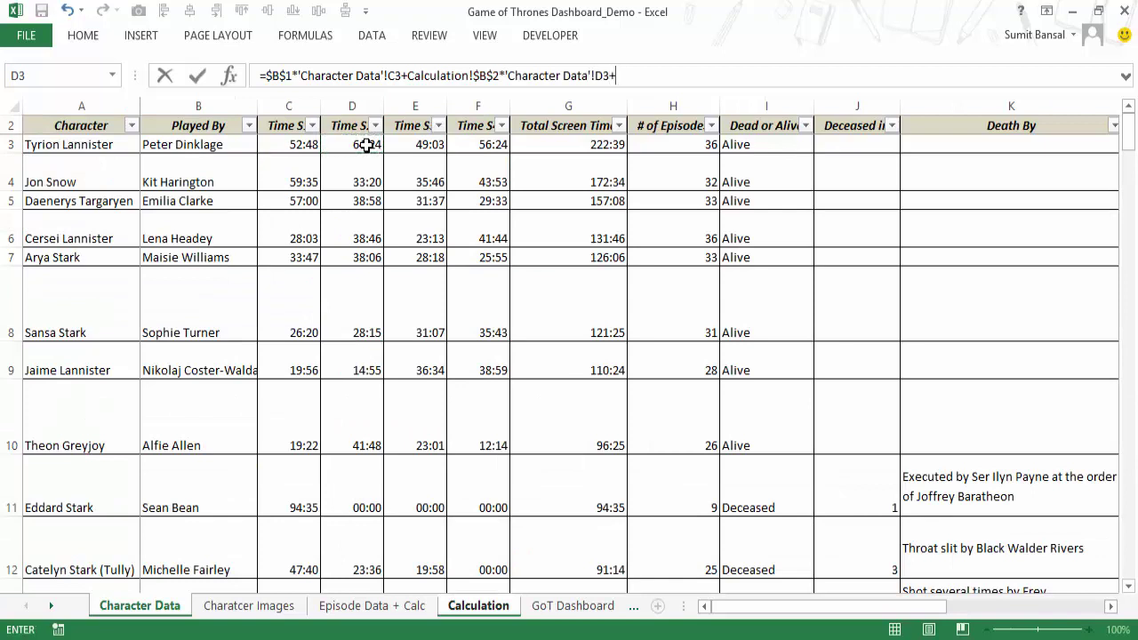
text(+)
click(477, 608)
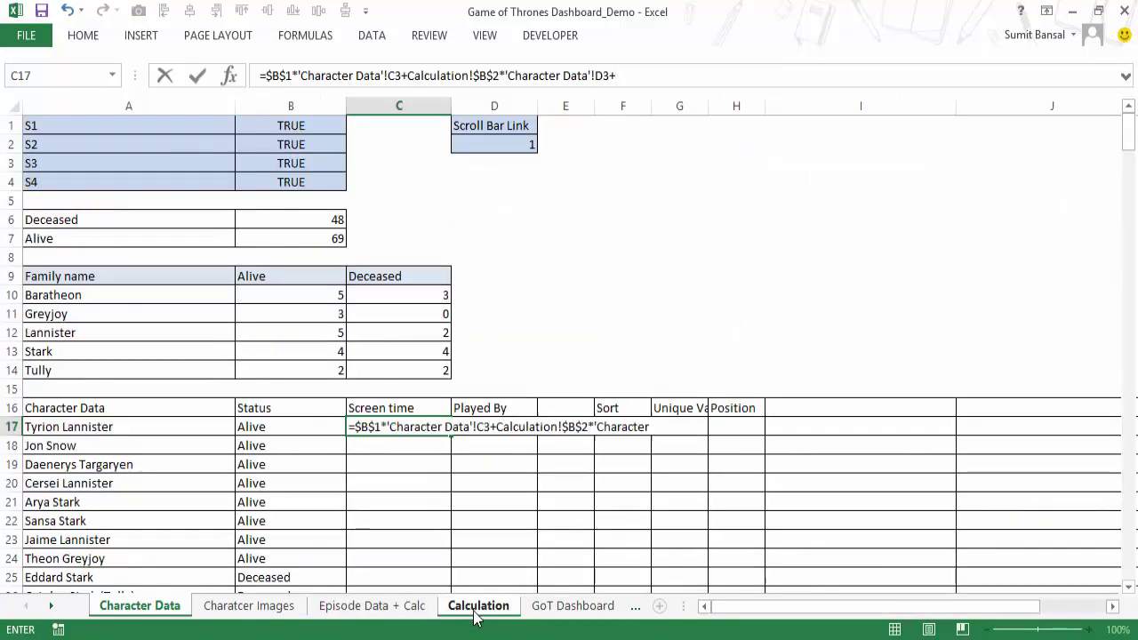
click(315, 162)
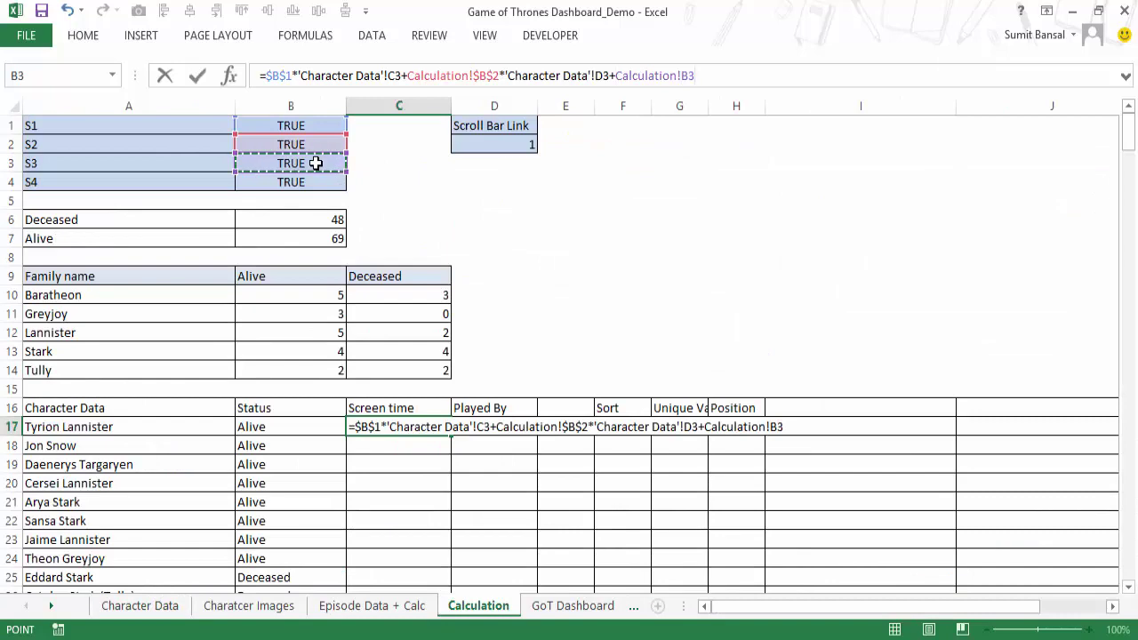
key(F4)
text(*)
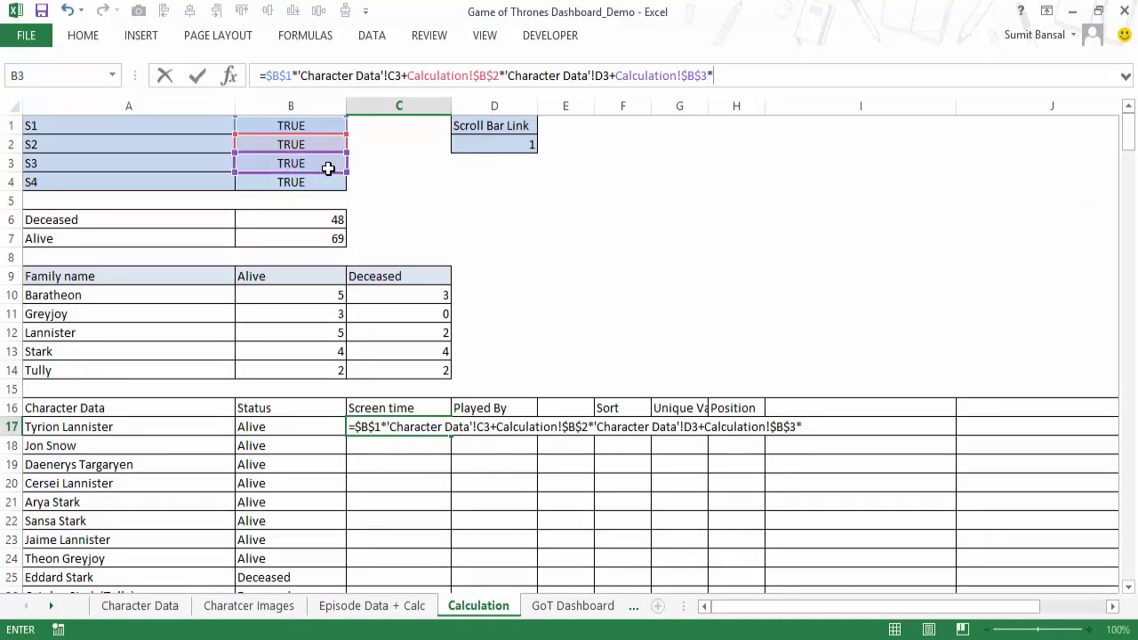
click(153, 612)
click(416, 146)
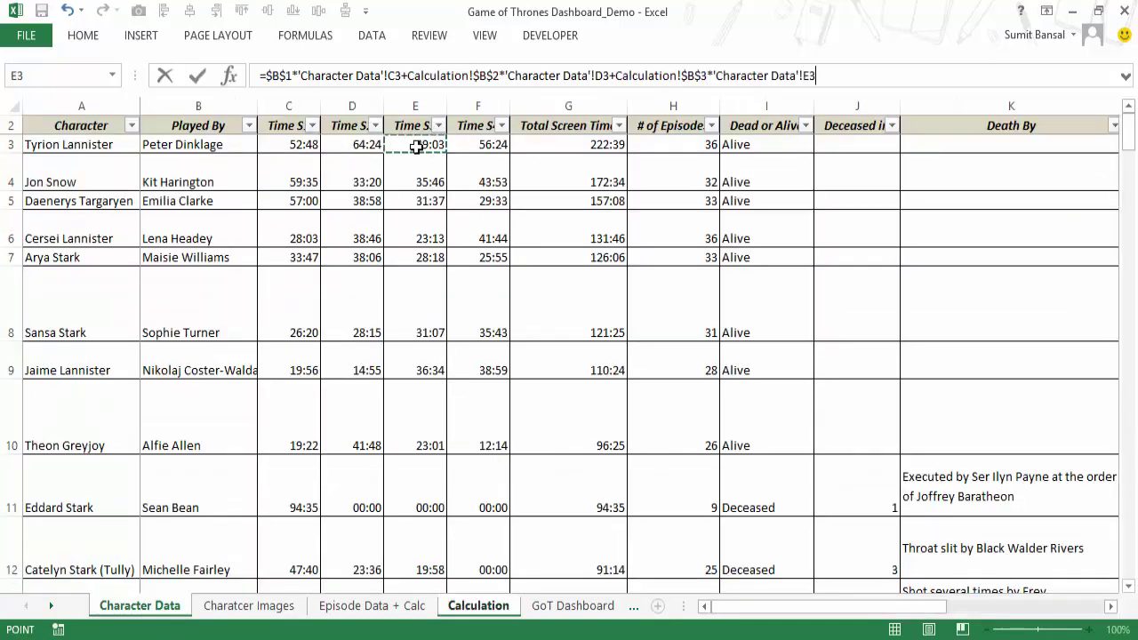
Add the Season 4 term $B$4*'Character Data'!F3 and fill the formula down column C.
text(+)
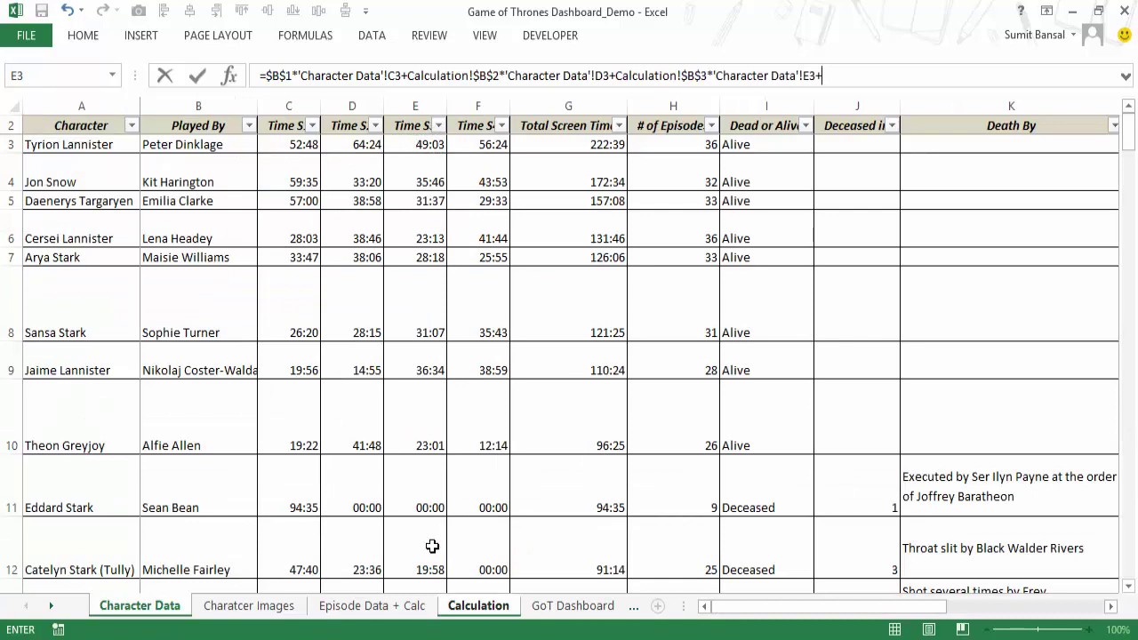
click(478, 606)
click(313, 184)
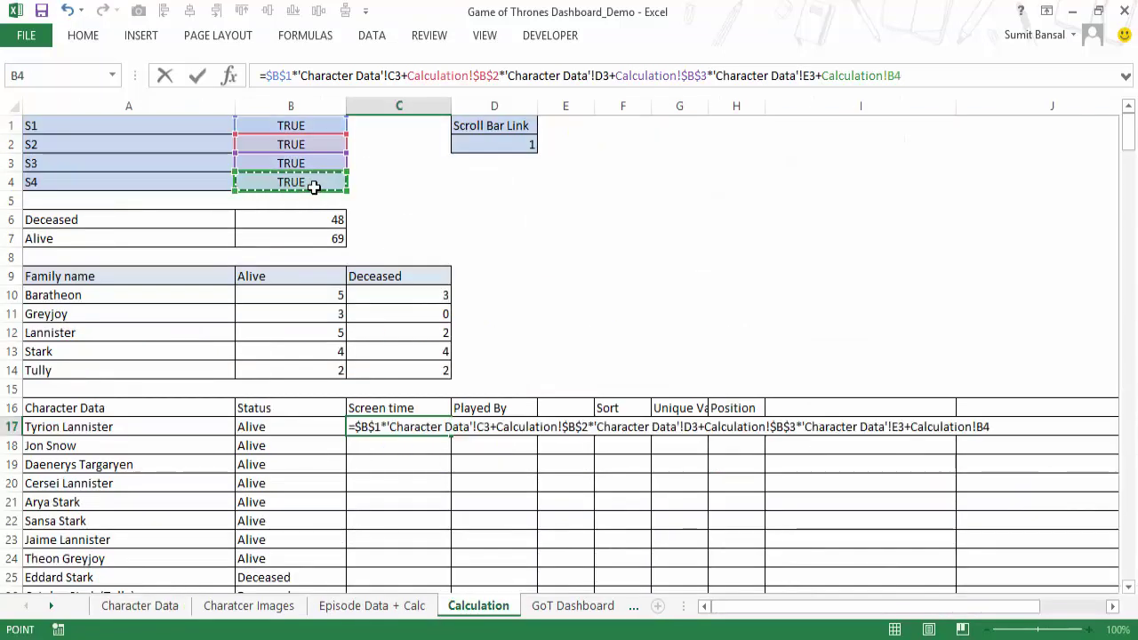
key(F4)
text(*)
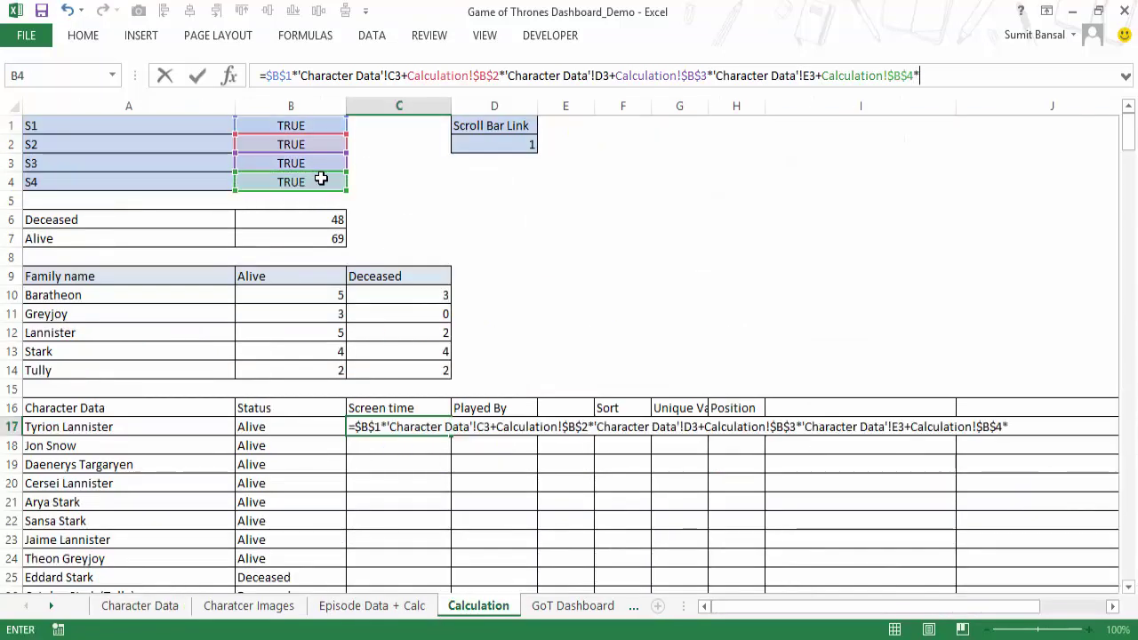
click(139, 606)
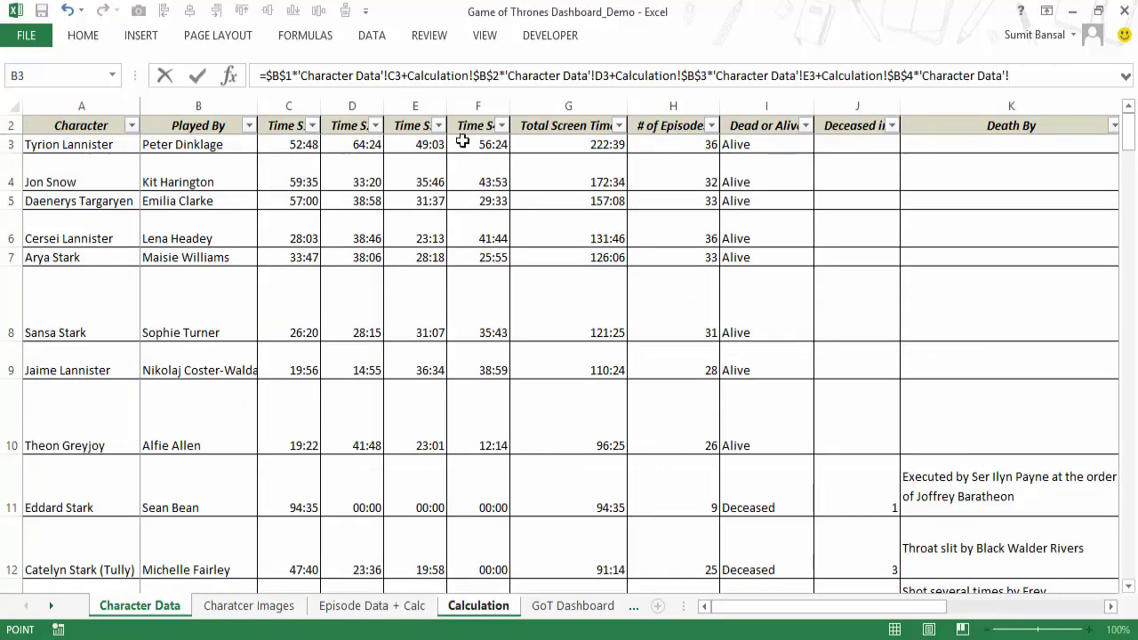
click(482, 145)
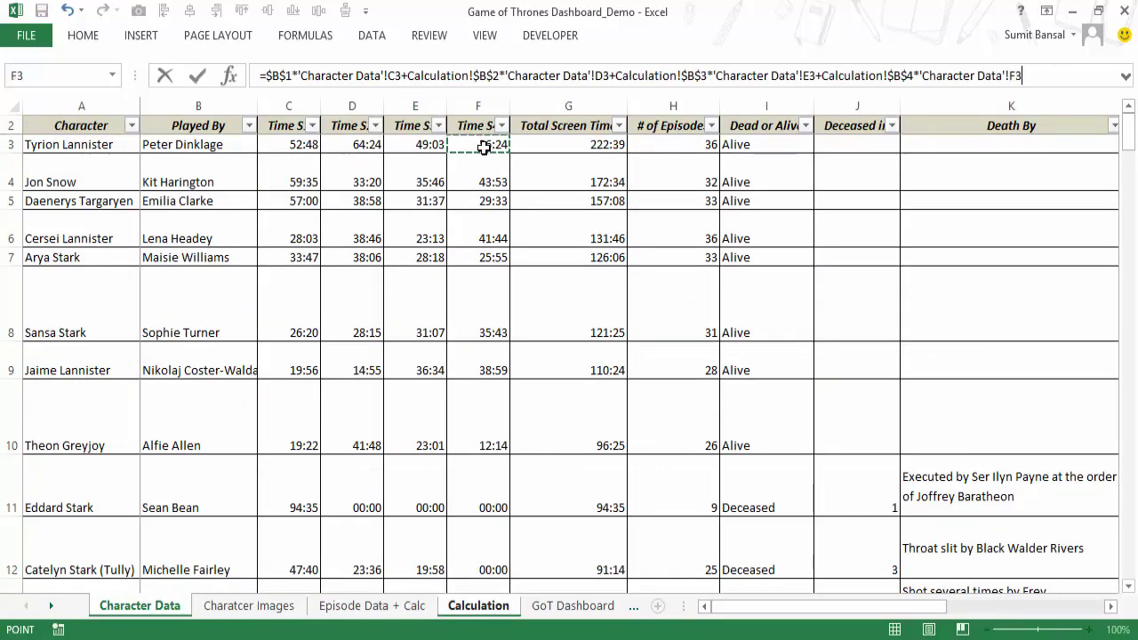
key(Return)
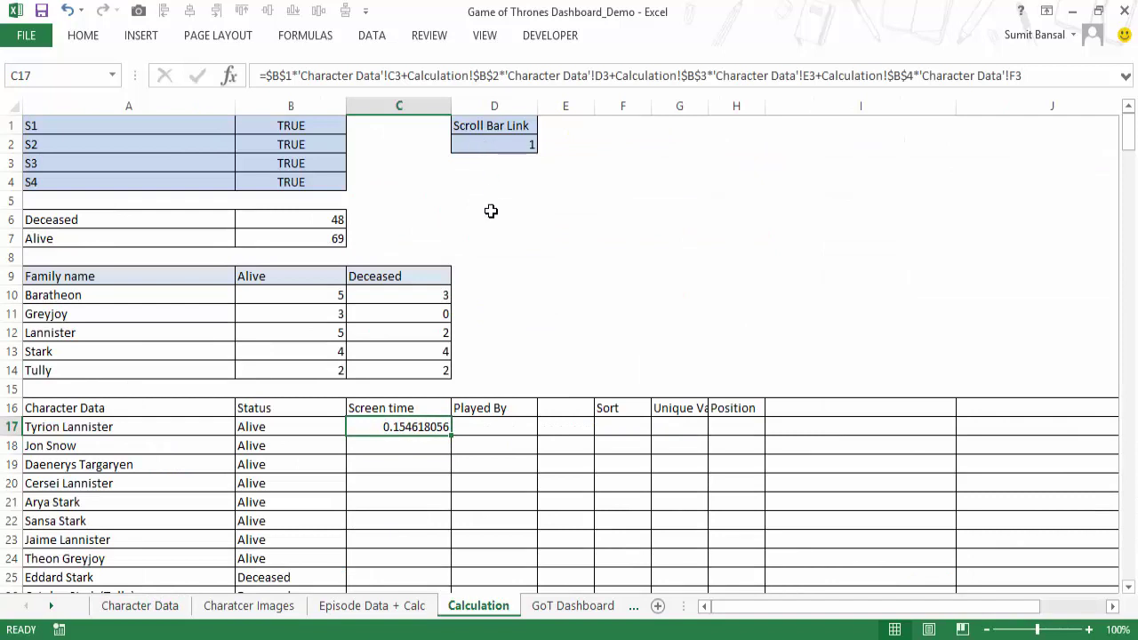
double_click(411, 426)
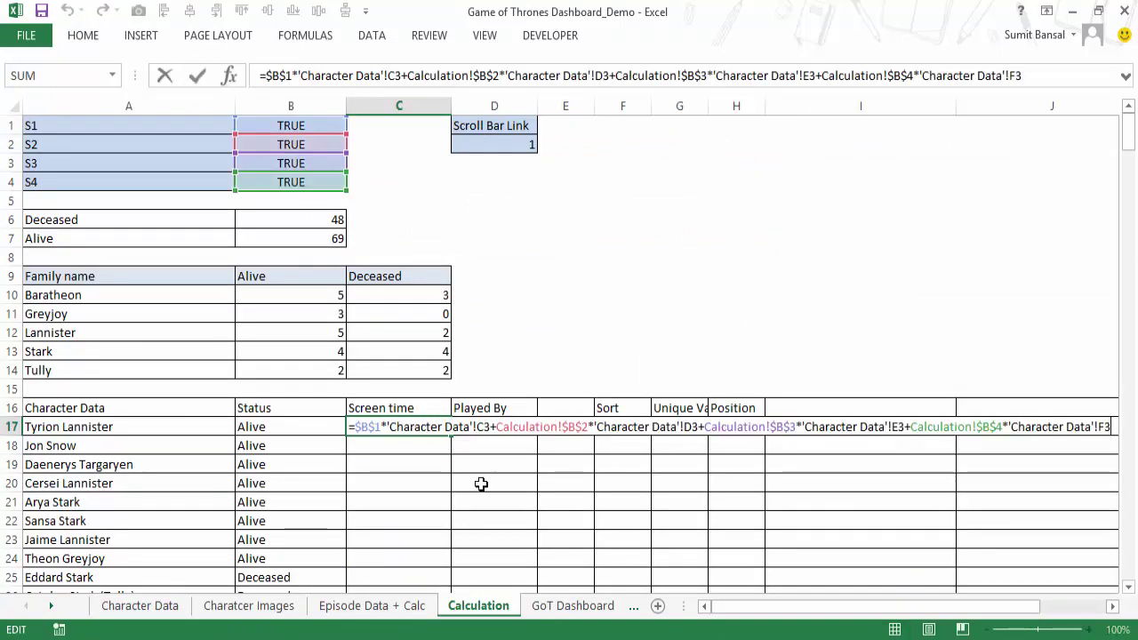
key(Escape)
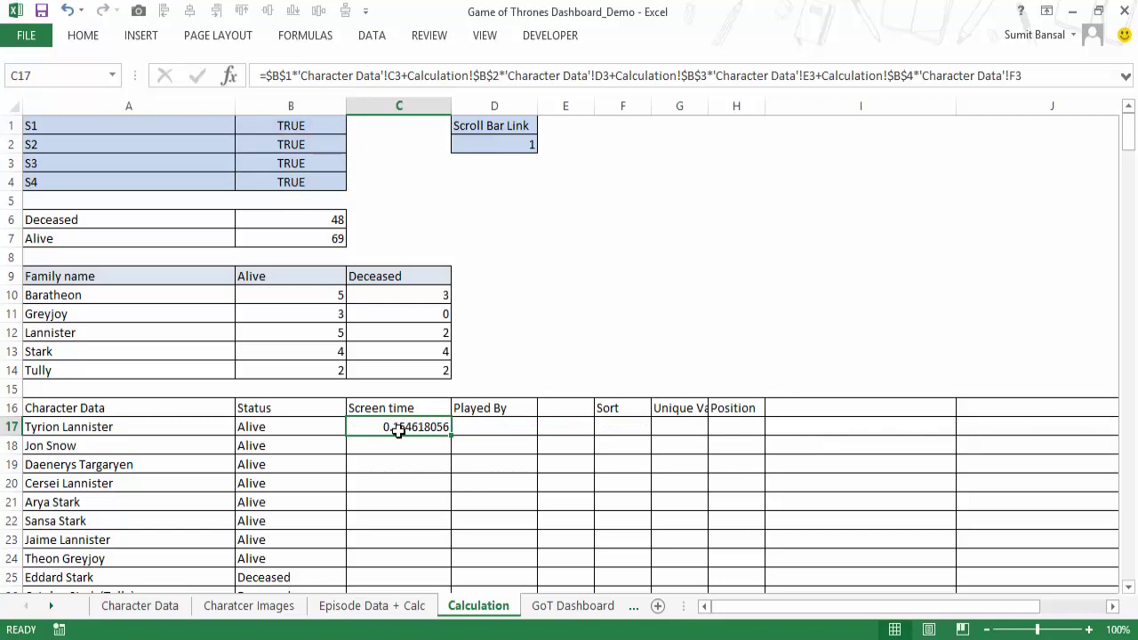
double_click(452, 437)
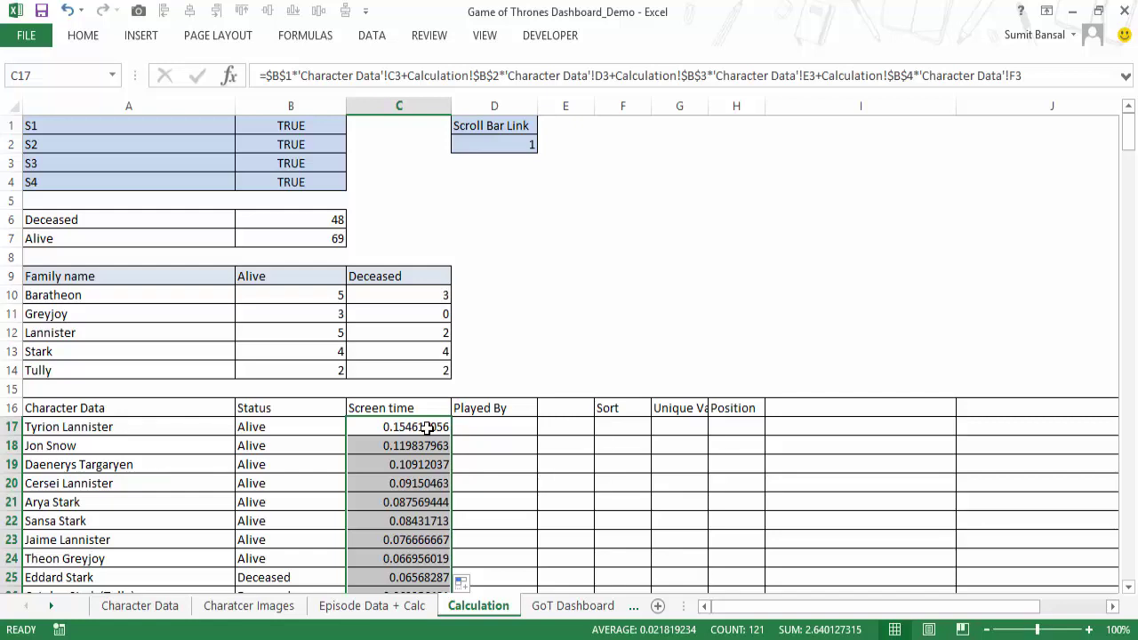
Apply the custom number format [mm]:ss to the Screen time column.
key(ctrl+1)
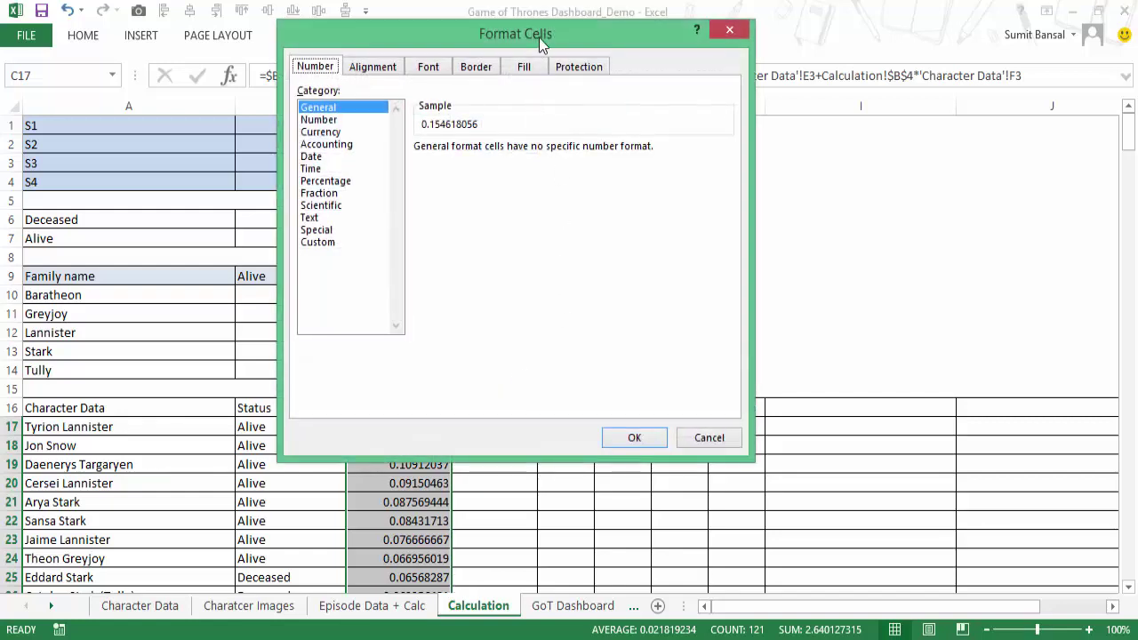
drag(539, 37, 716, 14)
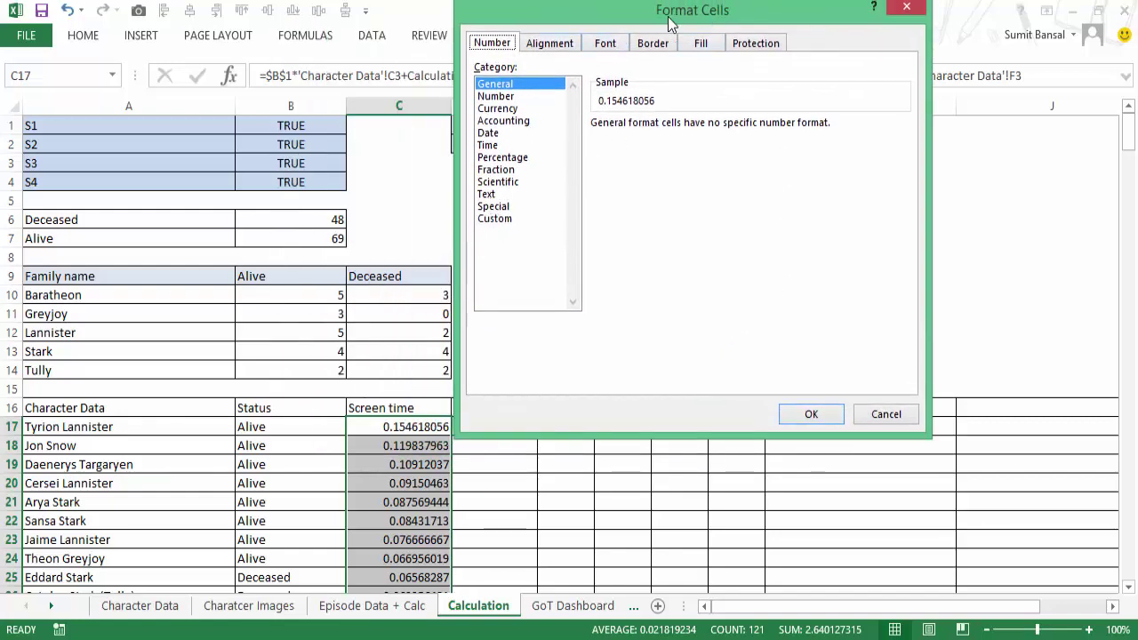
drag(829, 3, 793, 35)
click(563, 242)
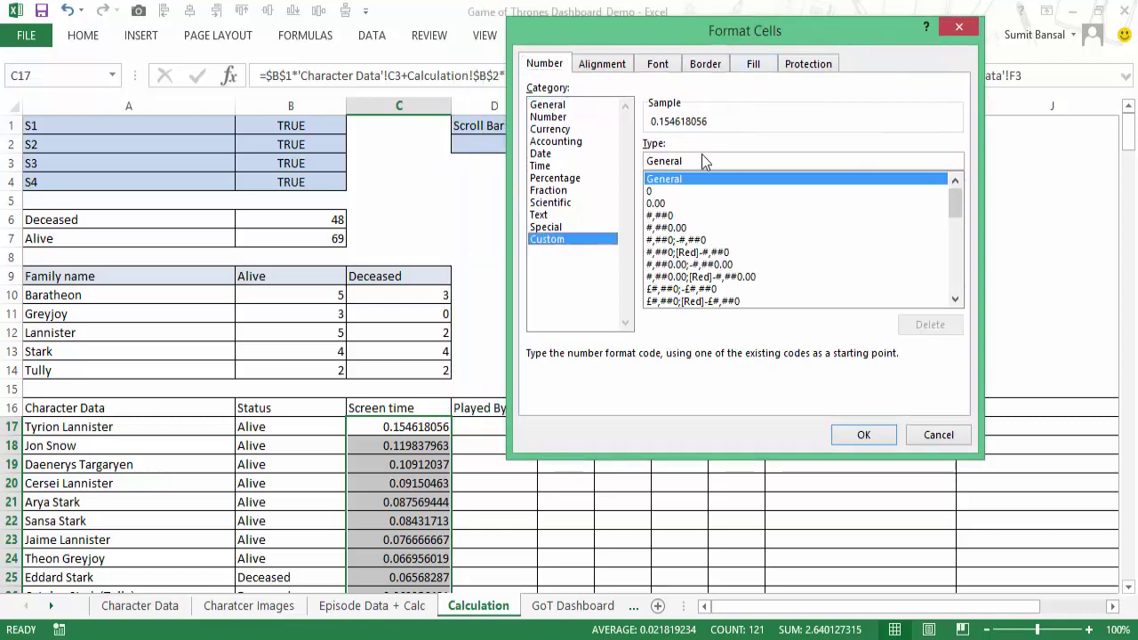
double_click(694, 161)
text([)
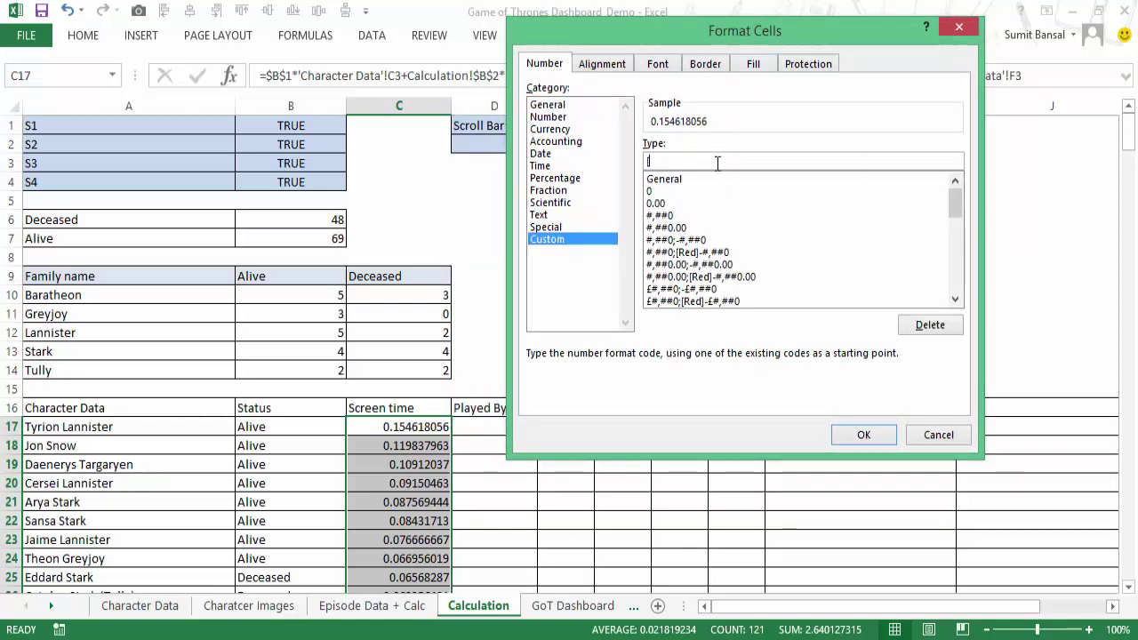
text(hh])
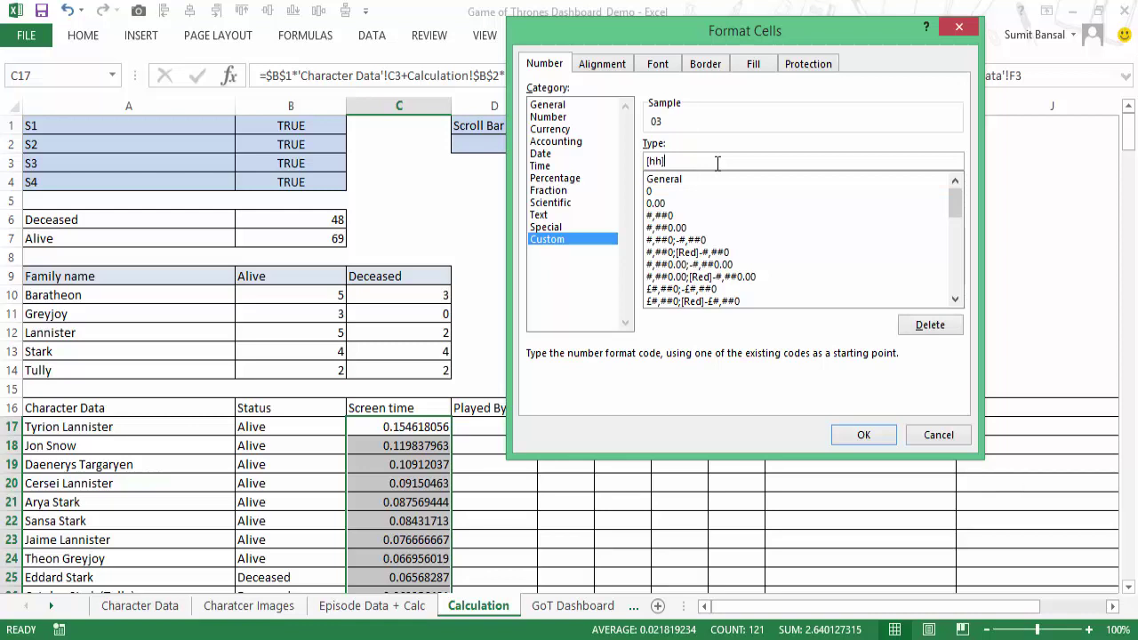
text(:mm:ss)
click(668, 161)
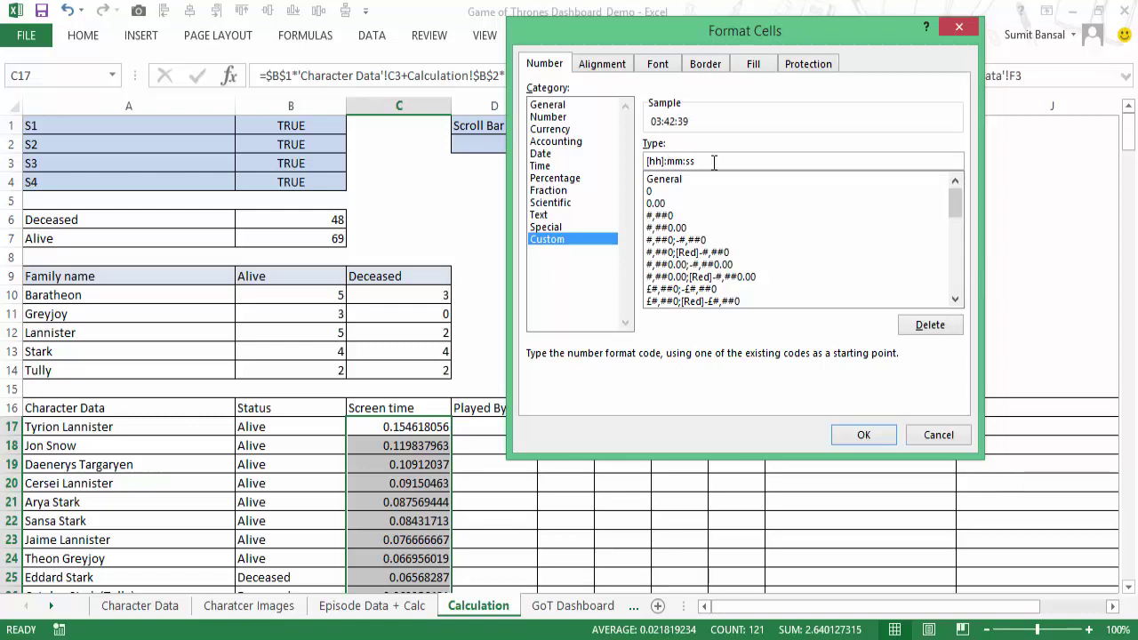
key(BackSpace)
key(BackSpace)
key(BackSpace)
key(BackSpace)
key(BackSpace)
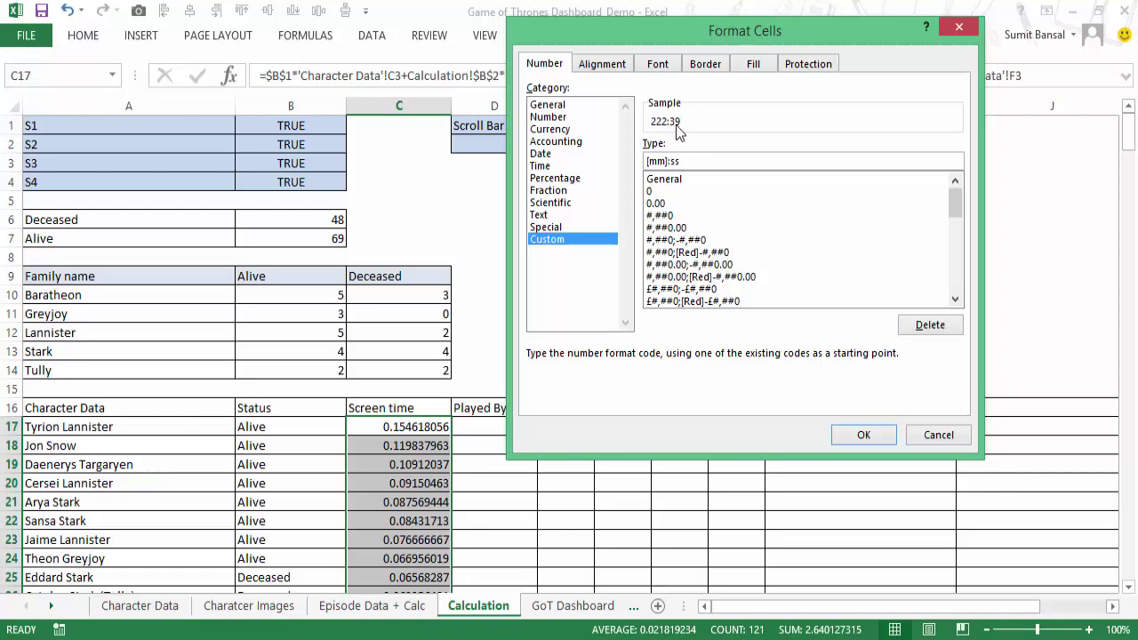
click(858, 434)
Compare Tyrion's calculated screen time with his Total Screen Time on Character Data.
scroll(411, 421, down, 1)
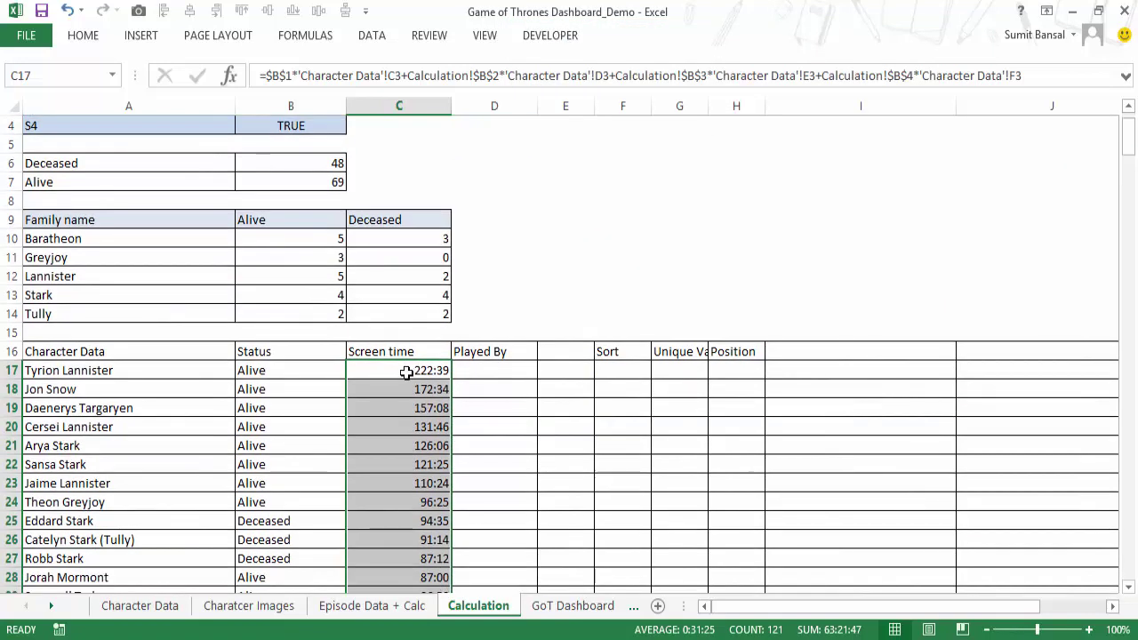
click(139, 606)
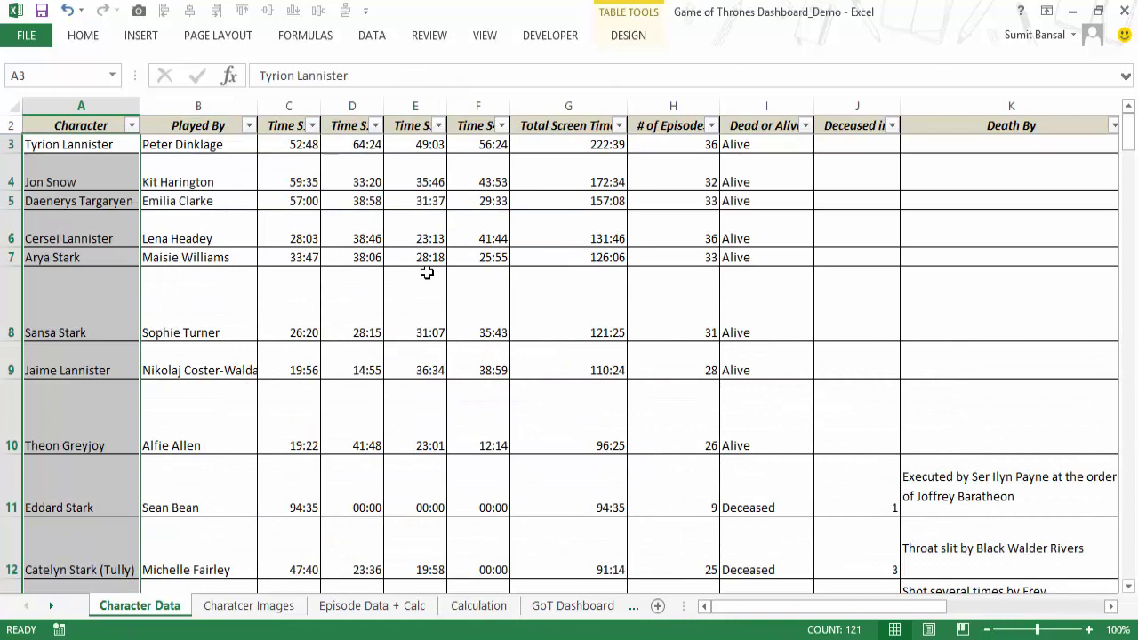
click(587, 148)
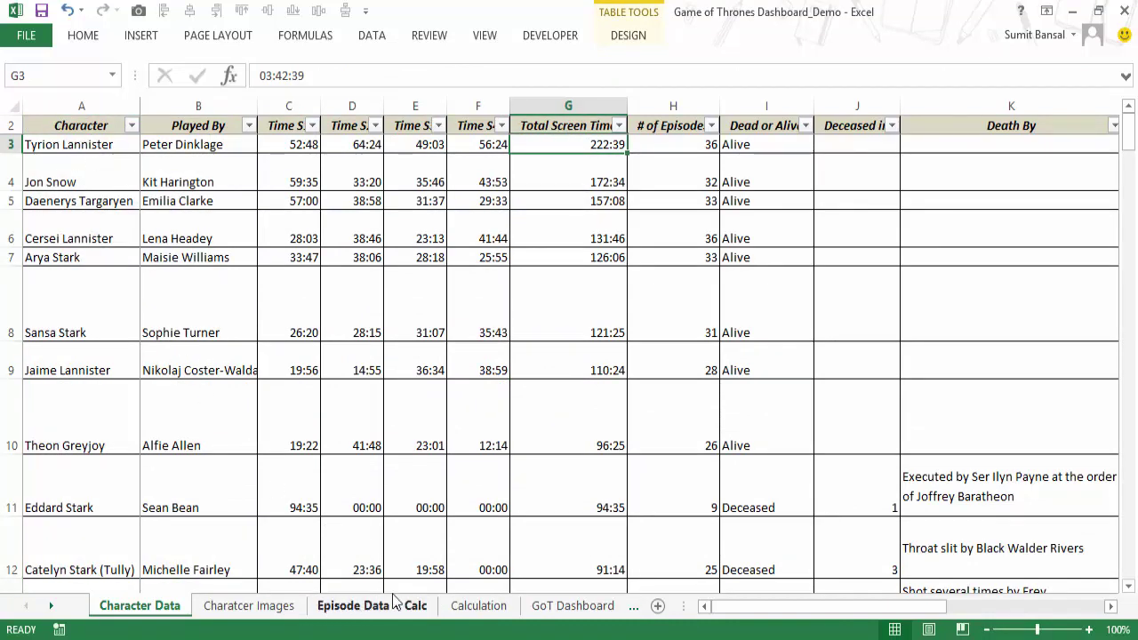
click(287, 606)
click(338, 605)
click(478, 606)
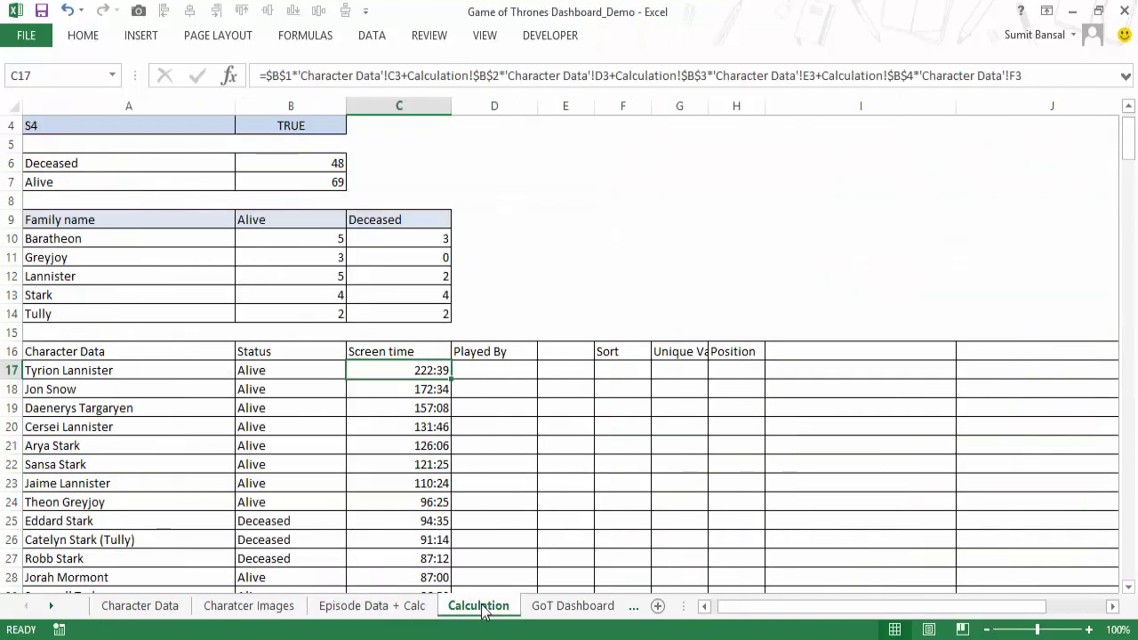
Toggle Season 1 off and on, seeing Tyrion's time change from 169:51 back to 222:39.
click(534, 605)
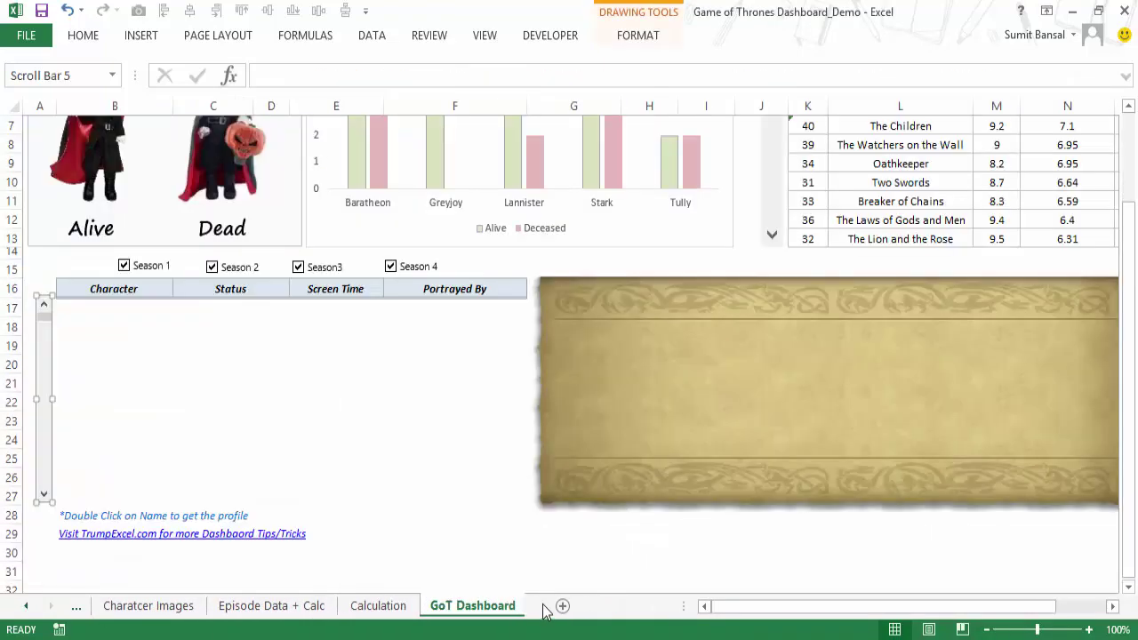
click(153, 275)
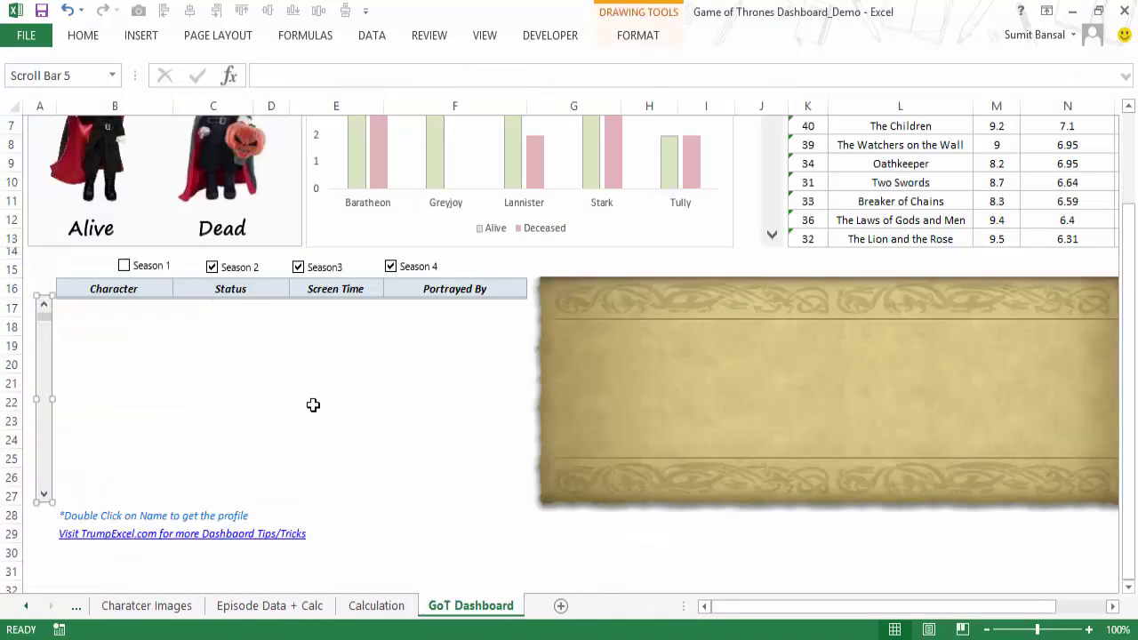
click(396, 608)
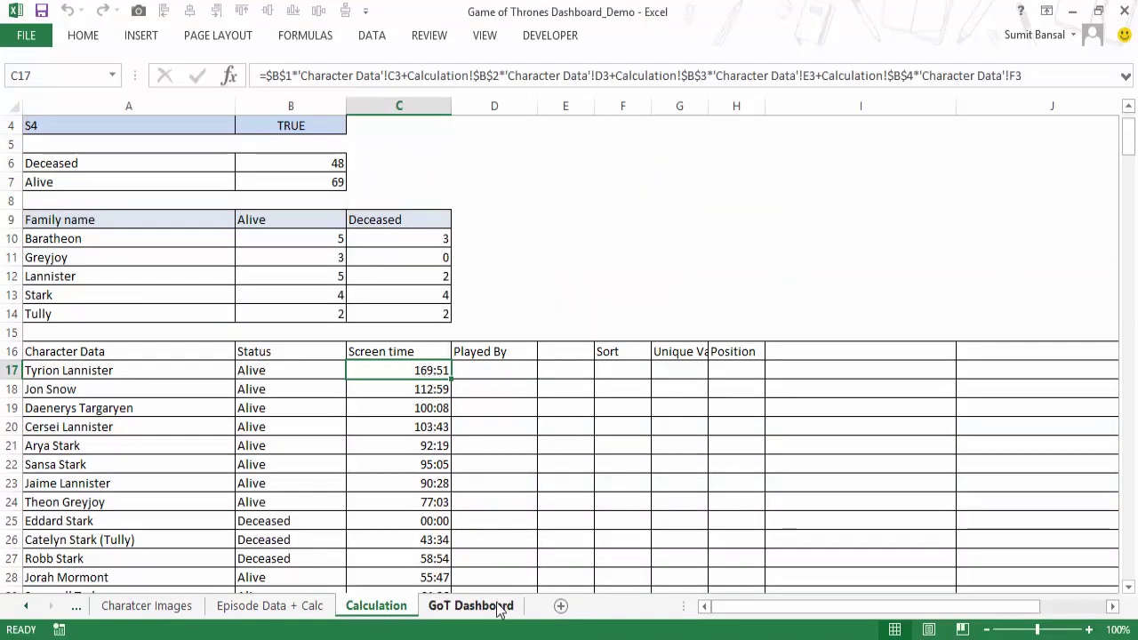
click(470, 606)
click(152, 275)
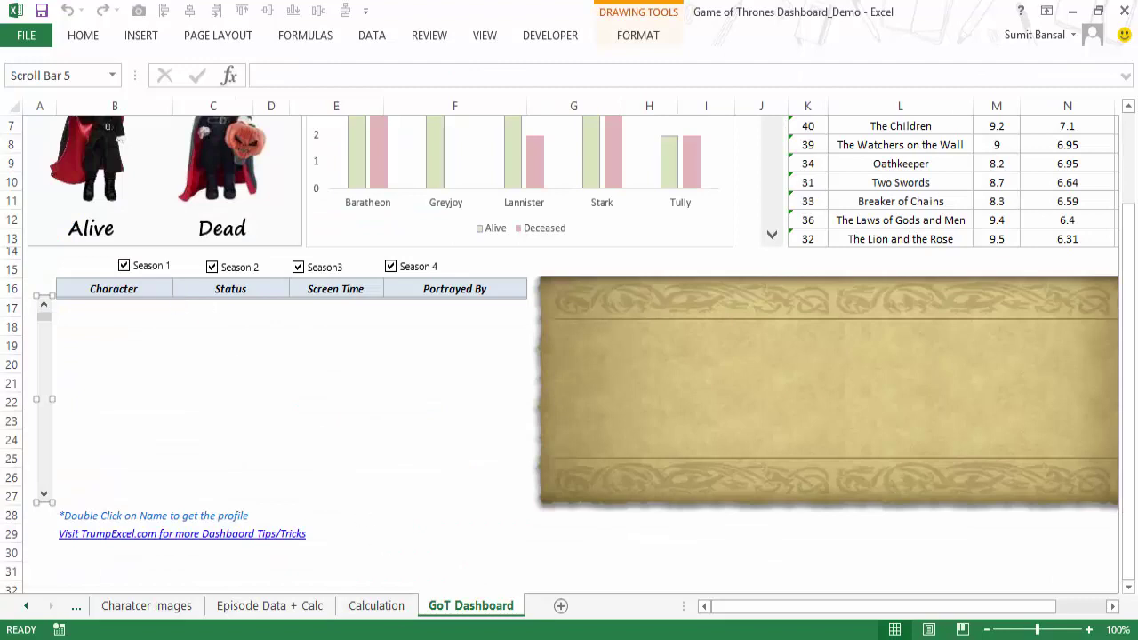
click(385, 605)
Enter ='Character Data'!B3 in D17 and fill the actor formula down the Played By column.
click(513, 374)
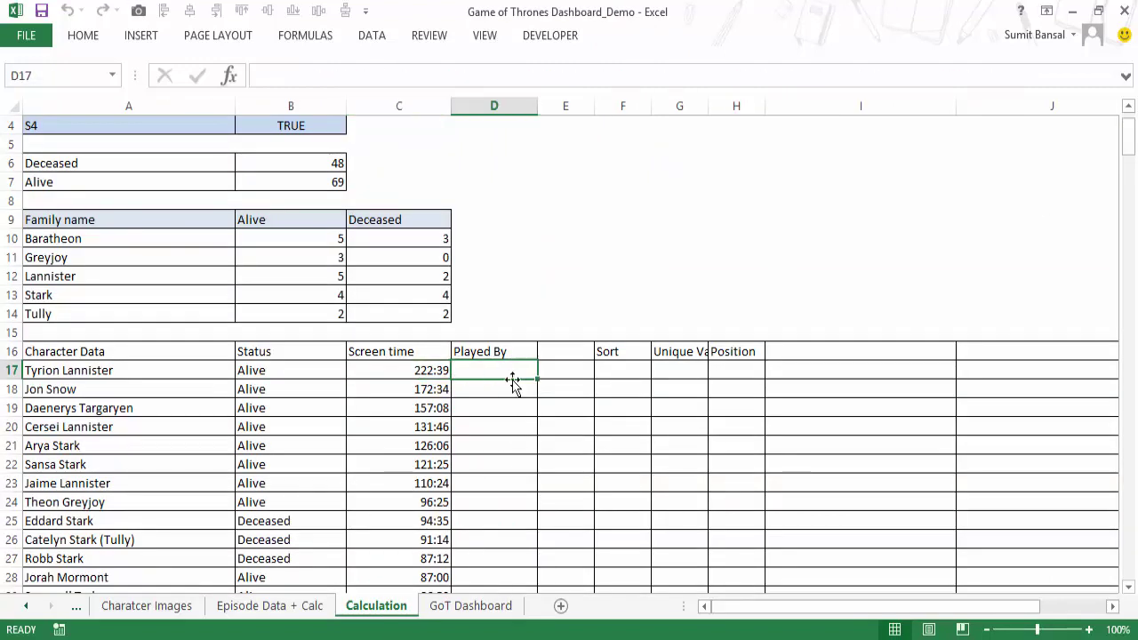
text(=)
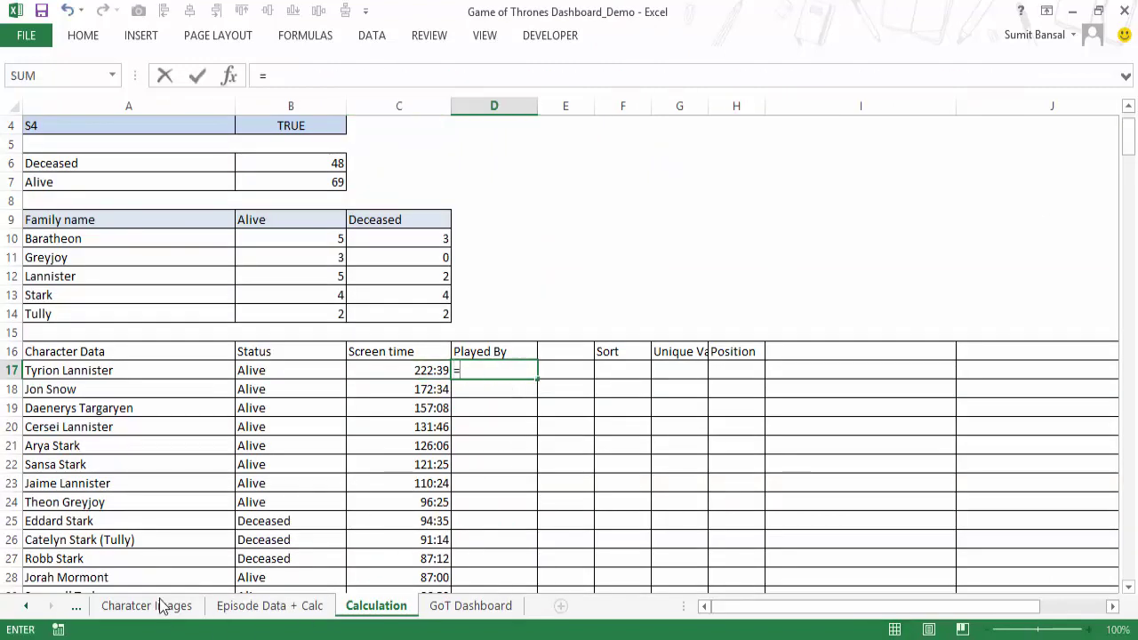
click(26, 606)
click(140, 606)
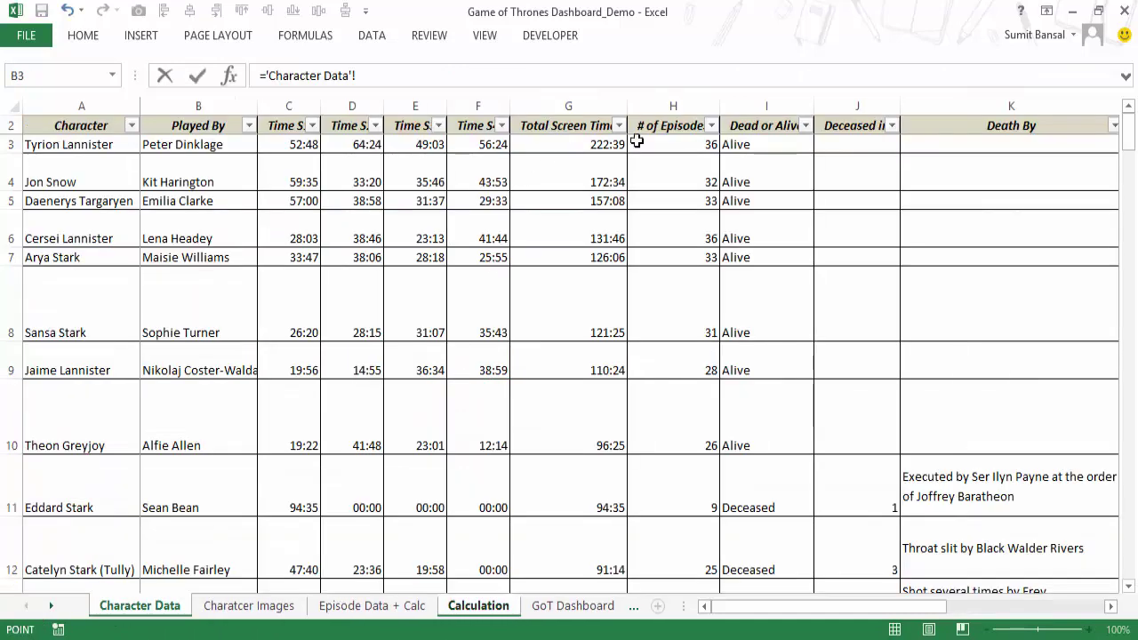
click(198, 145)
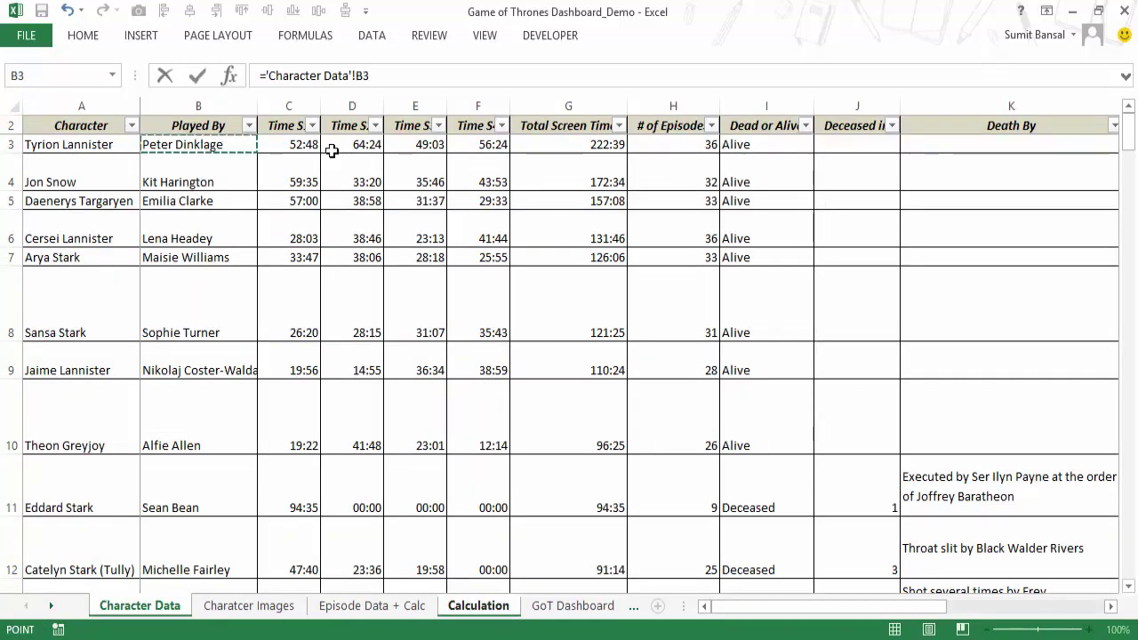
key(ctrl+Return)
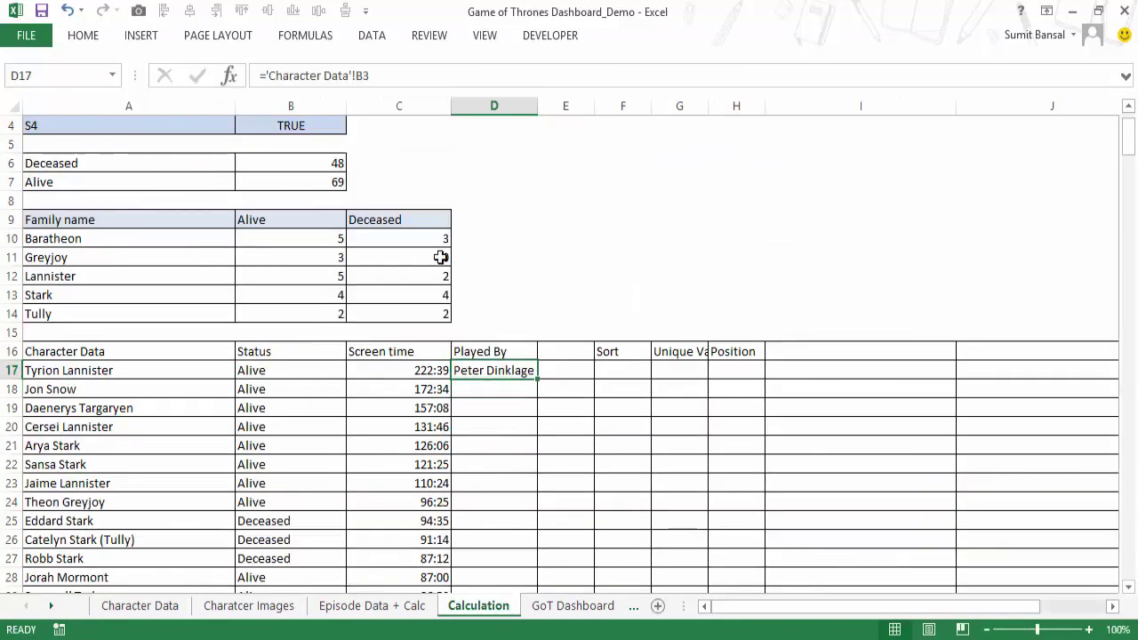
click(533, 385)
click(534, 373)
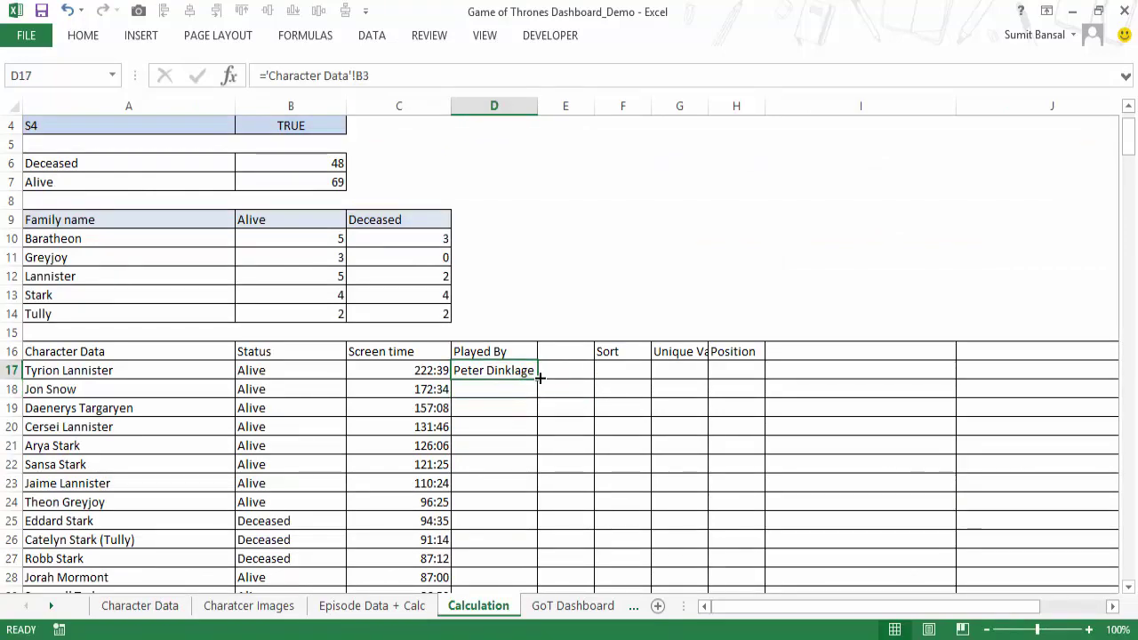
double_click(538, 379)
scroll(543, 377, down, 3)
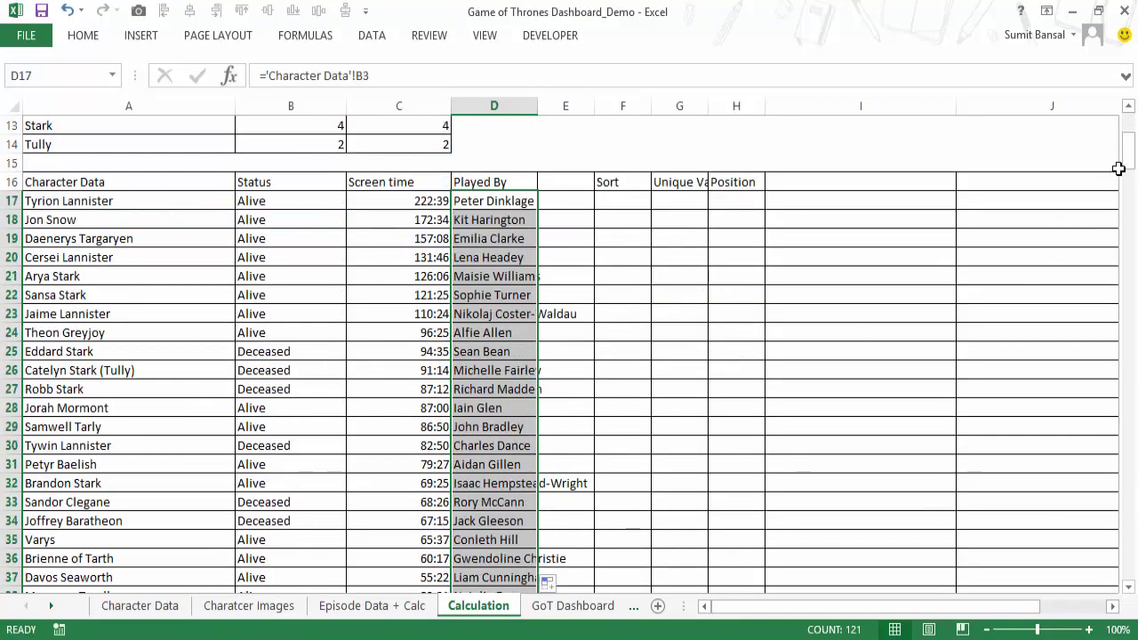
mouse_move(1127, 147)
mouse_down()
mouse_move(1128, 538)
mouse_move(1129, 145)
mouse_up()
click(608, 244)
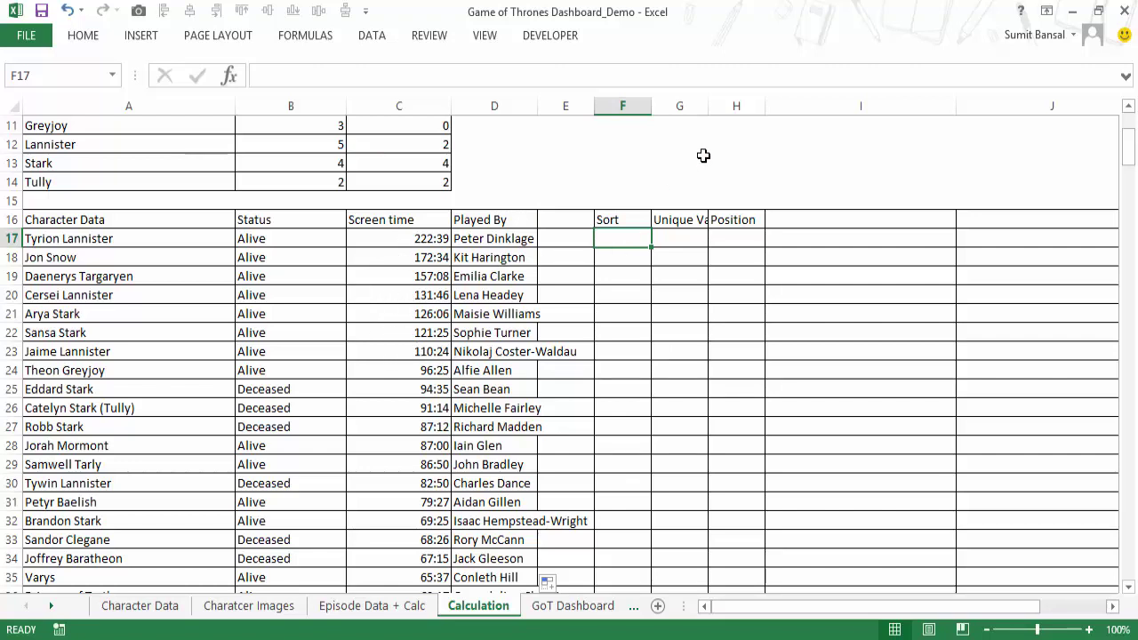
text(=)
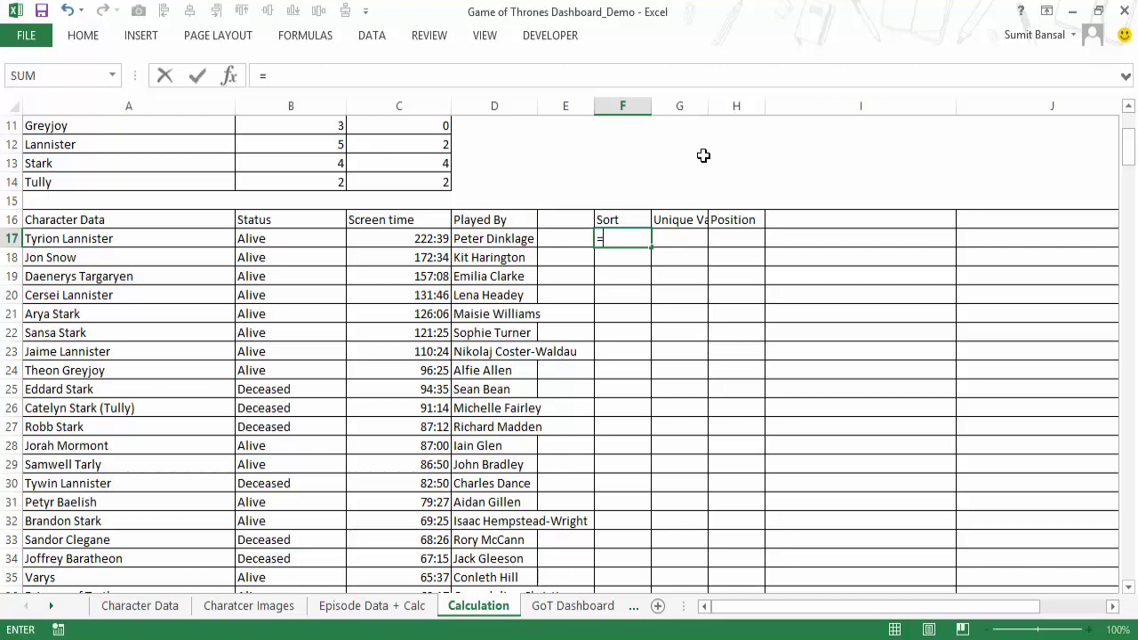
key(Left)
key(Left)
key(Left)
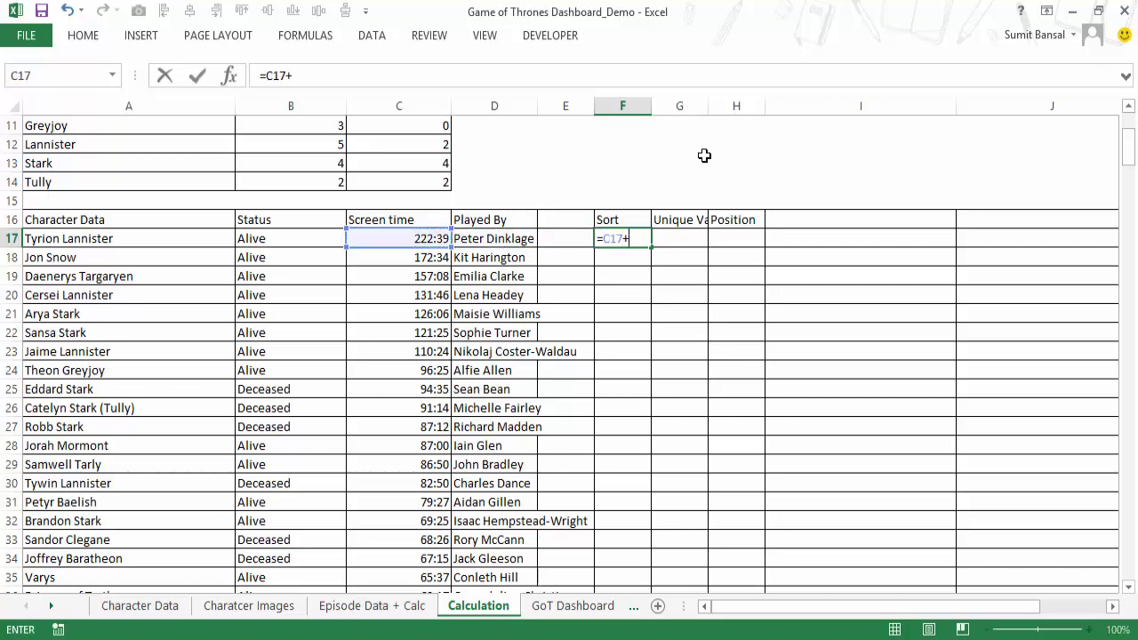
text(+rows()
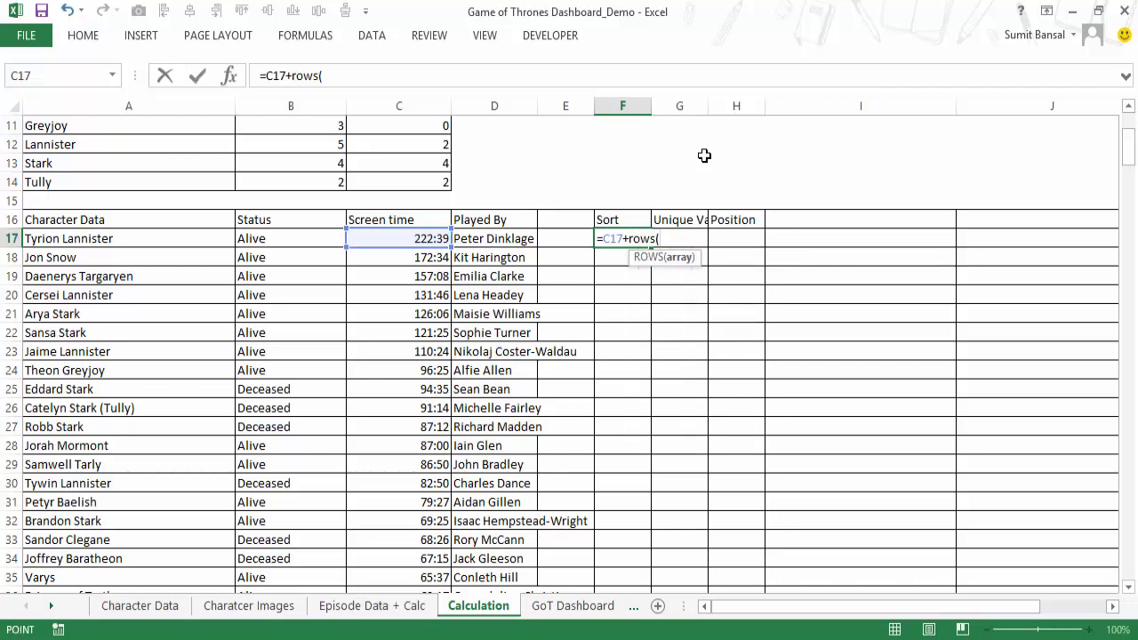
key(Left)
key(F8)
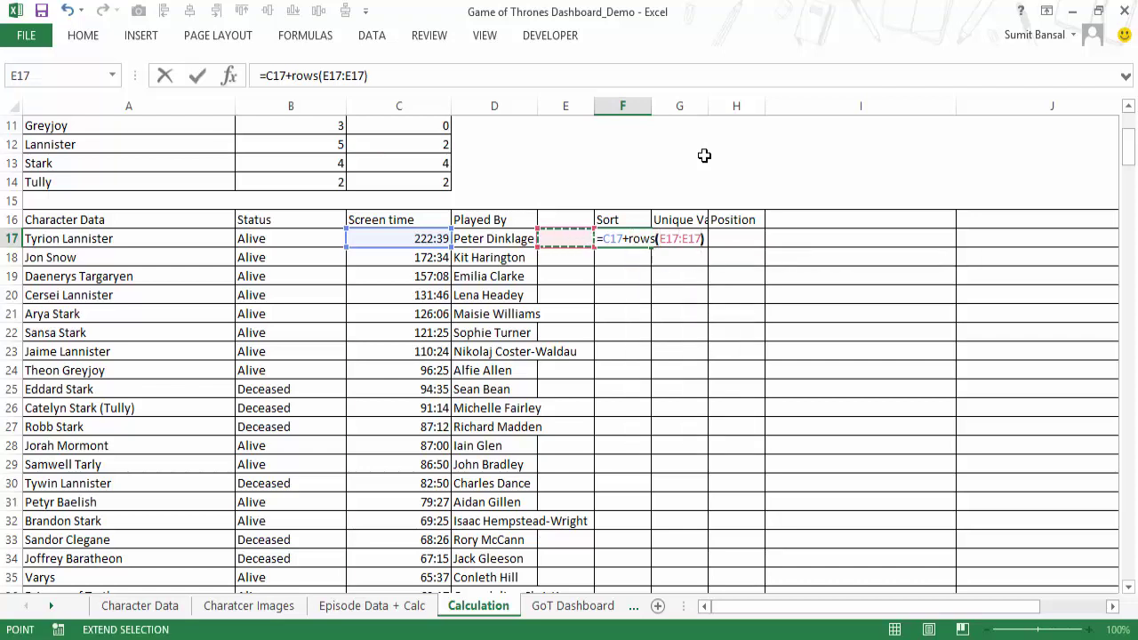
text())
click(676, 238)
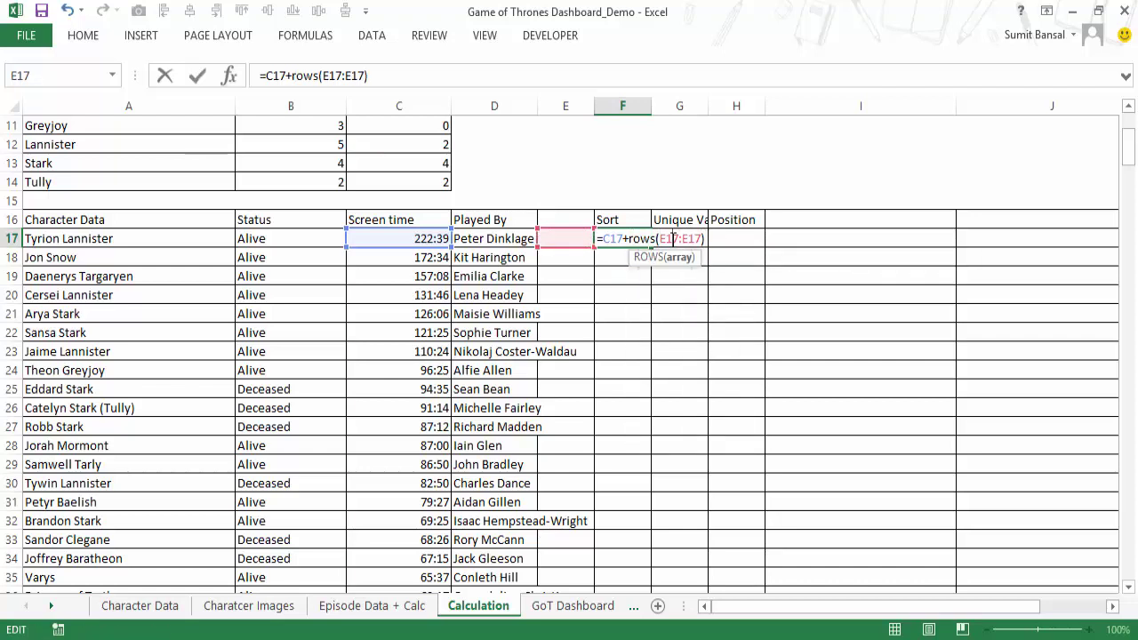
key(F4)
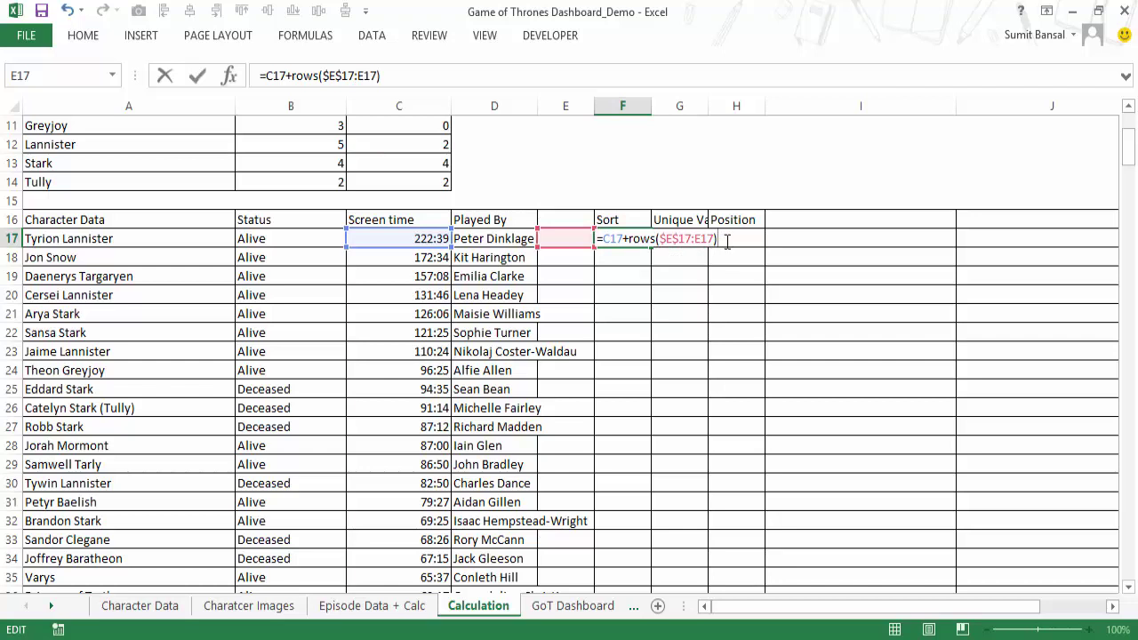
text(/10000000000)
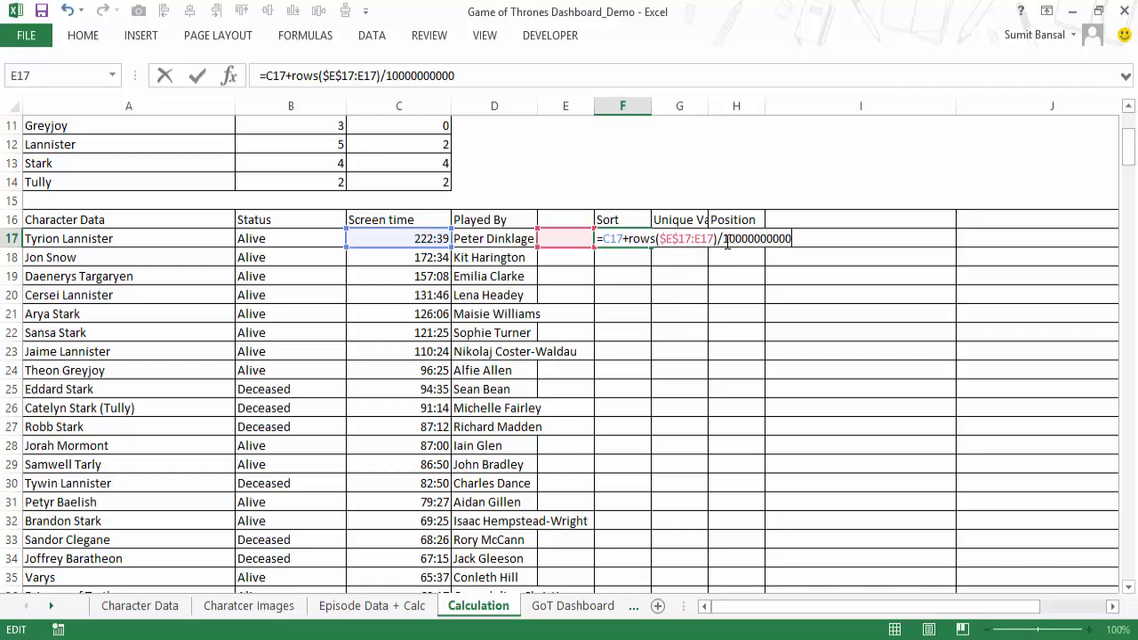
key(Return)
Fill the Sort formula from F17 down to row 137.
key(Up)
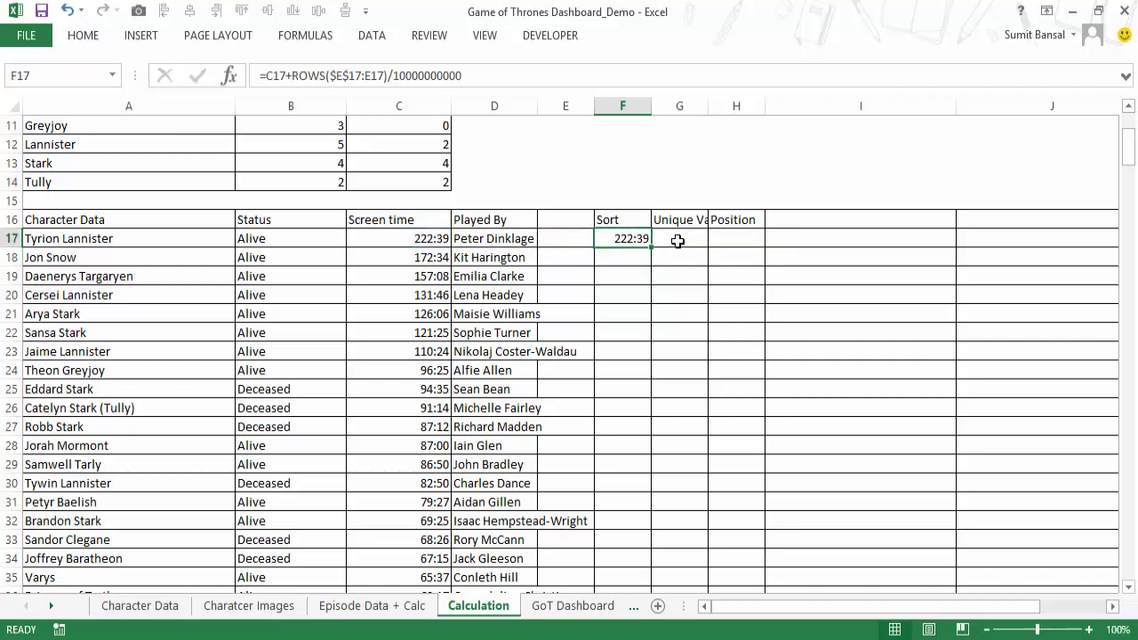
drag(653, 243, 632, 187)
scroll(632, 279, up, 20)
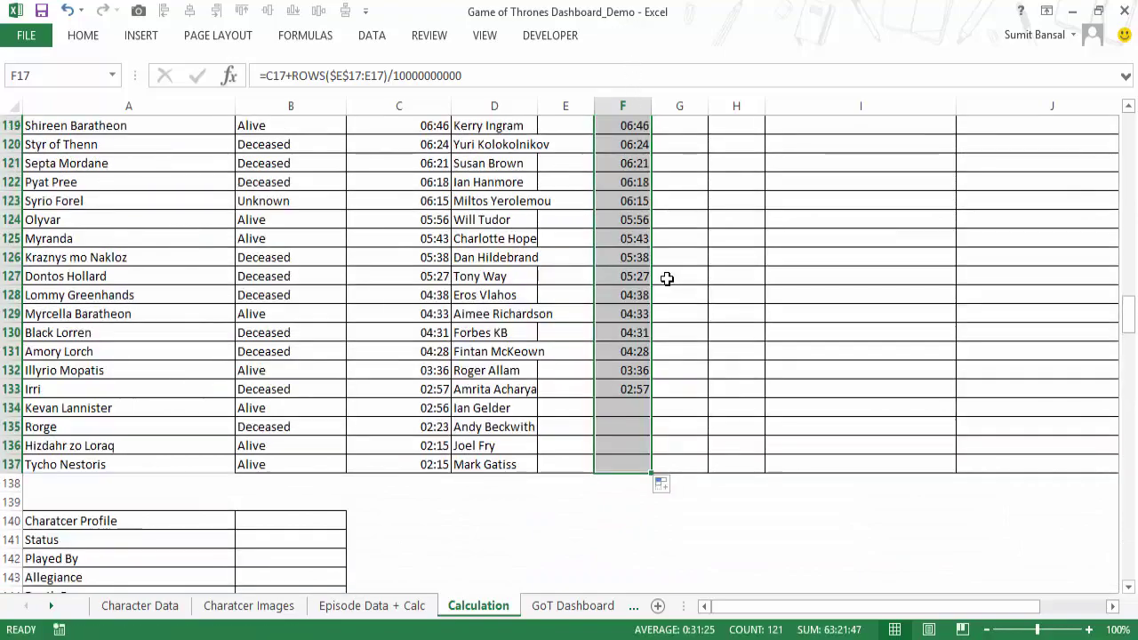
scroll(667, 276, up, 15)
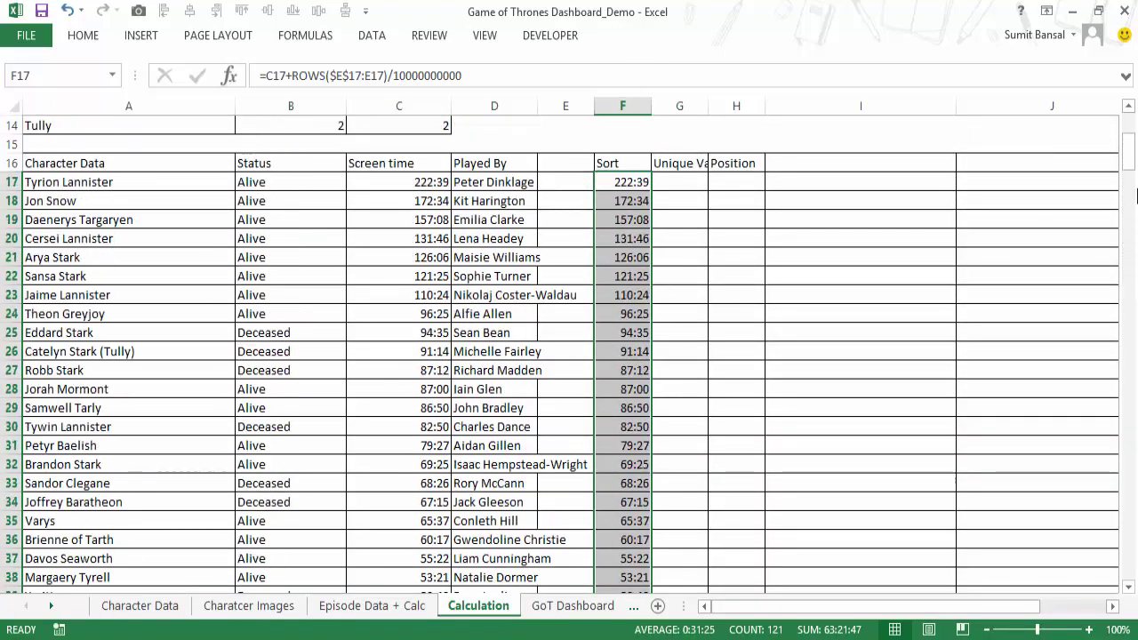
drag(1127, 158, 1127, 129)
scroll(800, 311, down, 2)
click(689, 314)
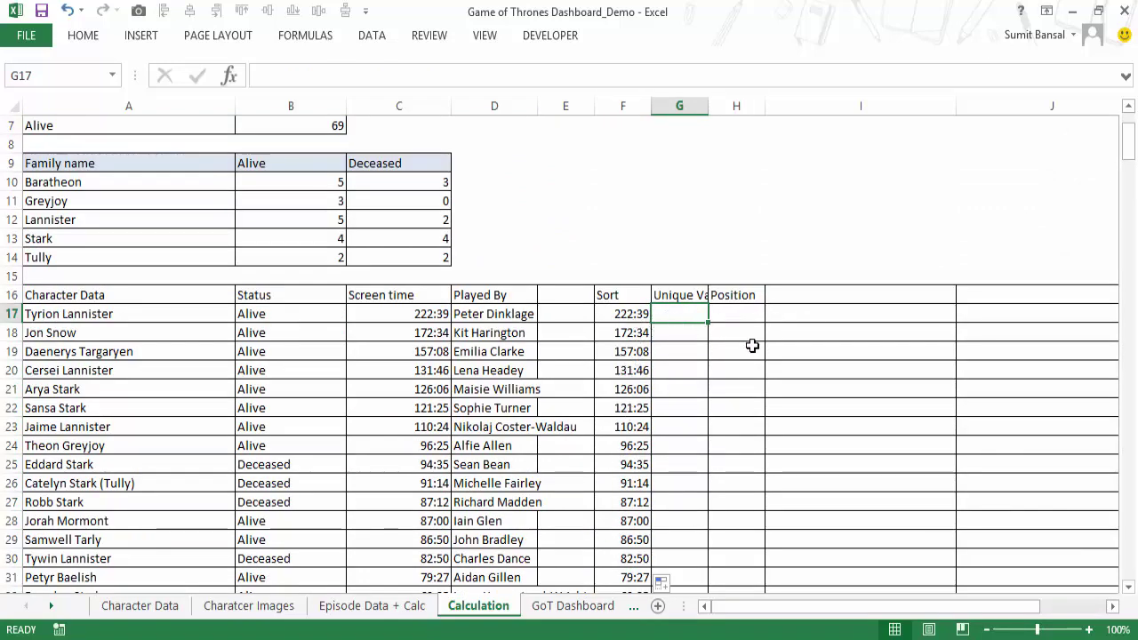
Enter =LARGE($F$17:$F$137,ROWS($F$17:F17)) in G17.
text(=larg)
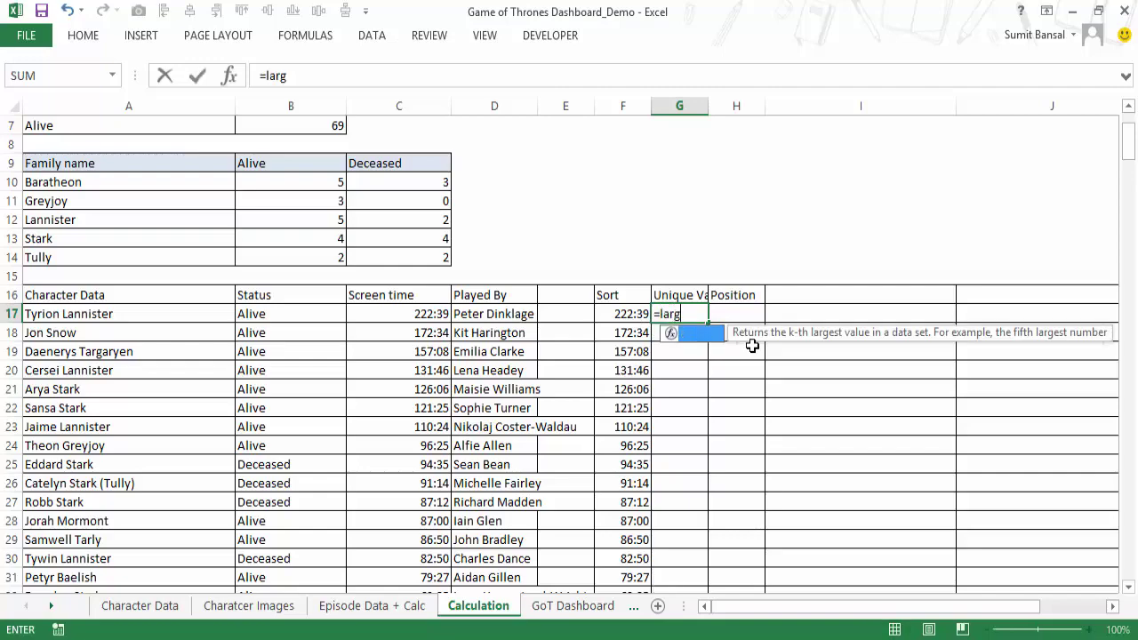
text(e)
key(Tab)
key(Left)
key(ctrl+shift+Down)
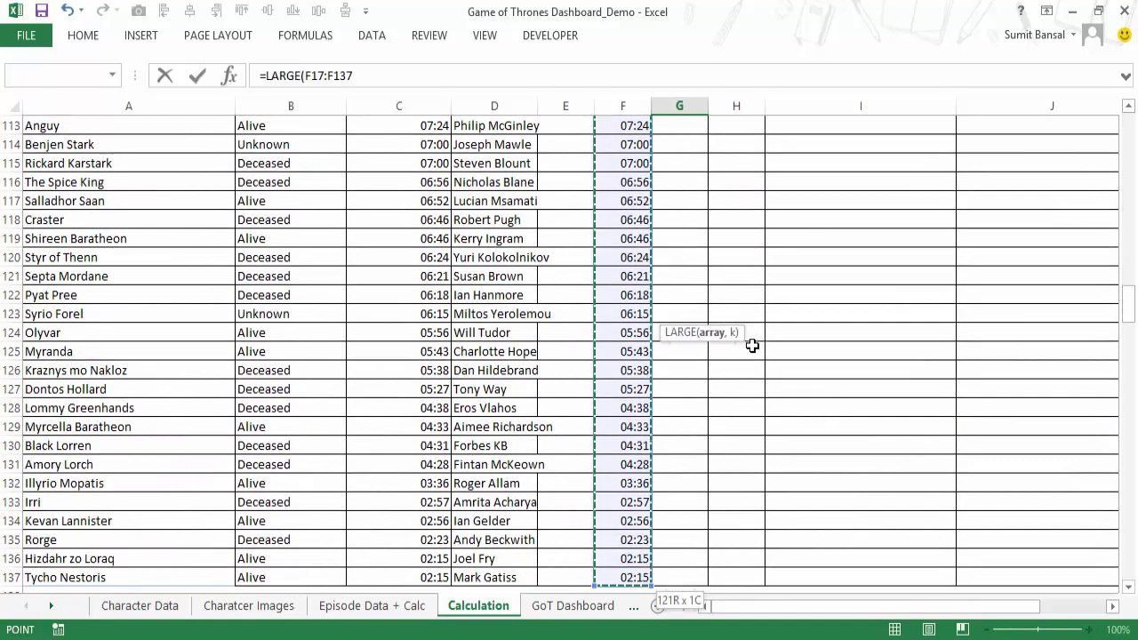
key(F4)
text(,rows()
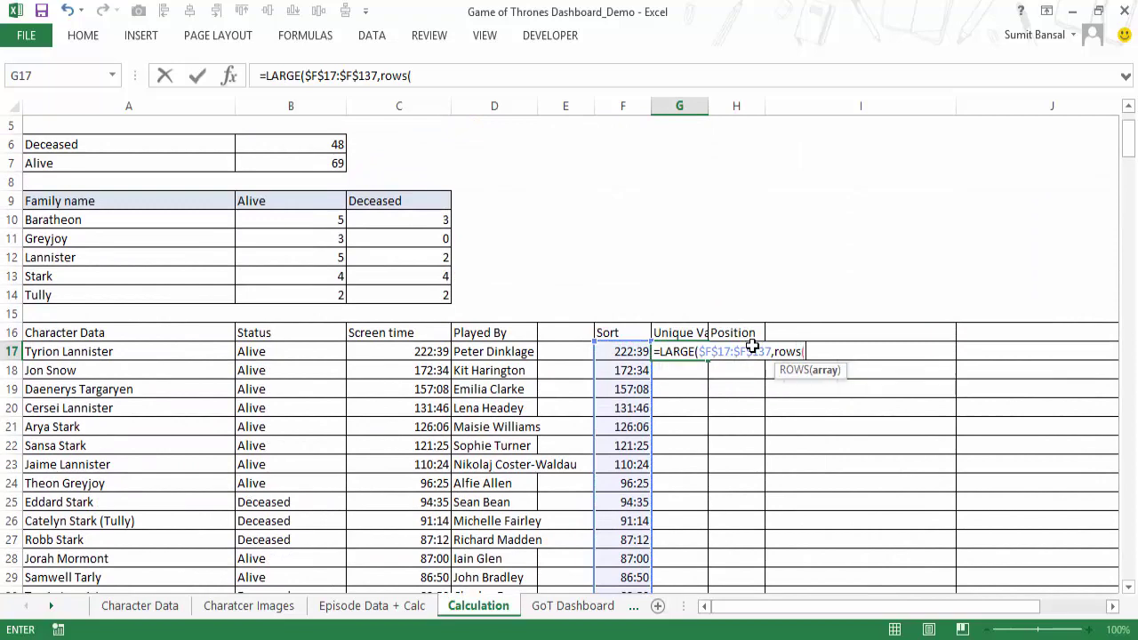
key(Left)
text(:))
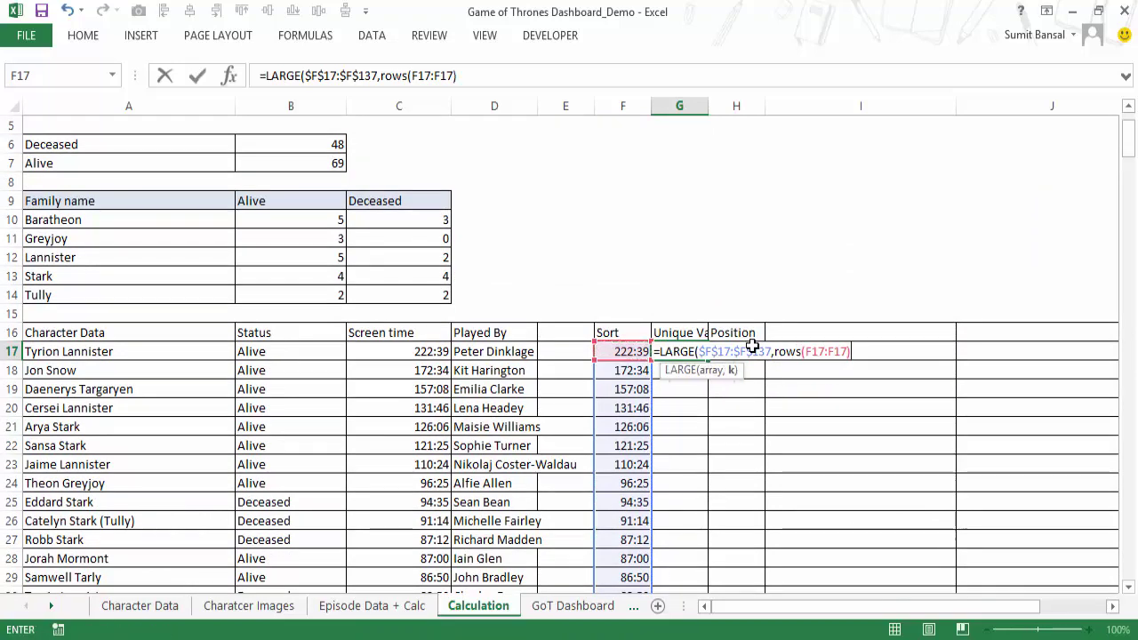
click(821, 352)
key(F4)
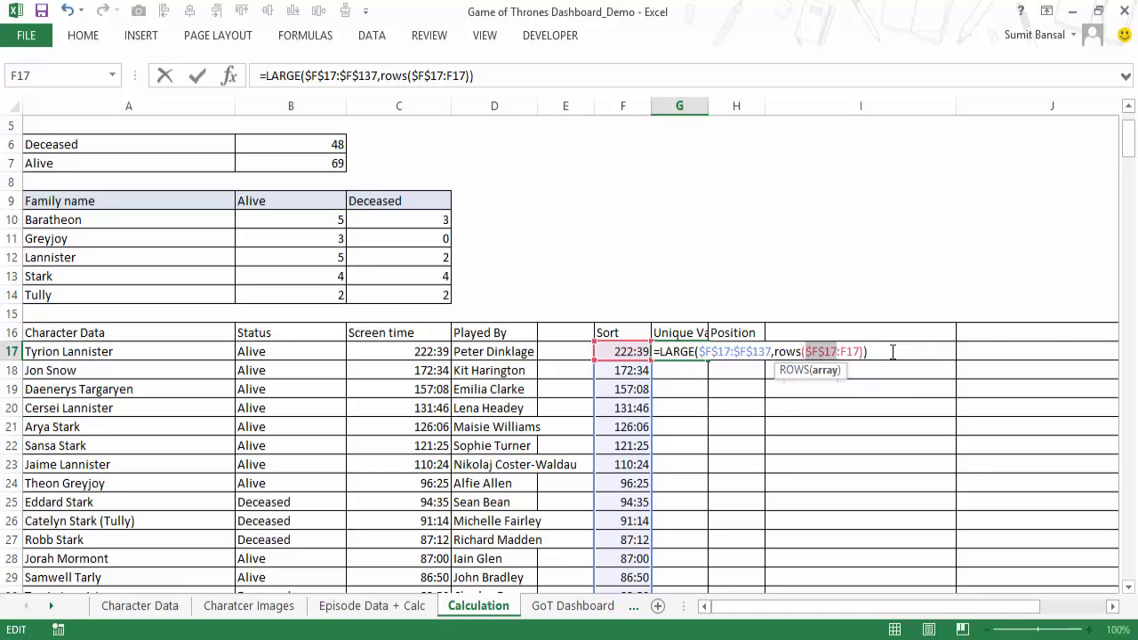
Fill the LARGE formula down column G and choose a Custom number format.
key(ctrl+Return)
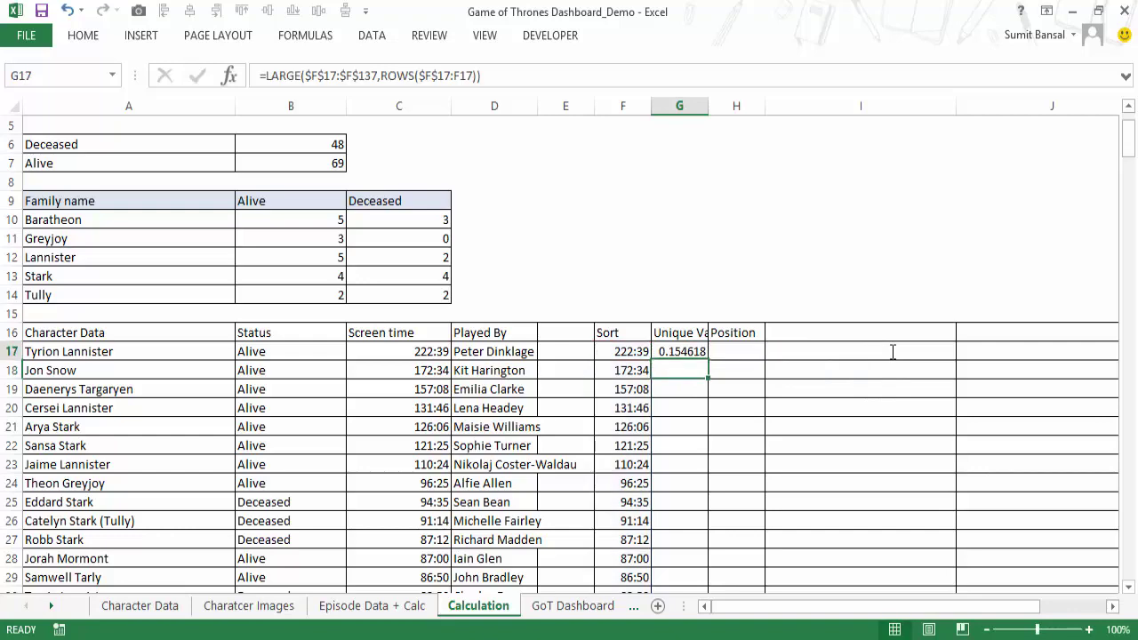
double_click(708, 360)
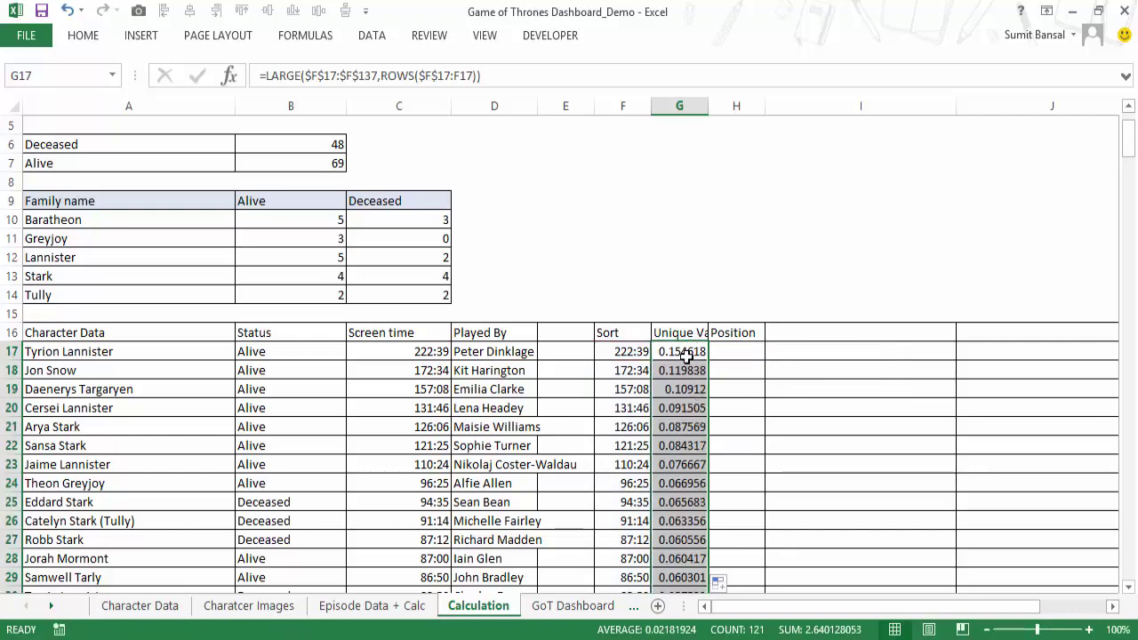
key(ctrl+1)
click(591, 239)
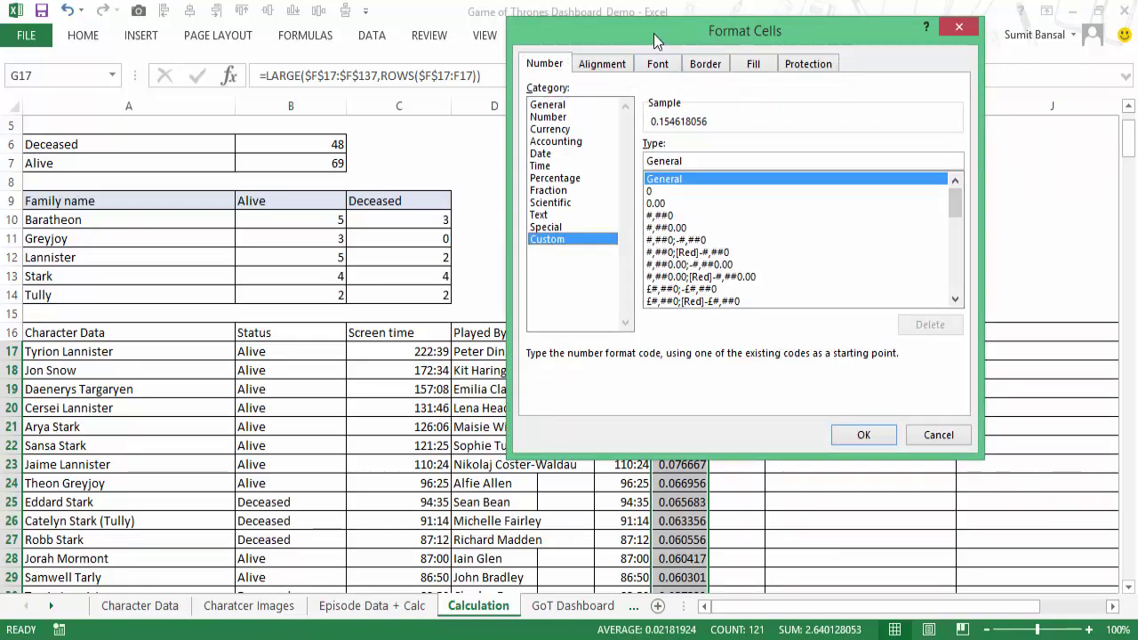
Apply the custom [mm]:ss number format to column G's unique values.
drag(654, 33, 335, 49)
double_click(374, 176)
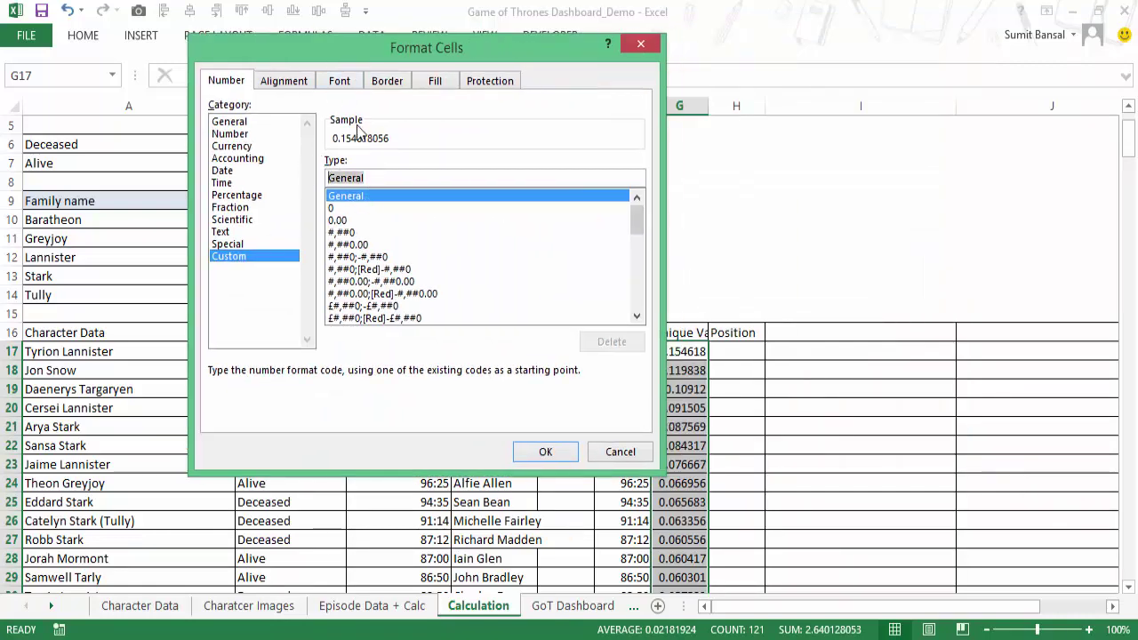
text([mm)
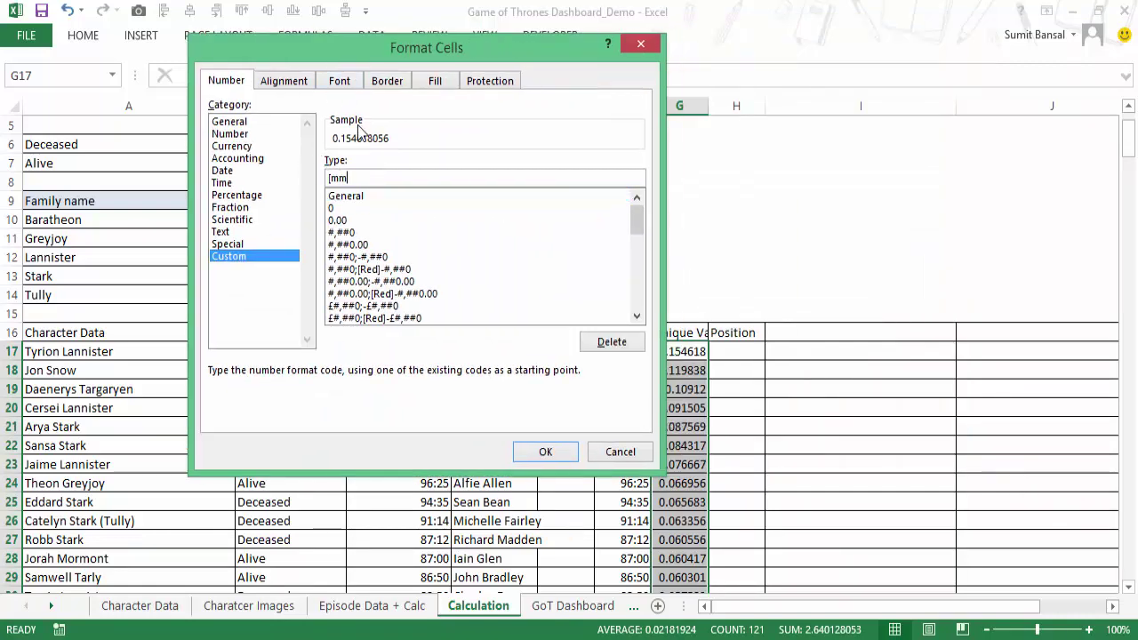
text(]:ss)
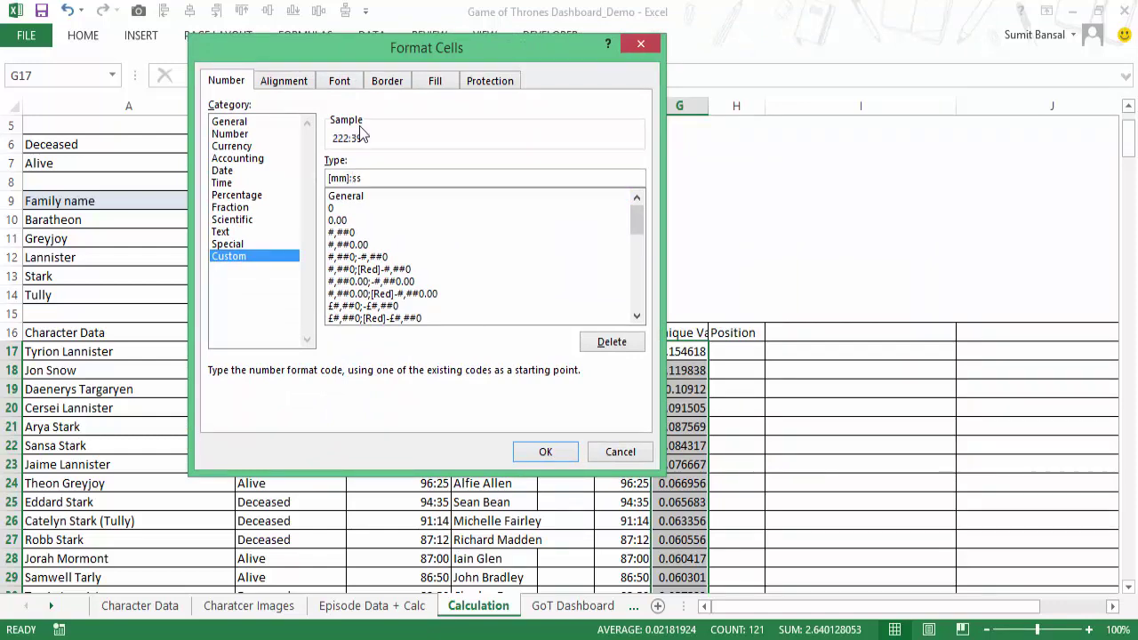
click(539, 451)
click(743, 355)
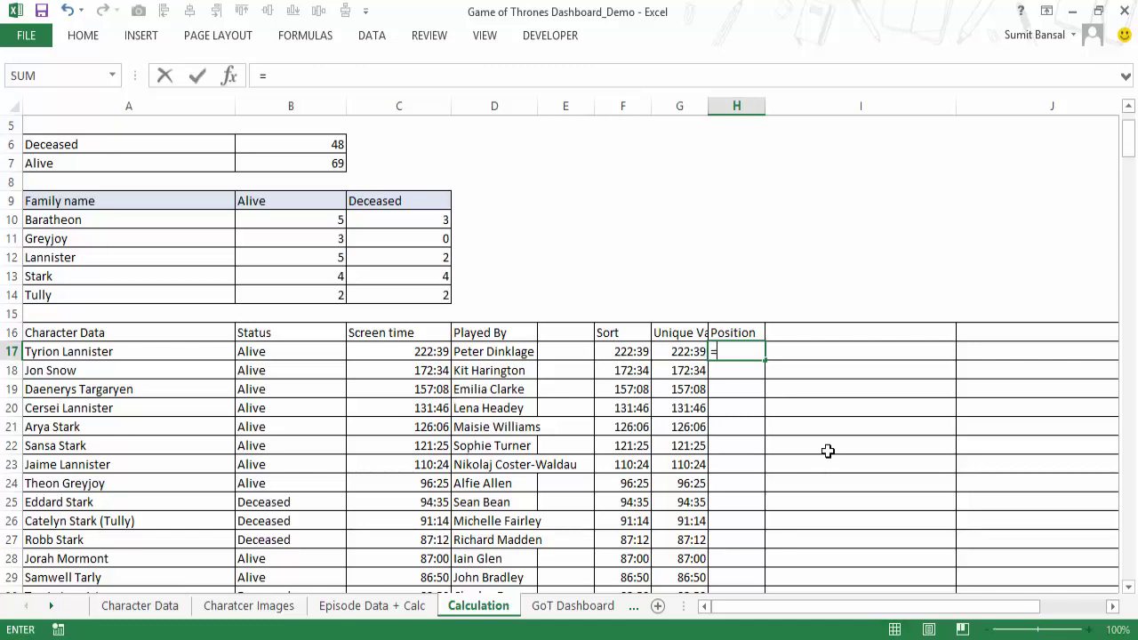
Enter =MATCH(G17,$F$17:$F$137,0) in H17 and fill it down the Position column.
text(=match()
key(Left)
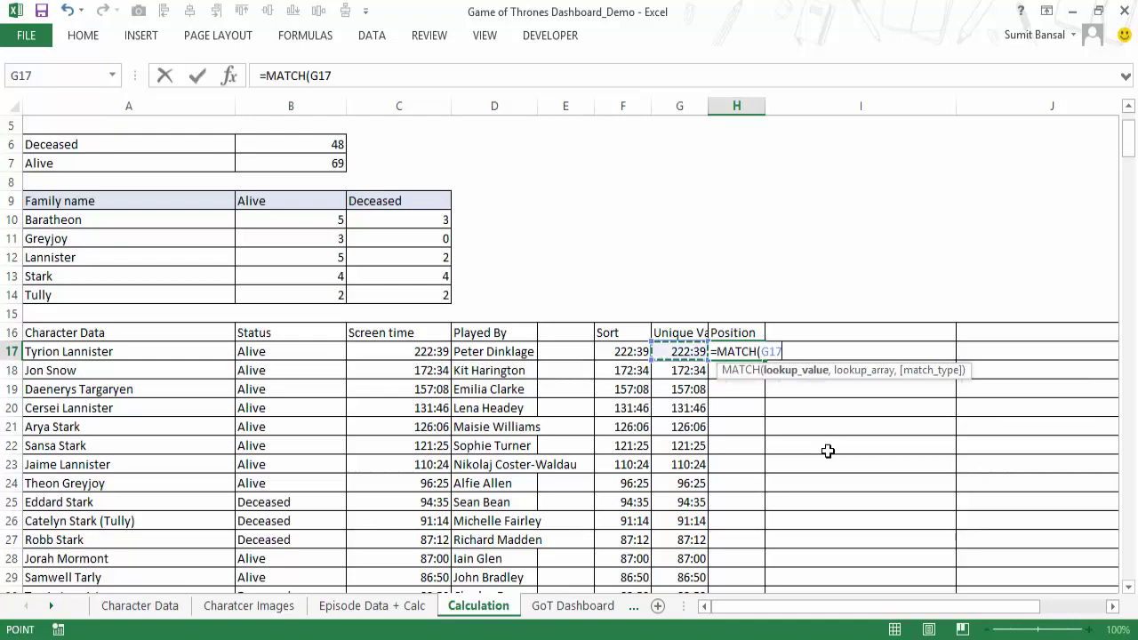
text(,)
key(Left)
key(ctrl+shift+Down)
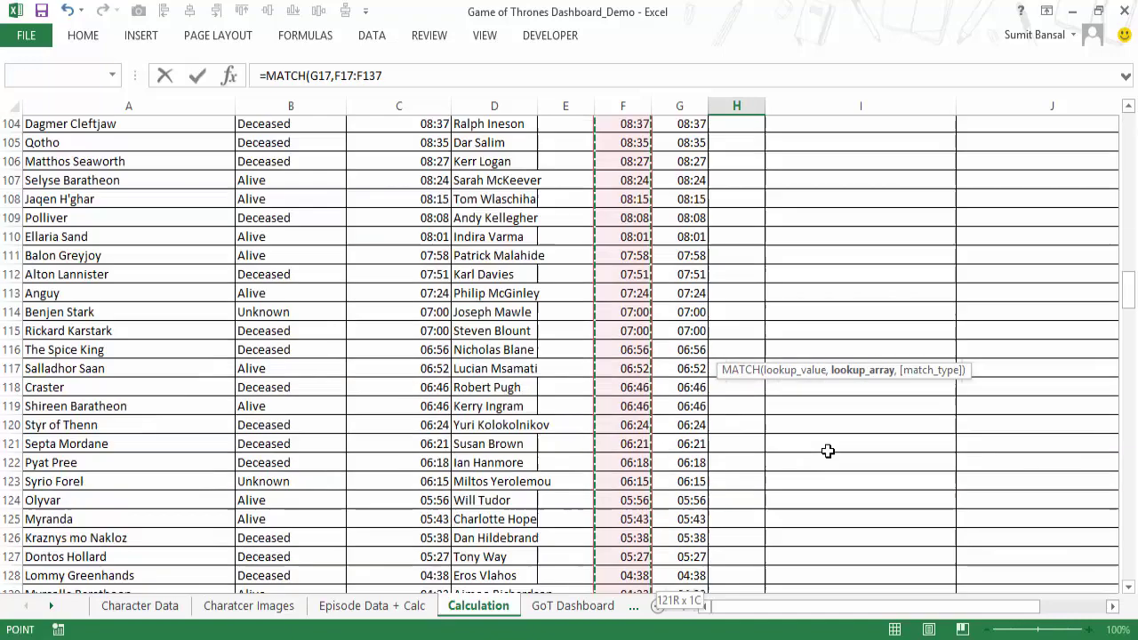
key(F4)
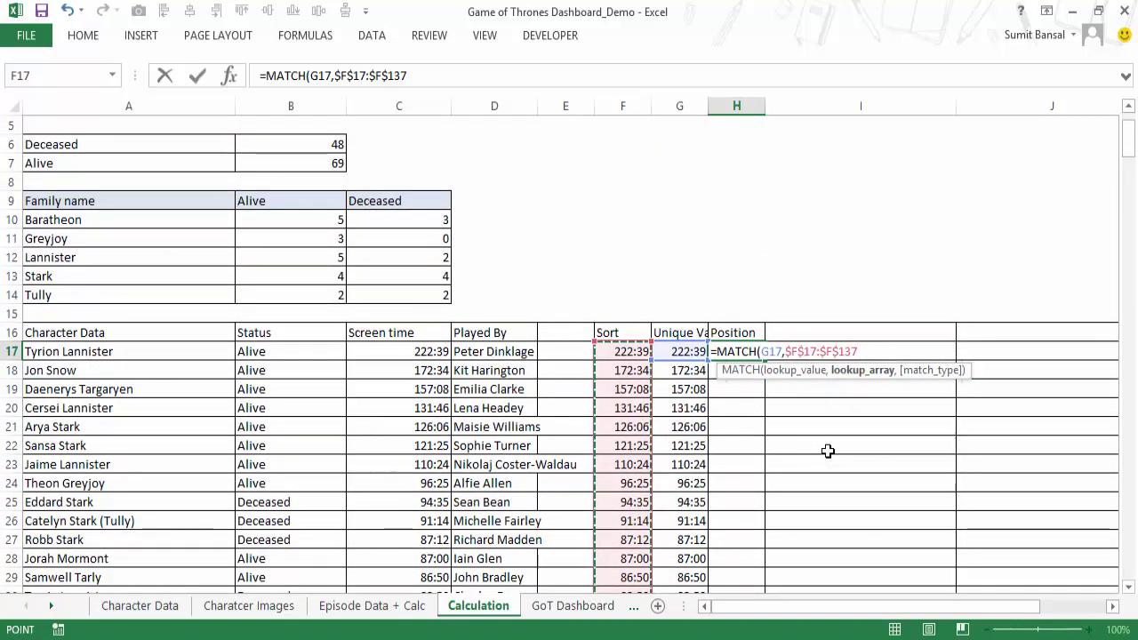
text(,0)
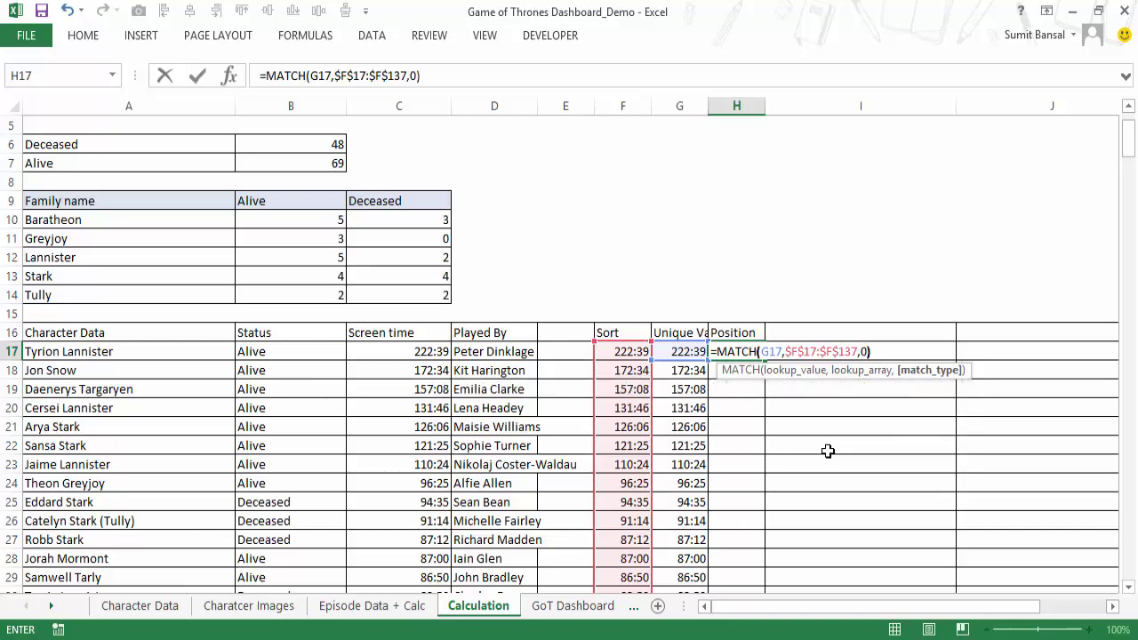
key(ctrl+Return)
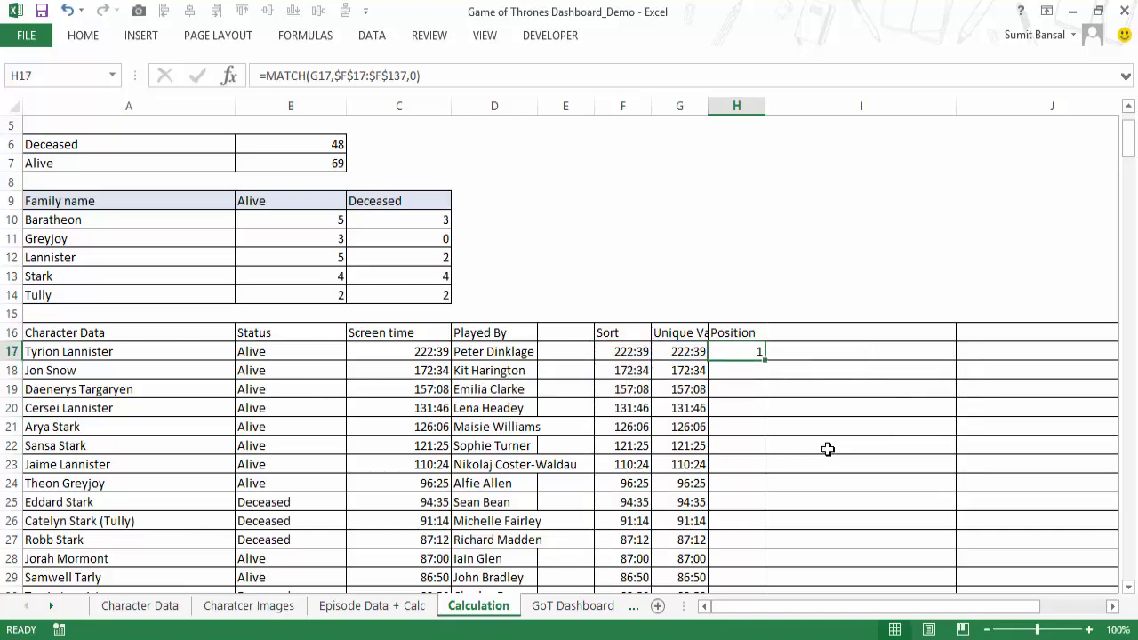
double_click(763, 360)
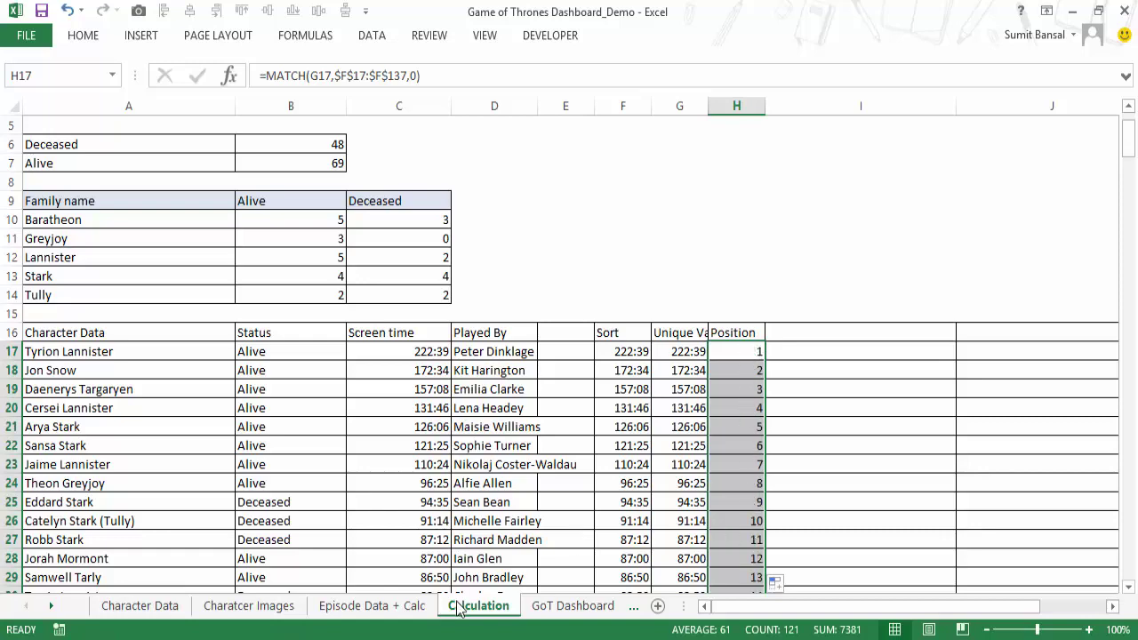
Turn off Seasons 2, 3 and 4 on the GoT Dashboard, then check the Calculation sheet.
click(560, 605)
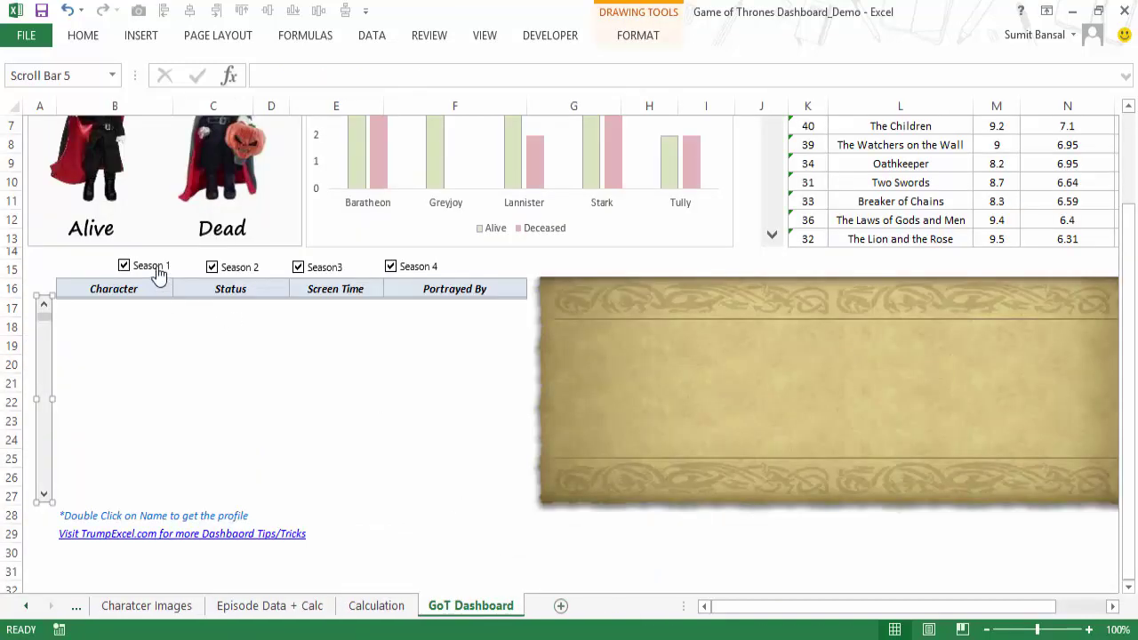
click(213, 267)
click(299, 268)
click(389, 267)
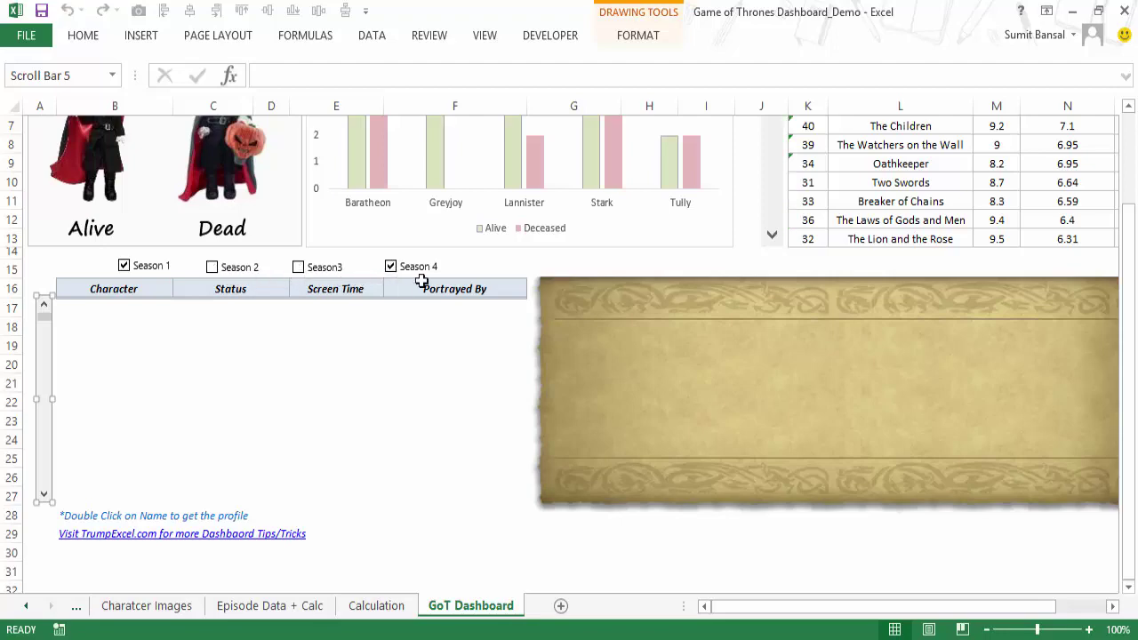
click(384, 607)
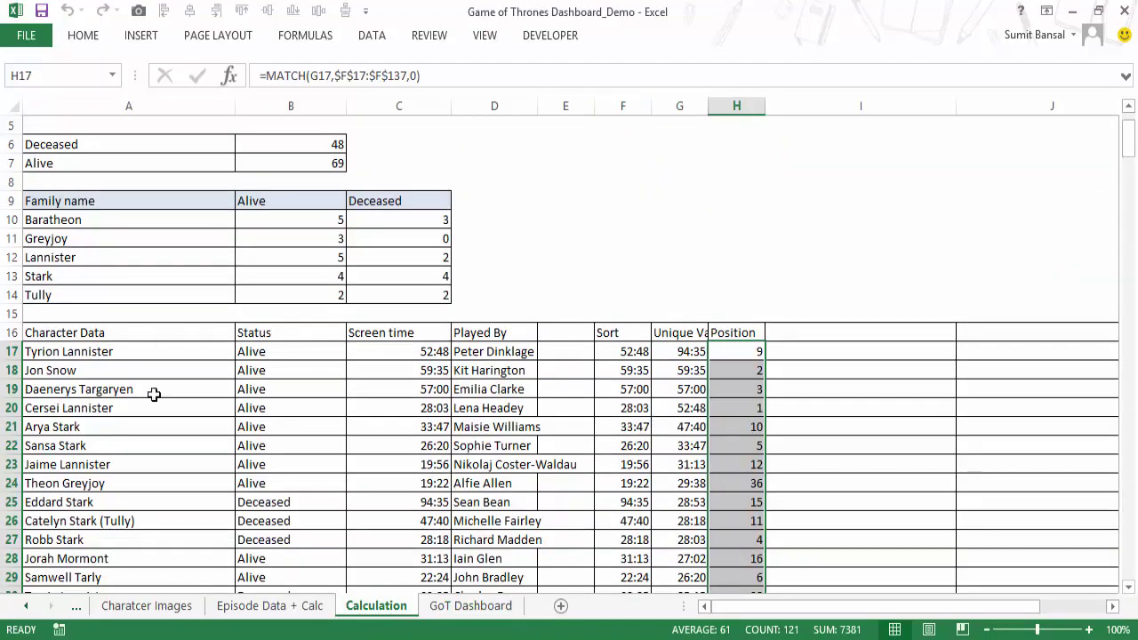
click(744, 350)
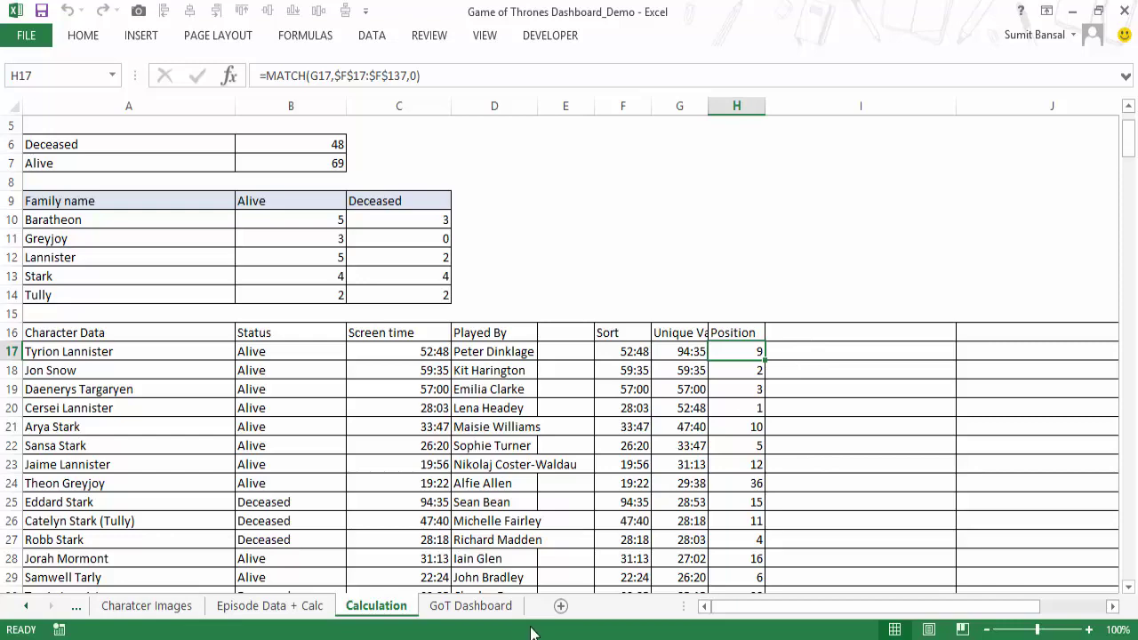
Exclude Season 1, include Seasons 2–4, and inspect the screen-time formula in C25.
click(488, 607)
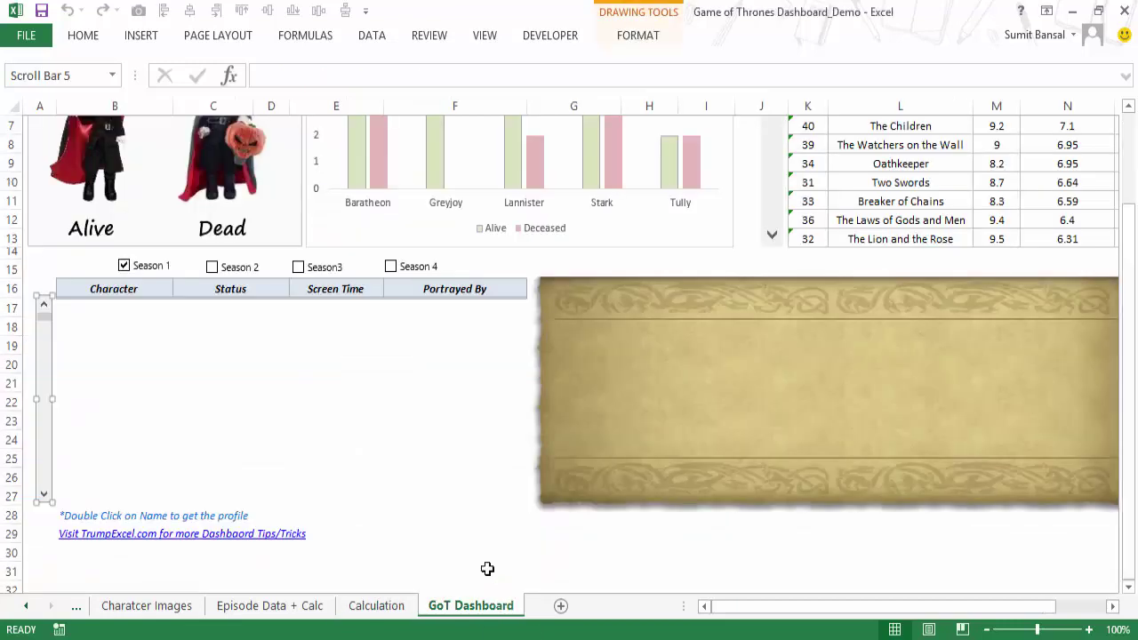
click(140, 271)
click(240, 269)
click(311, 270)
click(421, 274)
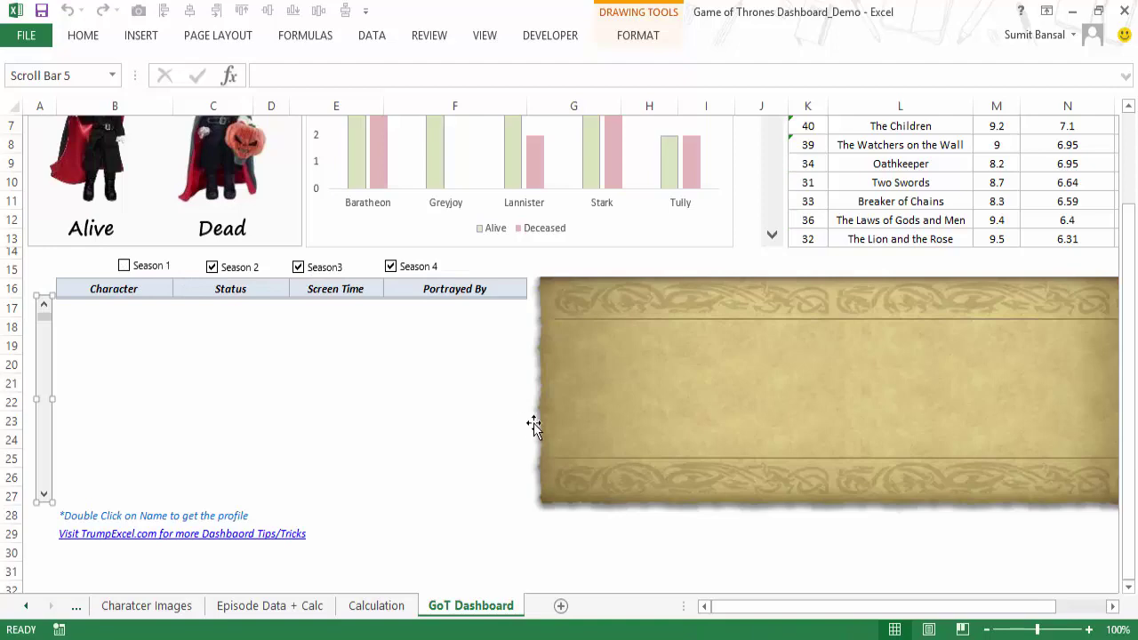
click(376, 606)
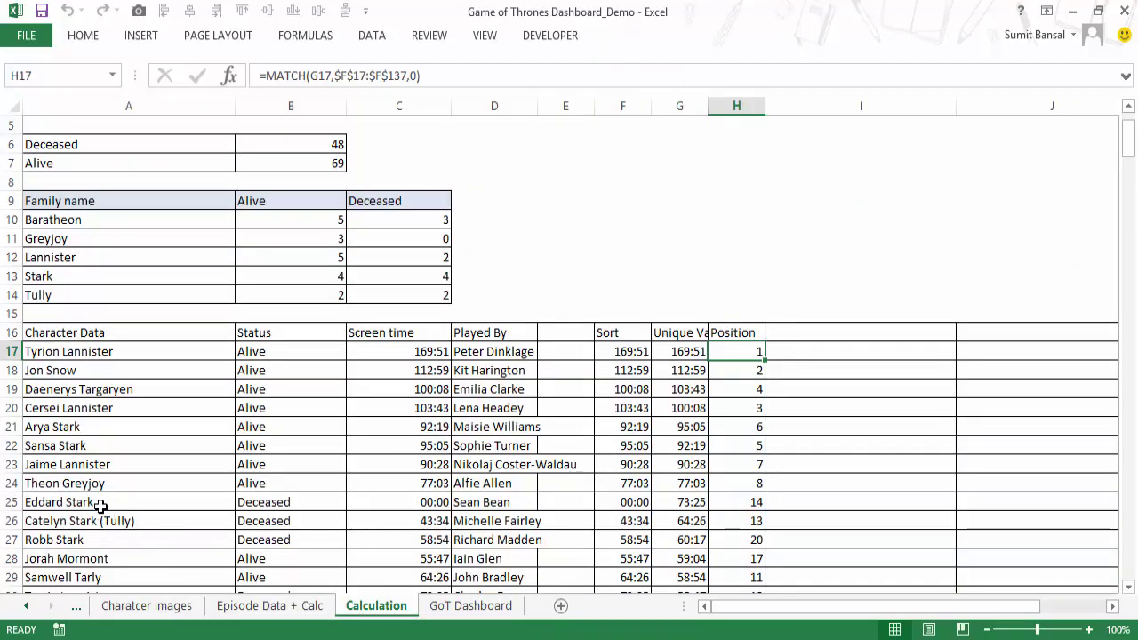
click(388, 503)
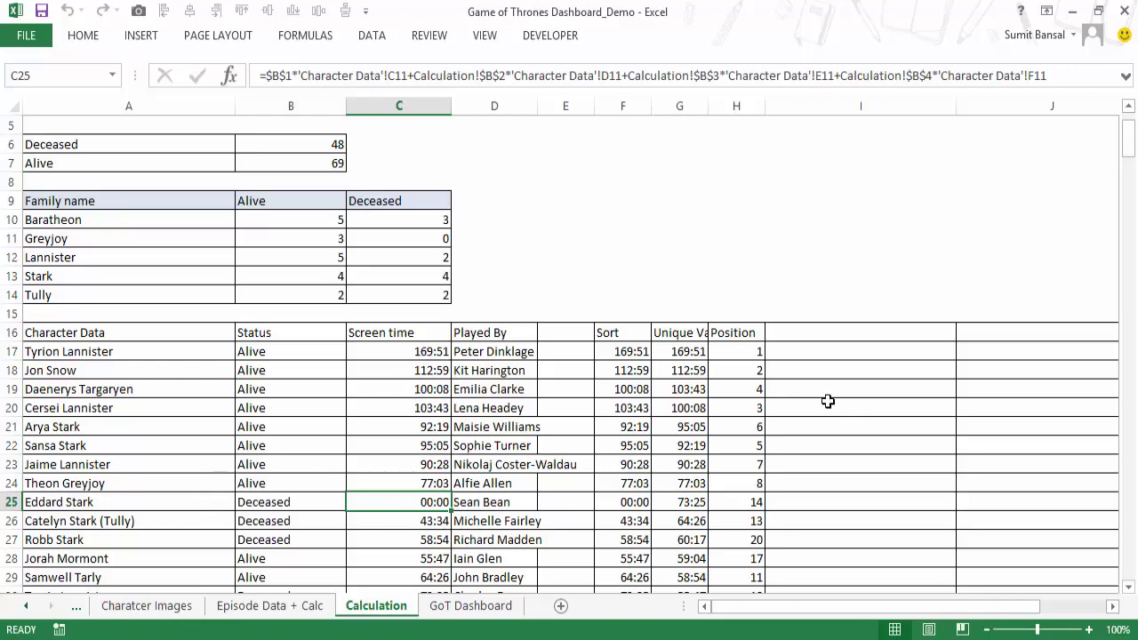
click(803, 351)
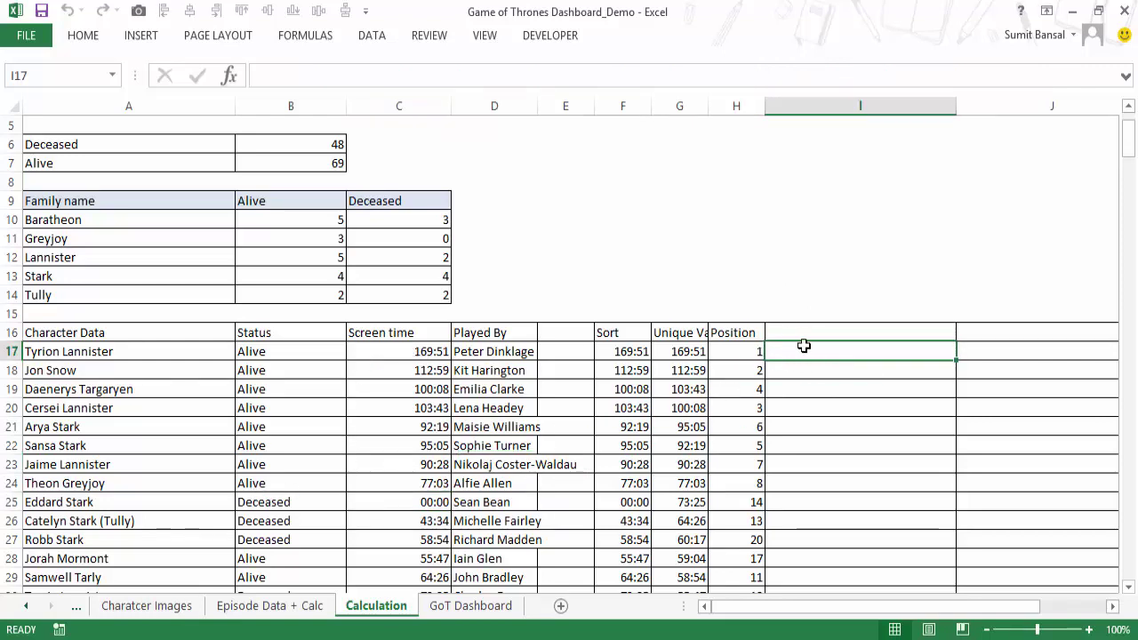
Begin I17 with =IF(INDEX($A$17:$D$137,$H17, using the data table and position.
scroll(782, 399, down, 2)
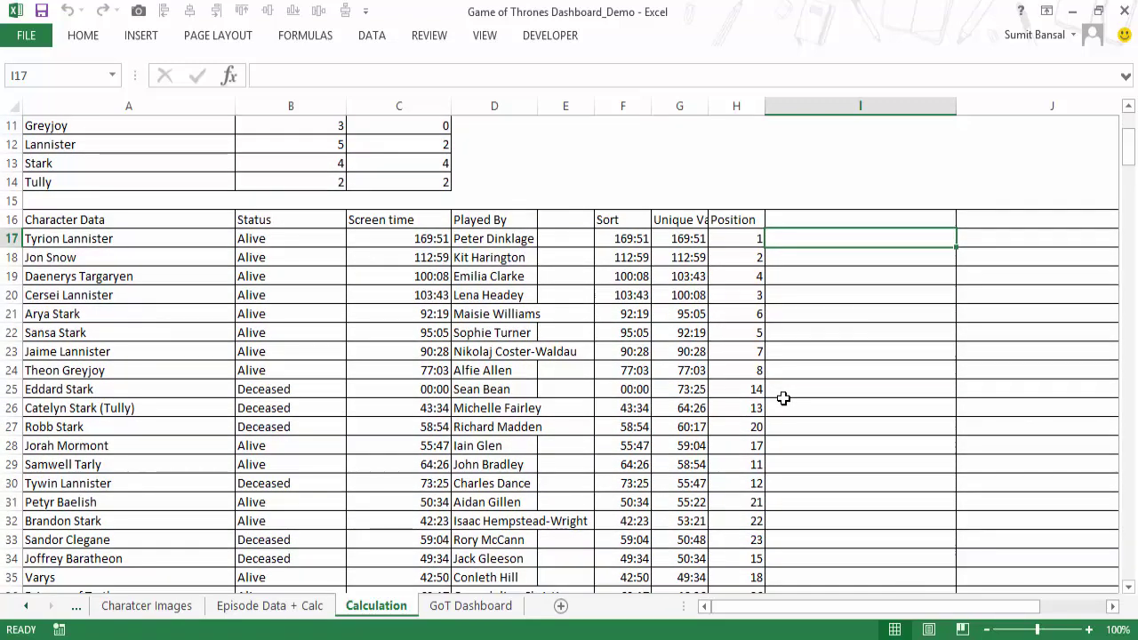
text(=IF()
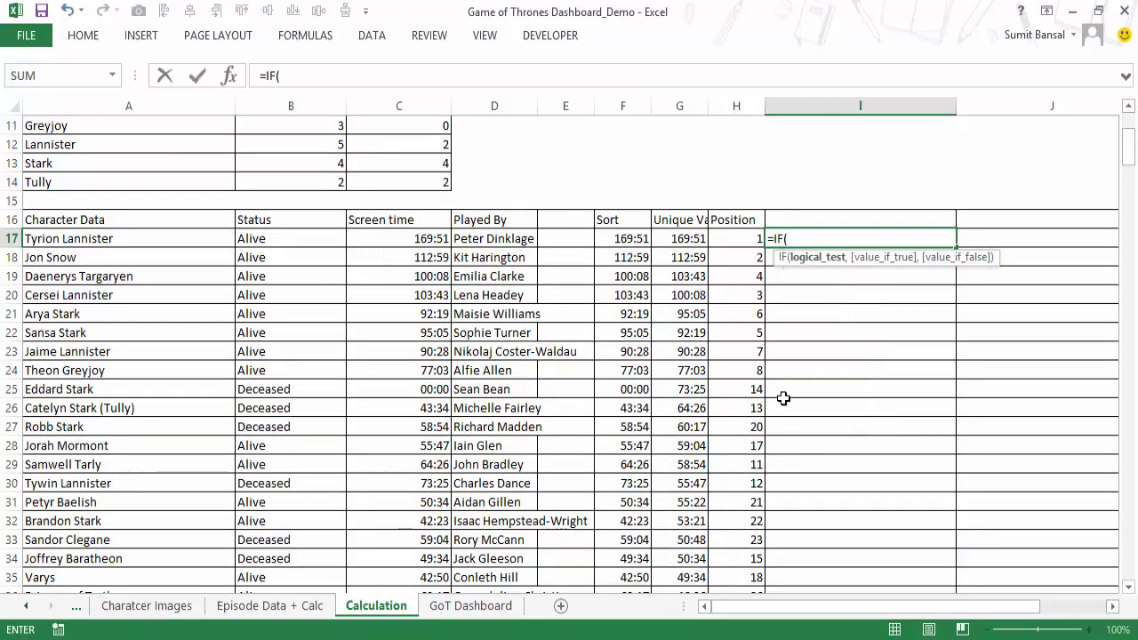
text(ind)
key(Tab)
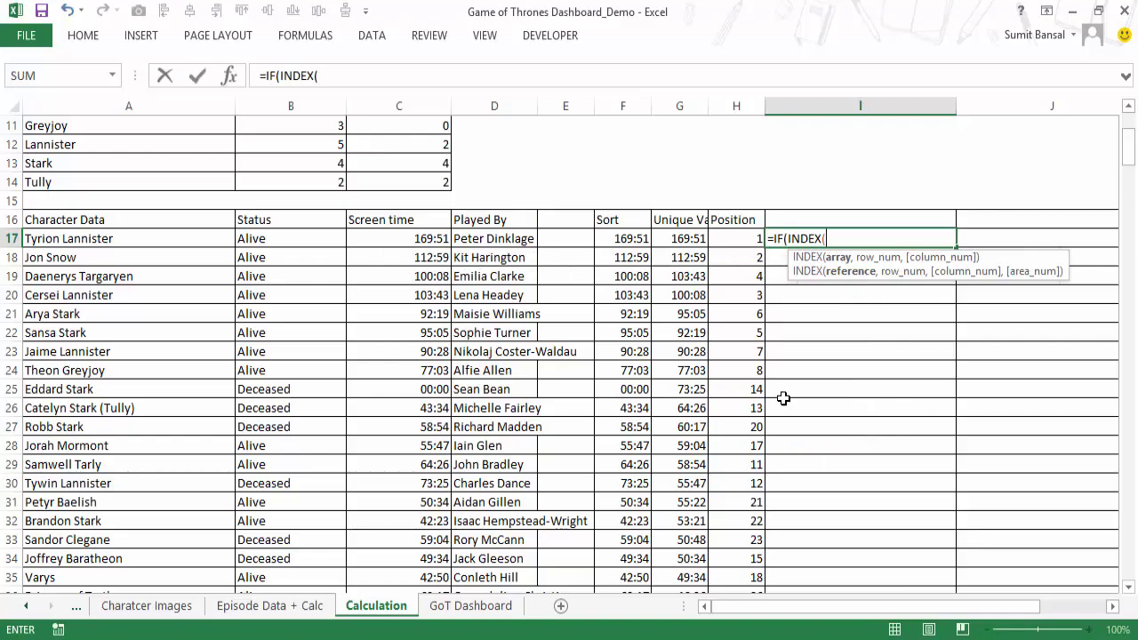
click(155, 238)
key(ctrl+shift+Down)
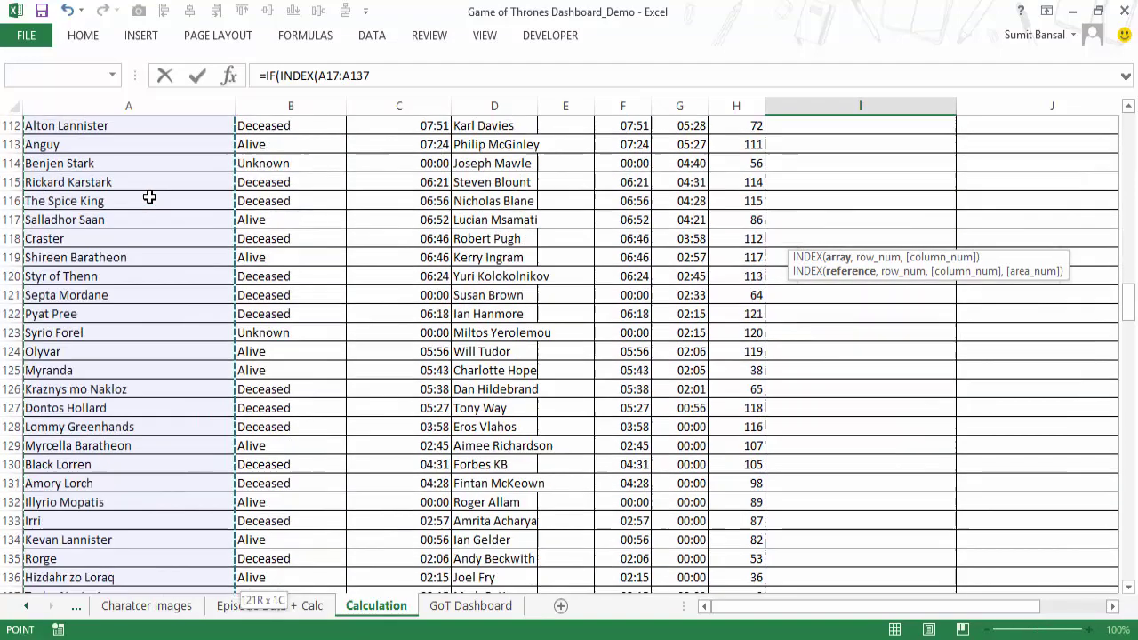
key(shift+Right)
key(shift+Right)
key(shift+Right)
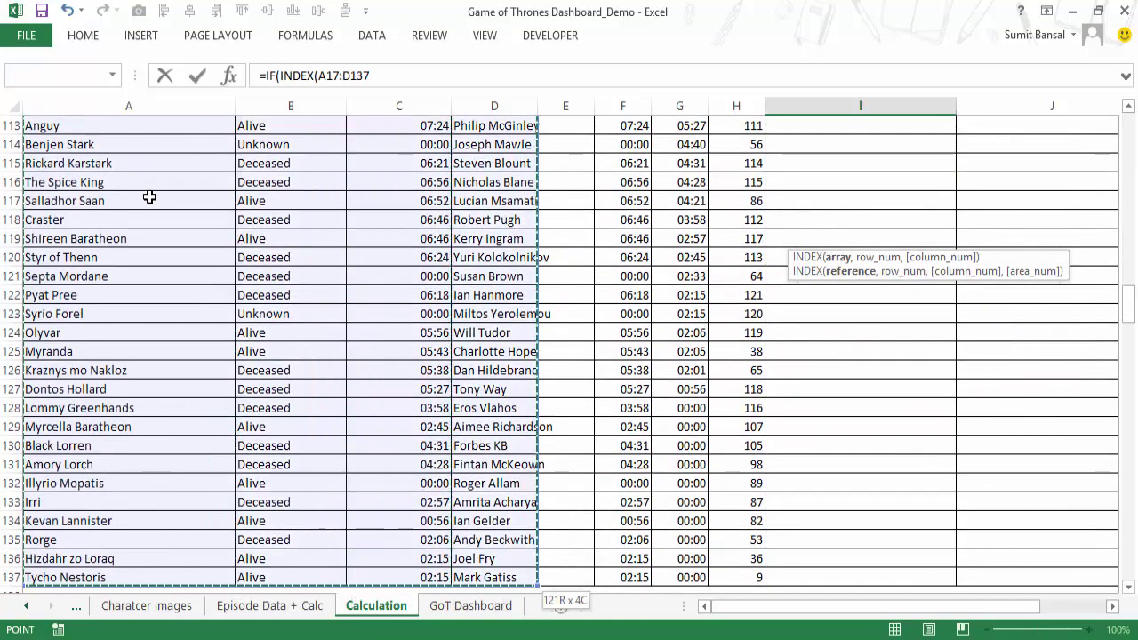
key(F4)
text(,)
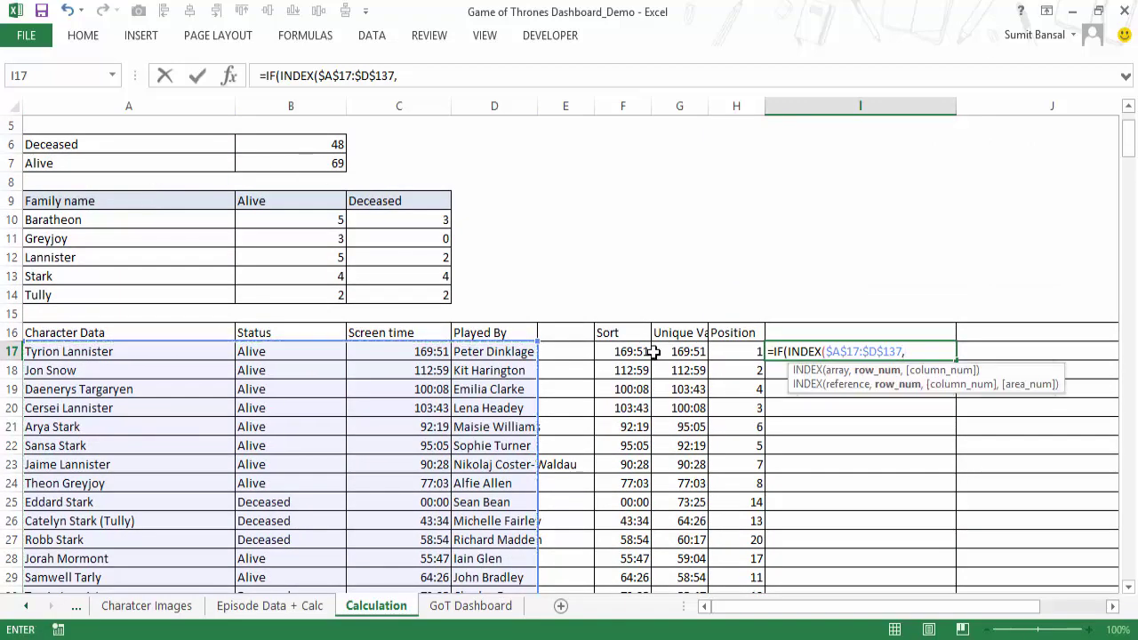
click(736, 351)
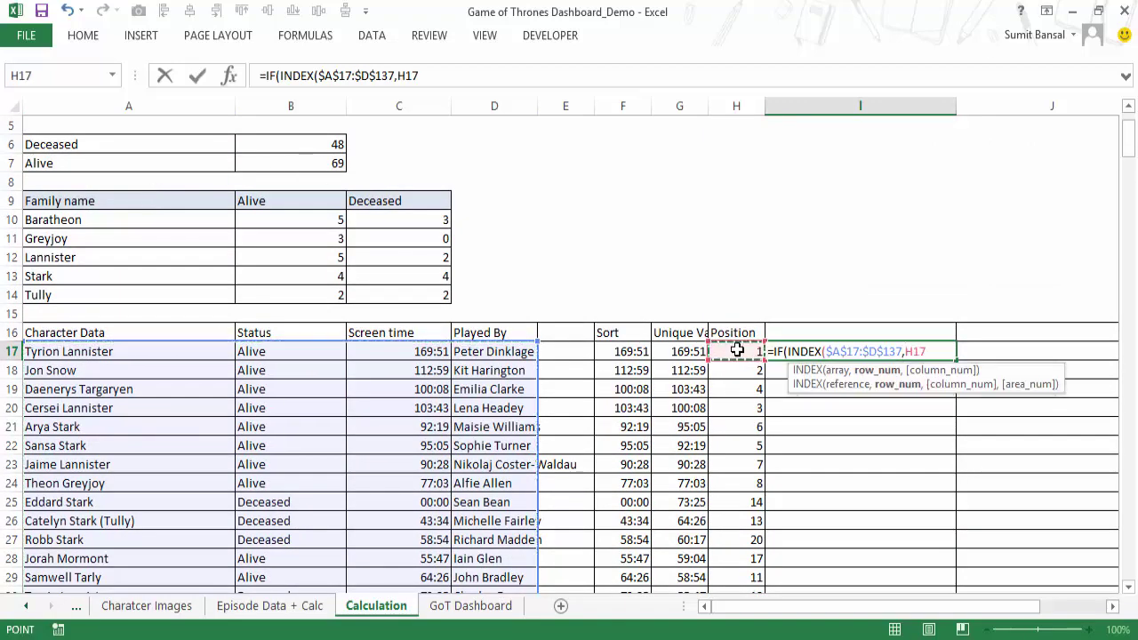
key(F4)
key(F4)
key(F4)
Add the test ,3)=0,"" and start the second INDEX($A$17:$D$137,$H17, argument.
text(,3)
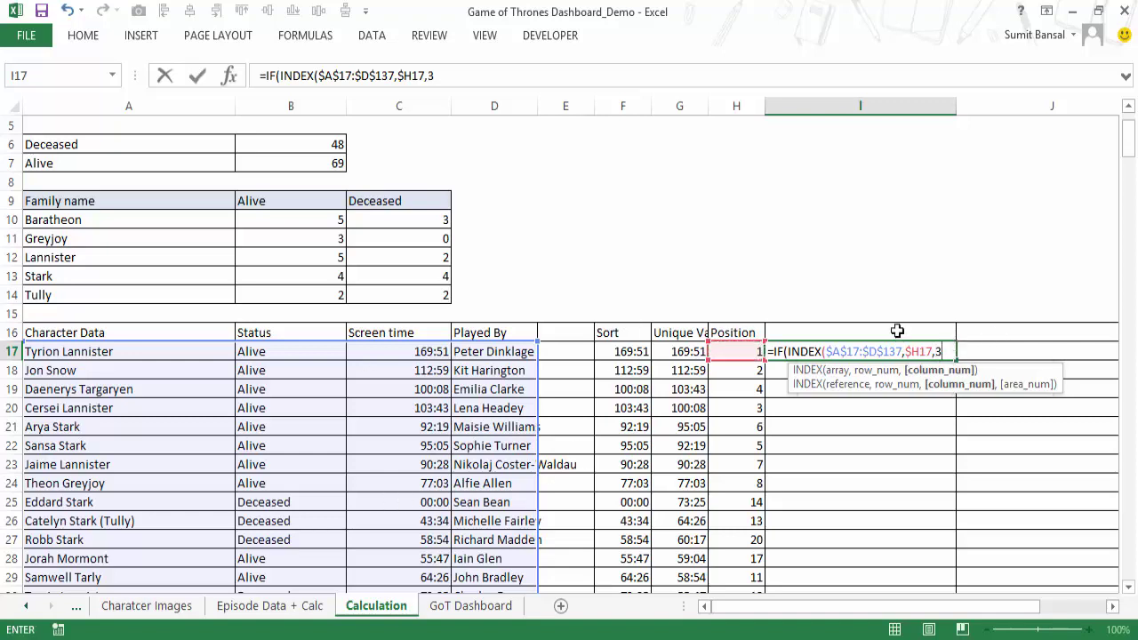
text())
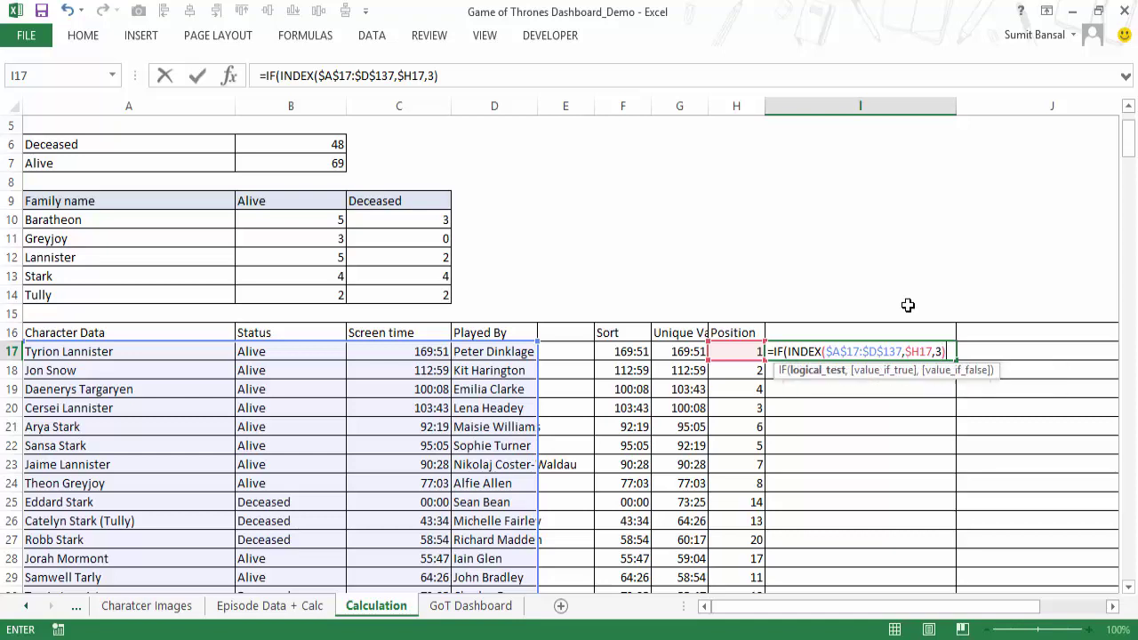
text(=0,)
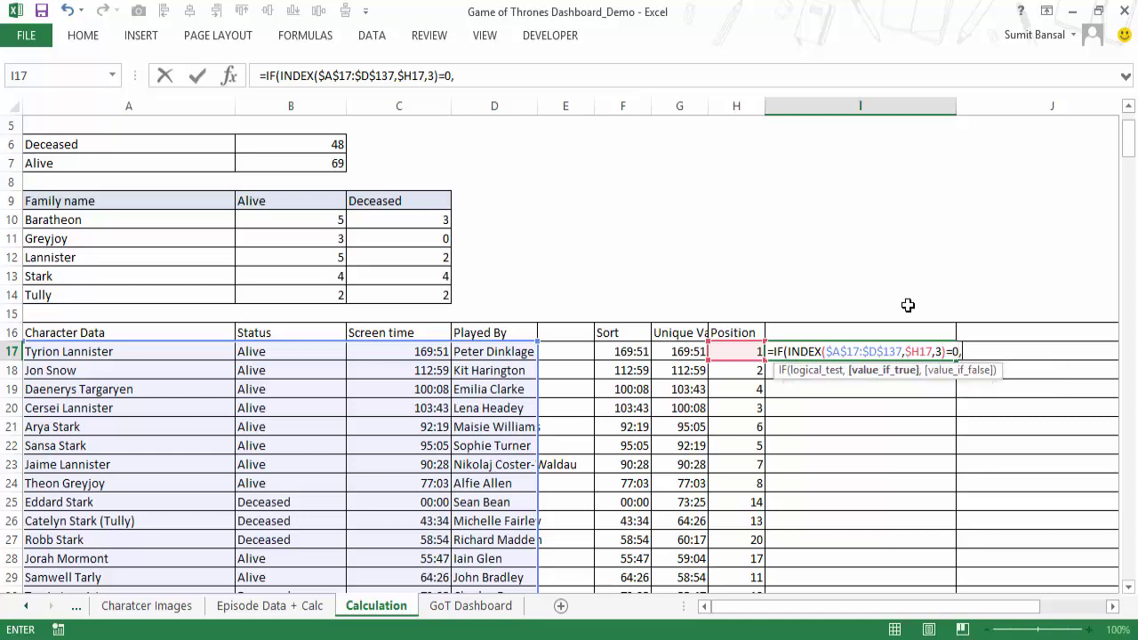
text("",index)
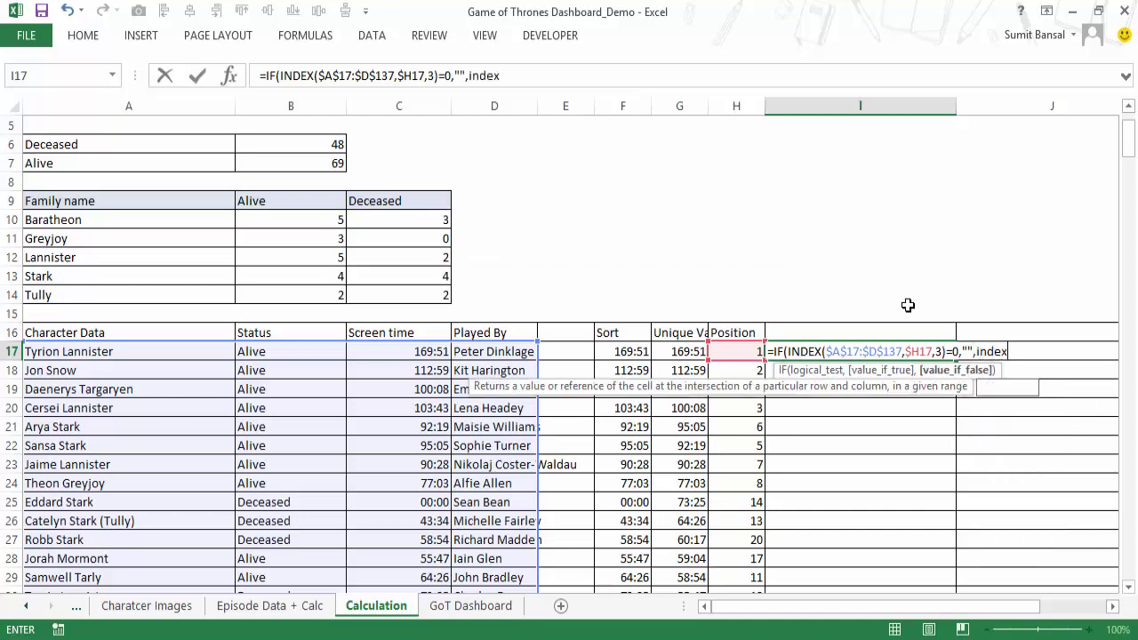
key(Tab)
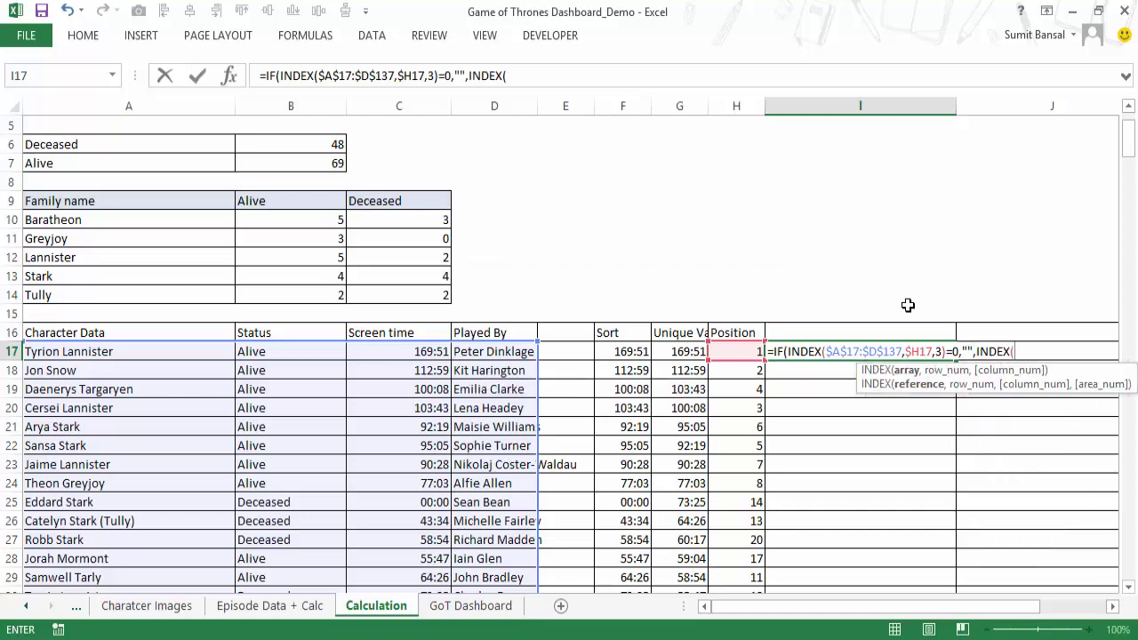
click(65, 351)
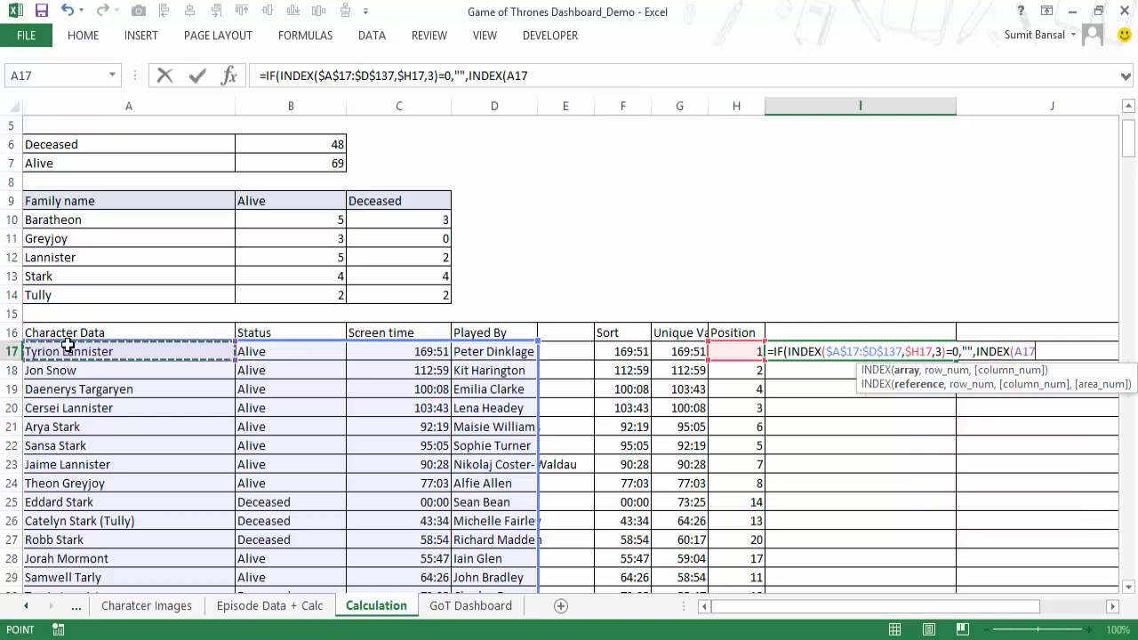
key(ctrl+shift+Down)
key(shift+Right)
key(shift+Right)
key(shift+Right)
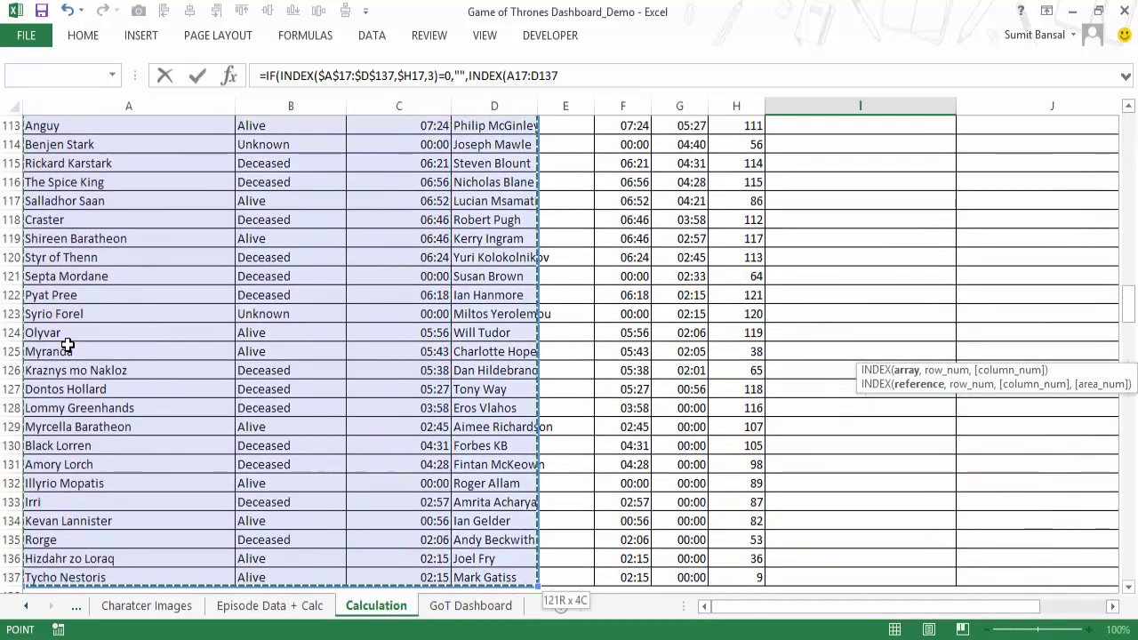
key(F4)
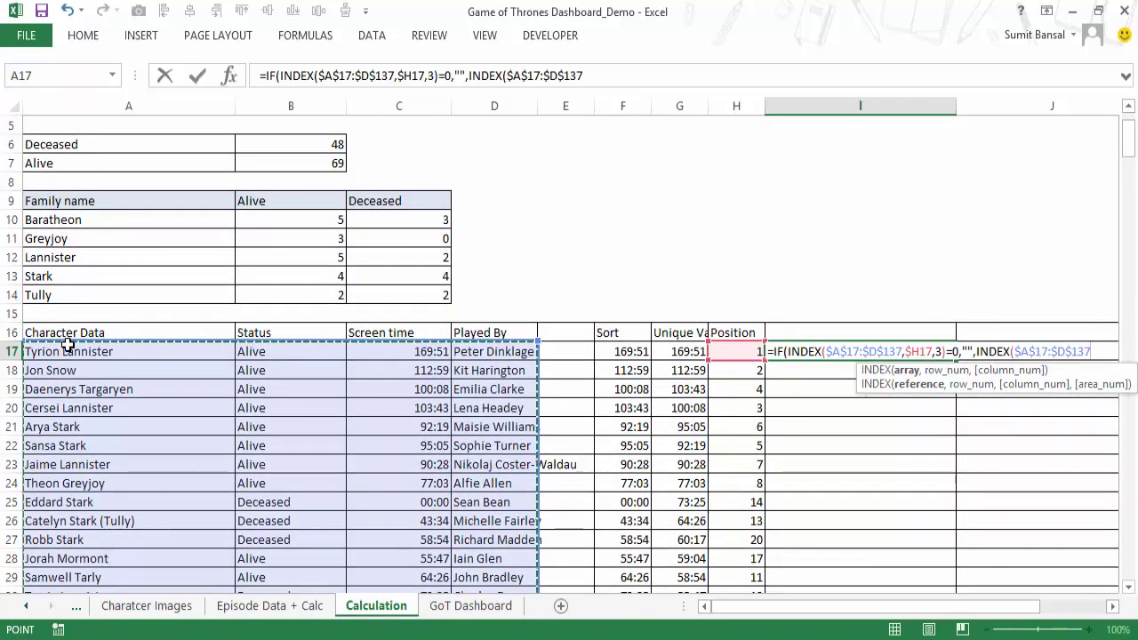
text(,)
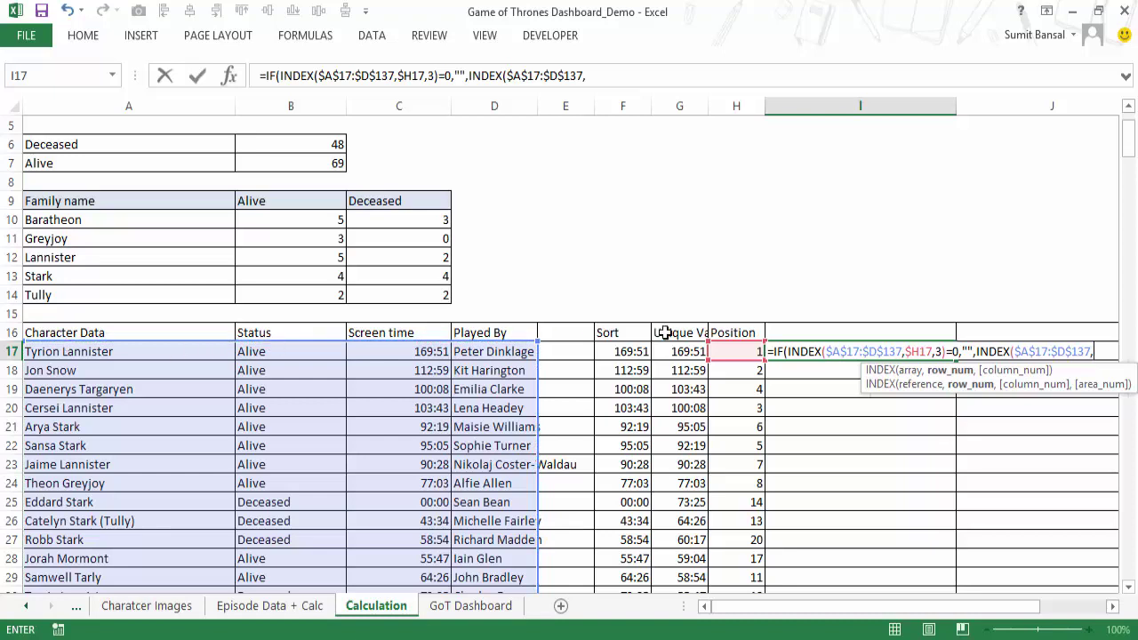
click(727, 351)
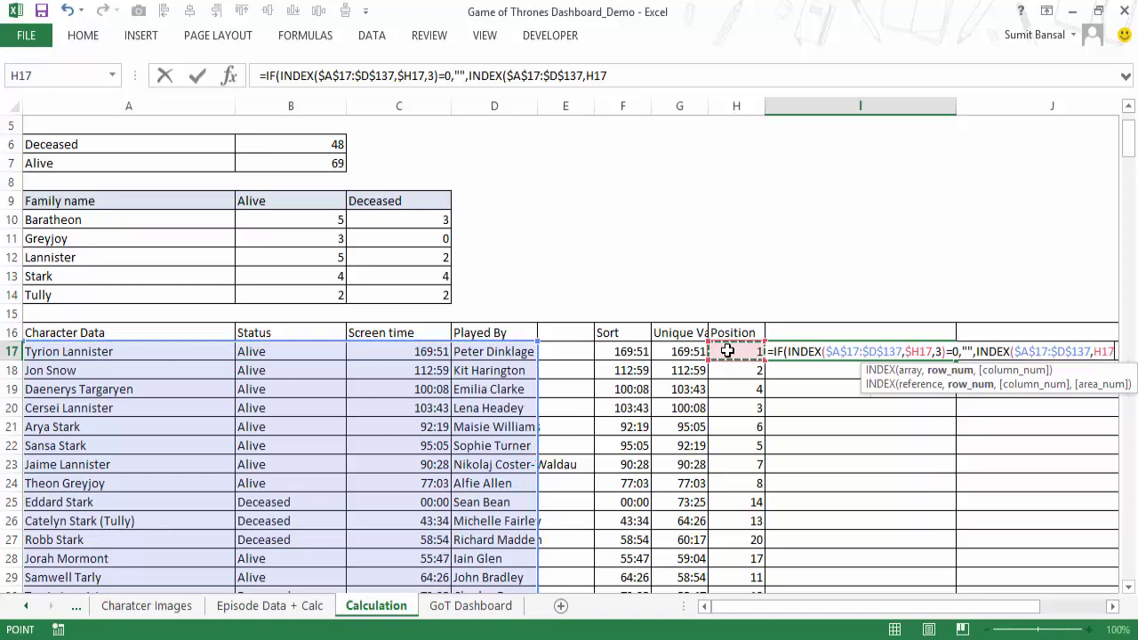
key(F4)
key(F4)
key(F4)
Finish the column argument as COLUMNS($H$17:H17)) to close the formula.
text(,)
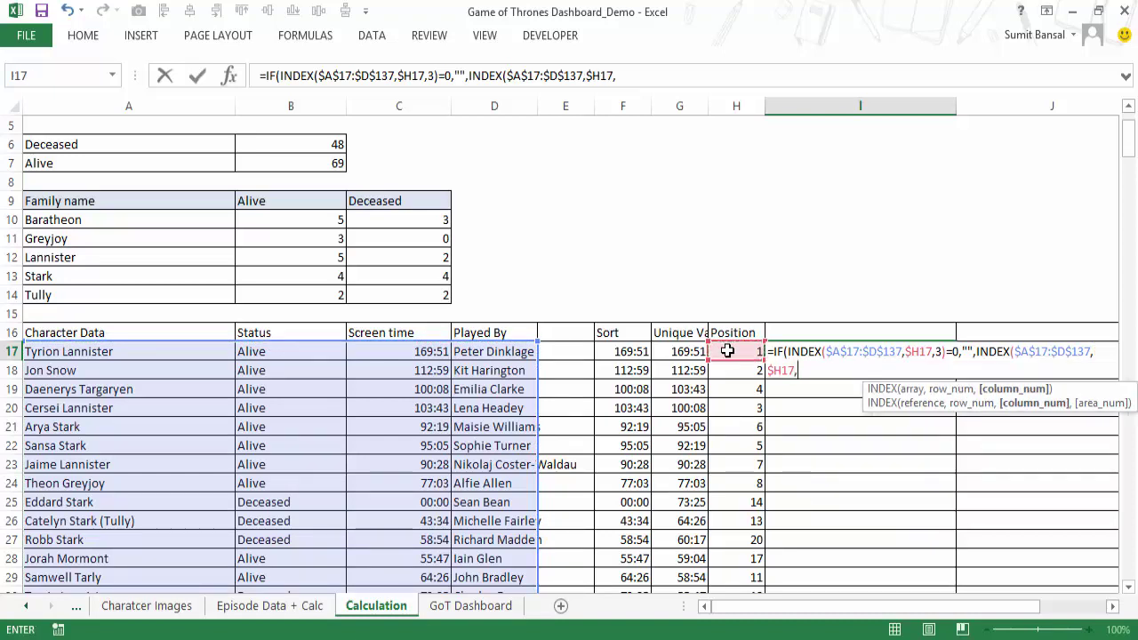
text(column)
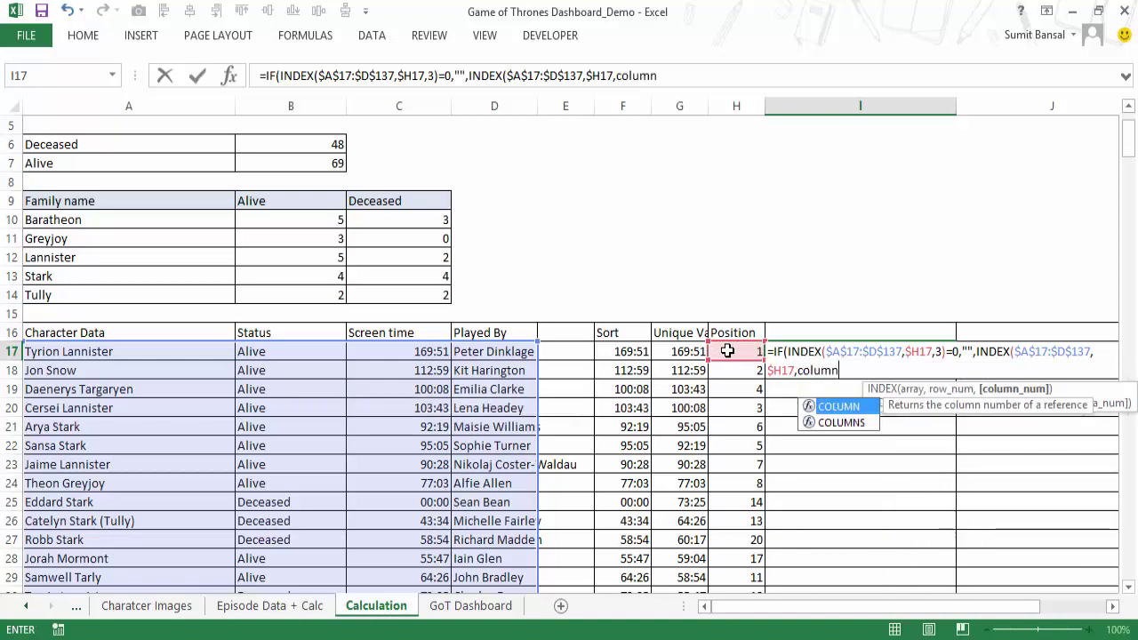
text(s()
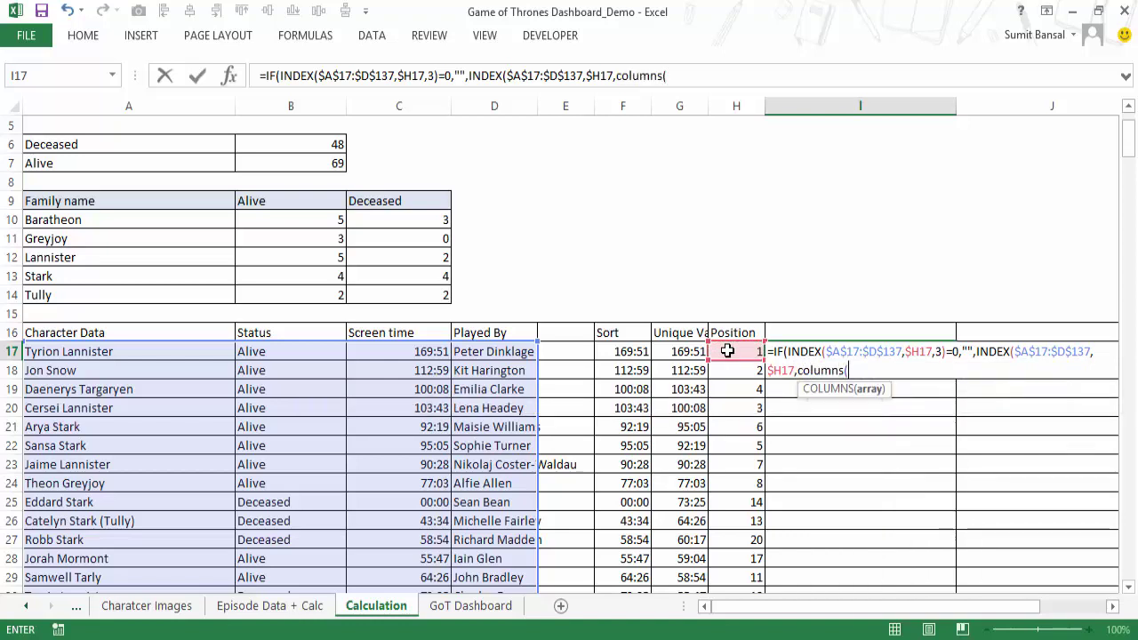
click(727, 352)
shift+click(727, 351)
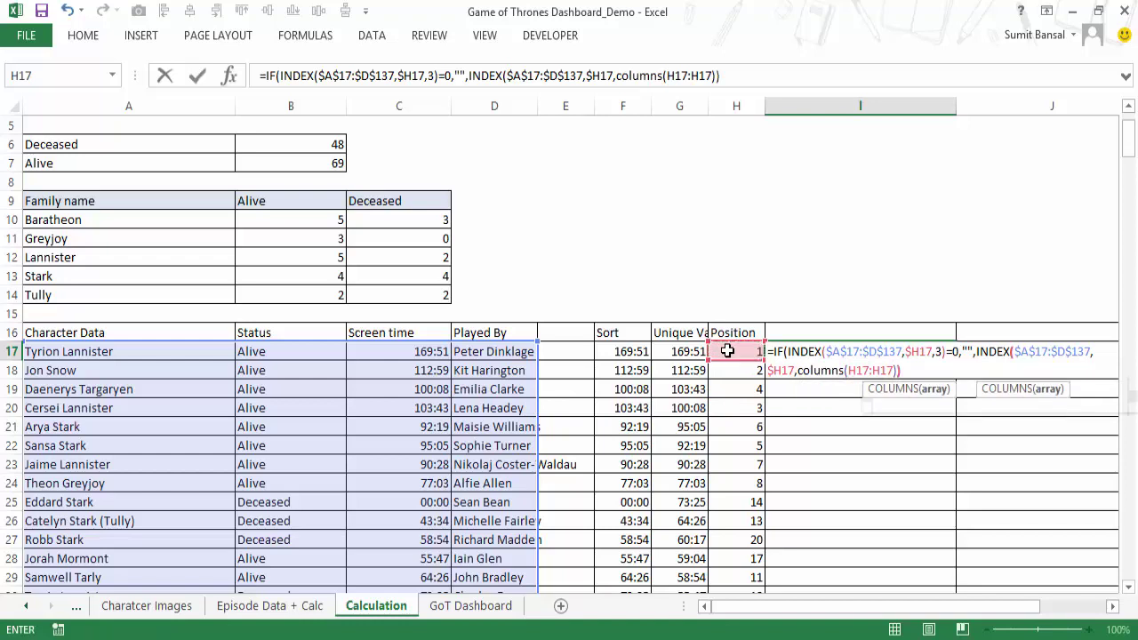
text())
click(860, 369)
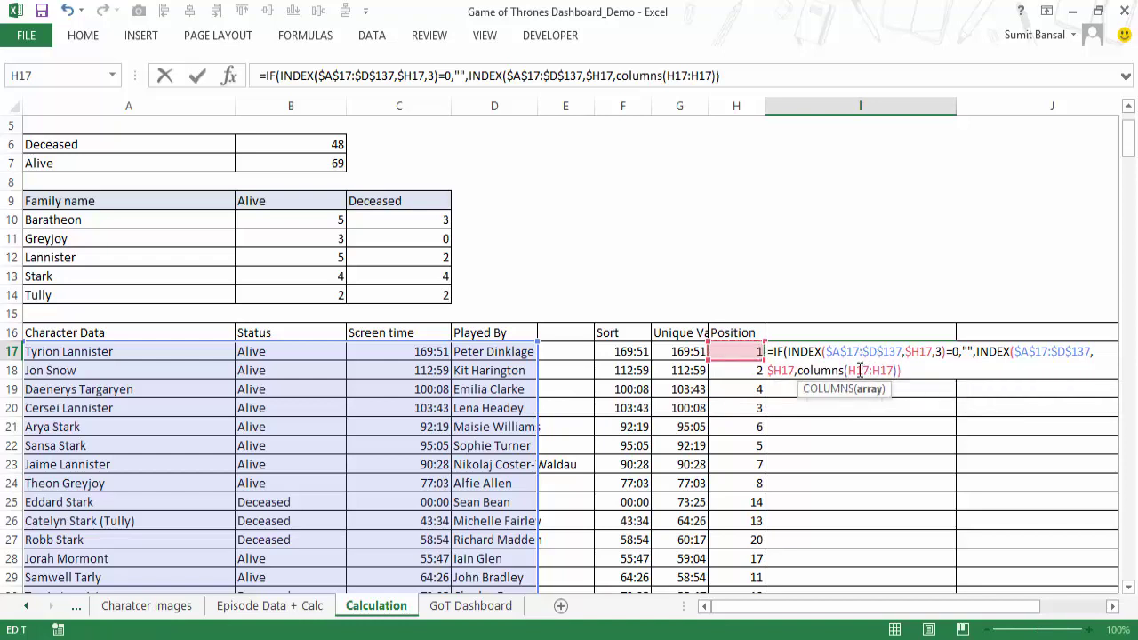
key(F4)
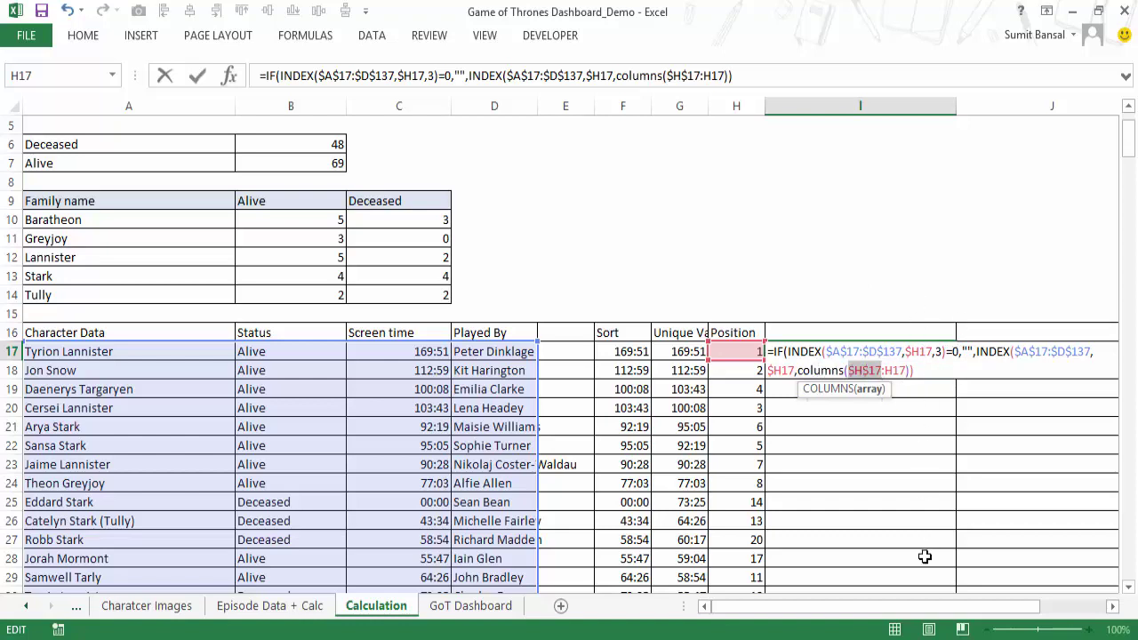
click(935, 371)
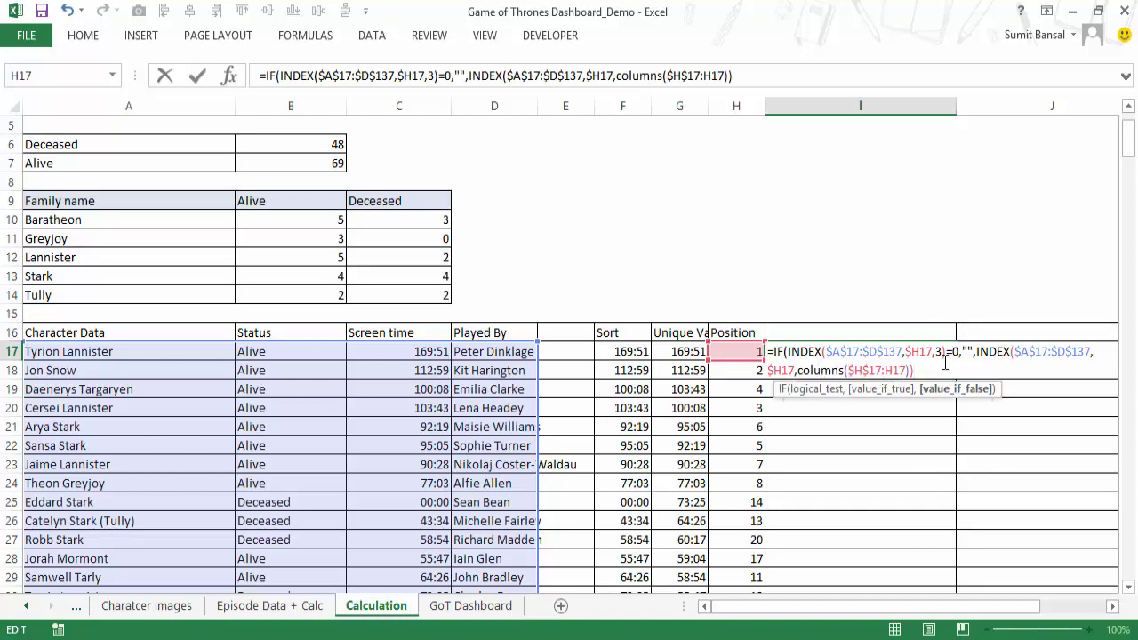
Commit the lookup formula in I17 and fill it down to row 137.
key(Return)
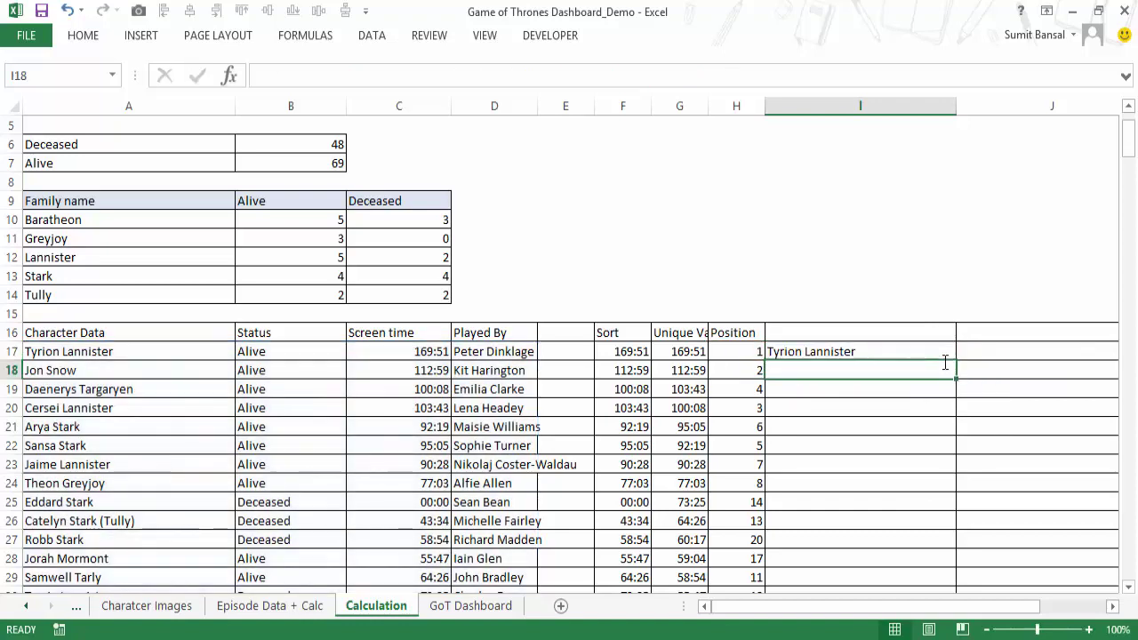
key(Up)
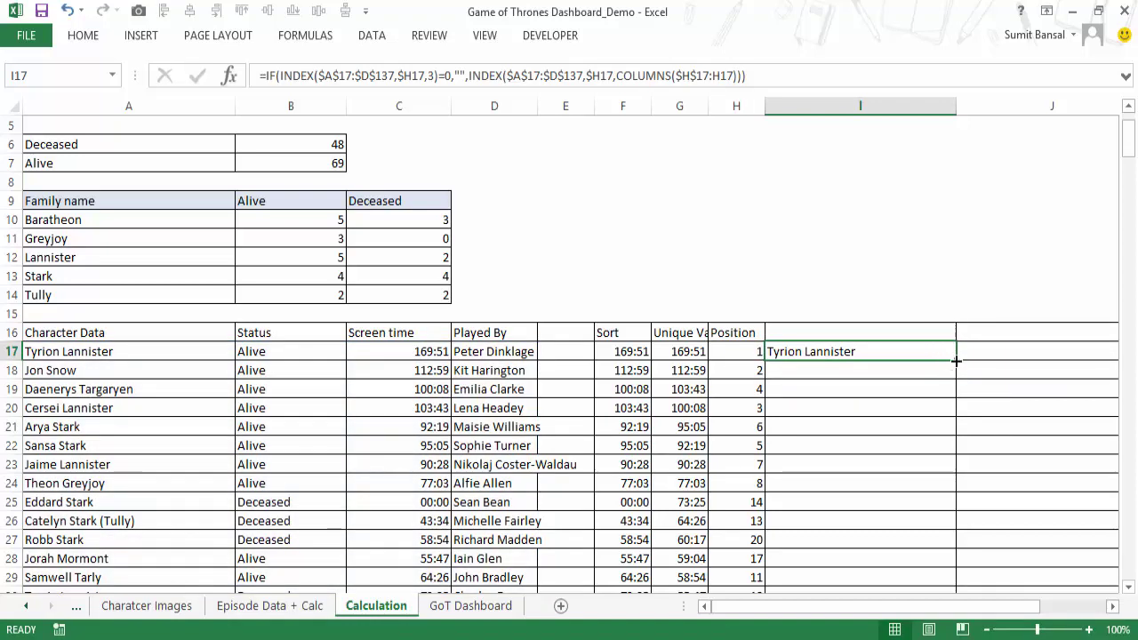
double_click(956, 360)
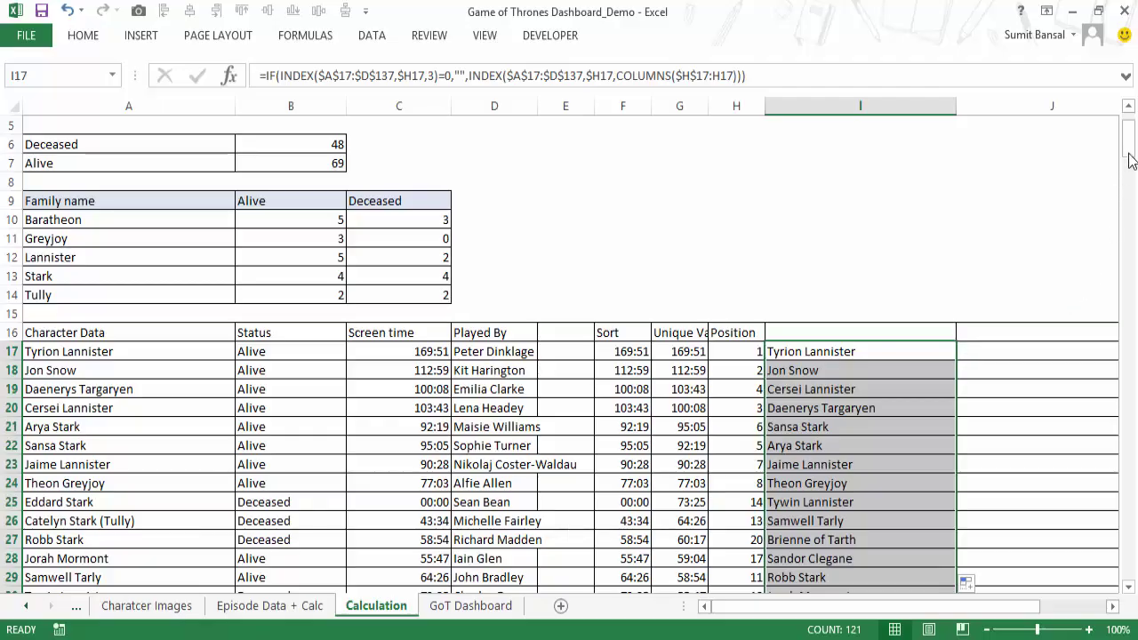
drag(1130, 156, 1130, 330)
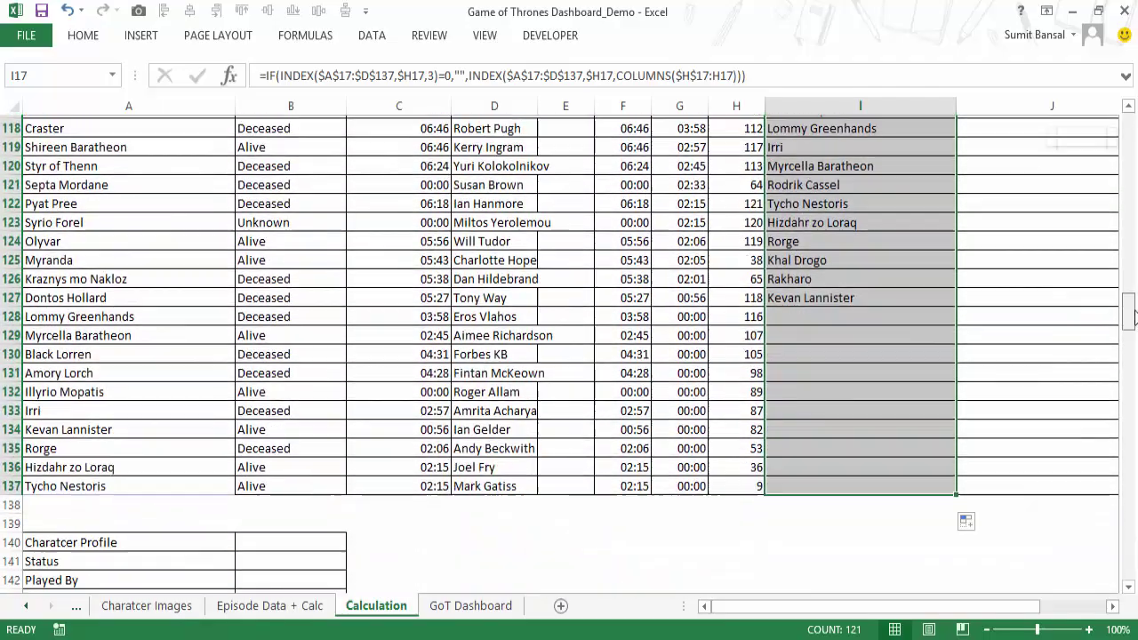
drag(829, 314, 823, 481)
click(444, 607)
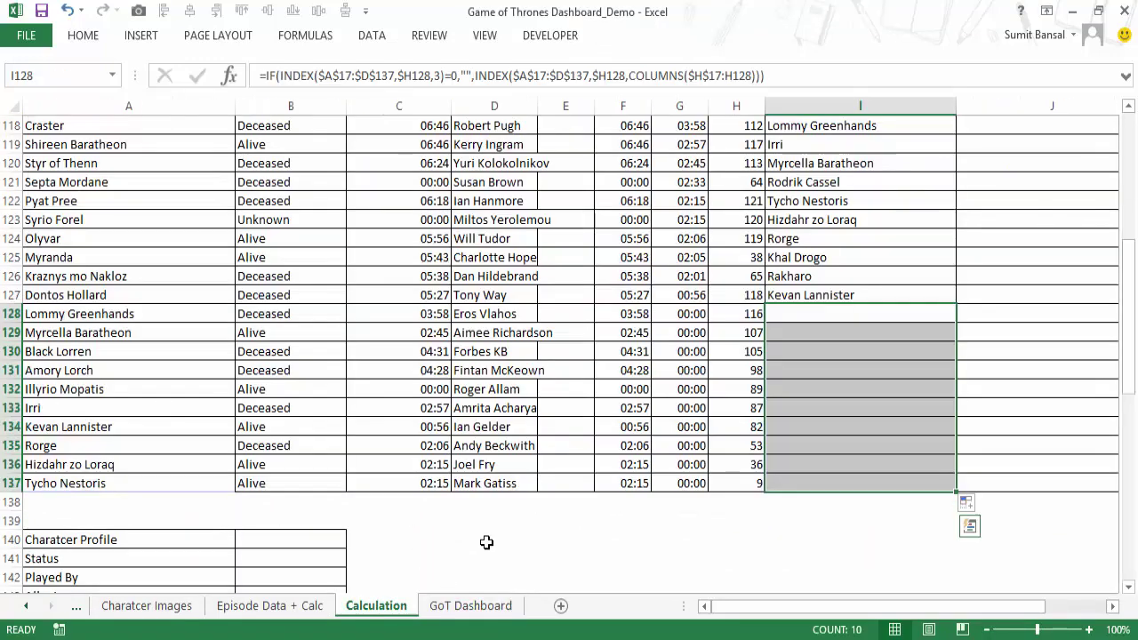
click(378, 605)
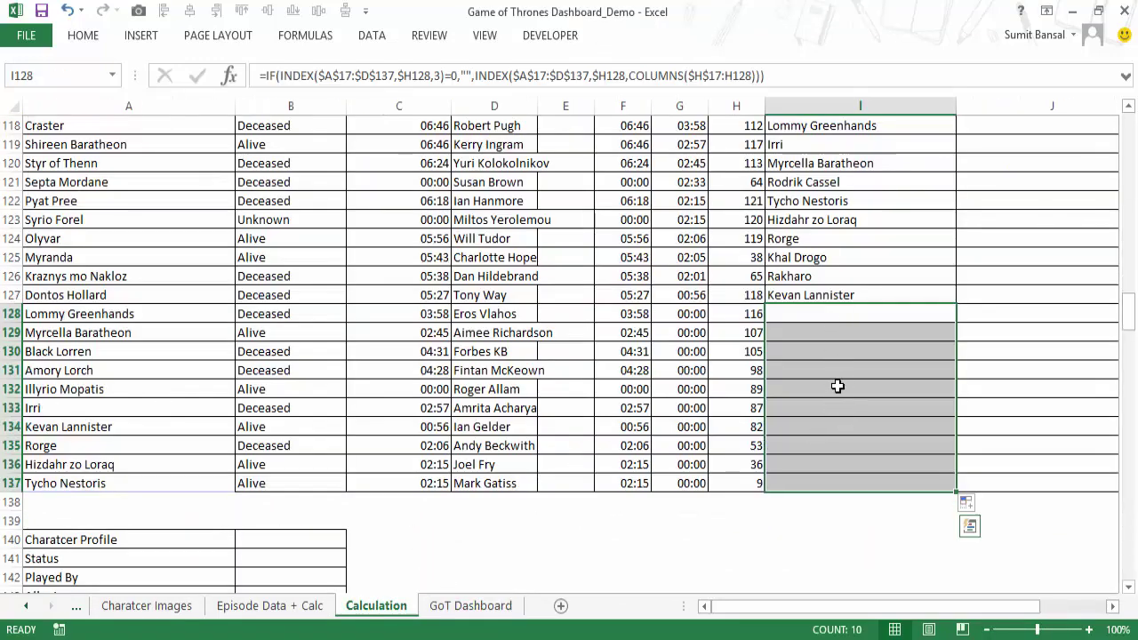
drag(1129, 325, 1135, 142)
scroll(1005, 386, down, 4)
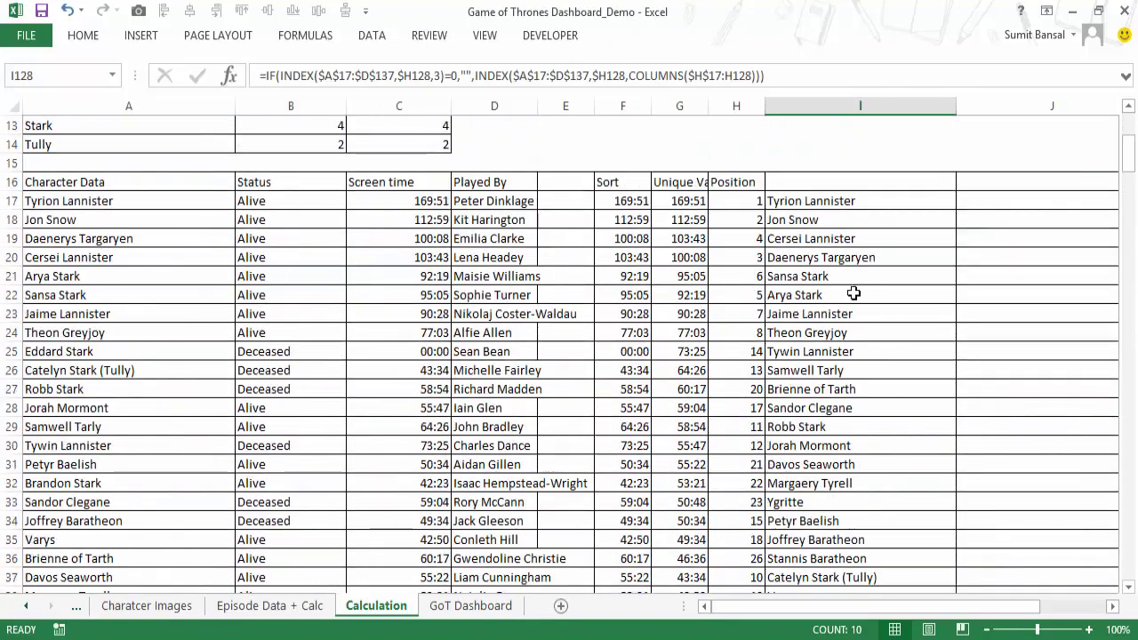
Copy the I17:I137 formulas across through column L.
click(833, 201)
key(ctrl+shift+Down)
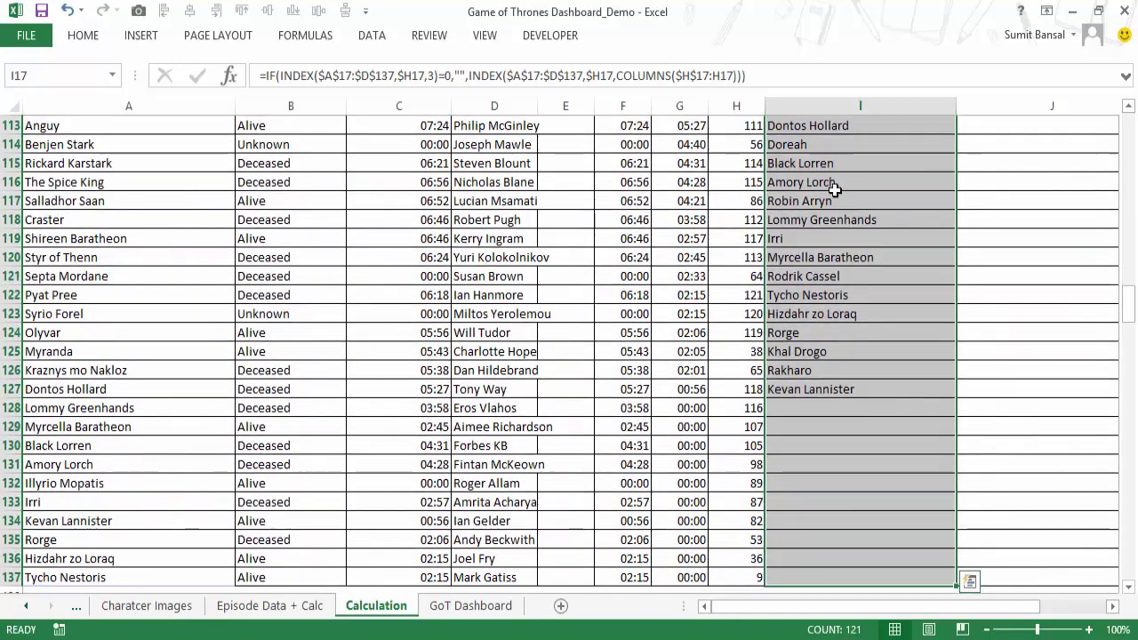
drag(956, 586, 1014, 574)
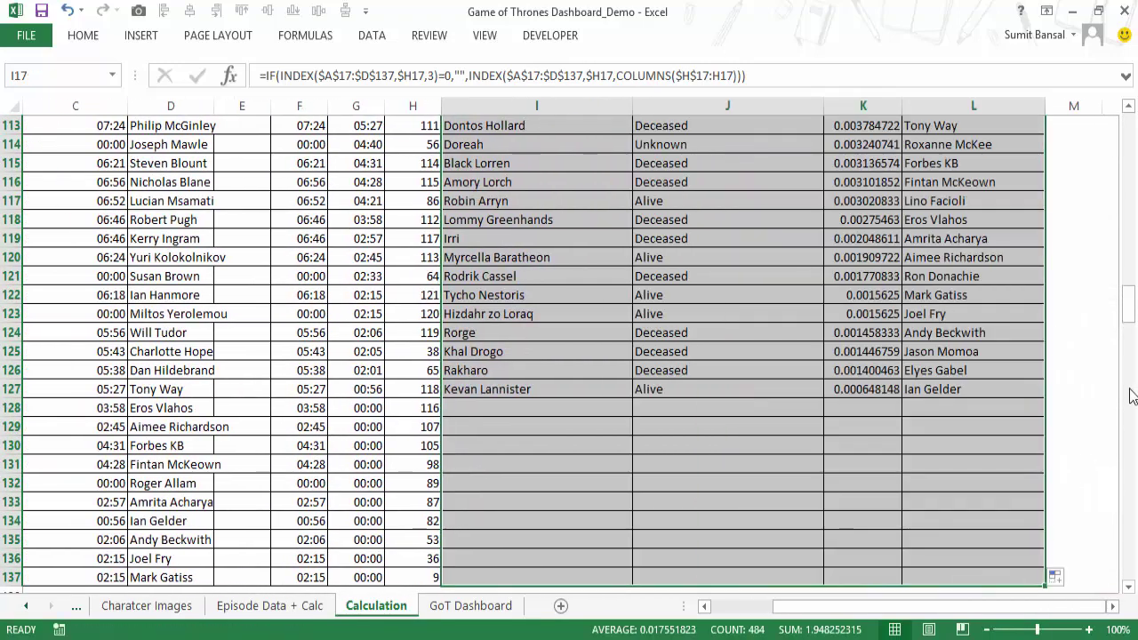
drag(1127, 307, 1127, 142)
Format K17:K137 with the custom [mm]:ss number format.
click(860, 240)
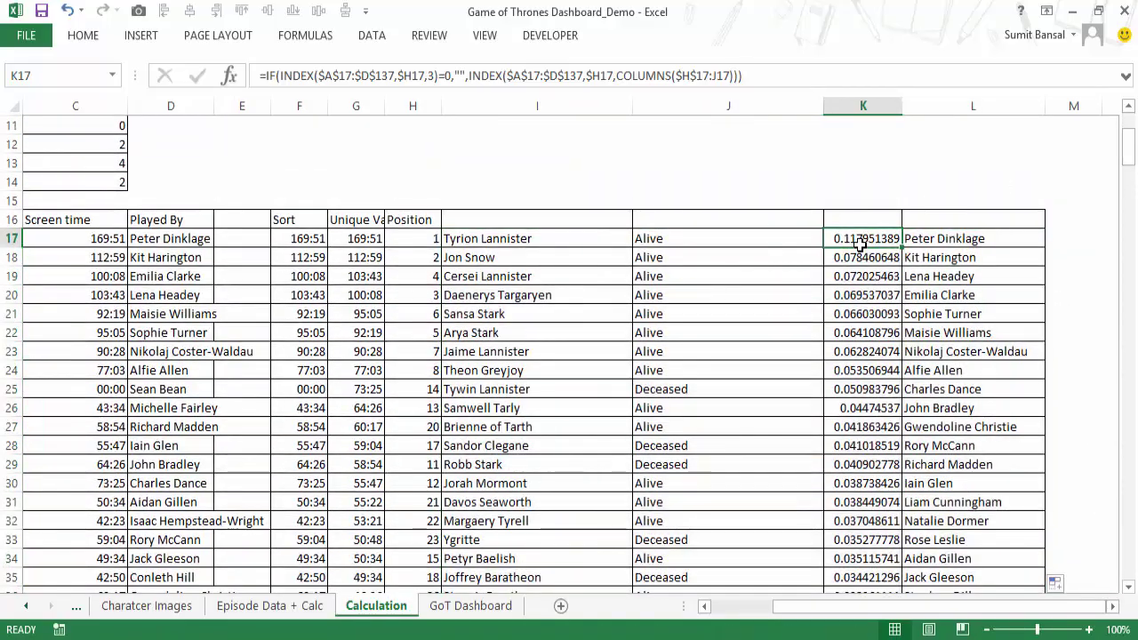
key(ctrl+shift+Down)
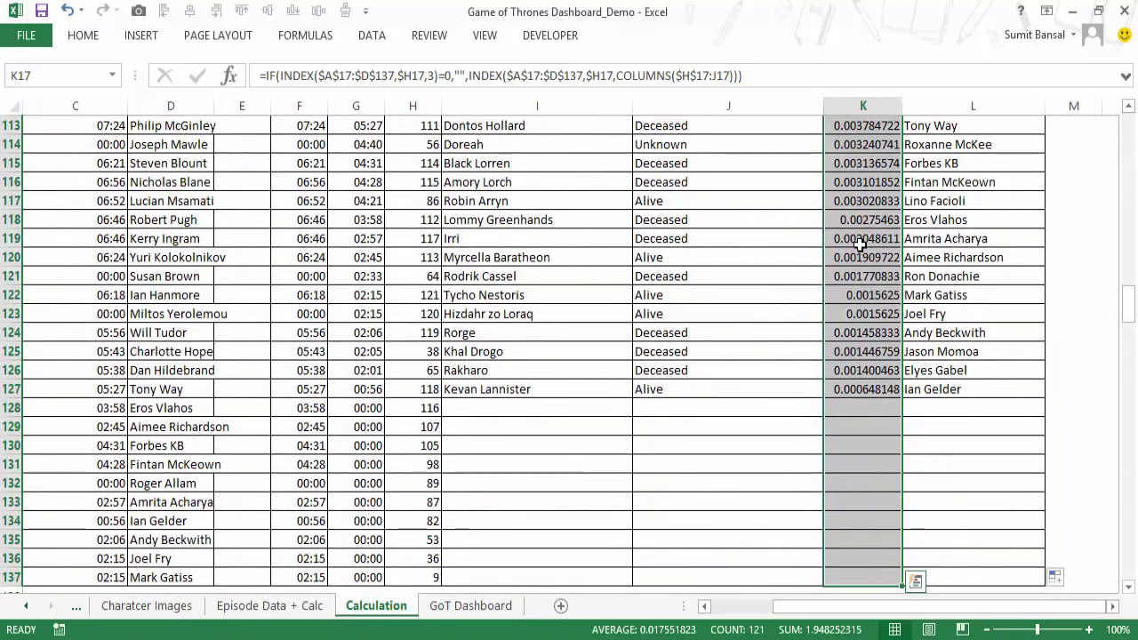
key(ctrl+BackSpace)
key(ctrl+1)
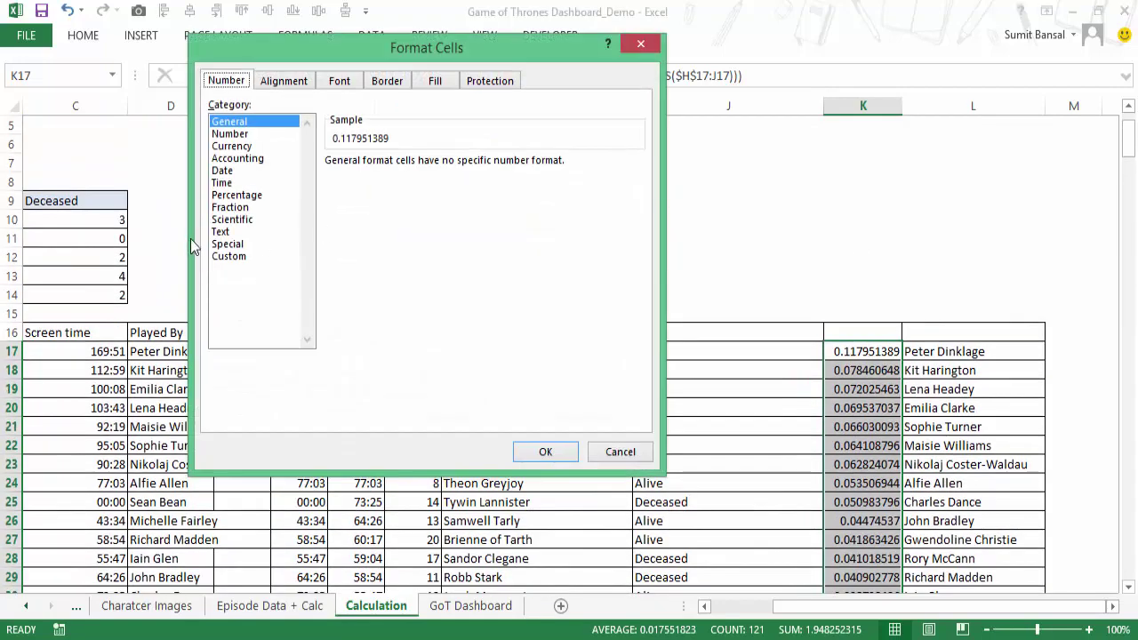
click(229, 256)
key(Tab)
key(BackSpace)
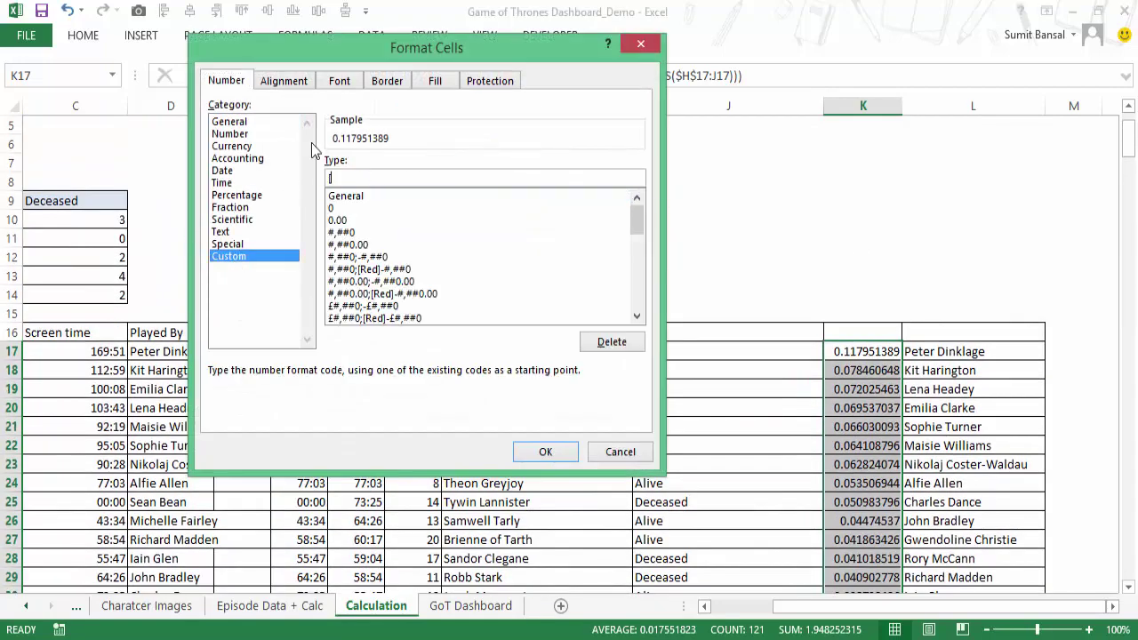
text([mm]:ss)
click(544, 452)
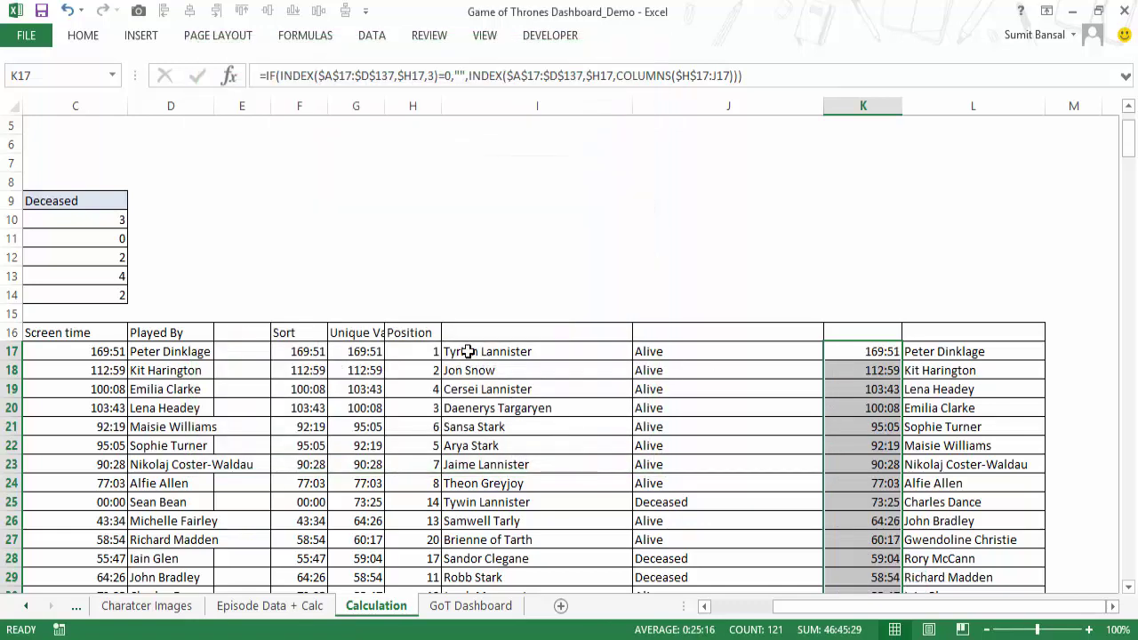
On the GoT Dashboard, uncheck Seasons 2, 3 and 4 and check Season 1.
drag(800, 607, 738, 608)
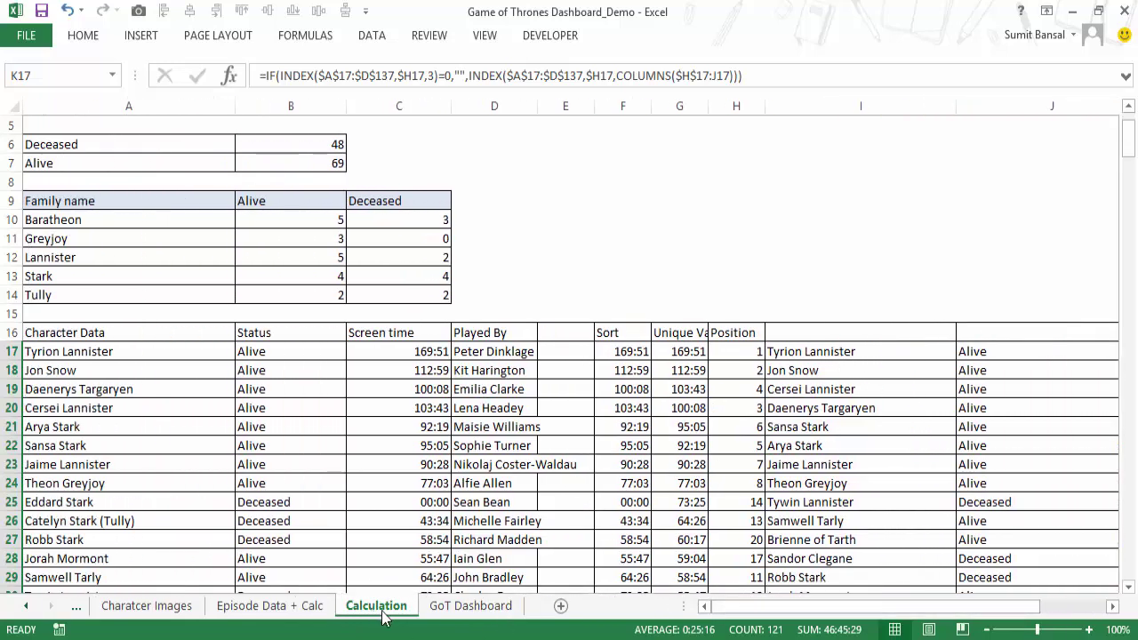
click(468, 606)
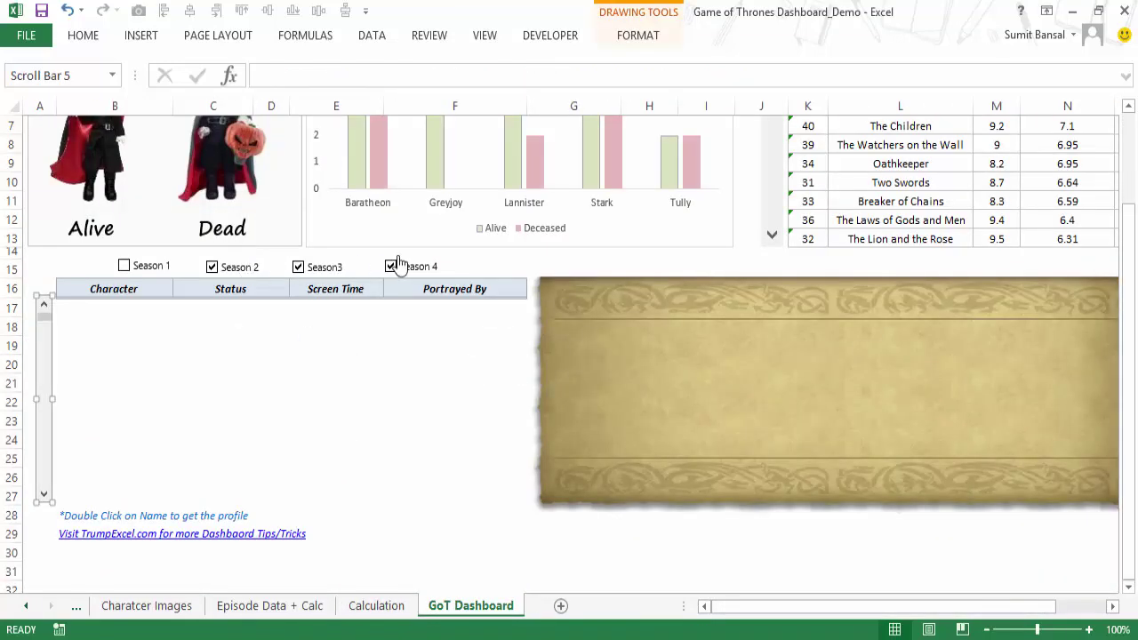
click(249, 270)
click(297, 271)
click(389, 269)
click(137, 268)
Review the re-sorted Calculation ranking and the lookup formula in I20.
click(376, 605)
scroll(533, 409, up, 2)
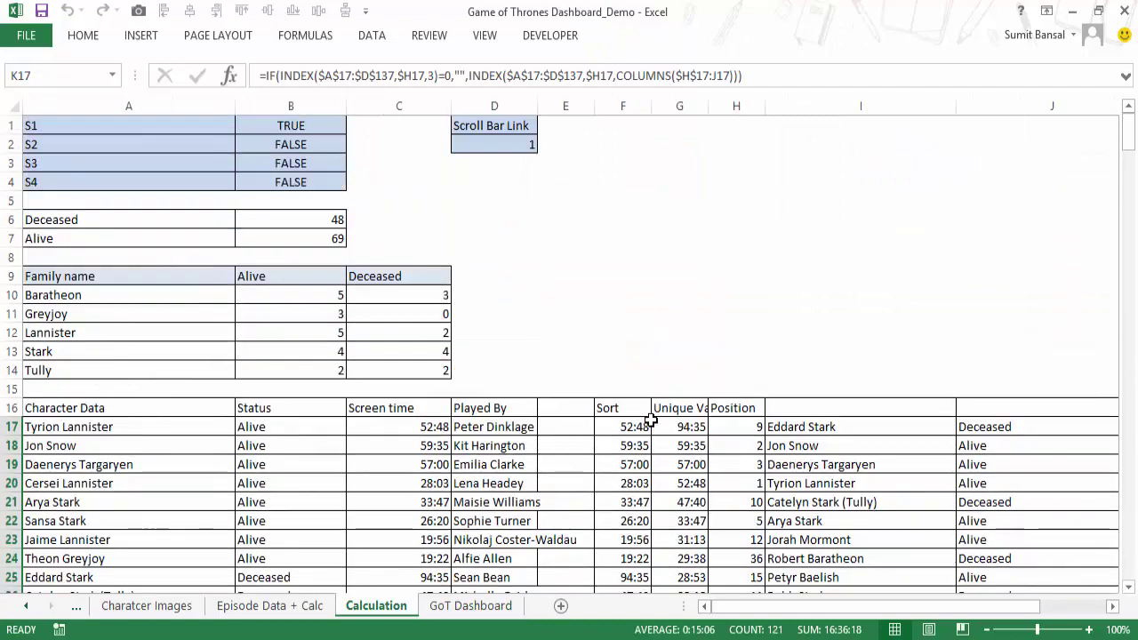
scroll(652, 421, down, 2)
drag(891, 613, 925, 612)
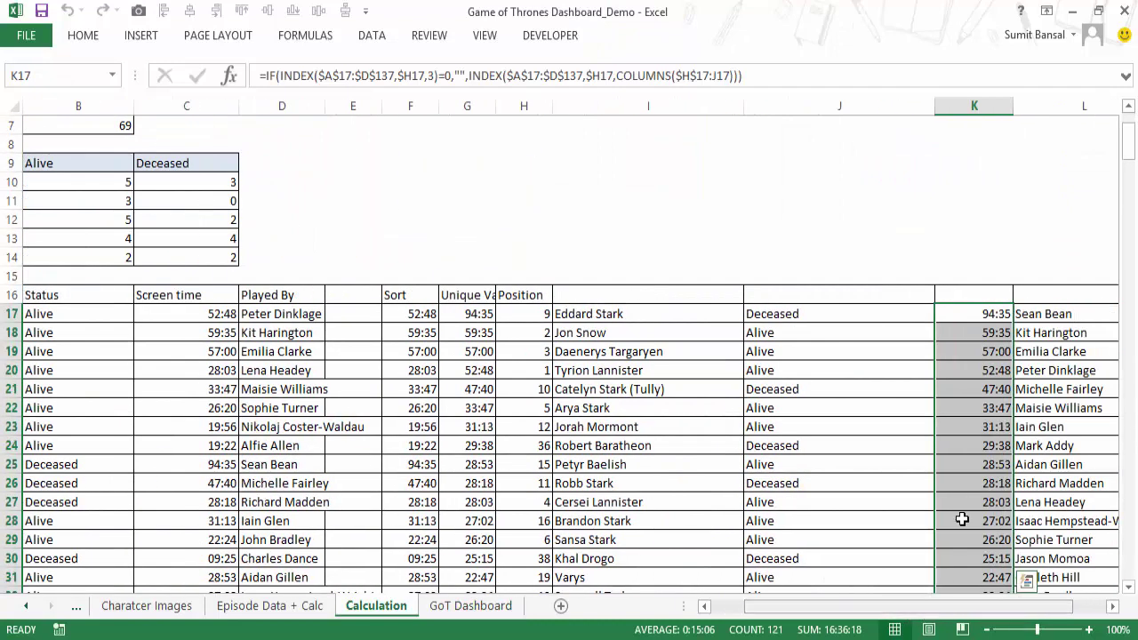
click(603, 371)
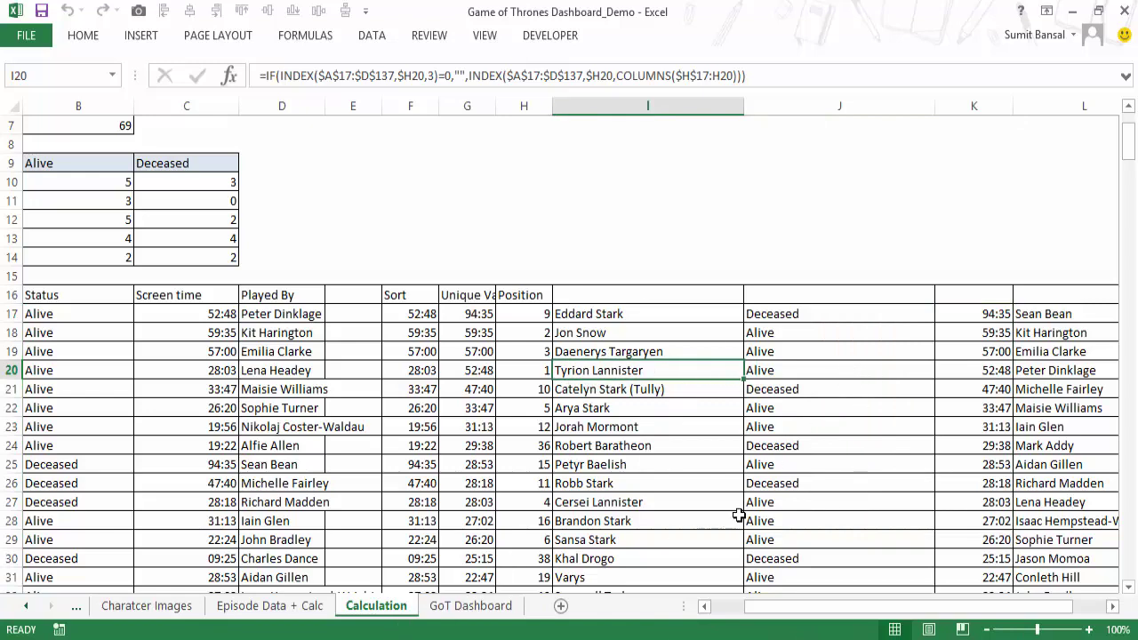
click(497, 607)
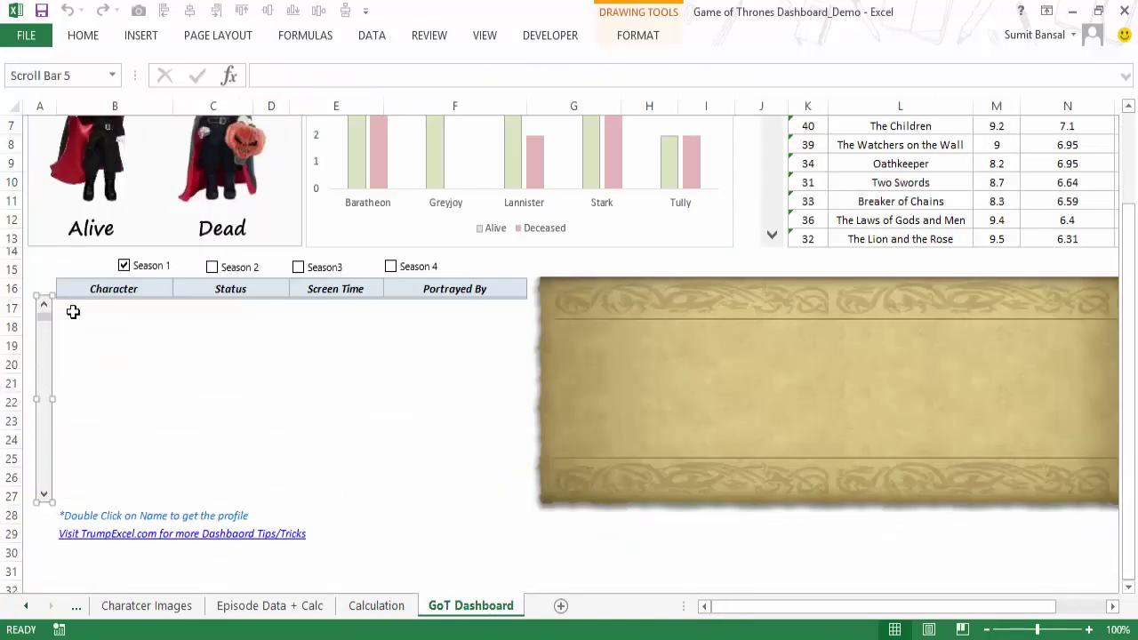
In dashboard B17, start =INDEX(Calculation!$I$17:$L$137, with the absolute ranking range.
click(73, 311)
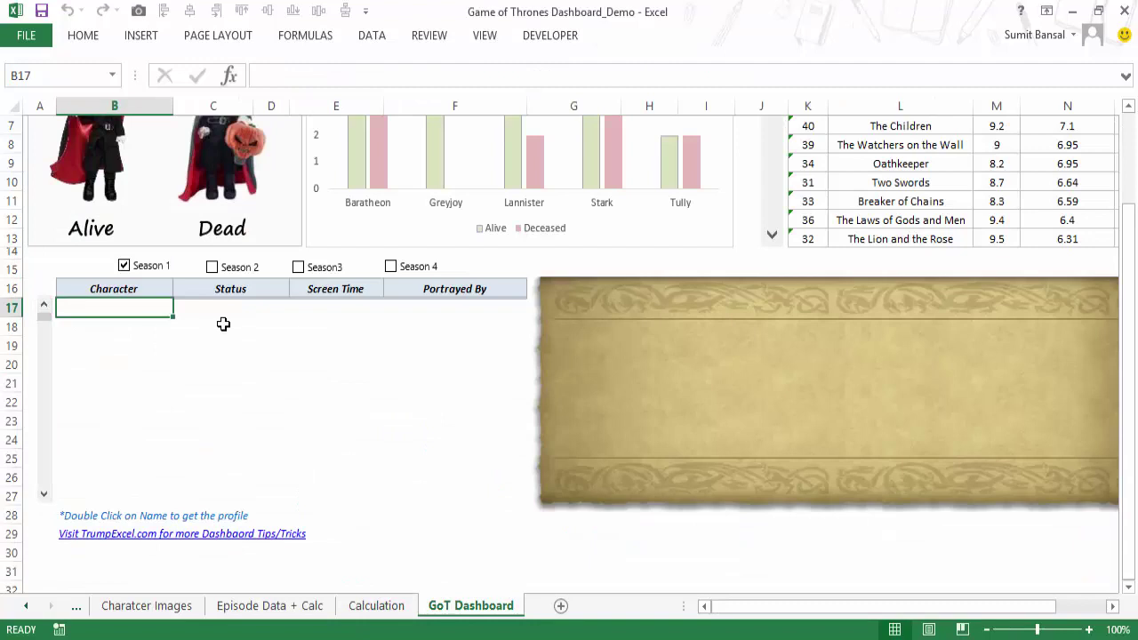
text(=)
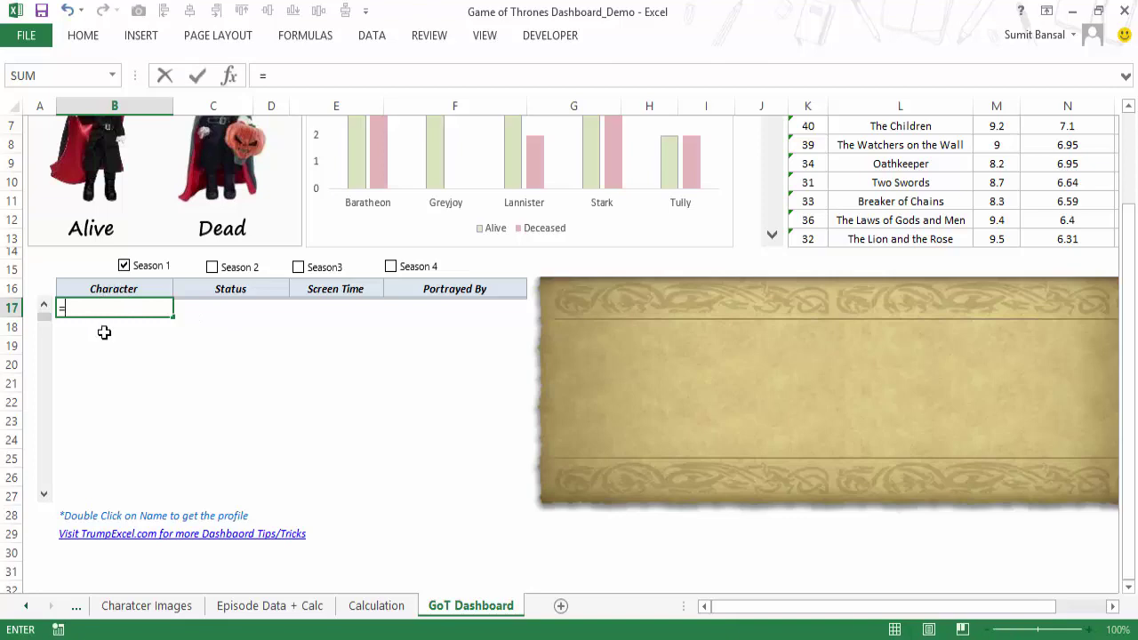
click(369, 606)
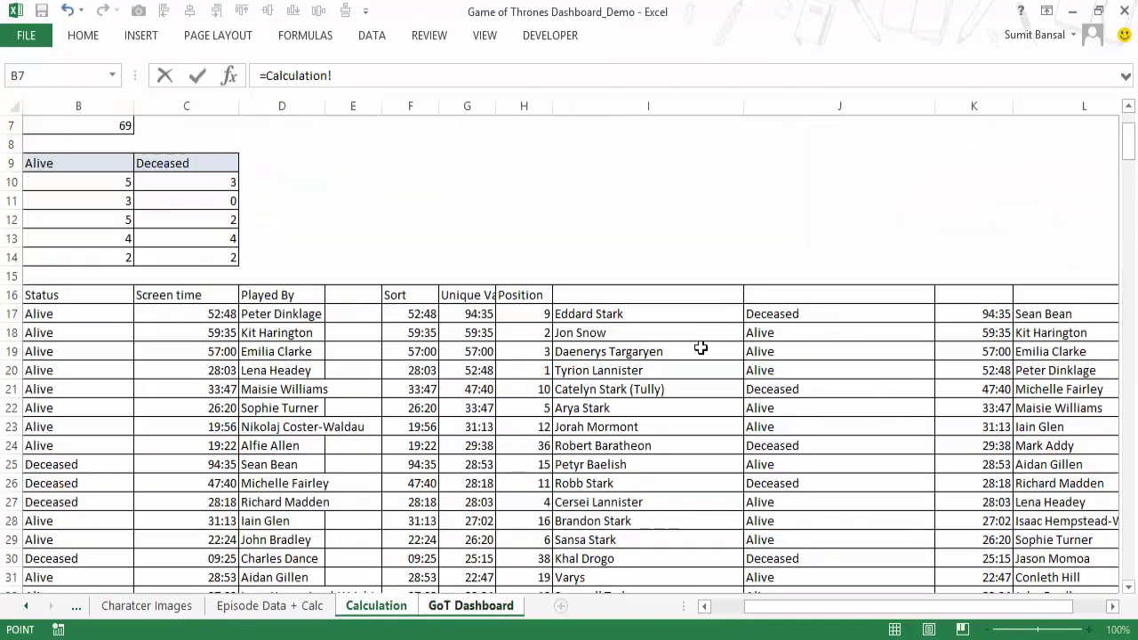
click(452, 606)
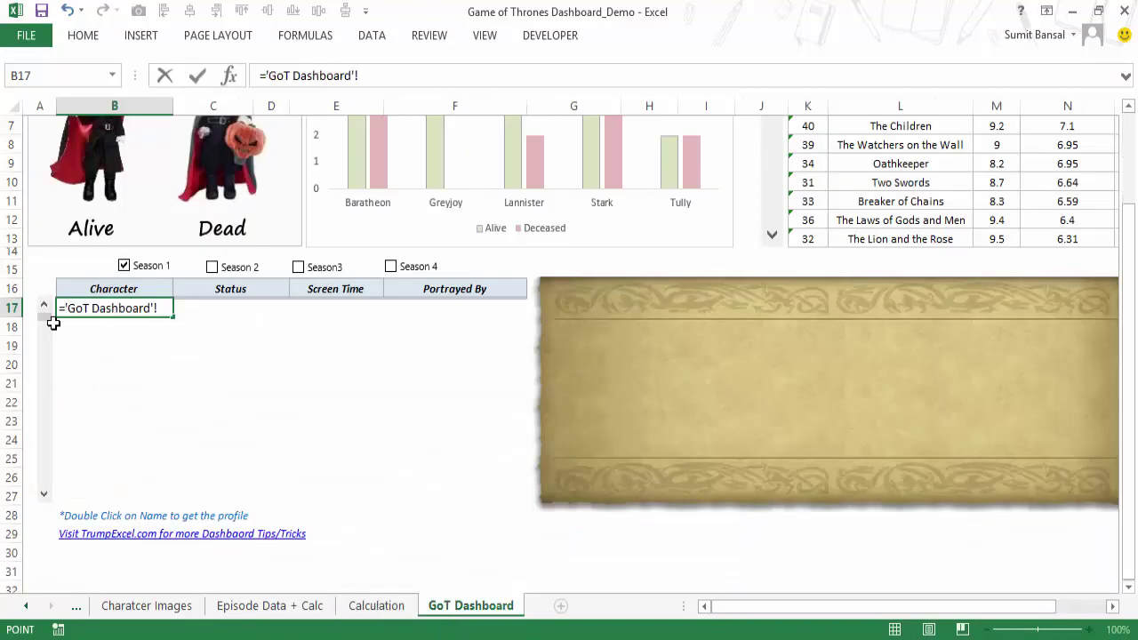
key(Escape)
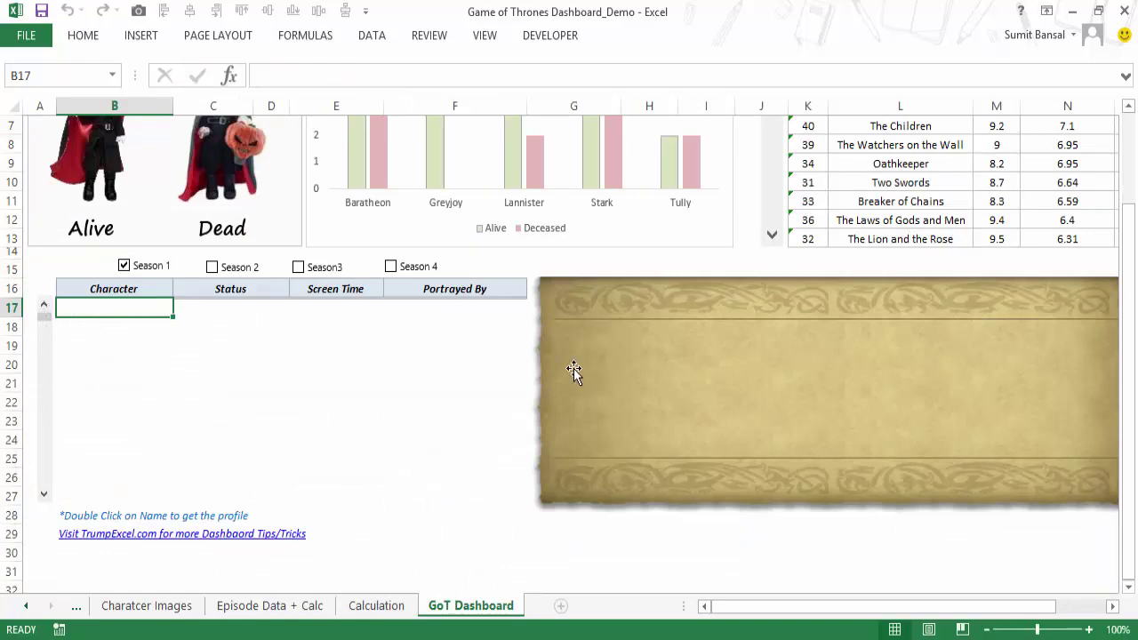
text(=INDEX()
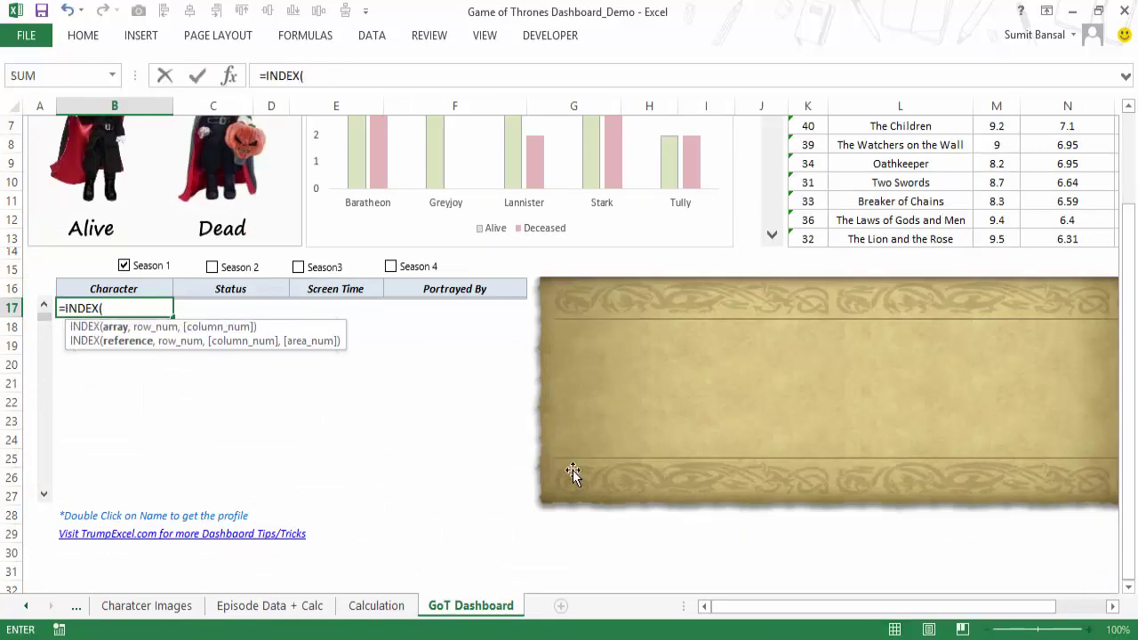
click(376, 605)
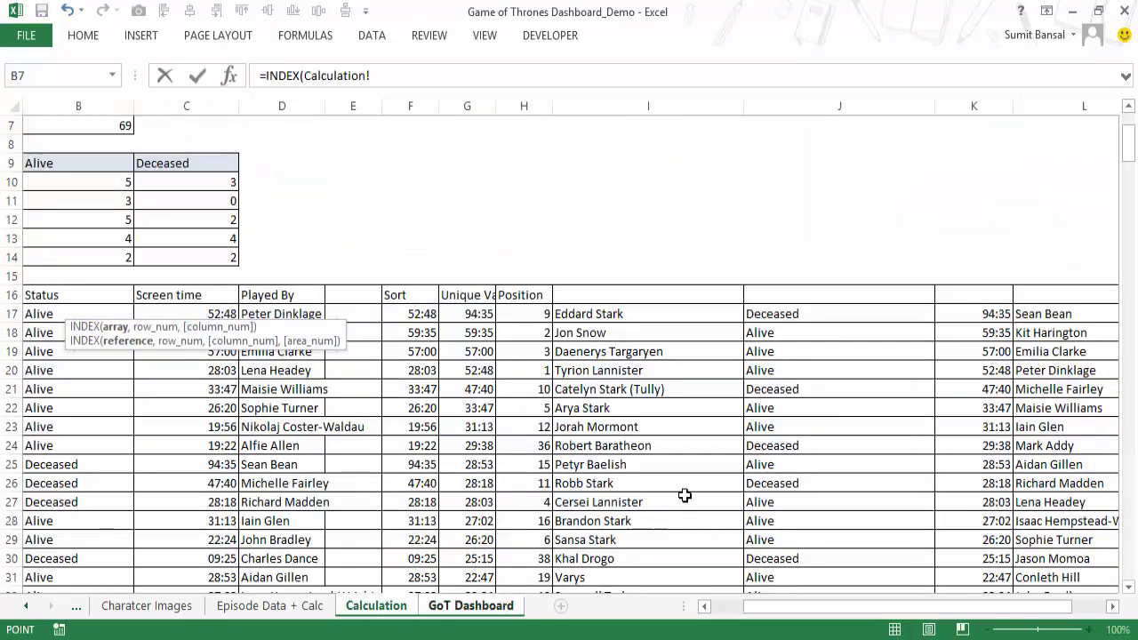
click(578, 316)
key(ctrl+shift+Down)
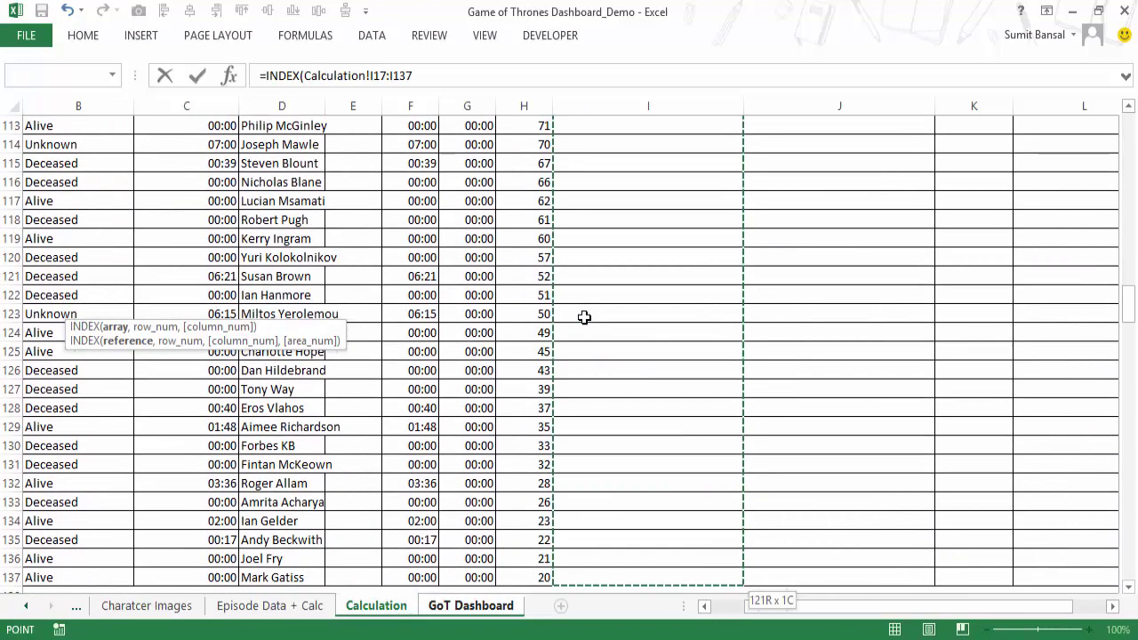
key(shift+Right)
key(shift+Right)
key(shift+Right)
key(F4)
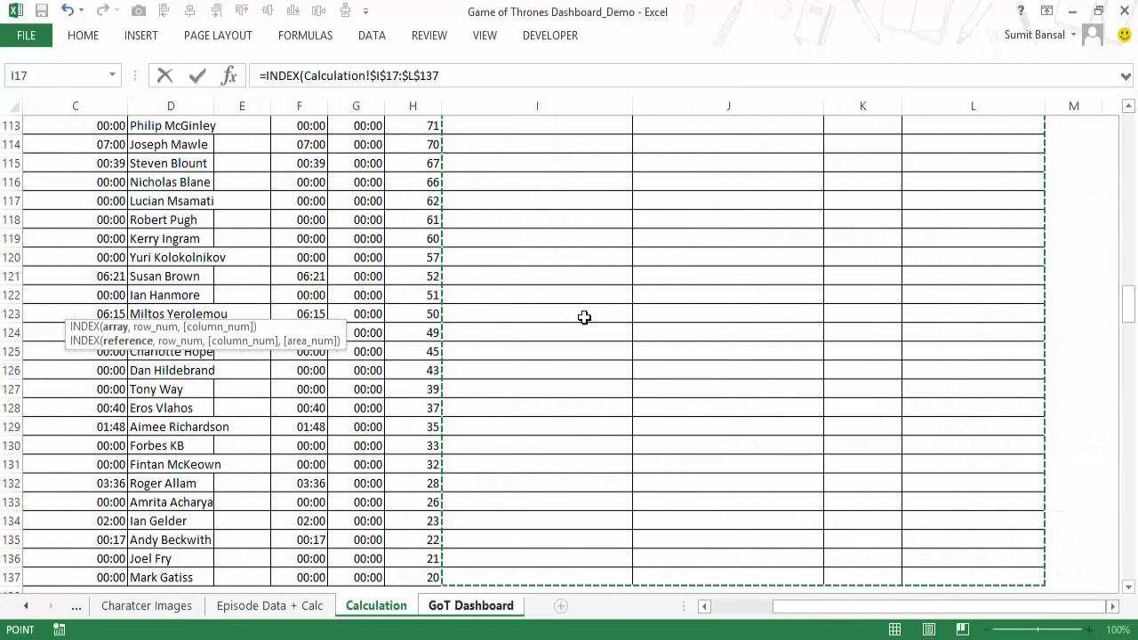
text(,)
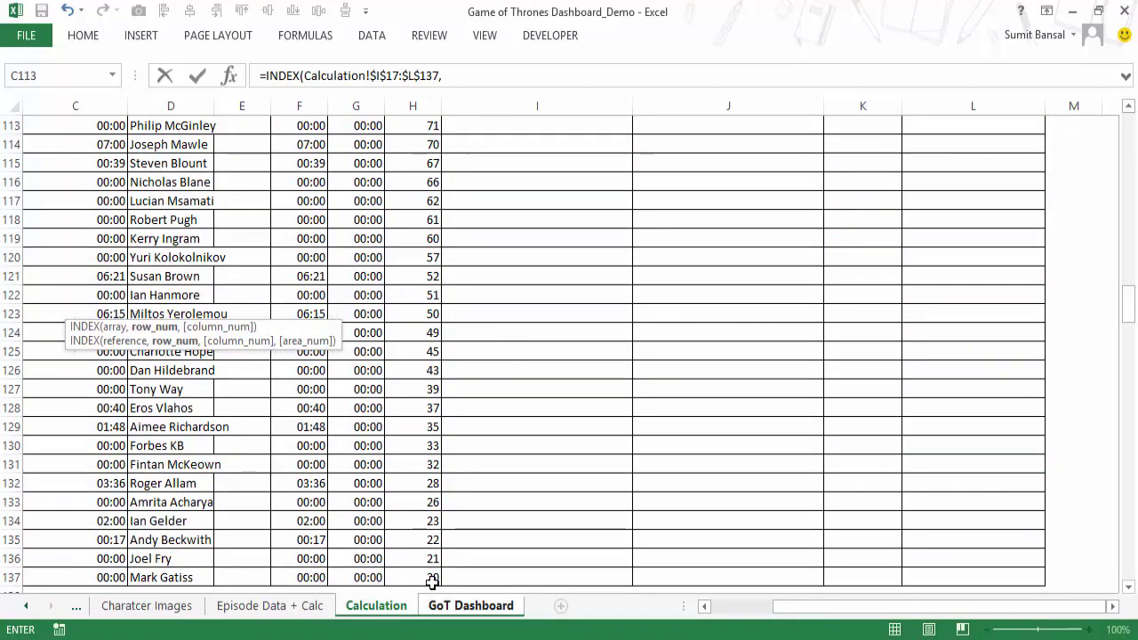
Add ROWS('GoT Dashboard'!$A$17:A17) as the running row counter.
click(459, 606)
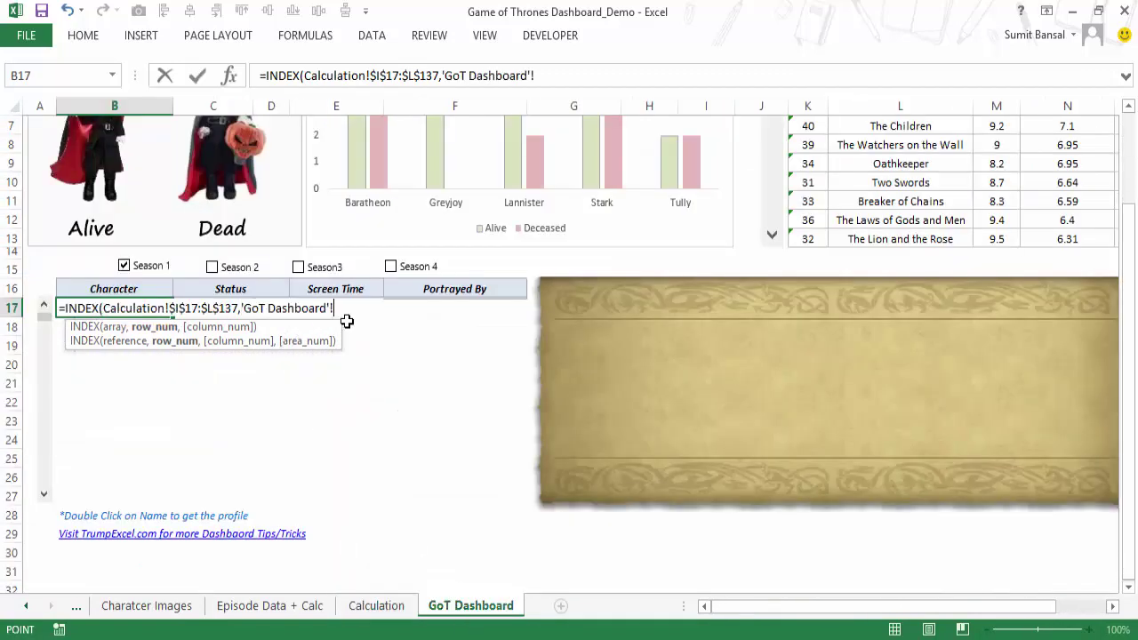
key(BackSpace)
key(BackSpace)
key(BackSpace)
key(BackSpace)
key(BackSpace)
key(BackSpace)
key(BackSpace)
key(BackSpace)
key(BackSpace)
key(BackSpace)
key(BackSpace)
key(BackSpace)
key(BackSpace)
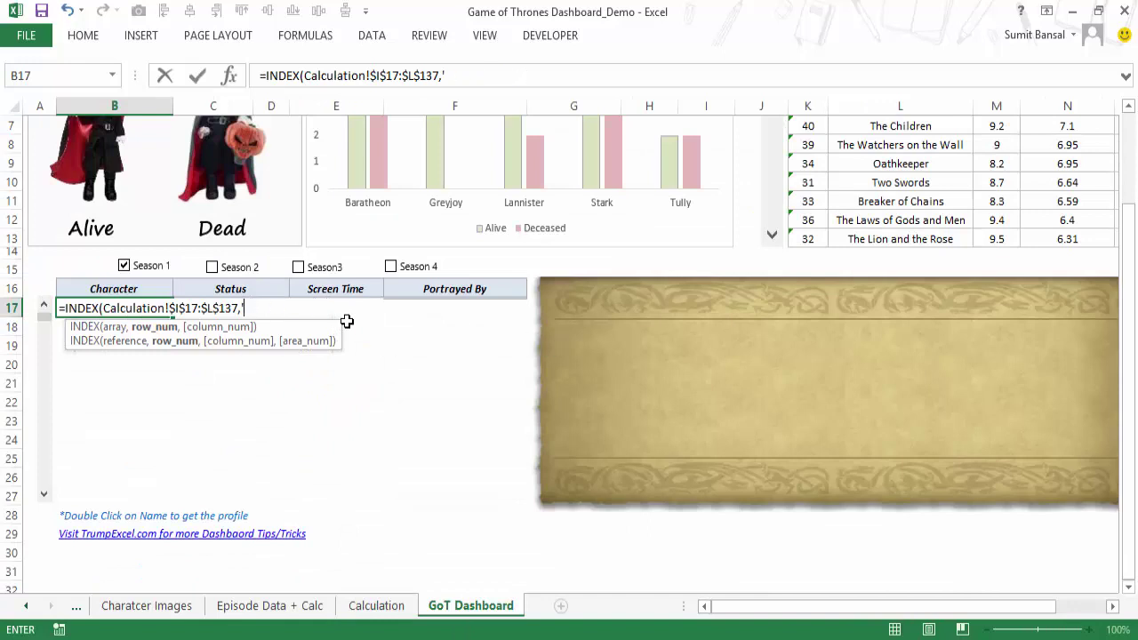
text(rows()
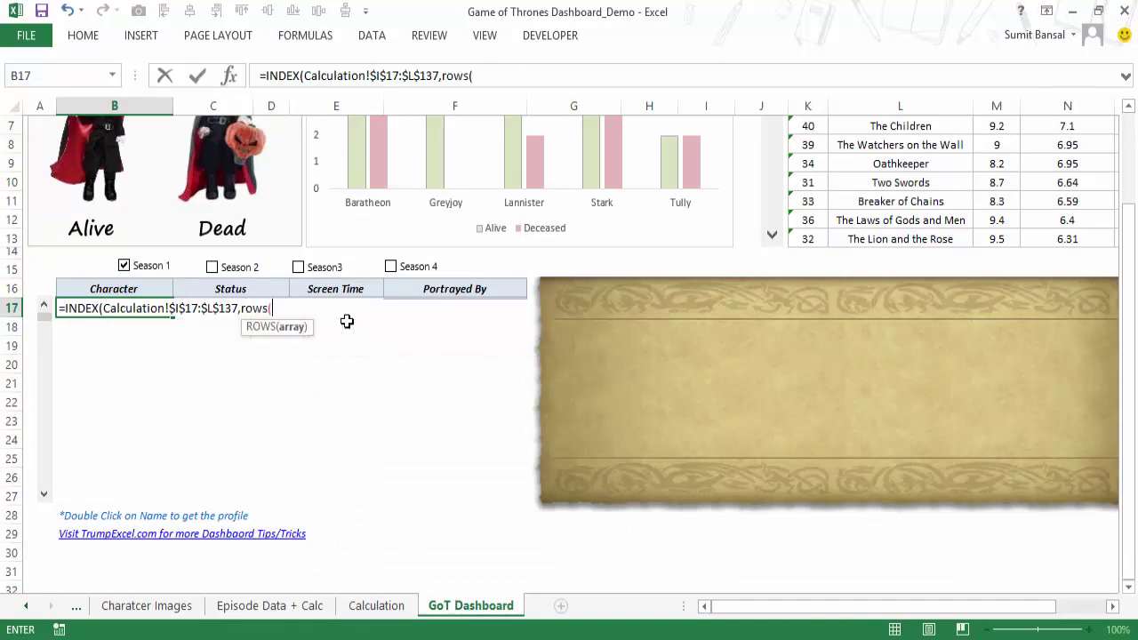
key(Left)
key(F8)
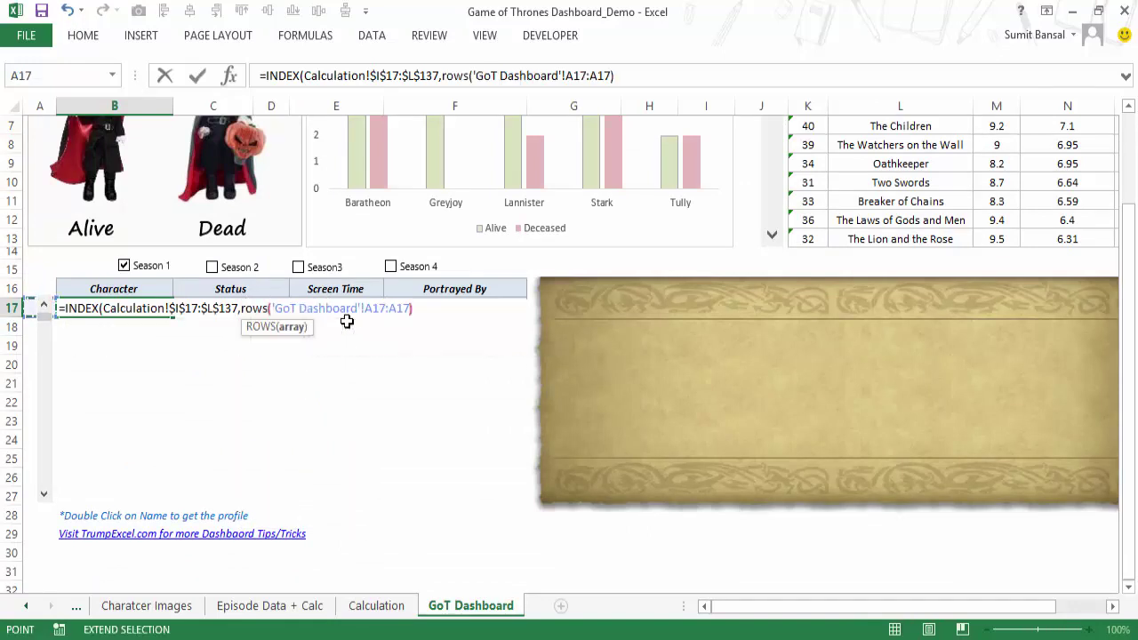
double_click(376, 308)
key(F4)
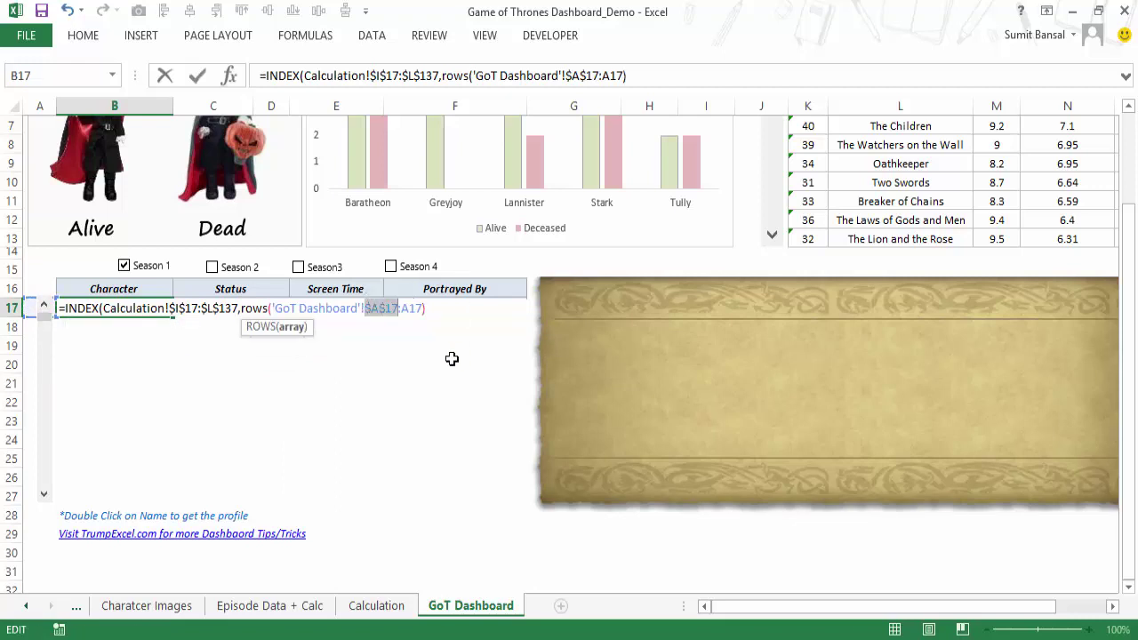
click(436, 309)
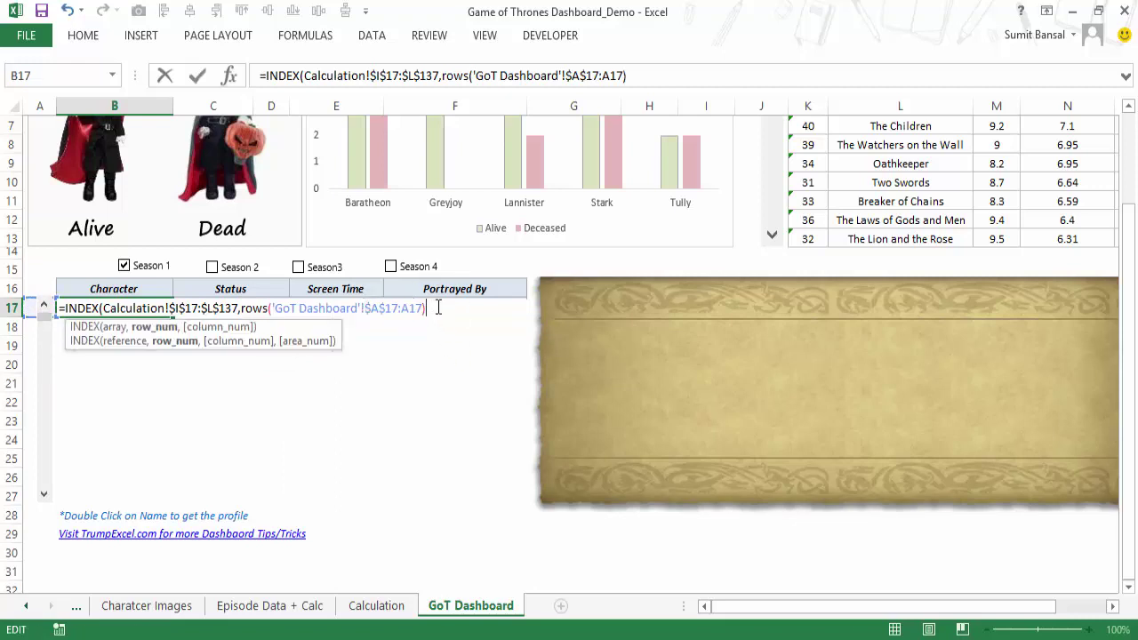
Add the scroll offset Calculation!$D$2-1 and column 1, then commit the formula.
click(356, 612)
drag(1128, 360, 1128, 133)
click(192, 146)
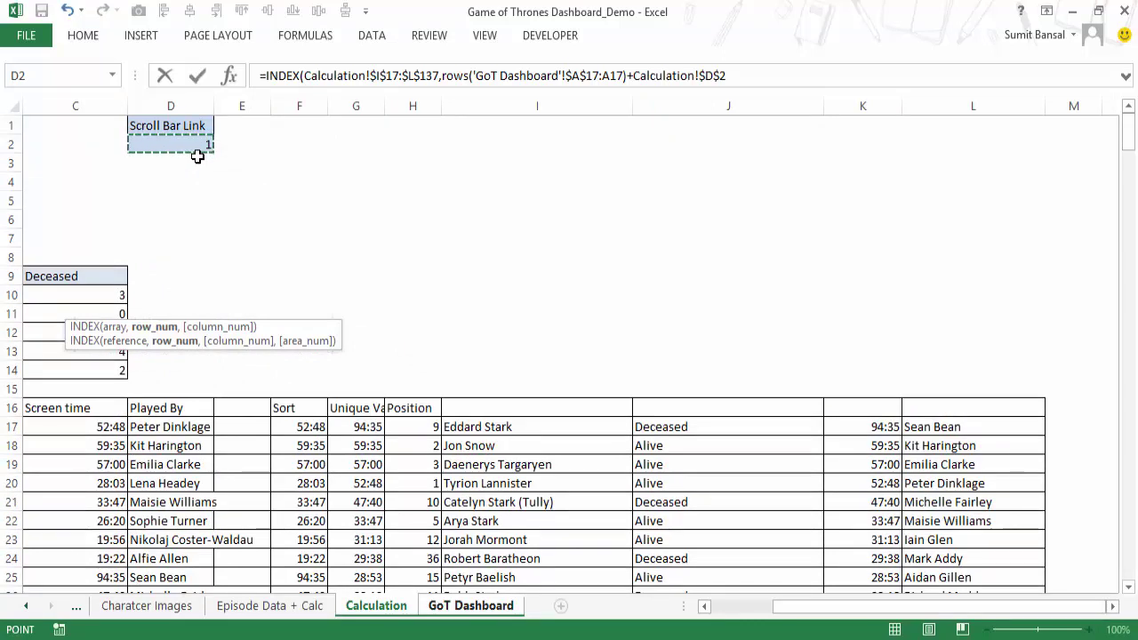
text(-1)
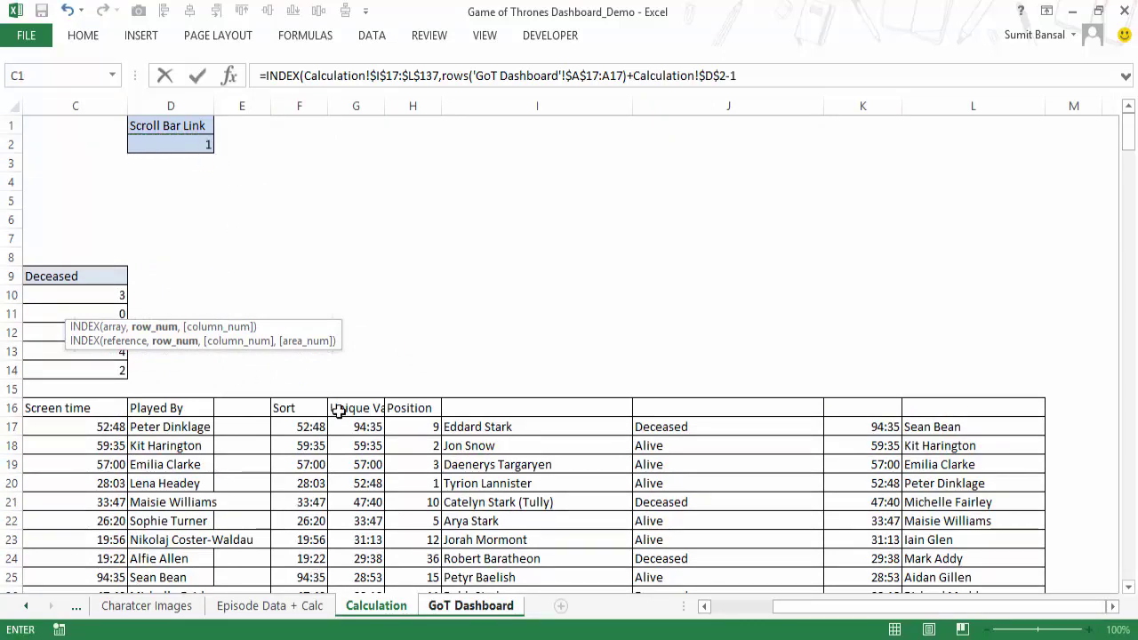
click(747, 75)
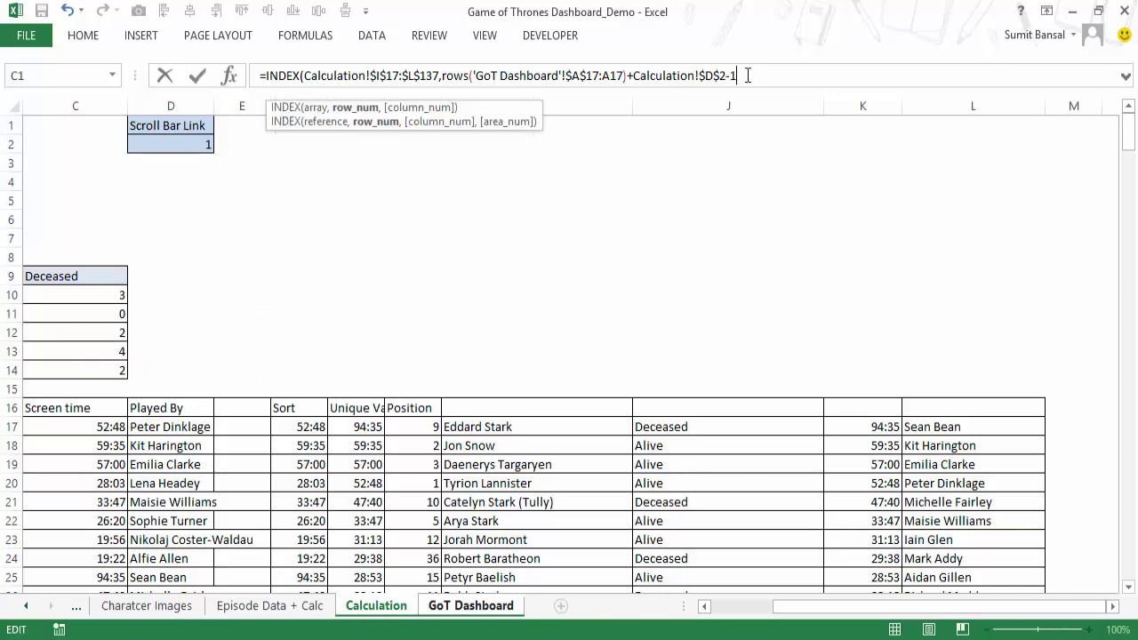
text(,1)
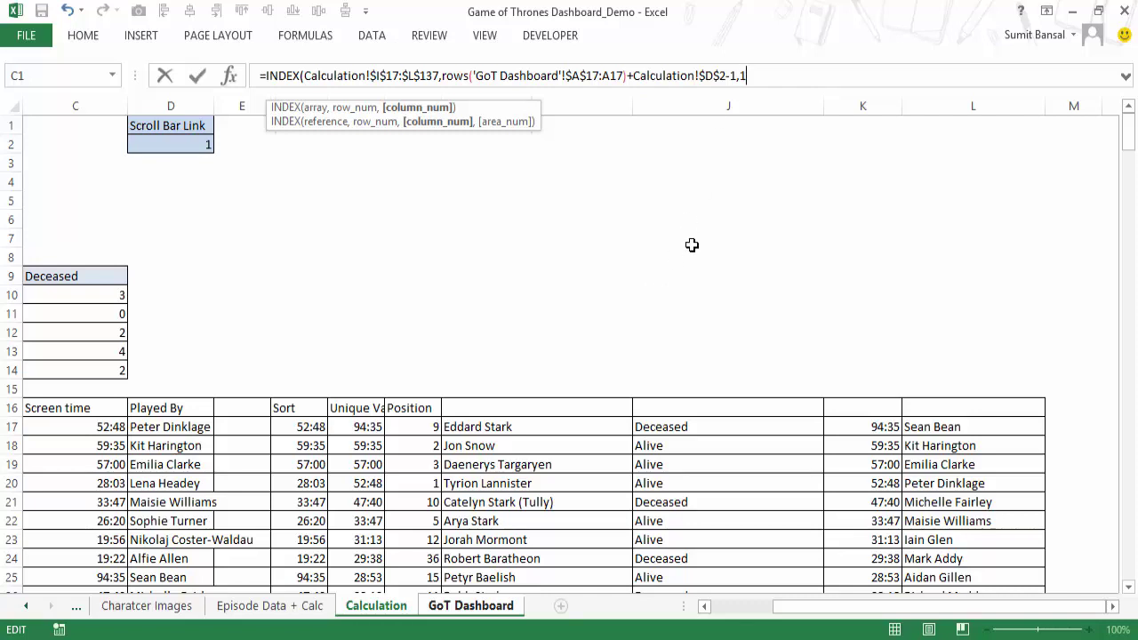
key(Return)
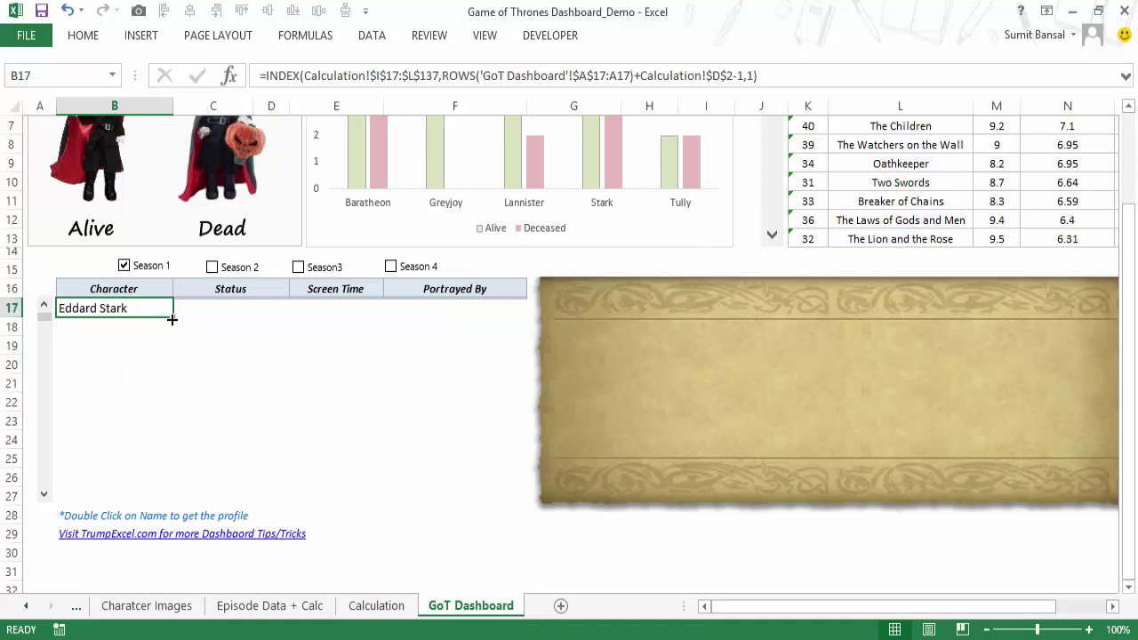
Fill the Character formula down and test the list by toggling Seasons 1 and 2.
drag(173, 318, 159, 501)
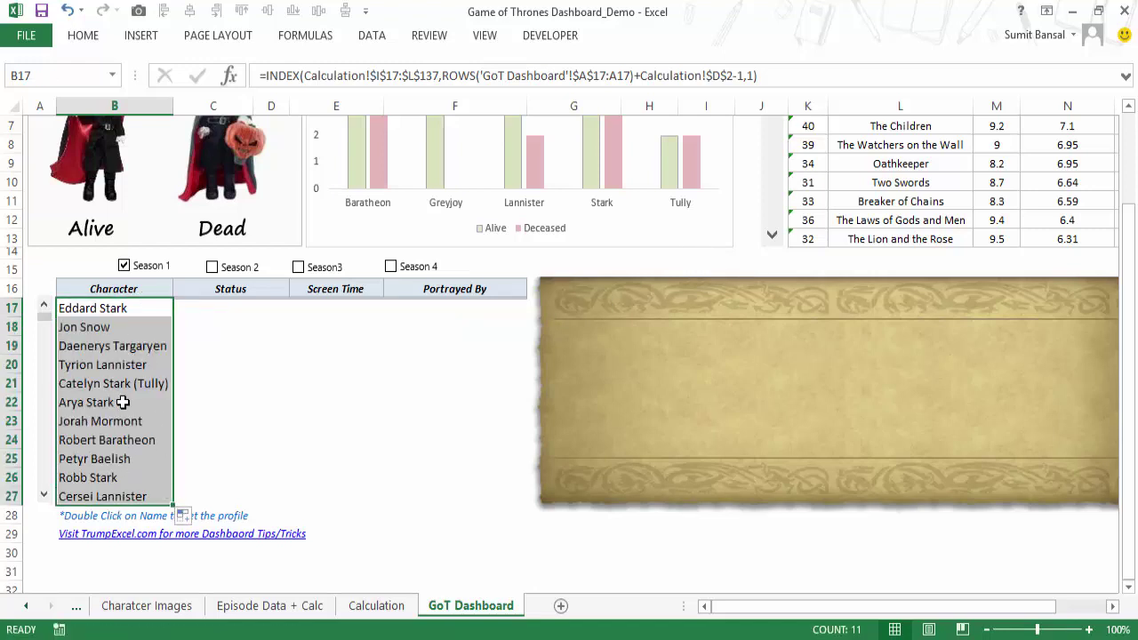
click(237, 269)
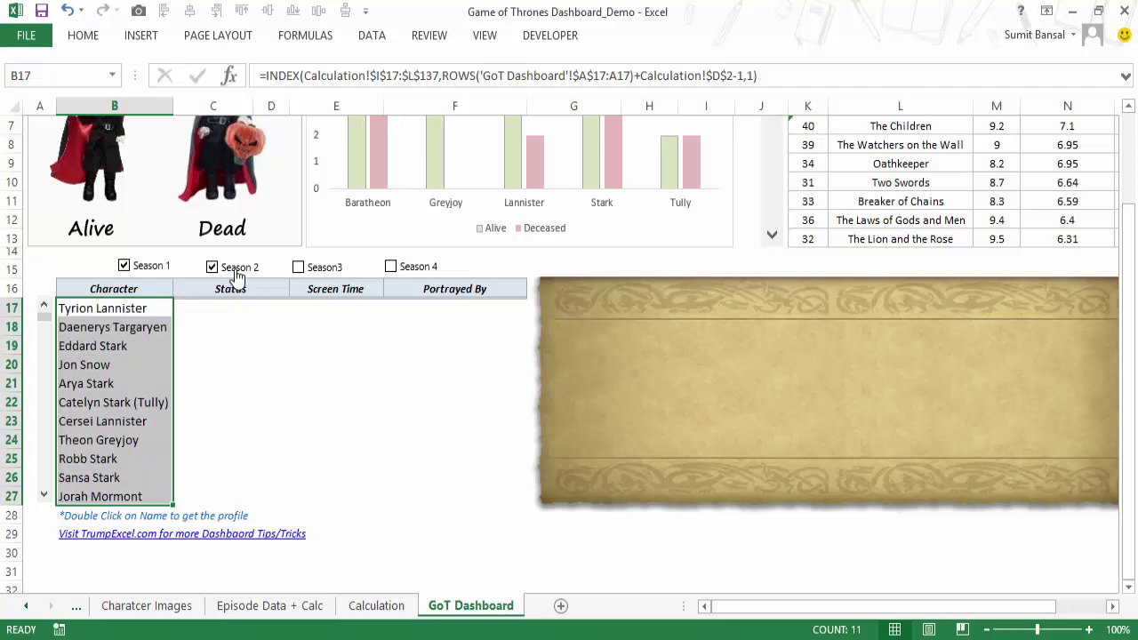
click(143, 272)
click(152, 275)
Enter the INDEX formula with column 2 in C17 for Status and fill it down.
click(155, 307)
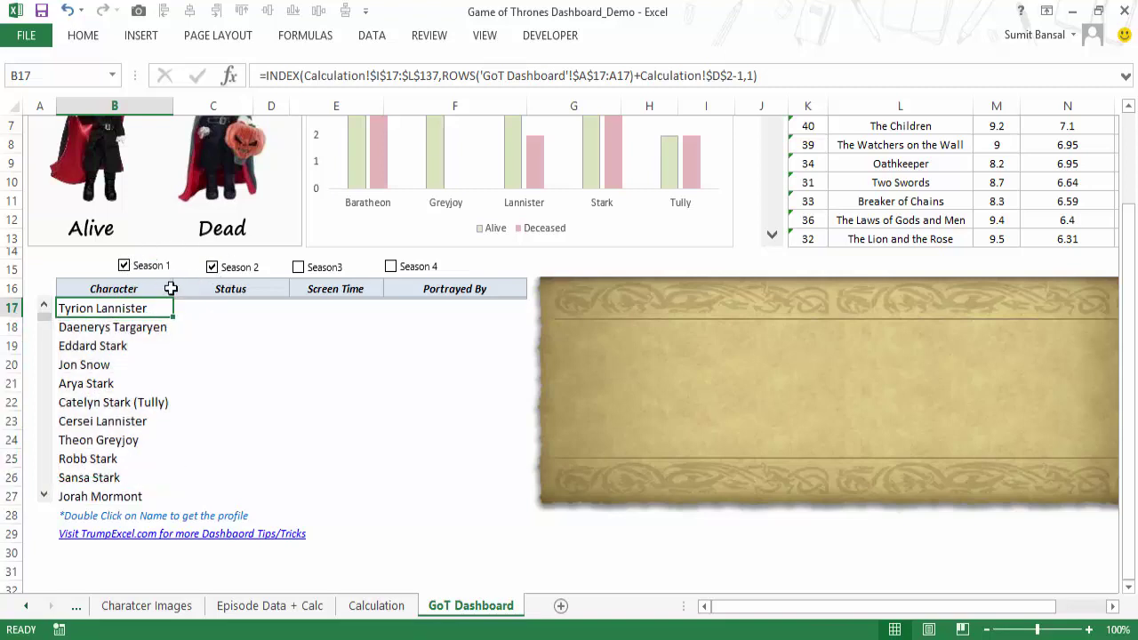
key(F2)
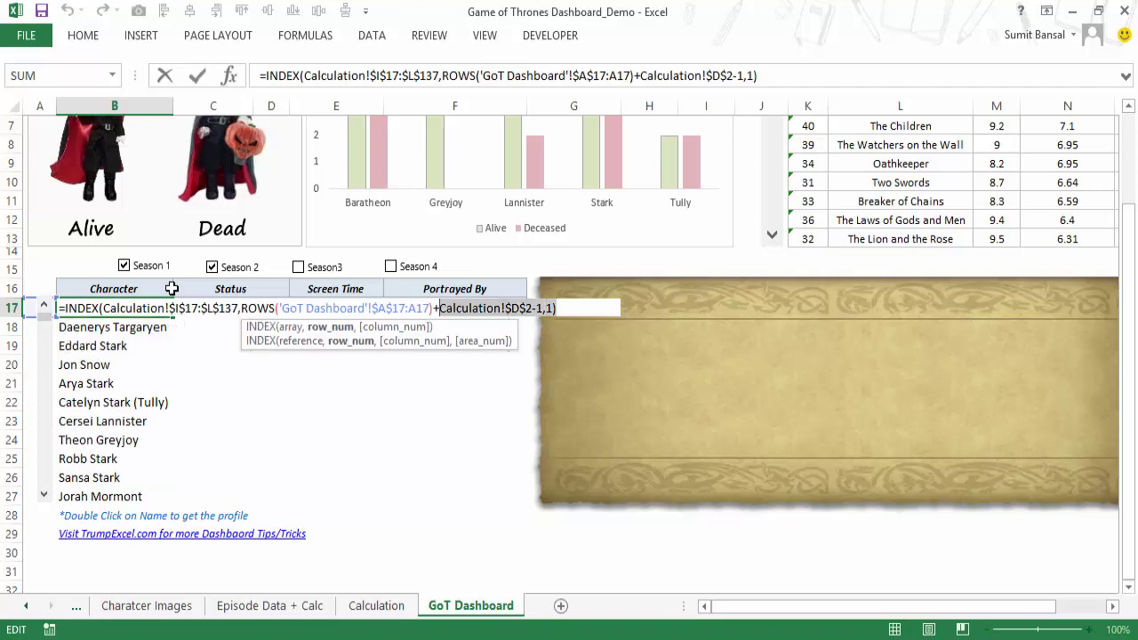
key(Tab)
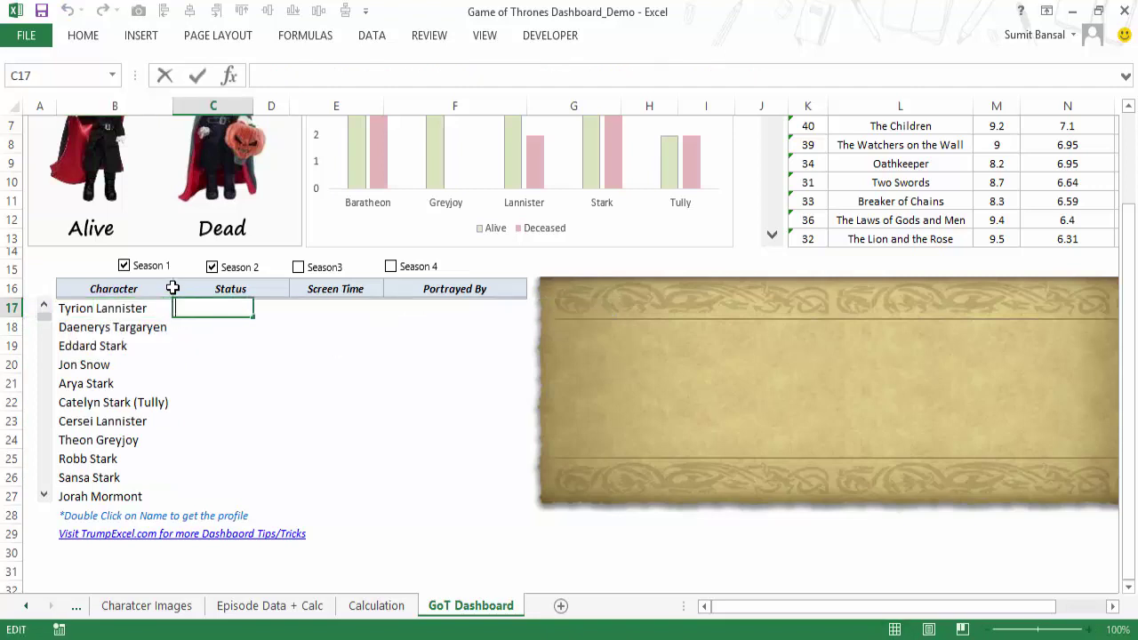
key(ctrl+v)
key(Left)
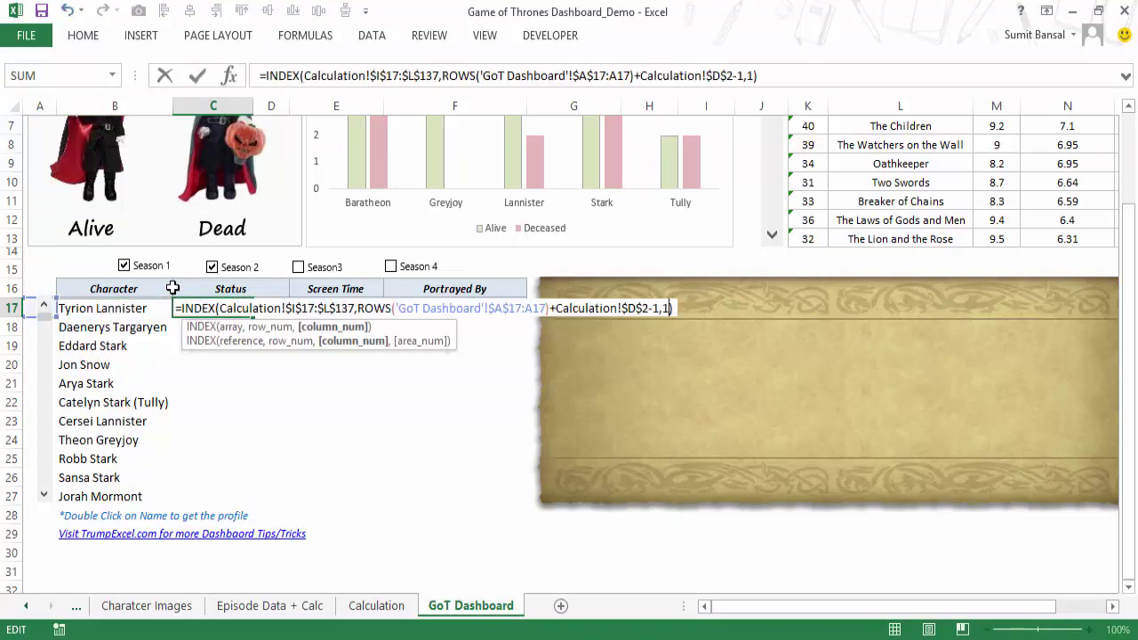
key(BackSpace)
text(2)
key(Return)
key(Up)
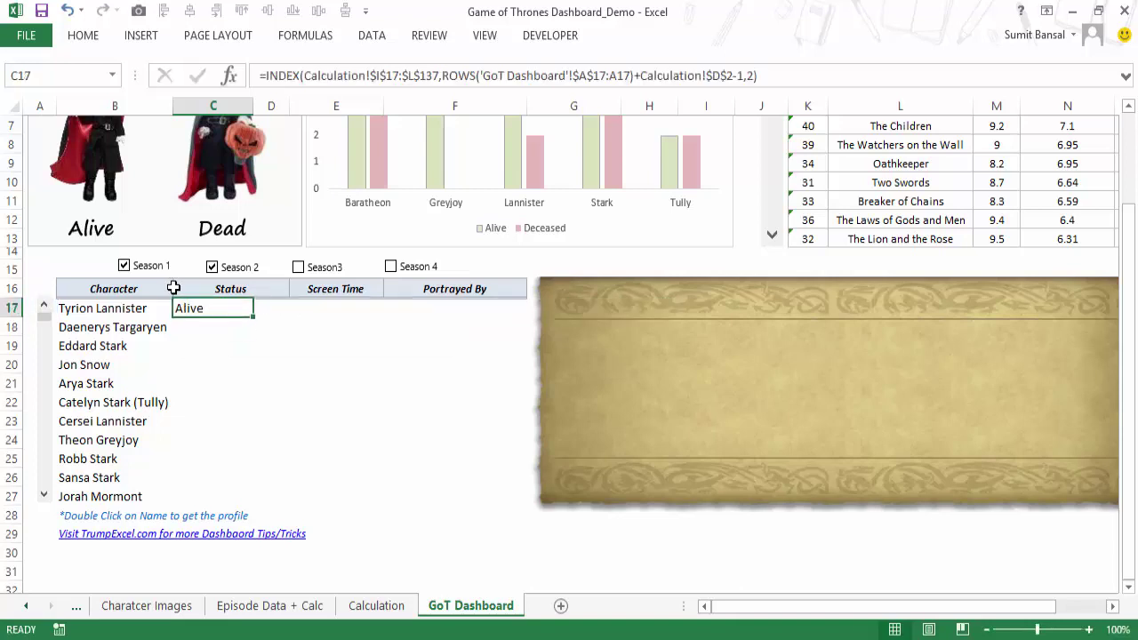
double_click(253, 317)
Paste the INDEX lookup formula into E17 for Screen Time.
click(273, 308)
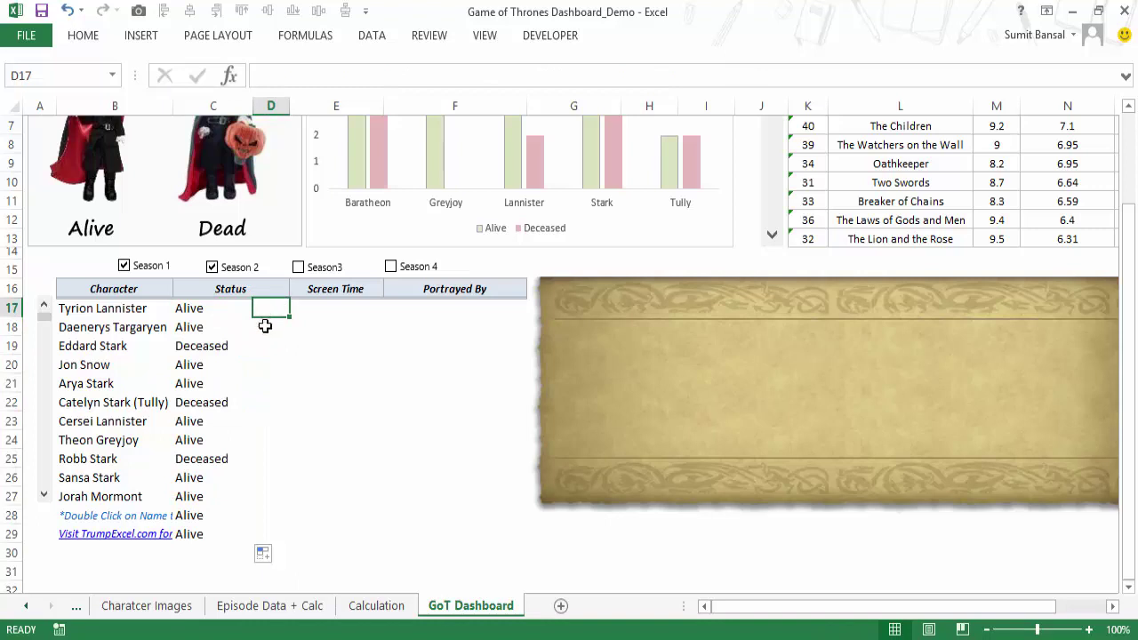
drag(267, 311, 274, 533)
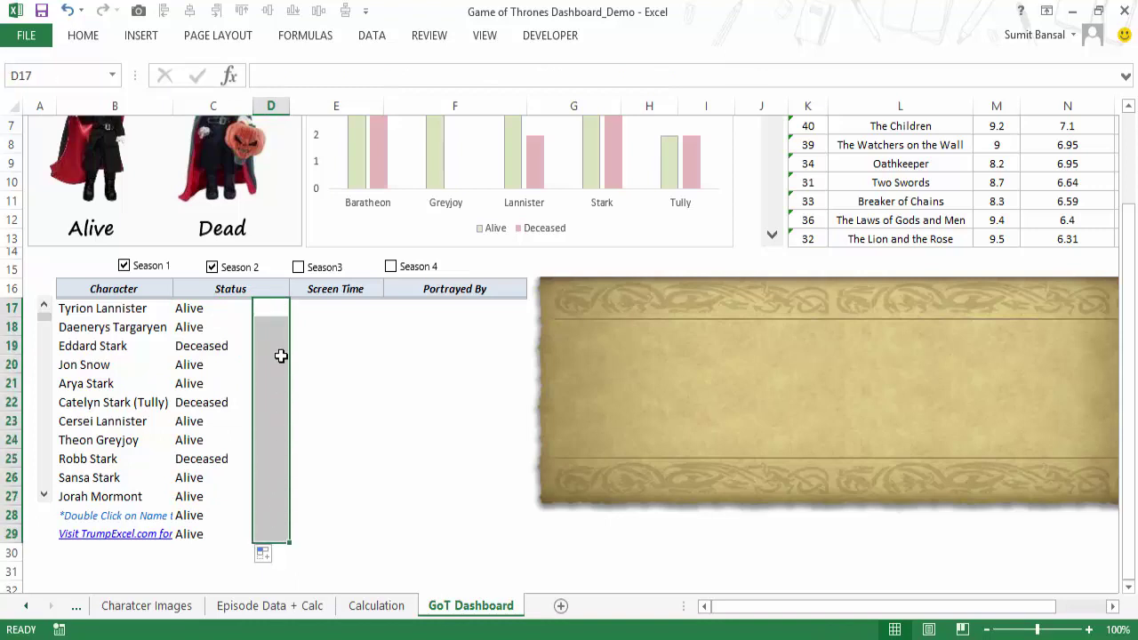
click(307, 312)
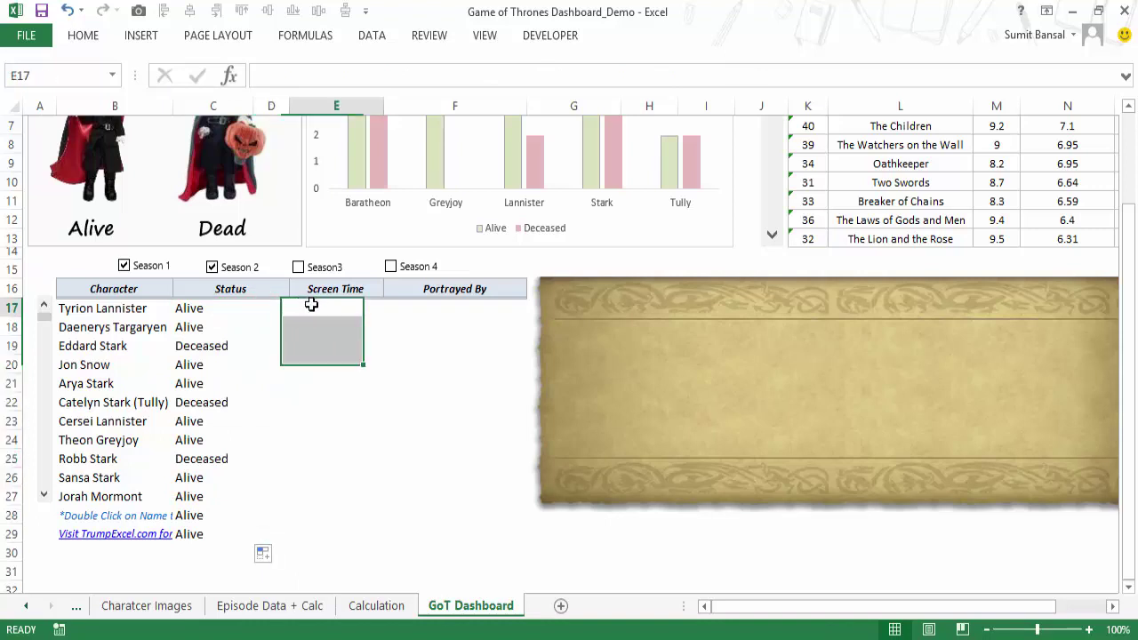
double_click(309, 309)
key(ctrl+v)
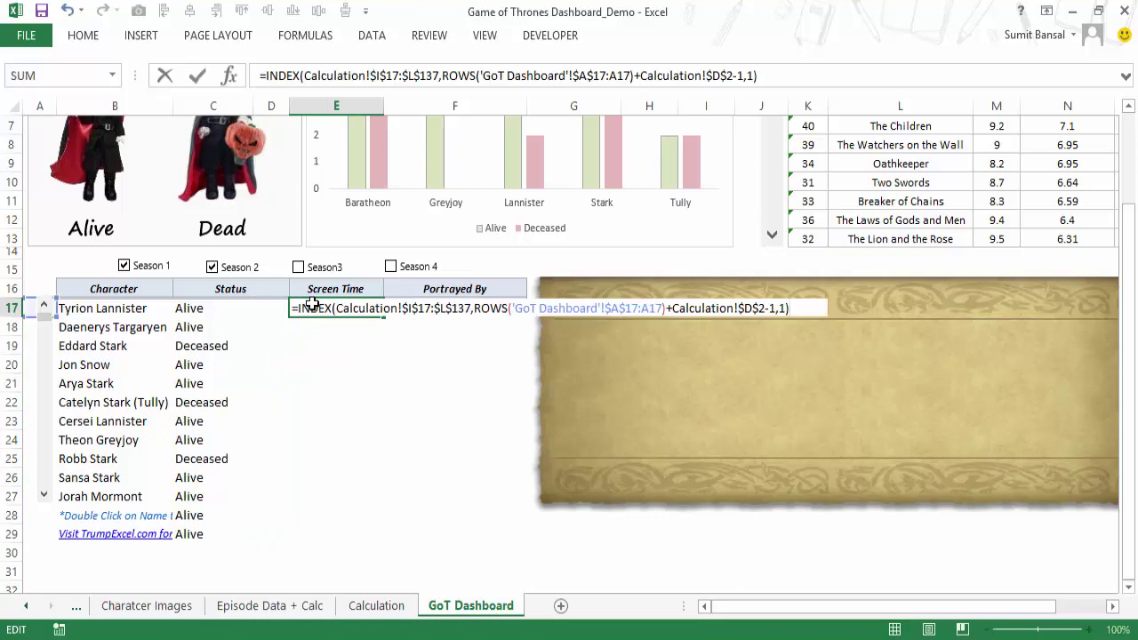
key(Tab)
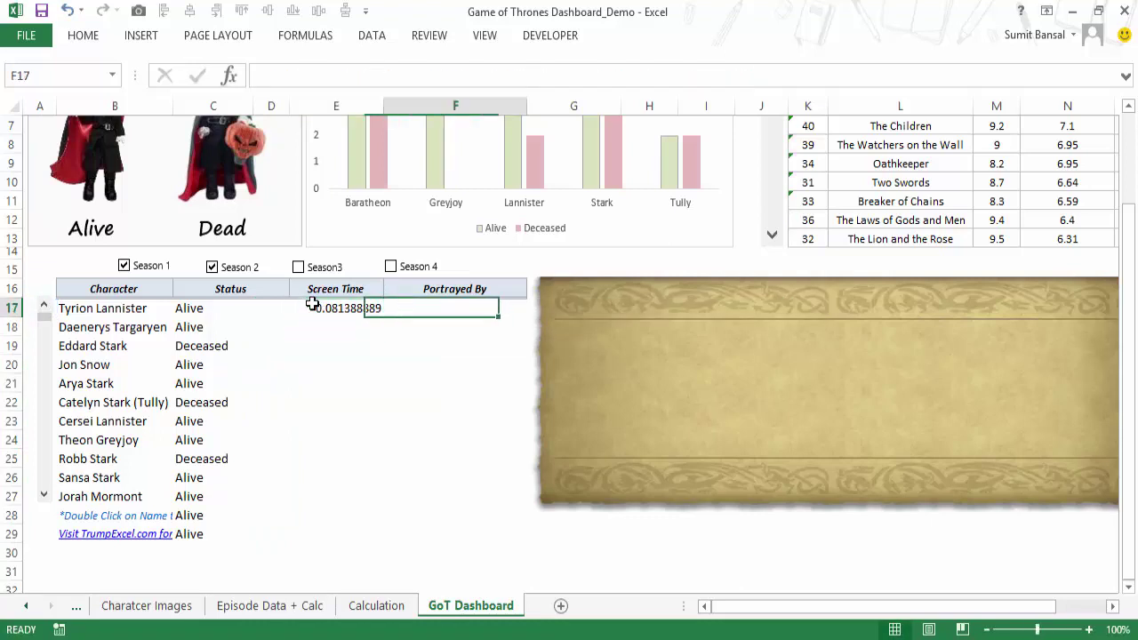
Enter the INDEX formula with column 4 in F17 to show the actor name.
key(F2)
text(=INDEX(Calculation!$I$17:$L$137,ROWS('GoT Dashboard'!$A$17:A17)+Calculation!$D$2-1,1))
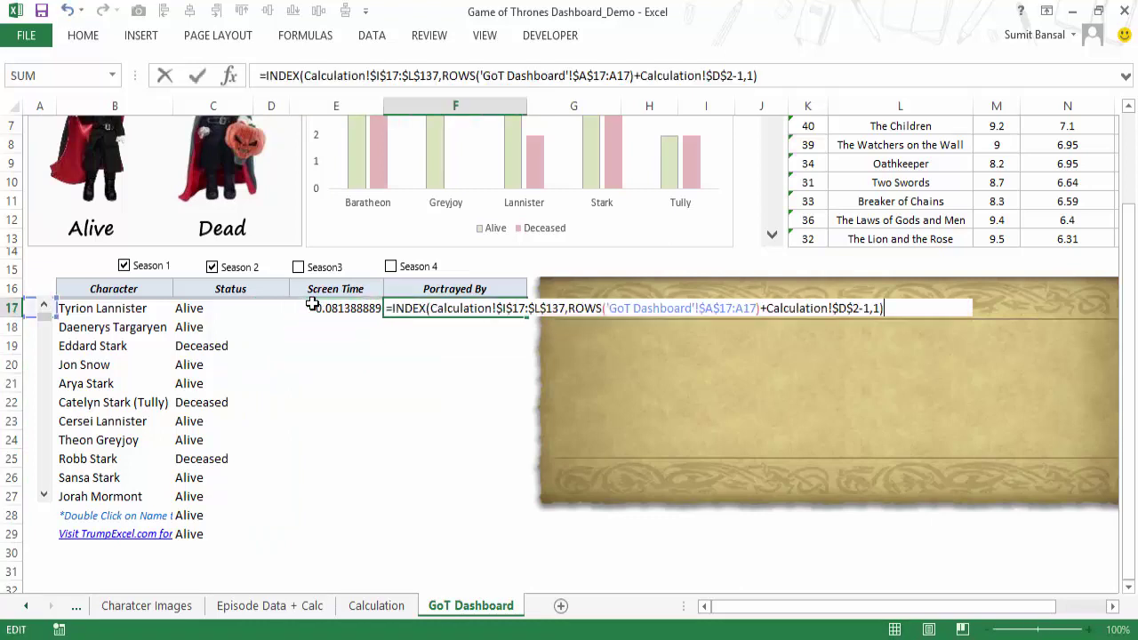
key(Left)
key(BackSpace)
text(4)
key(ctrl+Return)
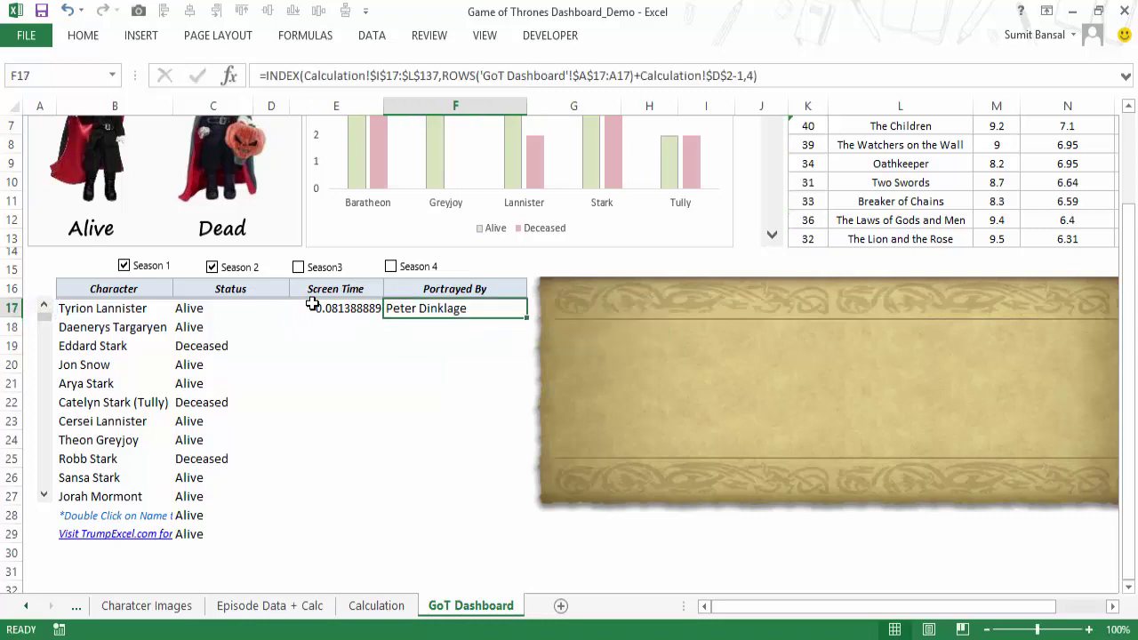
Copy the Screen Time and Portrayed By formulas down to row 29.
click(312, 304)
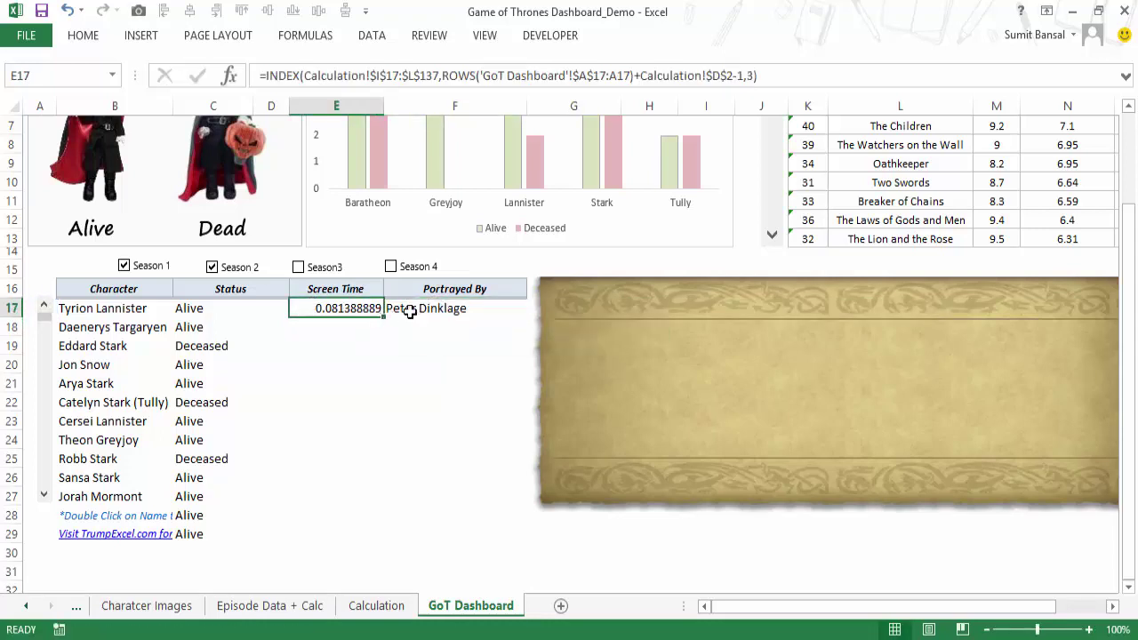
drag(383, 317, 376, 543)
click(464, 308)
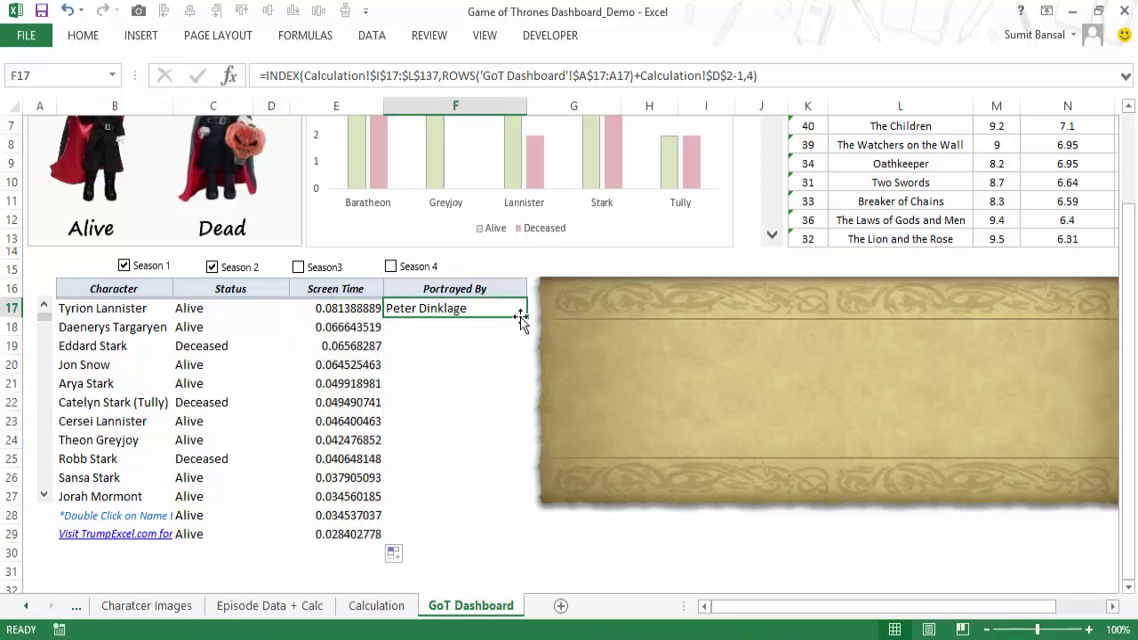
click(525, 315)
click(511, 310)
click(525, 317)
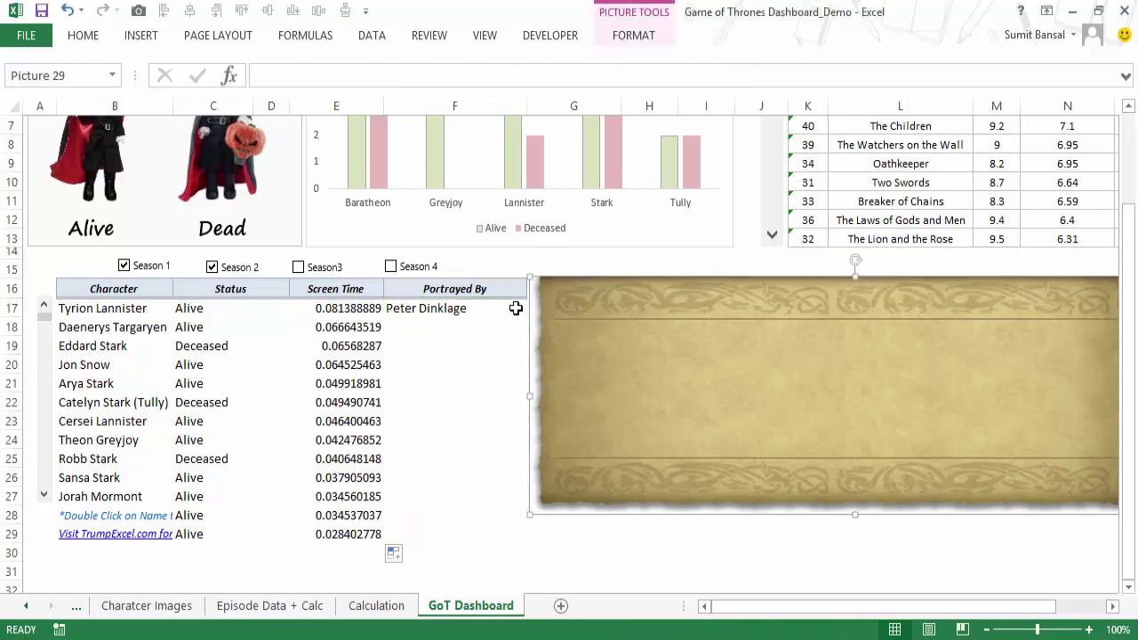
click(514, 308)
click(524, 317)
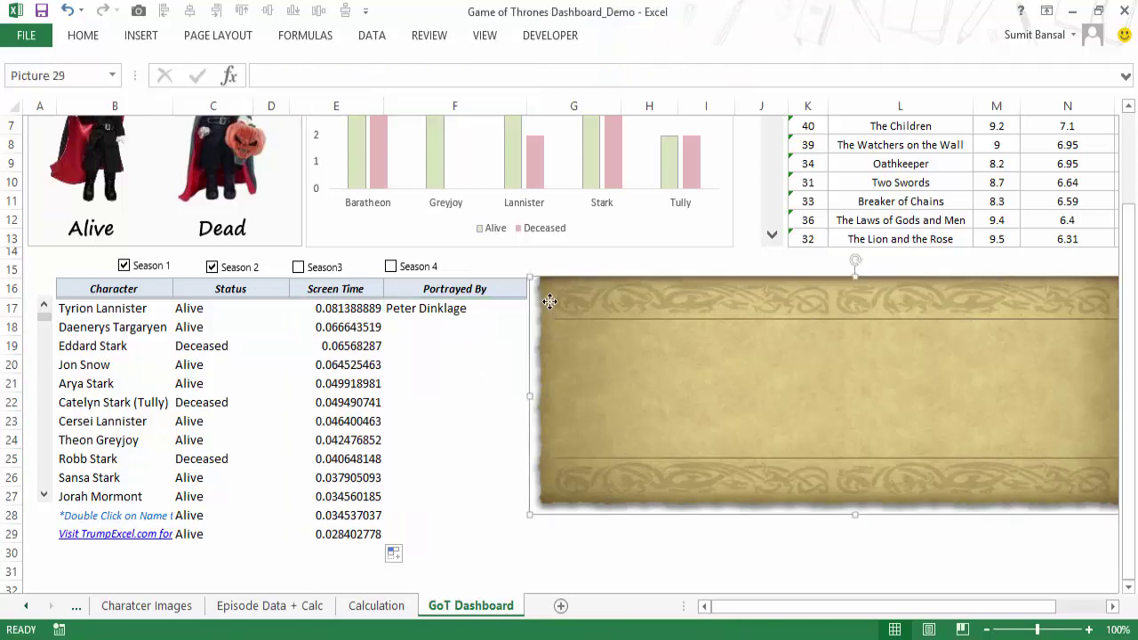
click(524, 312)
double_click(527, 318)
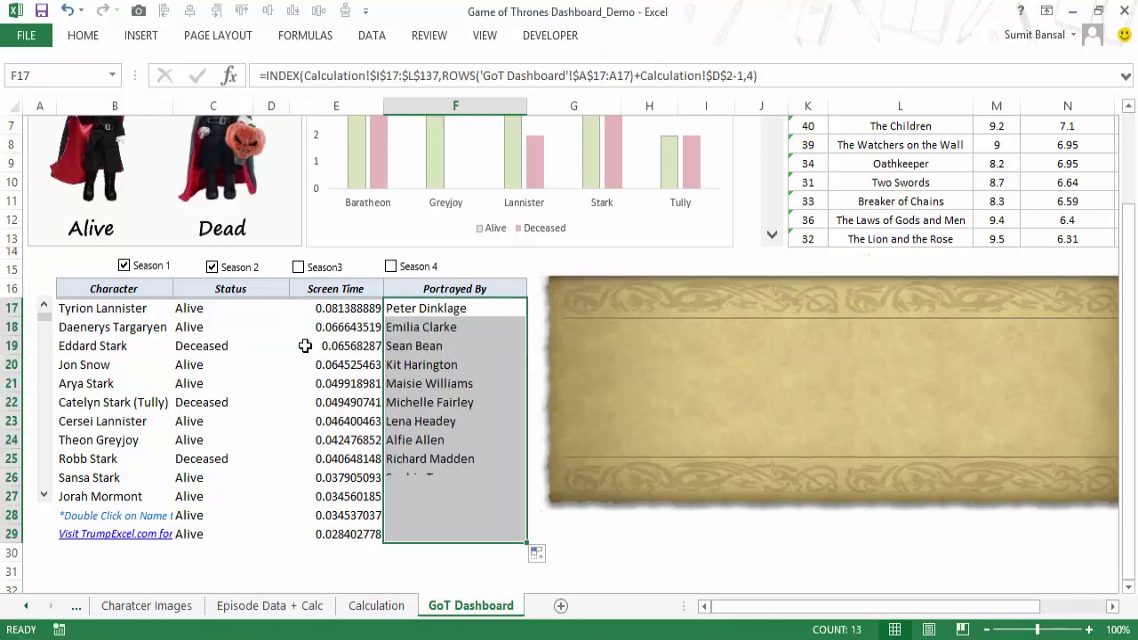
drag(324, 308, 353, 546)
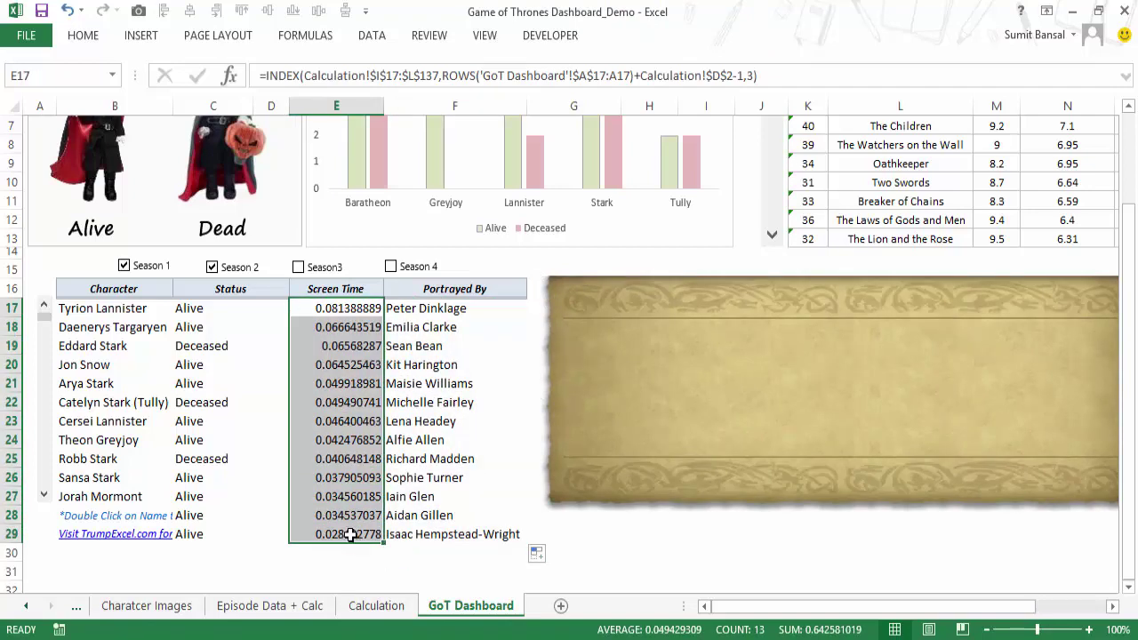
key(ctrl+1)
Apply the custom number format [mm]:ss to the Screen Time cells E17:E29.
click(248, 255)
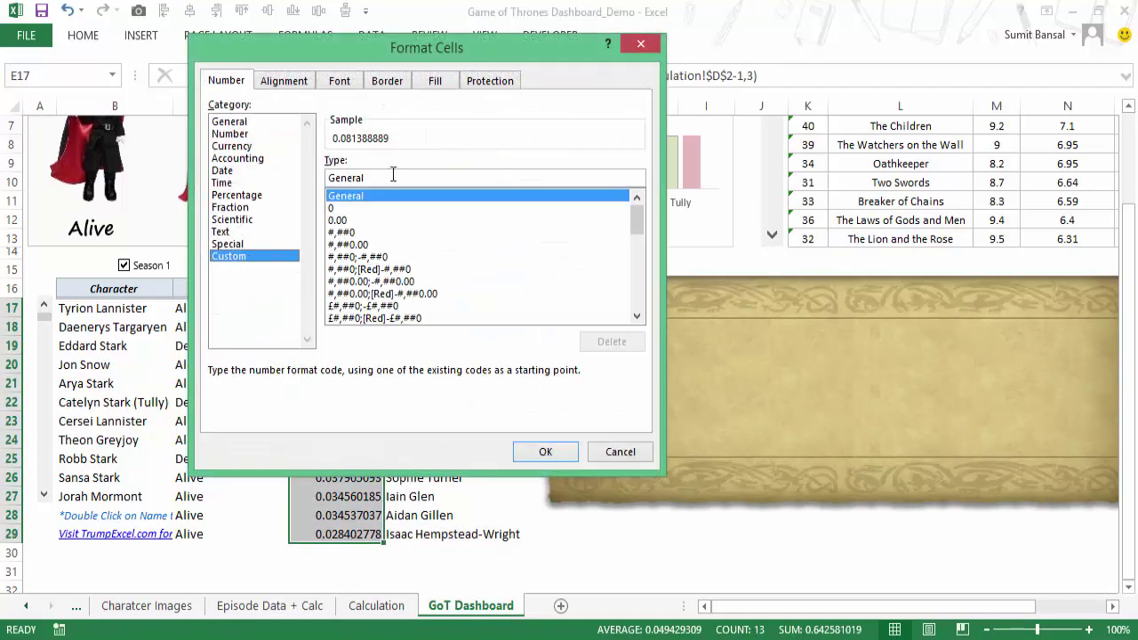
drag(393, 175, 261, 181)
key(BackSpace)
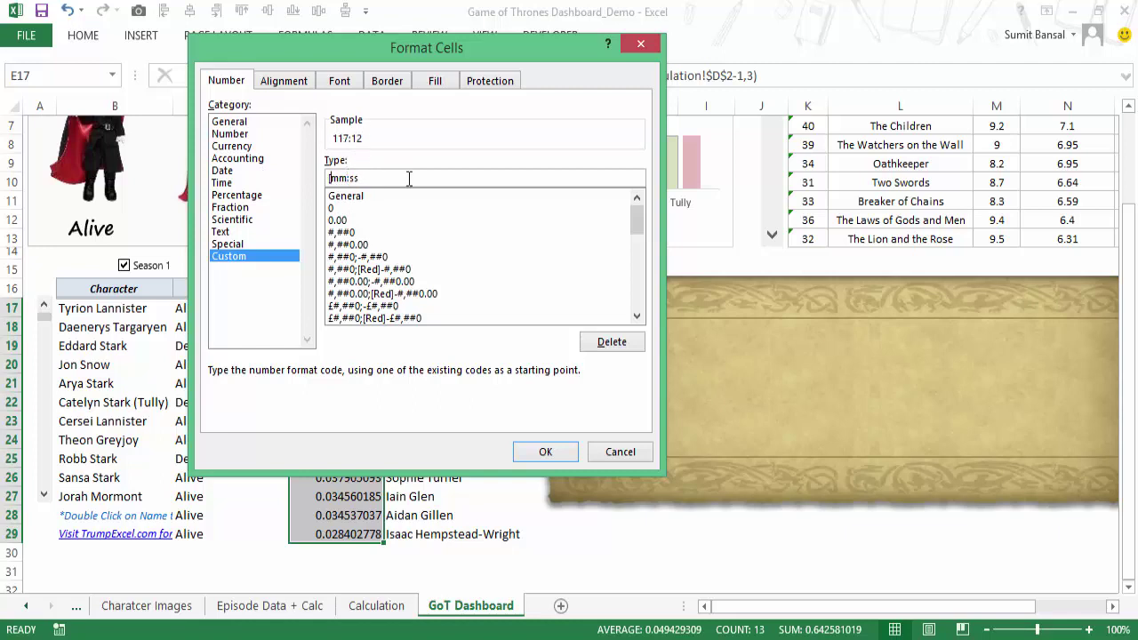
key(Delete)
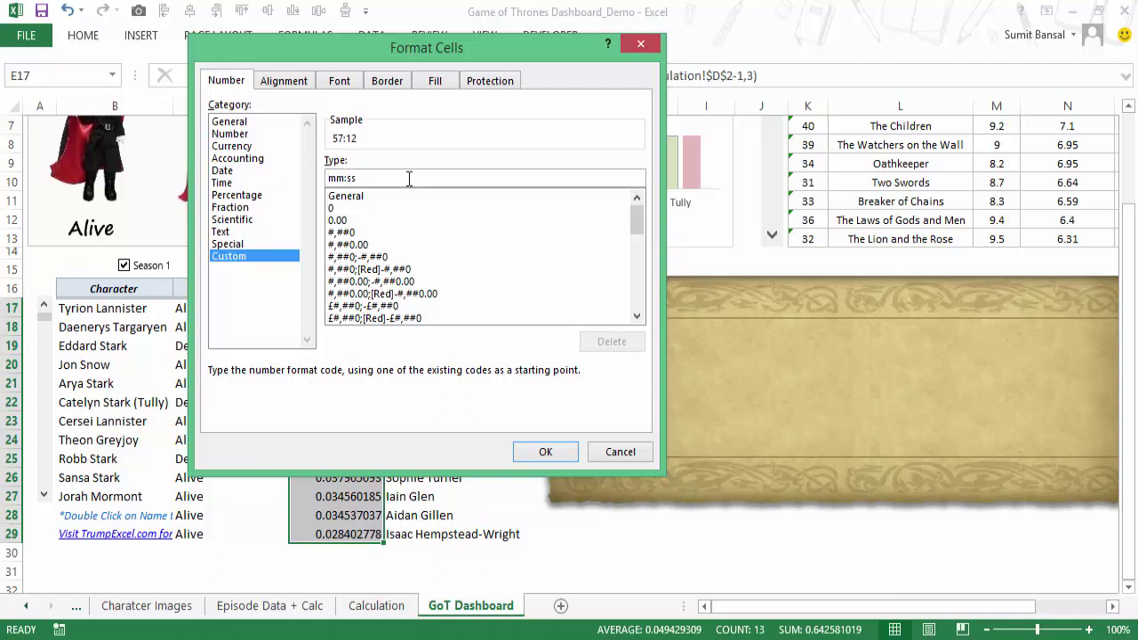
text([mm])
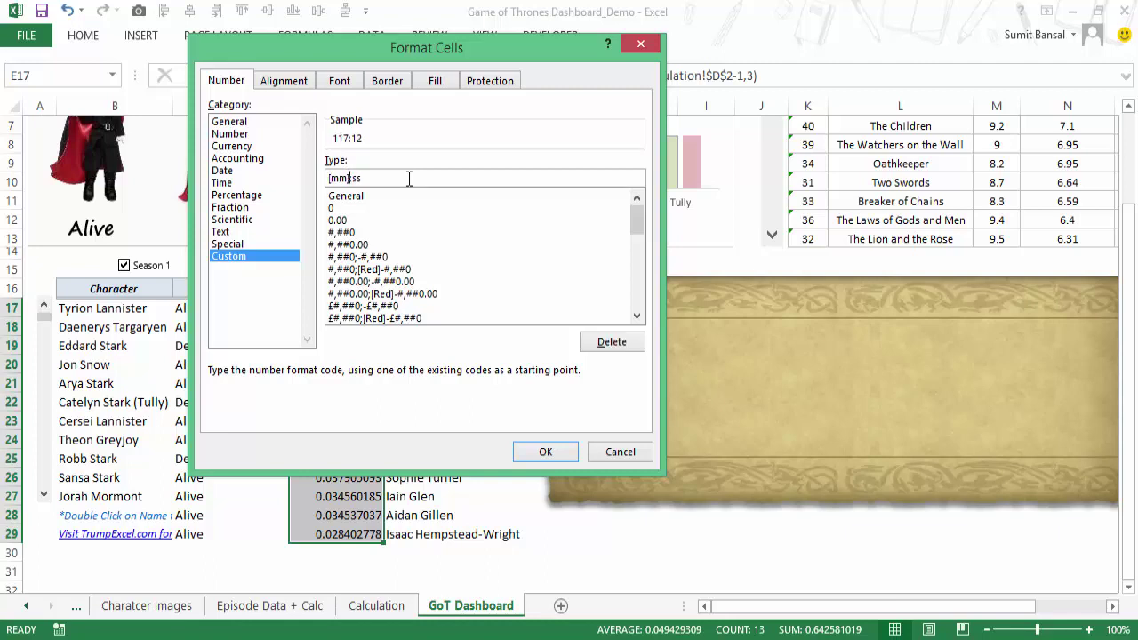
click(546, 452)
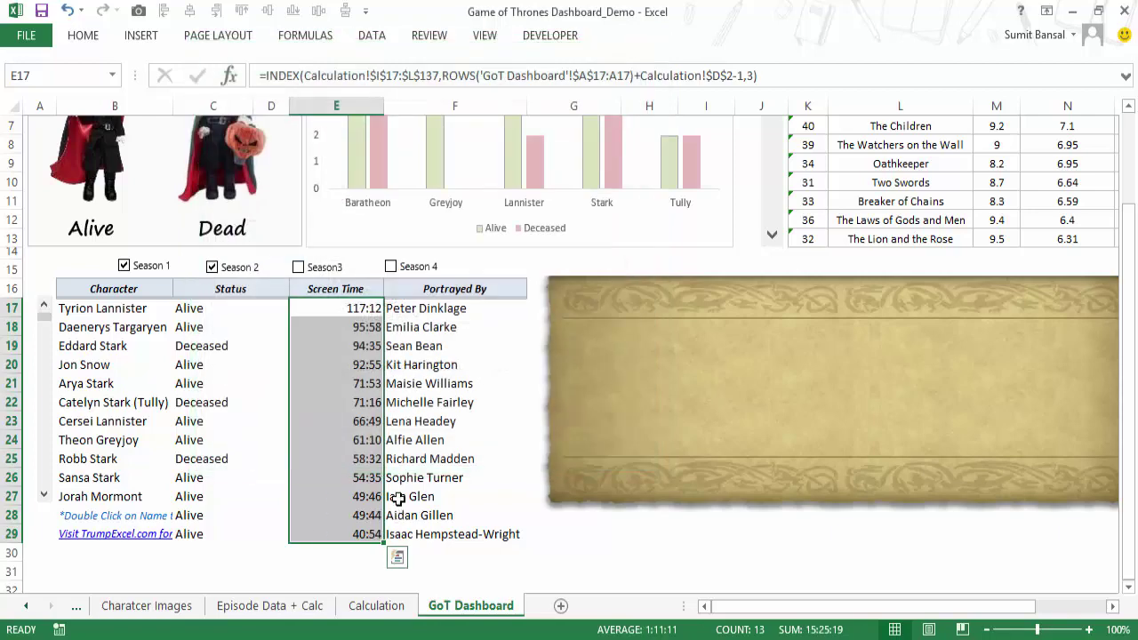
mouse_move(279, 310)
mouse_down()
mouse_move(276, 531)
mouse_move(279, 312)
mouse_move(270, 305)
mouse_up()
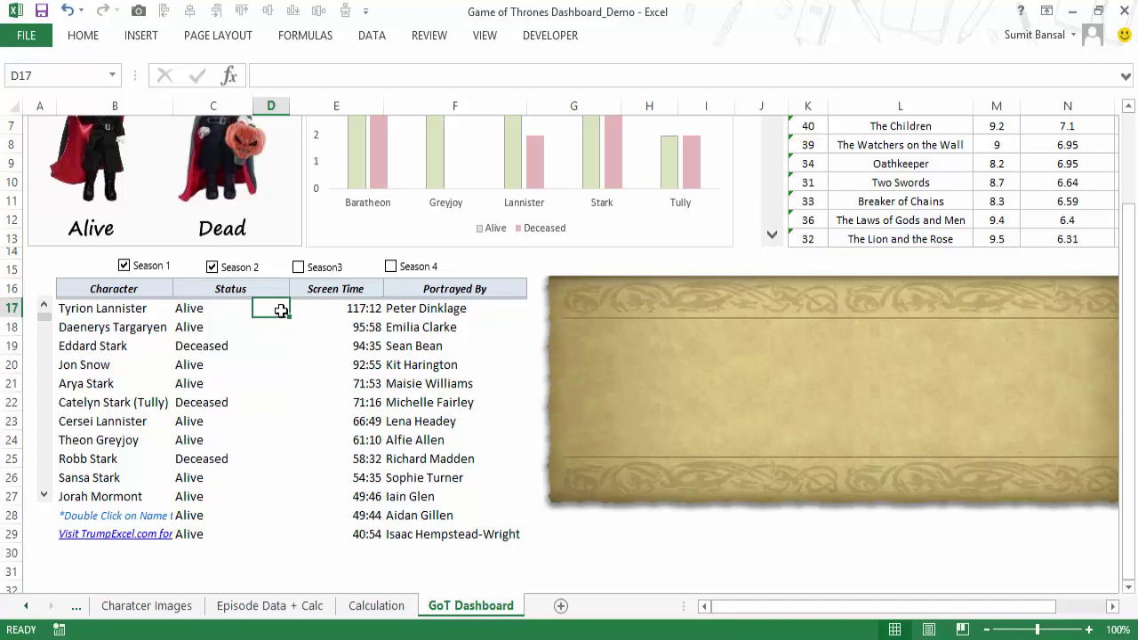
Insert a Wingdings neutral face symbol into D17.
click(138, 37)
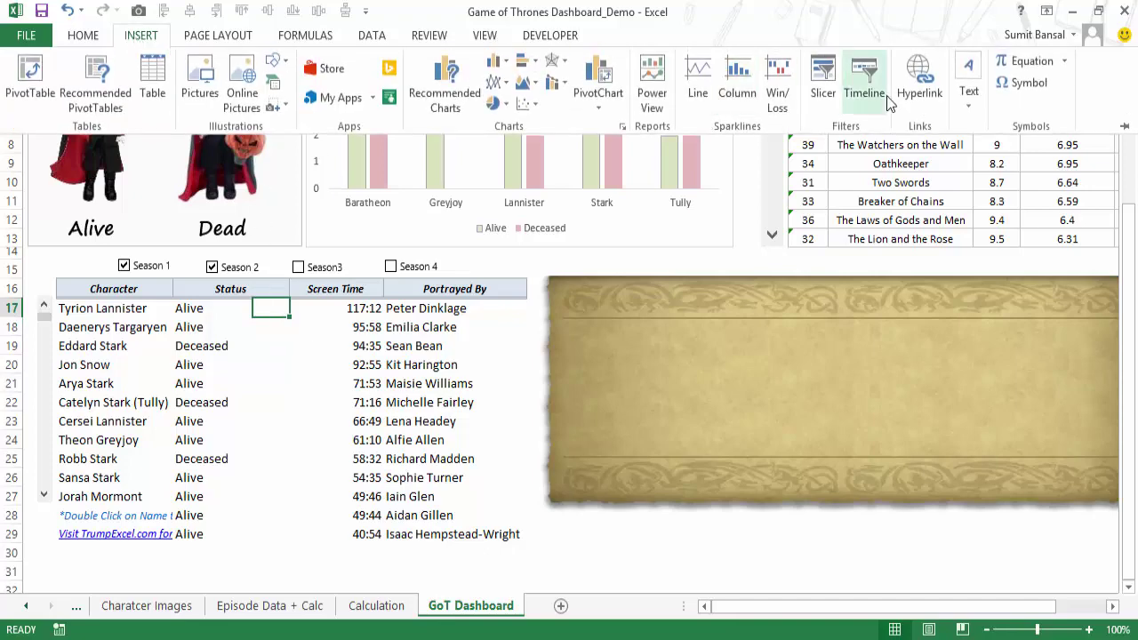
click(1033, 89)
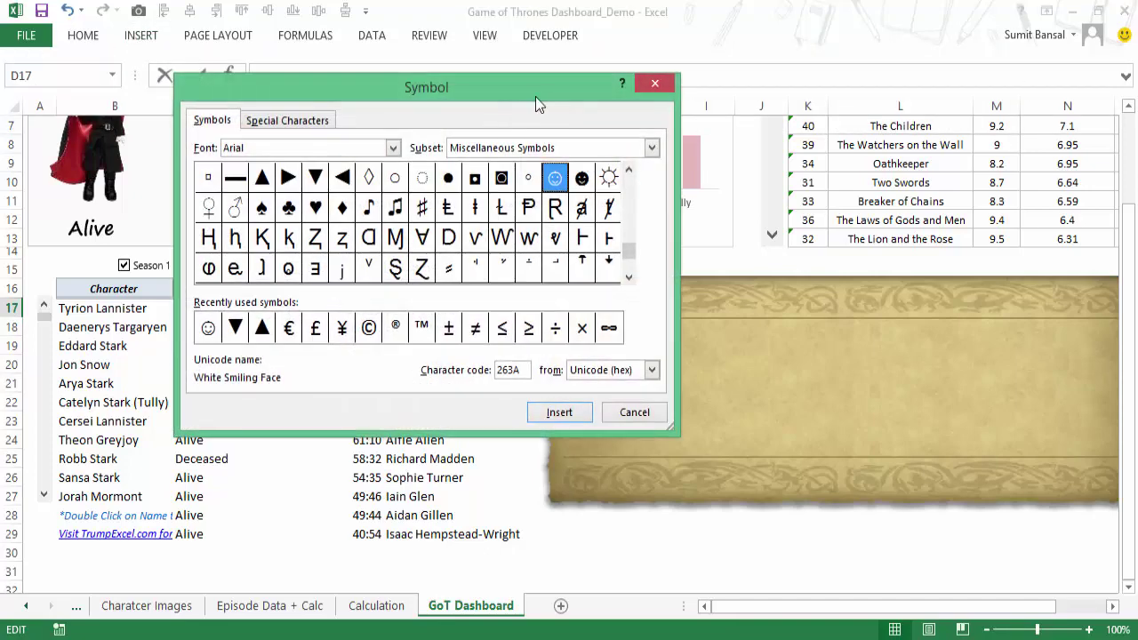
drag(534, 93, 794, 37)
click(646, 86)
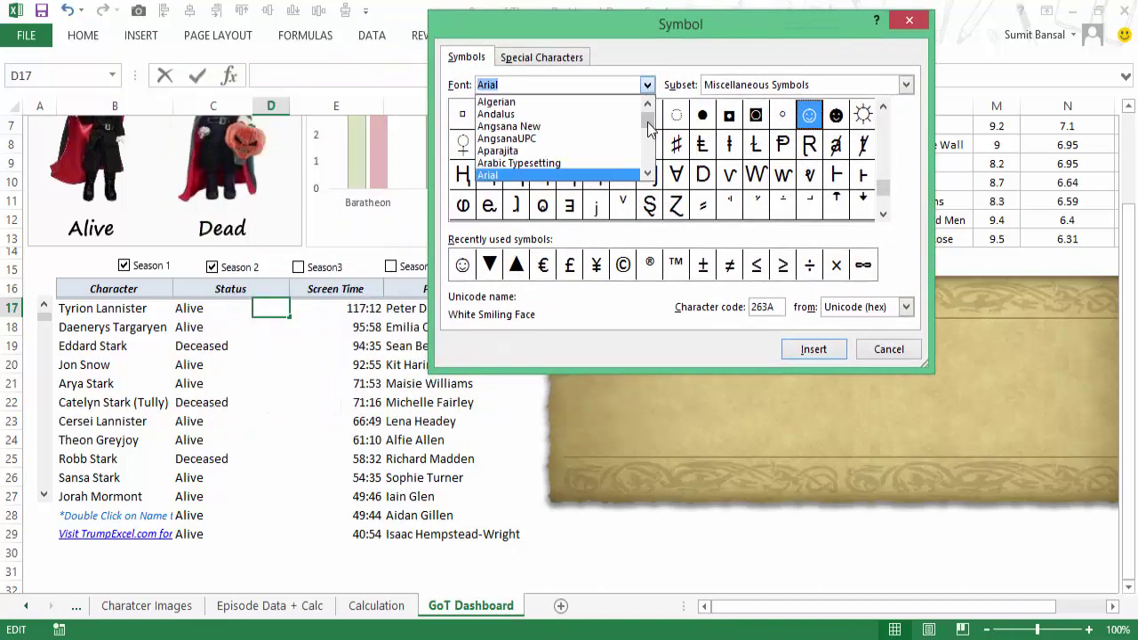
drag(648, 126, 647, 175)
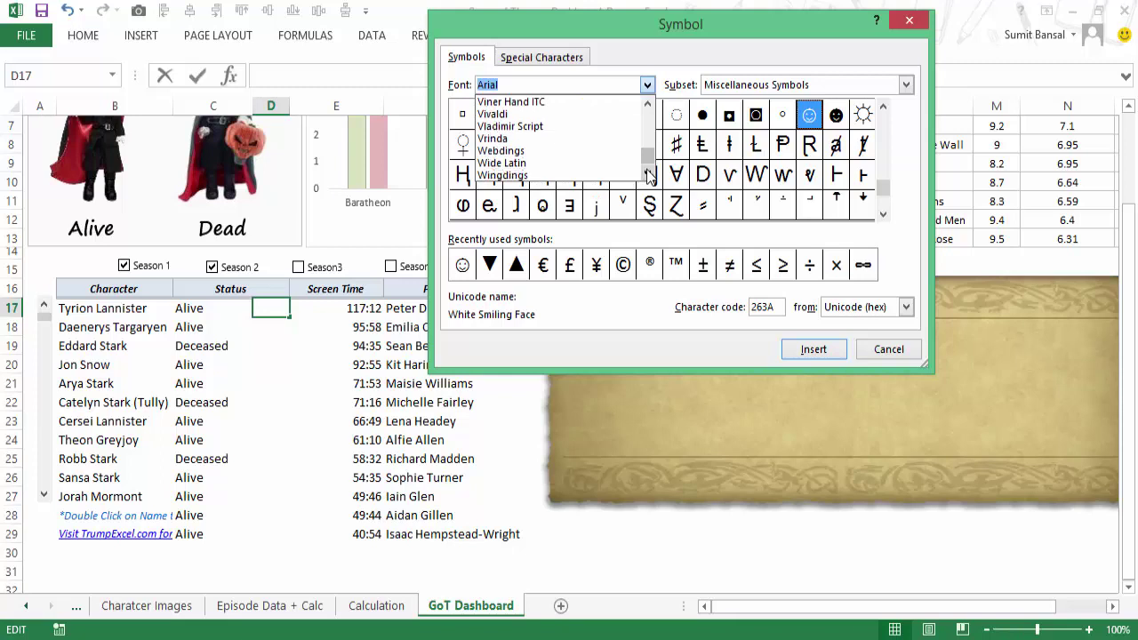
click(592, 176)
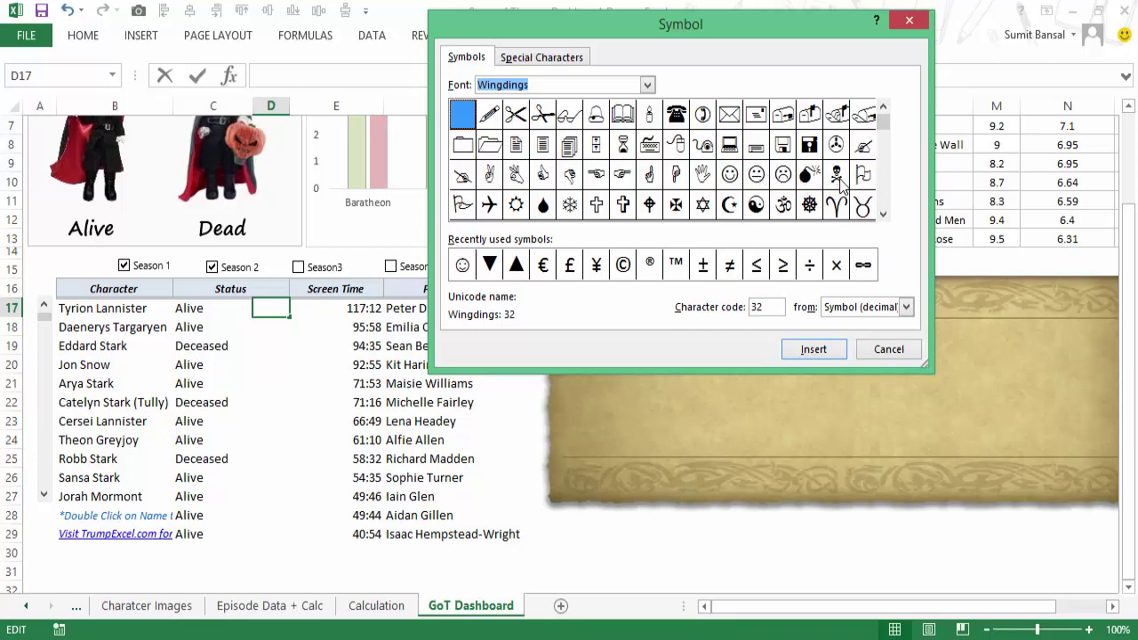
click(755, 174)
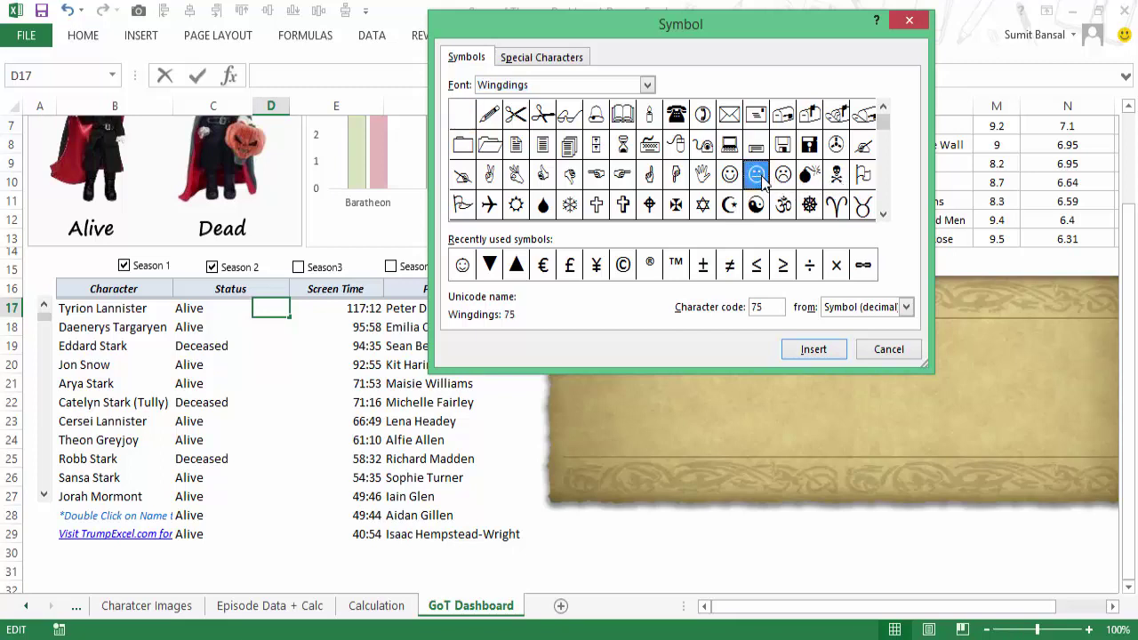
click(813, 349)
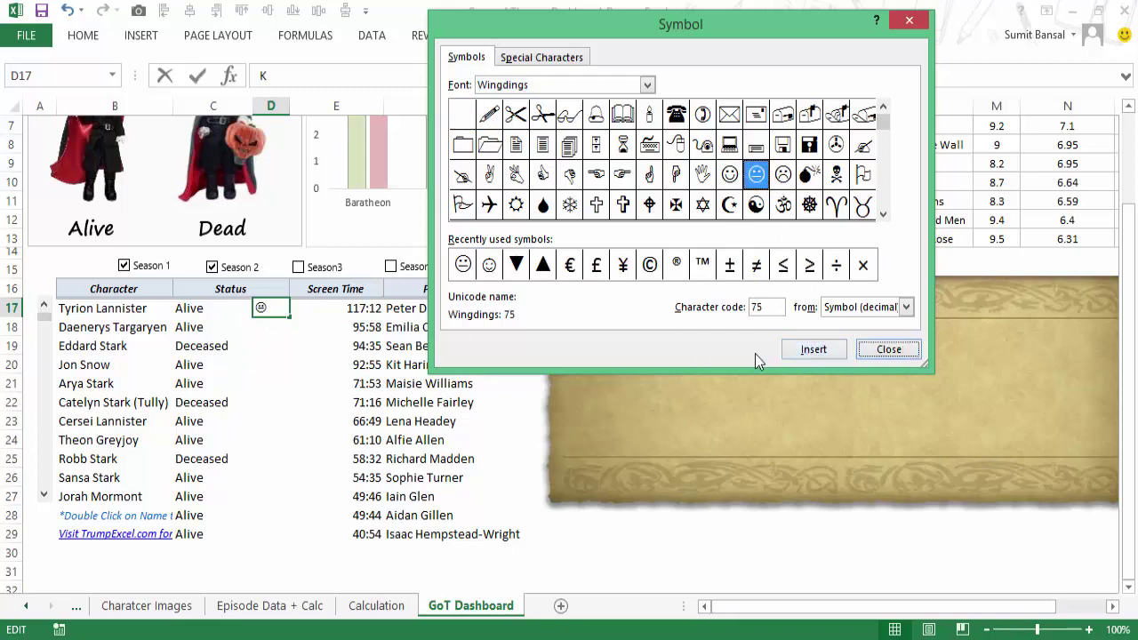
click(884, 350)
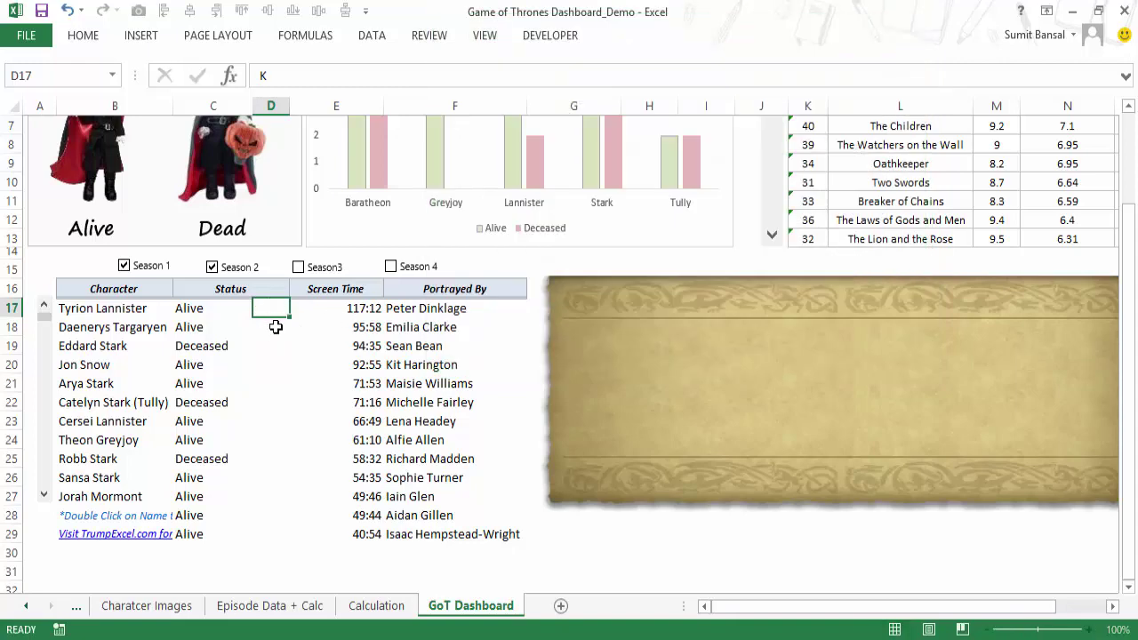
Insert a Wingdings smiley symbol into B30.
click(102, 553)
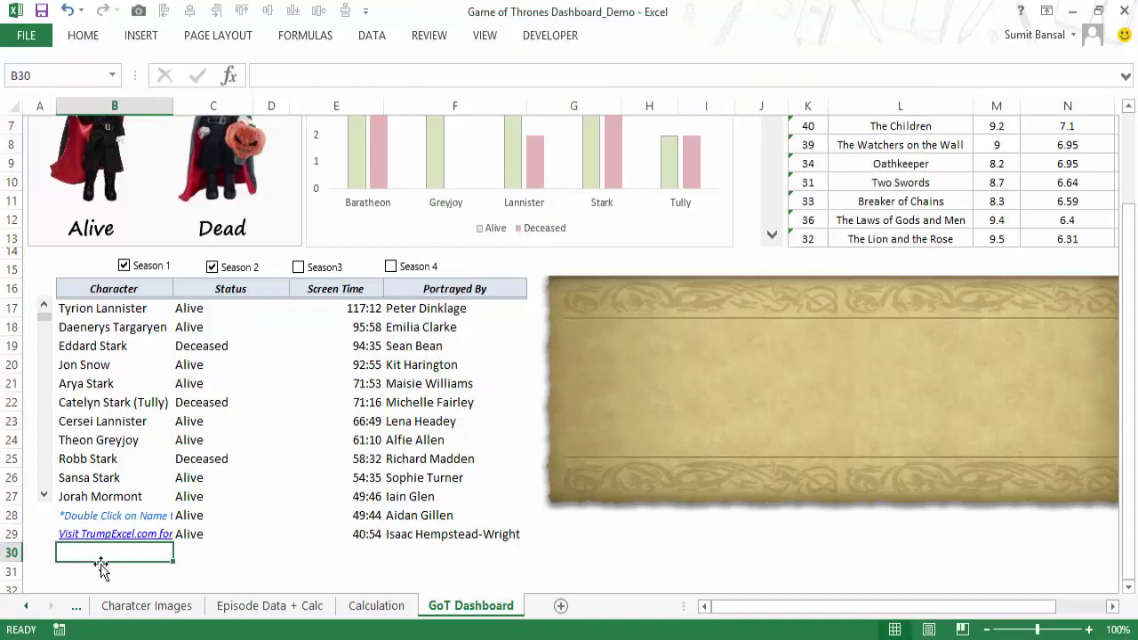
click(126, 38)
click(1019, 67)
click(1019, 85)
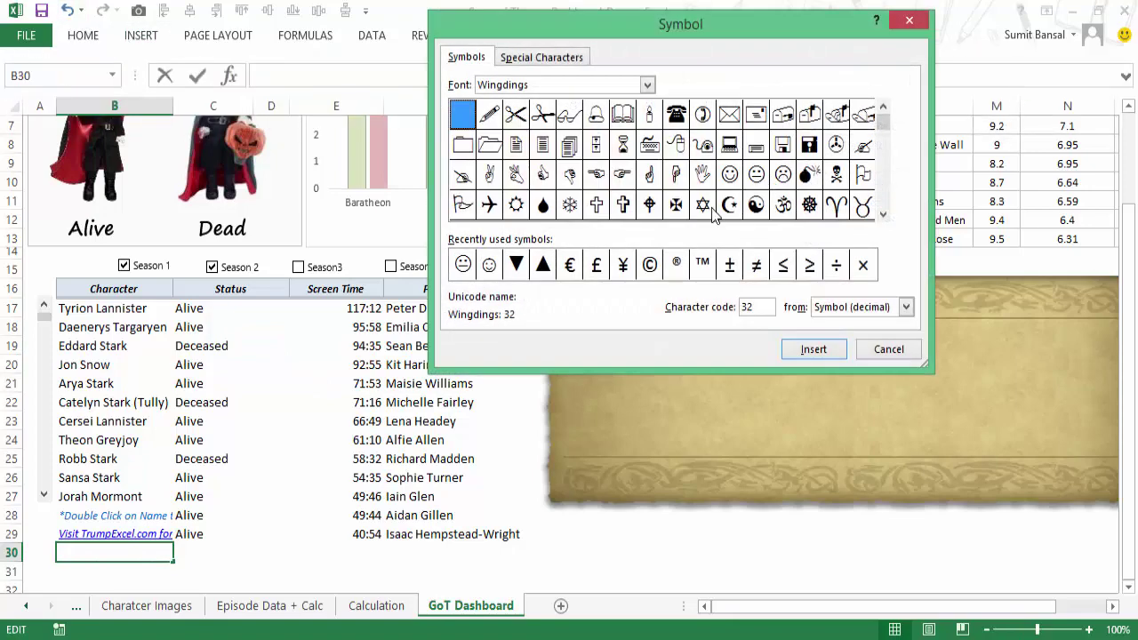
click(756, 174)
click(811, 351)
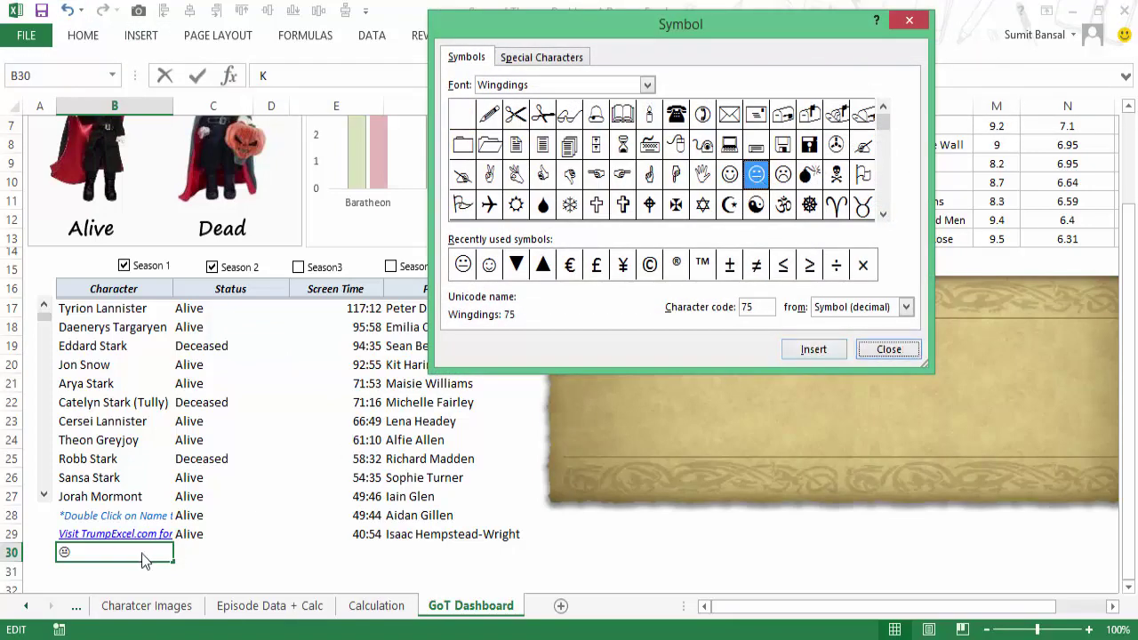
click(883, 348)
click(91, 573)
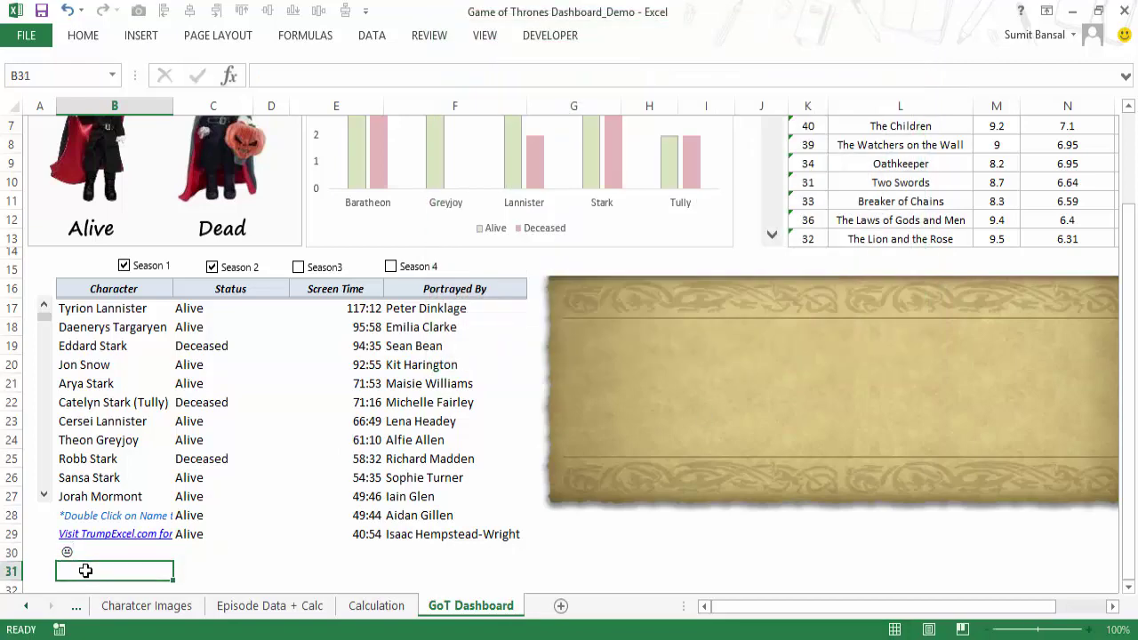
Insert a Wingdings skull-and-crossbones symbol into B31.
click(144, 39)
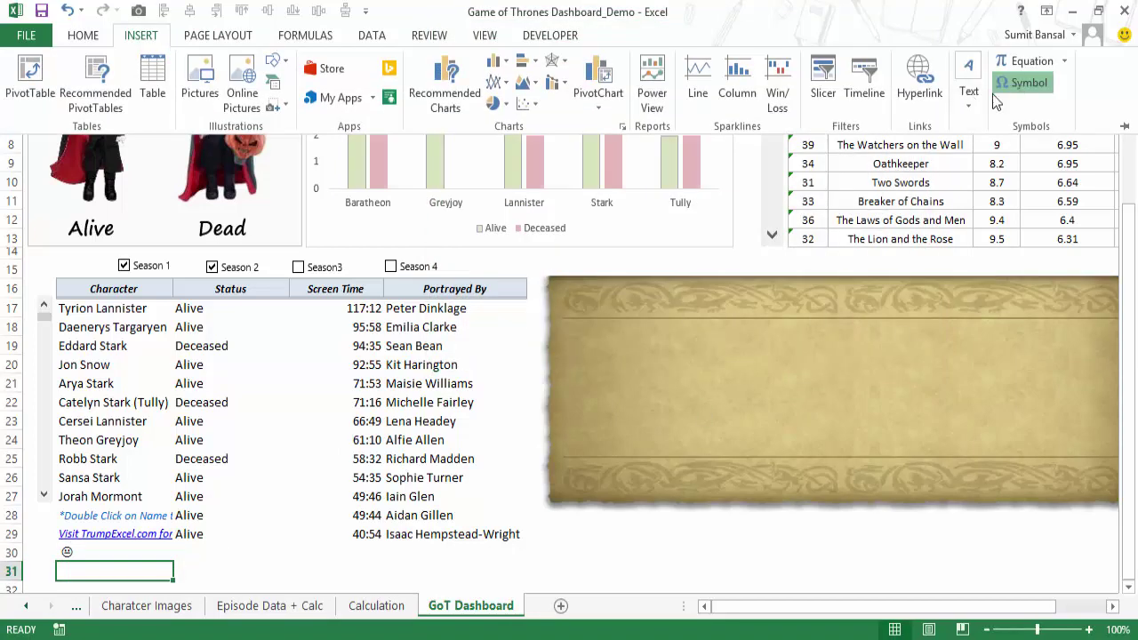
click(1013, 85)
click(835, 174)
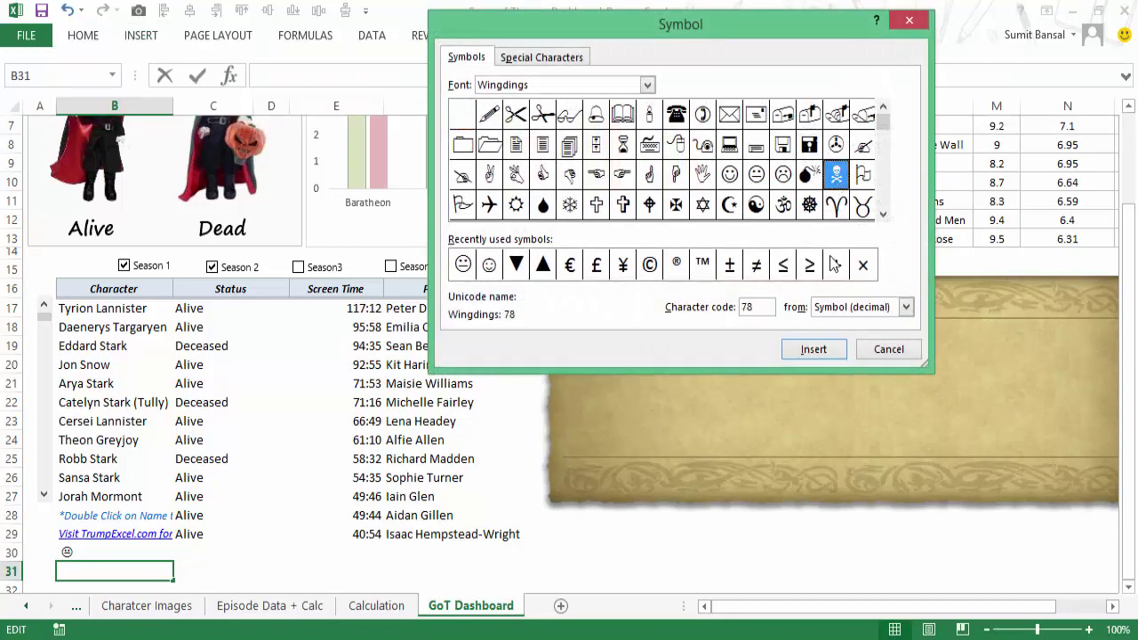
click(813, 349)
click(873, 350)
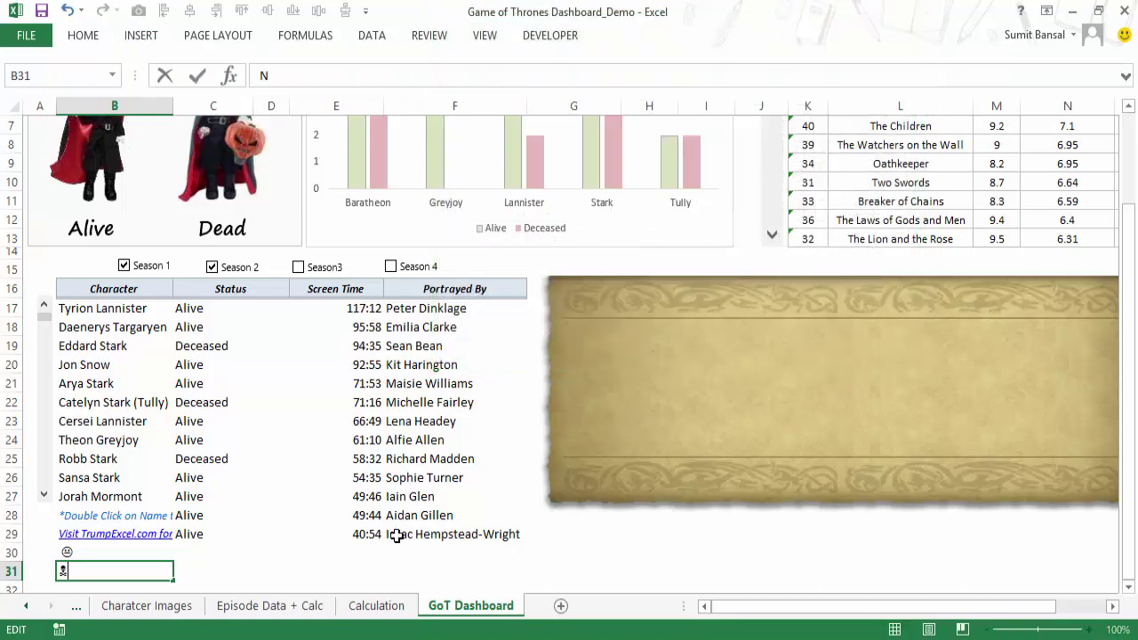
click(269, 569)
drag(85, 554, 80, 570)
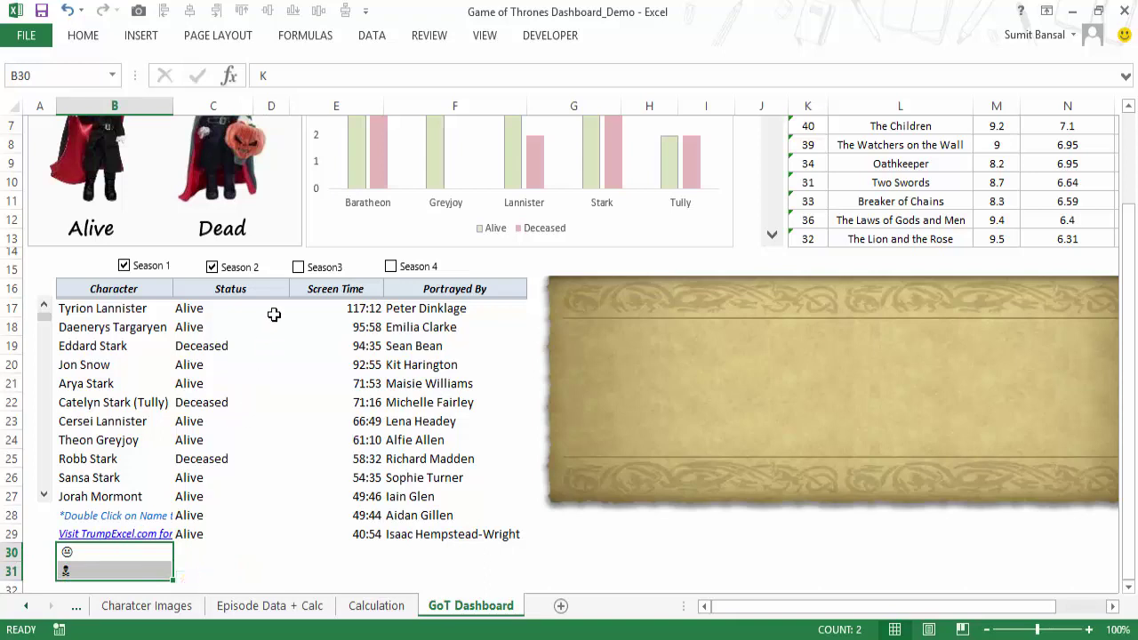
drag(278, 305, 270, 532)
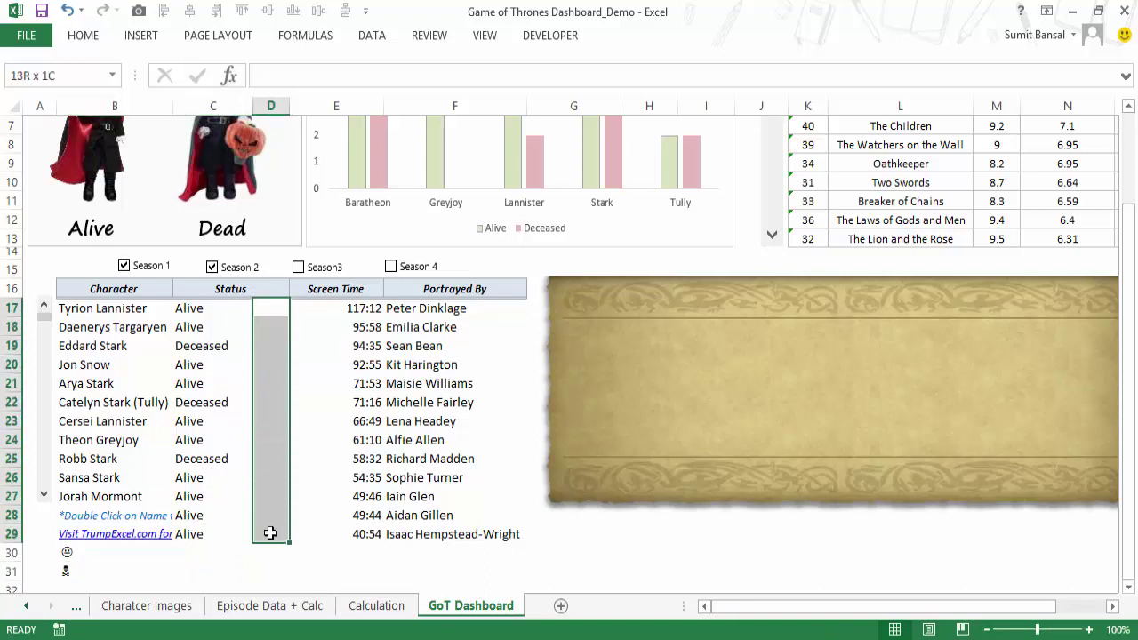
Set B30:B31 to Calibri so the symbols show as K and N.
click(190, 310)
click(89, 35)
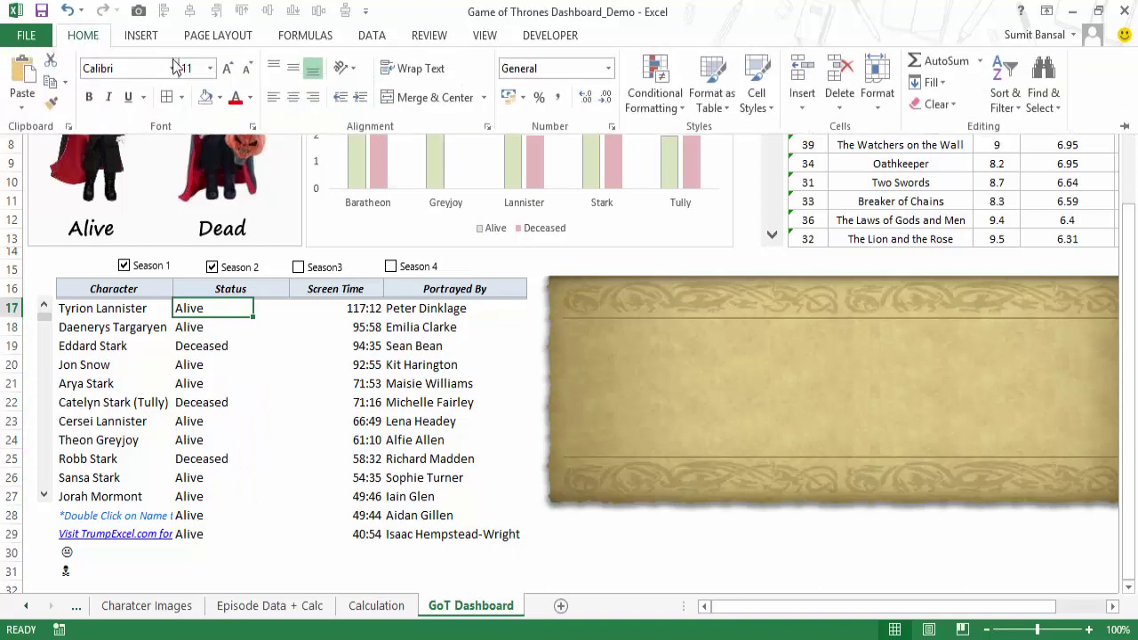
click(272, 314)
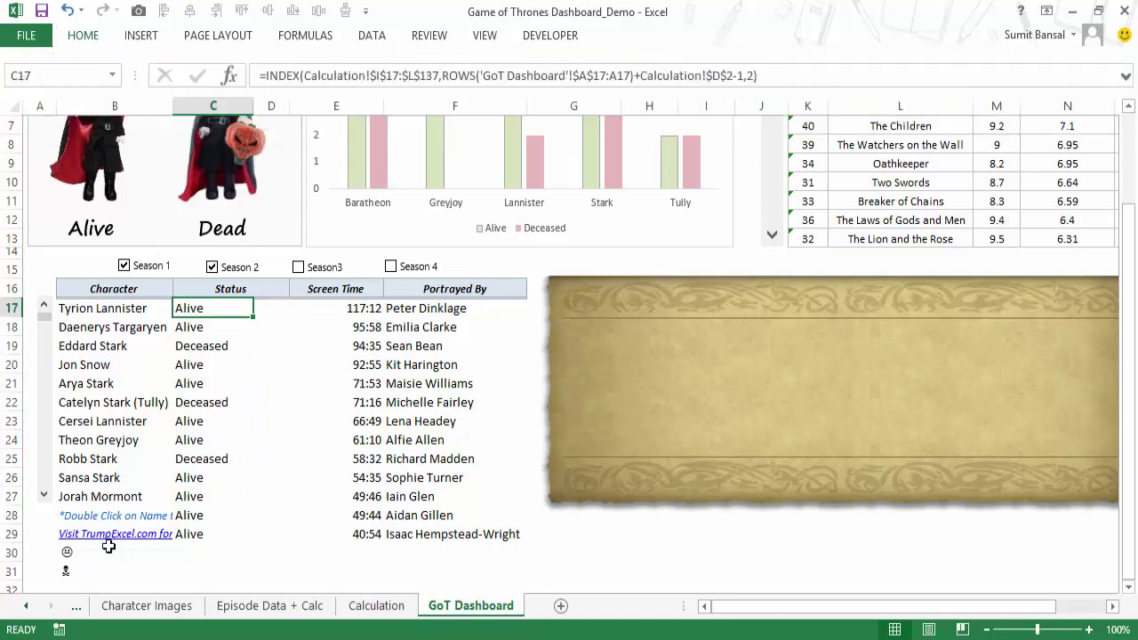
click(80, 554)
drag(79, 567, 79, 571)
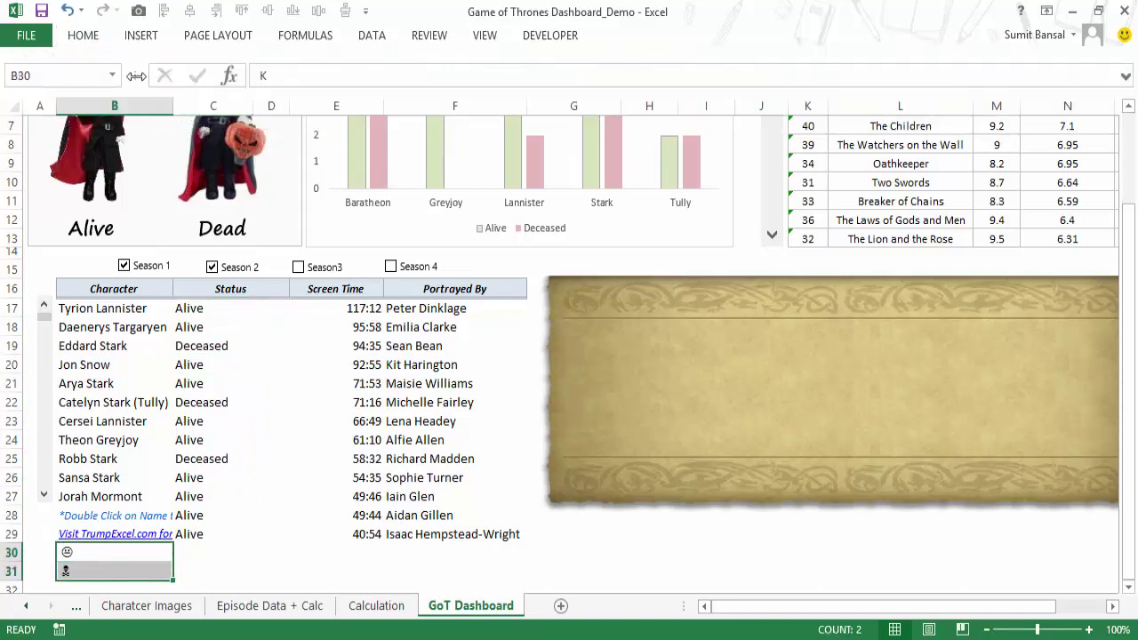
click(89, 37)
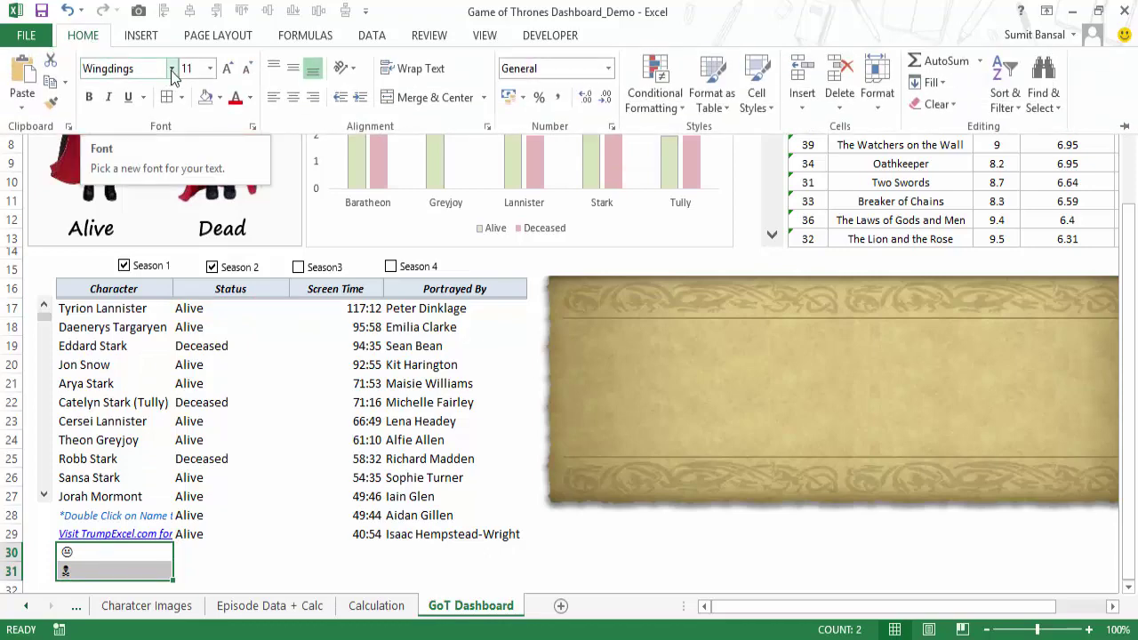
click(171, 69)
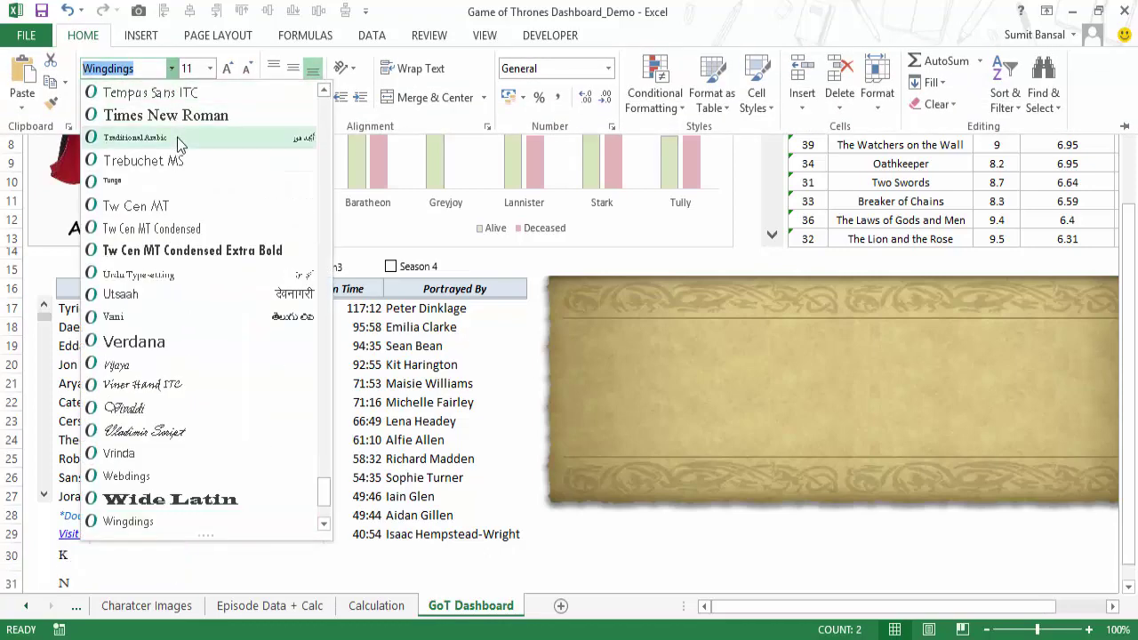
text(Calibri)
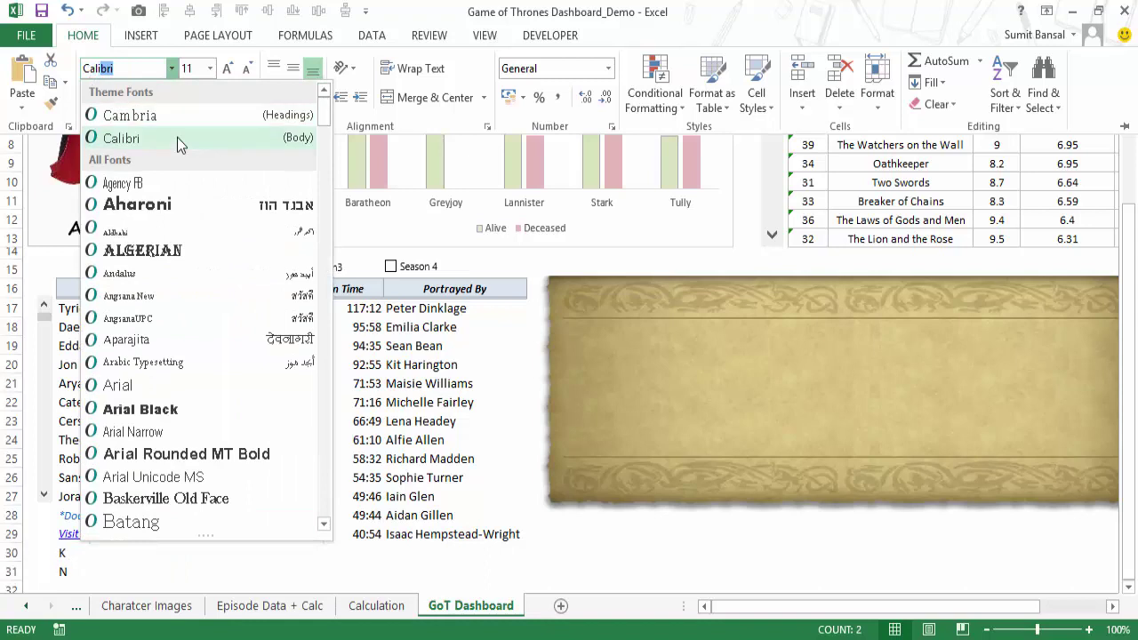
key(Return)
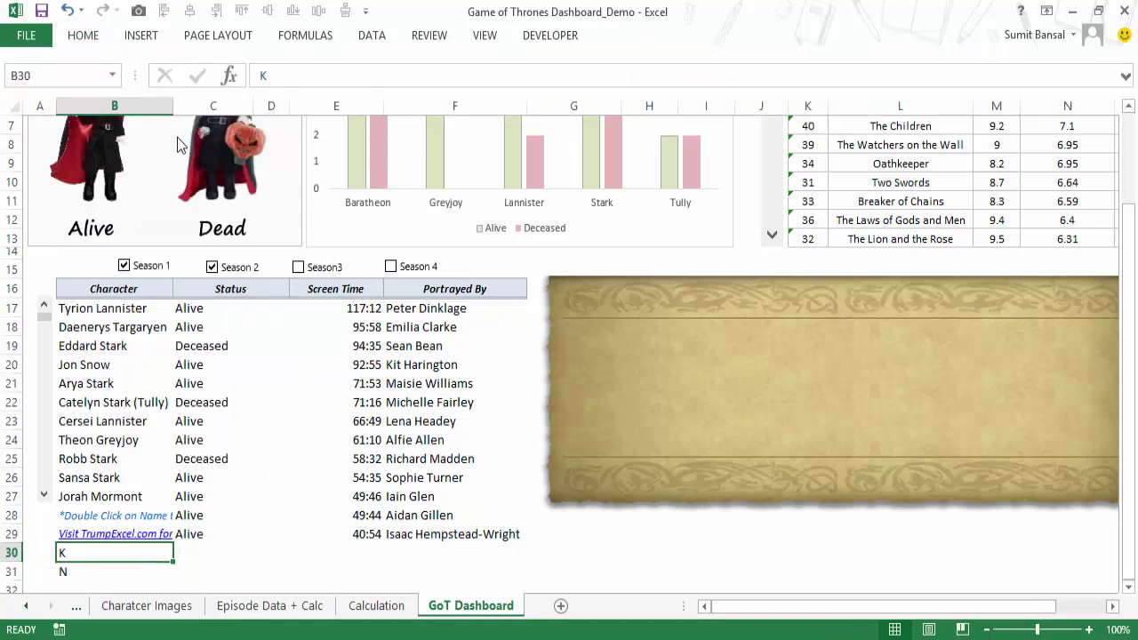
key(Down)
key(Up)
key(Up)
key(Up)
key(Up)
key(Up)
key(Up)
key(Up)
key(Up)
key(Up)
key(Up)
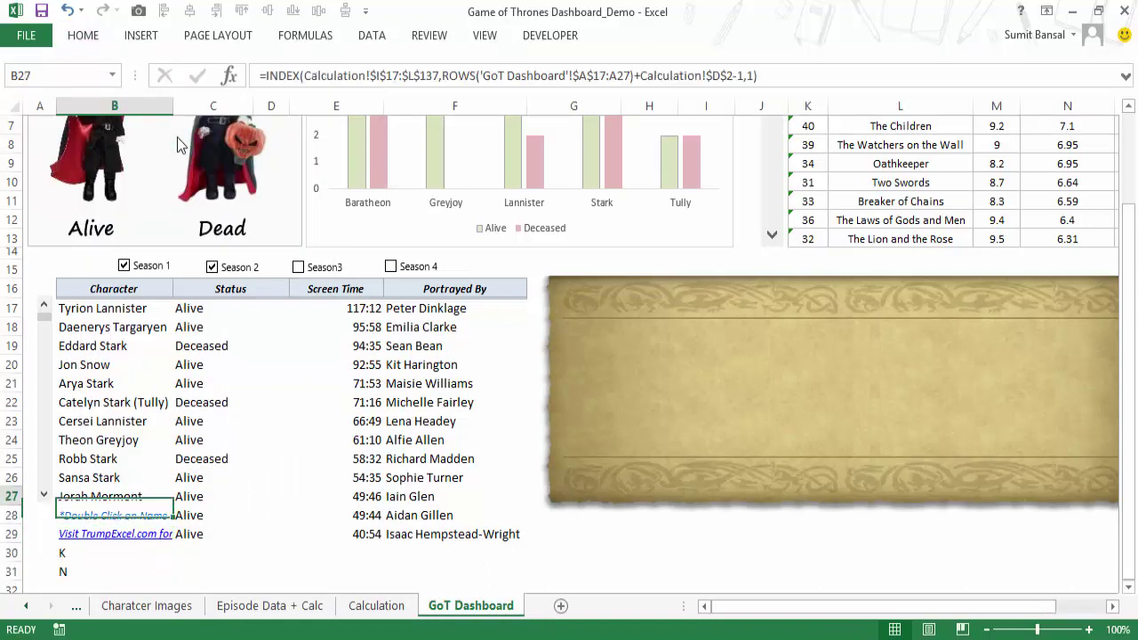
key(Up)
key(Up)
key(Up)
key(Up)
key(Right)
key(Right)
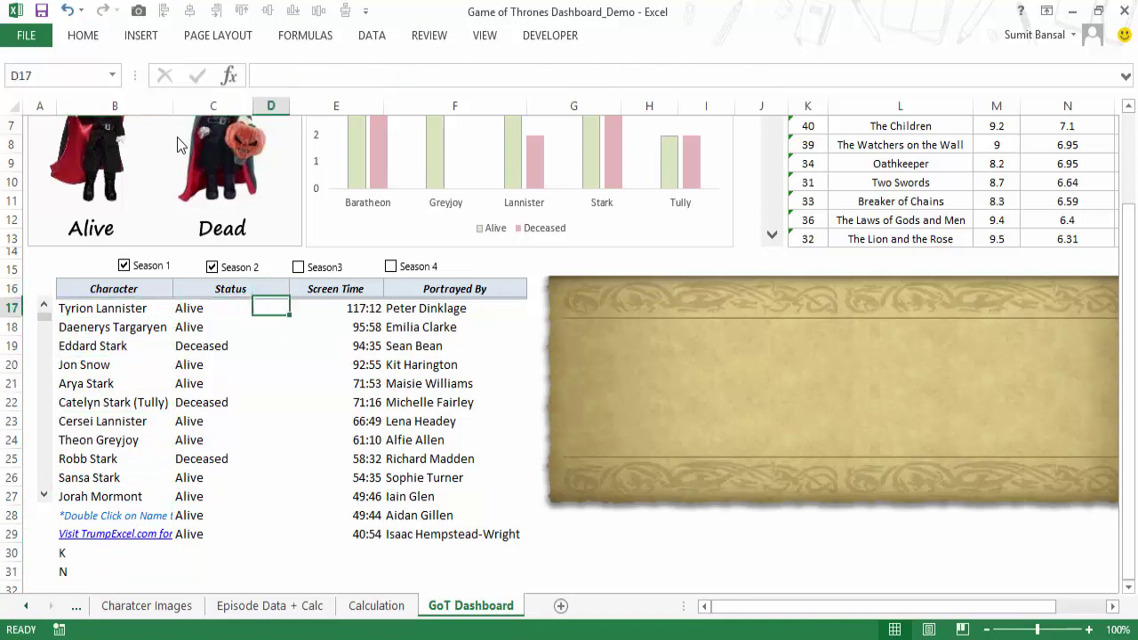
Enter =IF(C17="Alive","K","N") in D17.
key(F2)
text(=IF()
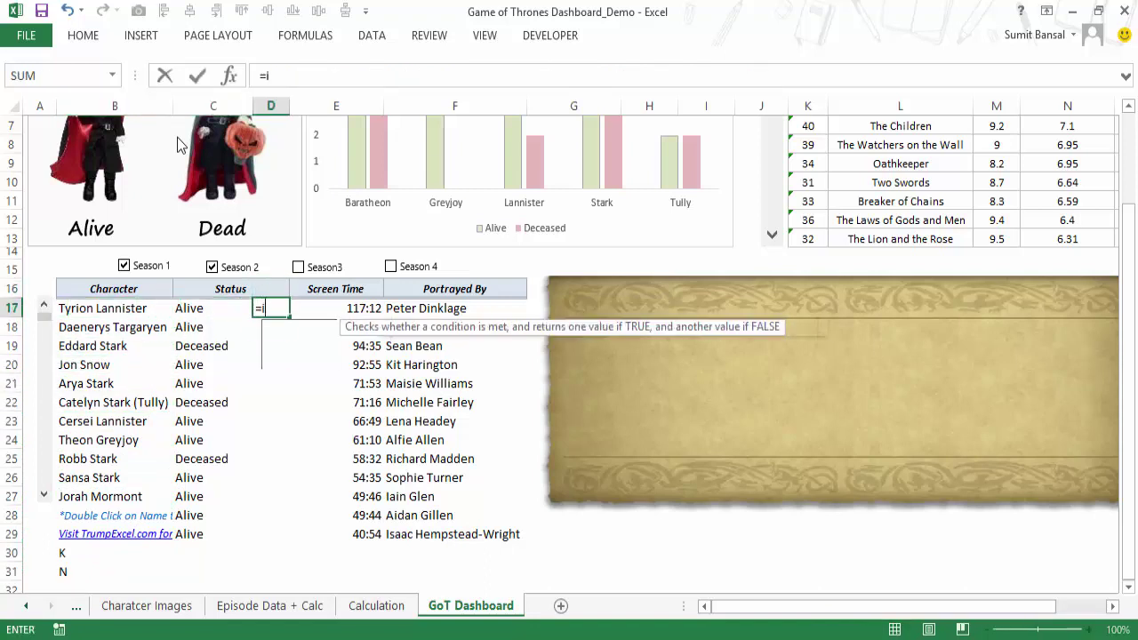
key(Left)
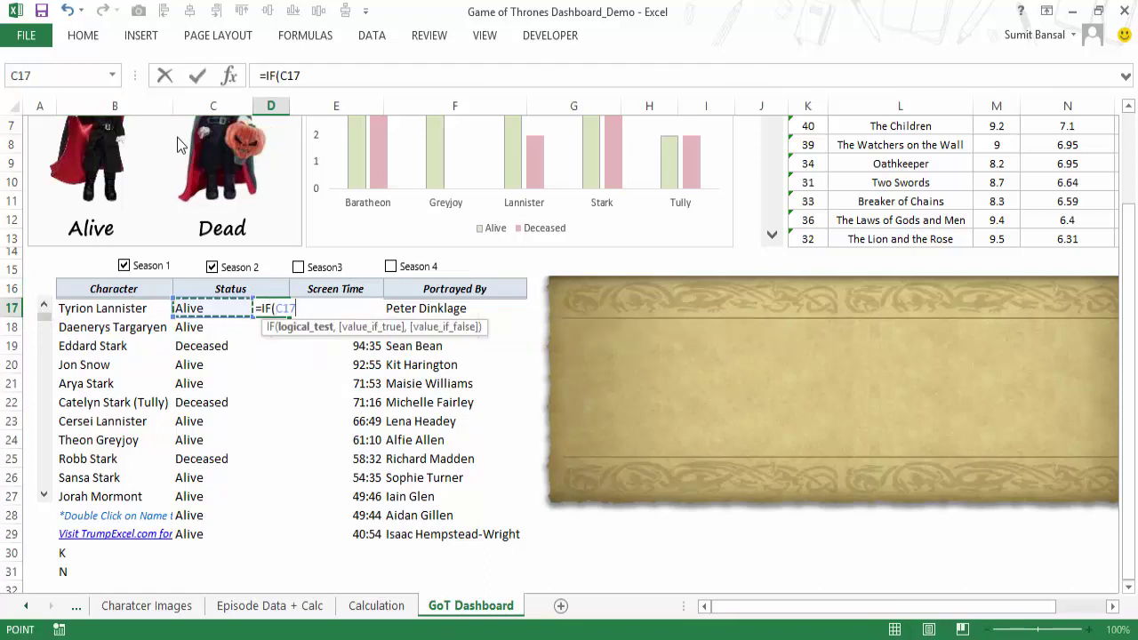
text(="A)
text(live)
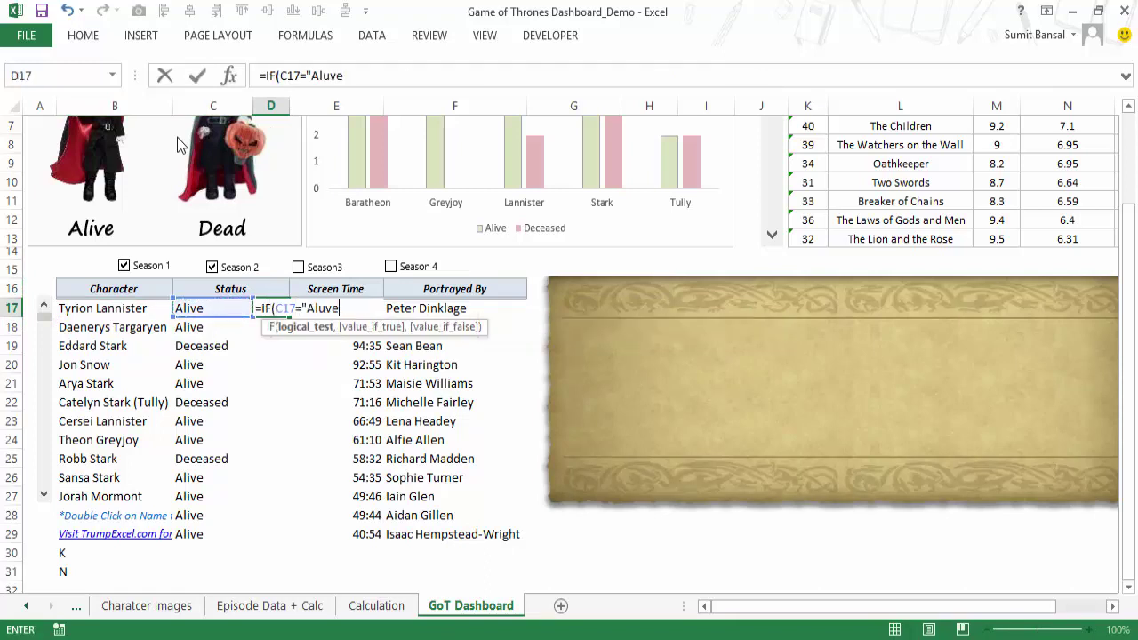
key(BackSpace)
key(BackSpace)
key(BackSpace)
text(ive",)
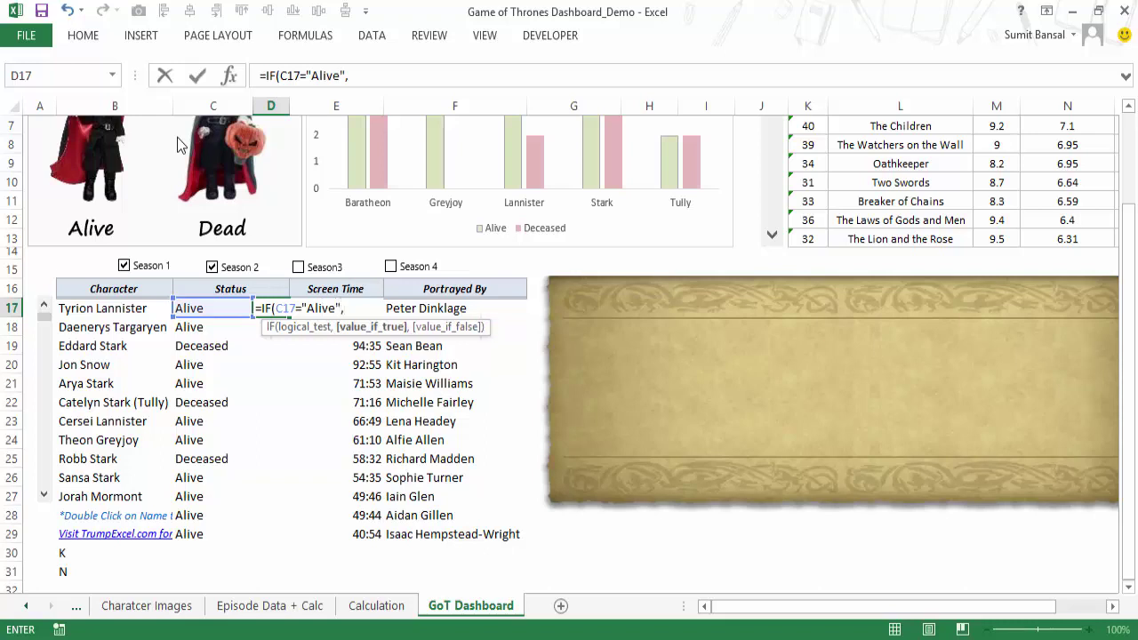
text("K"n"N)
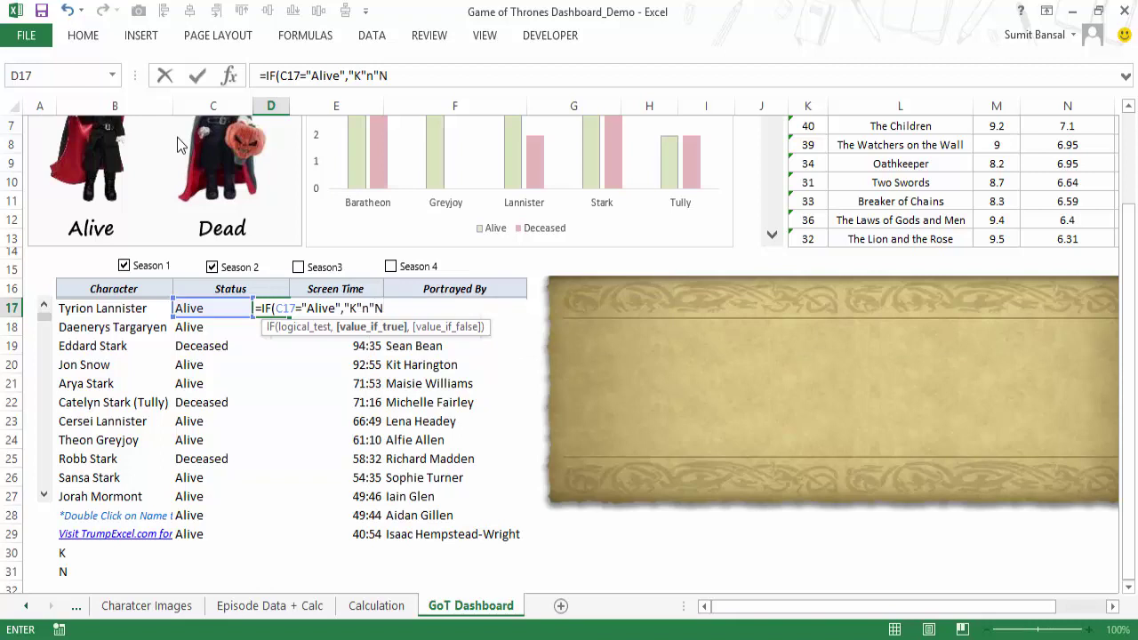
key(BackSpace)
key(BackSpace)
text(,)
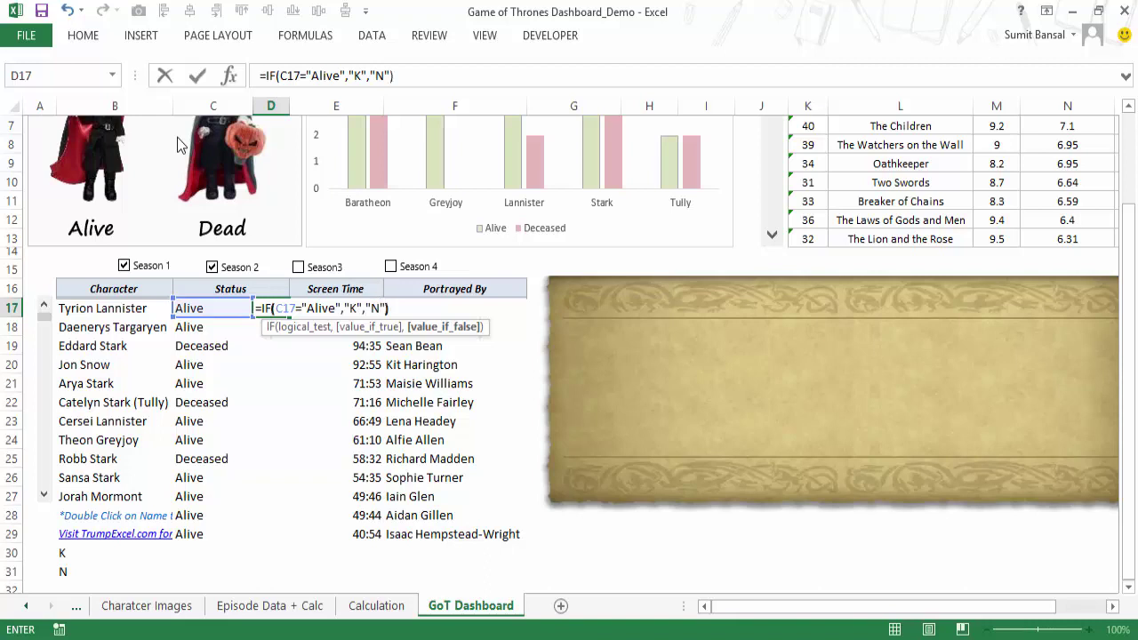
key(Return)
key(Up)
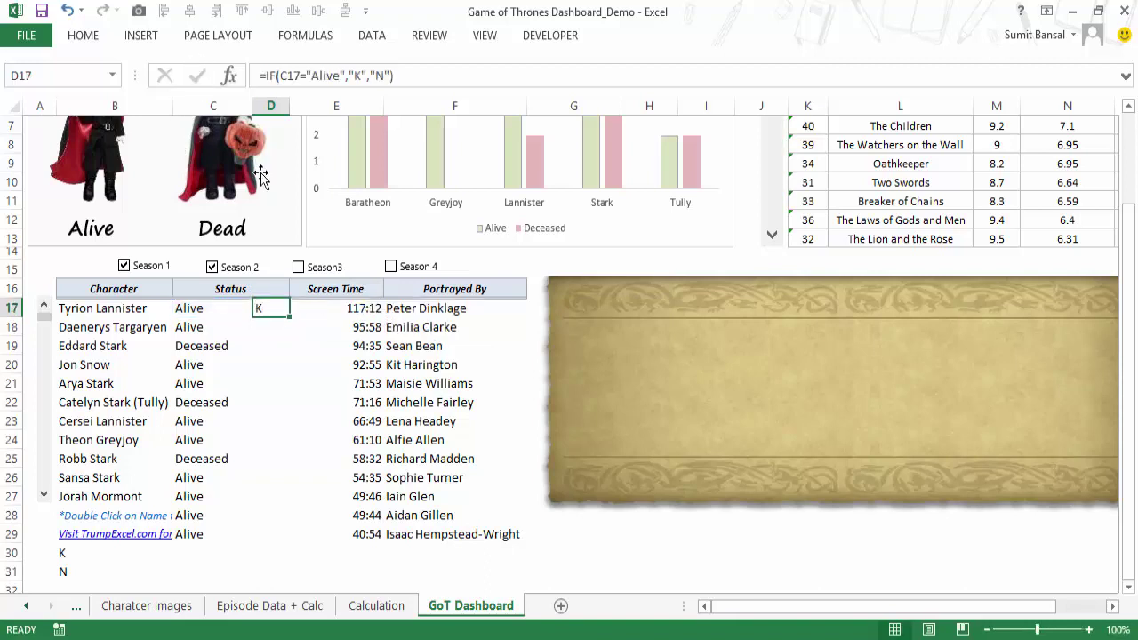
Fill the IF formula down to D29 and clear the extra results in D30:D31.
double_click(290, 316)
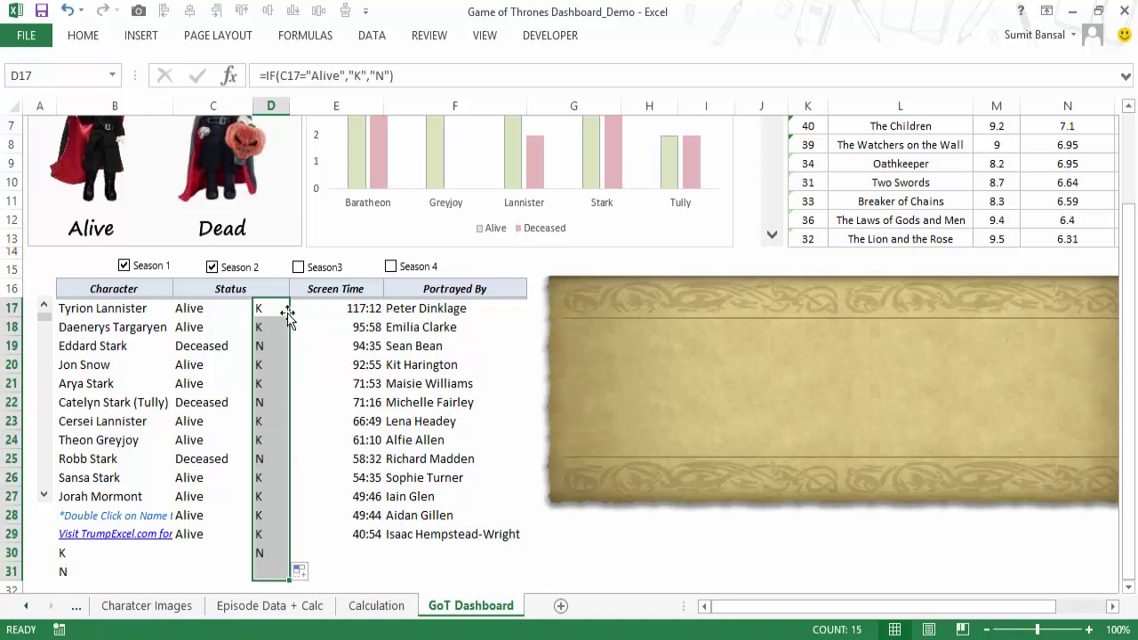
drag(272, 552, 273, 569)
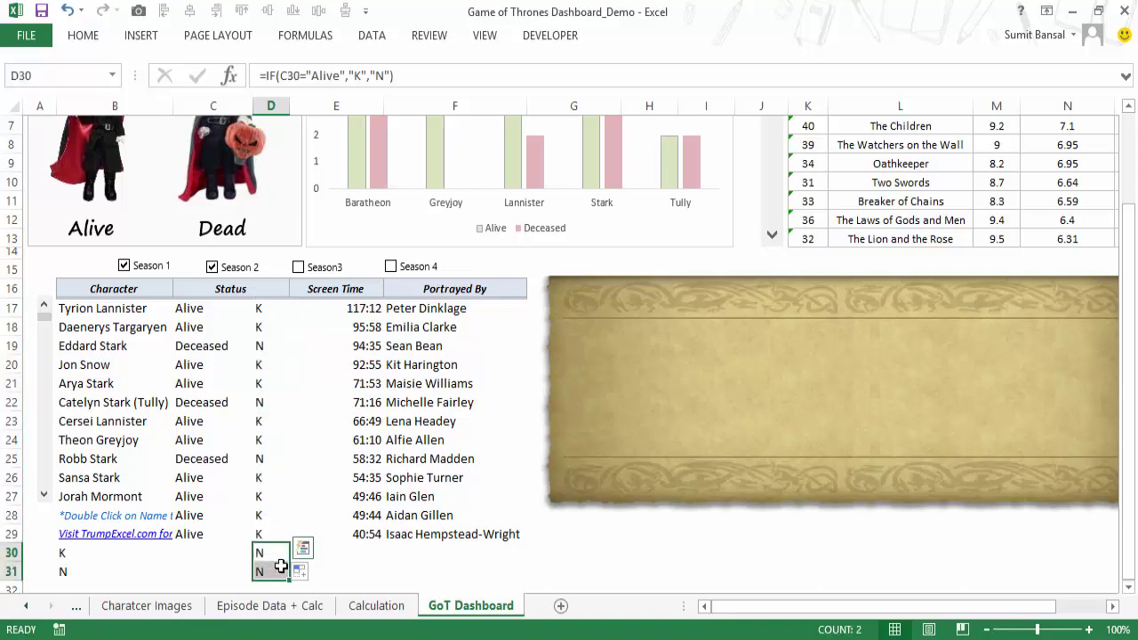
key(Delete)
drag(253, 313, 267, 533)
Set the font of D17:D29 to Wingdings to show smiley and skull icons.
click(89, 38)
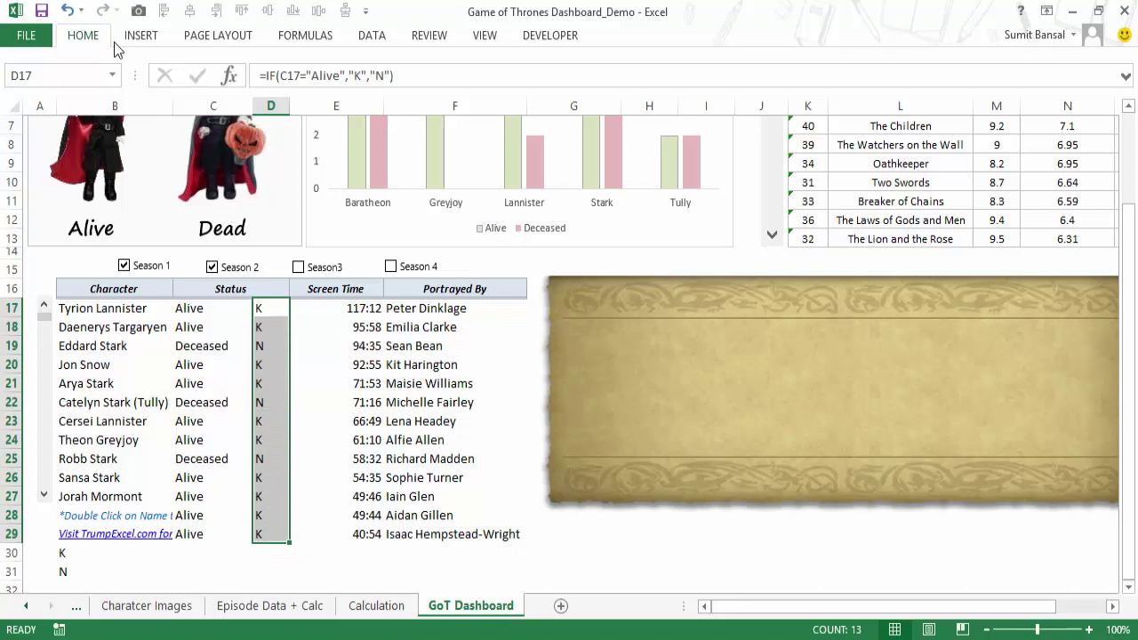
click(141, 70)
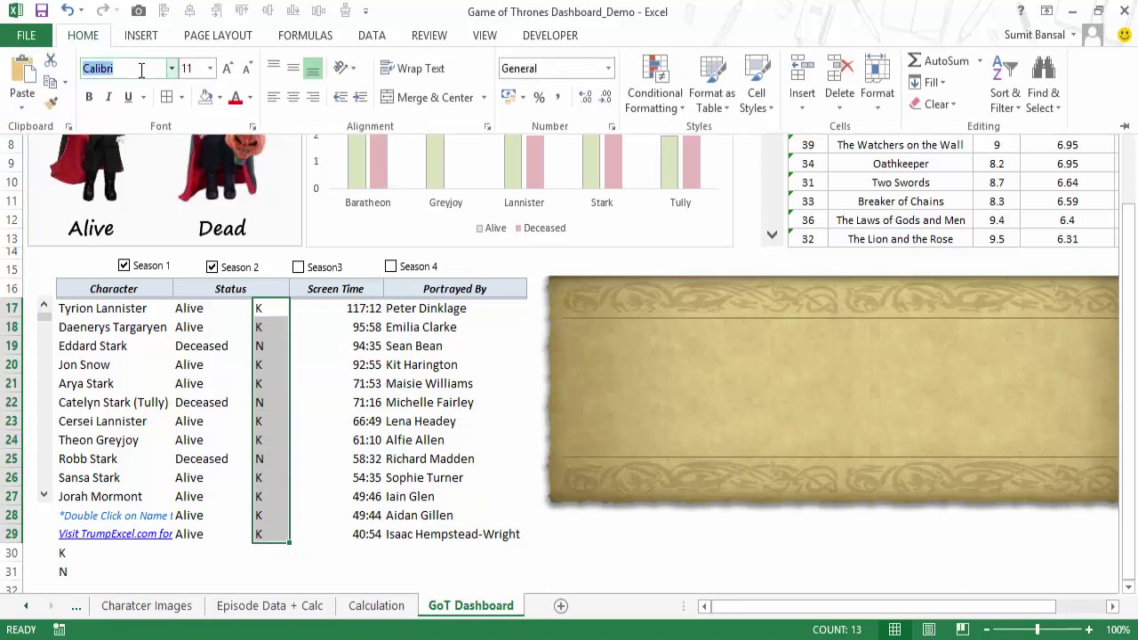
text(Wingdings)
key(Return)
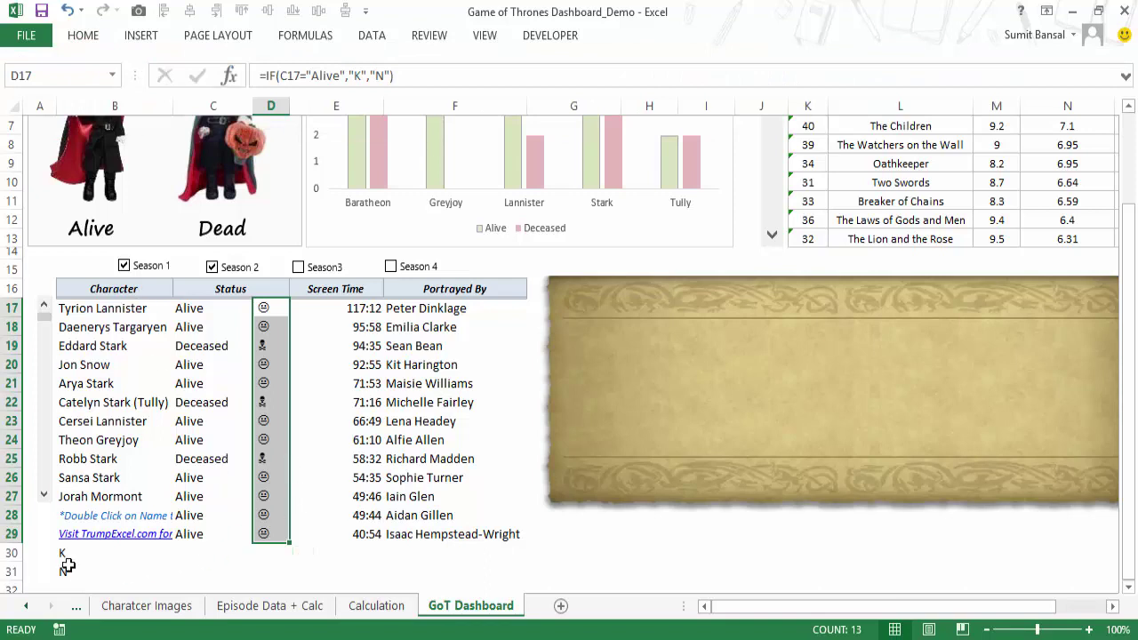
Delete the K and N samples in B30:B31 and reselect D17:D29.
drag(65, 556, 72, 567)
key(Delete)
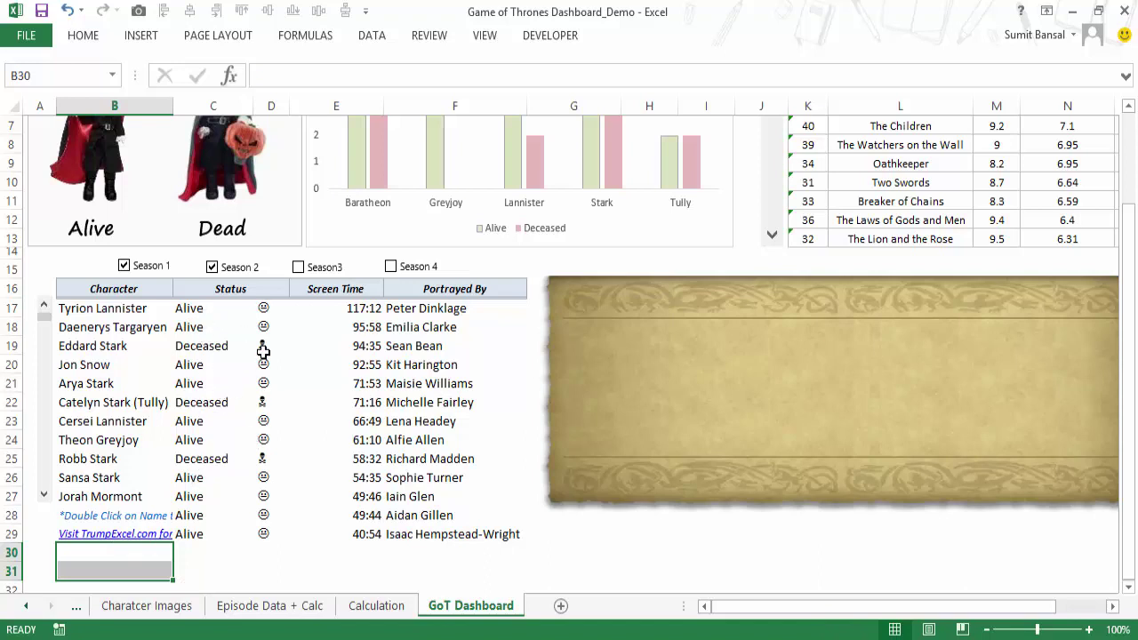
drag(263, 311, 272, 533)
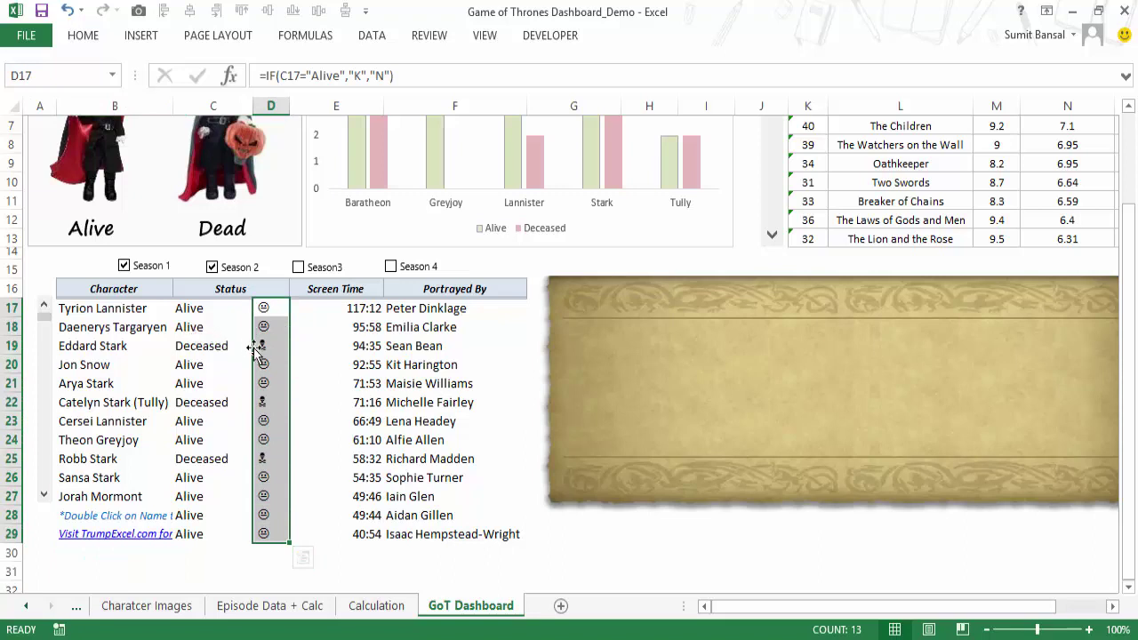
key(alt)
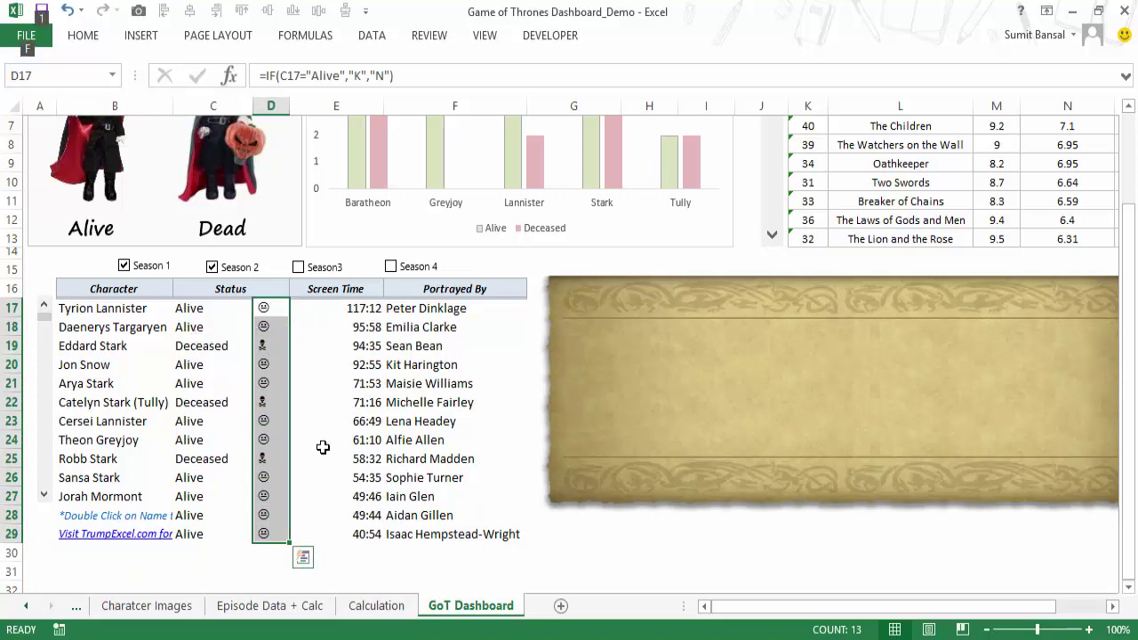
key(e)
key(Escape)
key(Escape)
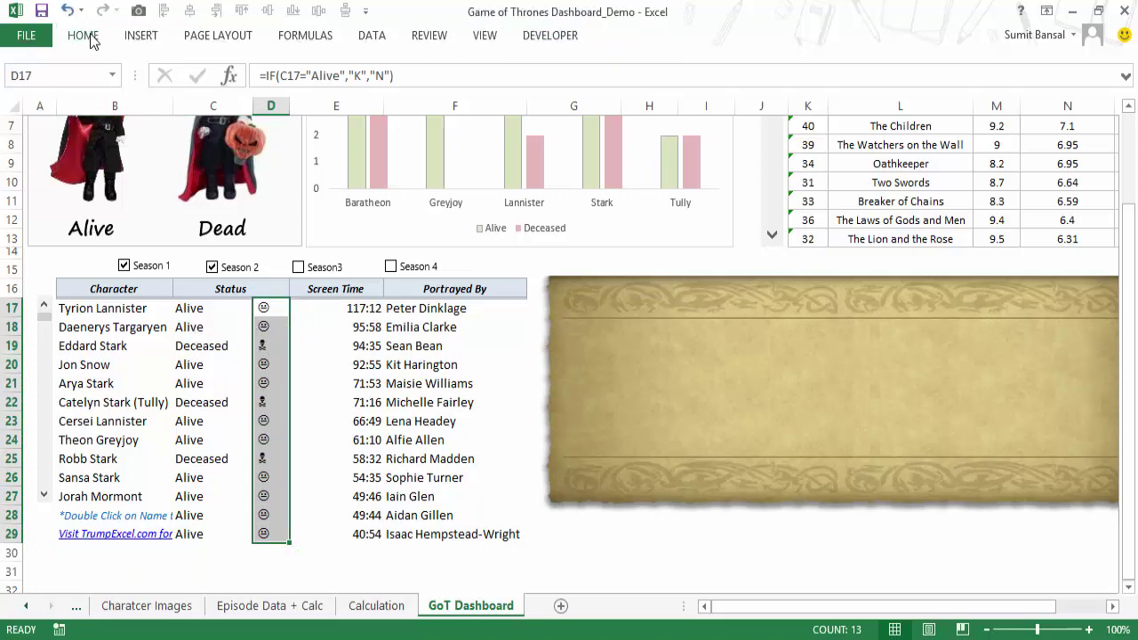
click(82, 34)
Create a new 'Use a formula' conditional formatting rule referencing =$D17.
click(661, 141)
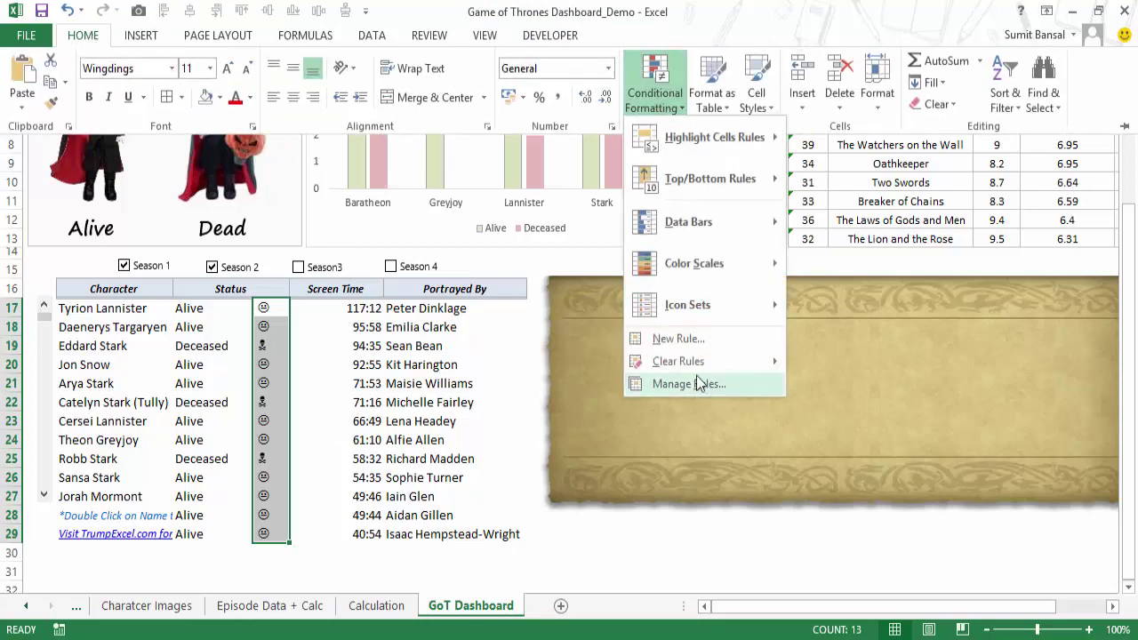
click(667, 336)
click(549, 184)
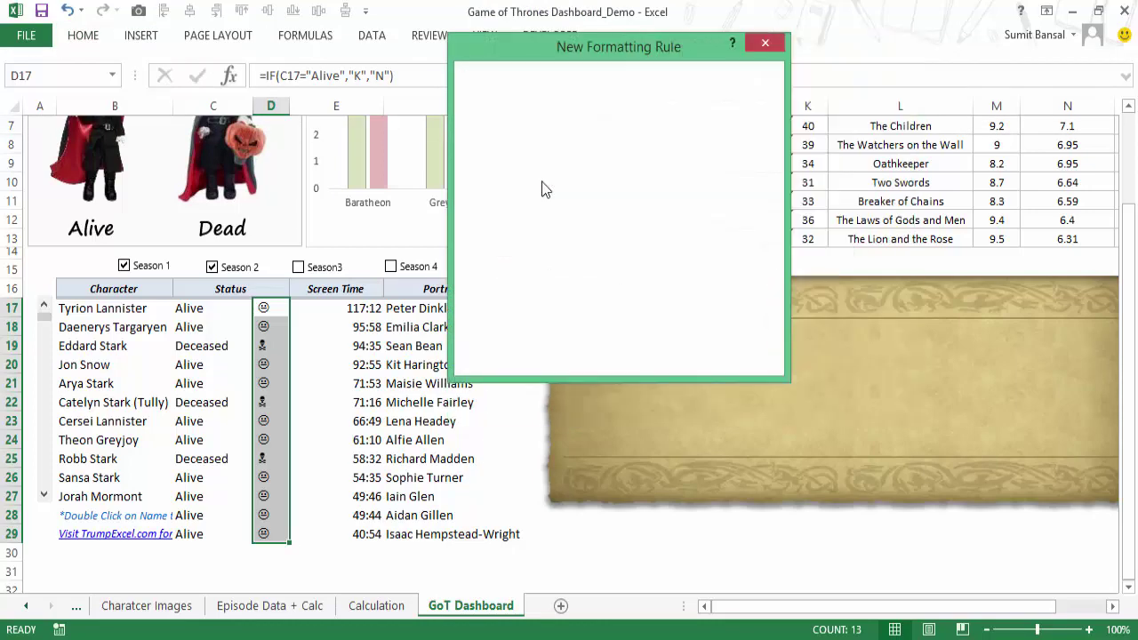
click(278, 308)
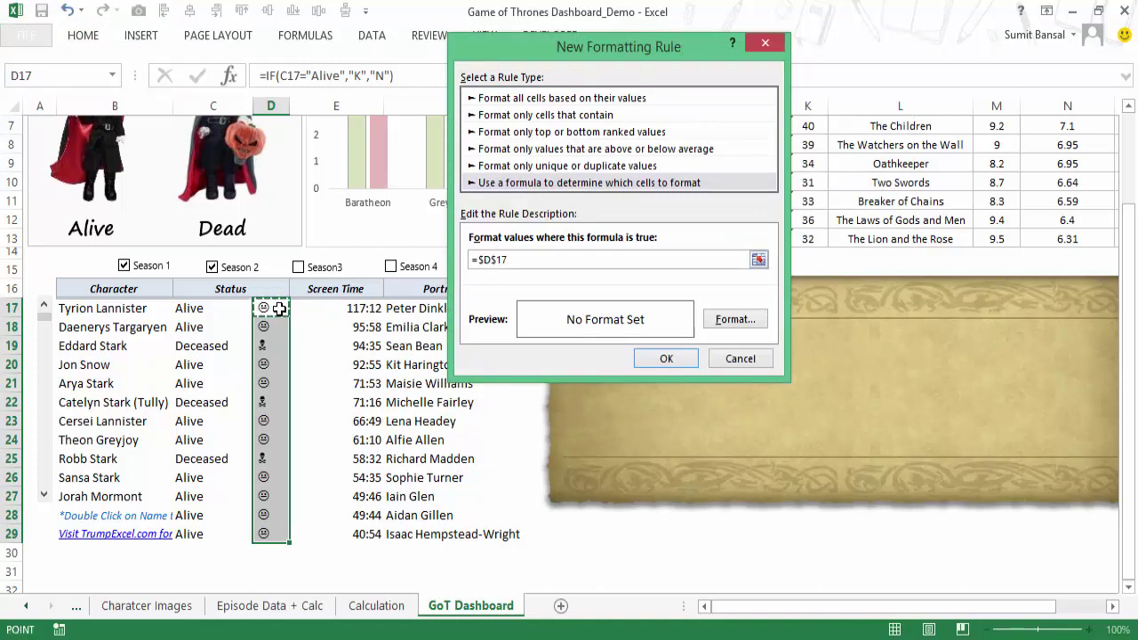
click(498, 259)
key(F2)
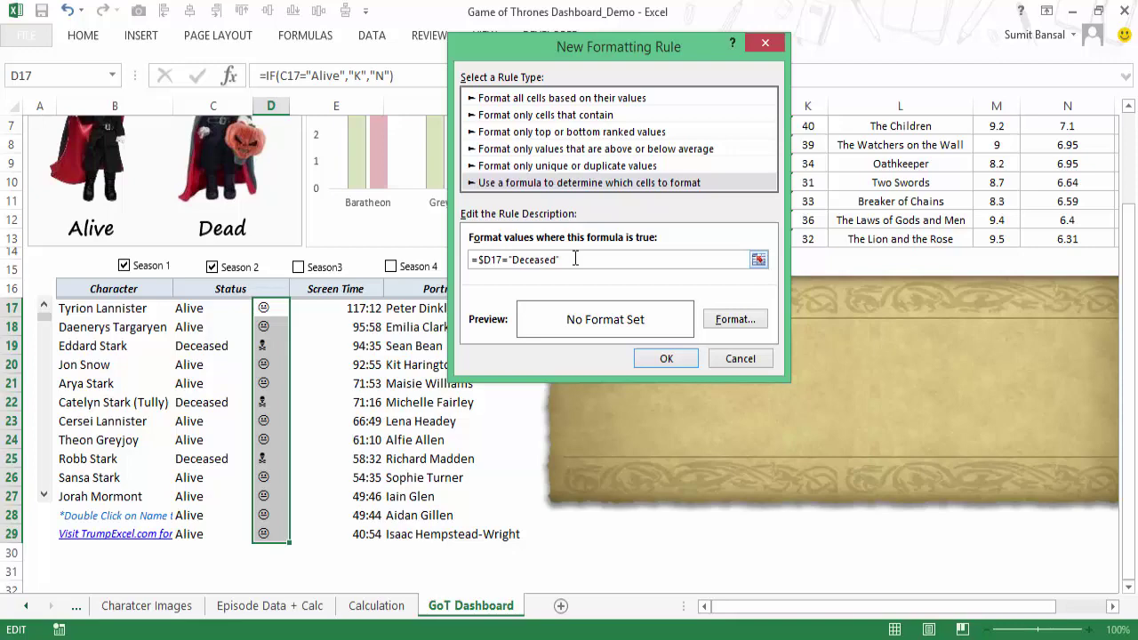
Give the new Deceased rule a bold, dark red font and save it.
click(720, 327)
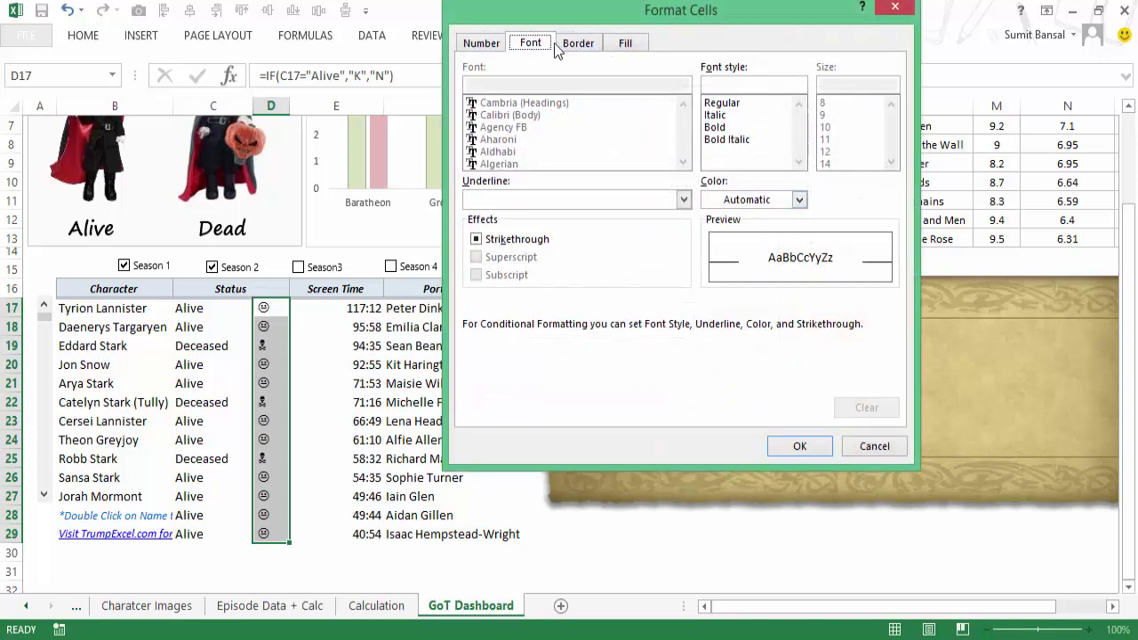
click(799, 200)
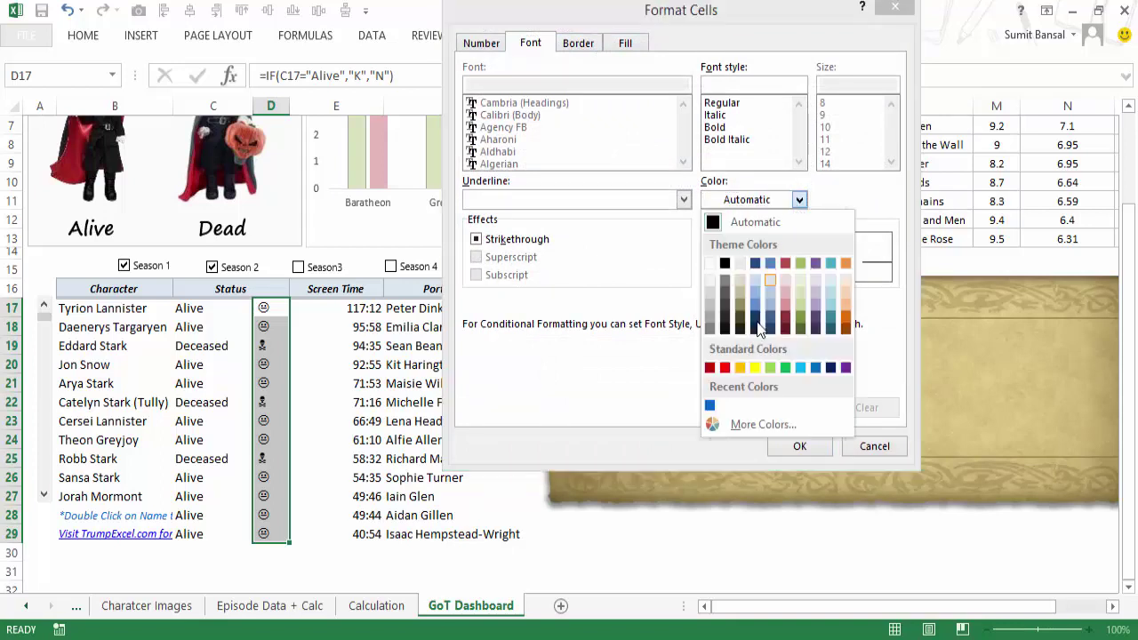
click(709, 367)
click(724, 128)
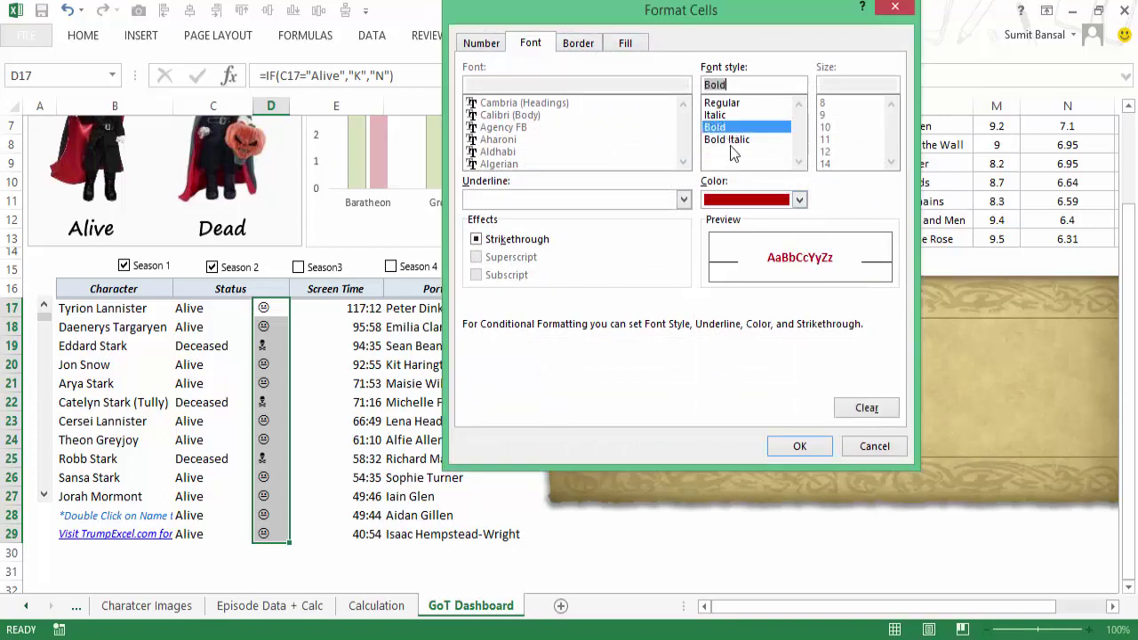
click(796, 447)
click(668, 360)
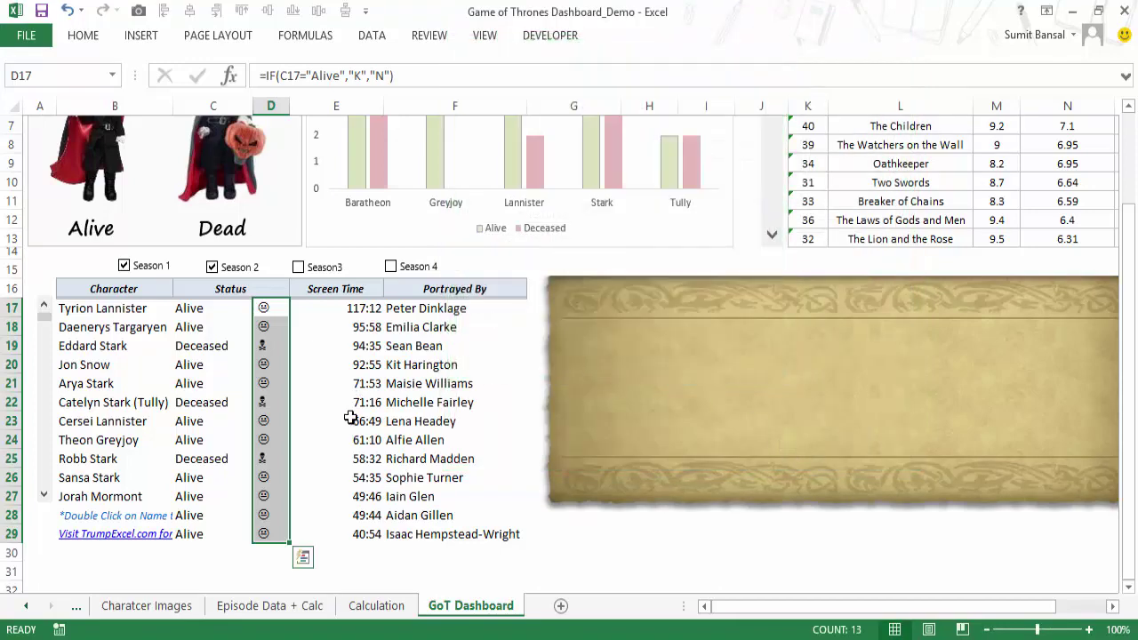
For D17:D29, edit the Deceased rule's formula to remove the column lock and reapply the rules.
click(341, 457)
drag(260, 307, 270, 533)
key(alt+o)
key(d)
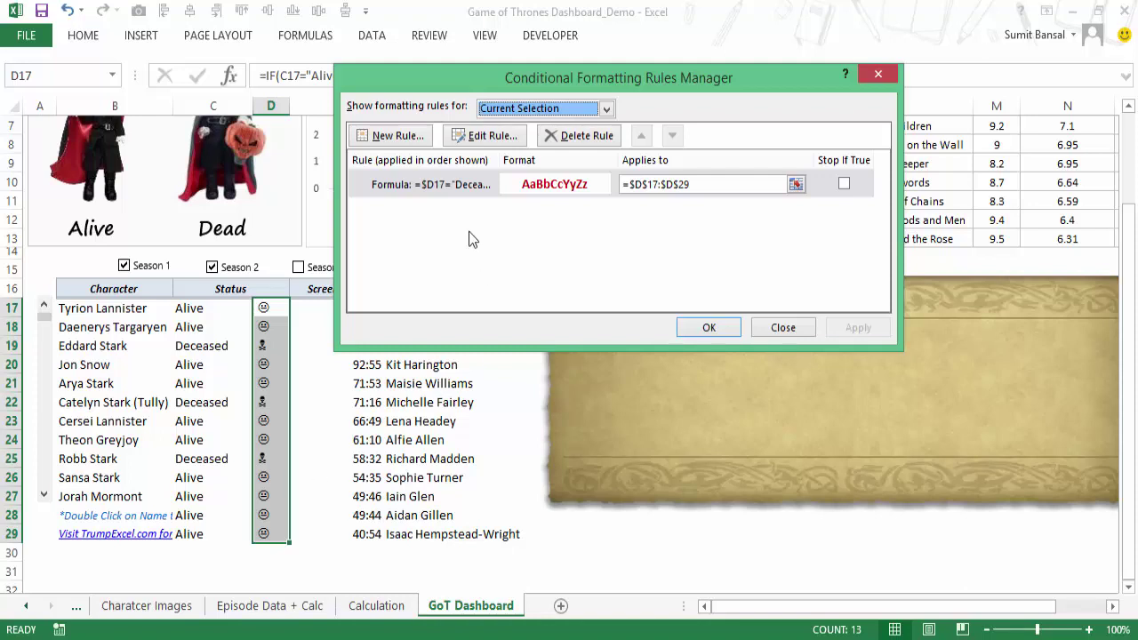
click(463, 188)
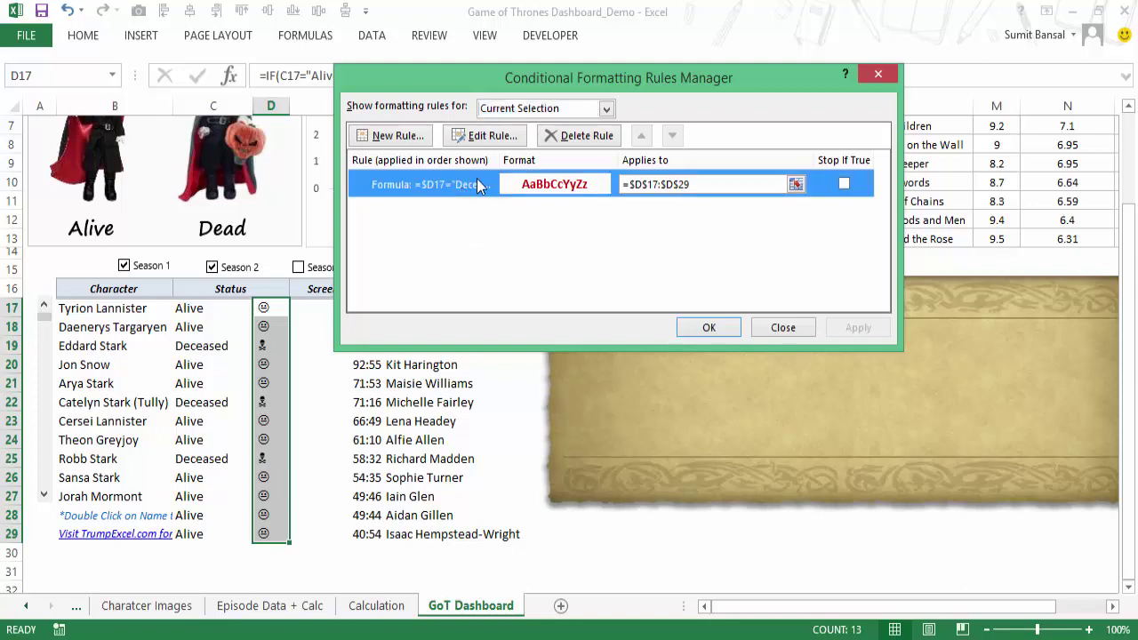
click(505, 139)
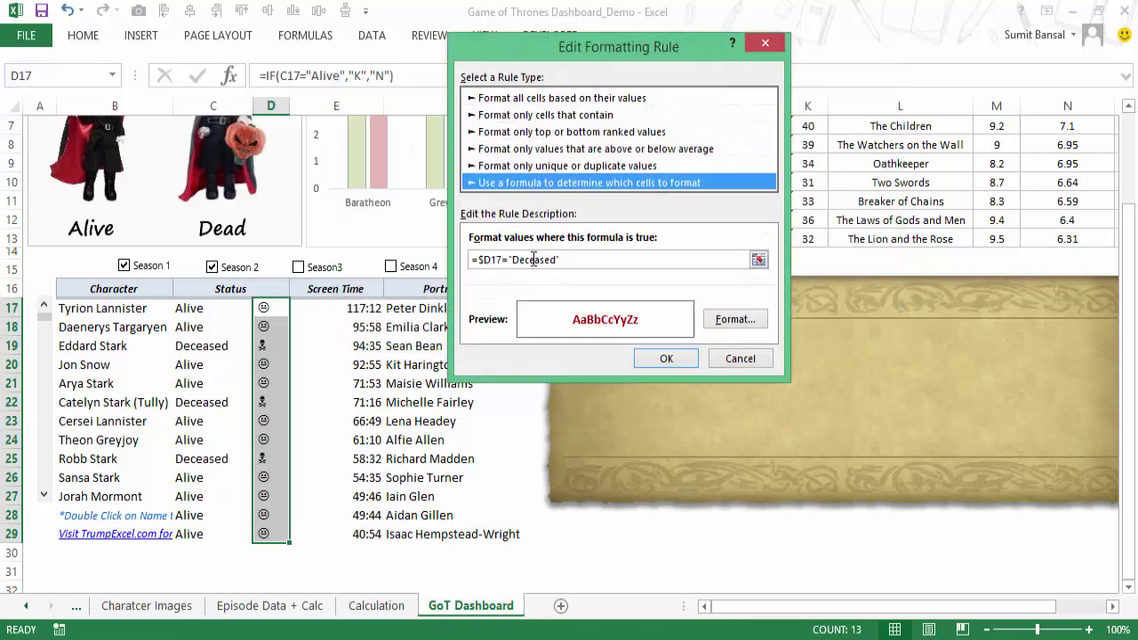
click(485, 258)
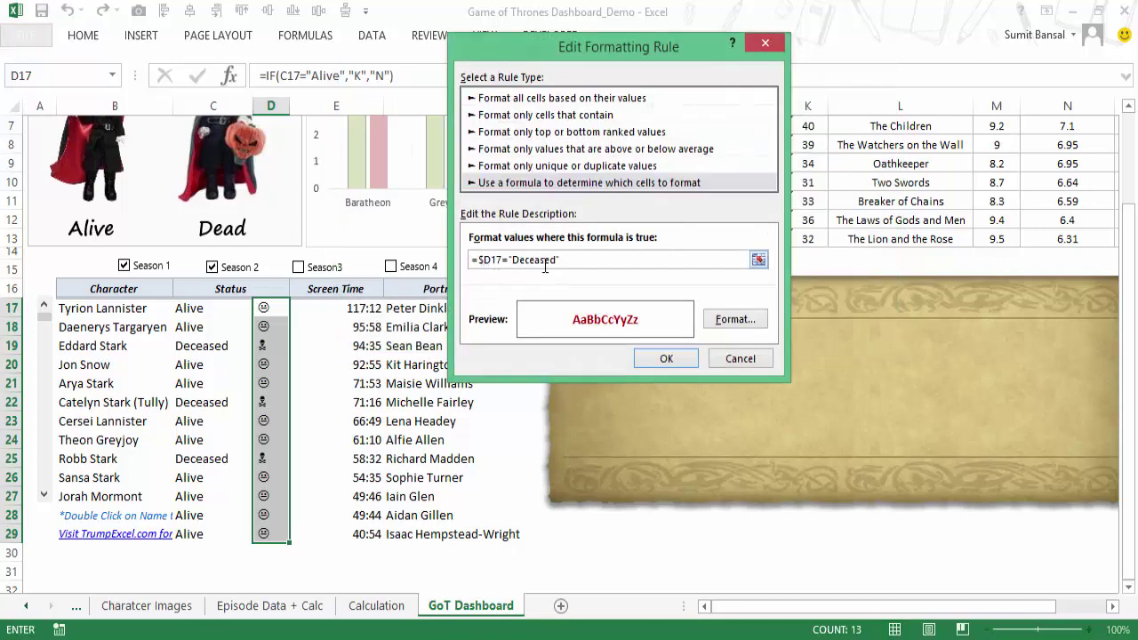
key(BackSpace)
click(656, 356)
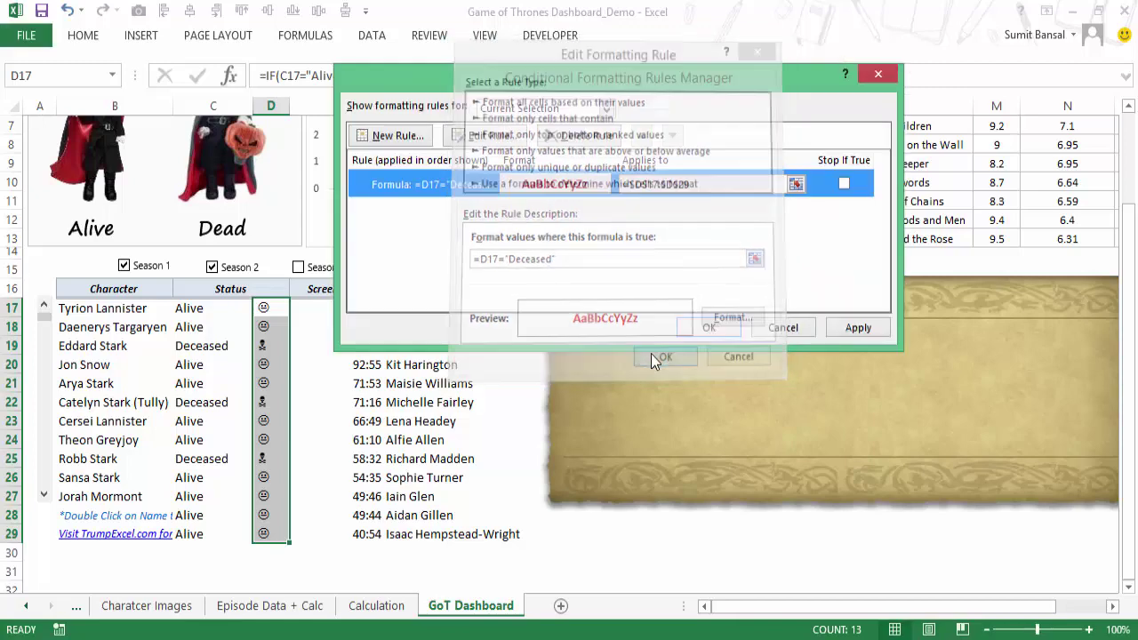
click(712, 322)
Reselect D17:D29 and reopen the Deceased rule in Manage Rules for editing.
click(343, 400)
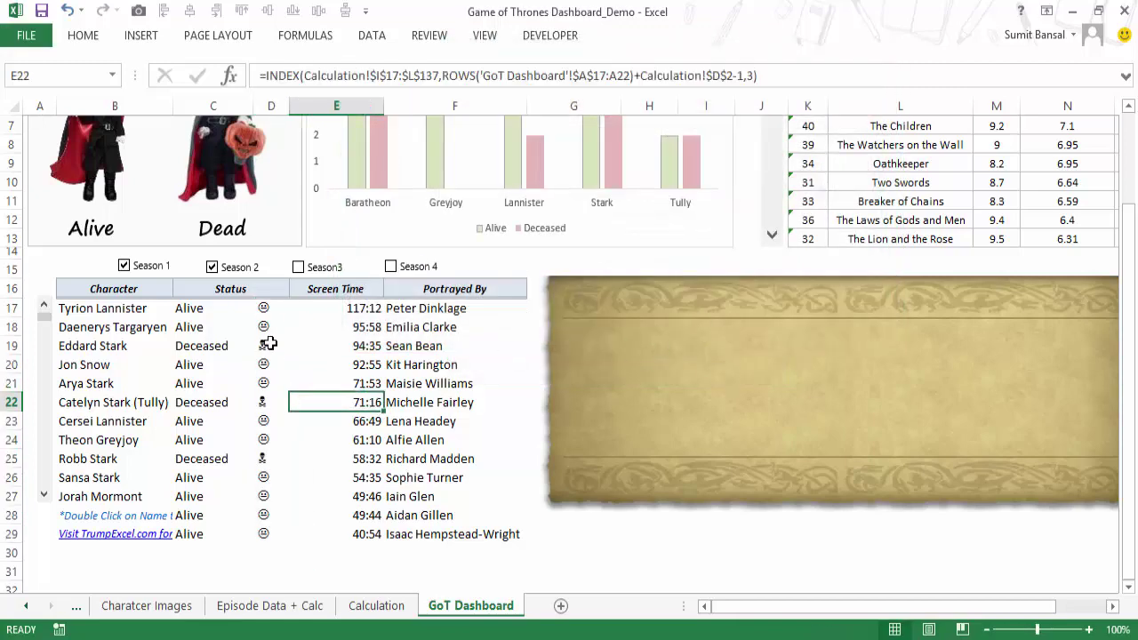
drag(264, 309, 266, 534)
key(alt)
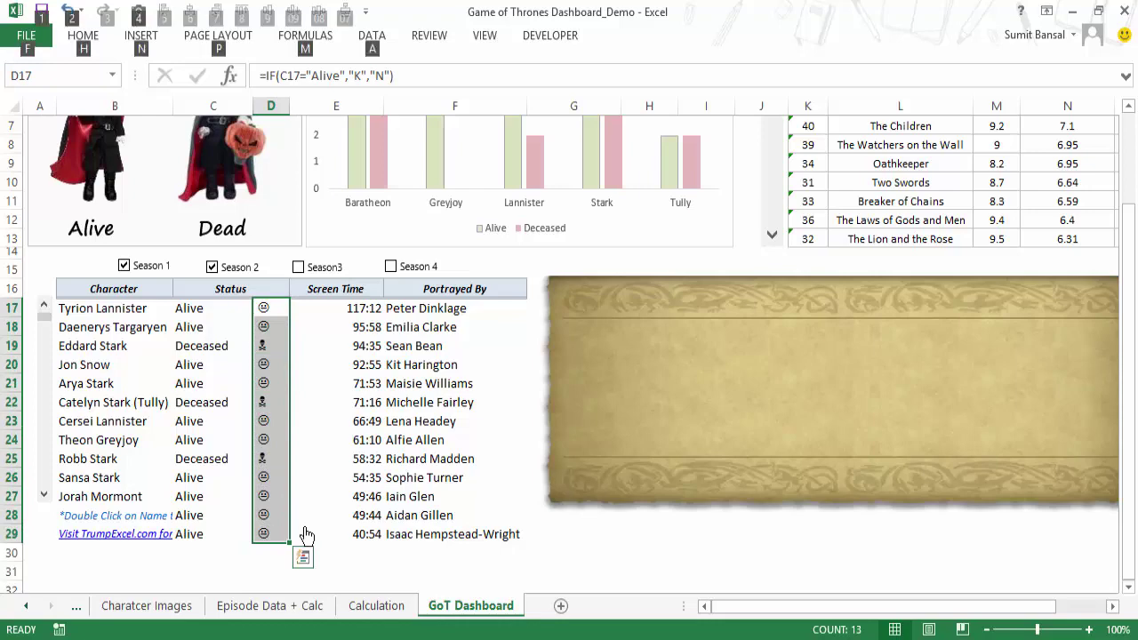
key(h)
key(l)
key(r)
click(463, 190)
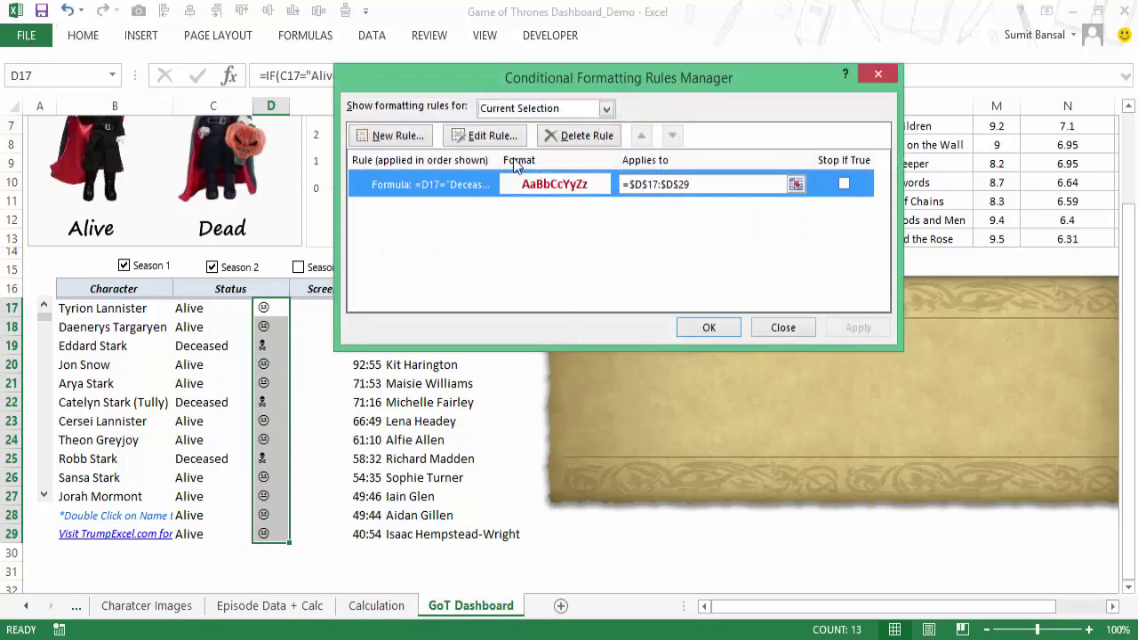
click(491, 135)
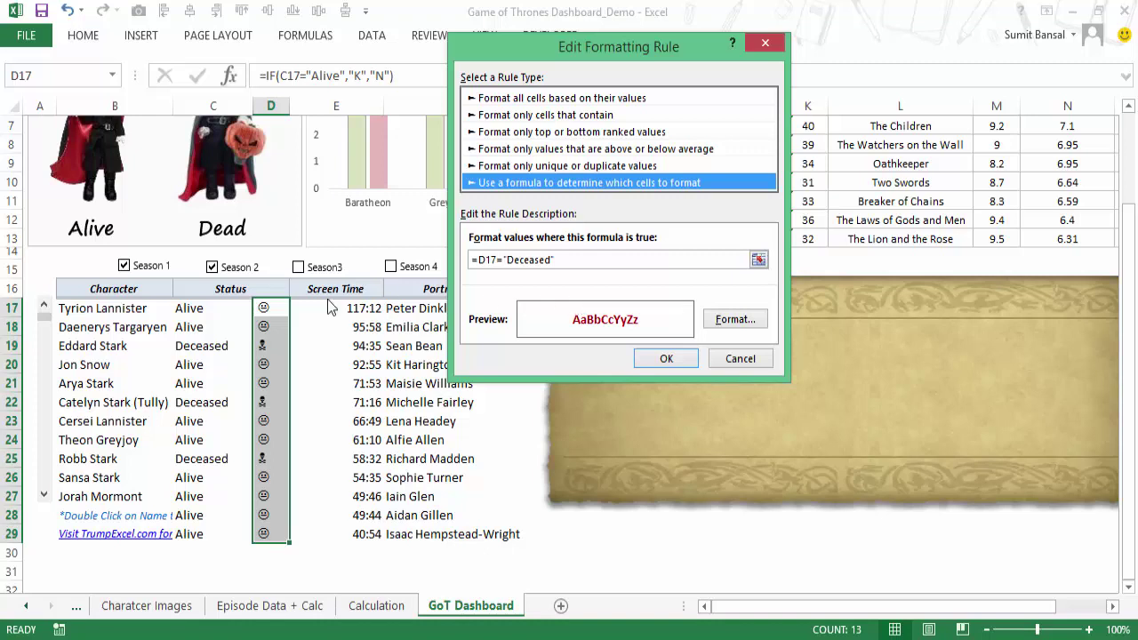
Change the rule formula to =$C17="Deceased" and apply it so Deceased icons turn red.
click(483, 259)
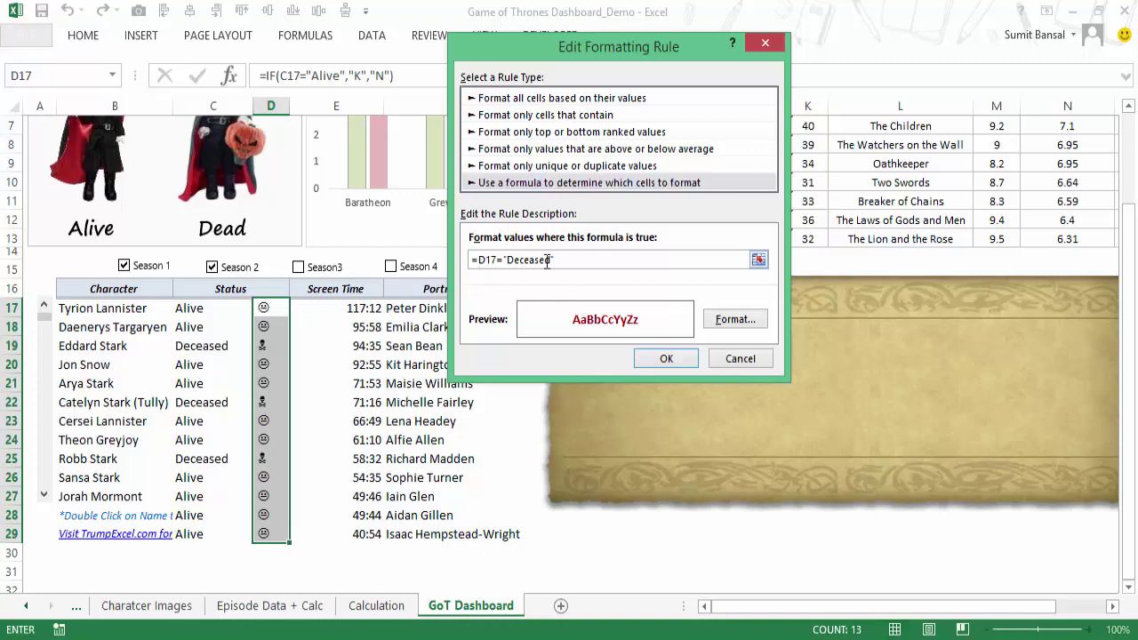
key(BackSpace)
text(C)
click(481, 260)
text($)
click(665, 358)
click(709, 327)
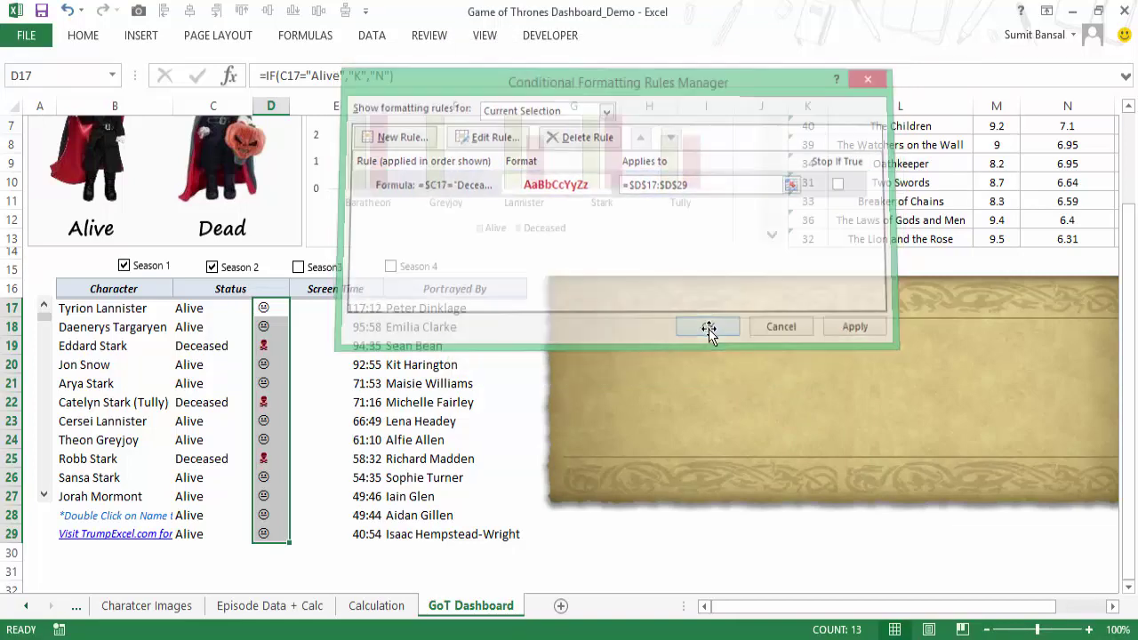
click(274, 471)
drag(272, 308, 274, 535)
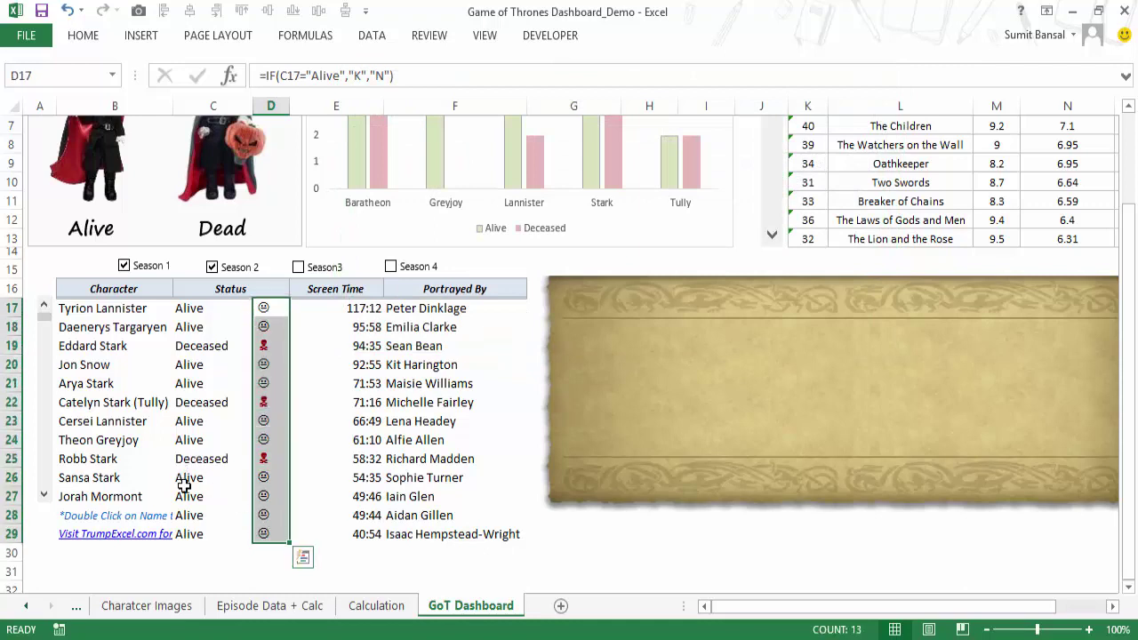
Tick Season 3 and Season 4 so the character totals include all four seasons.
click(183, 482)
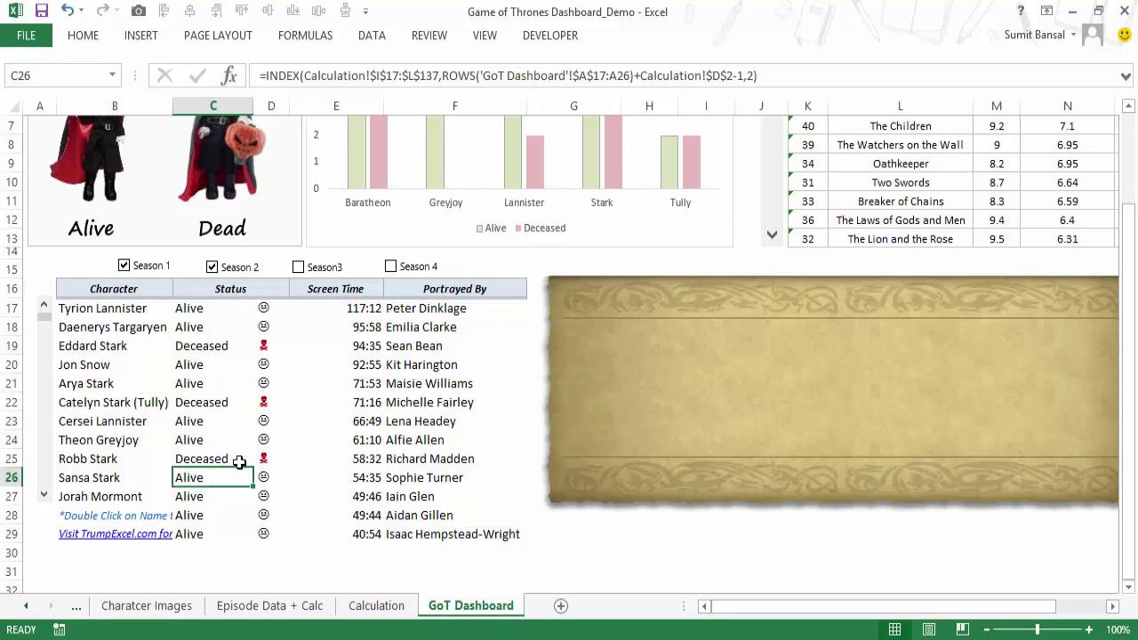
click(318, 267)
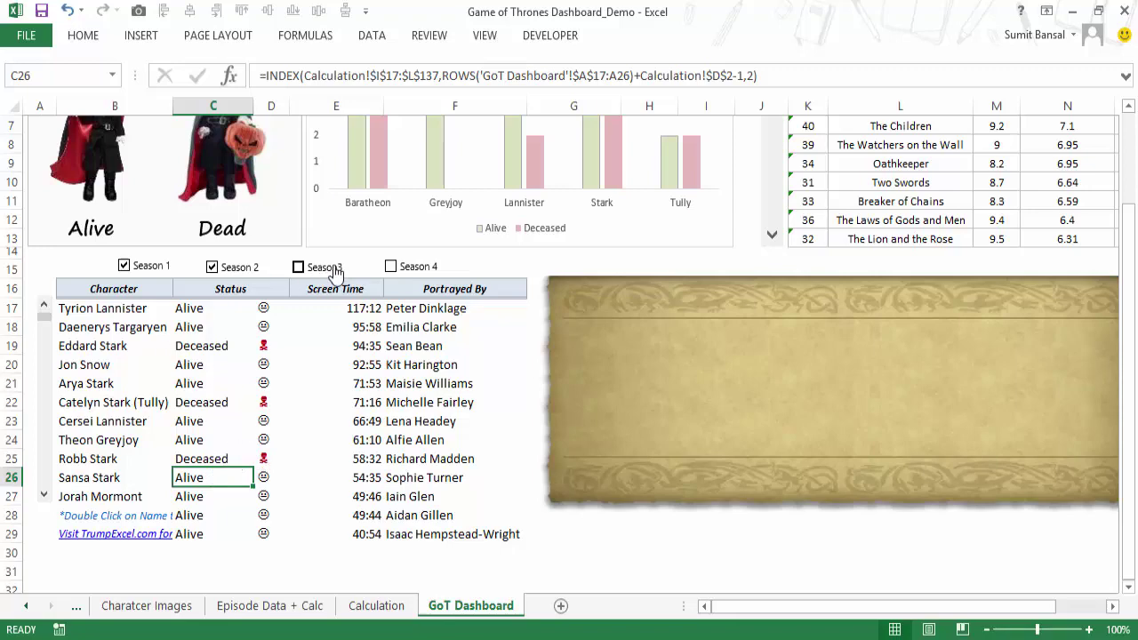
click(413, 269)
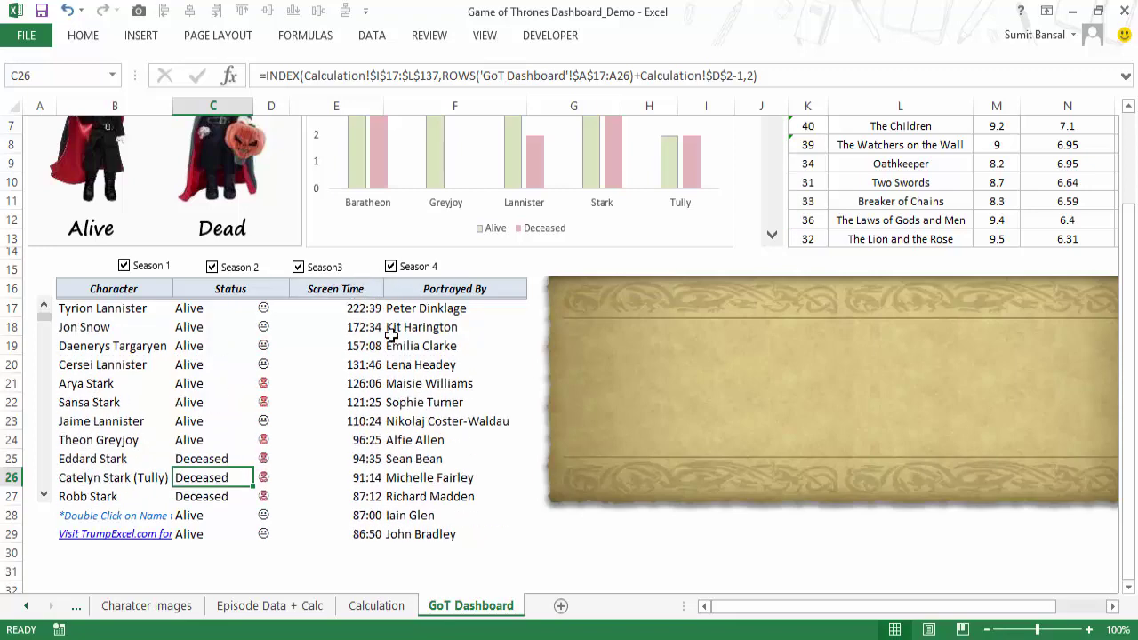
click(44, 497)
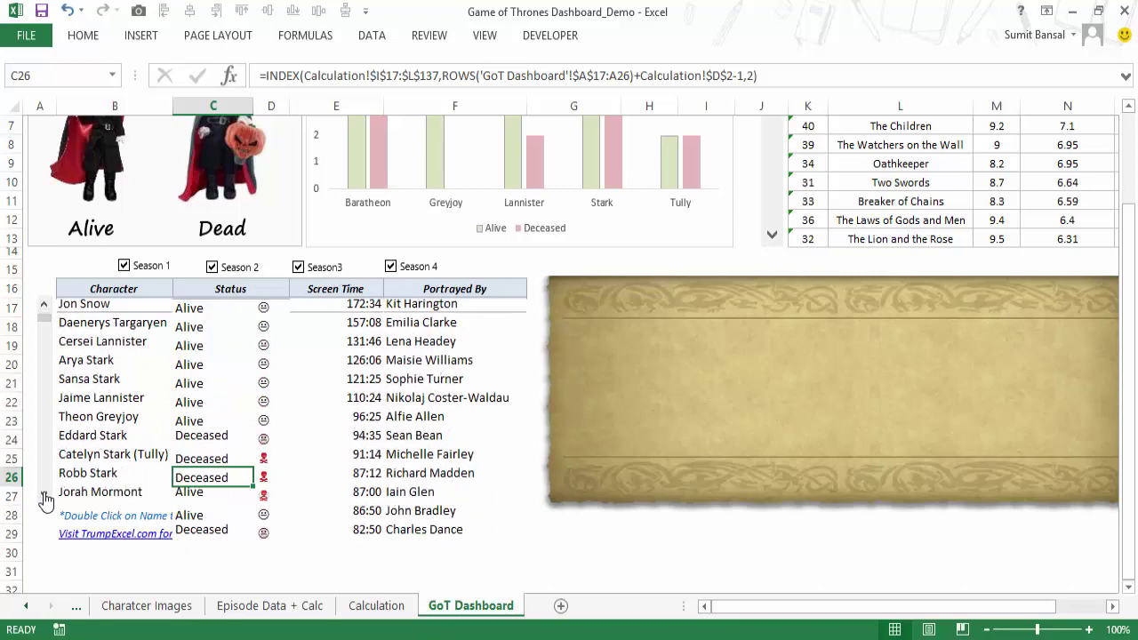
click(43, 307)
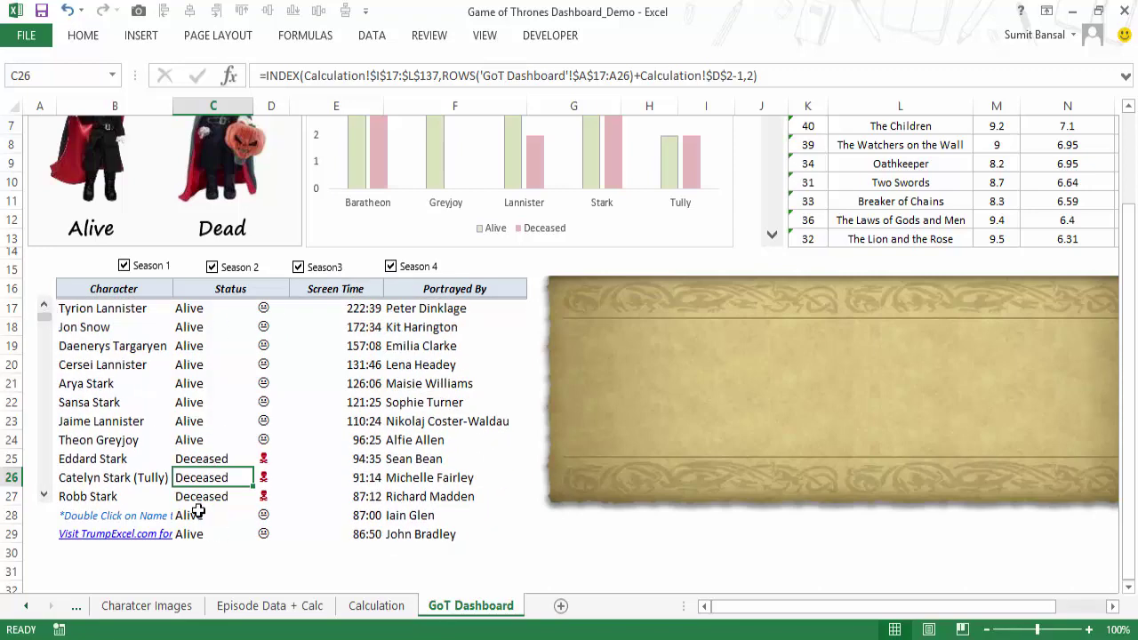
Clear rows C28:F29 and select the character table B17:F27.
drag(196, 519, 400, 529)
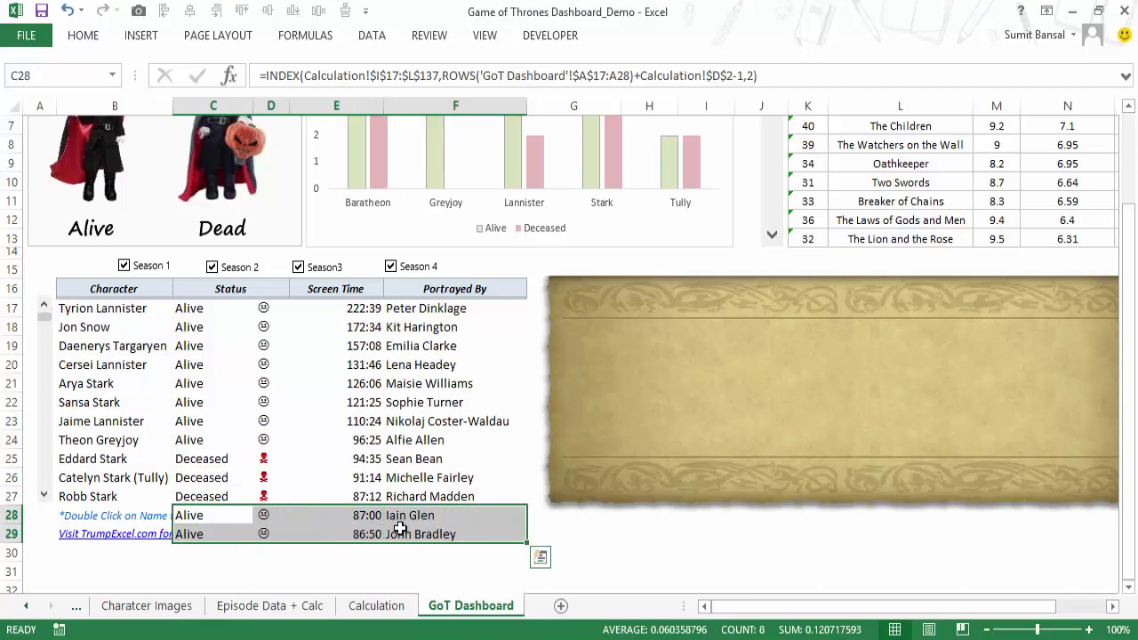
key(Delete)
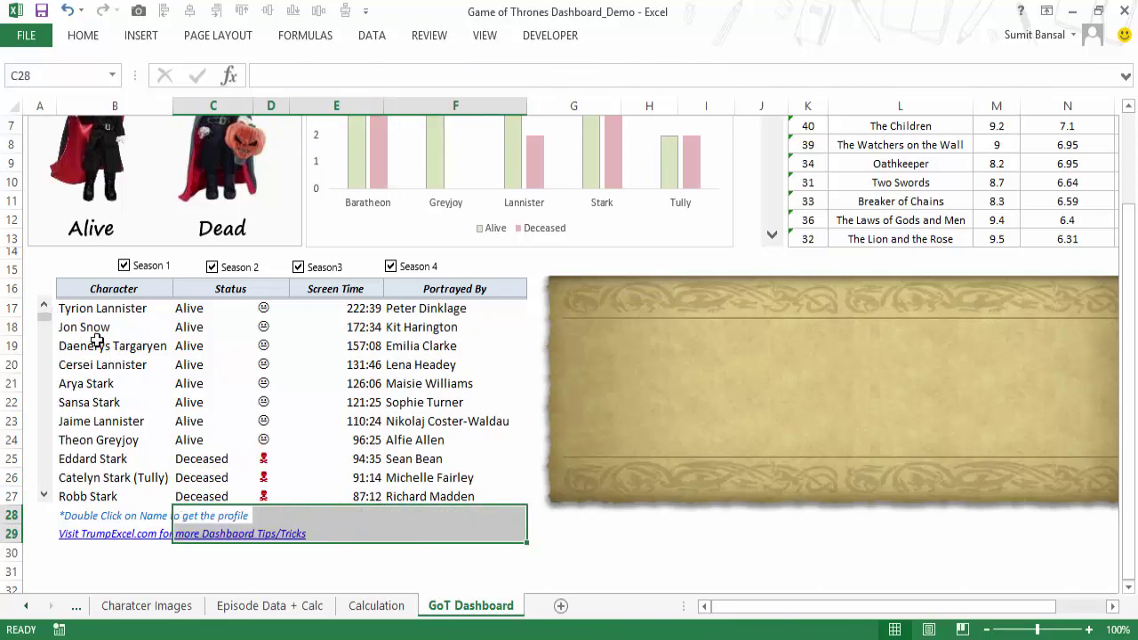
drag(92, 311, 397, 488)
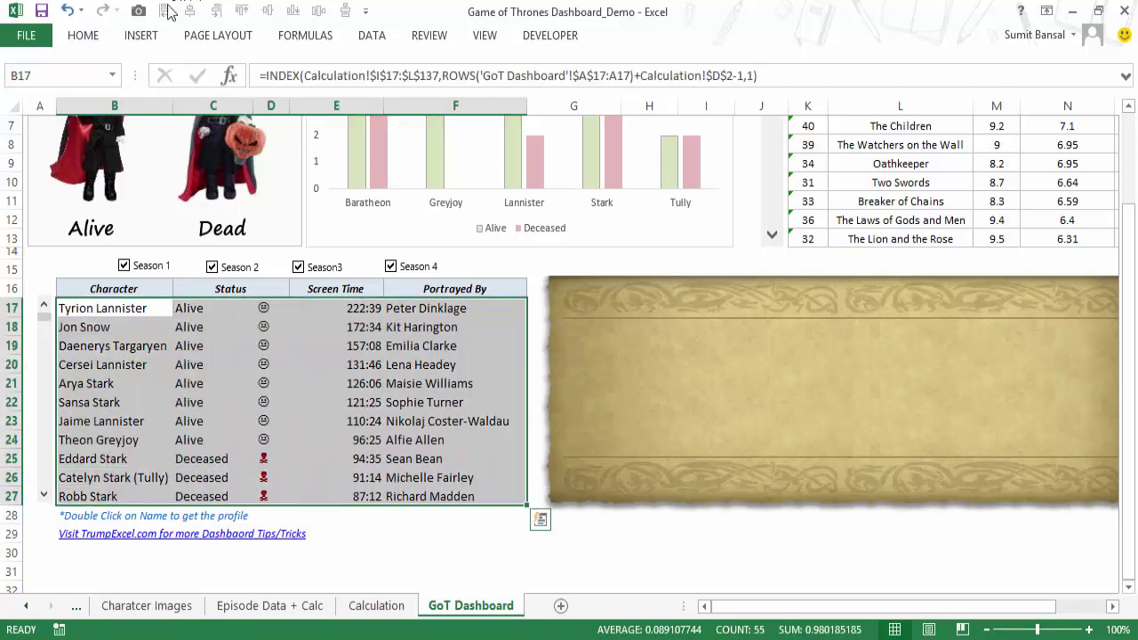
click(82, 37)
click(182, 98)
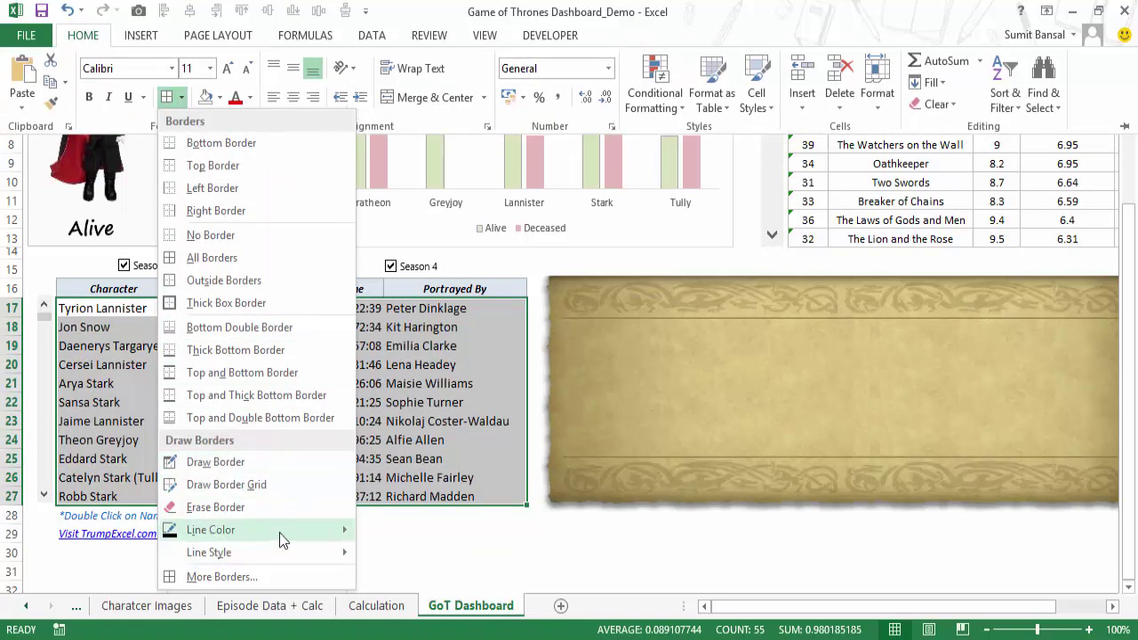
mouse_move(334, 532)
click(362, 519)
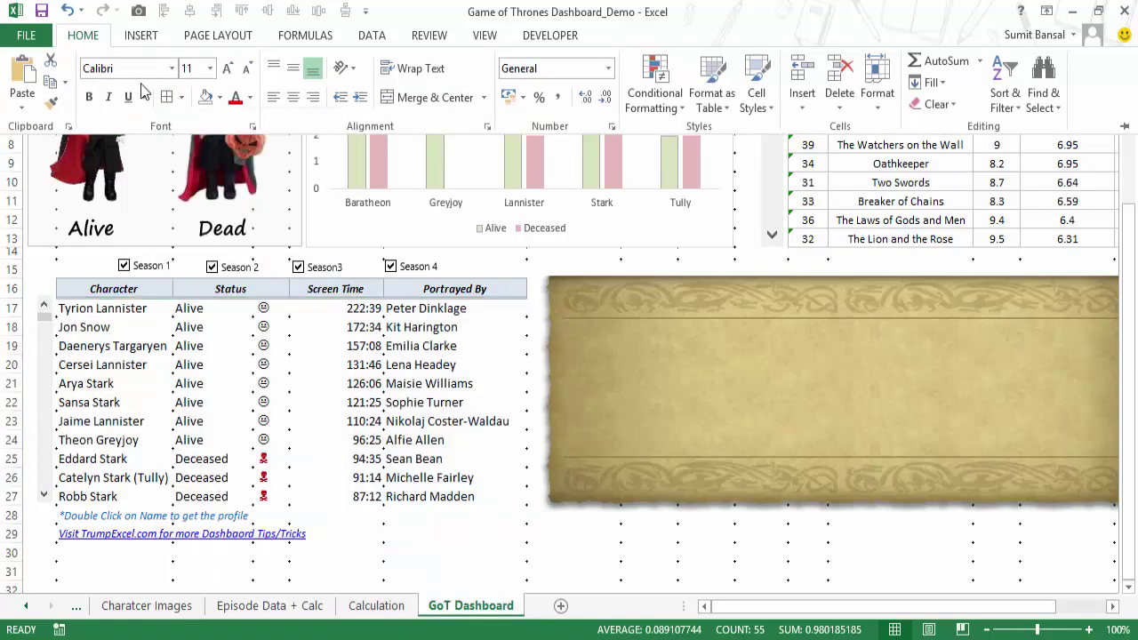
click(166, 98)
click(341, 437)
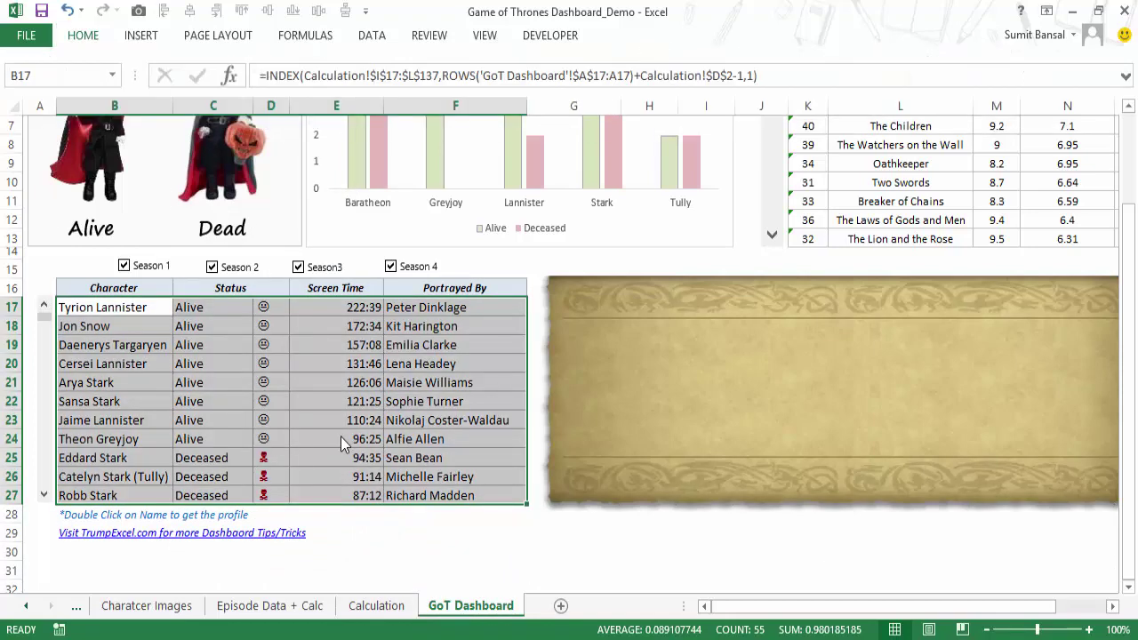
click(340, 437)
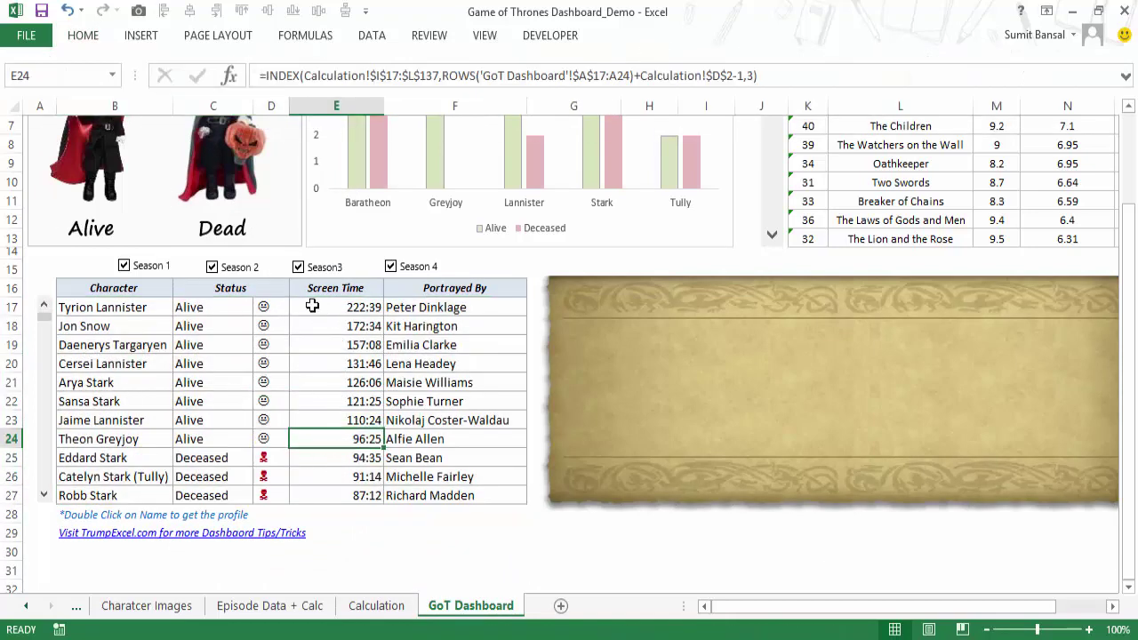
click(236, 274)
click(300, 267)
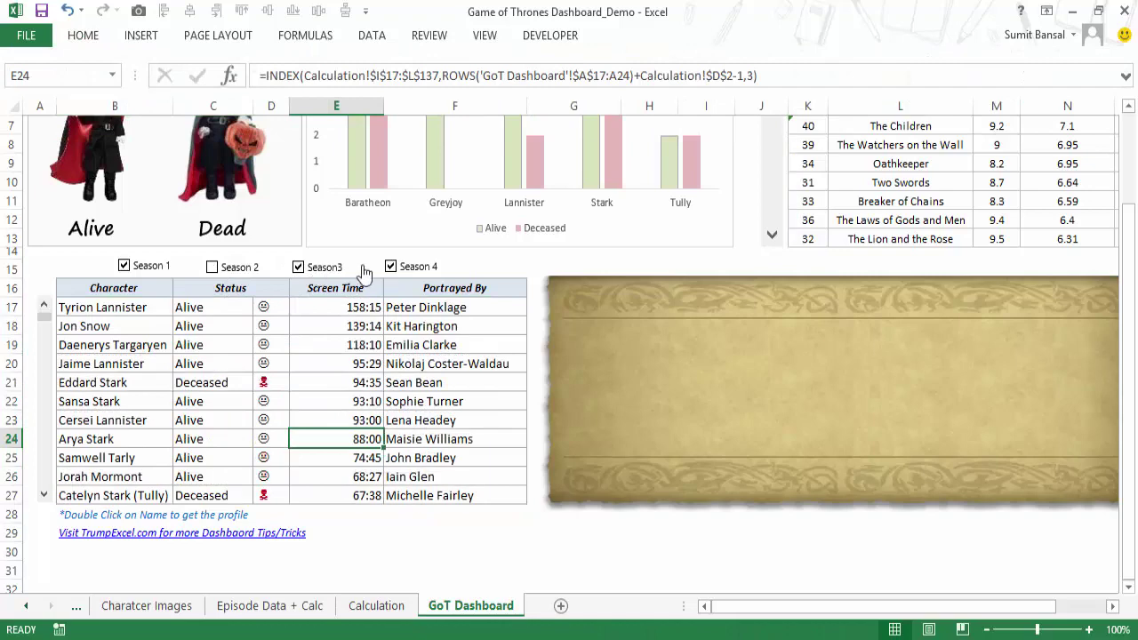
click(401, 268)
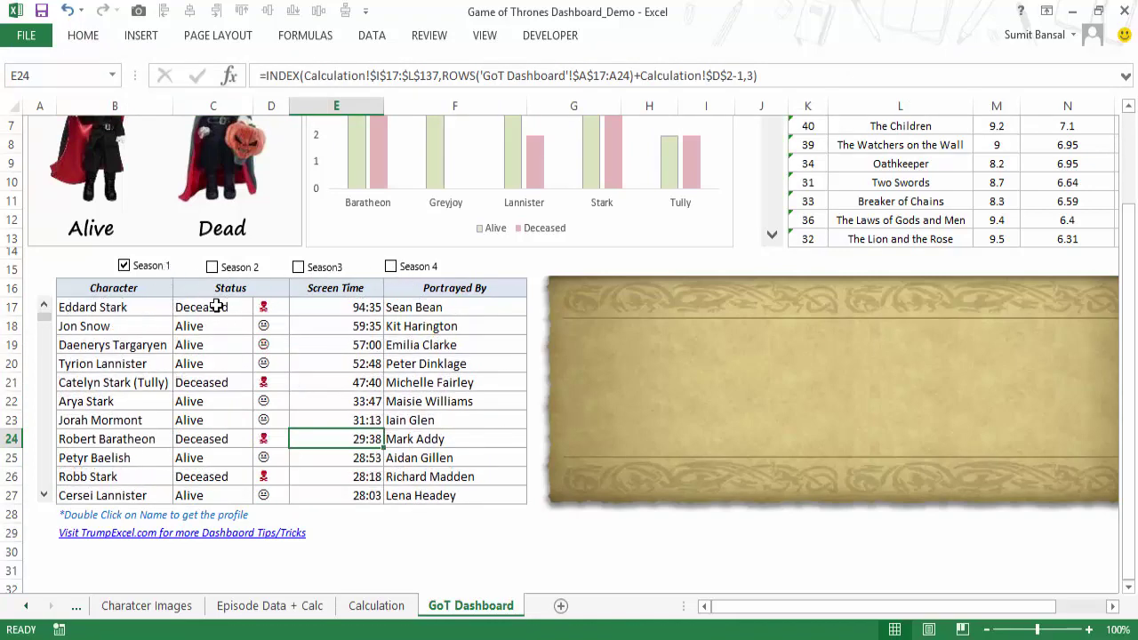
click(296, 307)
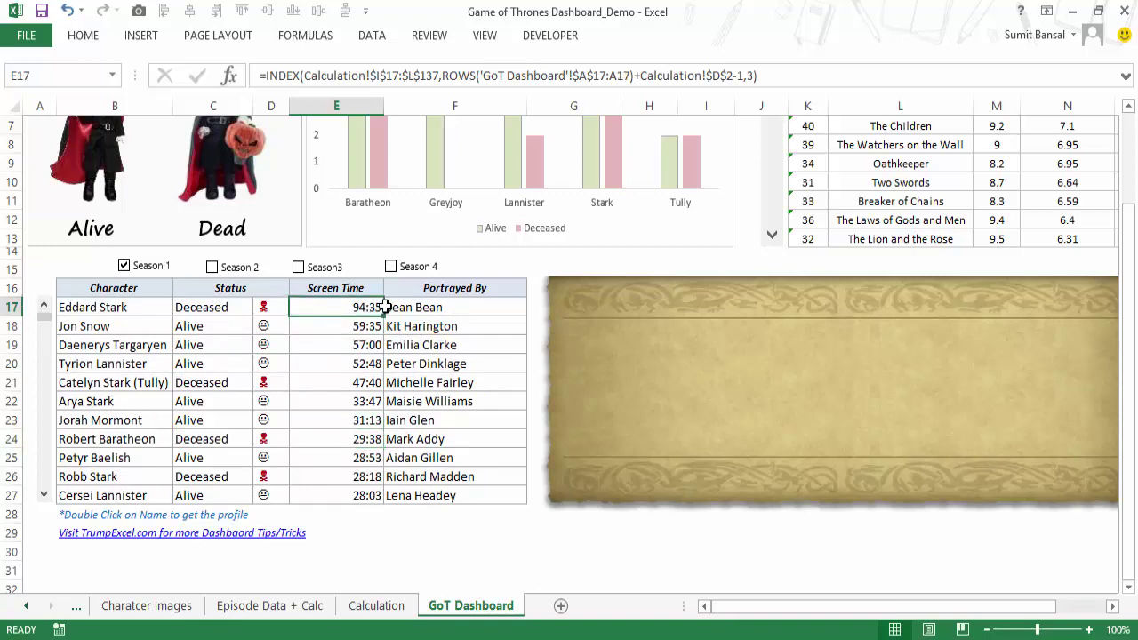
click(231, 307)
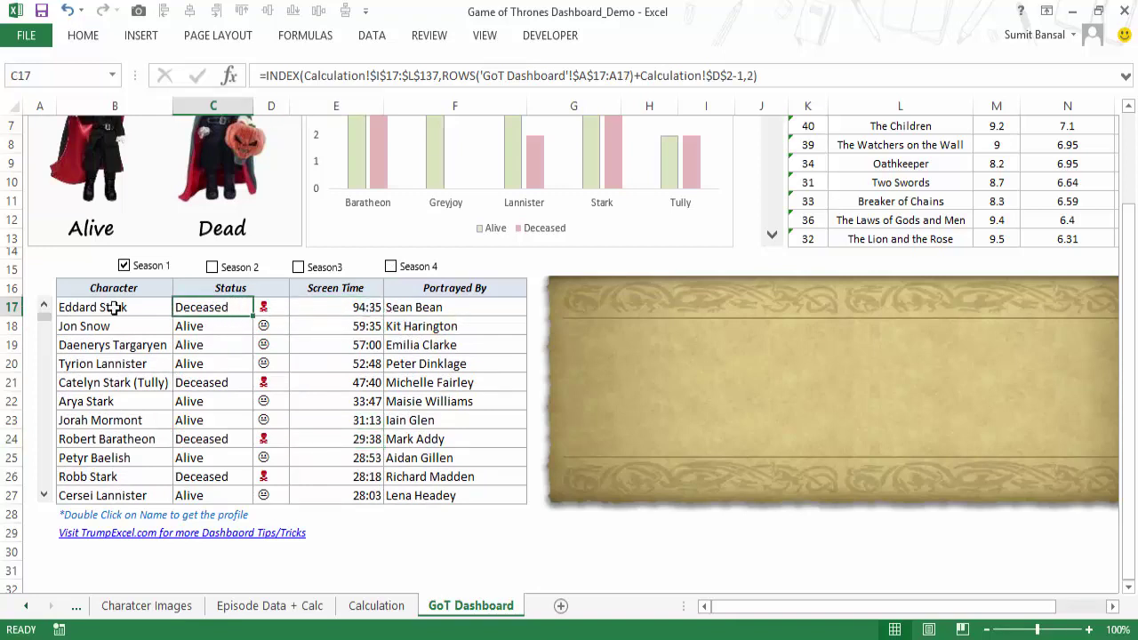
click(112, 307)
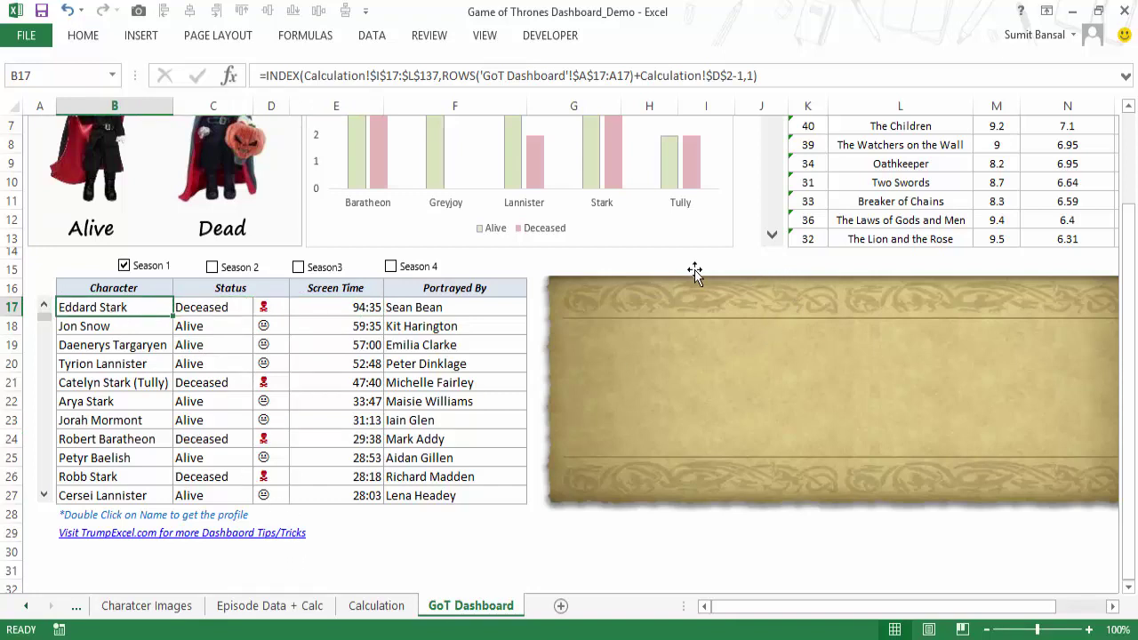
click(683, 351)
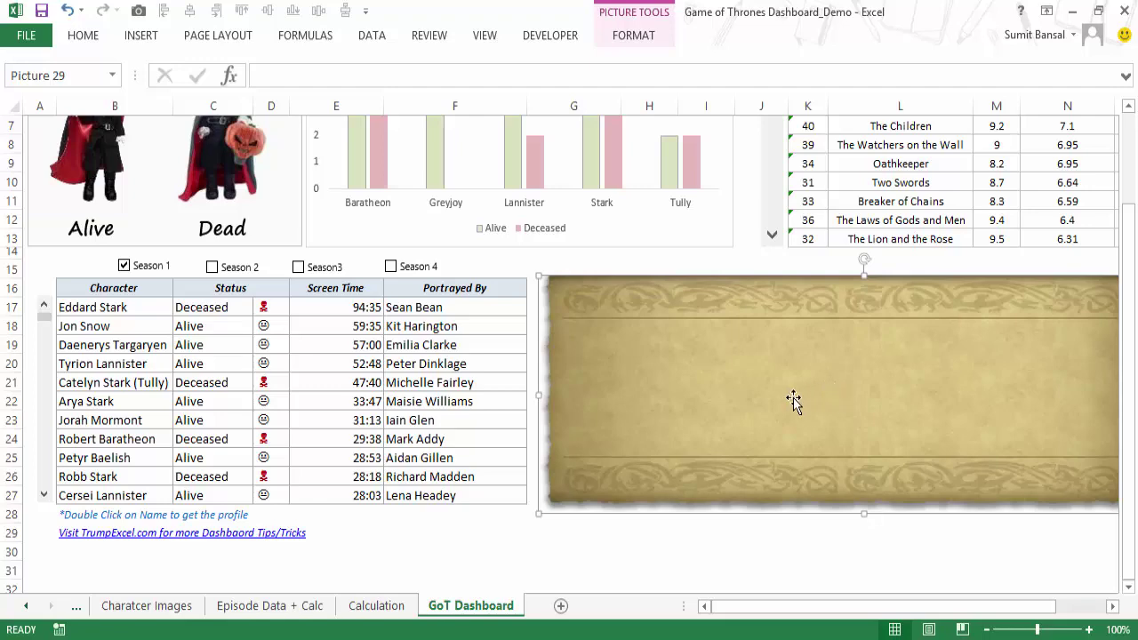
scroll(795, 395, up, 2)
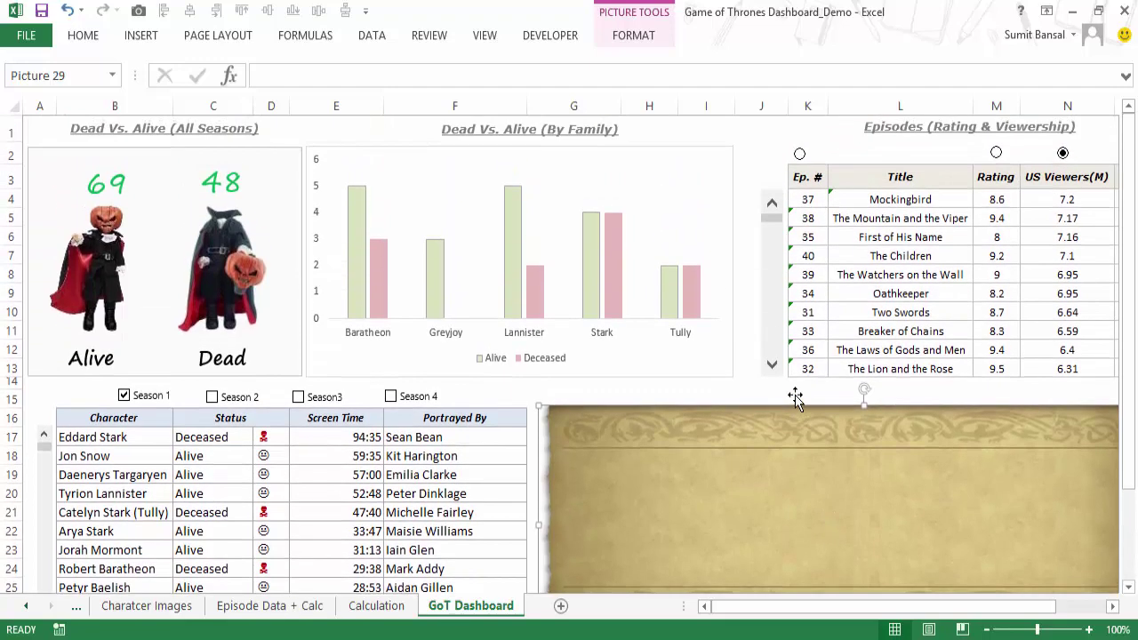
scroll(795, 395, down, 2)
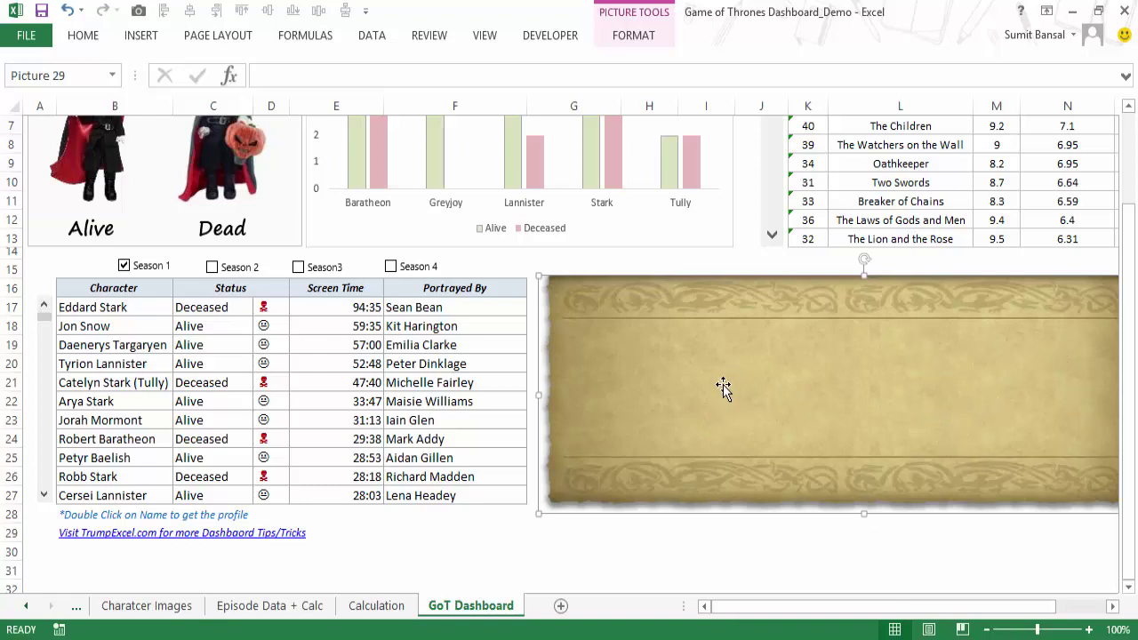
key(Escape)
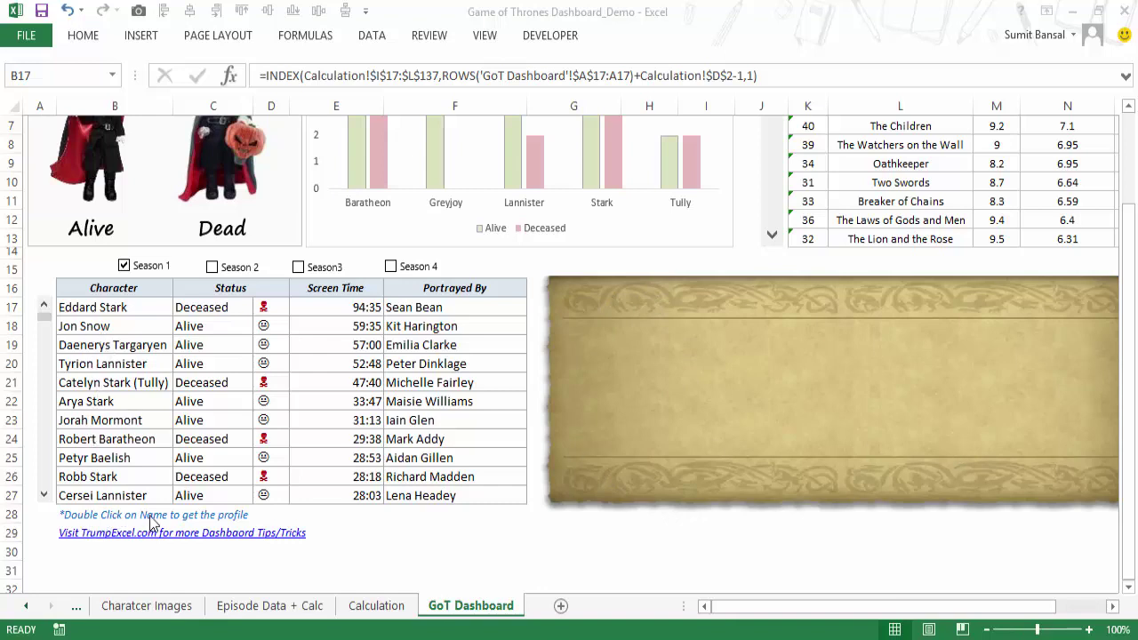
key(alt+Tab)
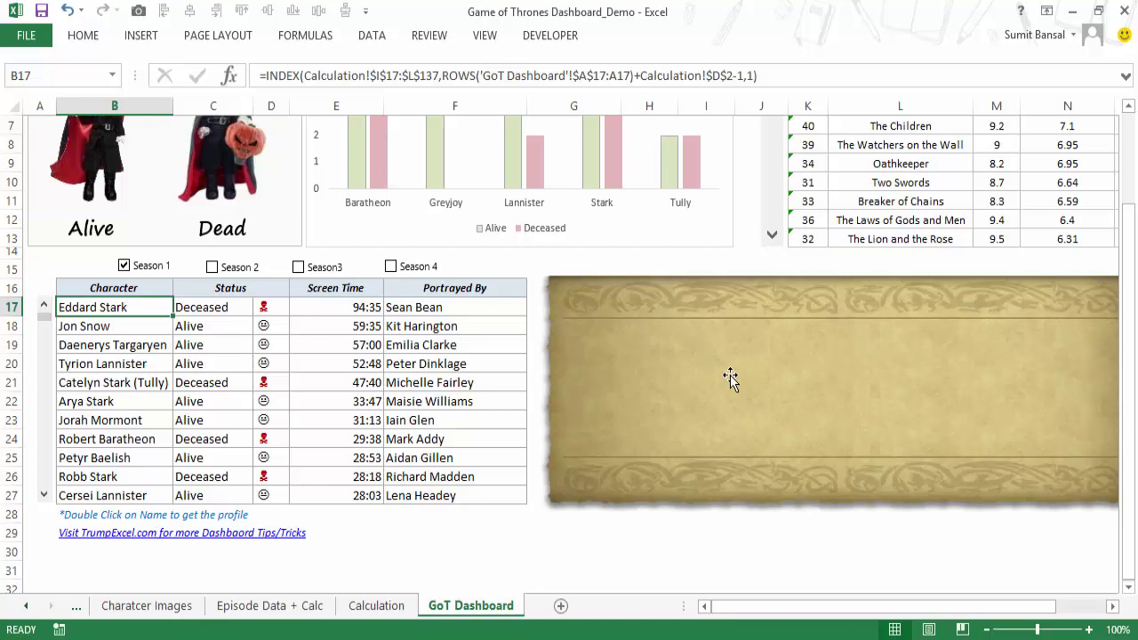
Leave B18 unchanged and copy the macro code from Notepad.
double_click(119, 325)
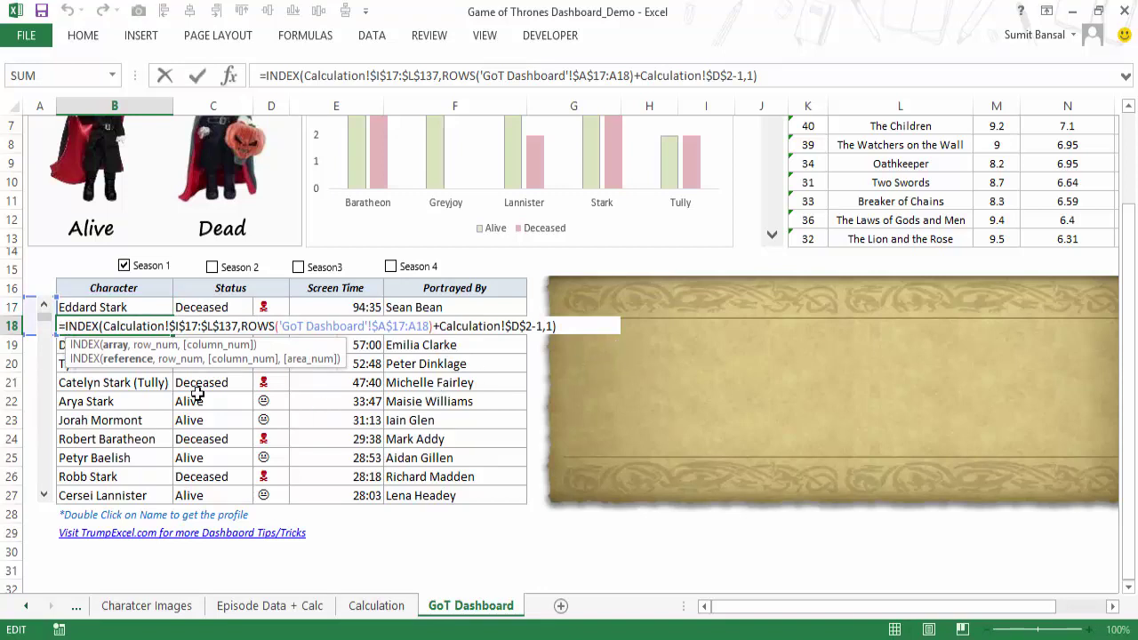
key(Escape)
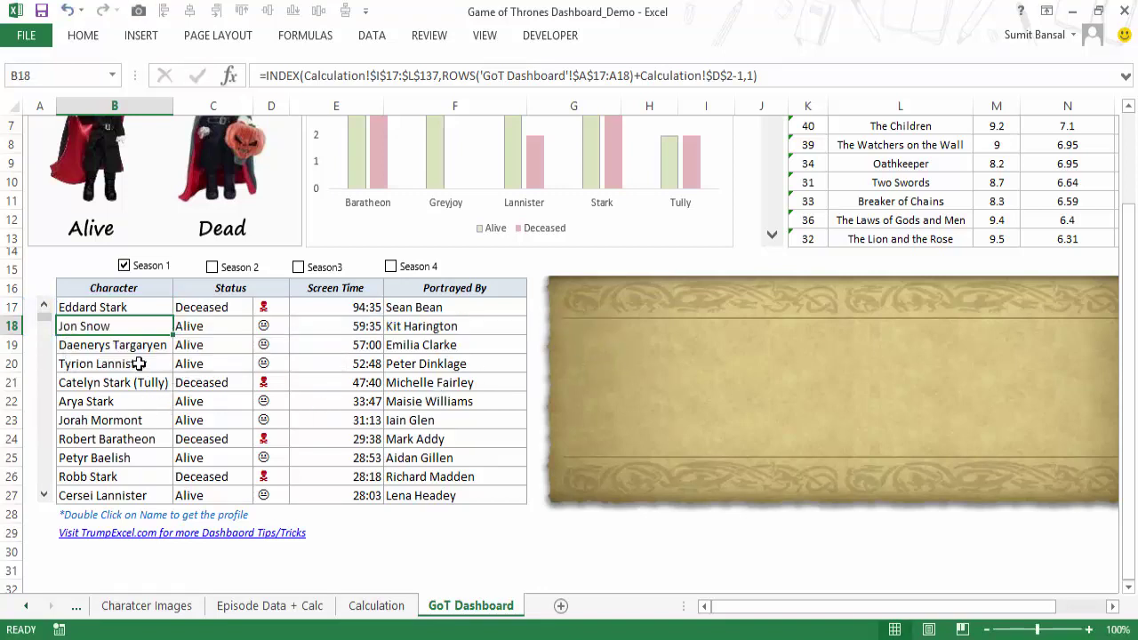
key(alt+Tab)
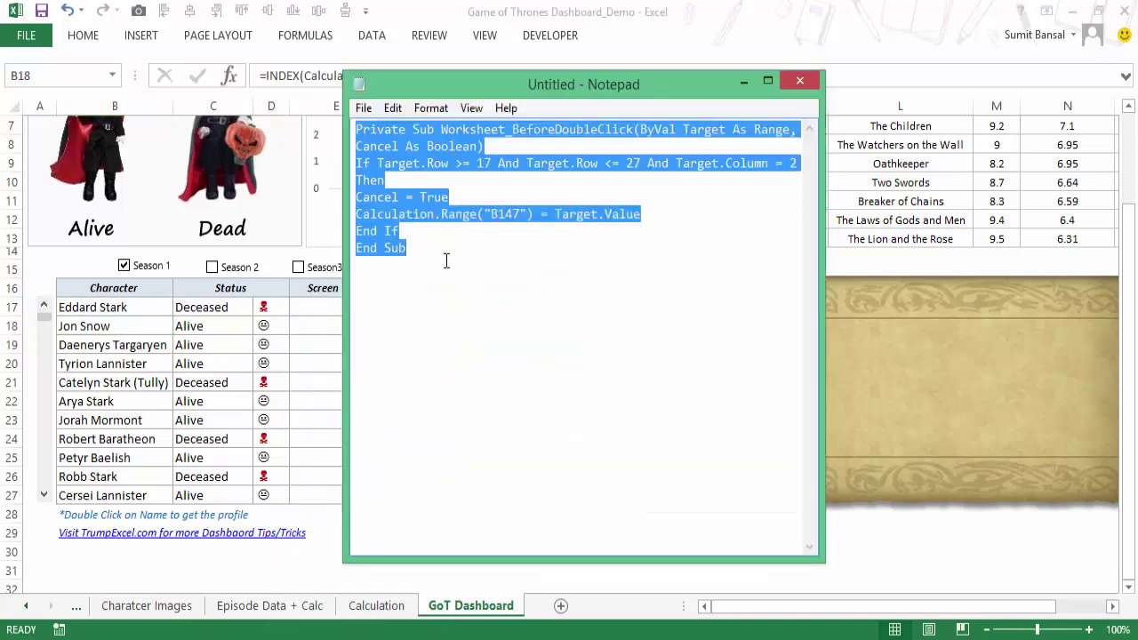
click(441, 252)
drag(442, 252, 355, 129)
key(ctrl+c)
Open View Code for the GoT Dashboard sheet.
click(743, 86)
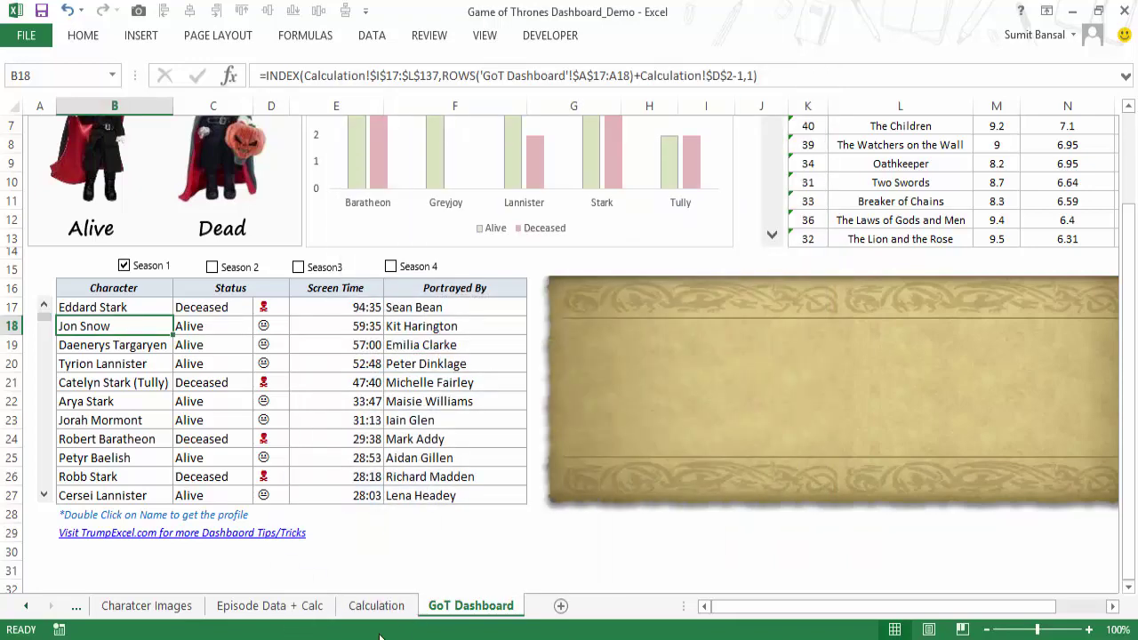
right_click(471, 612)
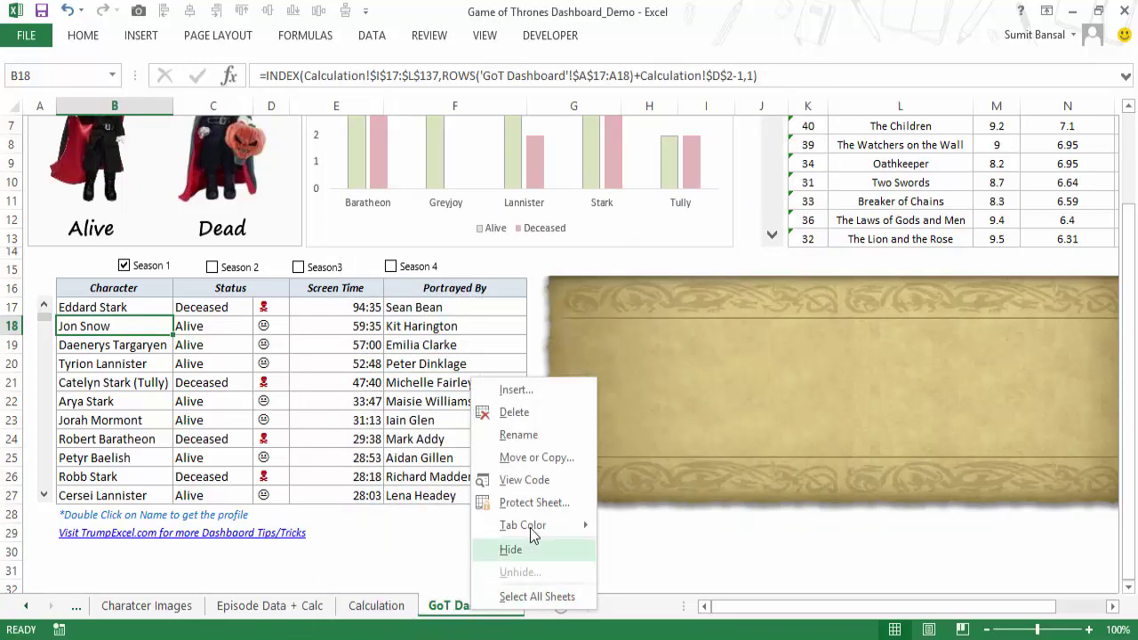
click(526, 481)
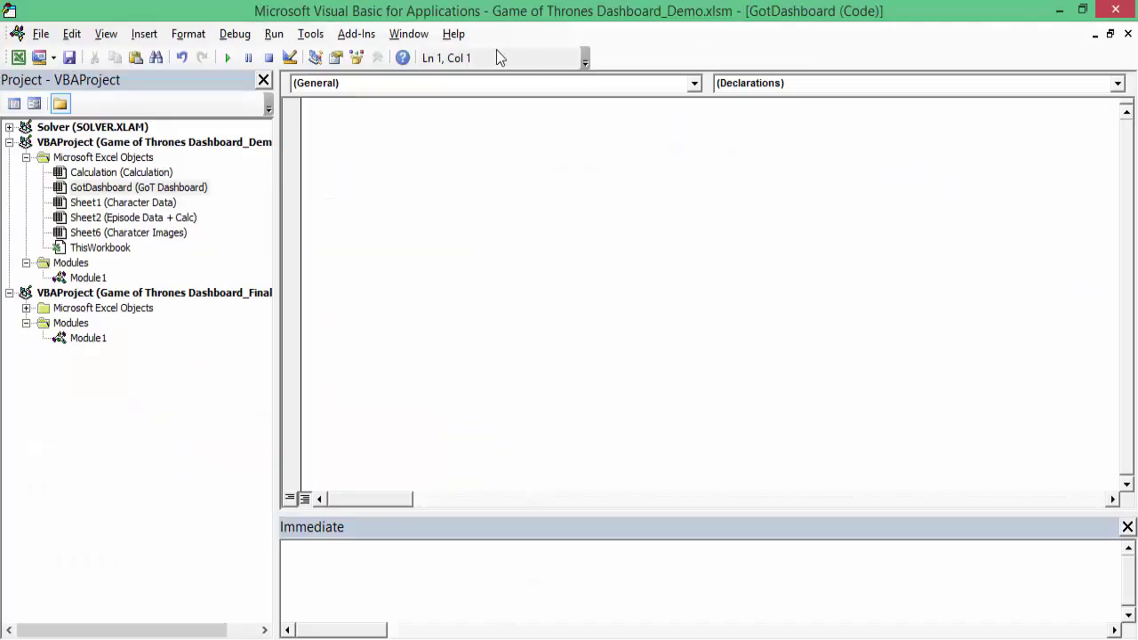
Paste the Worksheet_BeforeDoubleClick macro into the GotDashboard code module.
double_click(101, 190)
key(ctrl+v)
drag(312, 123, 606, 154)
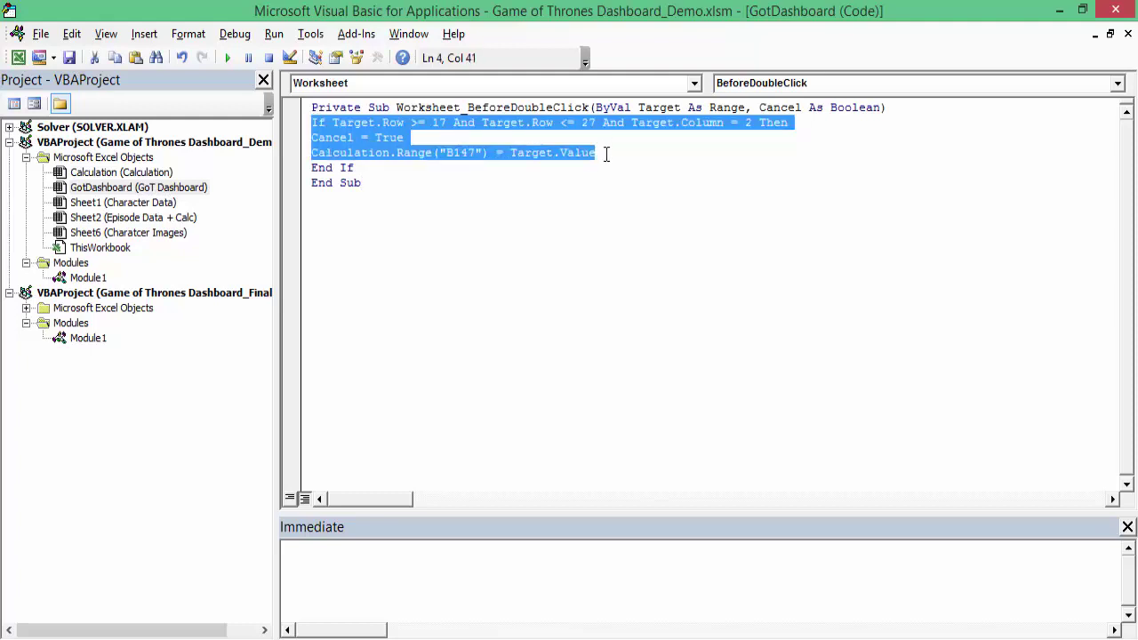
click(384, 108)
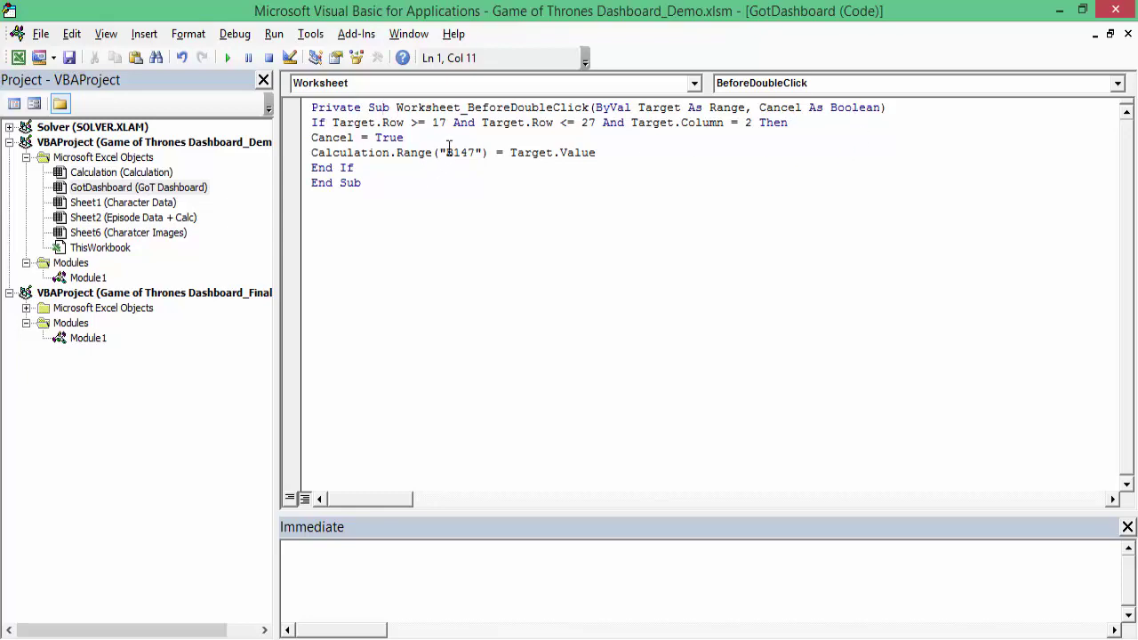
Place the editor beside the sheet and highlight the Cancel = True and Calculation B147 lines.
double_click(357, 11)
drag(378, 34, 719, 34)
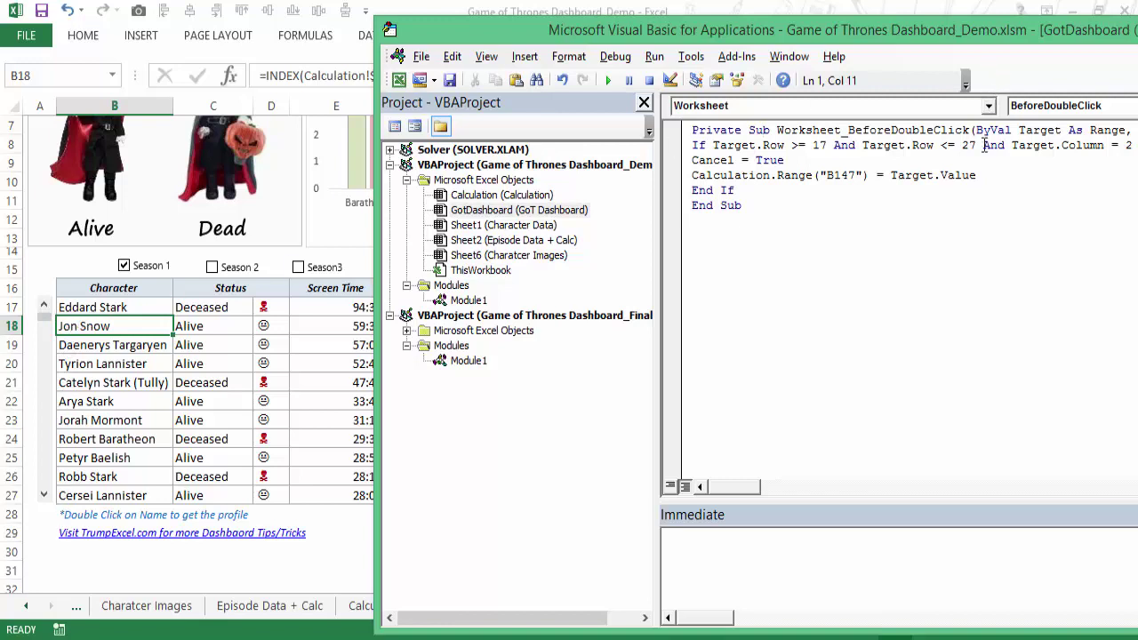
drag(983, 39, 941, 31)
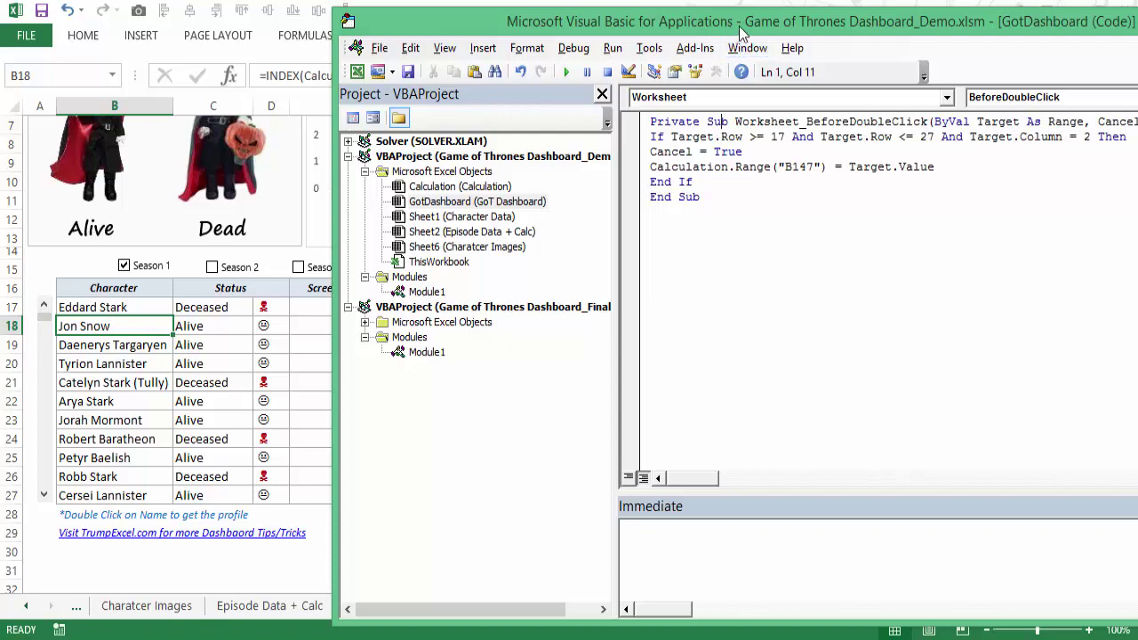
drag(731, 34, 814, 36)
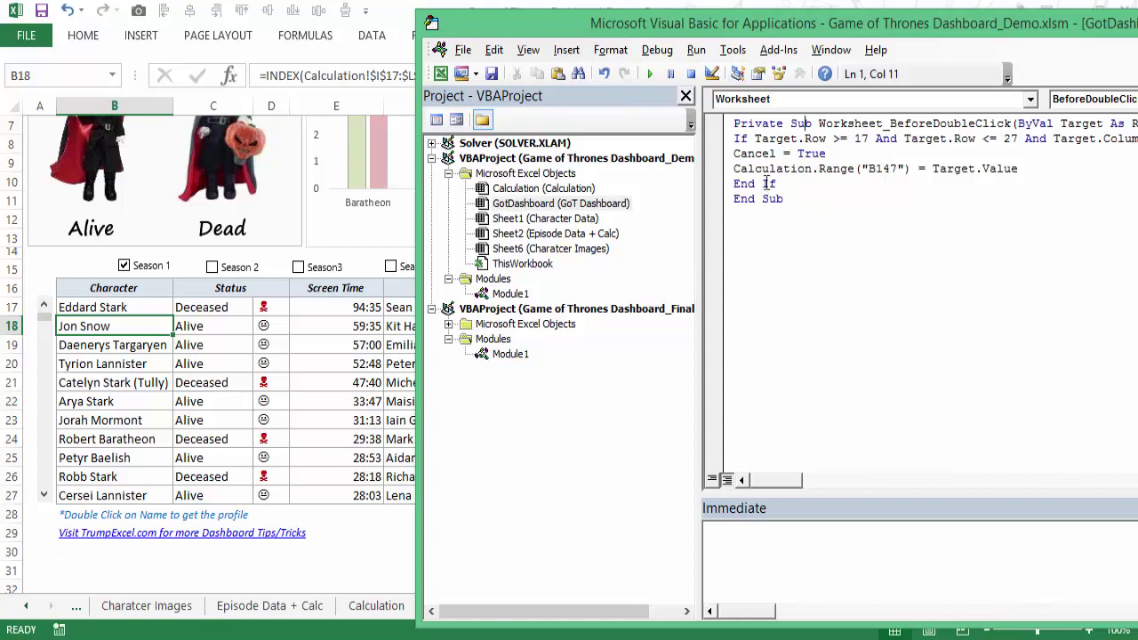
drag(734, 153, 825, 154)
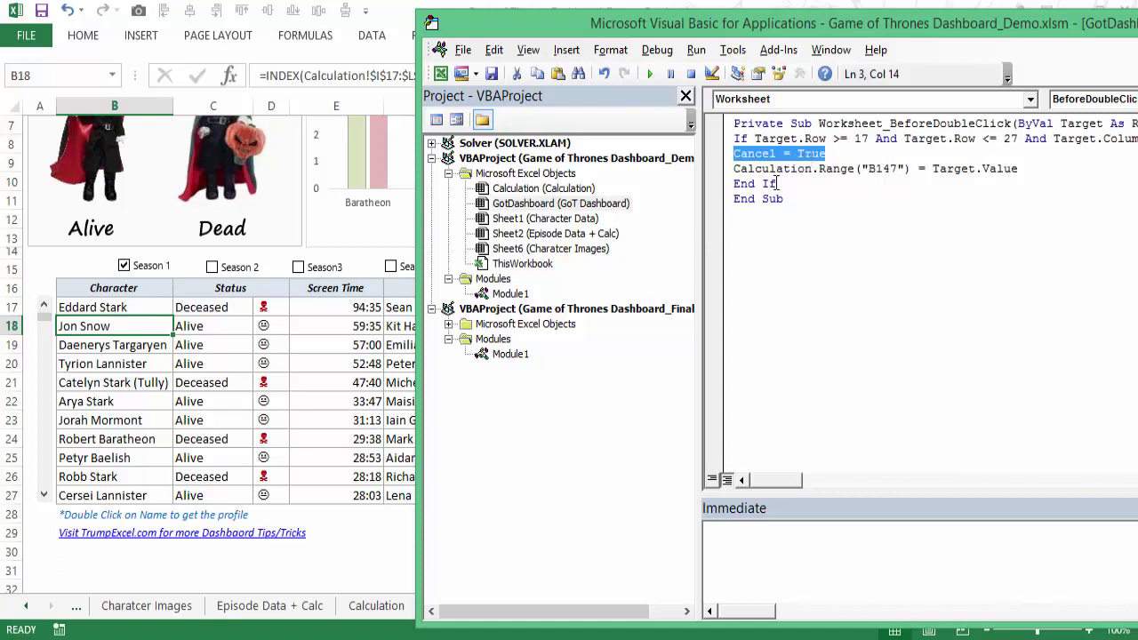
click(732, 168)
drag(732, 168, 1021, 176)
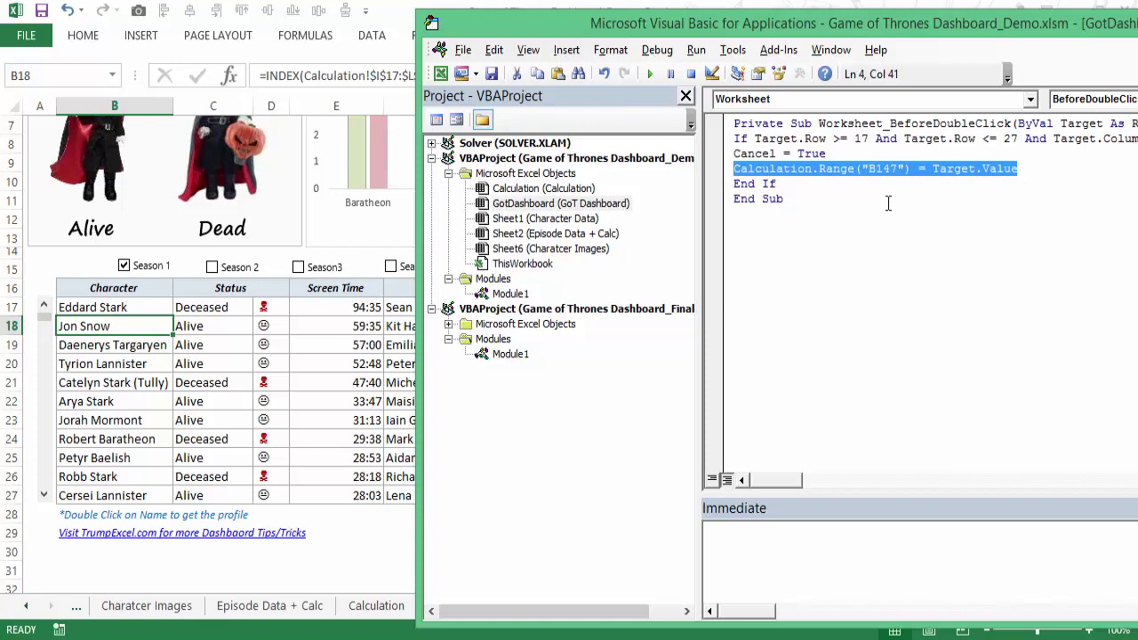
click(776, 169)
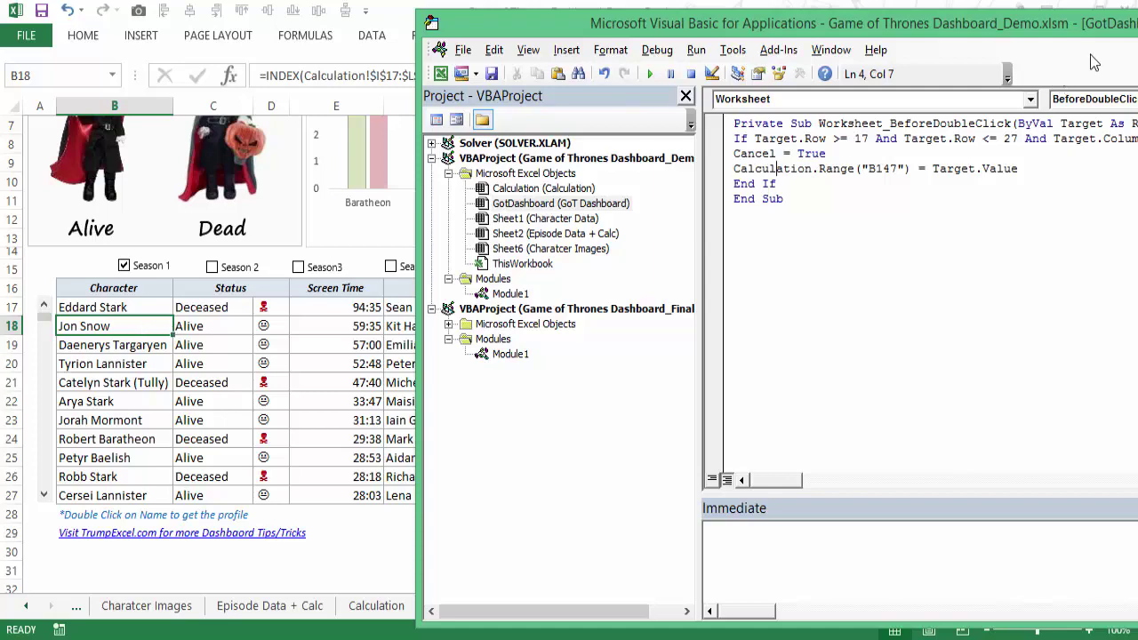
drag(1090, 27, 879, 56)
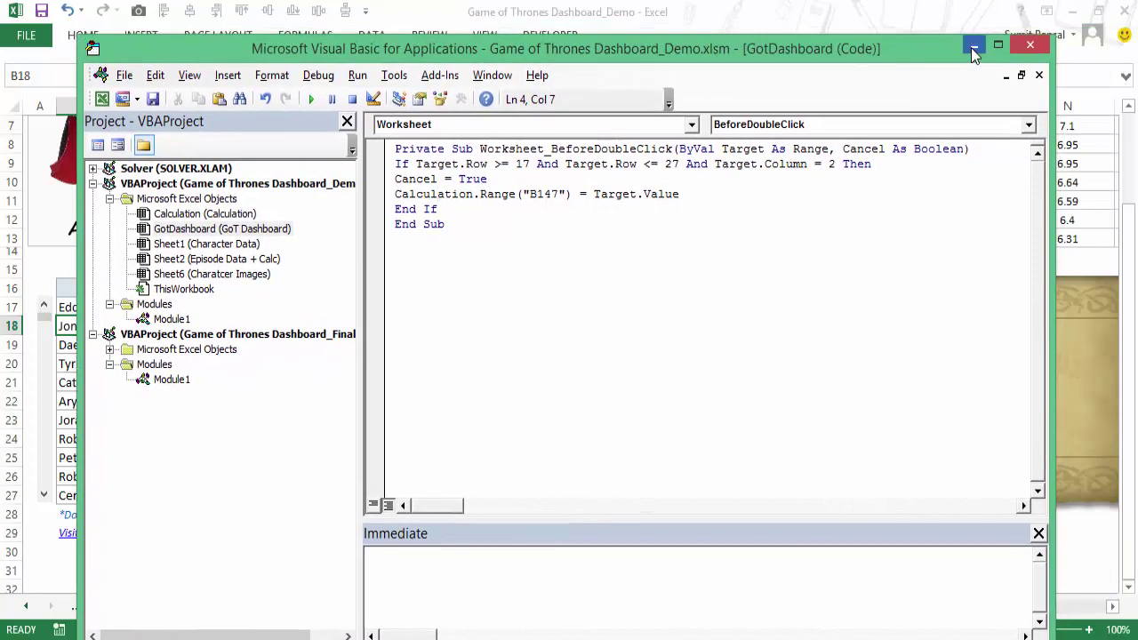
Select Tyrion Lannister on the dashboard and scroll down the Calculation sheet.
click(1027, 47)
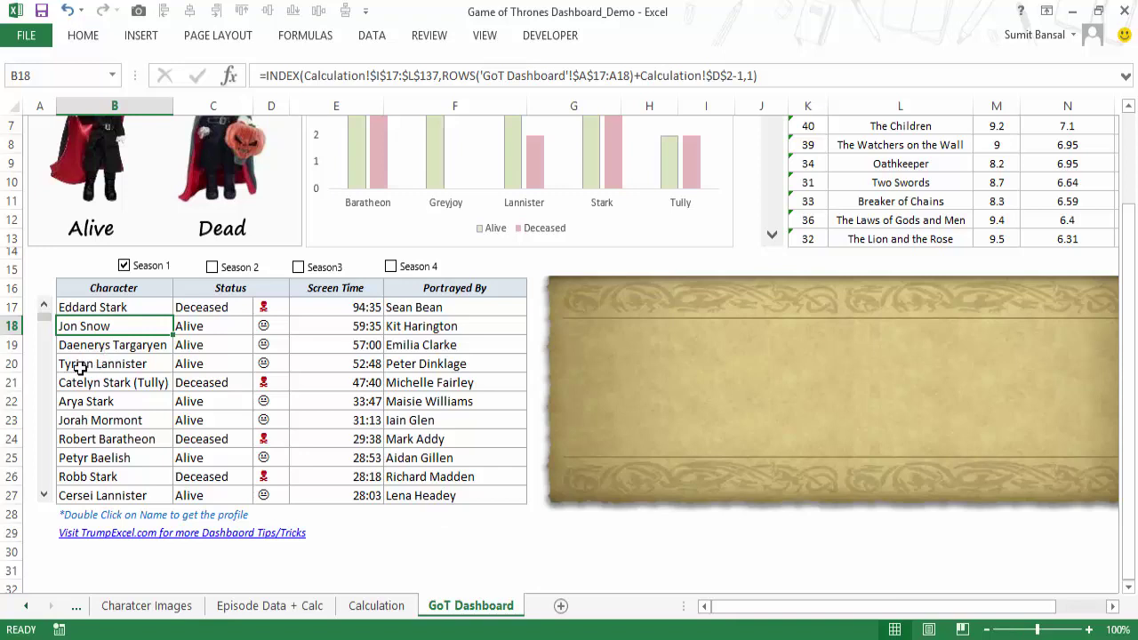
click(81, 365)
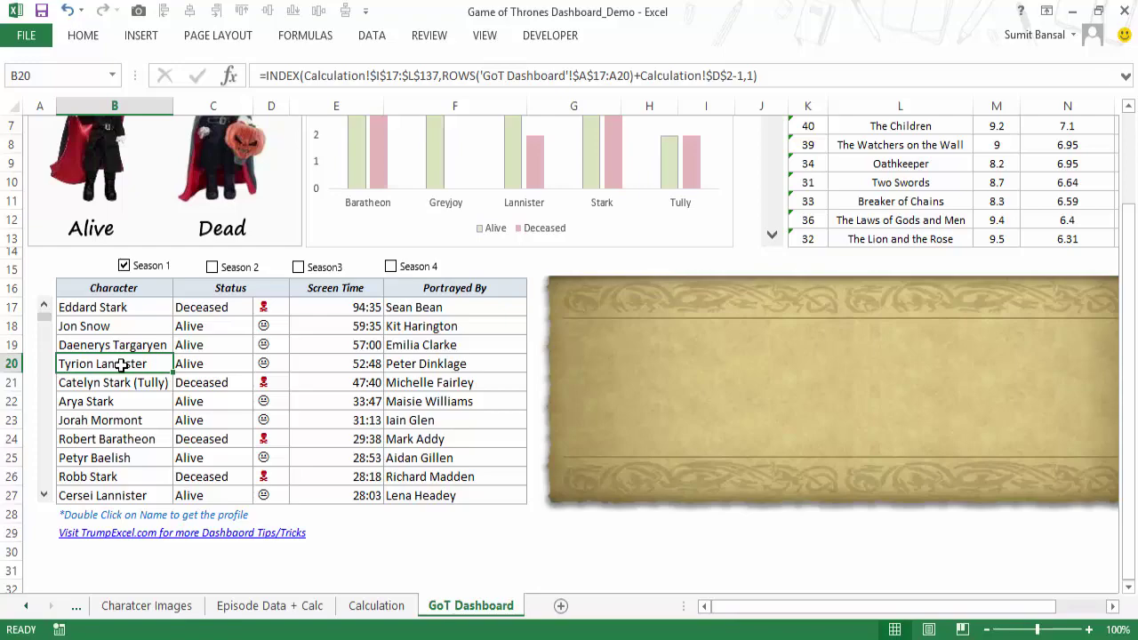
click(375, 605)
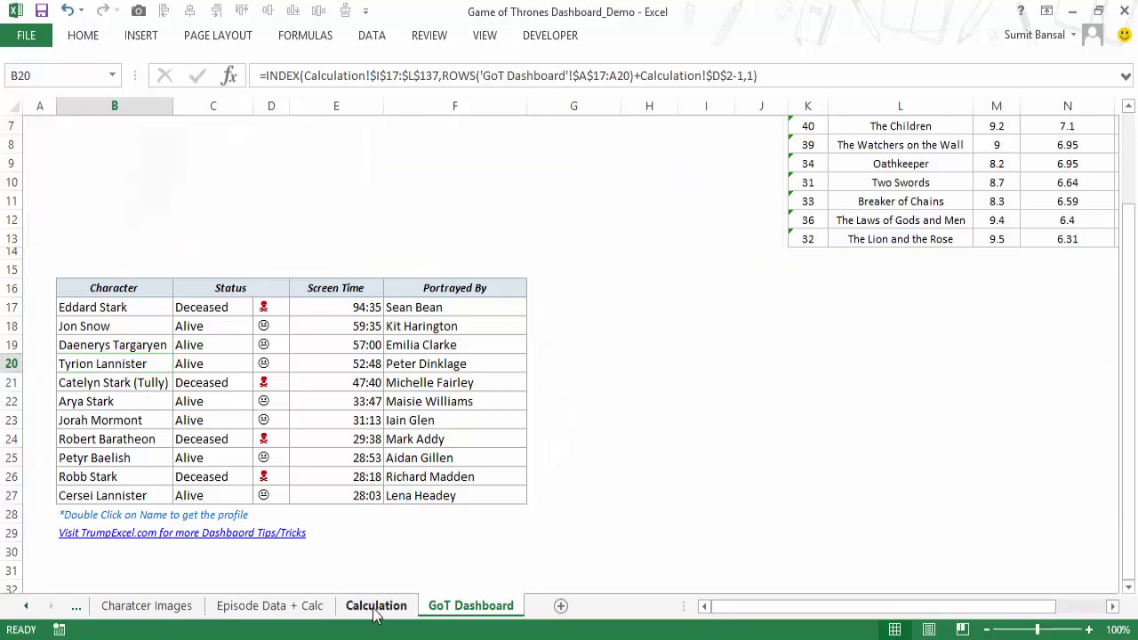
scroll(284, 352, down, 10)
scroll(285, 352, down, 5)
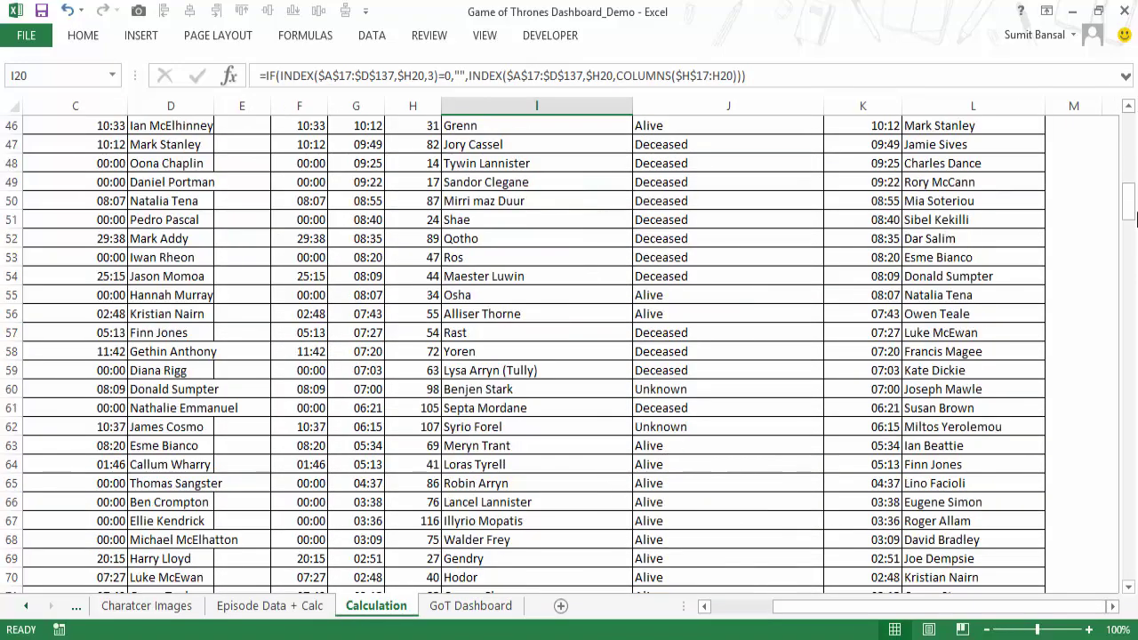
Confirm B147 holds Tyrion Lannister, select B140, and bring back the VBA editor.
drag(1132, 190, 1134, 327)
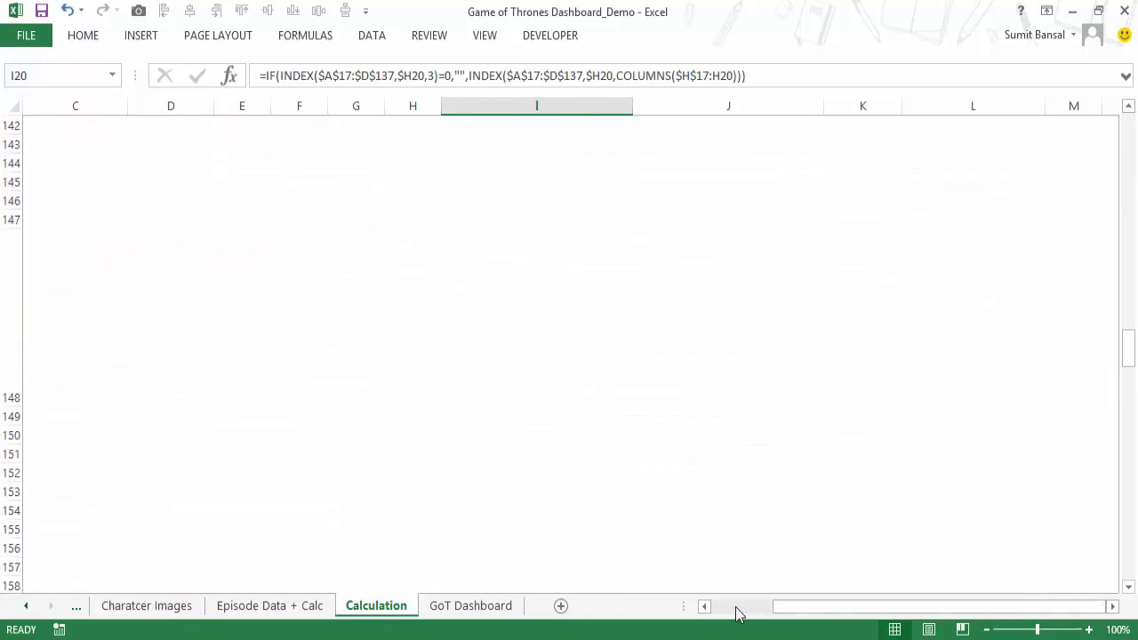
drag(800, 610, 666, 612)
scroll(314, 377, up, 3)
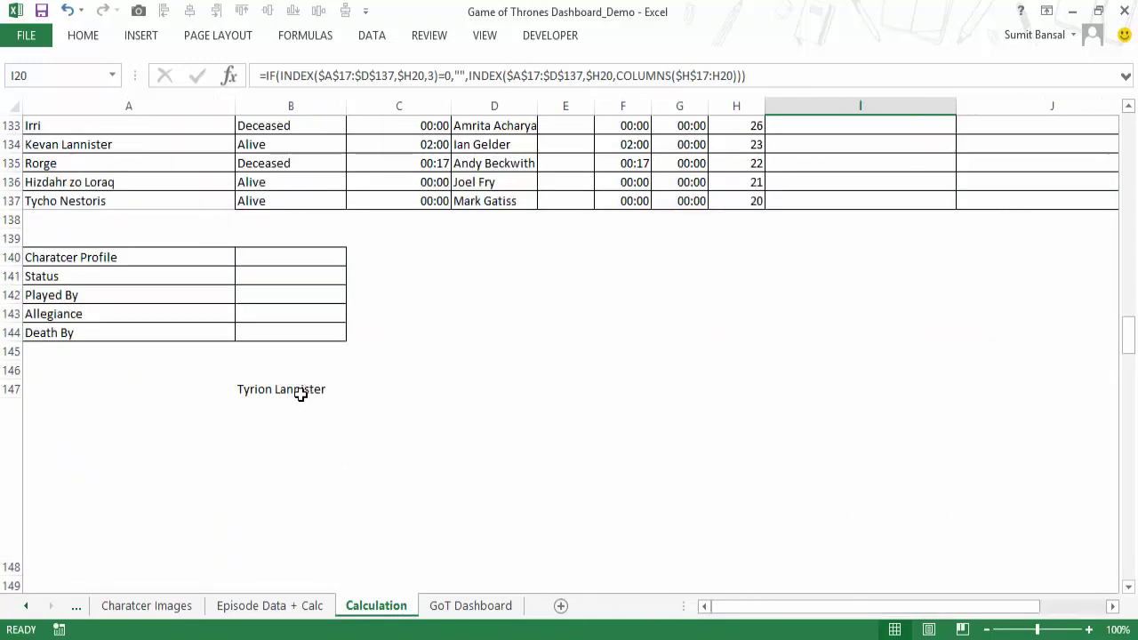
click(300, 392)
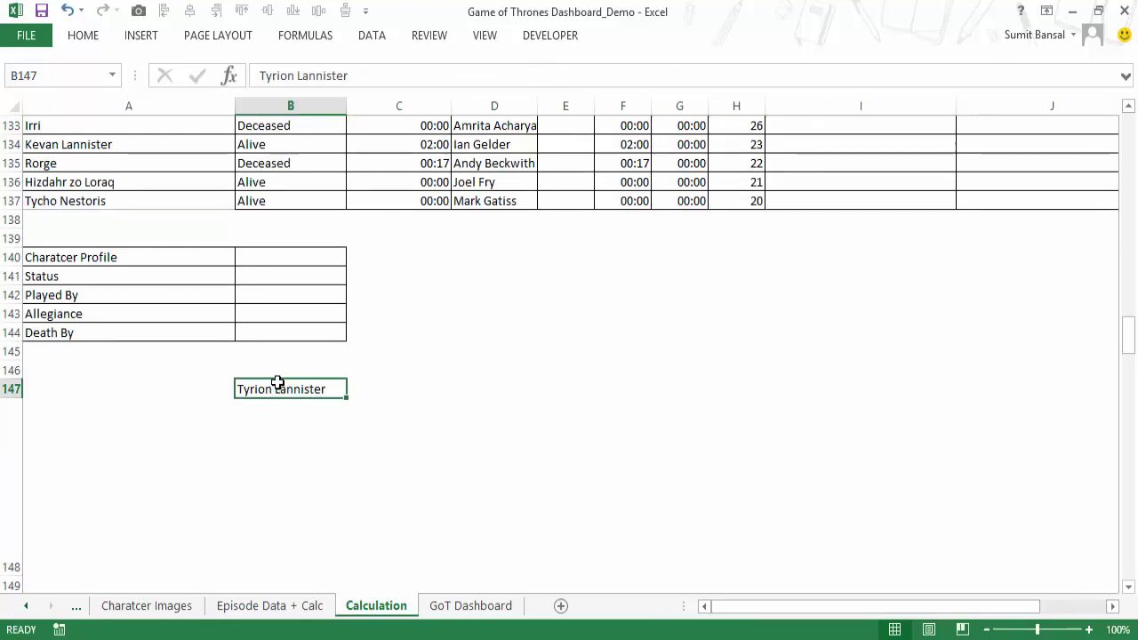
click(285, 258)
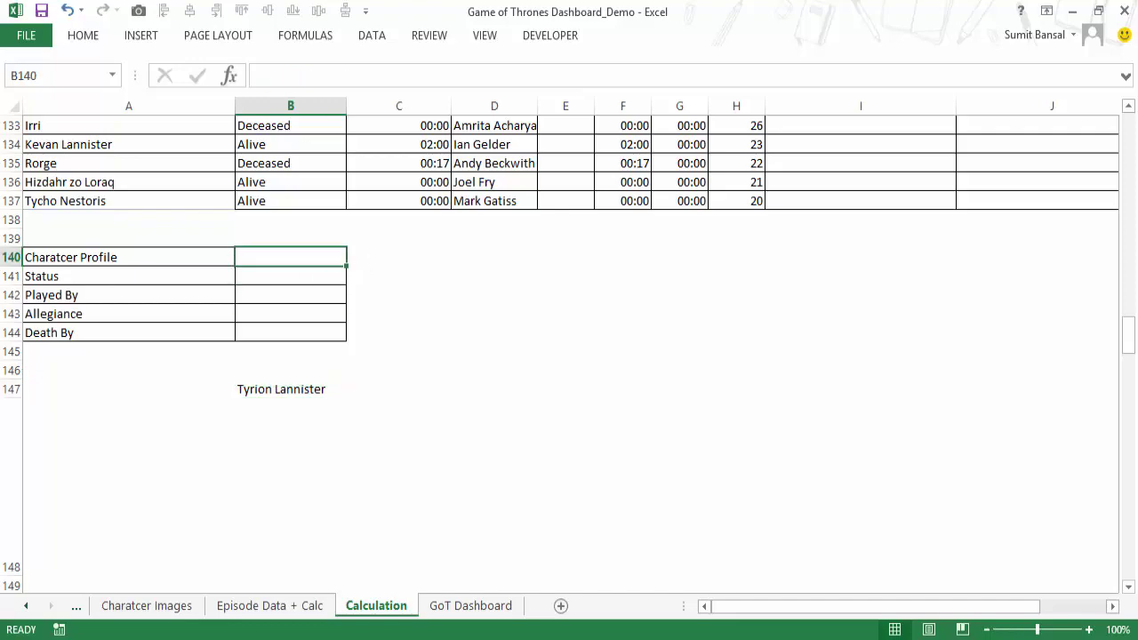
click(509, 582)
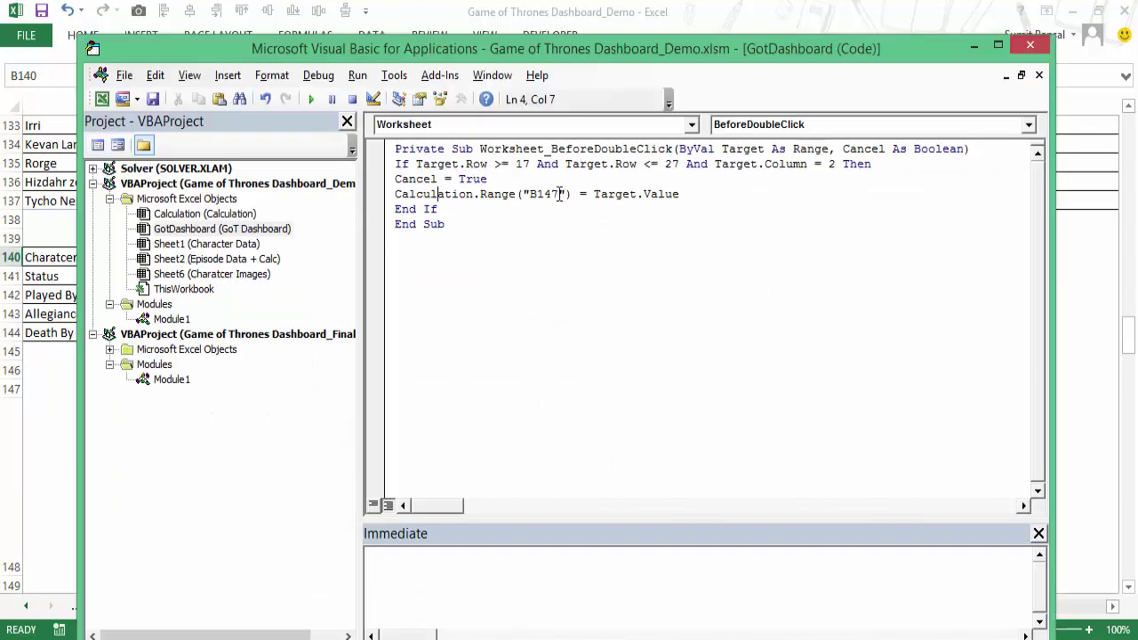
Change the macro's target from Range("B147") to Range("B140") and close the editor.
click(560, 194)
key(BackSpace)
text(0)
click(1028, 47)
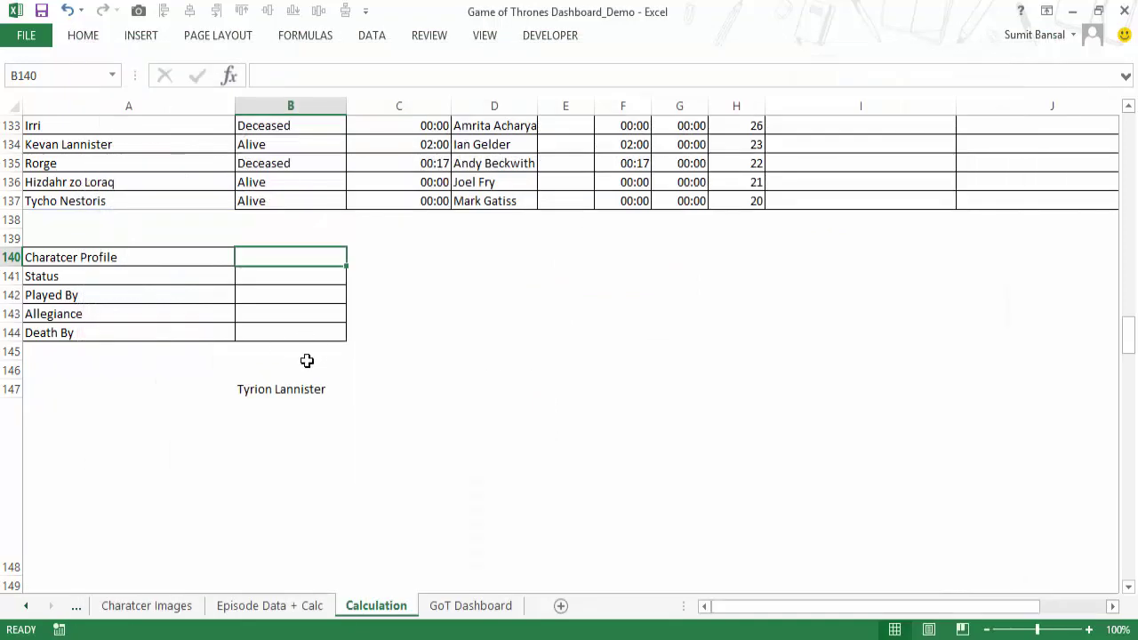
Clear B147 and test by choosing Arya Stark, checking Calculation!B140.
click(275, 390)
key(Delete)
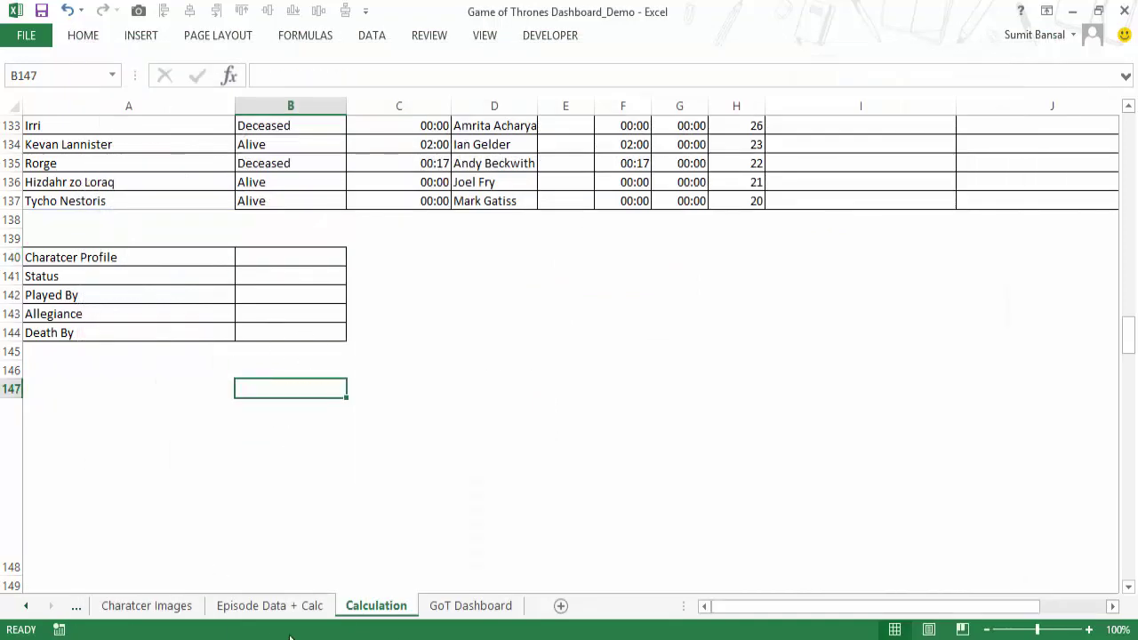
click(453, 611)
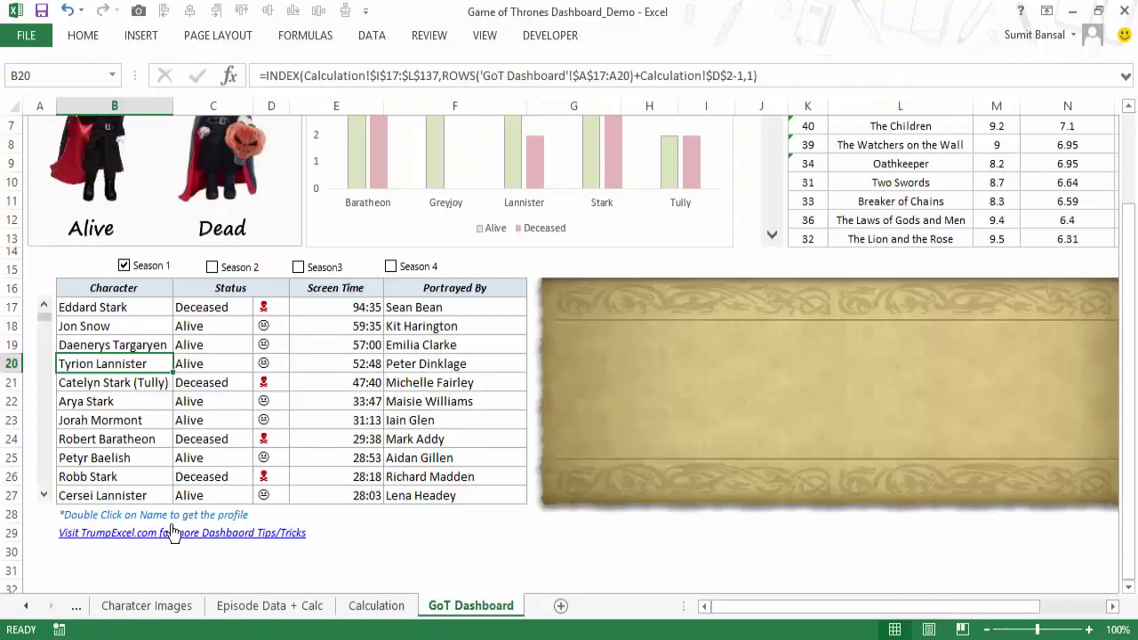
click(101, 401)
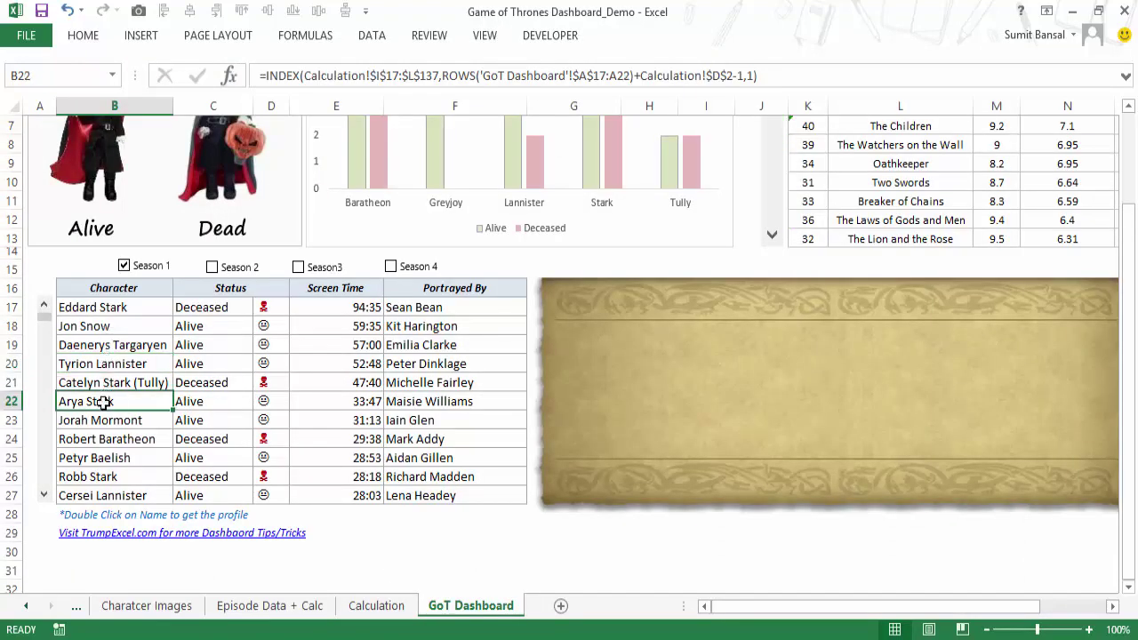
click(376, 606)
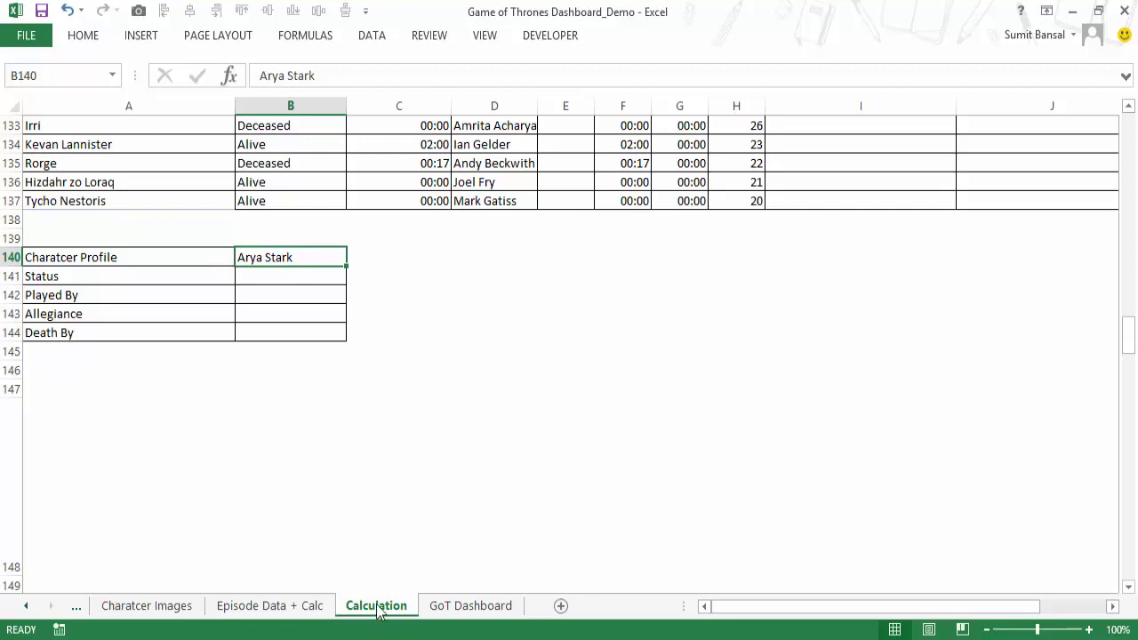
Reopen the code editor with Alt+F11 to review the If block and assignment lines.
key(alt+F11)
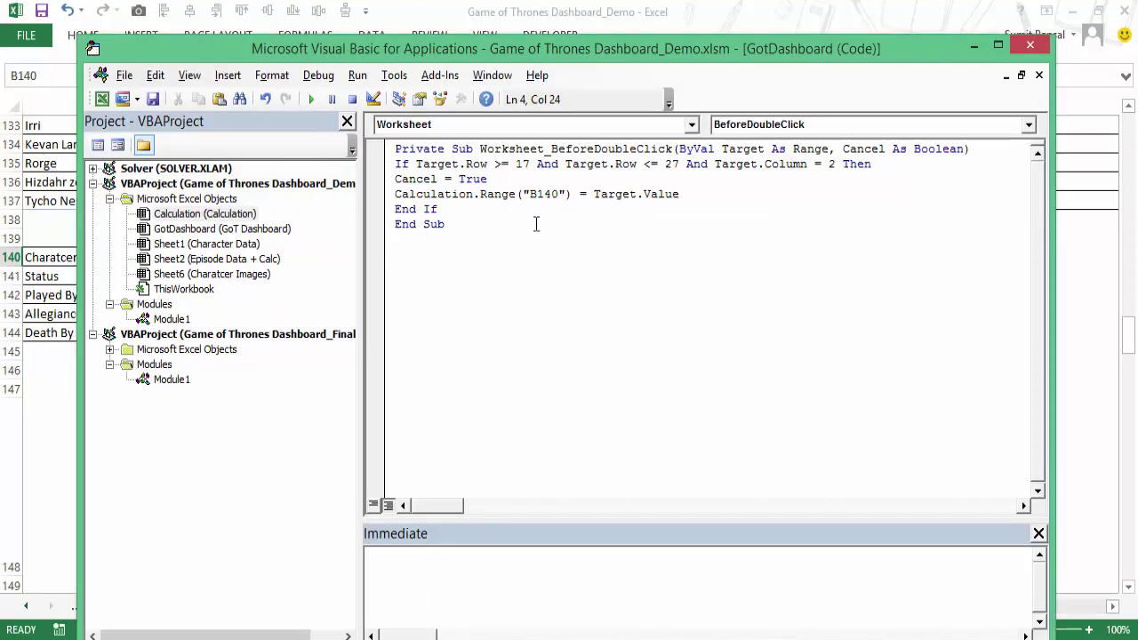
drag(543, 53, 534, 33)
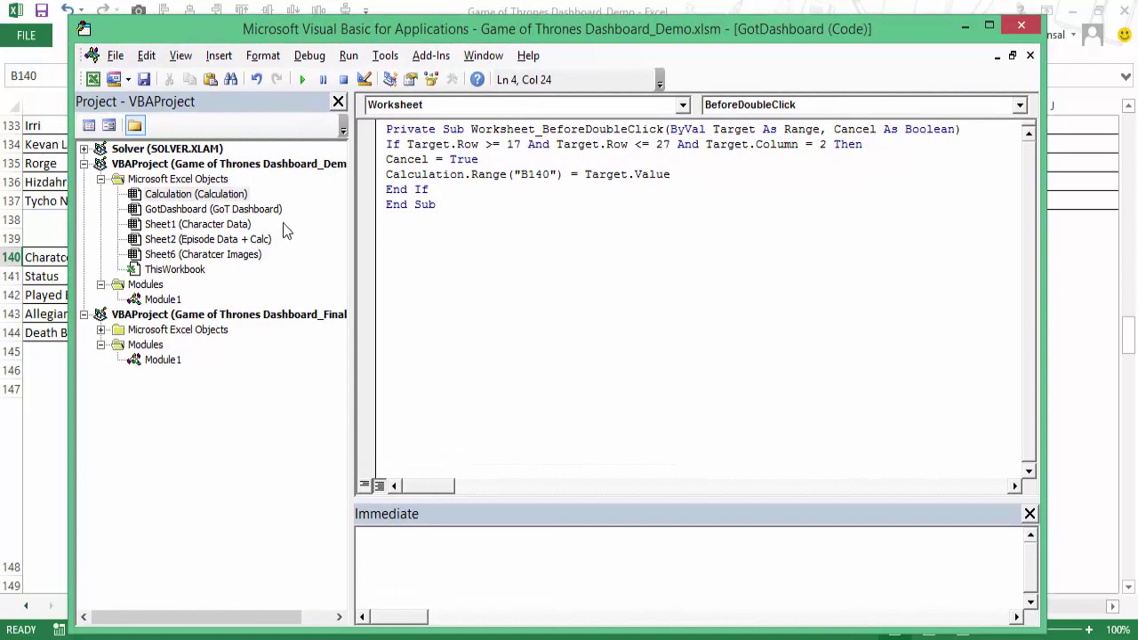
drag(387, 144, 714, 173)
click(1013, 30)
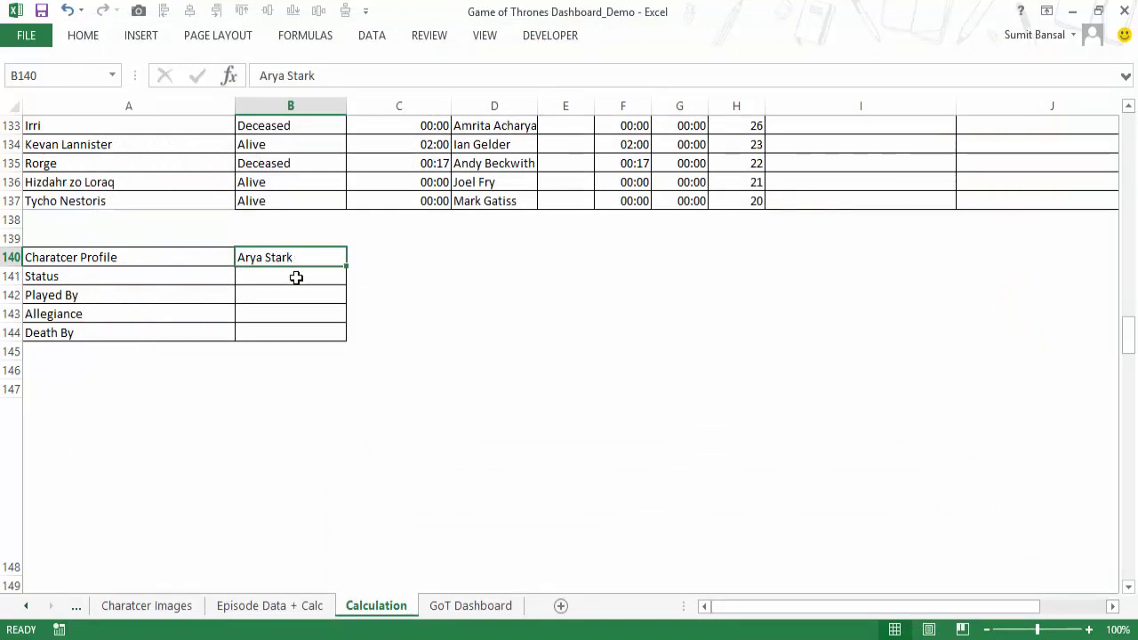
In B141 start the formula =INDEX(Cdata[Dead or Alive], ...
drag(296, 275, 291, 323)
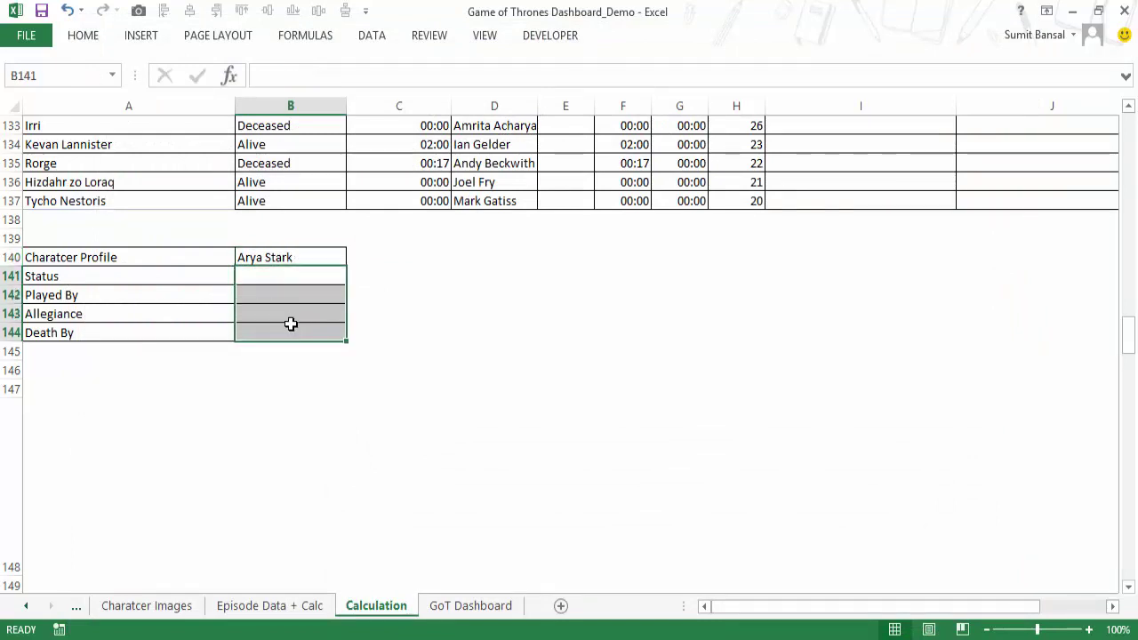
click(271, 281)
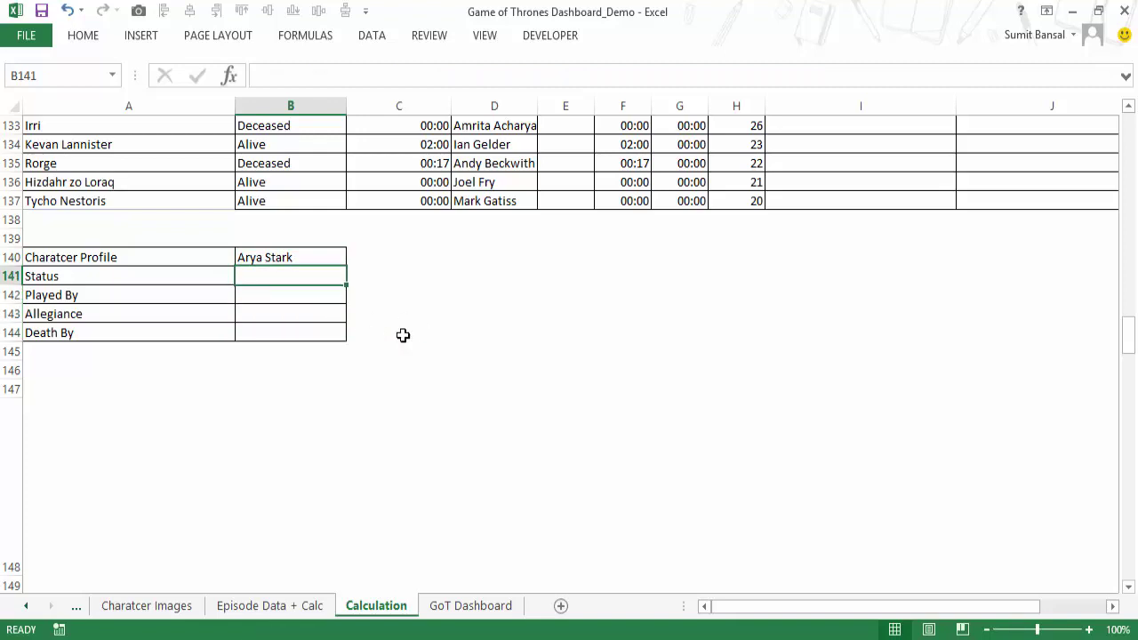
text(=)
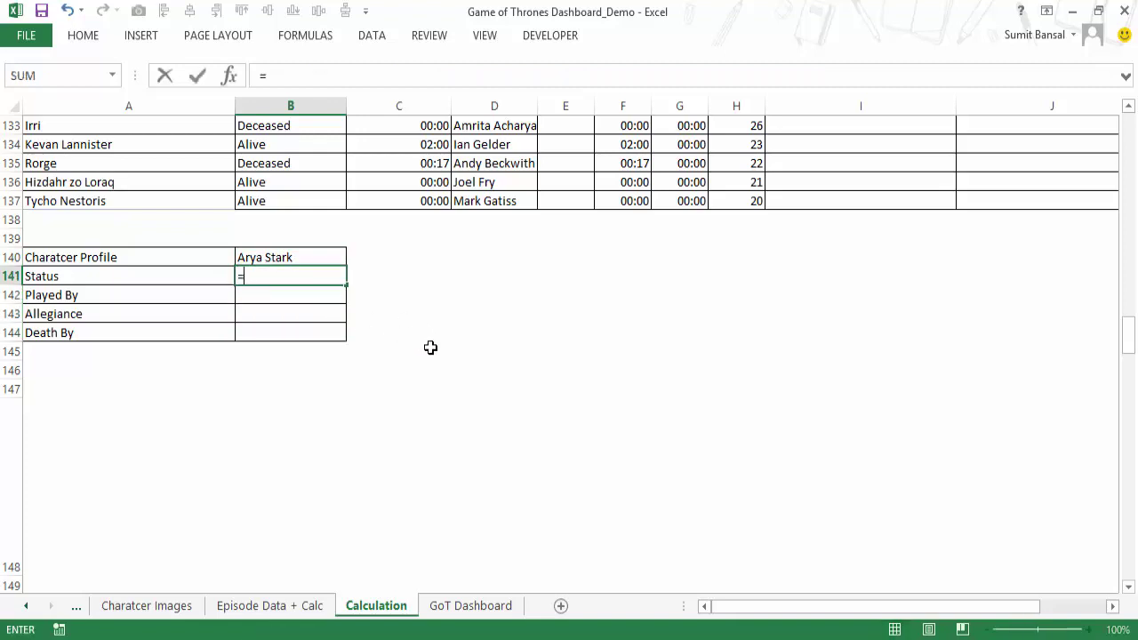
text(in)
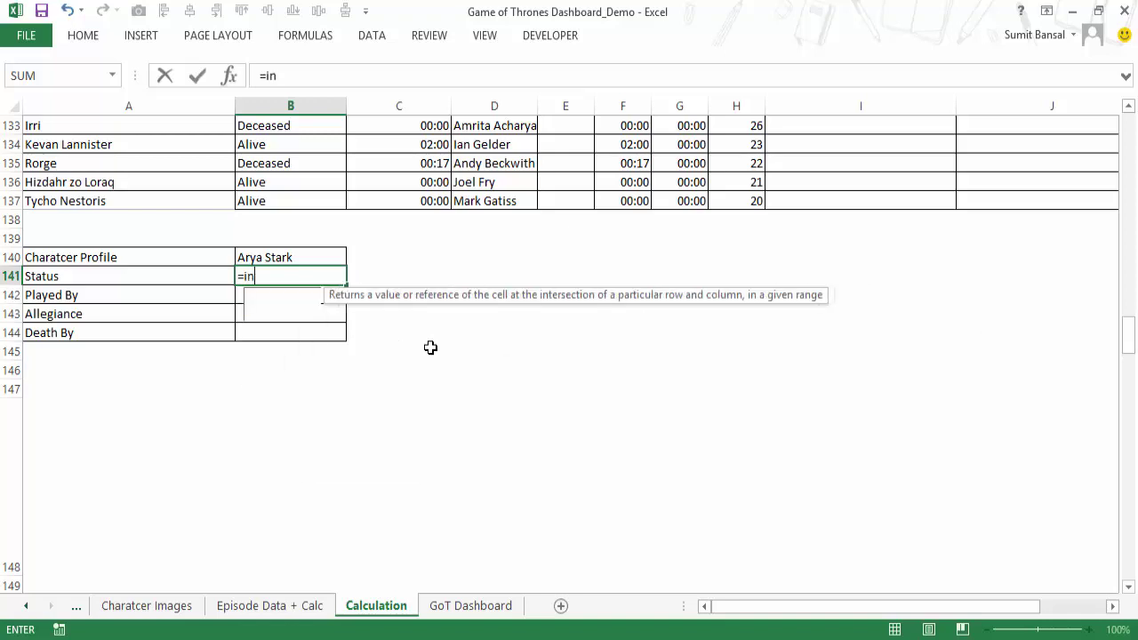
key(Tab)
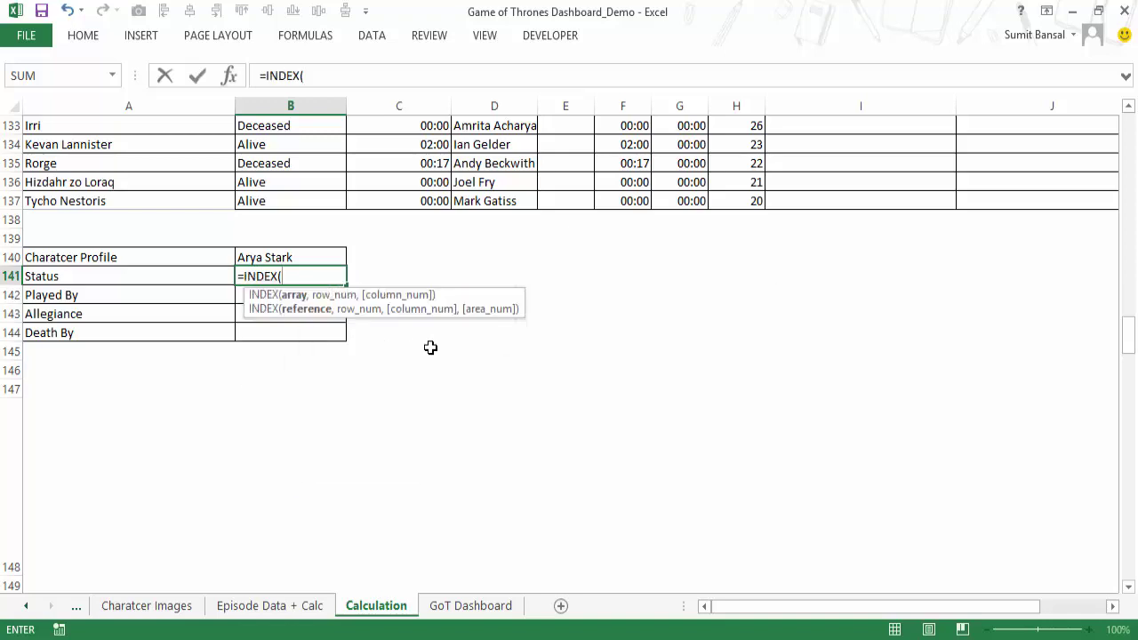
text(cda)
key(Tab)
text([)
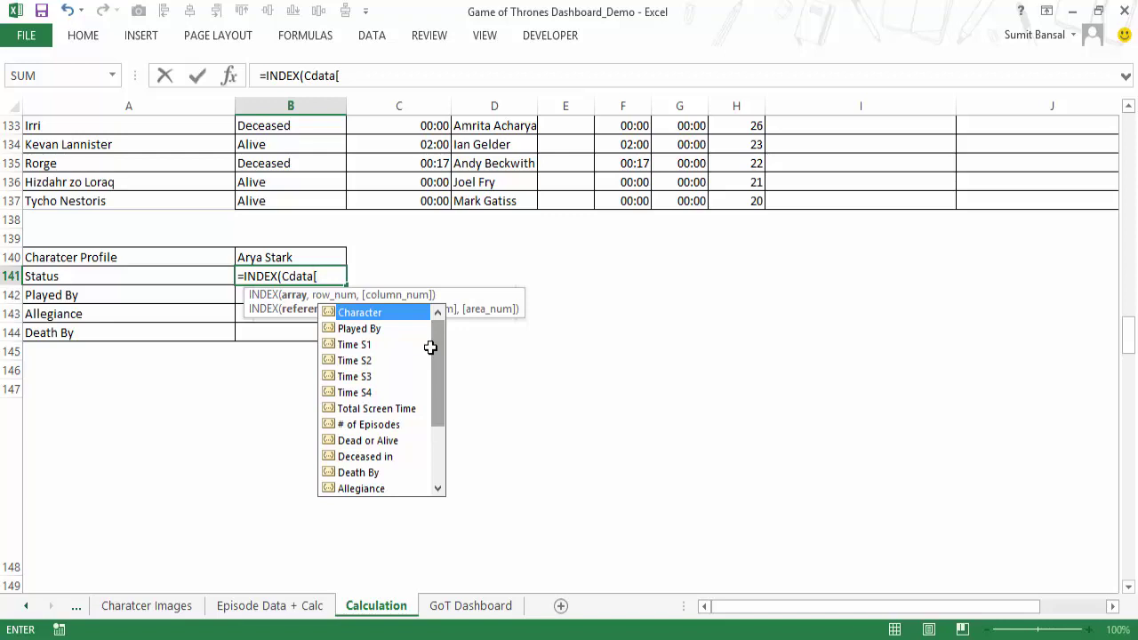
key(Down)
key(Down)
key(Down)
key(Down)
key(Down)
key(Down)
key(Down)
key(Down)
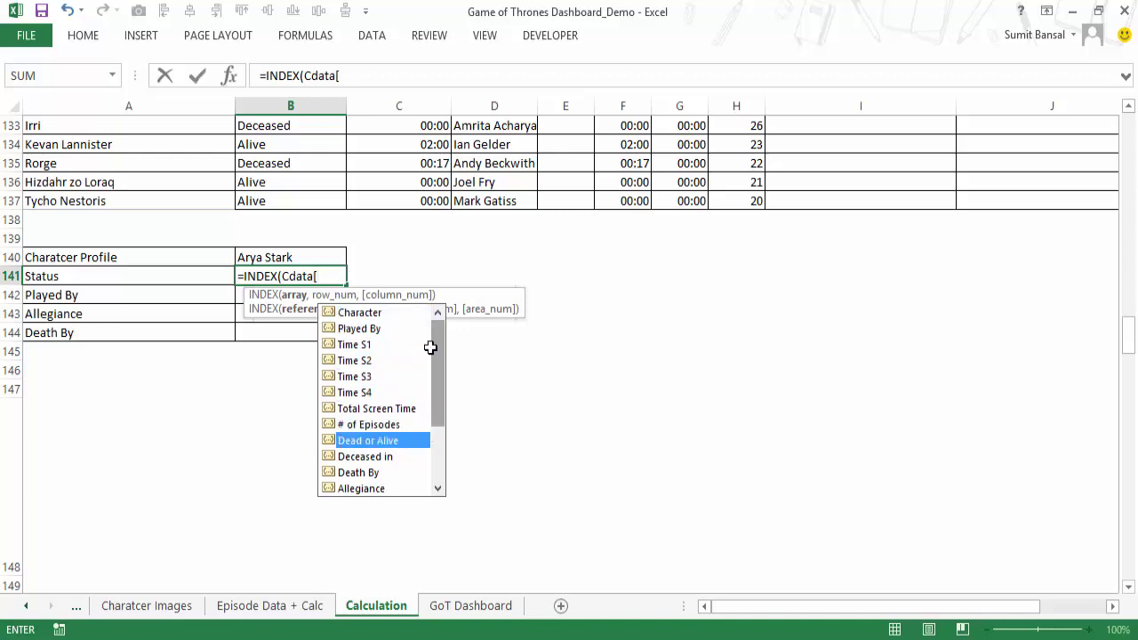
key(Tab)
Complete it with MATCH(B140,Cdata[Character],0),1) so B141 returns Alive.
text(],)
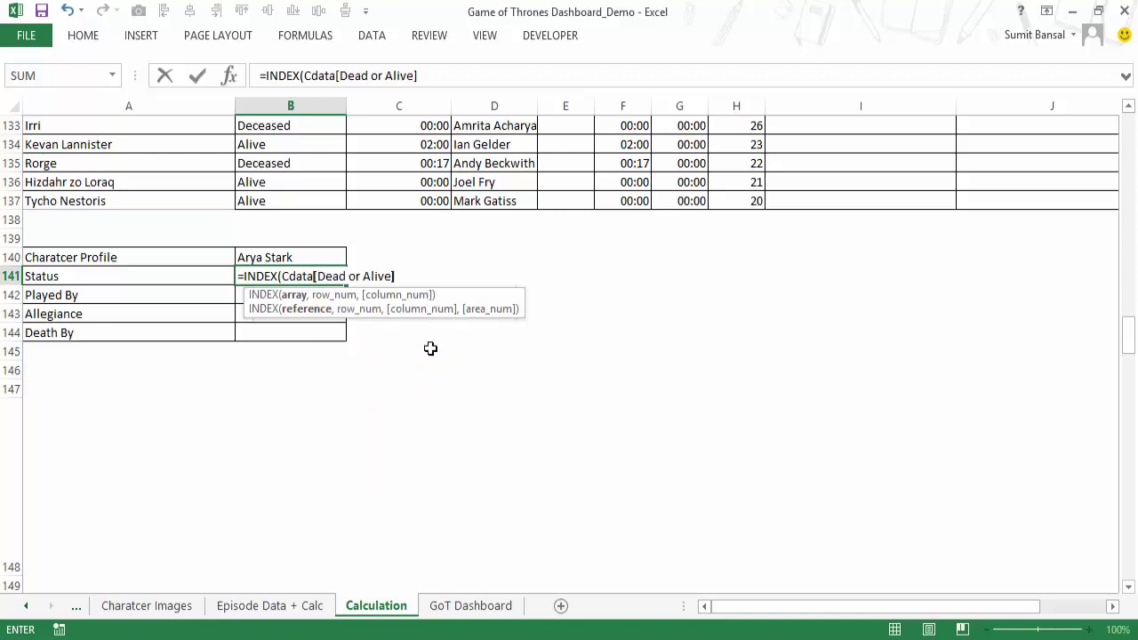
text(matc)
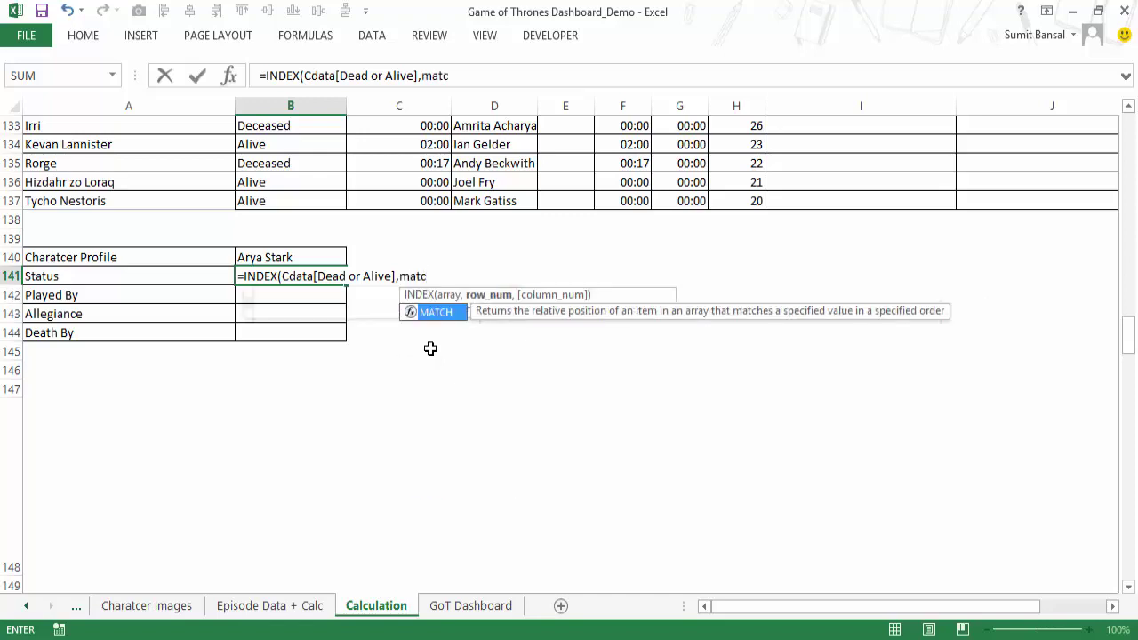
key(Tab)
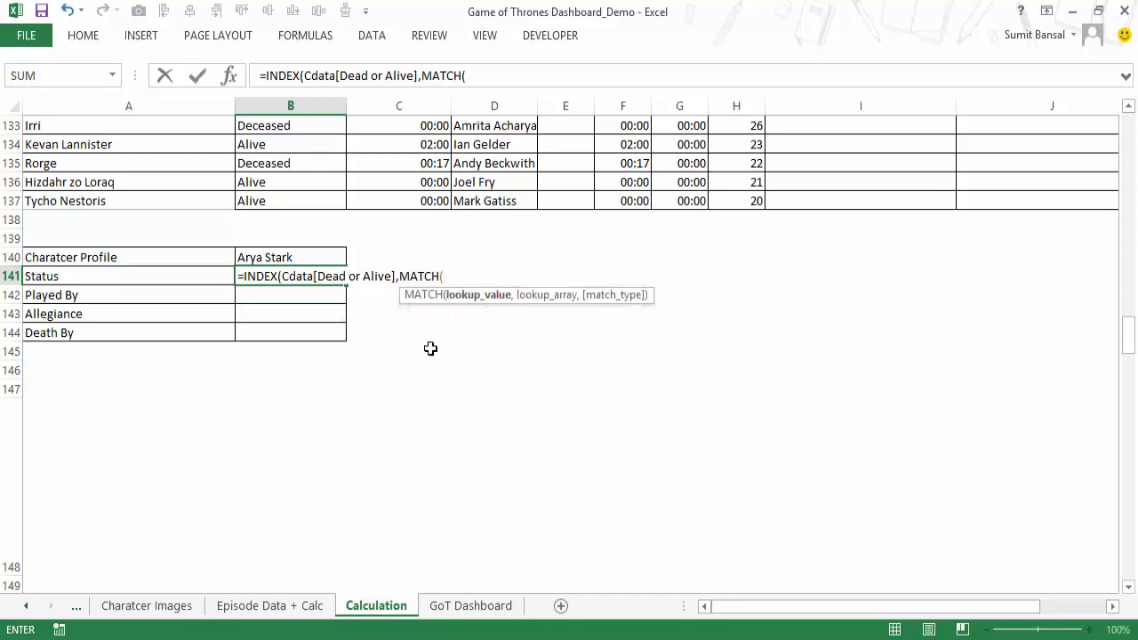
click(319, 256)
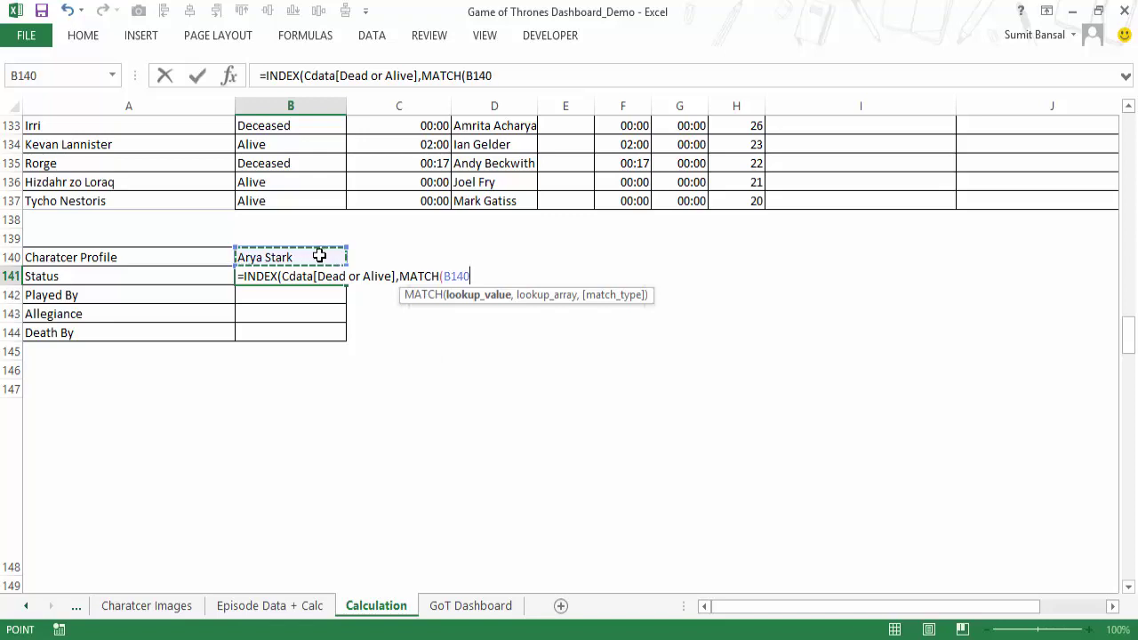
text(,)
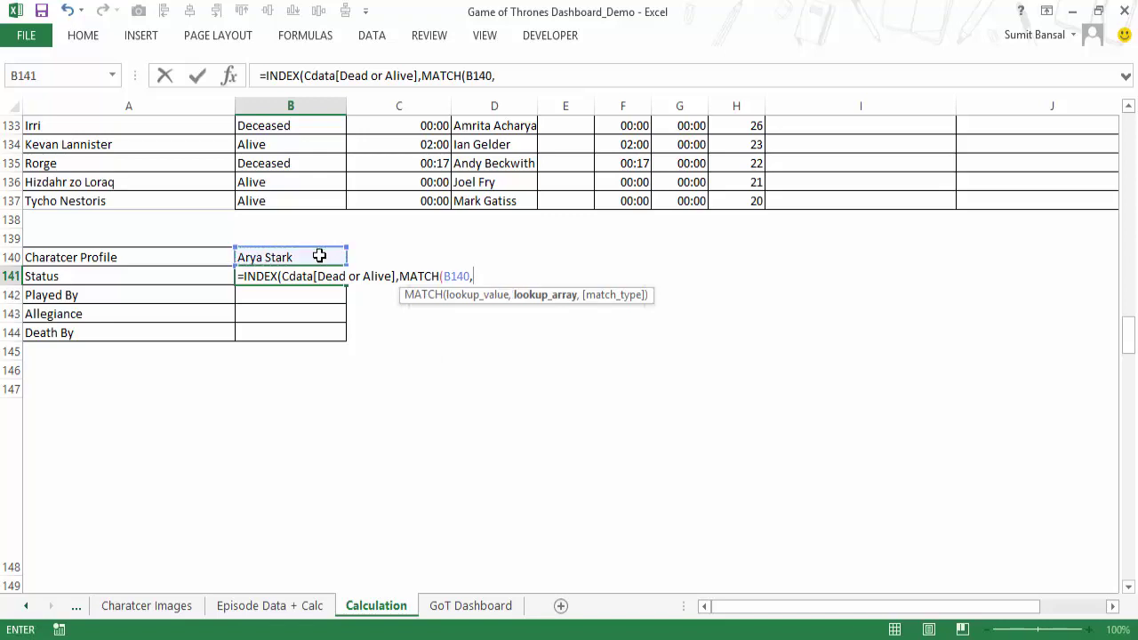
text(cdata)
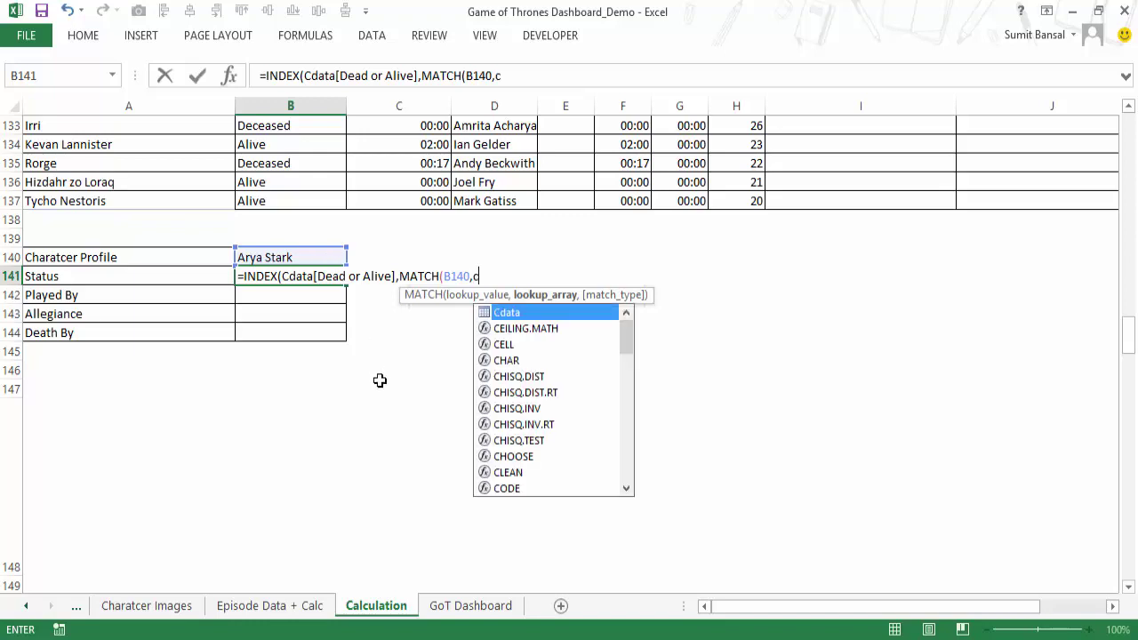
key(Tab)
text([)
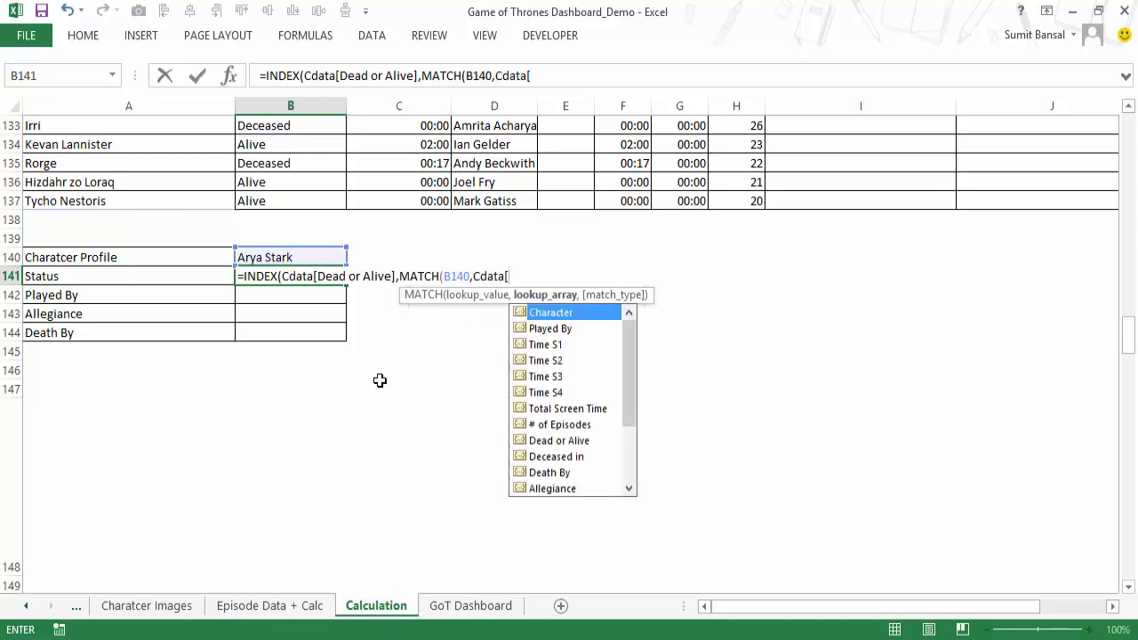
key(Down)
key(Up)
key(Tab)
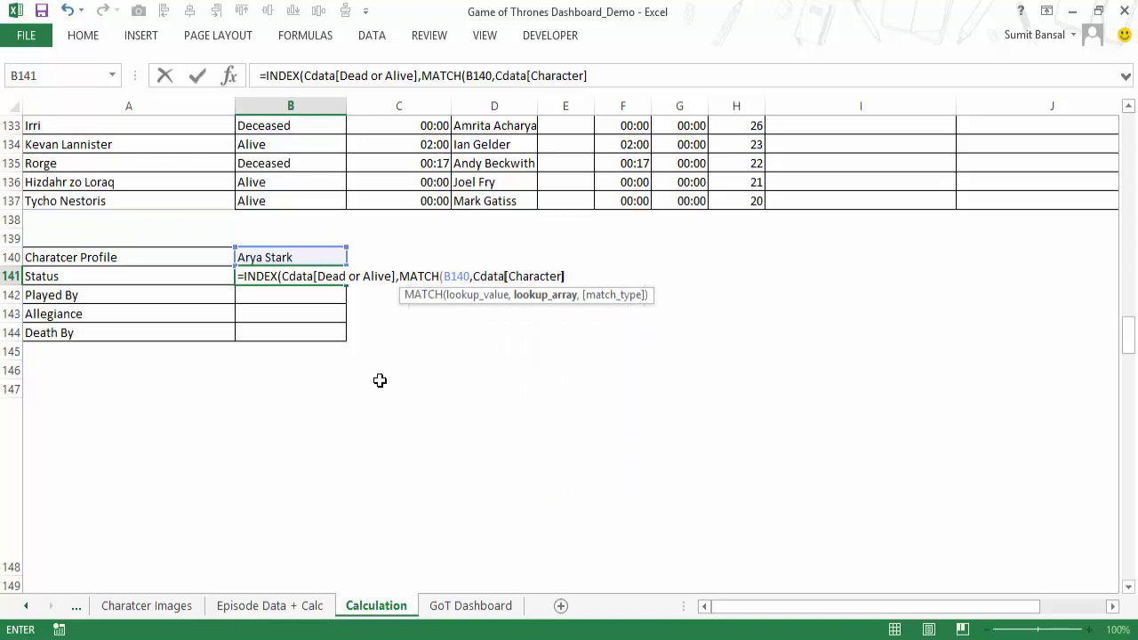
text(,0))
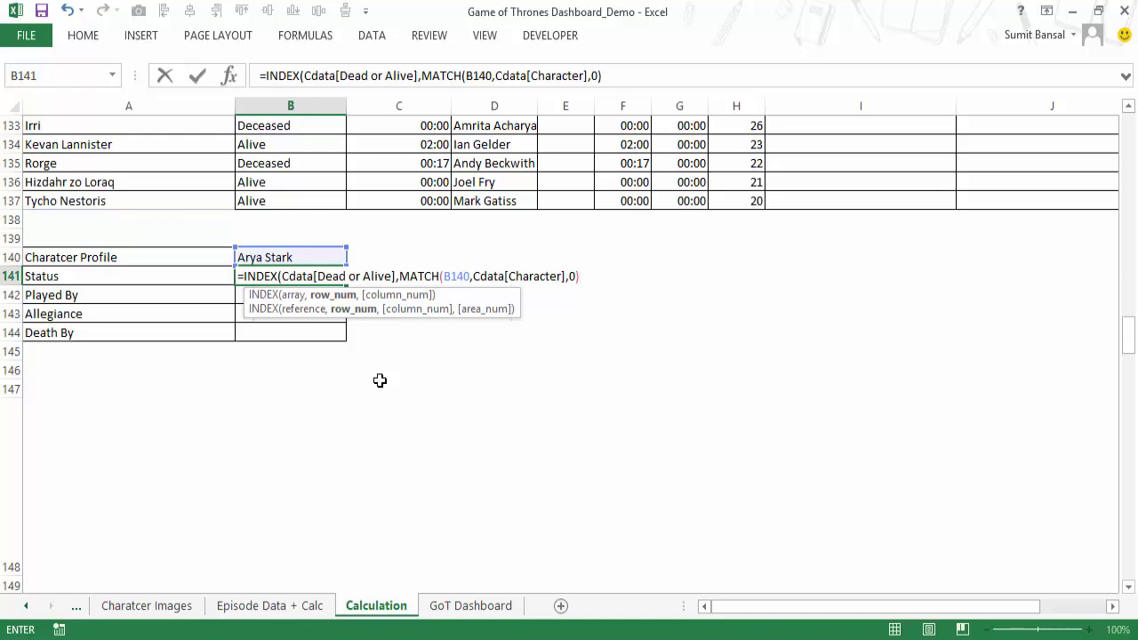
text(,1))
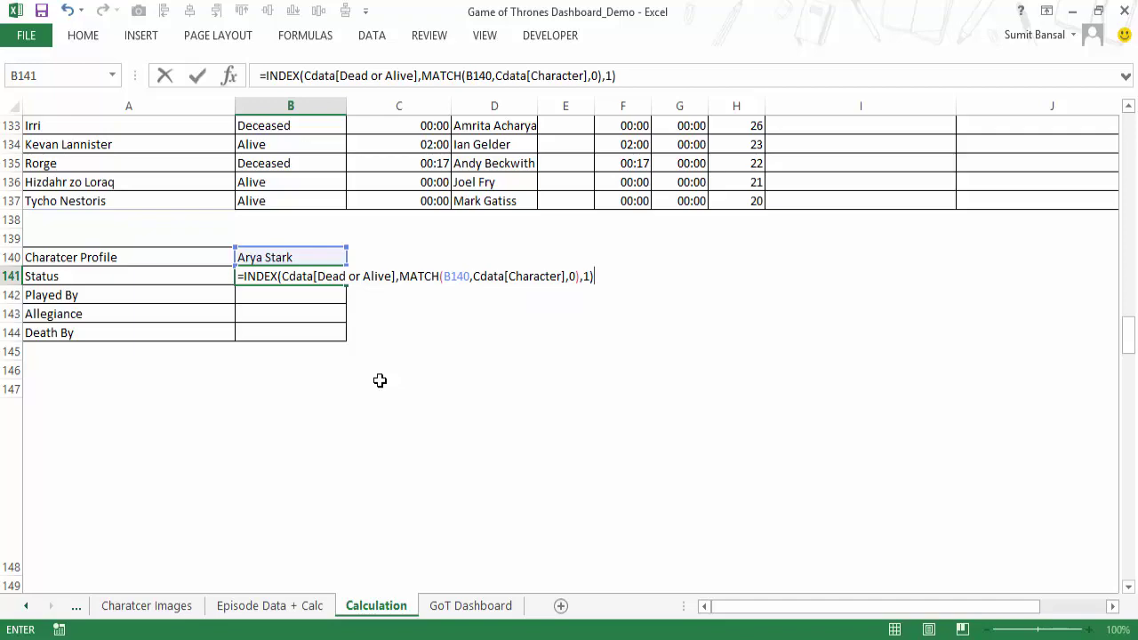
key(Up)
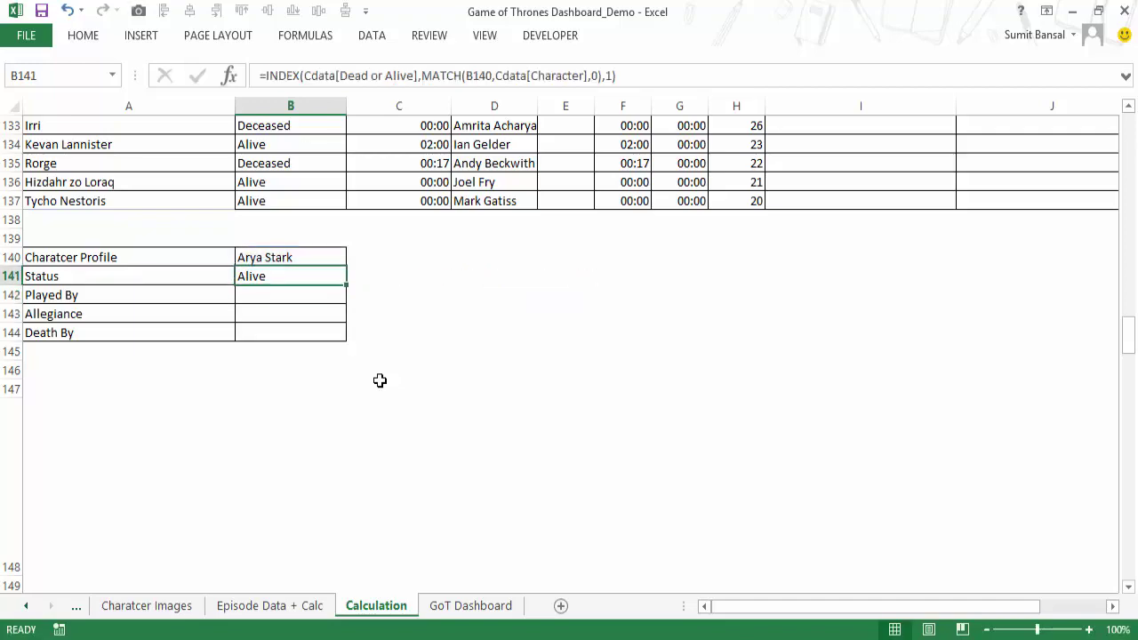
Show Catelyn Stark on the dashboard and copy B141's status lookup formula.
click(458, 602)
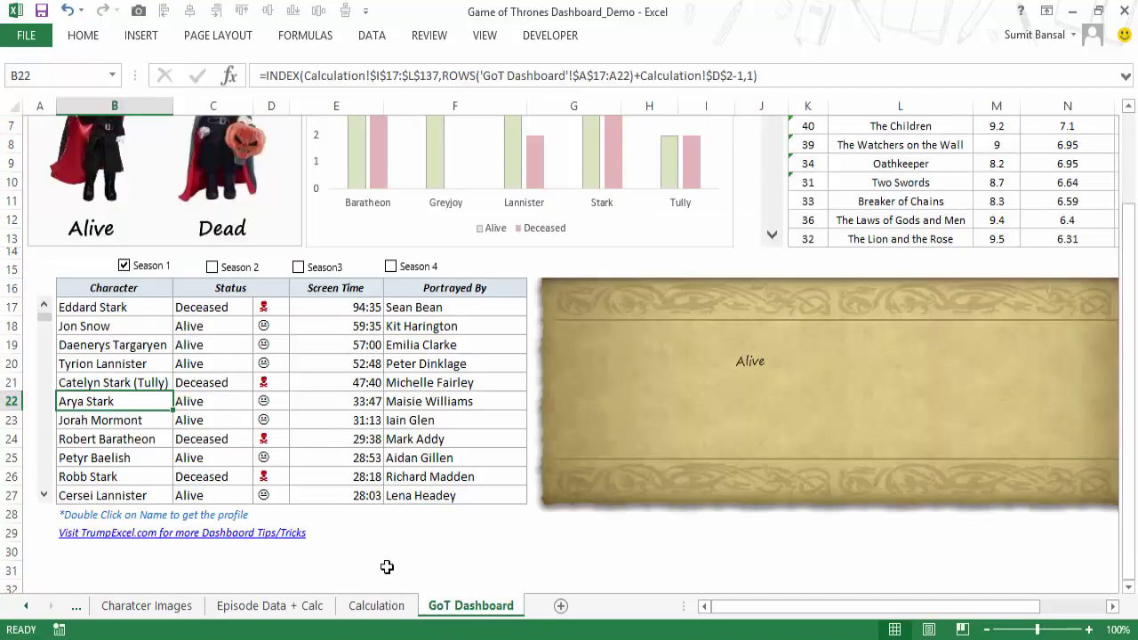
double_click(105, 383)
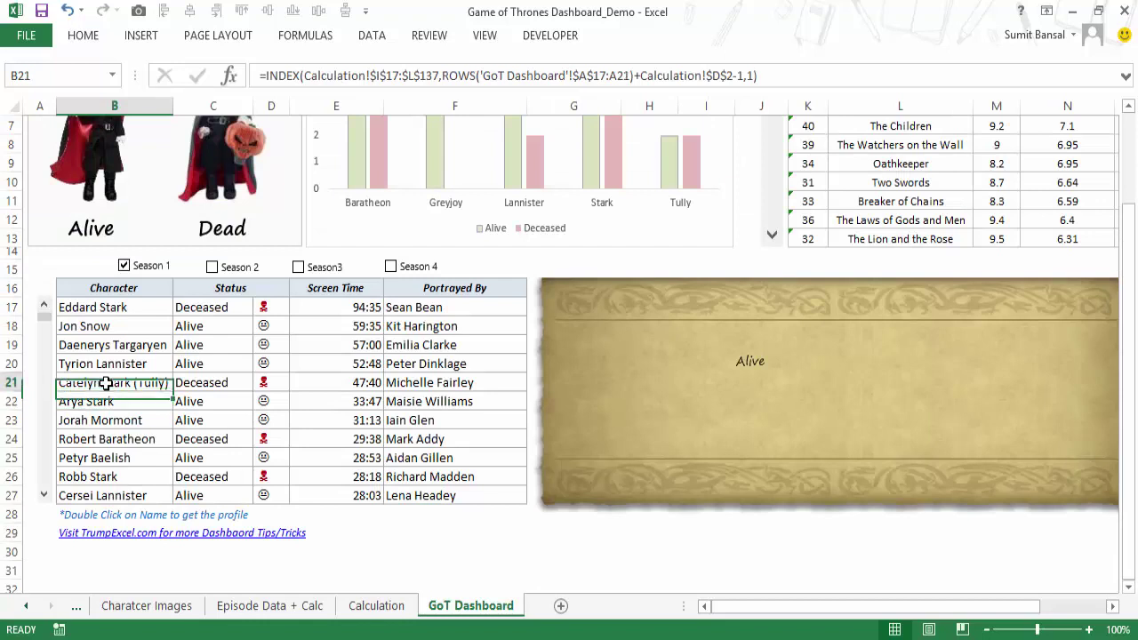
click(376, 605)
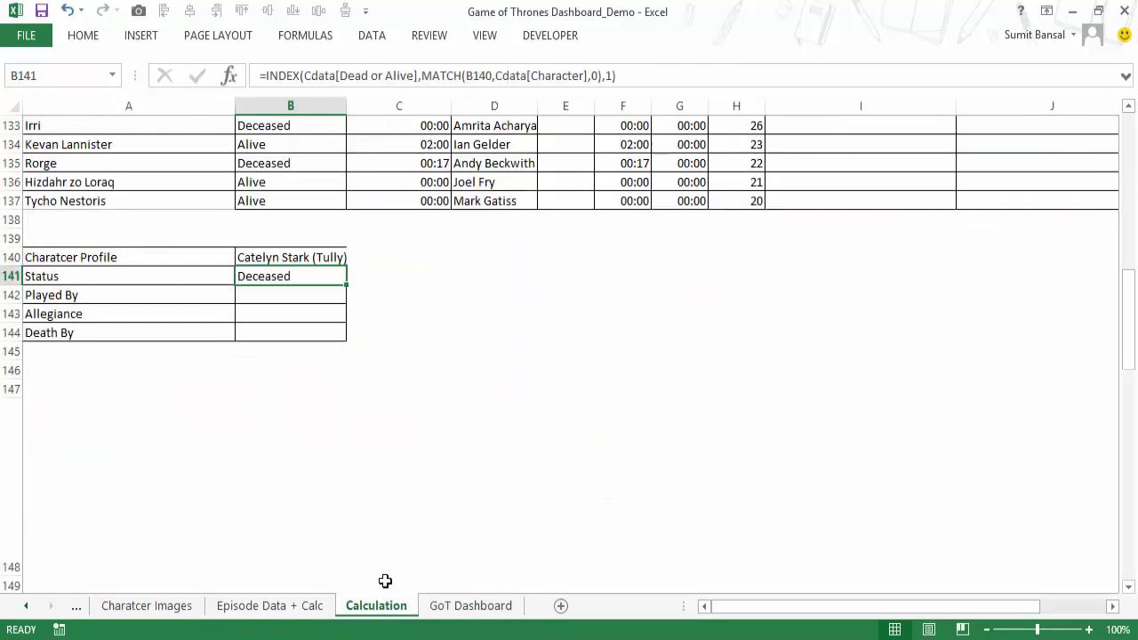
click(304, 291)
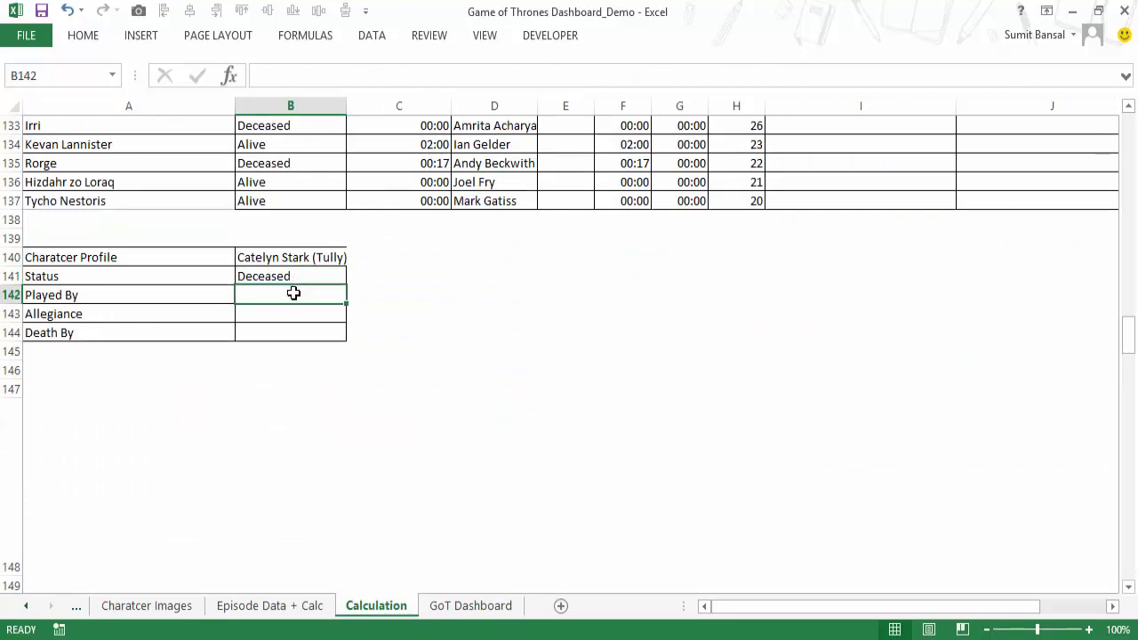
click(296, 277)
double_click(294, 276)
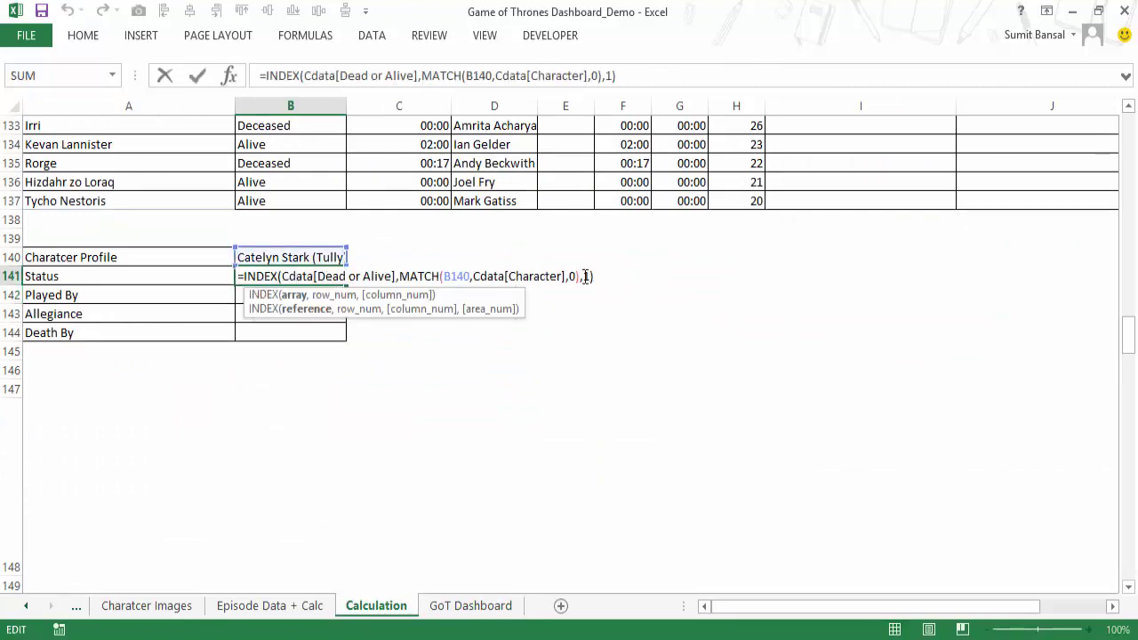
drag(586, 277, 195, 274)
key(ctrl+c)
Paste the lookup into B142 with the column changed to Cdata[Played By].
click(254, 293)
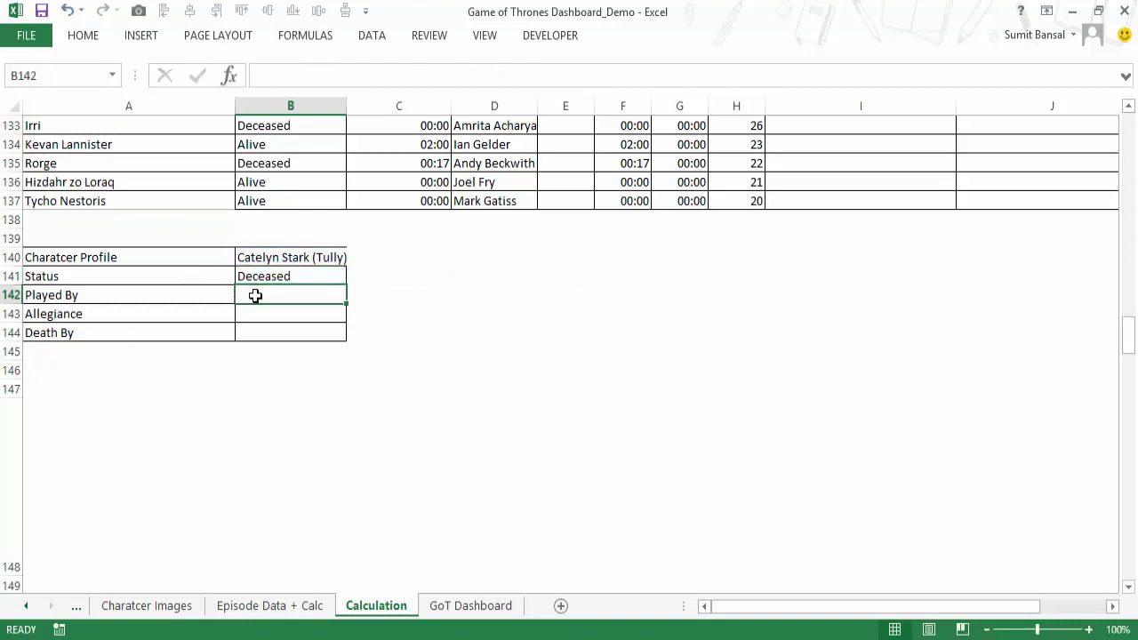
double_click(255, 295)
key(ctrl+v)
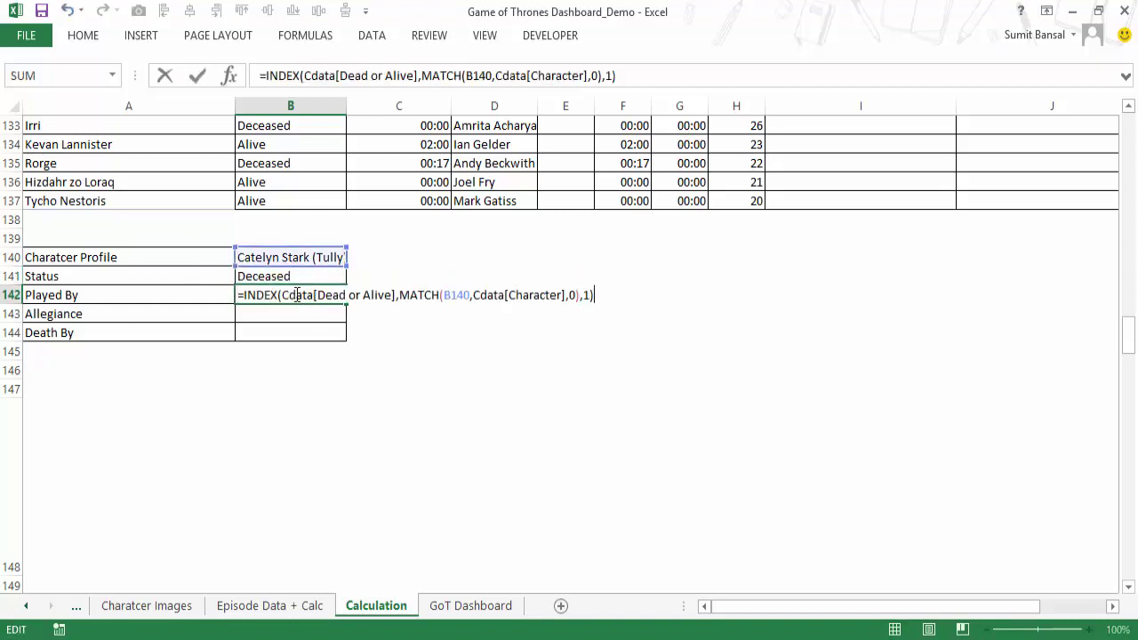
click(318, 295)
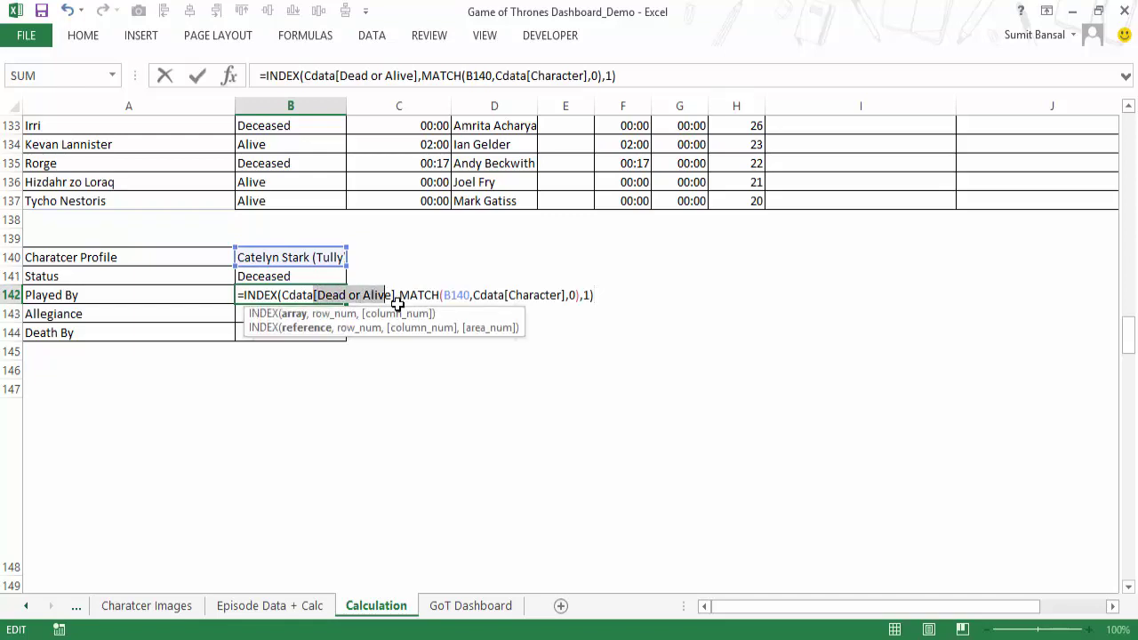
key(BackSpace)
text([)
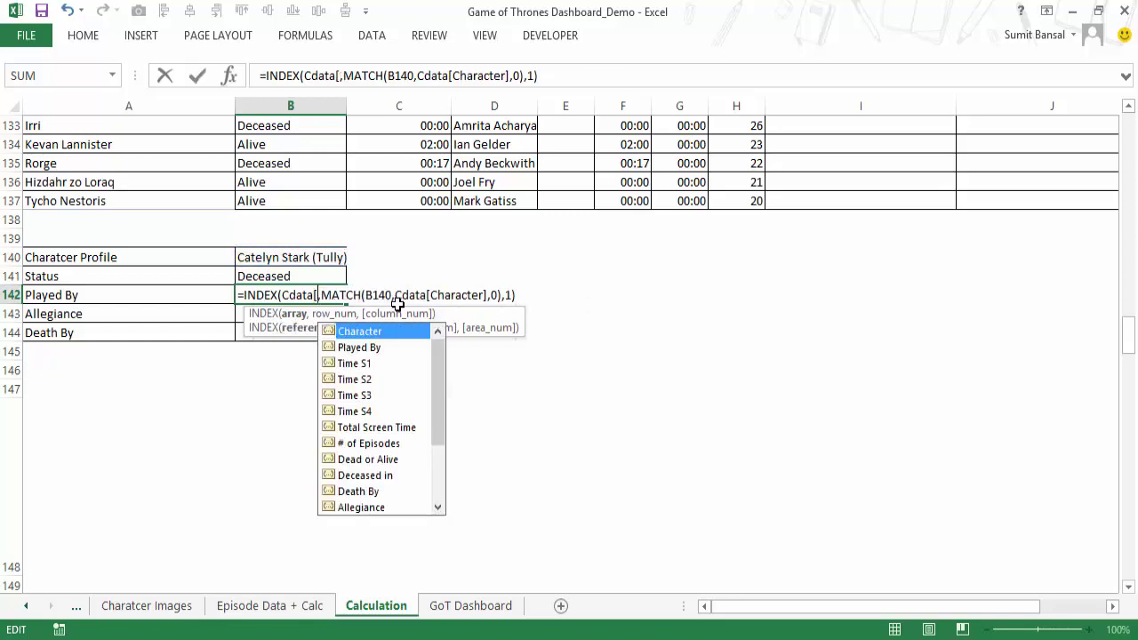
key(Down)
key(Tab)
text(])
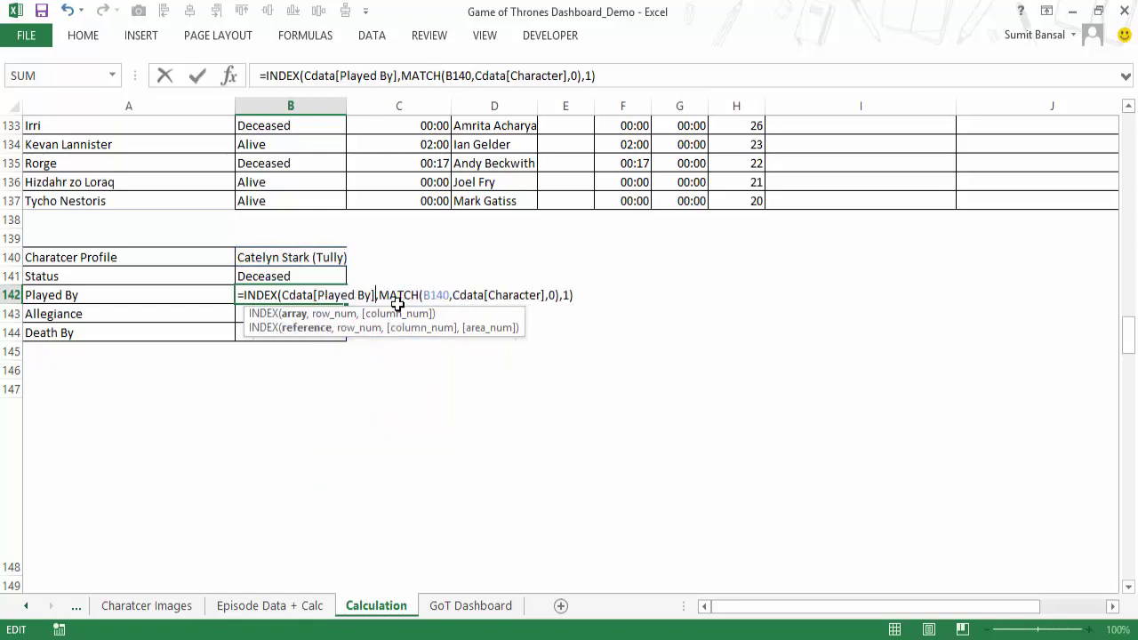
key(Return)
key(Up)
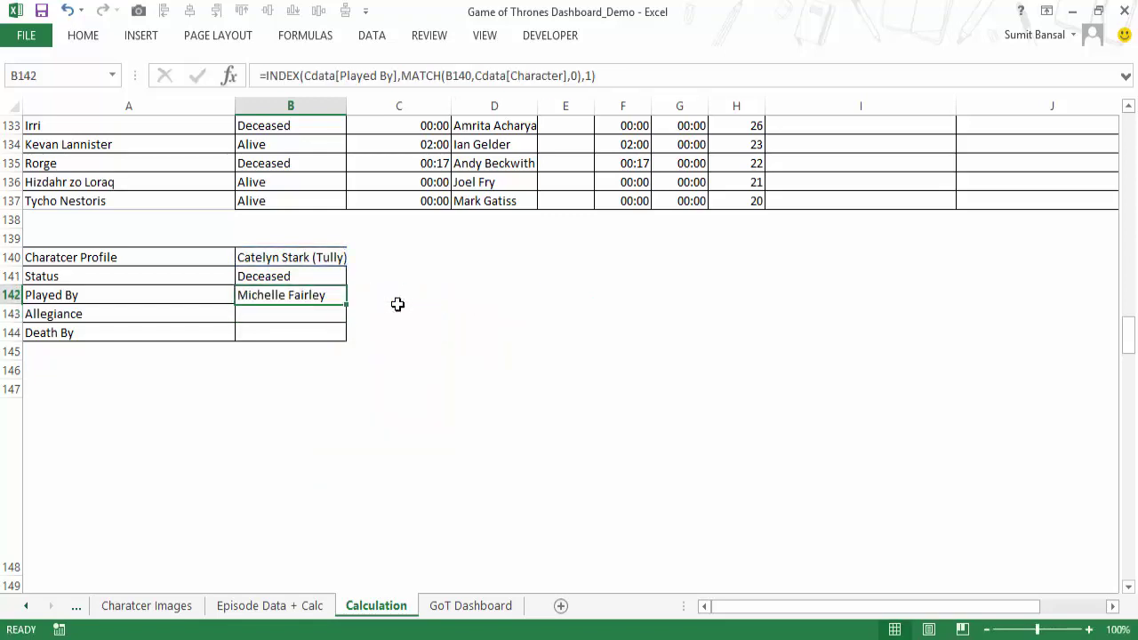
Paste the lookup into B143 with the column changed to Cdata[Allegiance].
click(330, 313)
click(325, 297)
key(F2)
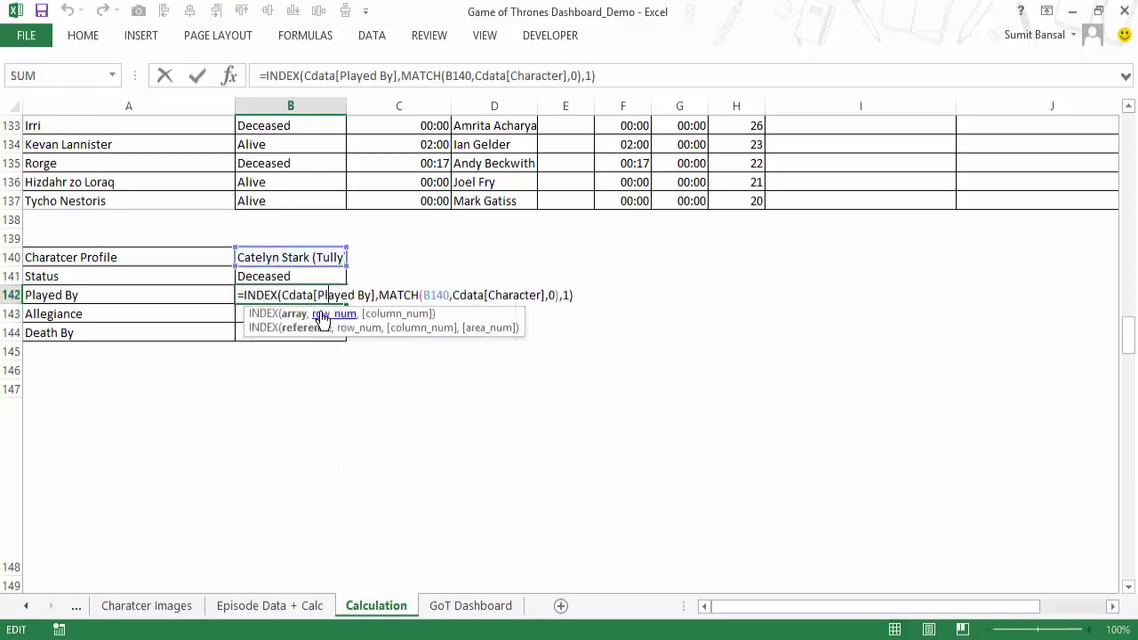
key(Escape)
click(308, 308)
key(F2)
key(ctrl+v)
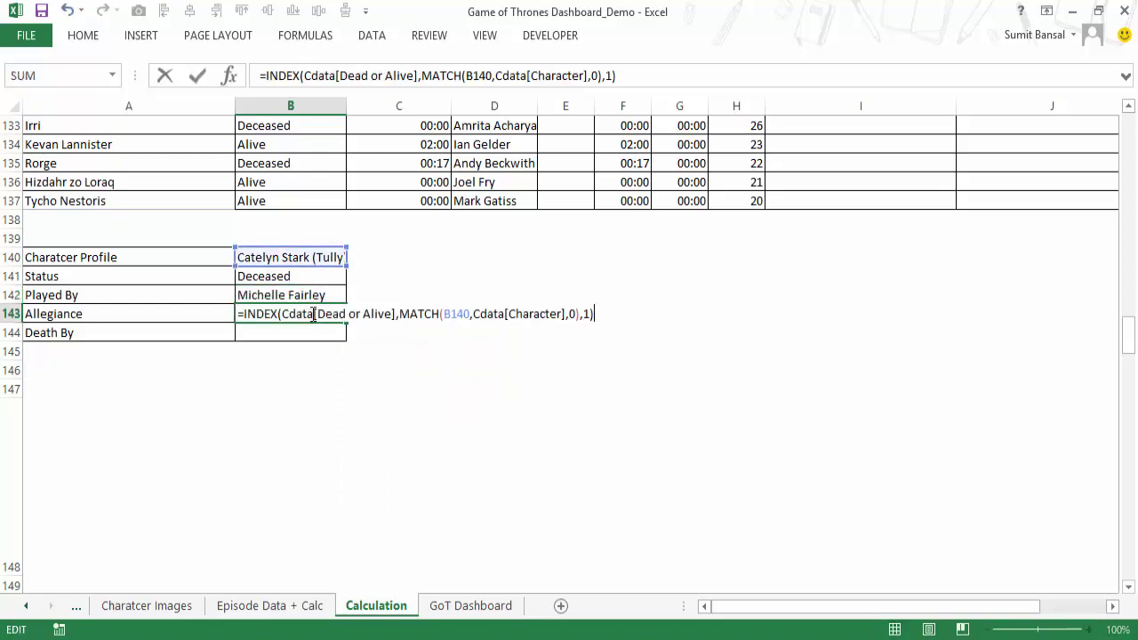
click(315, 314)
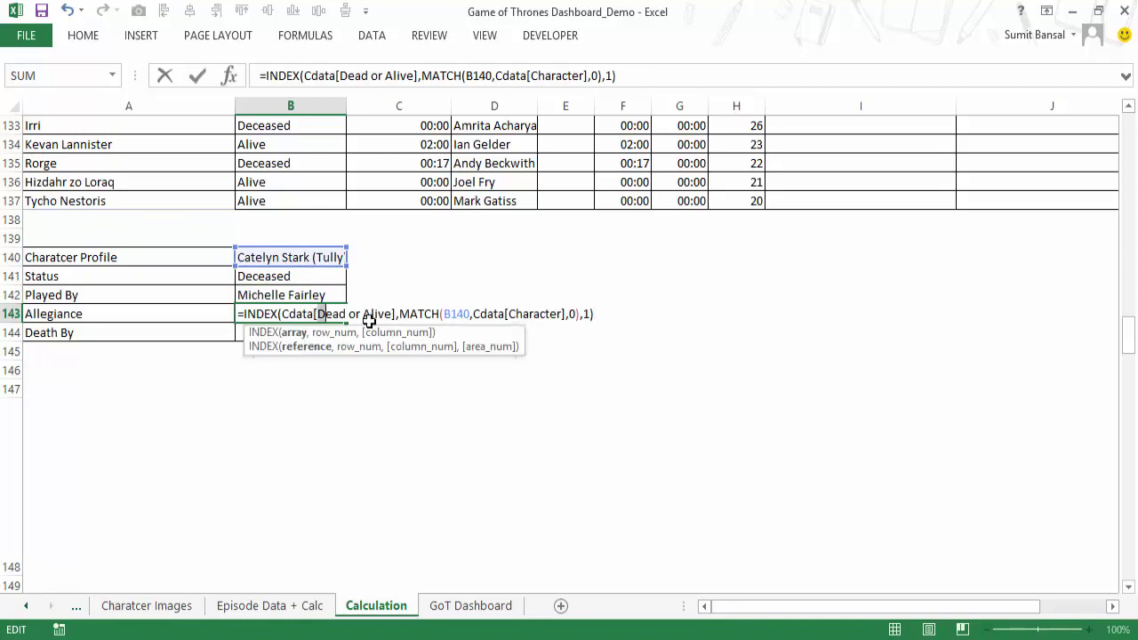
key(shift+Right)
key(shift+Right)
key(shift+Right)
key(shift+Right)
key(shift+Right)
key(shift+Right)
key(shift+Right)
key(shift+Right)
key(shift+Right)
key(shift+Right)
key(shift+Right)
key(BackSpace)
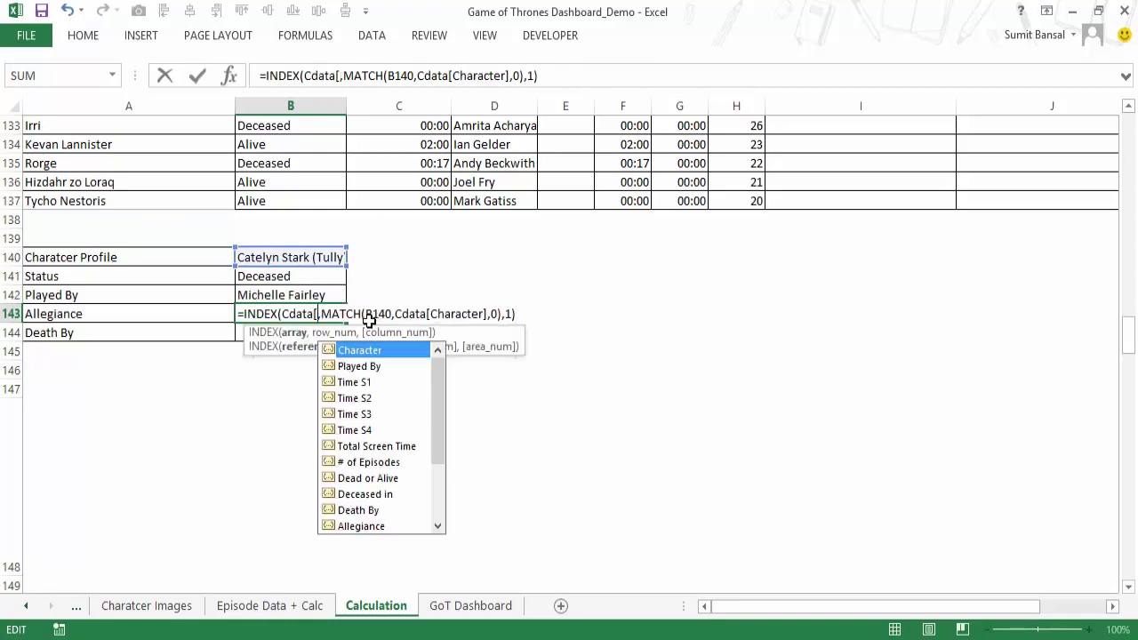
key(Down)
key(Down)
key(Down)
key(Down)
key(Down)
key(Down)
key(Down)
key(Down)
key(Down)
key(Down)
key(Down)
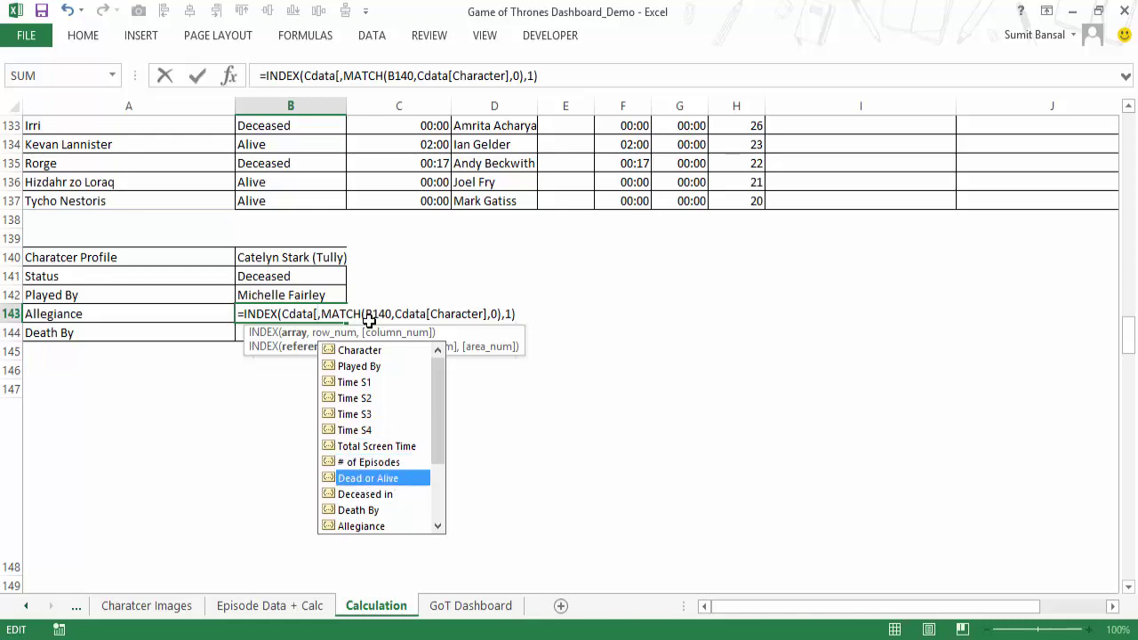
key(Tab)
text(])
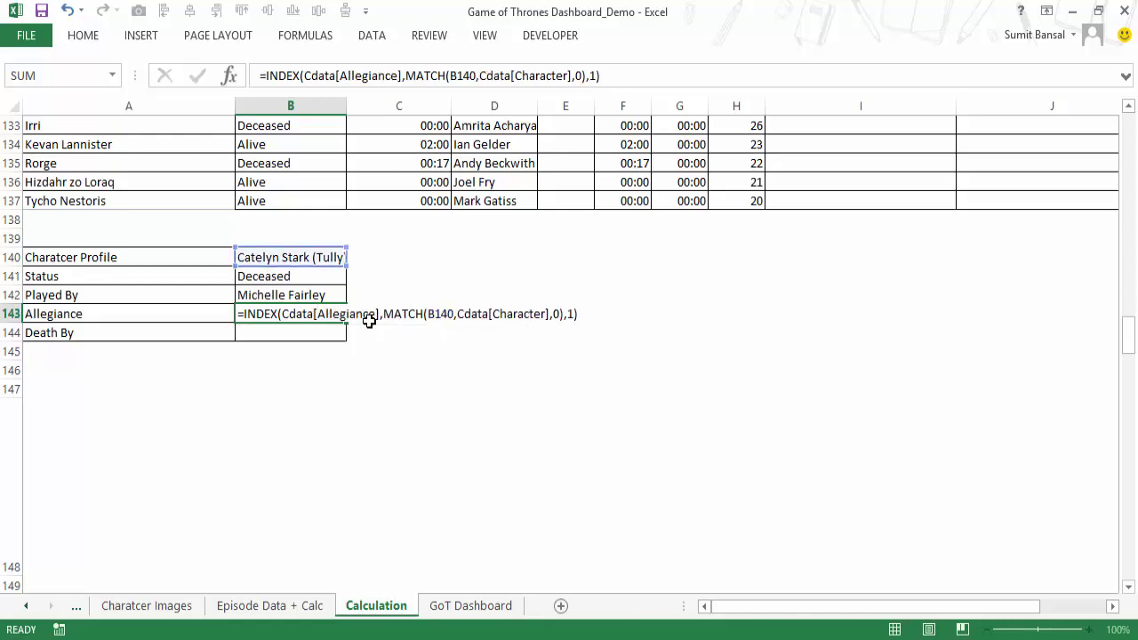
key(Return)
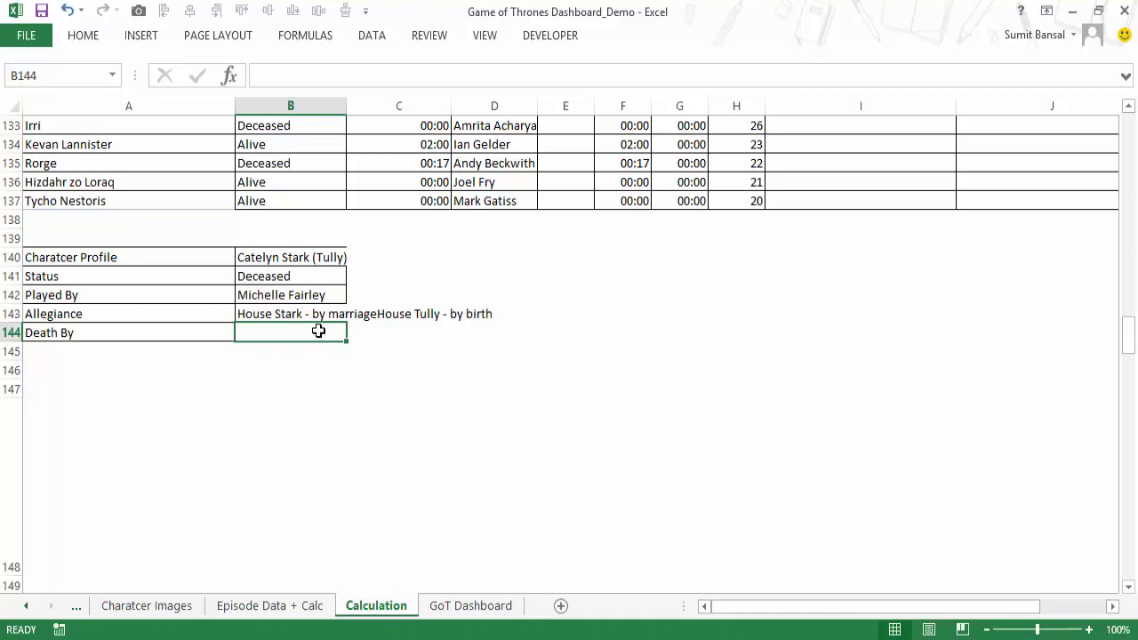
In B144, build an IF that returns blank when B141 is "Alive", else the pasted INDEX/MATCH lookup.
text(=)
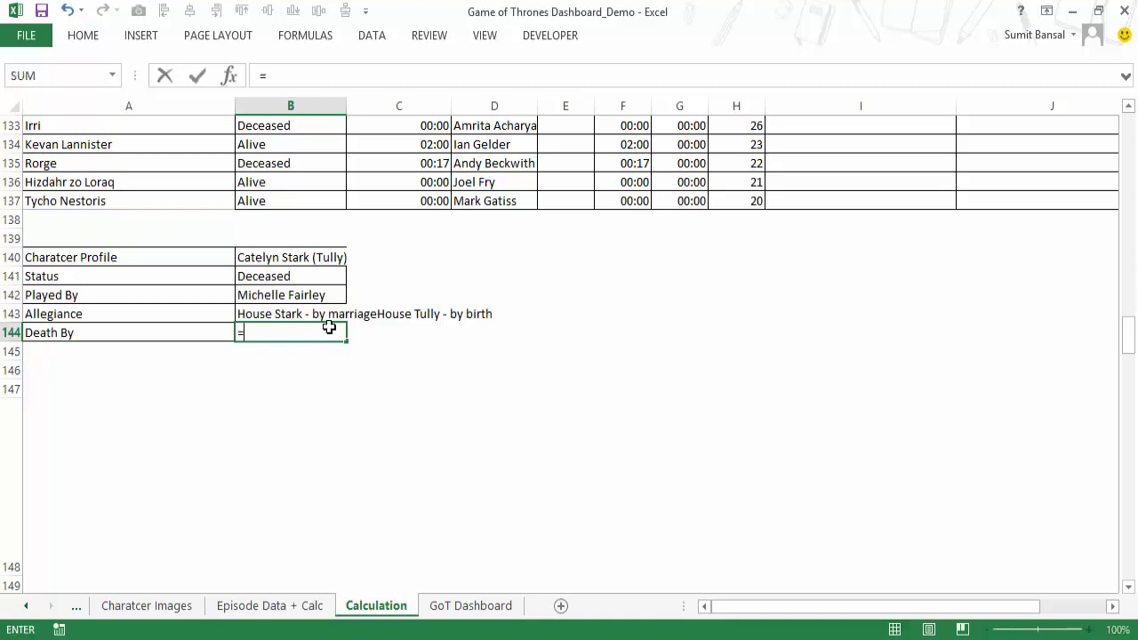
text(IF()
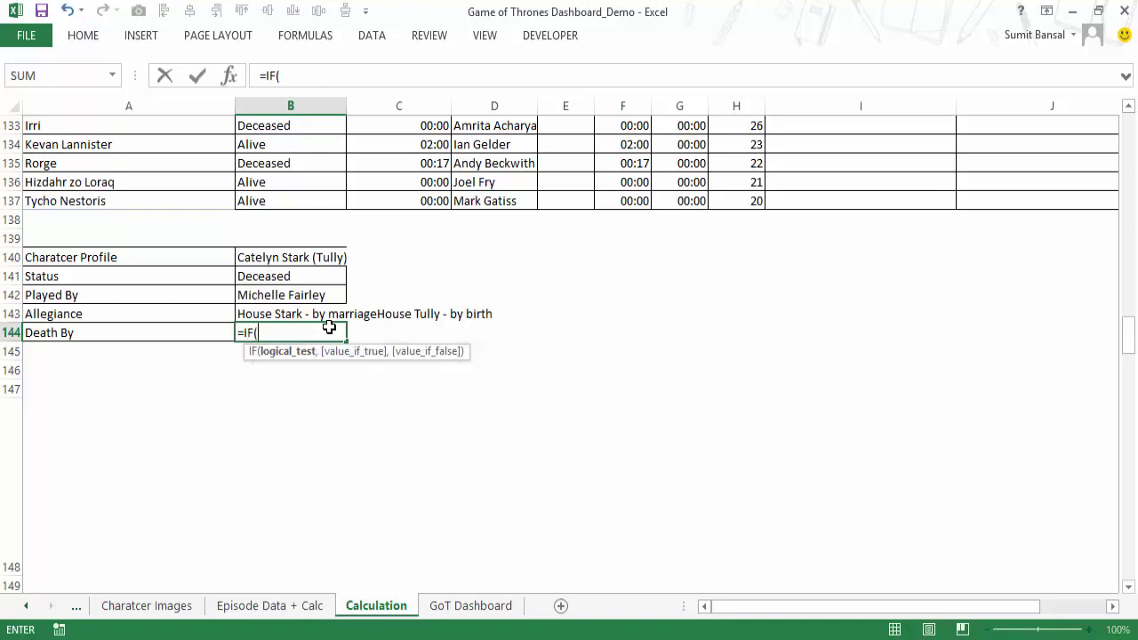
key(Up)
key(Up)
key(Up)
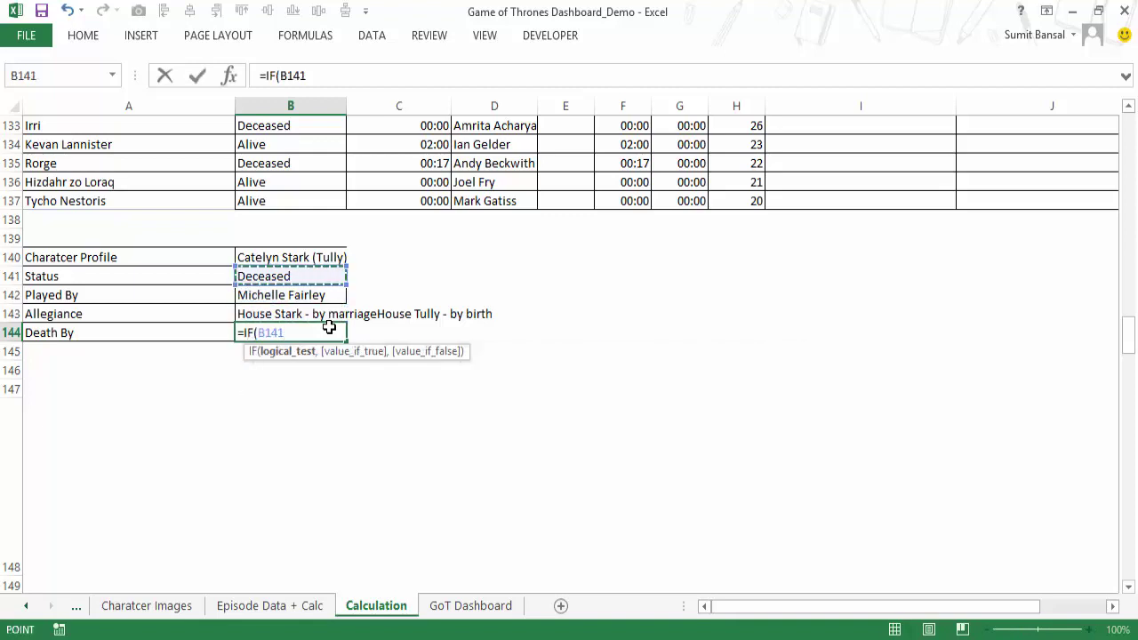
text(="Alive)
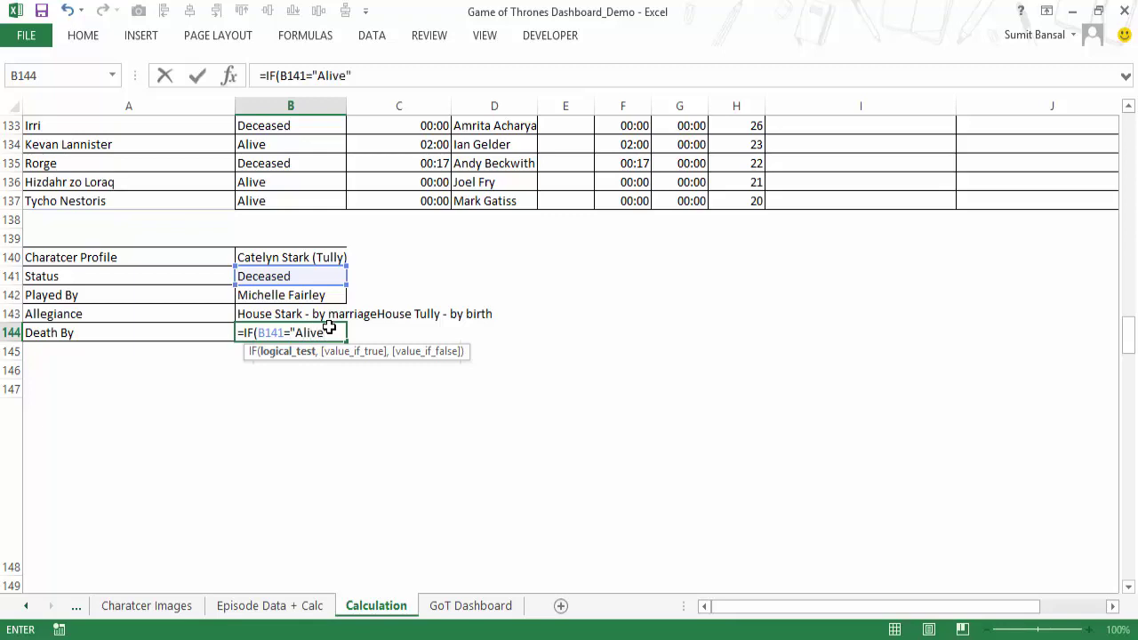
text(","",)
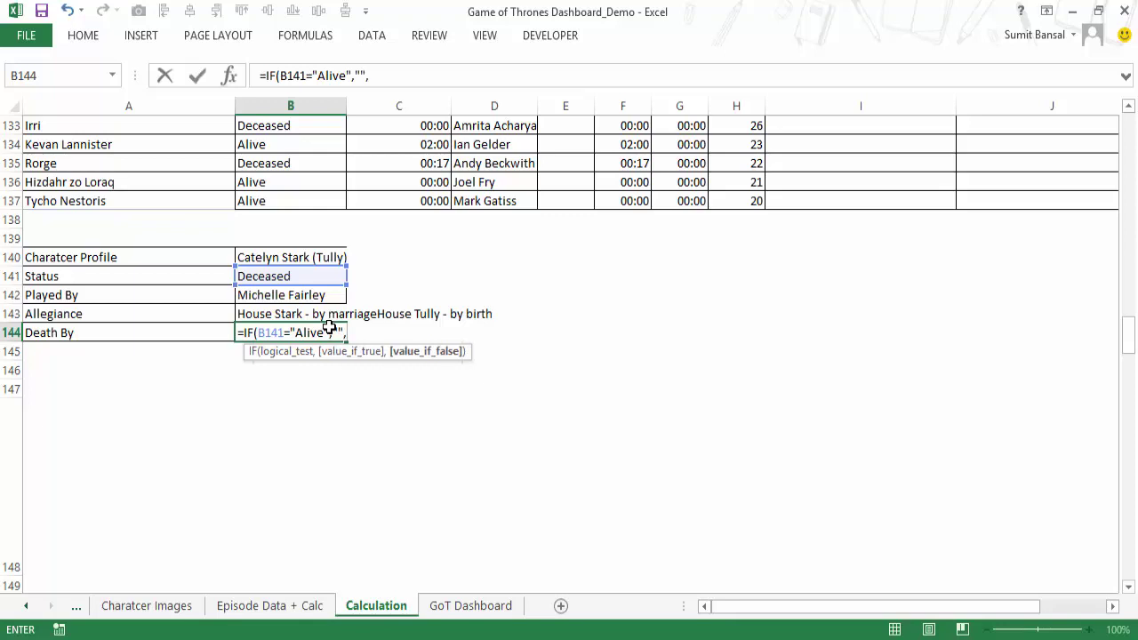
text(inde)
key(Tab)
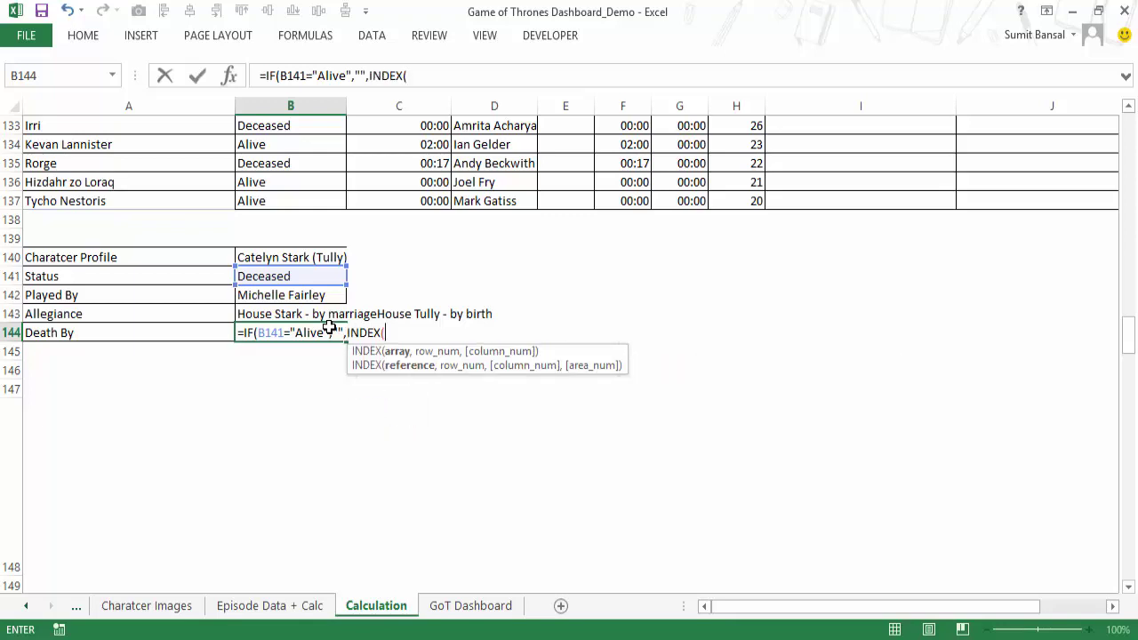
key(BackSpace)
key(BackSpace)
key(BackSpace)
key(BackSpace)
key(BackSpace)
key(BackSpace)
text(=INDEX(Cdata[Dead or Alive],MATCH(B140,Cdata[Character],0),1))
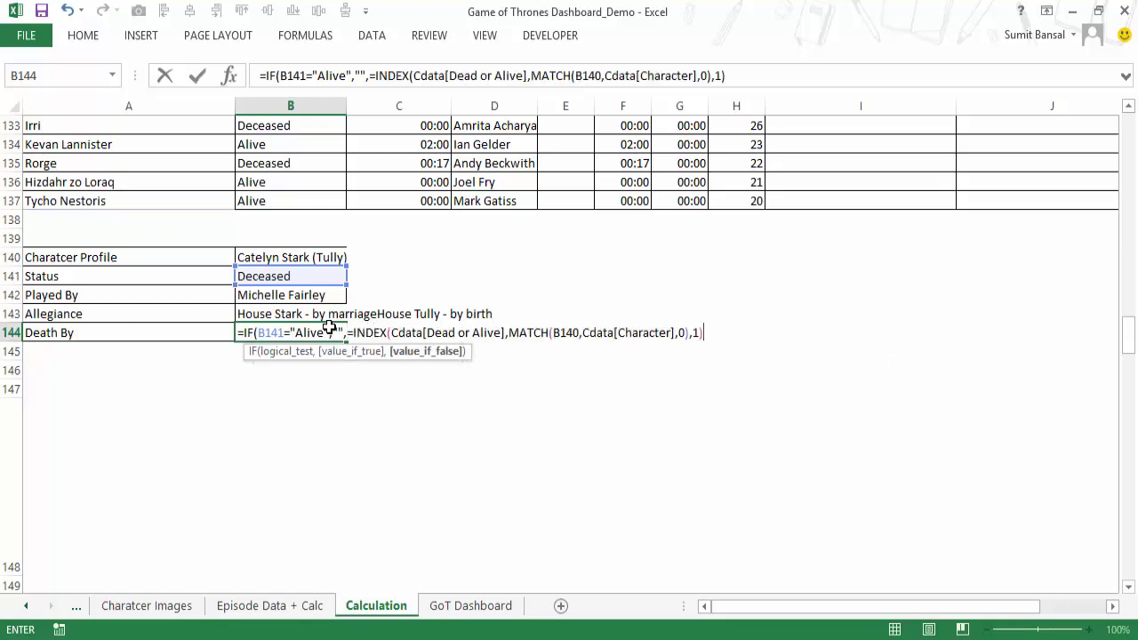
click(354, 333)
key(BackSpace)
Switch the lookup column to Cdata[Death By] and commit, showing Throat slit by Black Walder Rivers.
key(Right)
key(Right)
key(Right)
key(Right)
key(Right)
key(Right)
key(Right)
key(Right)
key(Right)
key(Right)
key(Right)
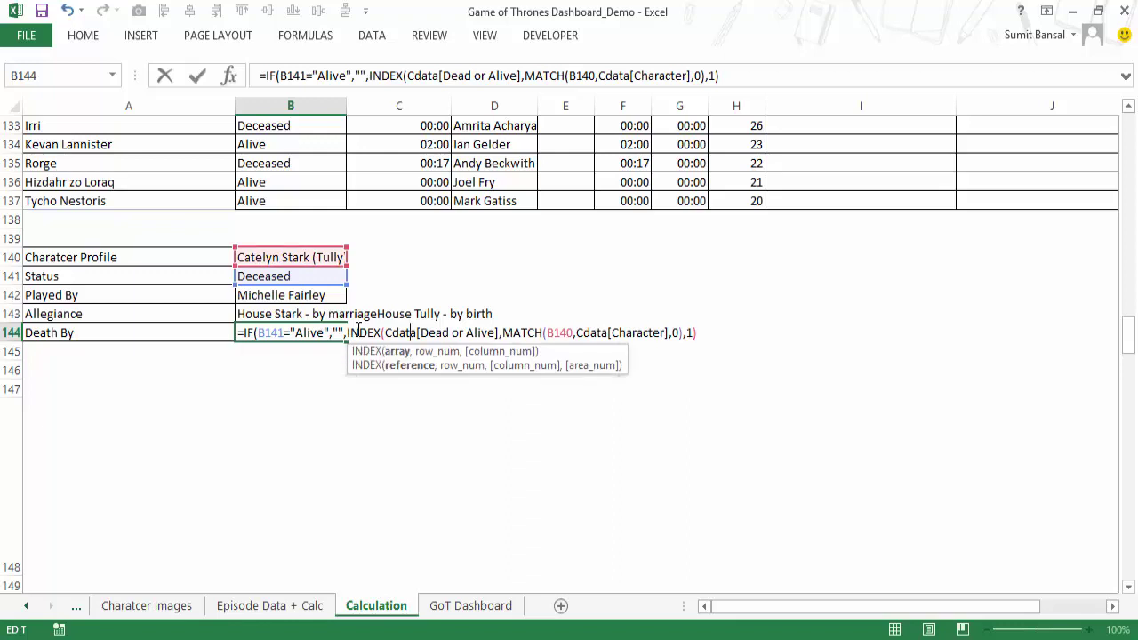
key(shift+Right)
key(shift+Right)
key(shift+Right)
key(shift+Right)
key(shift+Right)
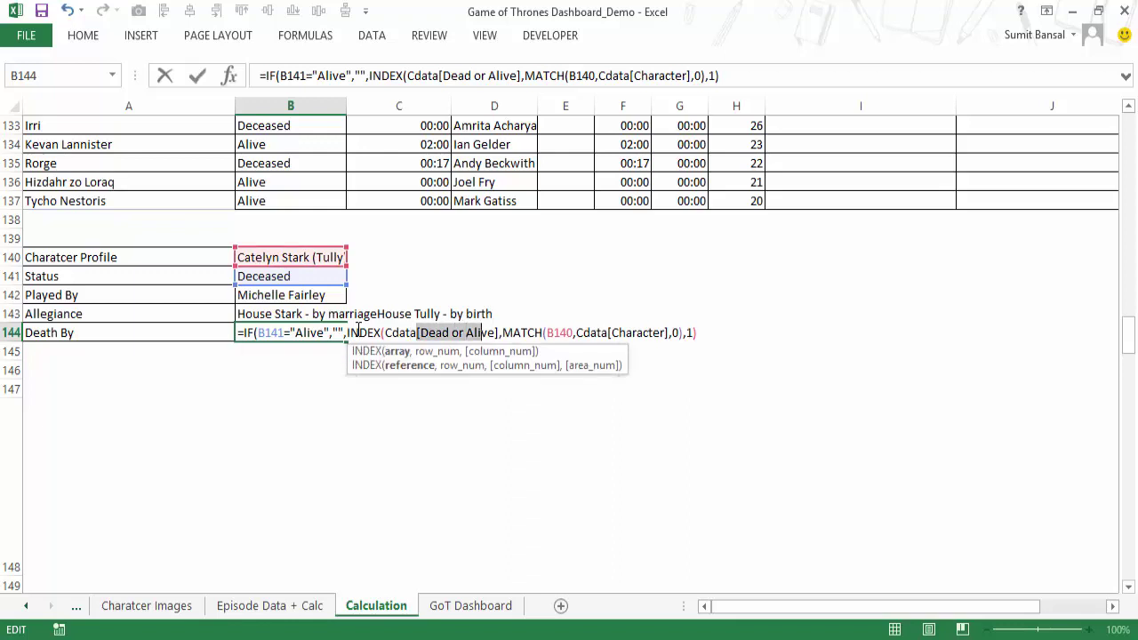
key(shift+Right)
key(shift+Right)
key(shift+Right)
text([)
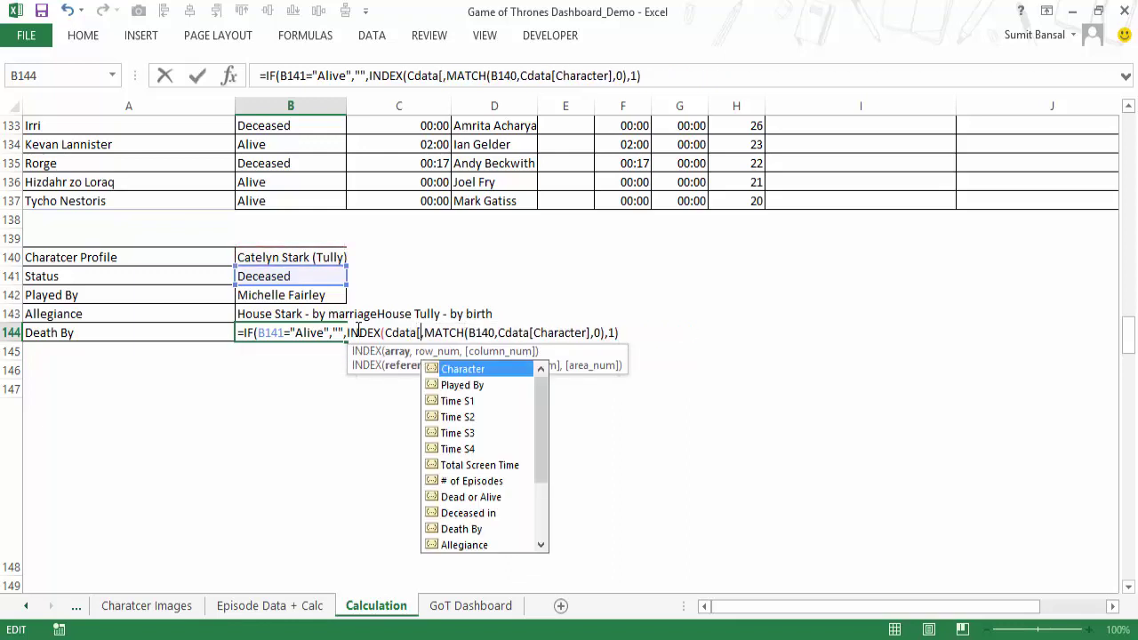
key(Down)
key(Down)
key(Down)
key(Down)
key(Down)
key(Down)
key(Down)
key(Down)
key(Down)
key(Down)
key(Tab)
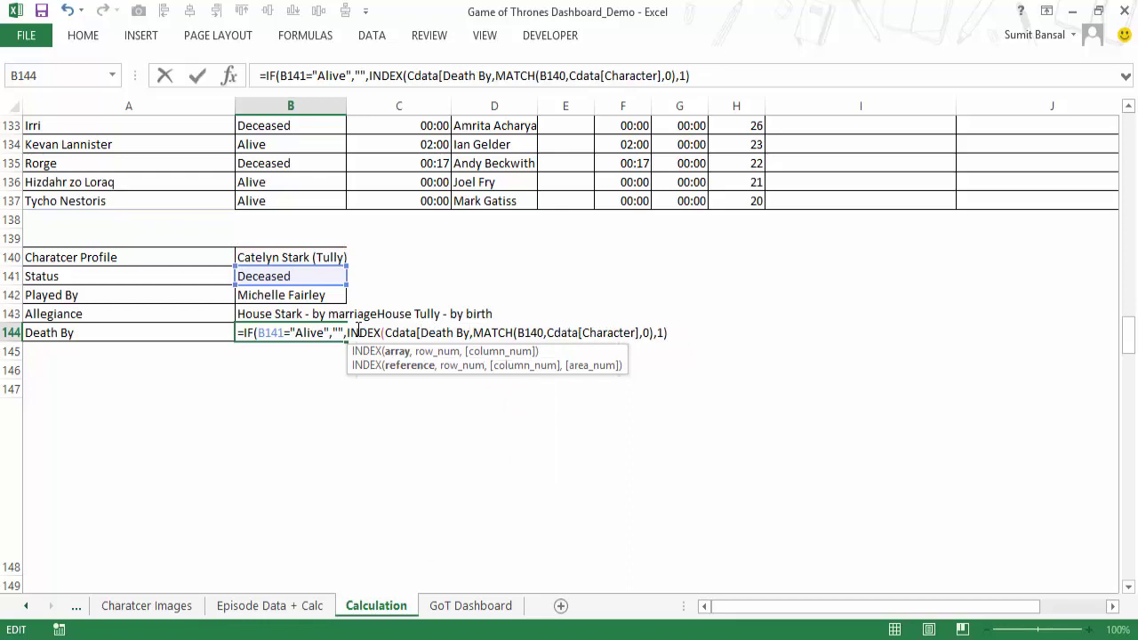
text(])
key(Return)
key(Return)
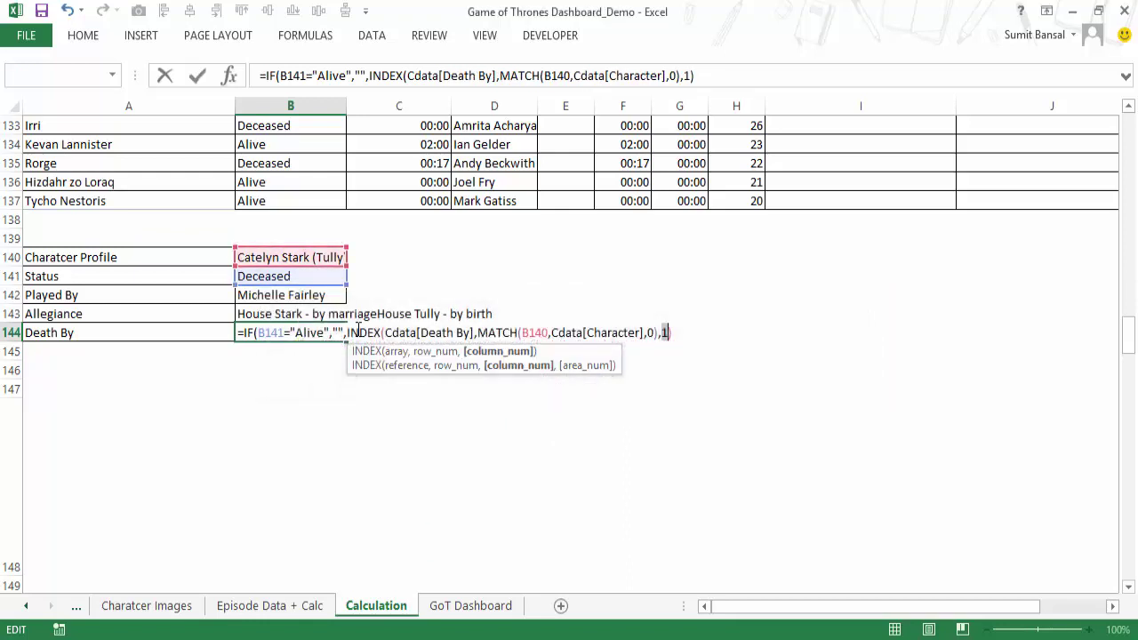
key(End)
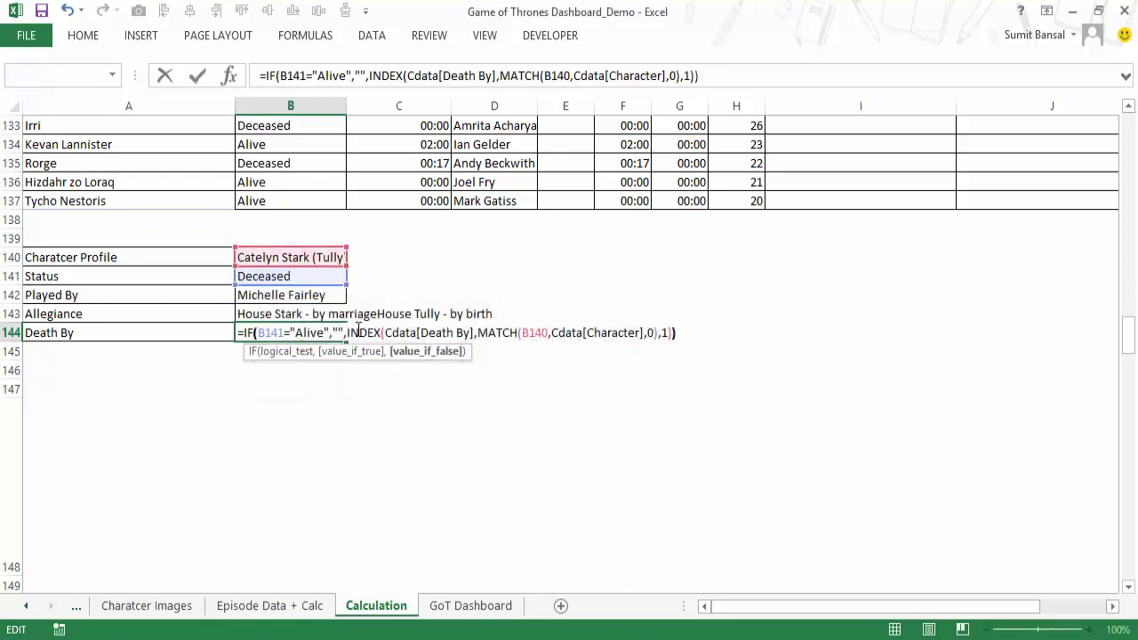
key(Return)
key(Up)
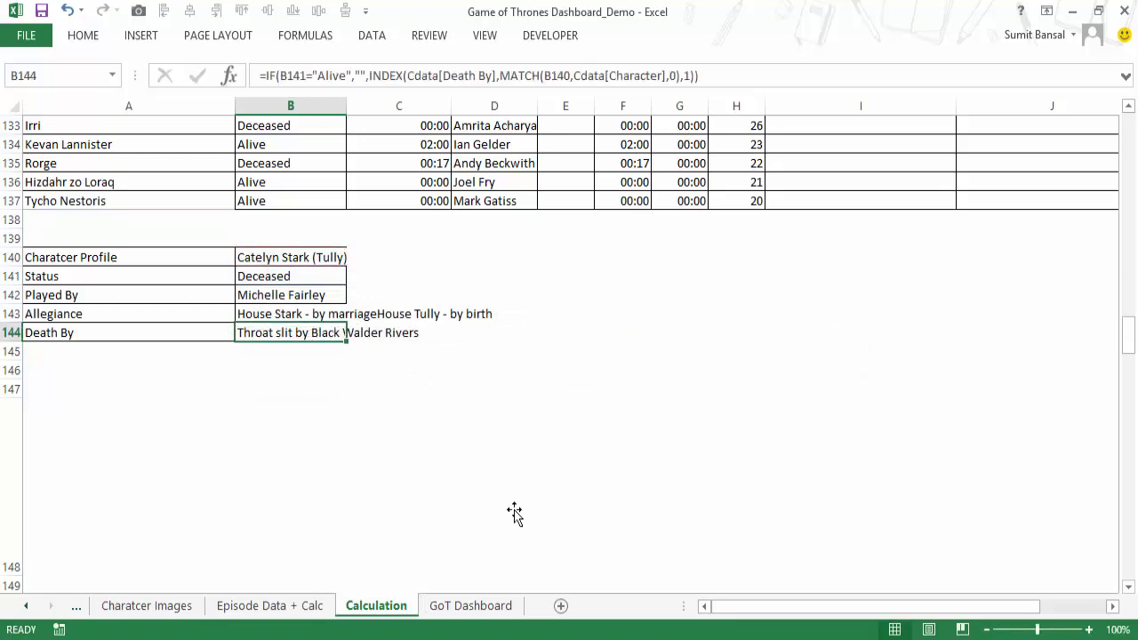
Choose Robert Baratheon on GoT Dashboard, verify the Calculation profile cells B140:B142, then return.
click(478, 610)
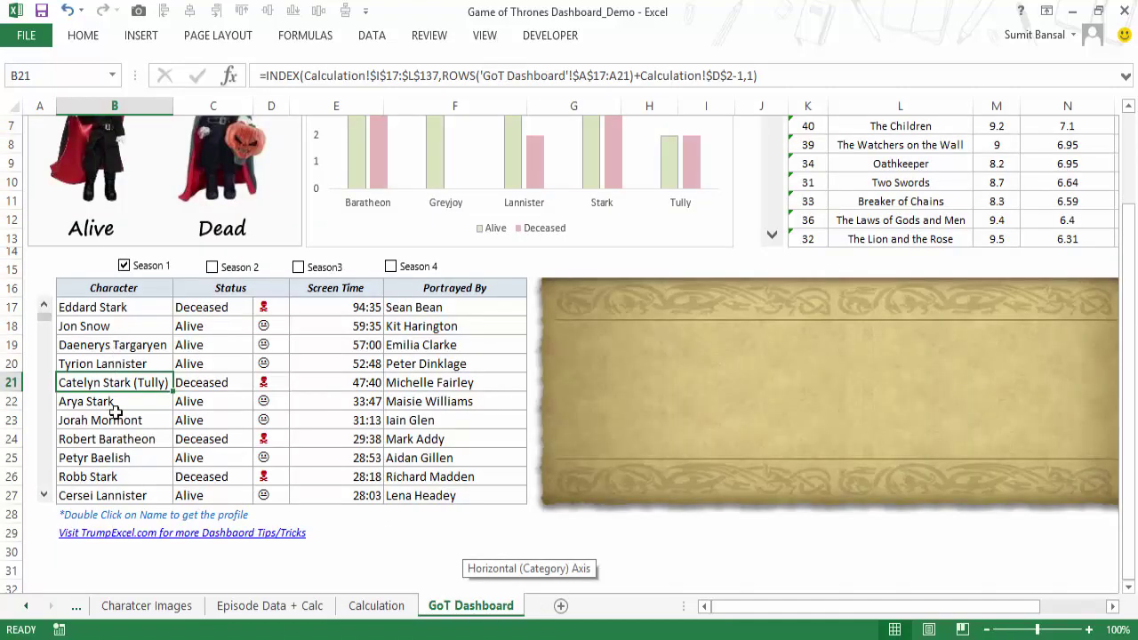
click(102, 440)
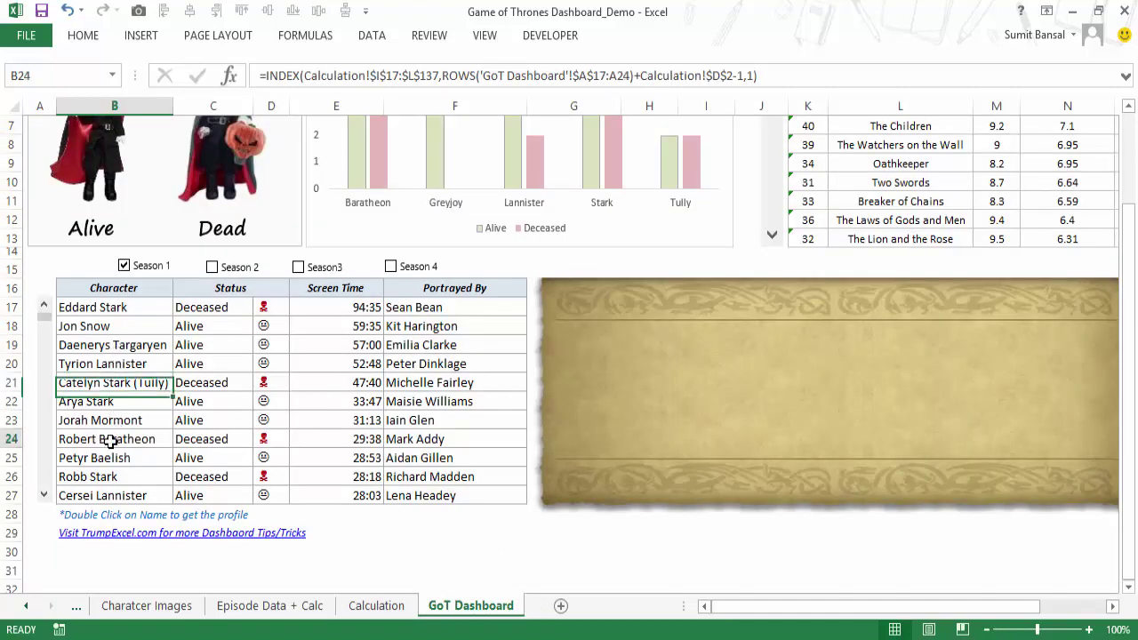
click(387, 605)
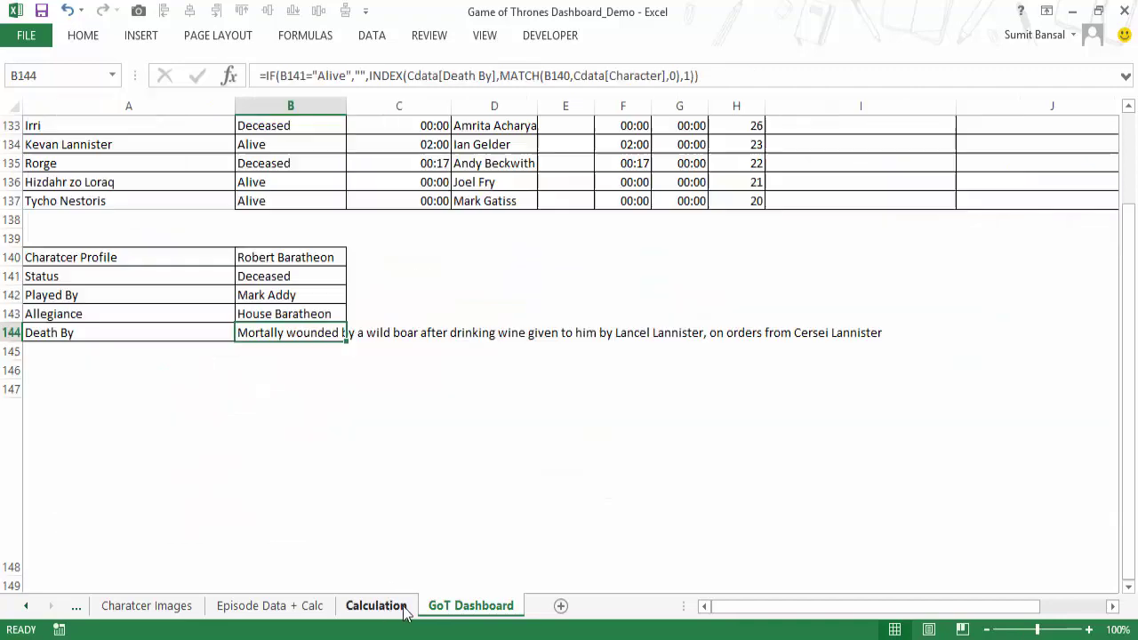
click(254, 256)
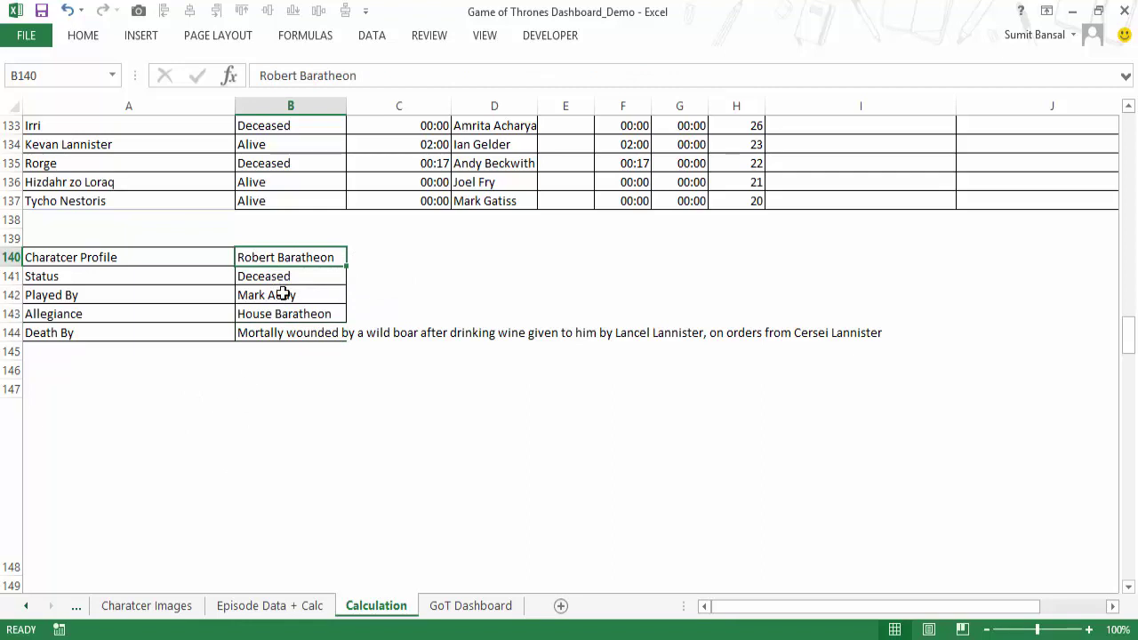
drag(279, 275, 279, 331)
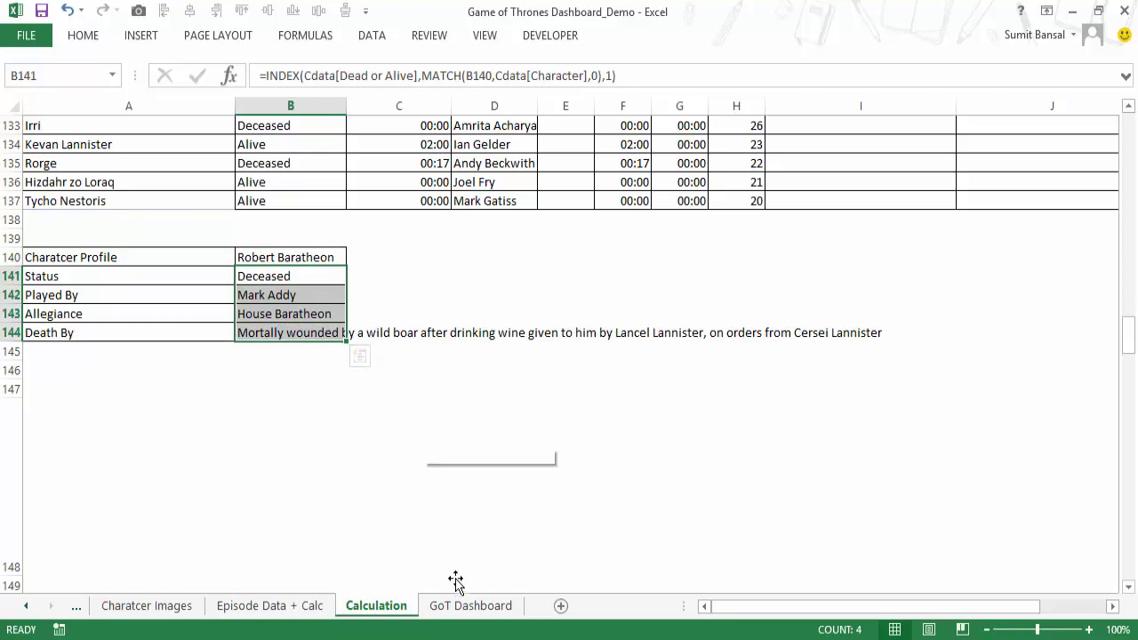
click(460, 605)
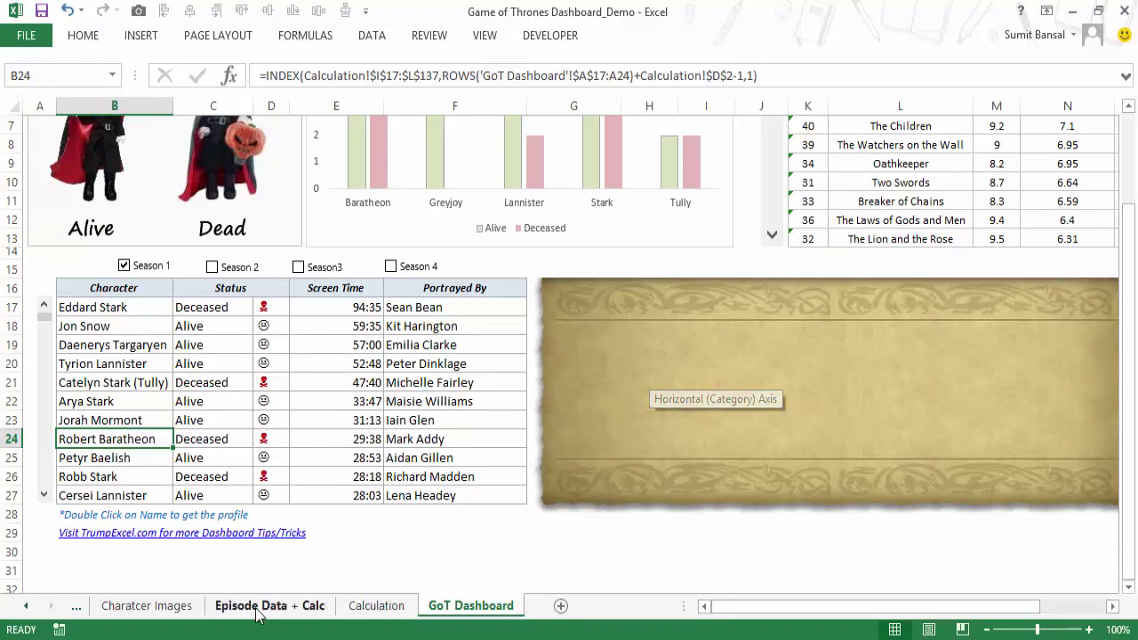
Copy Tyrion's photo cell C3 on Charatcer Images and paste it as a Linked Picture.
click(147, 605)
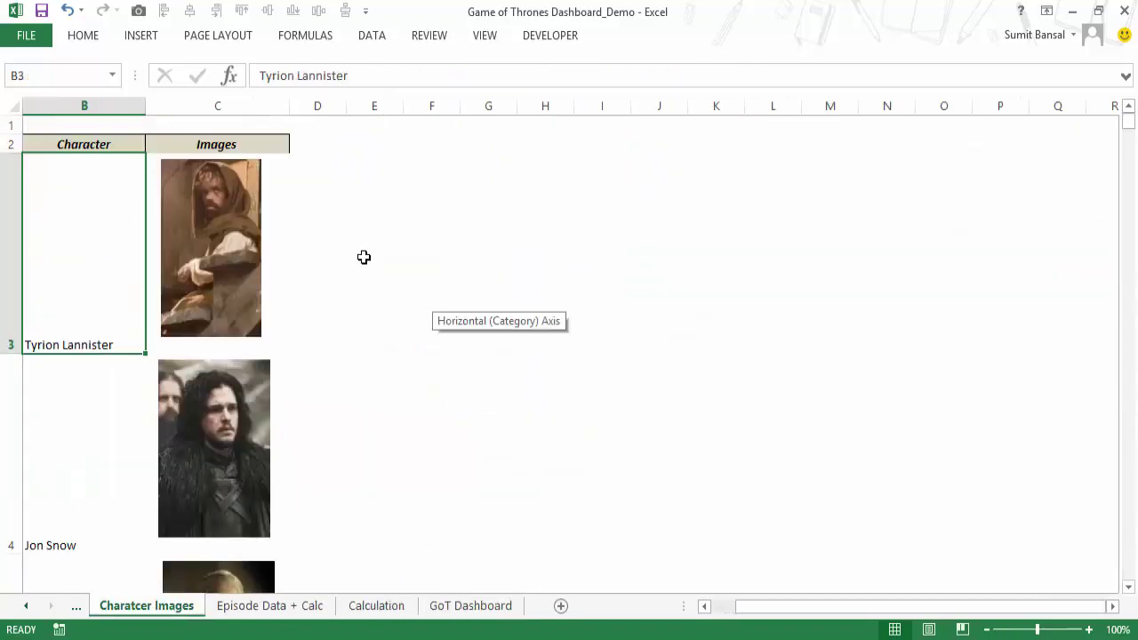
key(Right)
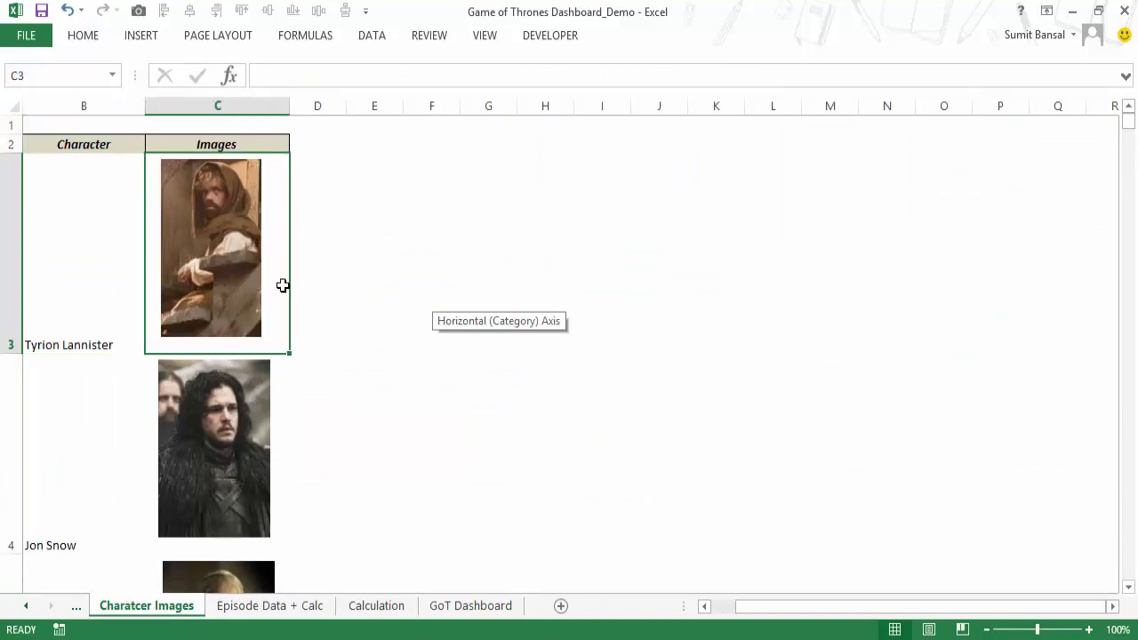
key(ctrl+c)
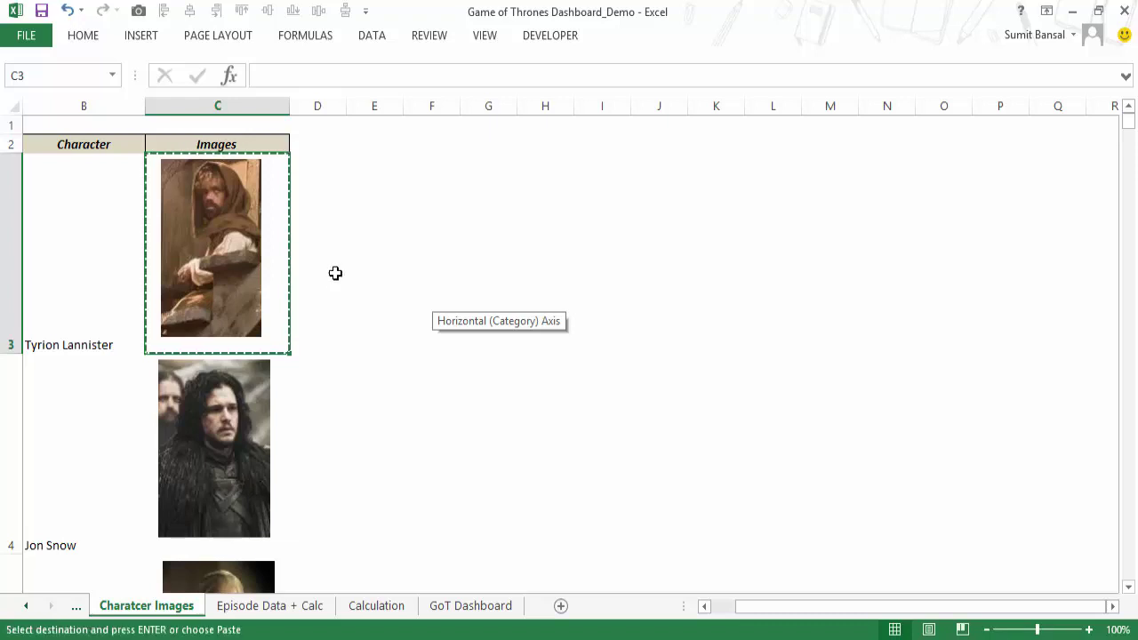
click(81, 36)
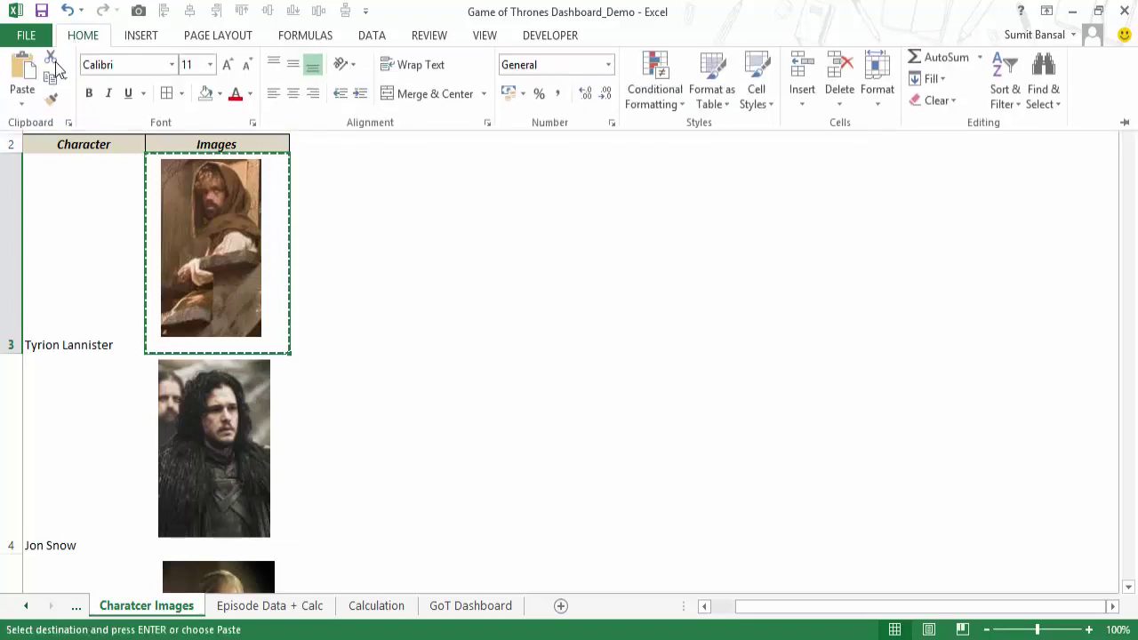
click(24, 105)
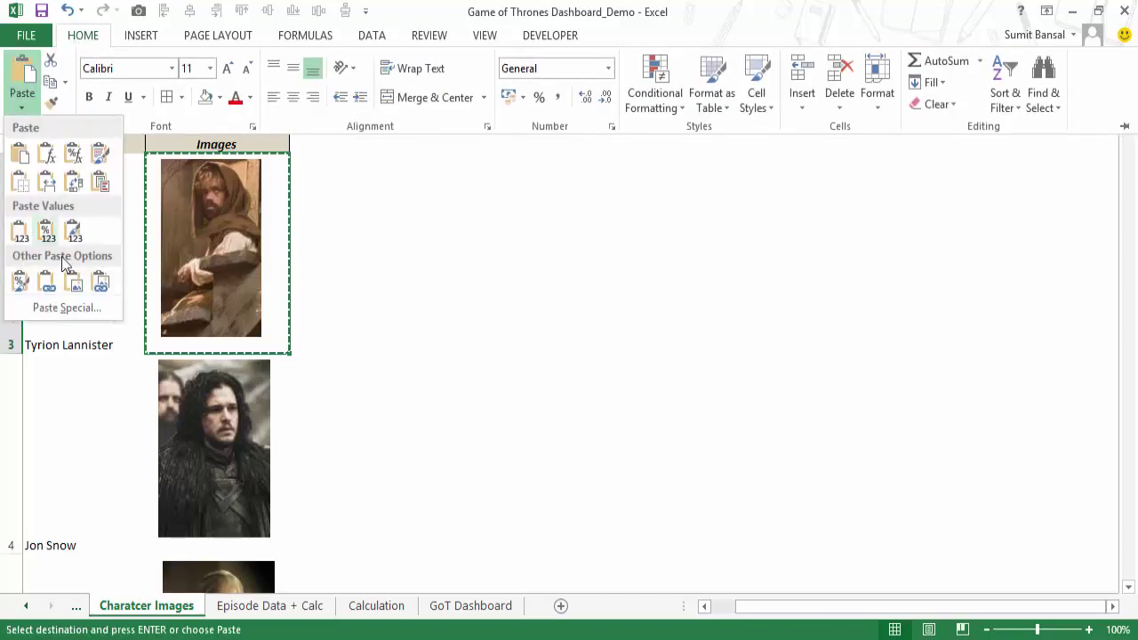
click(101, 285)
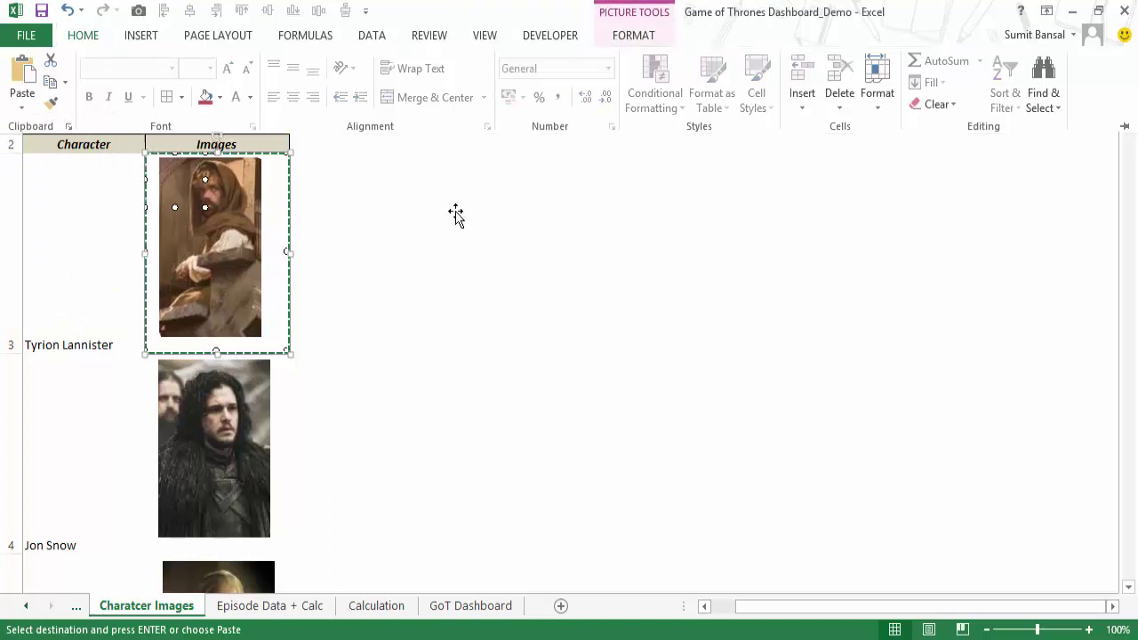
Move the linked picture into columns E–G and relink it to =$C$4 to show Jon Snow.
click(432, 233)
click(222, 206)
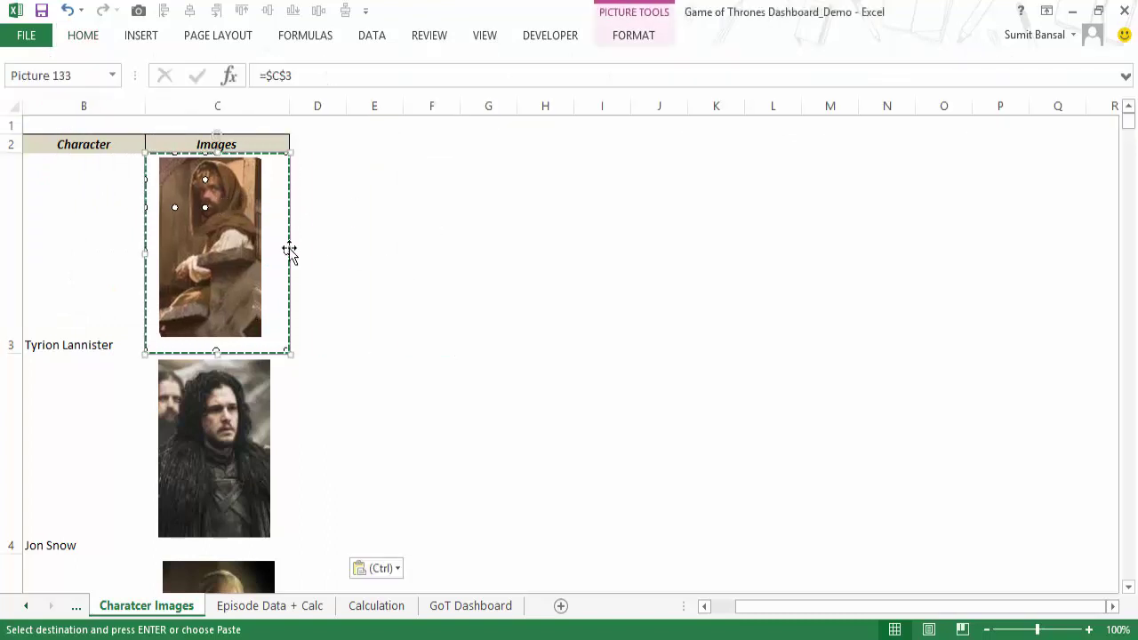
drag(236, 203, 481, 193)
click(620, 254)
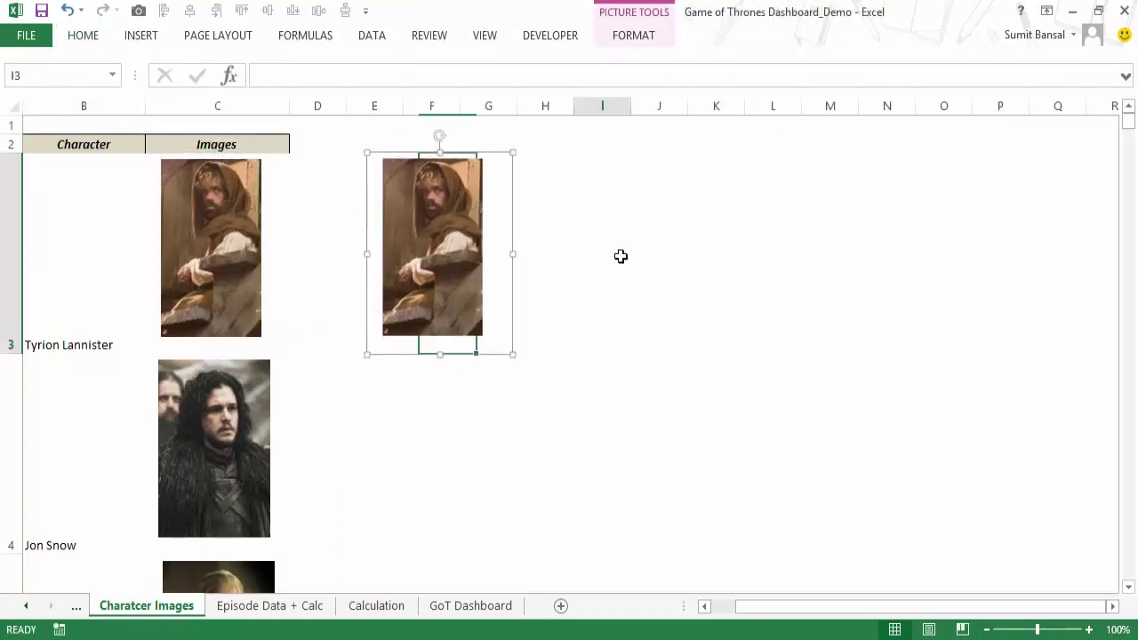
click(371, 285)
click(395, 86)
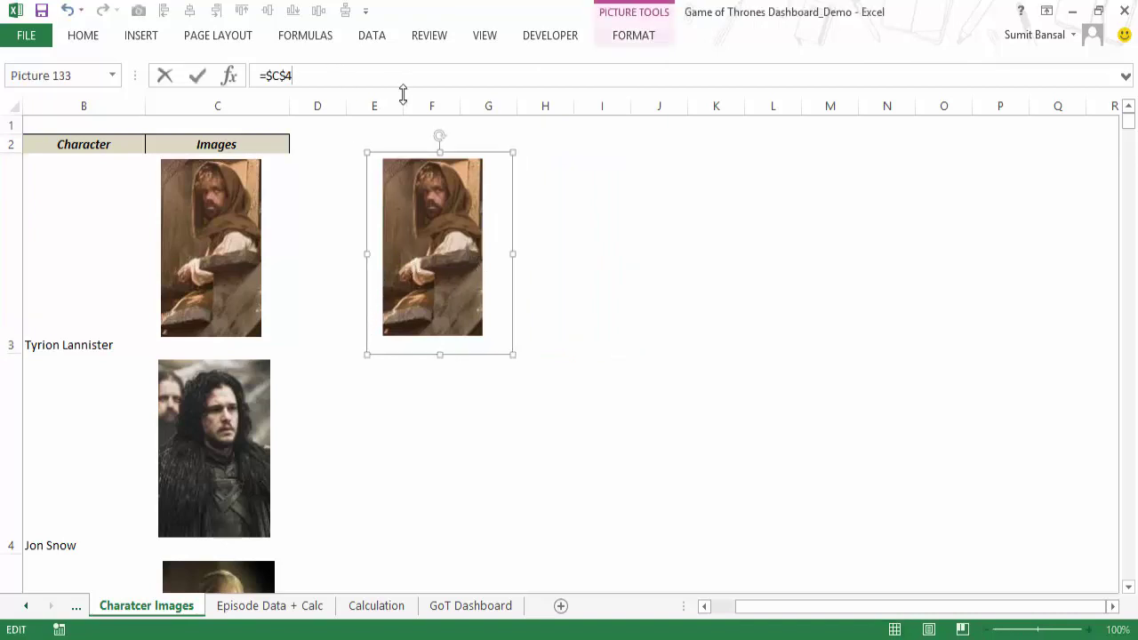
key(Return)
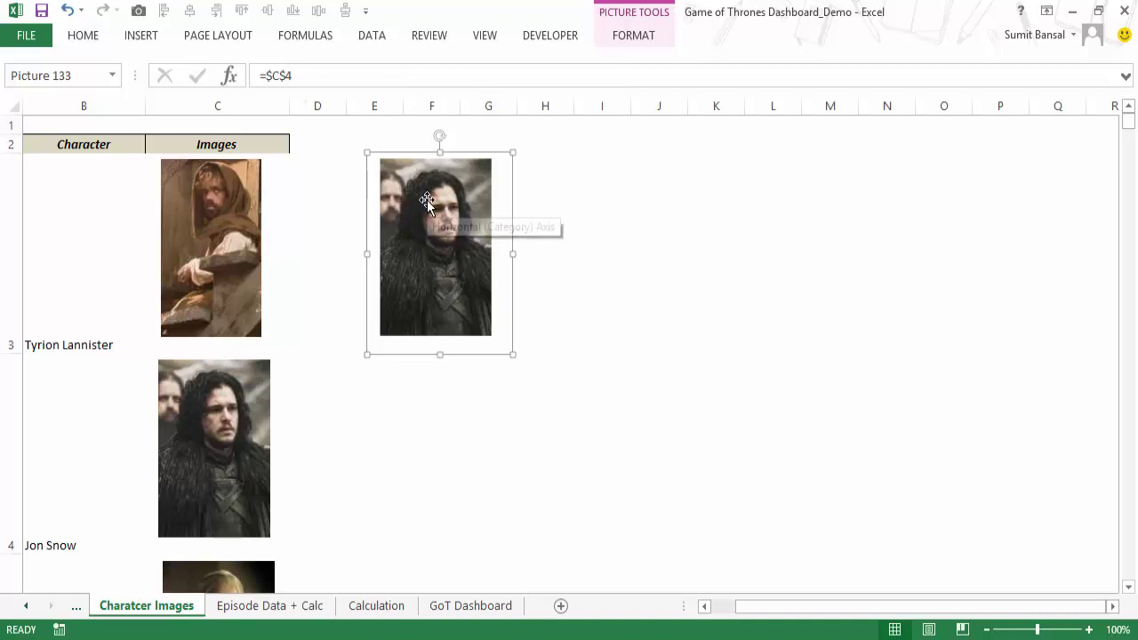
Place the linked picture at the parchment panel's top-left on GoT Dashboard and shrink it.
click(471, 607)
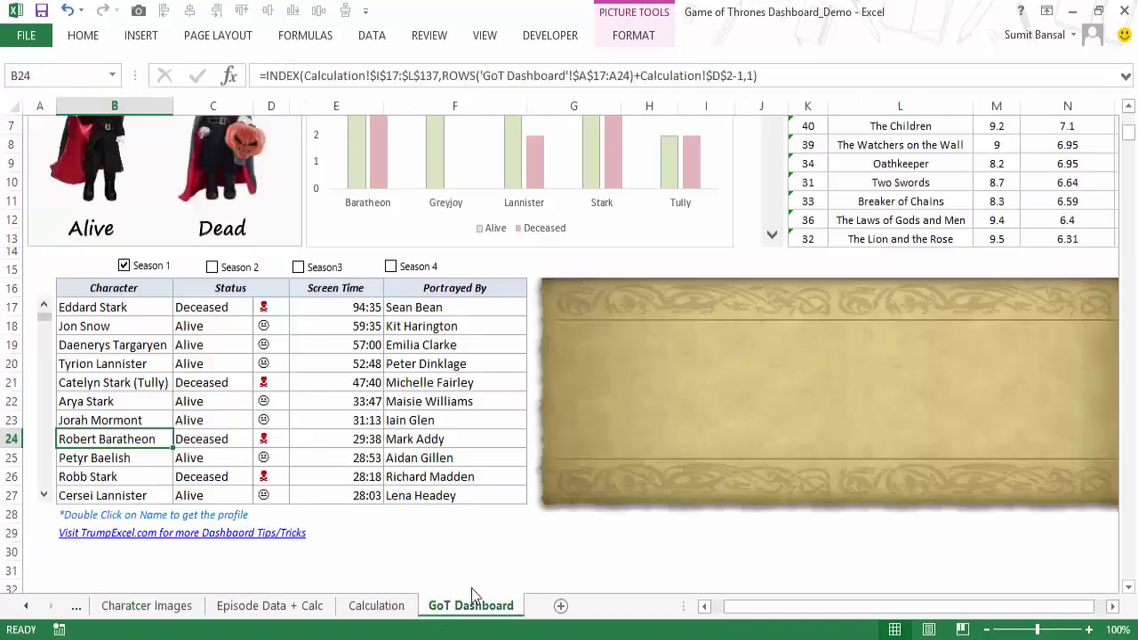
drag(226, 460, 639, 342)
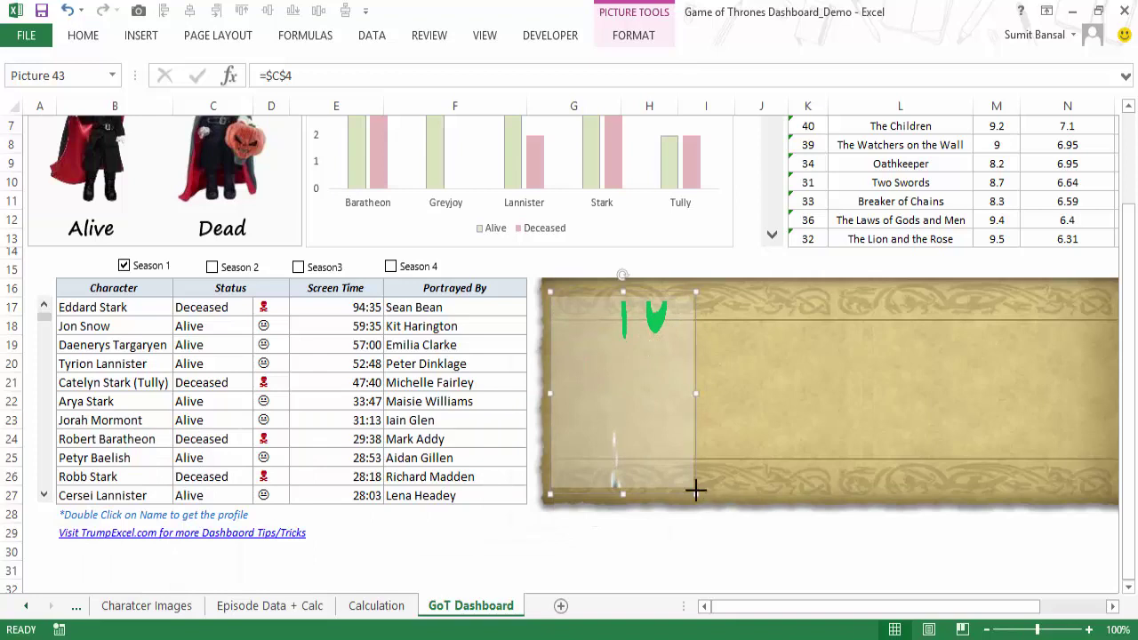
drag(695, 493, 612, 391)
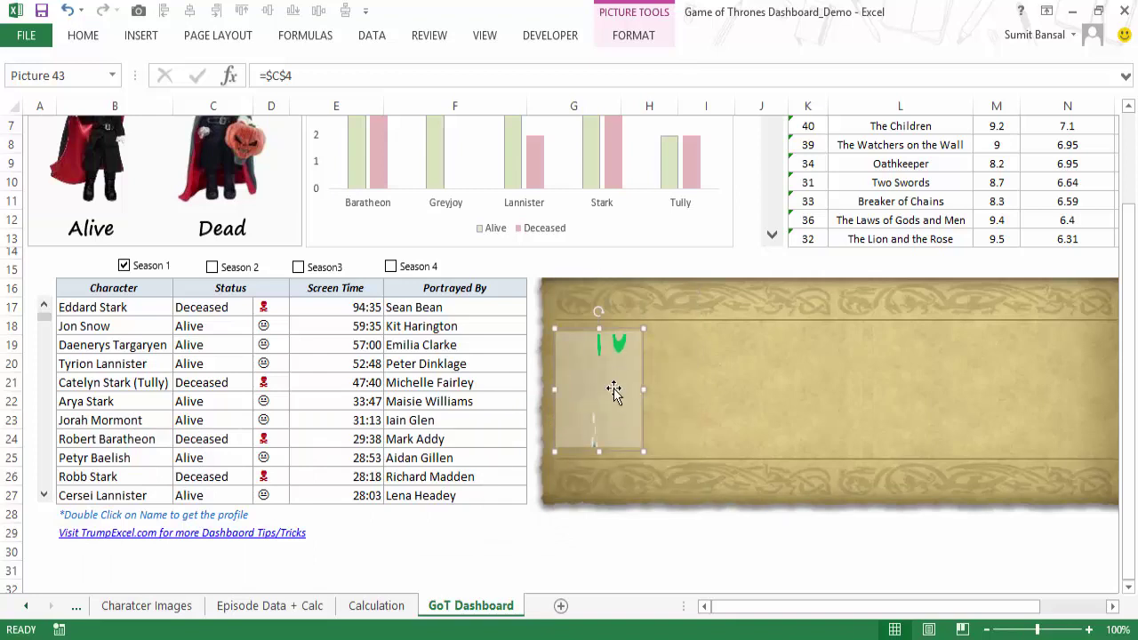
Link the picture to ='Charatcer Images'!$C$3 so it shows Tyrion's photo.
click(322, 74)
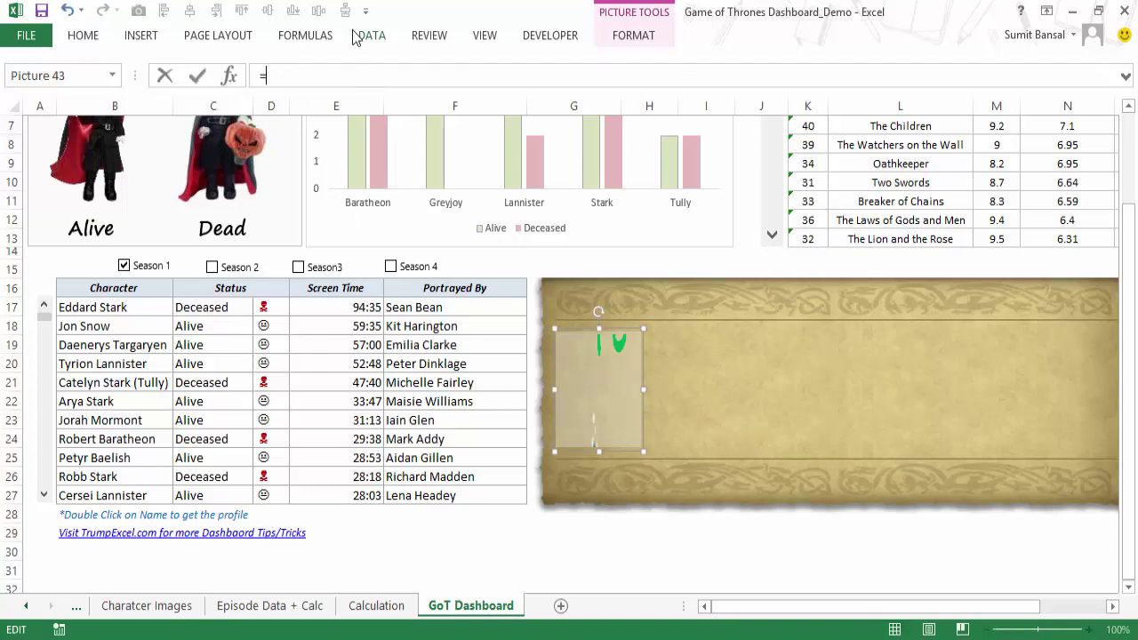
text(=)
click(146, 606)
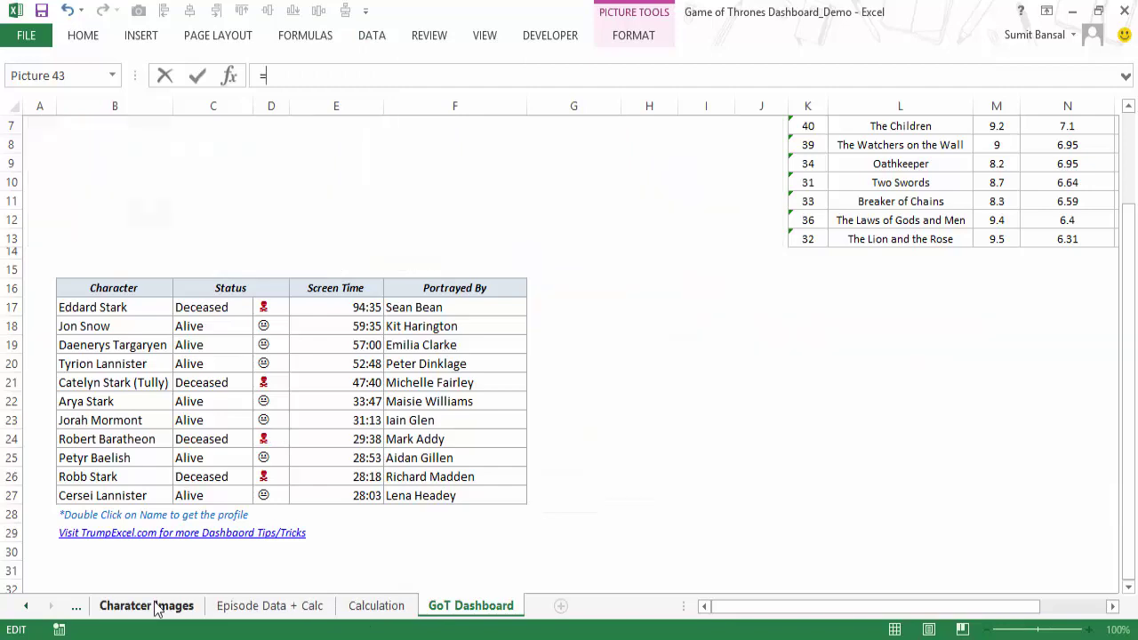
click(272, 310)
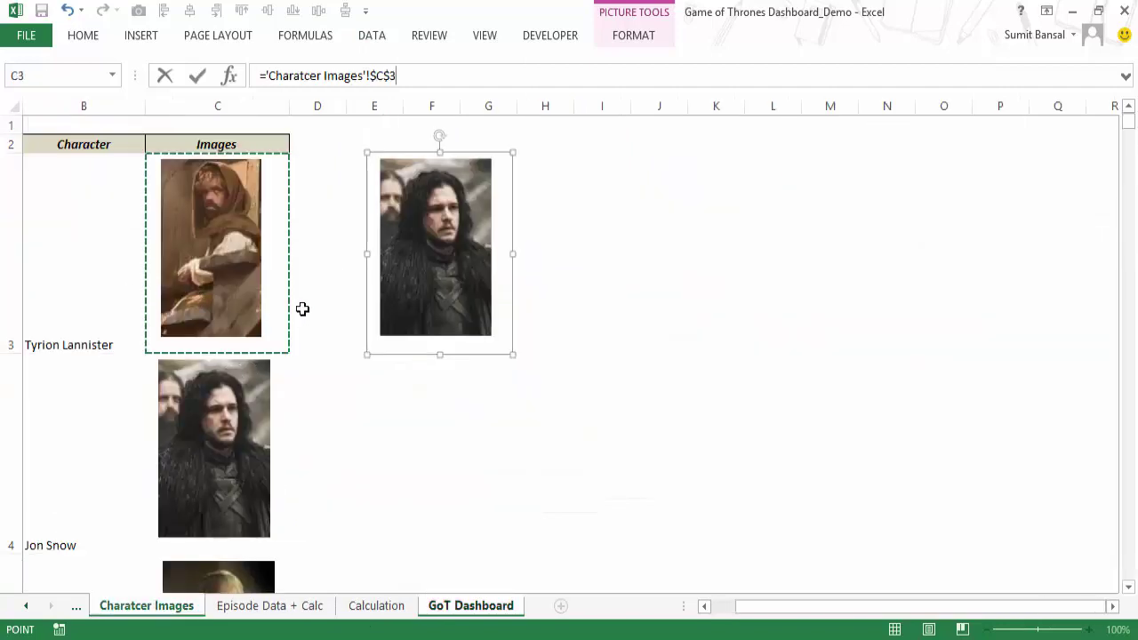
key(Return)
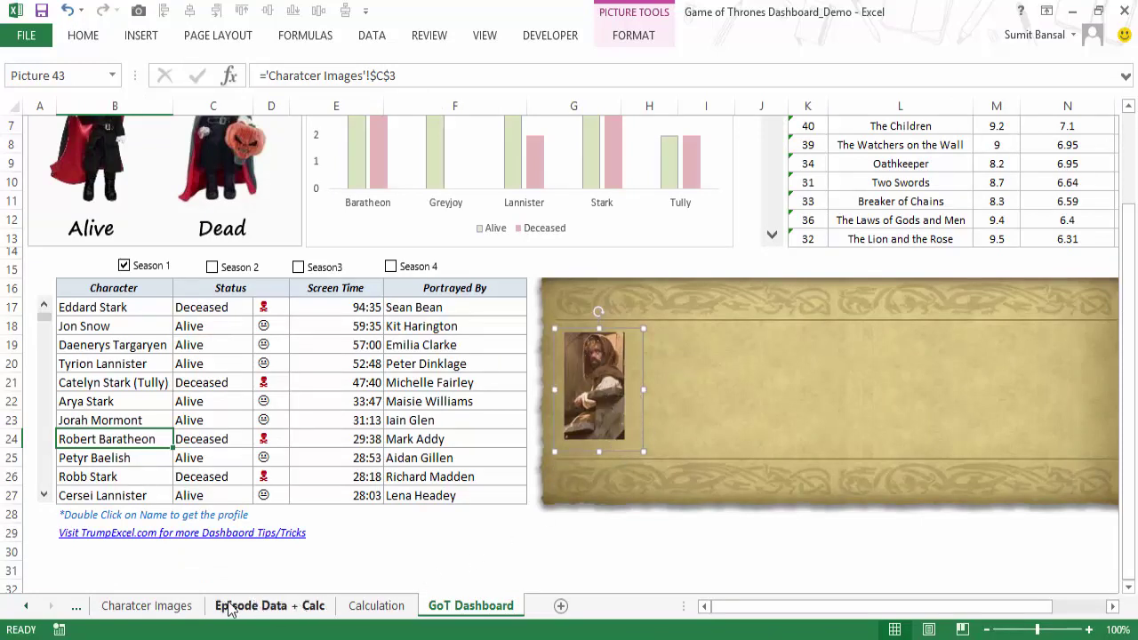
click(147, 606)
In I3, begin =INDEX with the absolute range $B$3:$C$123.
click(582, 208)
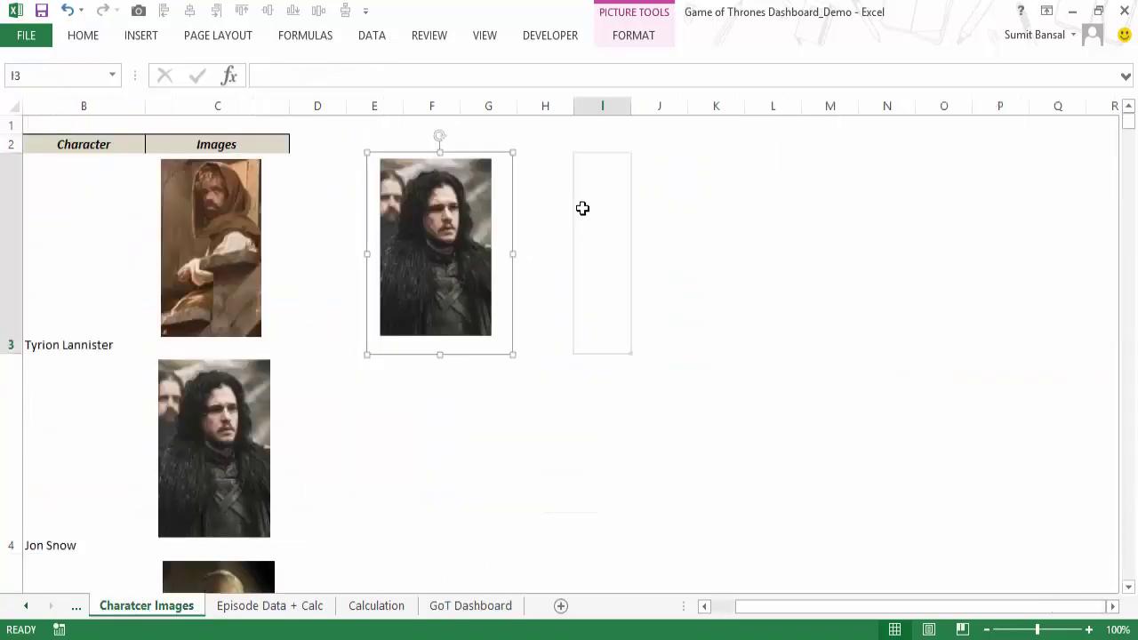
text(=INDEX()
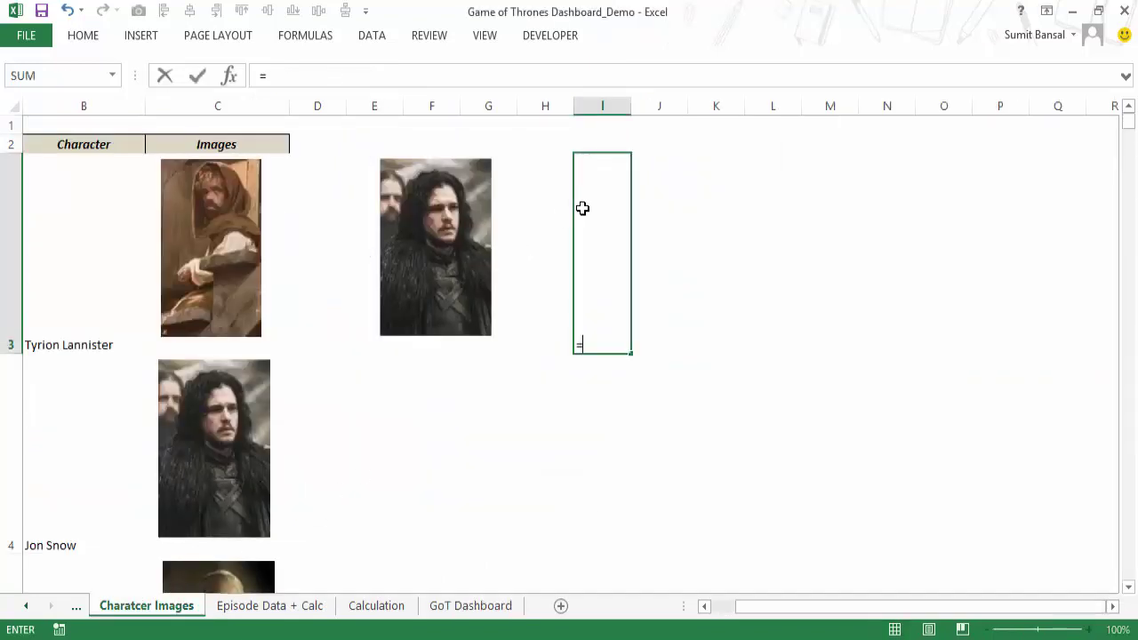
key(Left)
key(Left)
key(Left)
key(Left)
key(Left)
key(Left)
key(Left)
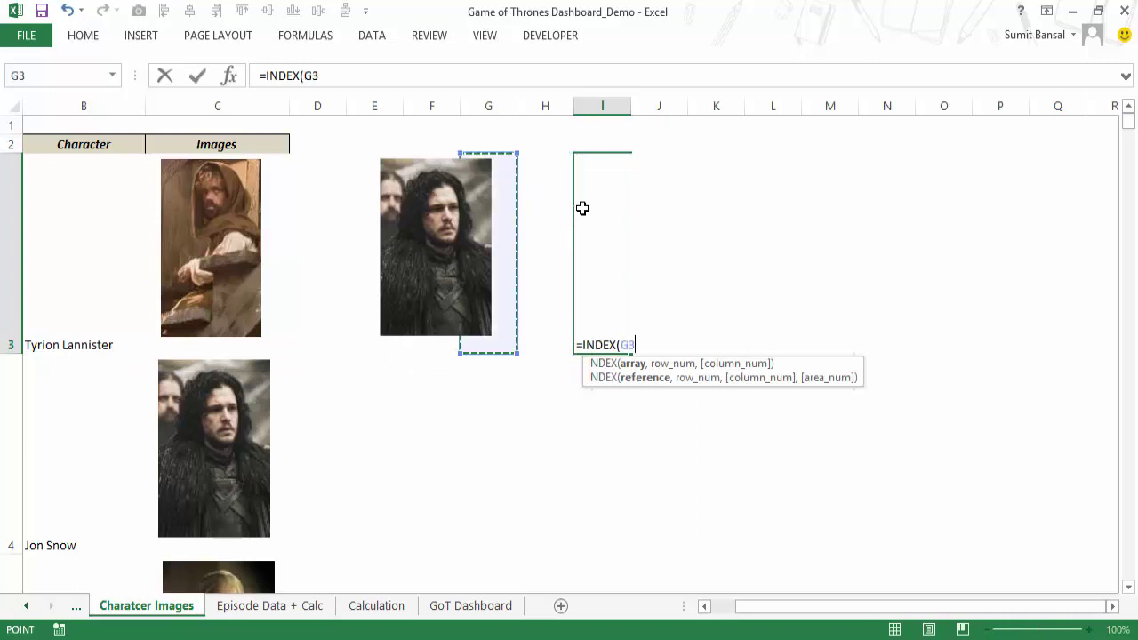
key(shift+Down)
key(shift+Down)
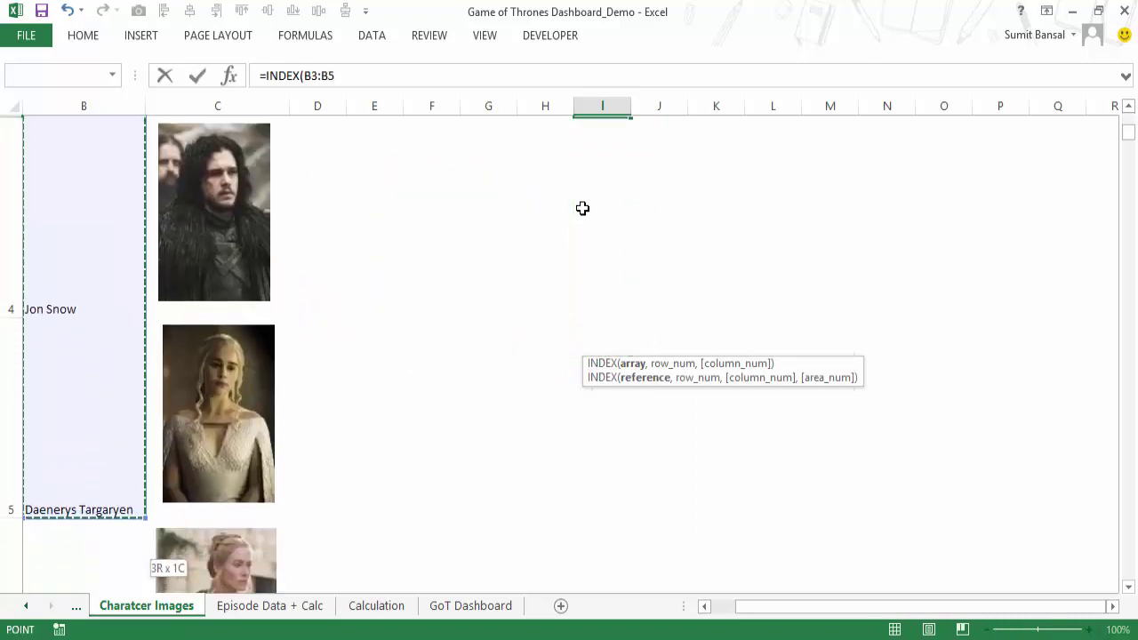
key(ctrl+shift+Down)
key(shift+Right)
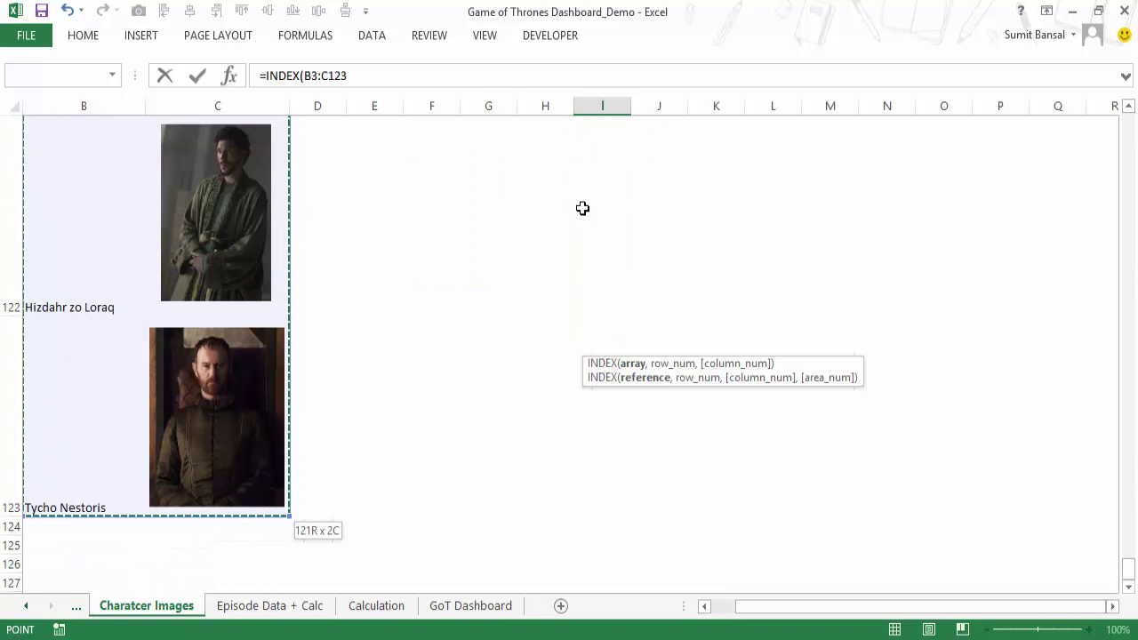
key(F4)
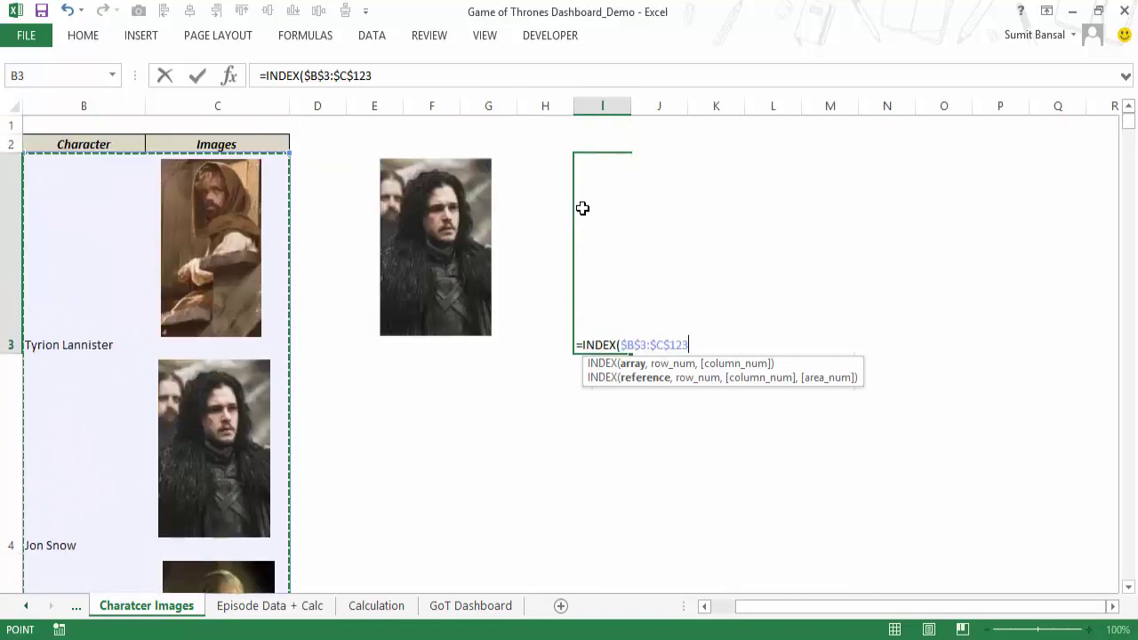
Add a MATCH using Calculation!$B$140 as the lookup value.
text(,matc)
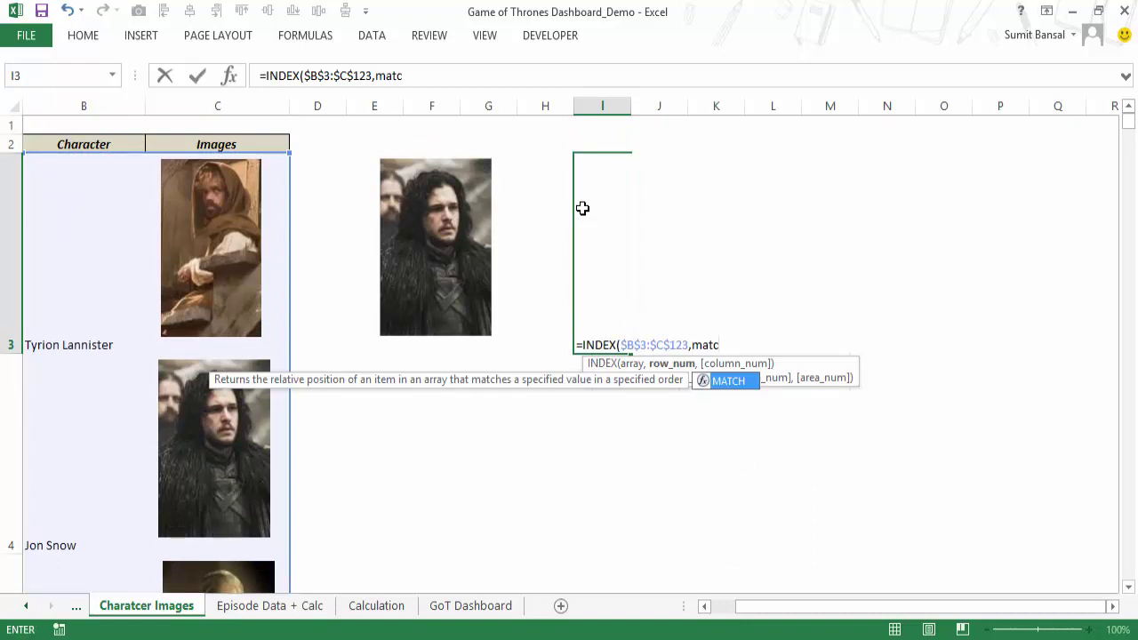
key(Tab)
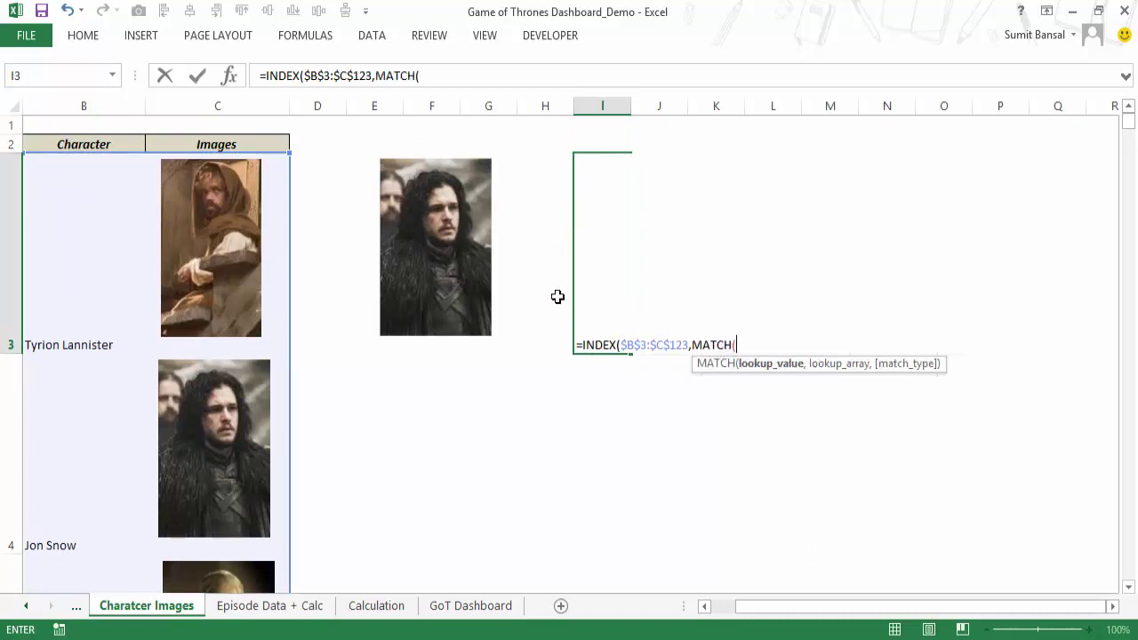
click(389, 608)
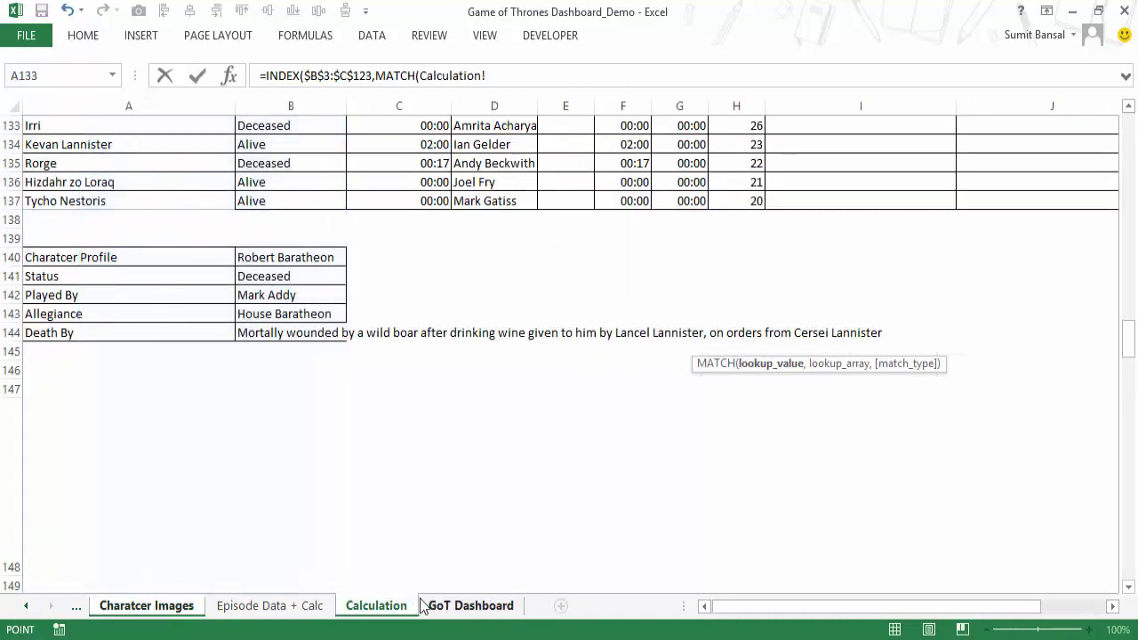
click(277, 257)
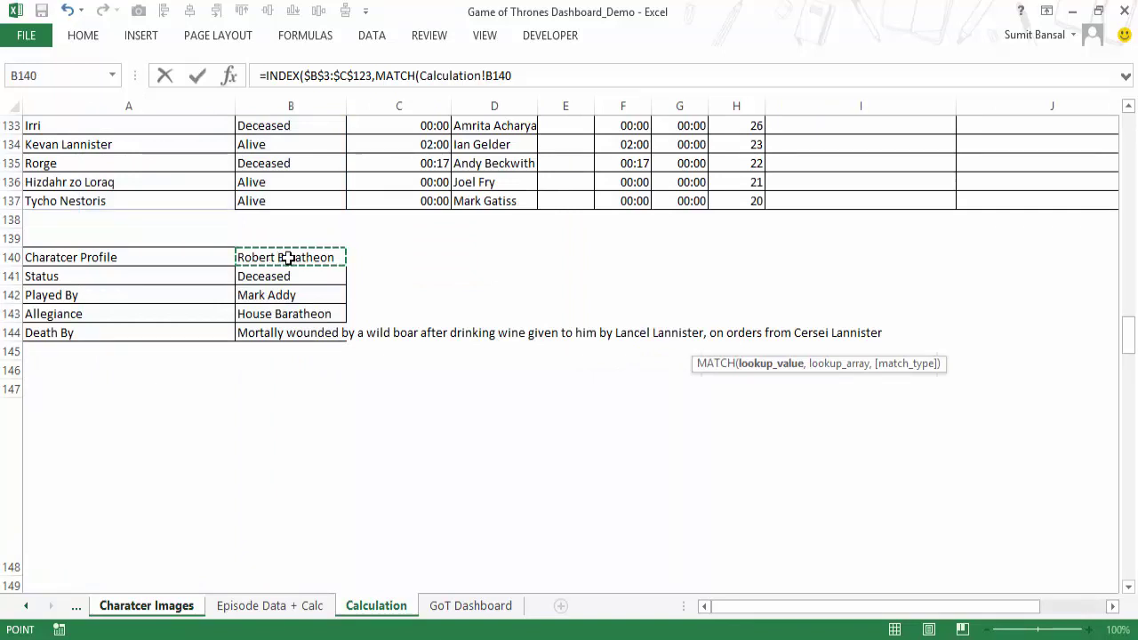
key(F4)
text(,)
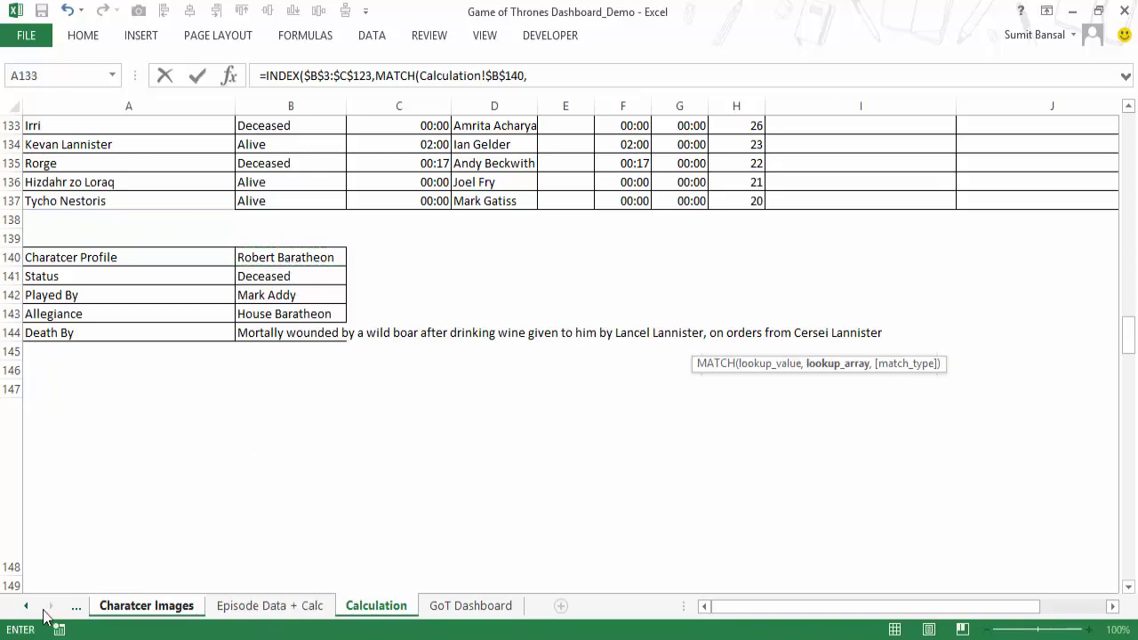
Finish with lookup range 'Charatcer Images'!$B$3:$B$123, exact match, column 2, and commit.
click(122, 607)
drag(112, 201, 113, 201)
key(ctrl+shift+Down)
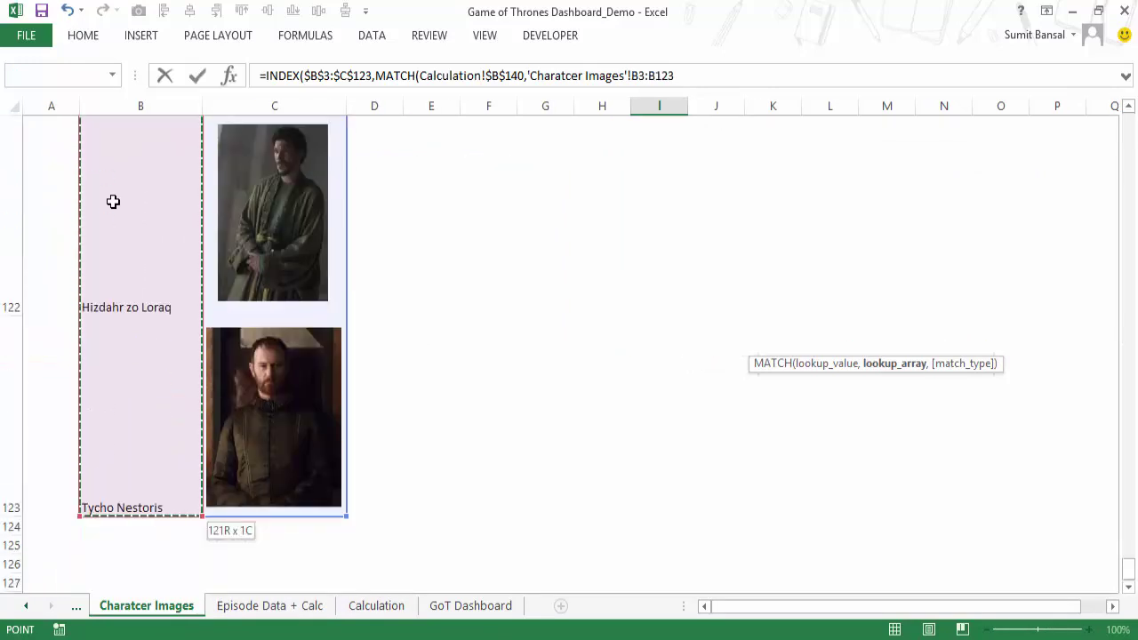
key(F4)
text(,0)
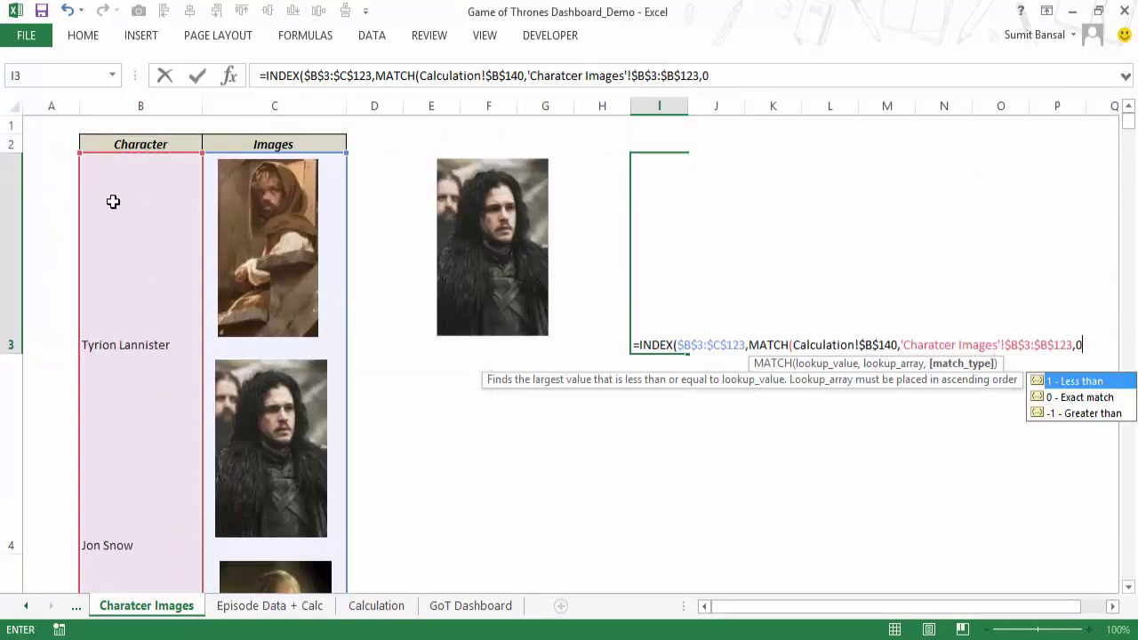
text())
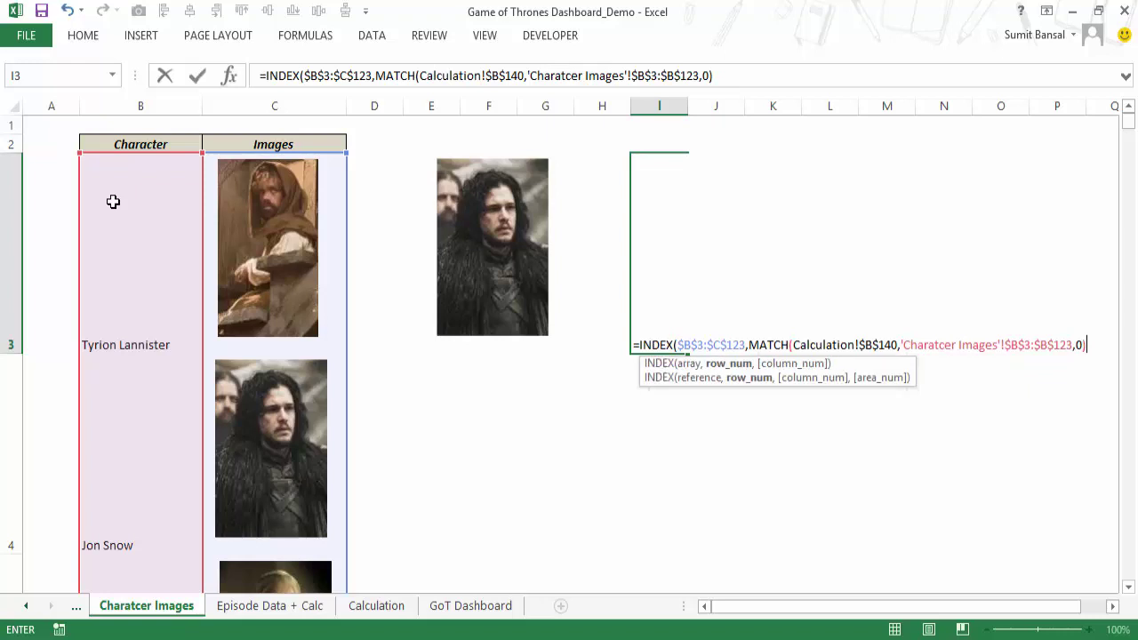
text(,2))
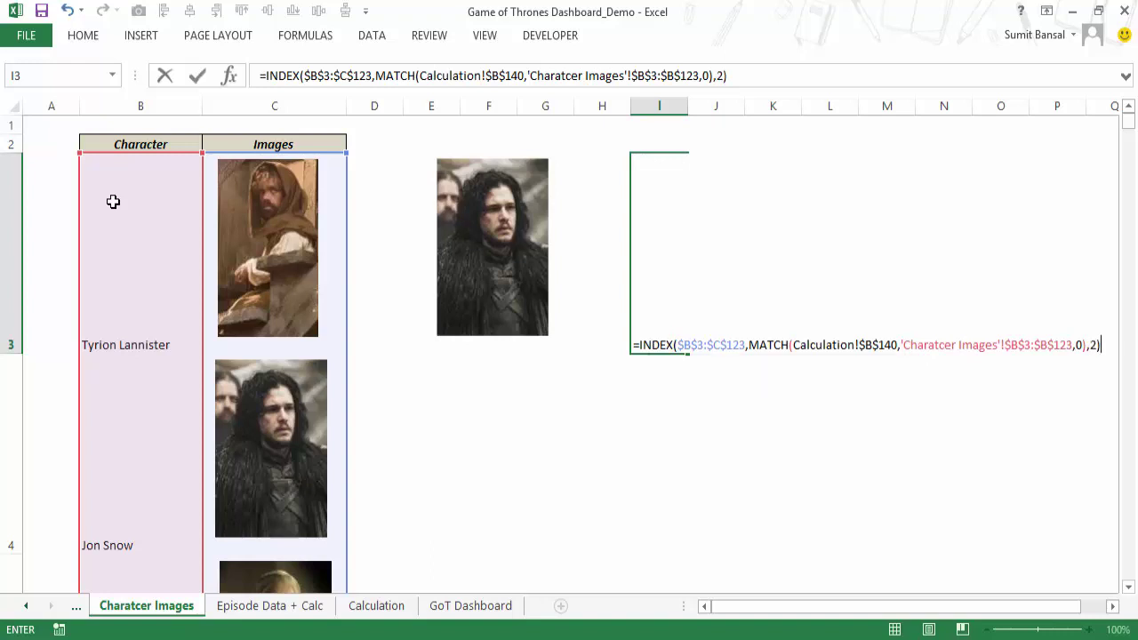
key(Return)
key(Up)
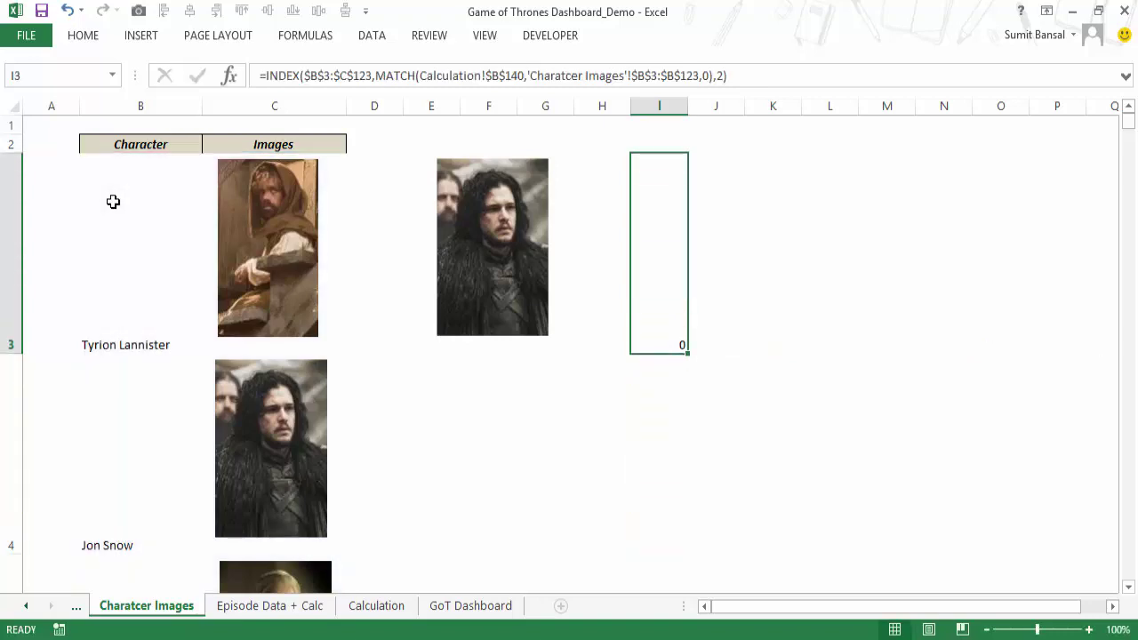
Test the I3 lookup by entering 100 in Tyrion's image cell C3.
click(470, 606)
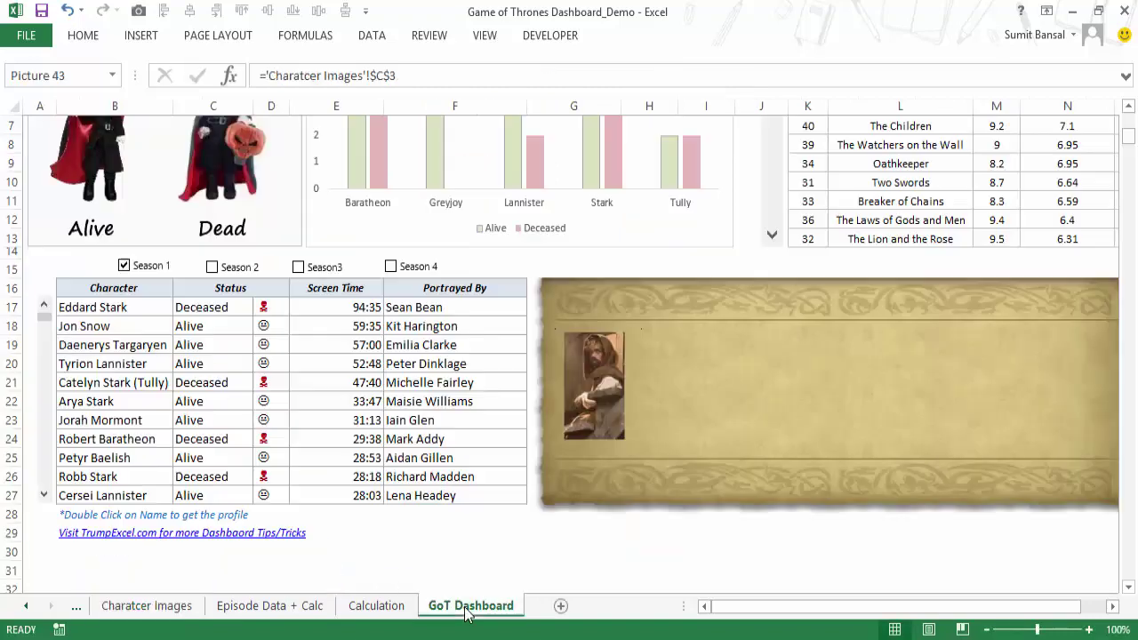
click(92, 369)
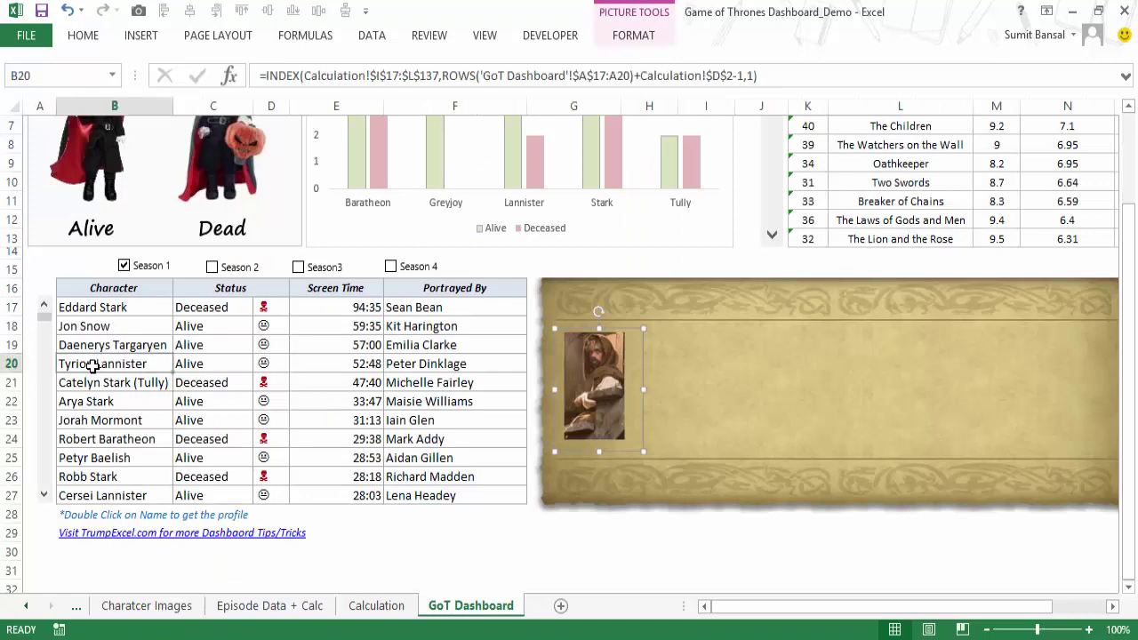
click(162, 608)
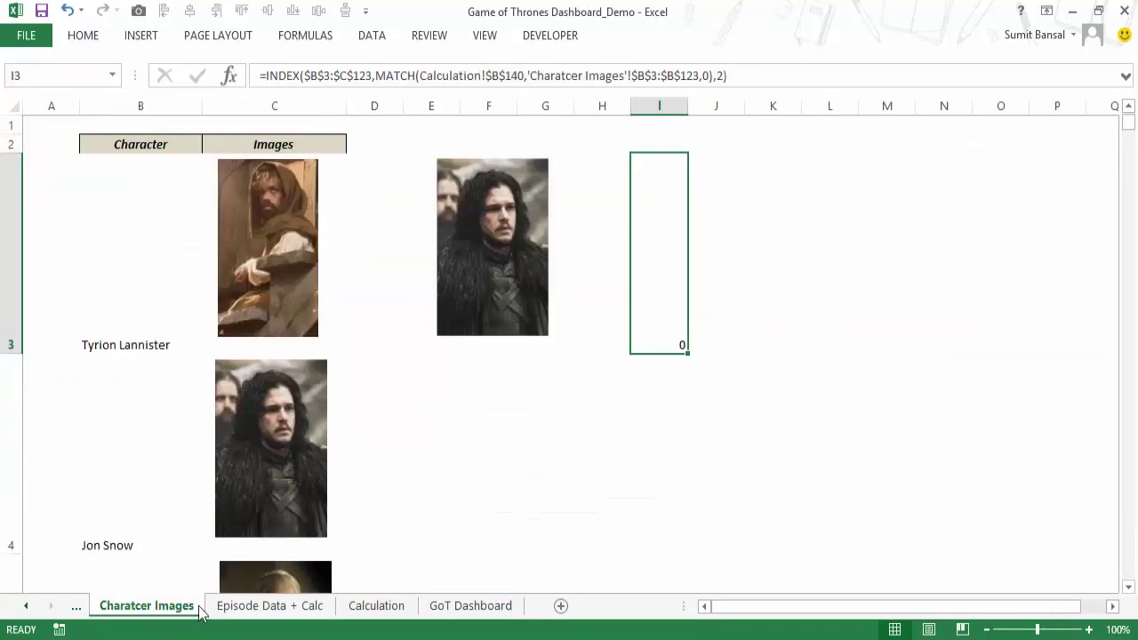
click(355, 266)
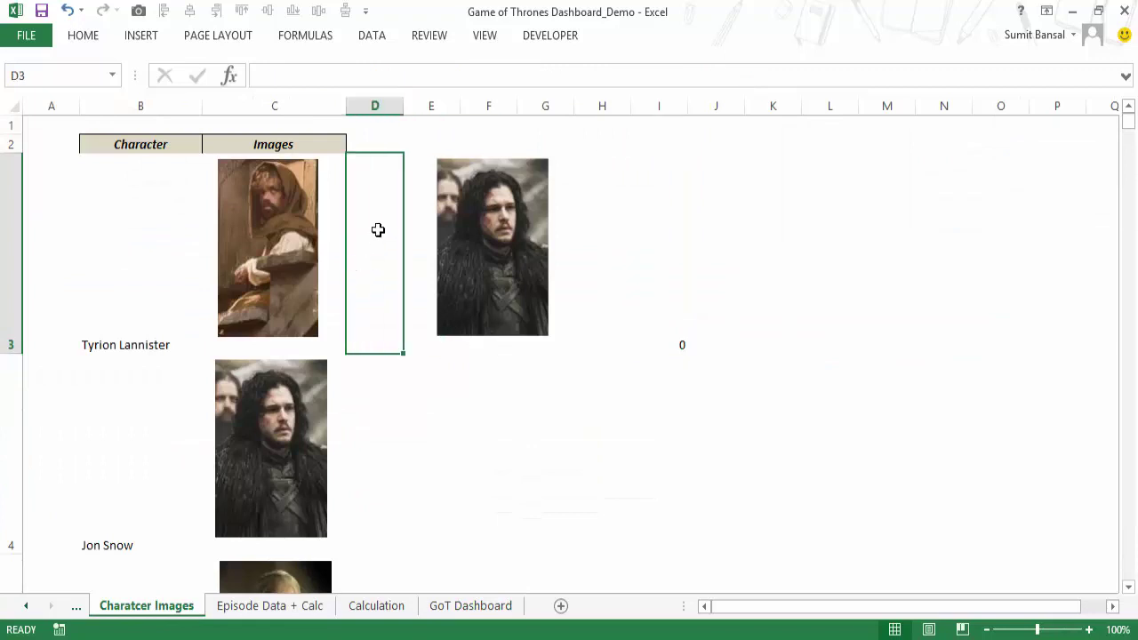
key(Left)
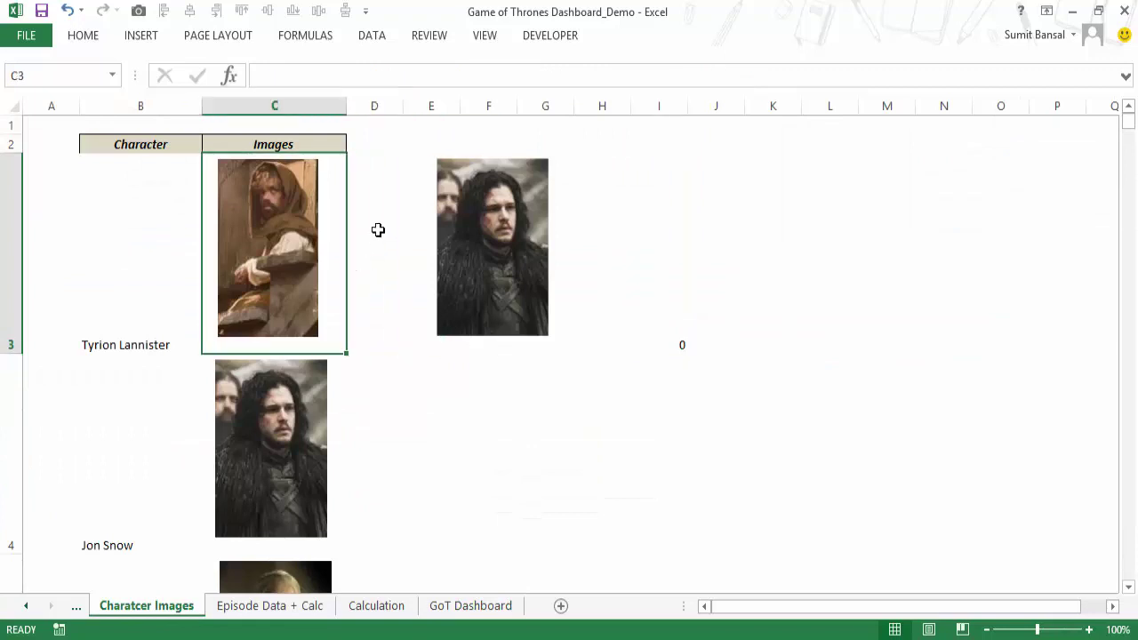
text(100)
key(Return)
key(Up)
Copy the full I3 formula text from the cell editor, leaving I3 unchanged.
double_click(682, 343)
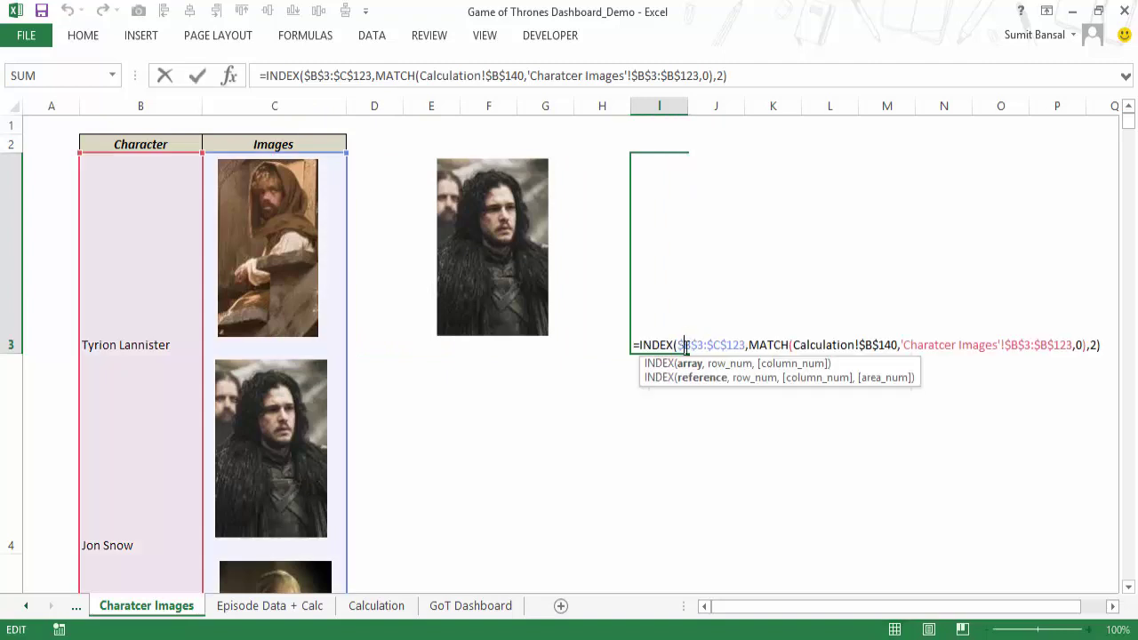
drag(635, 343, 1107, 338)
key(ctrl+c)
key(Escape)
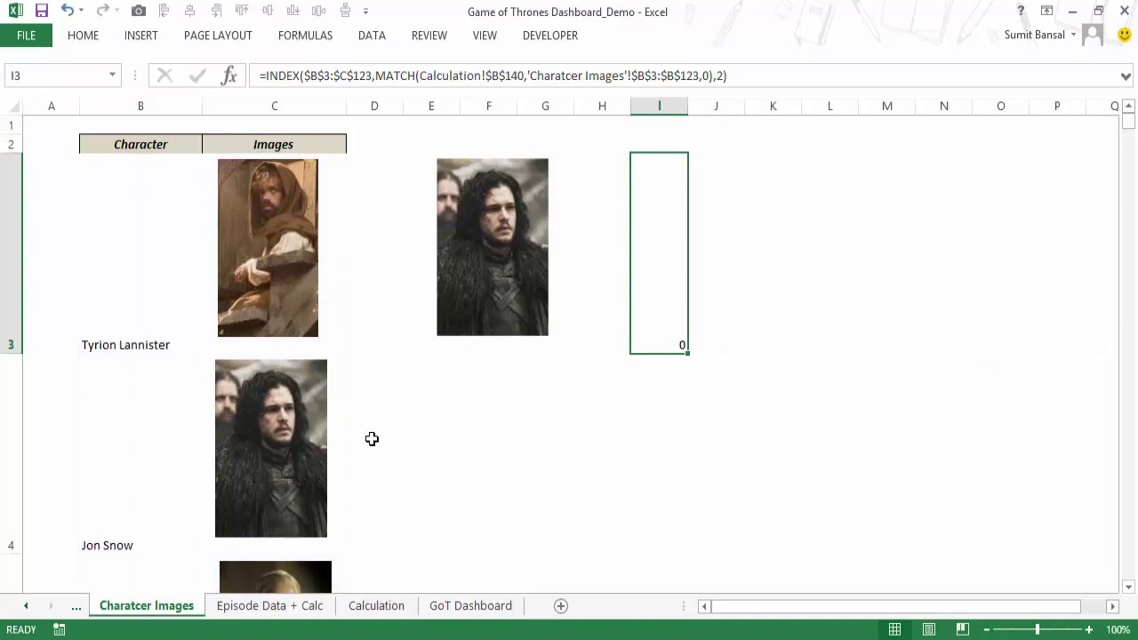
click(320, 35)
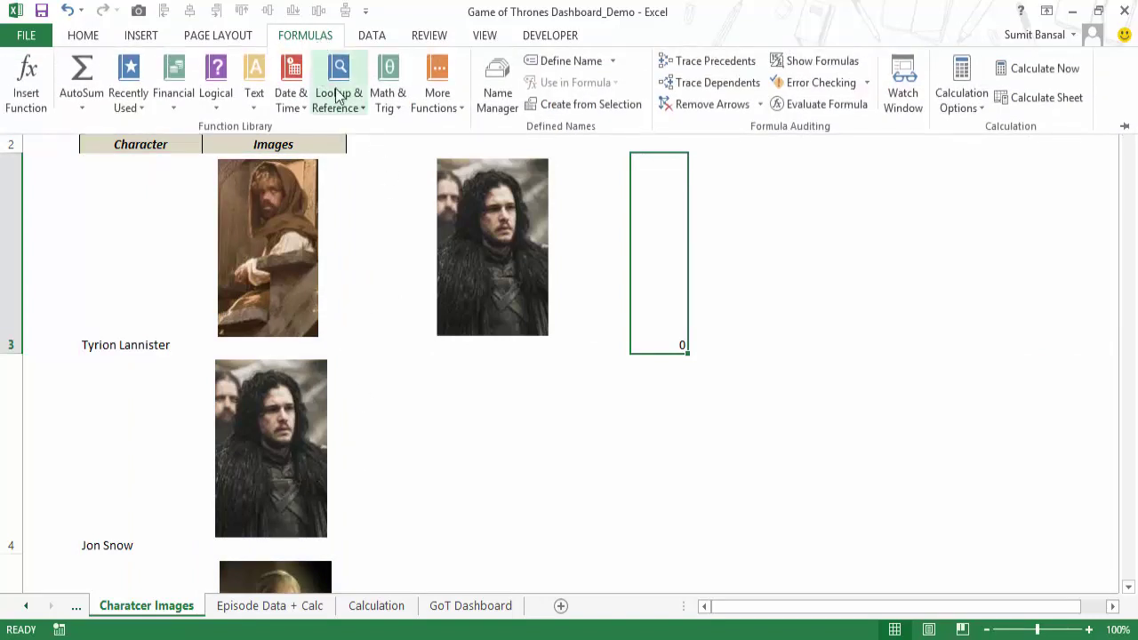
Define the name CharacterImage with the pasted INDEX/MATCH formula as its Refers to value.
click(554, 62)
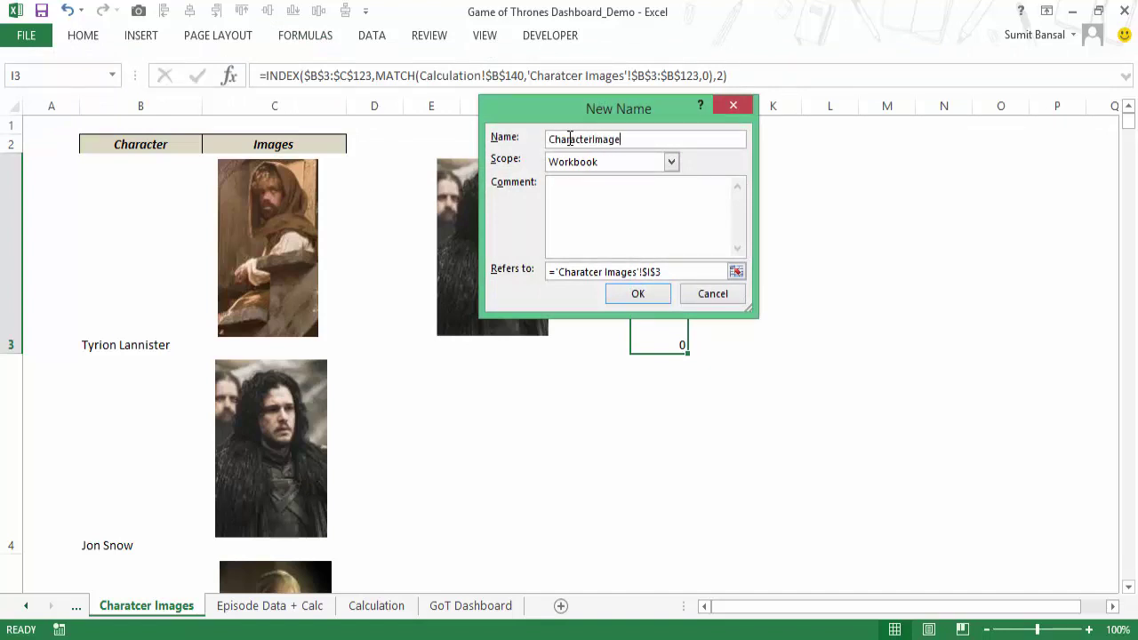
drag(679, 271, 549, 272)
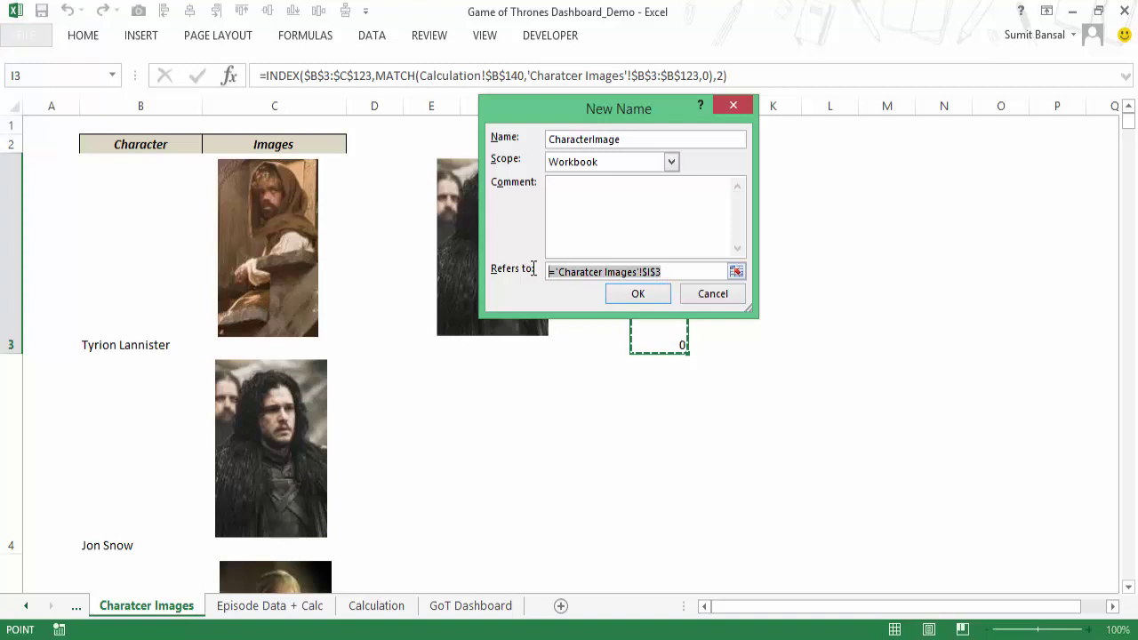
key(ctrl+v)
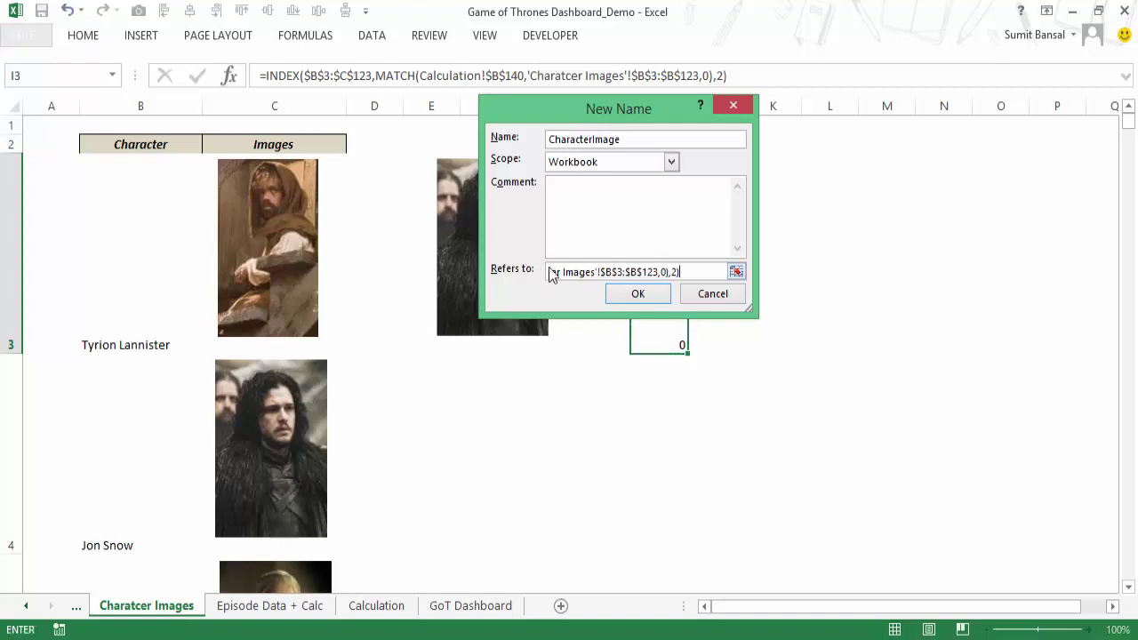
click(636, 296)
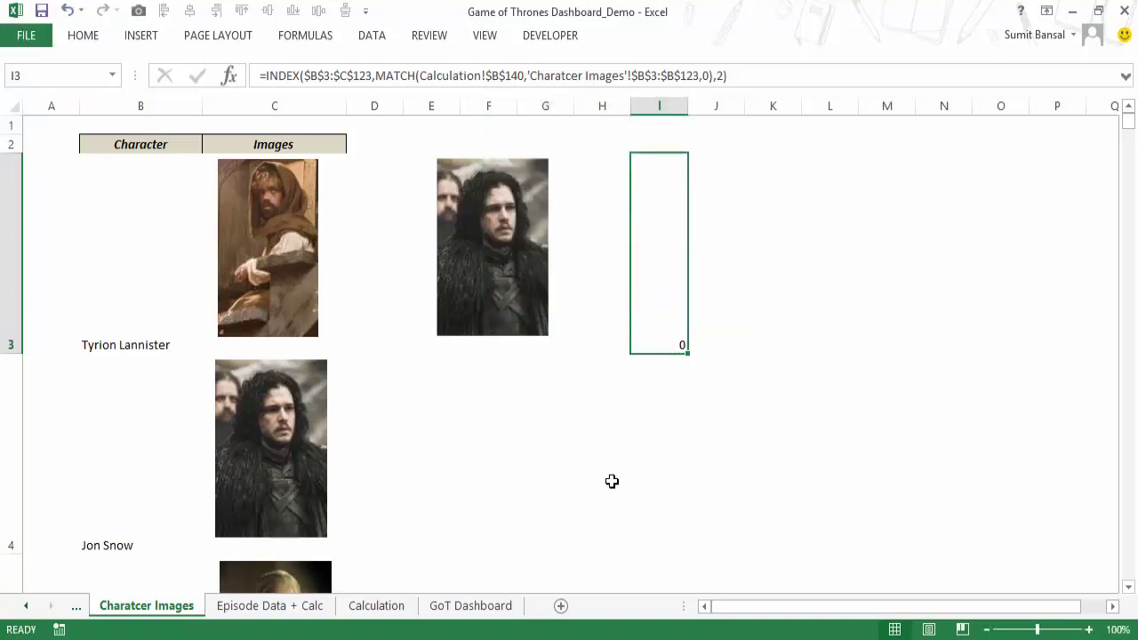
Relink the dashboard's profile picture to =CharacterImage.
click(439, 605)
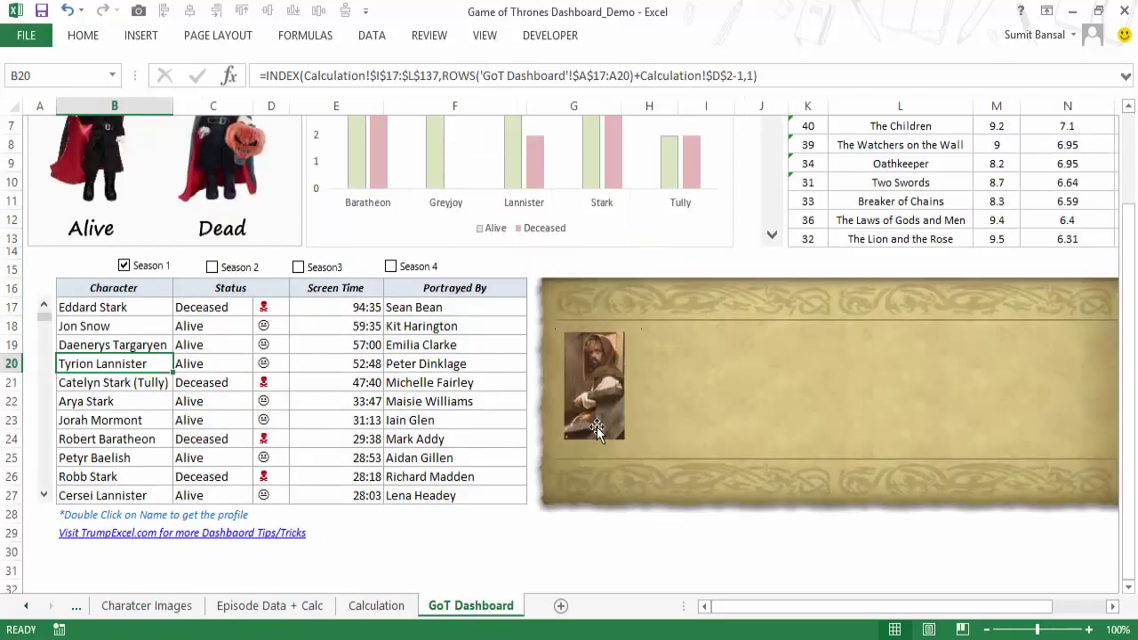
click(594, 405)
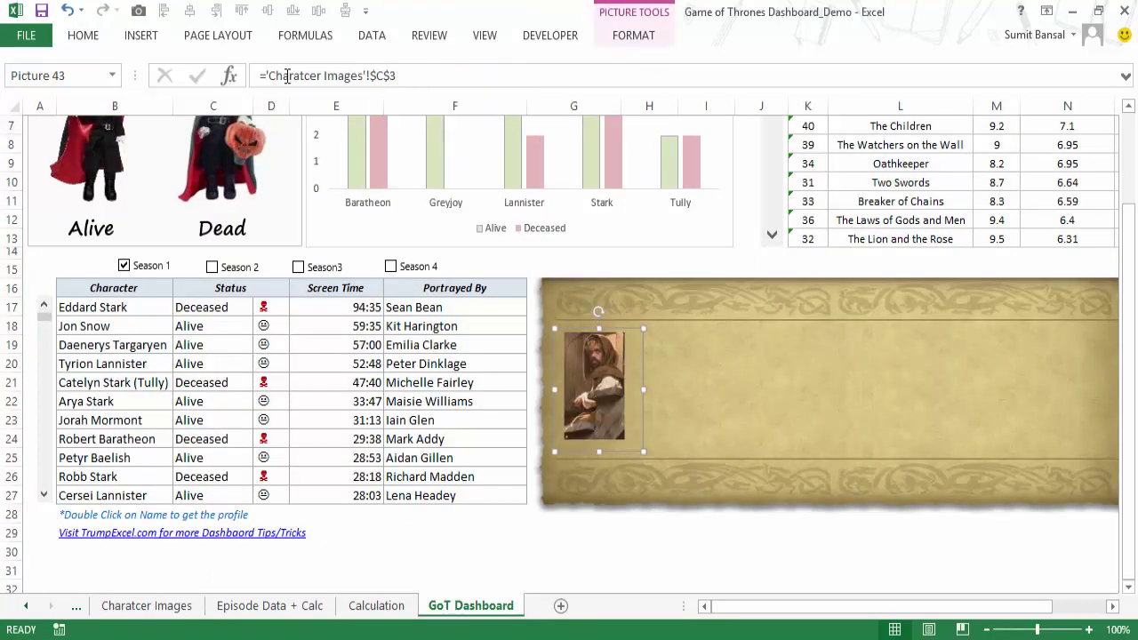
drag(269, 76, 424, 92)
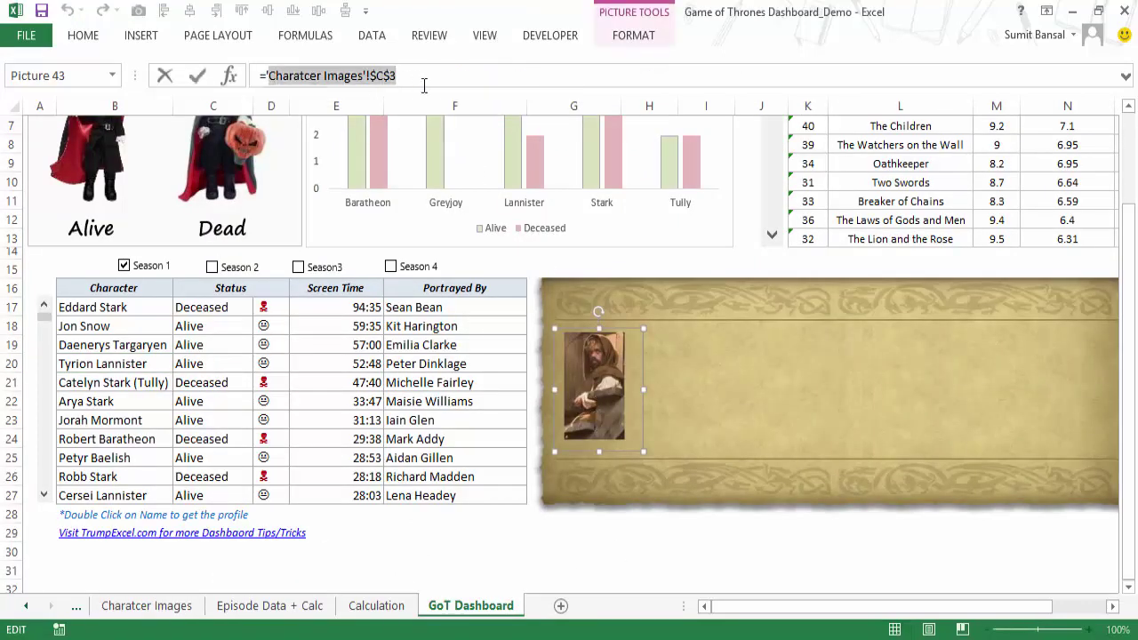
key(BackSpace)
text(cha)
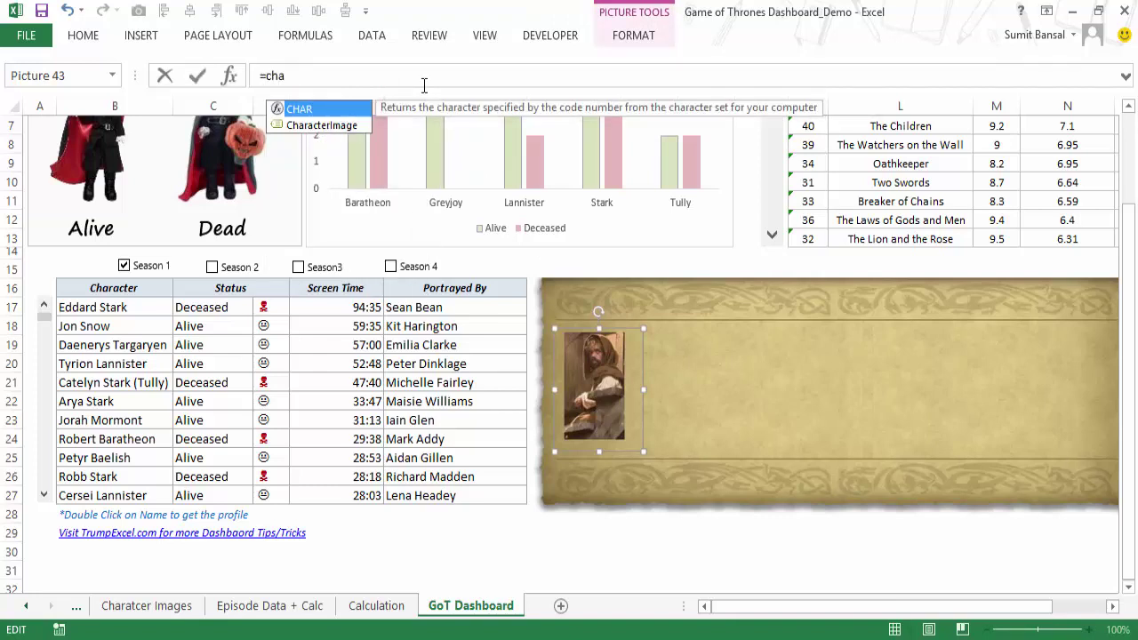
key(Down)
key(Tab)
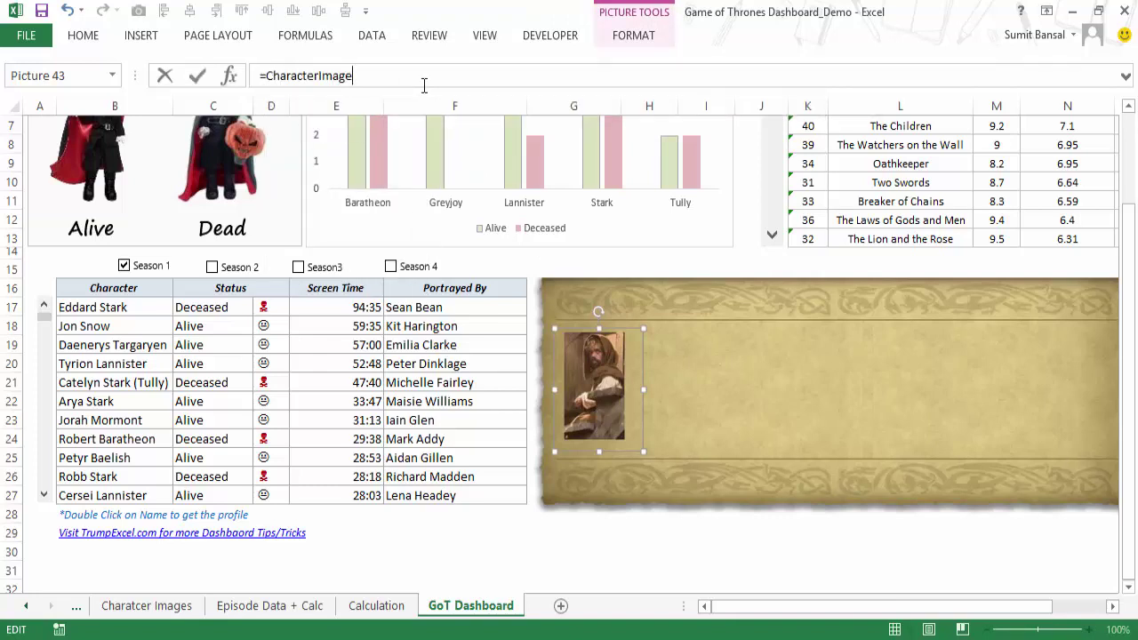
key(Return)
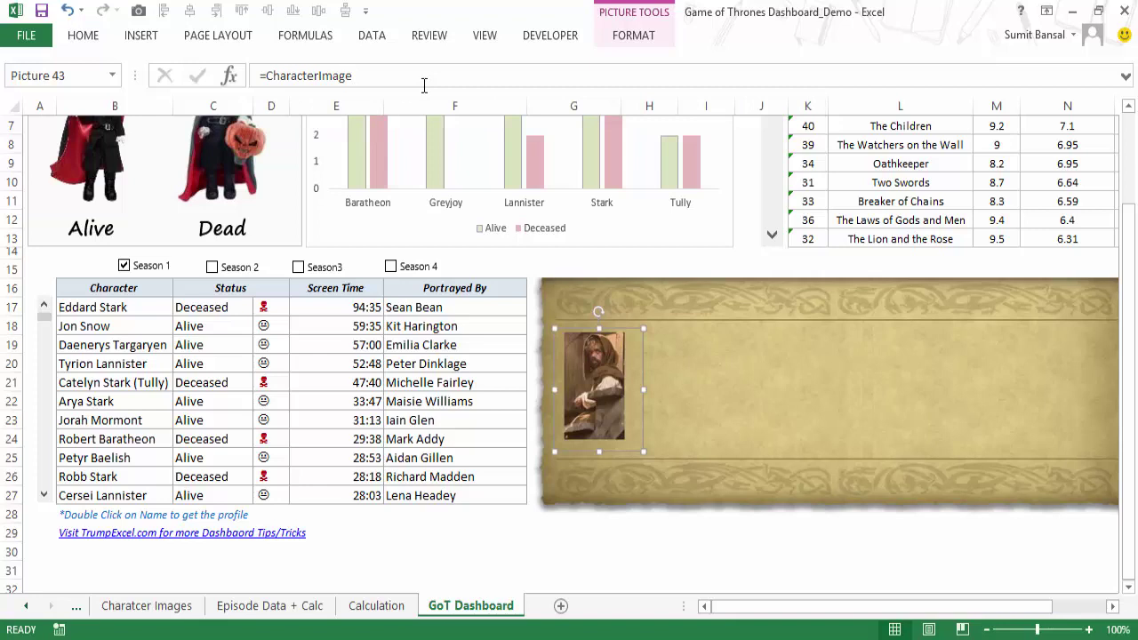
Test the picture with Jon Snow, Tyrion Lannister, Arya Stark, ending on Robert Baratheon.
double_click(82, 326)
click(593, 386)
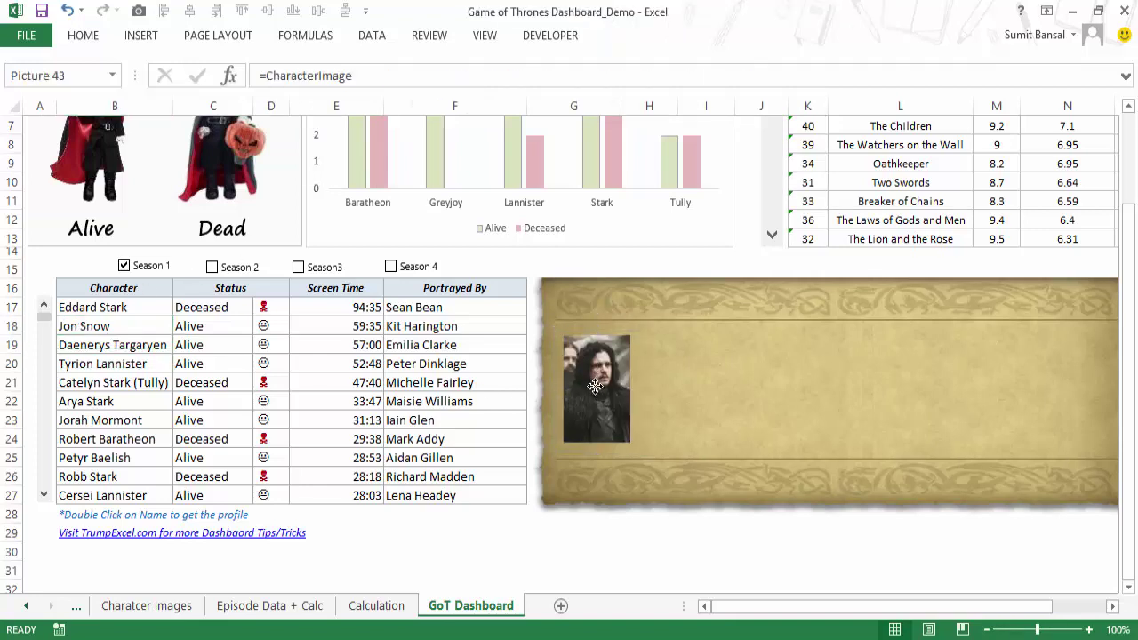
double_click(125, 358)
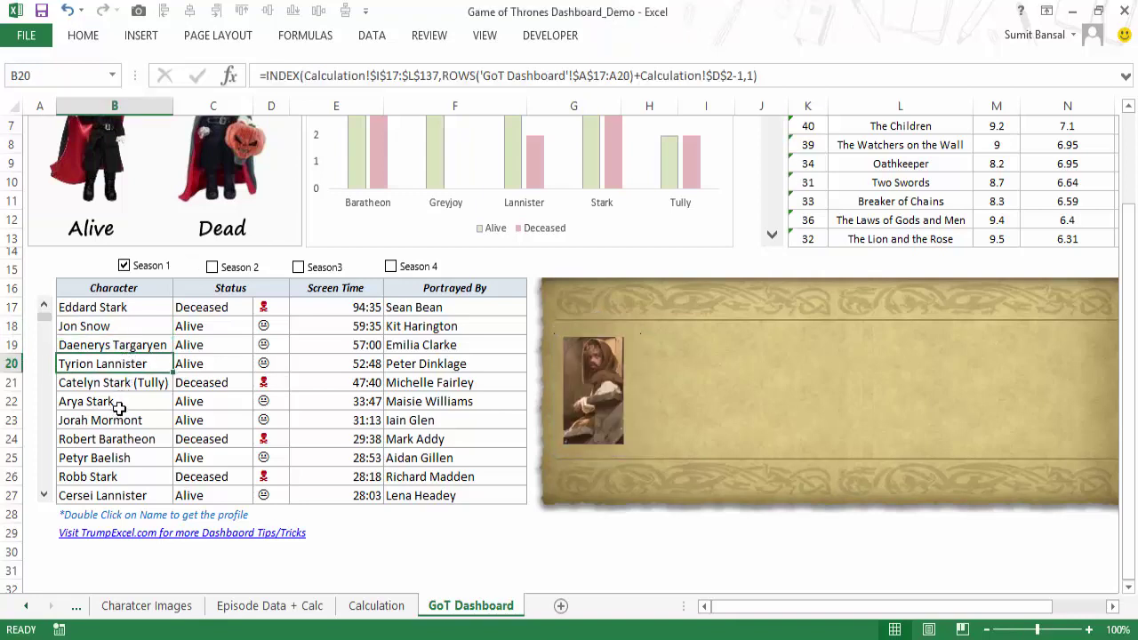
double_click(119, 401)
double_click(119, 437)
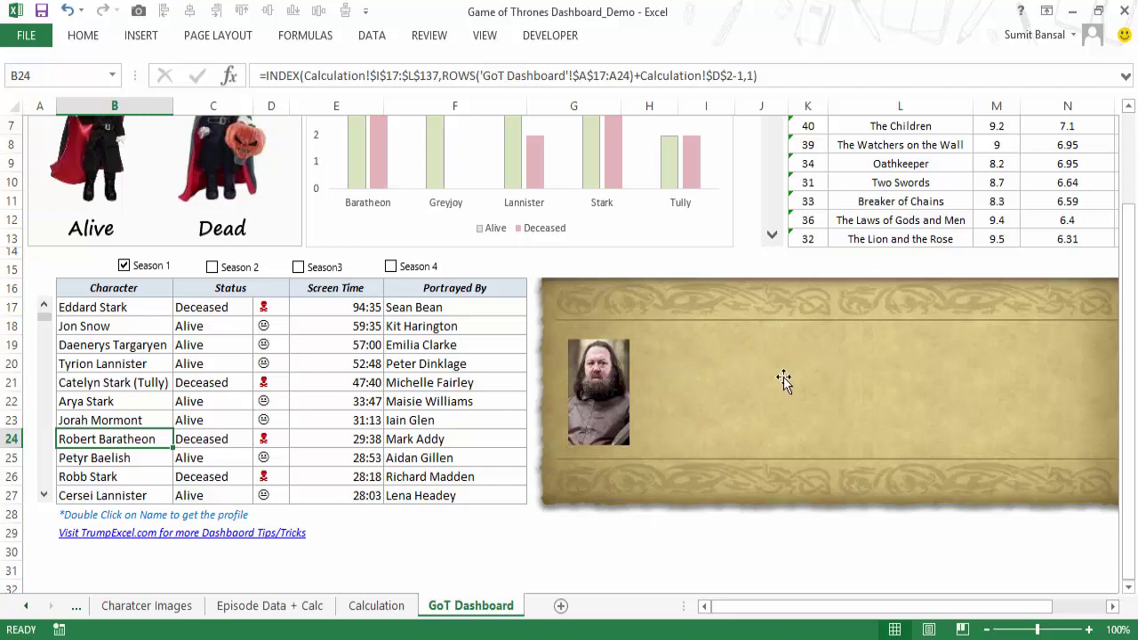
Draw a text box on the parchment panel and link it to =Calculation!B140.
click(391, 608)
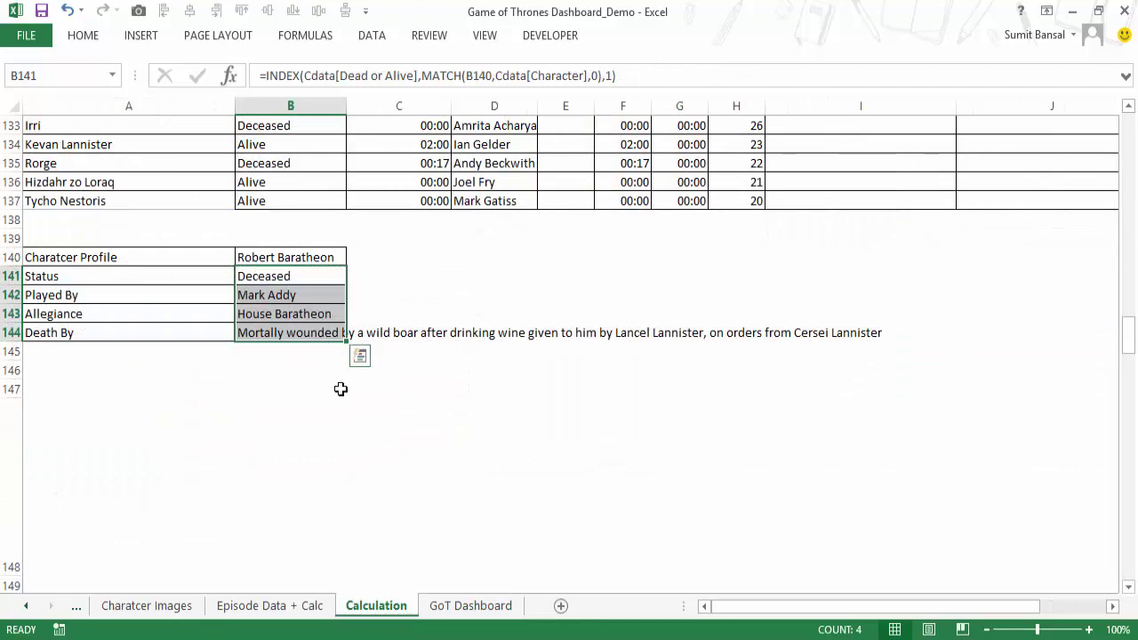
click(440, 608)
click(140, 38)
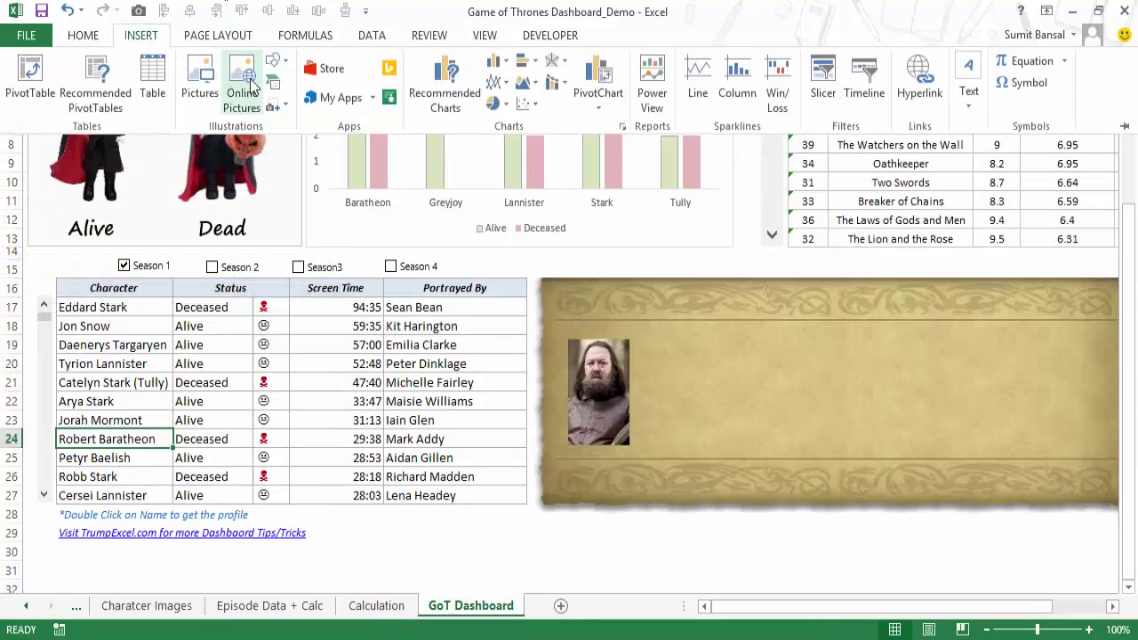
click(968, 89)
click(933, 164)
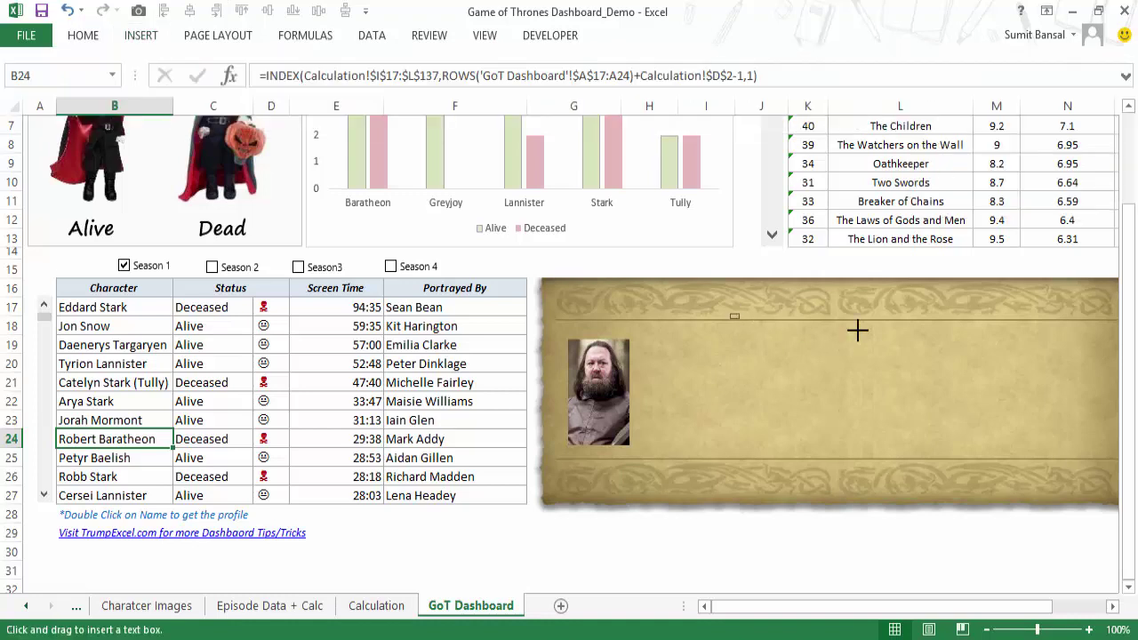
drag(730, 314, 958, 336)
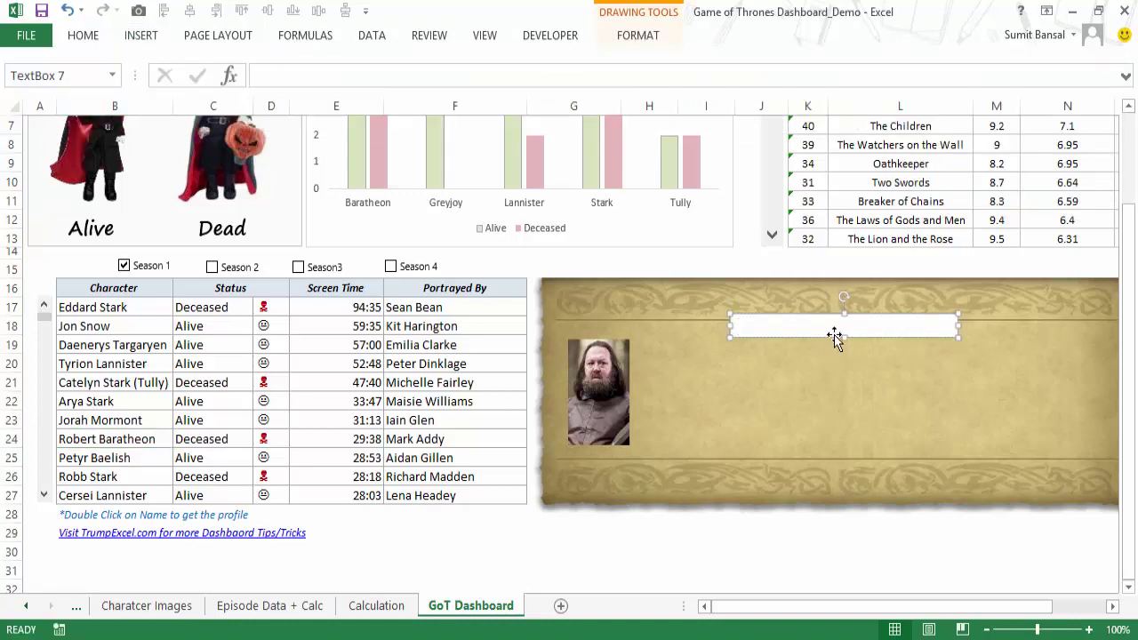
click(326, 80)
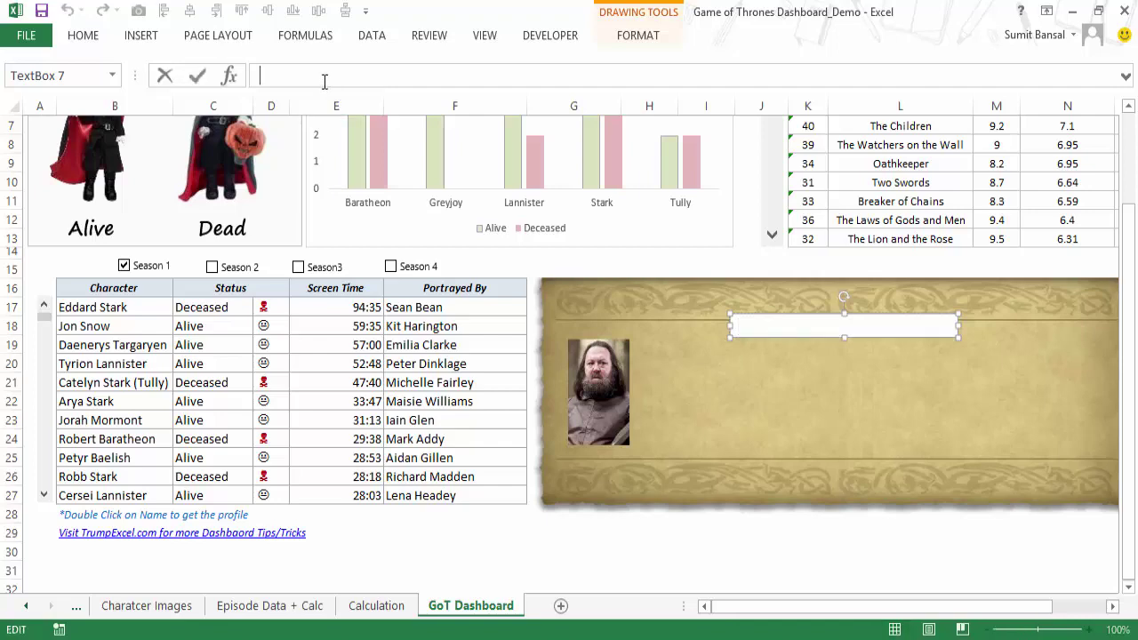
text(=)
click(376, 606)
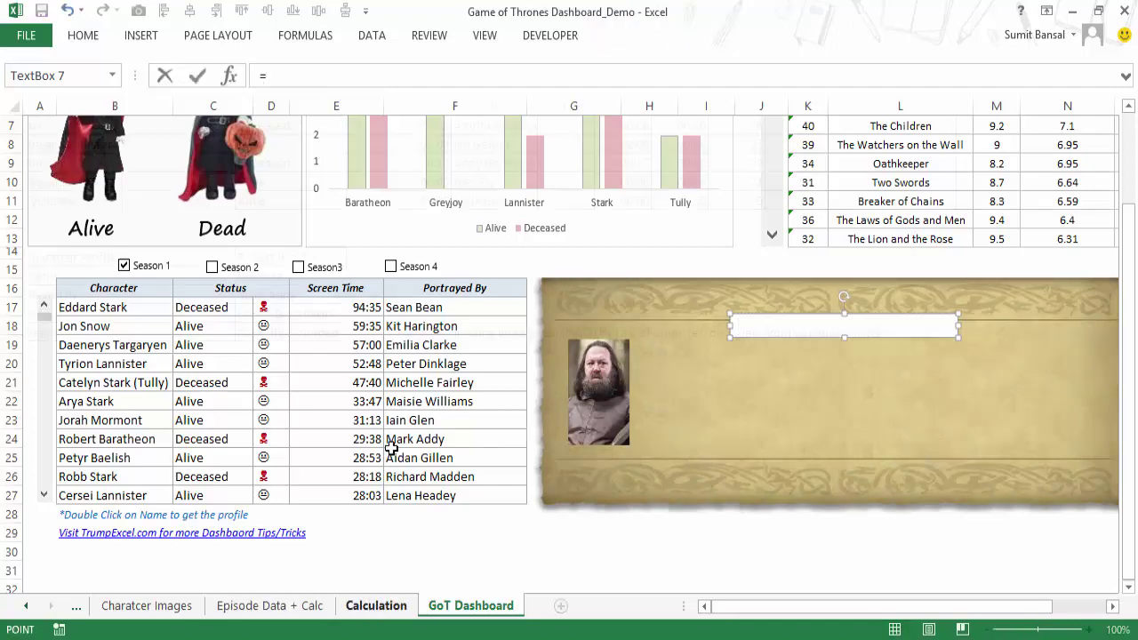
click(295, 259)
key(Return)
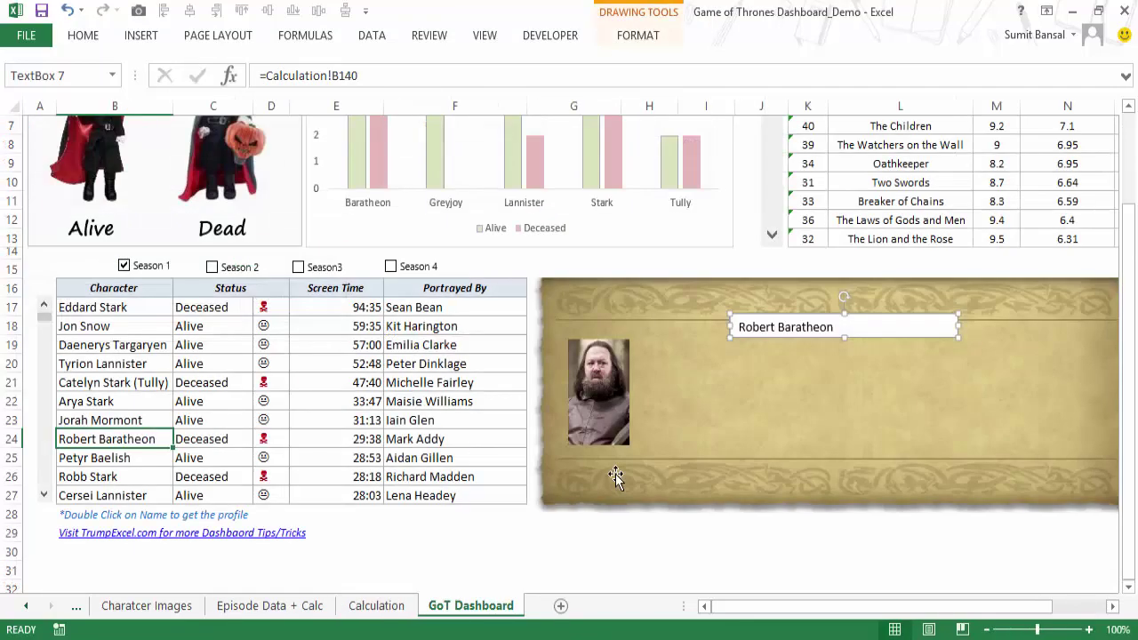
Format the name text box with no fill, 12-point font and centred text.
click(731, 565)
click(775, 322)
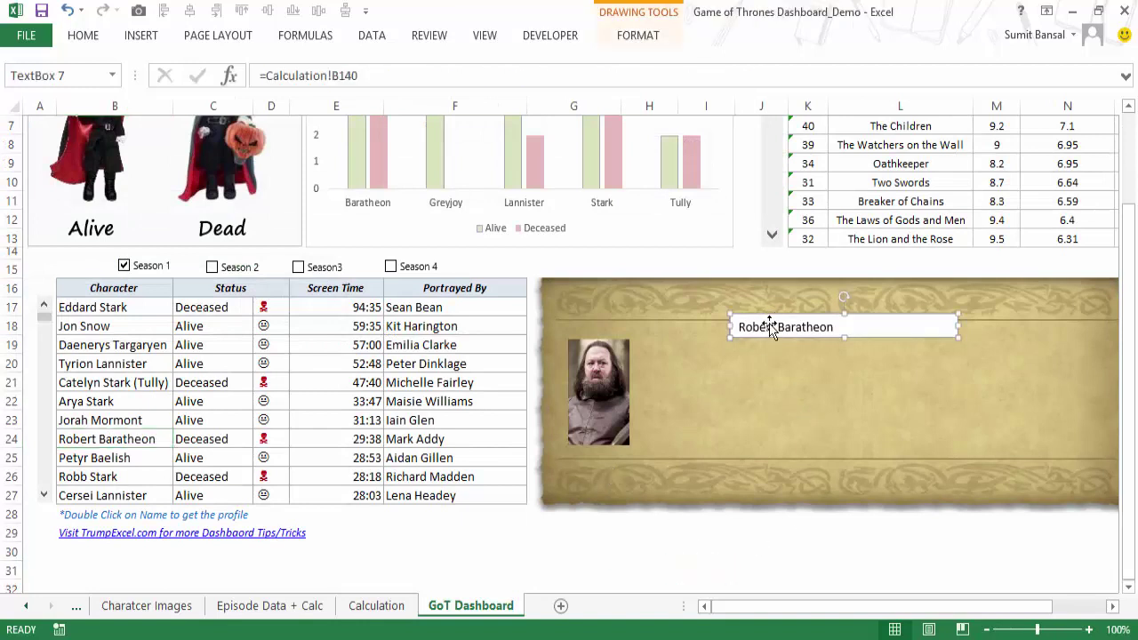
right_click(770, 322)
click(834, 625)
click(922, 254)
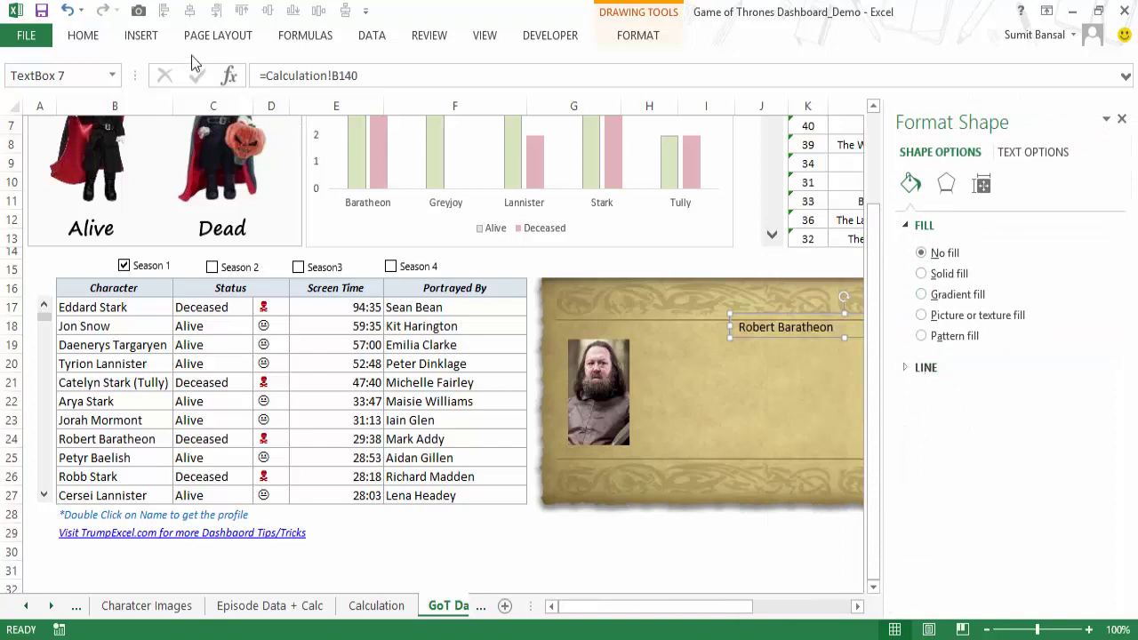
click(82, 36)
click(209, 69)
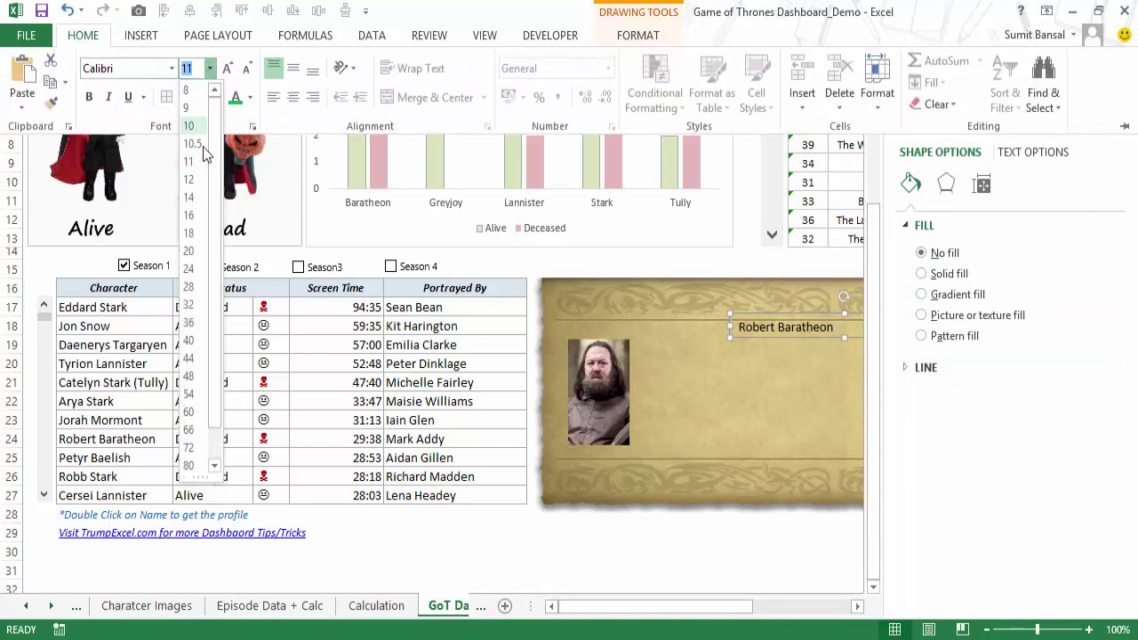
click(189, 180)
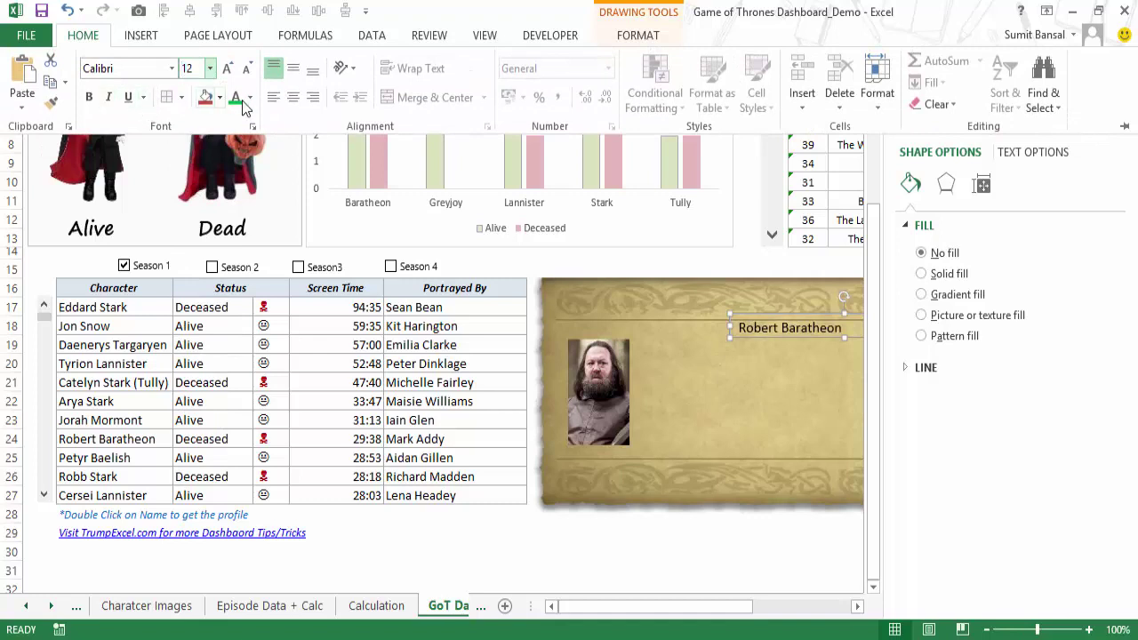
click(292, 97)
Close Format Shape and test the profile with Jon Snow, Tyrion, Daenerys, then Arya Stark.
click(1124, 126)
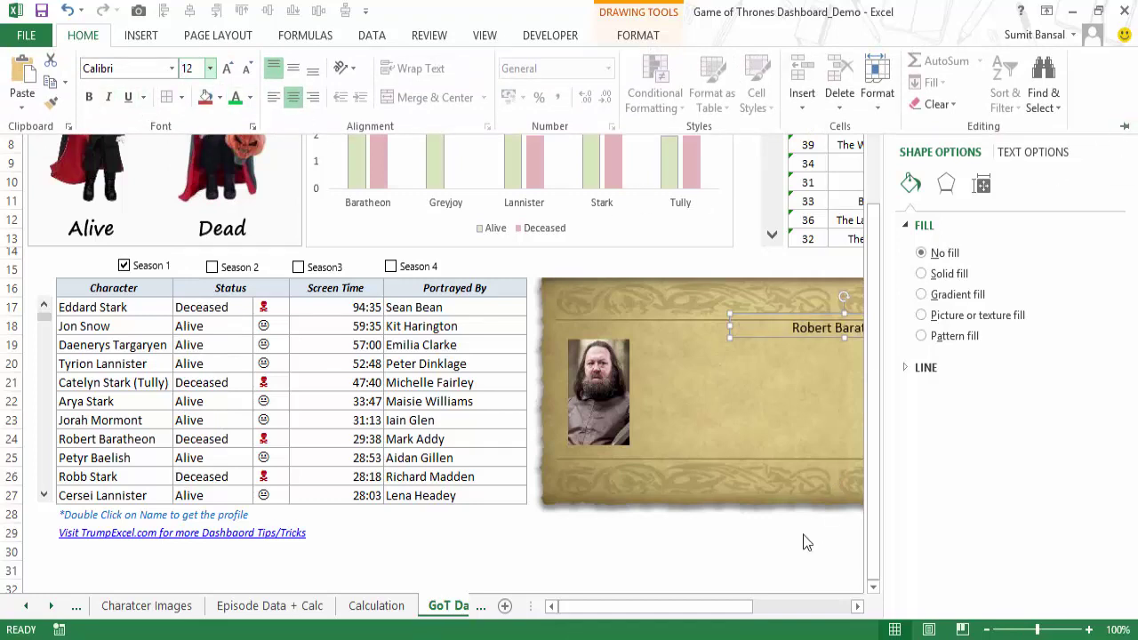
click(807, 569)
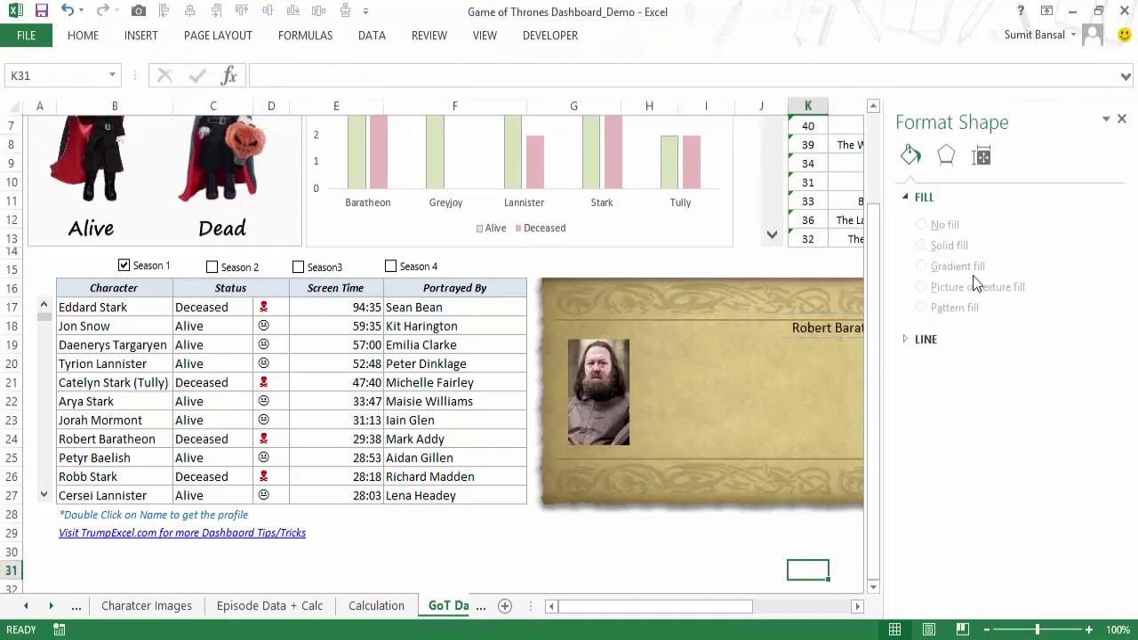
click(1121, 118)
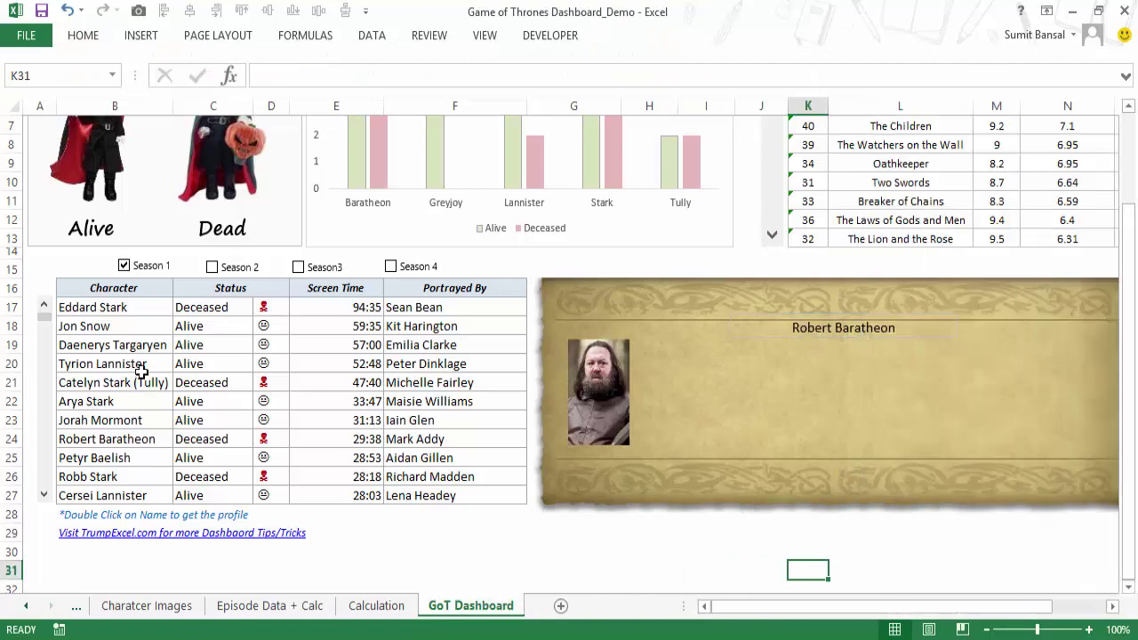
double_click(118, 325)
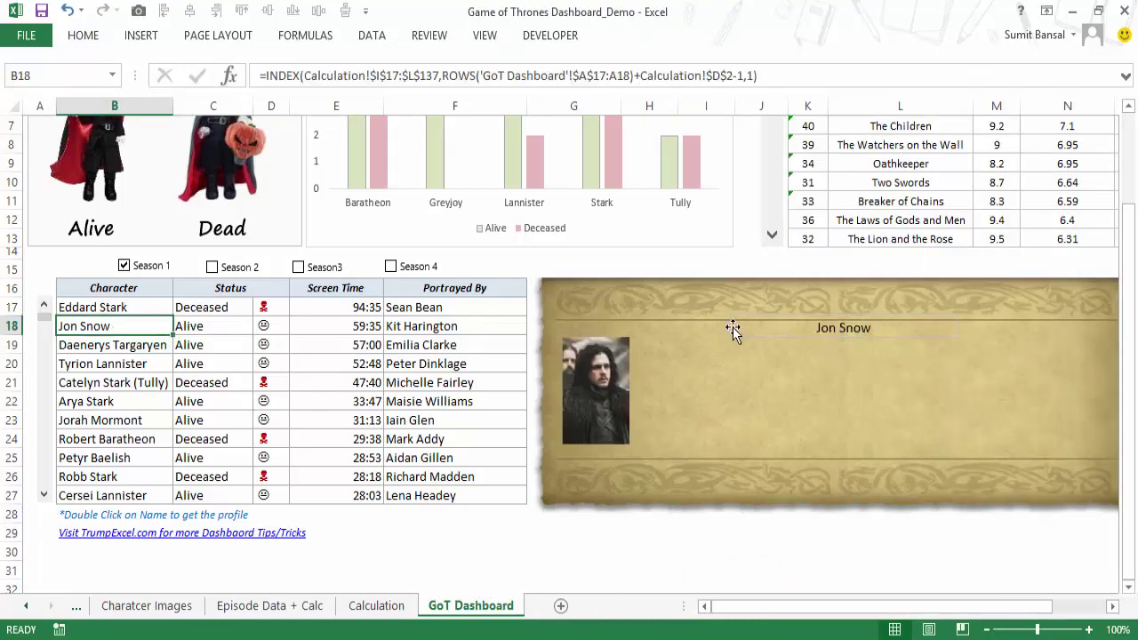
click(105, 351)
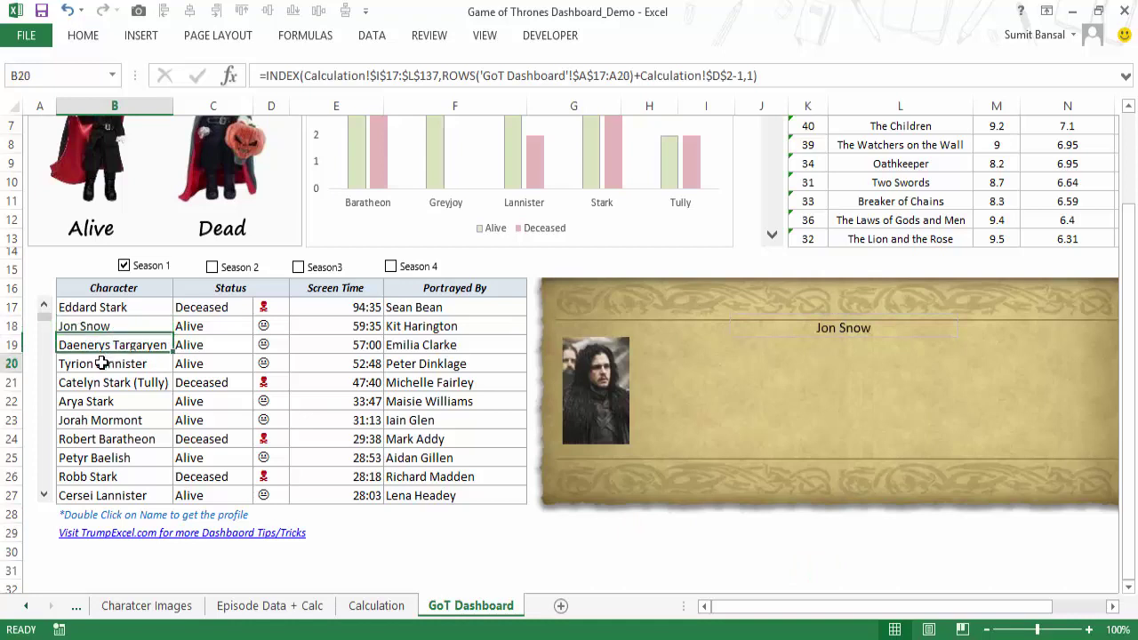
double_click(105, 358)
double_click(101, 345)
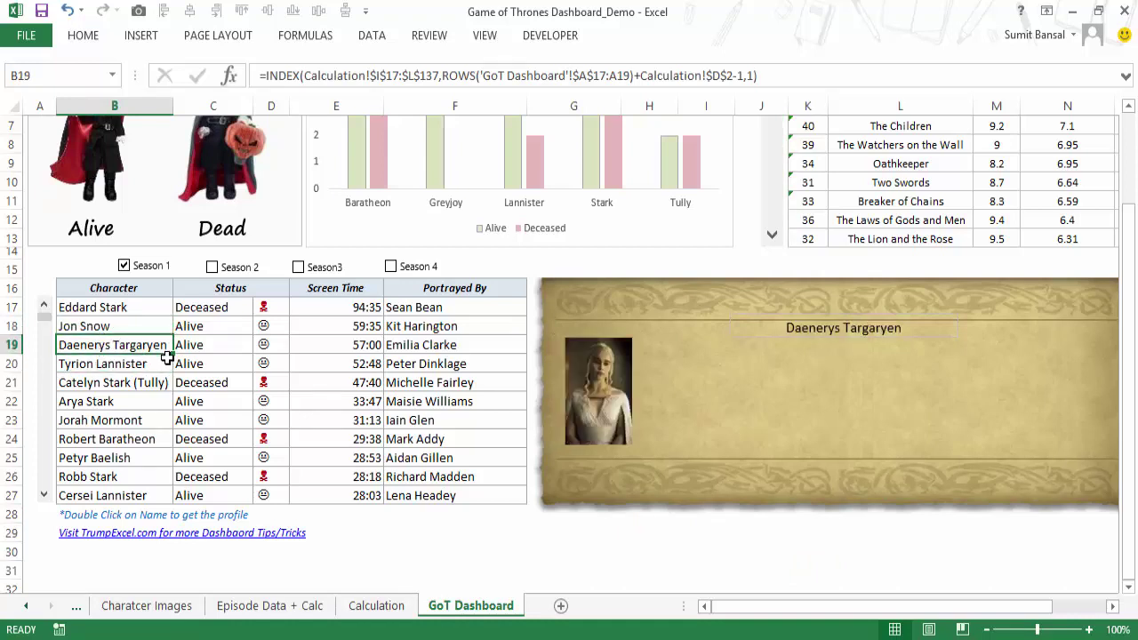
double_click(91, 400)
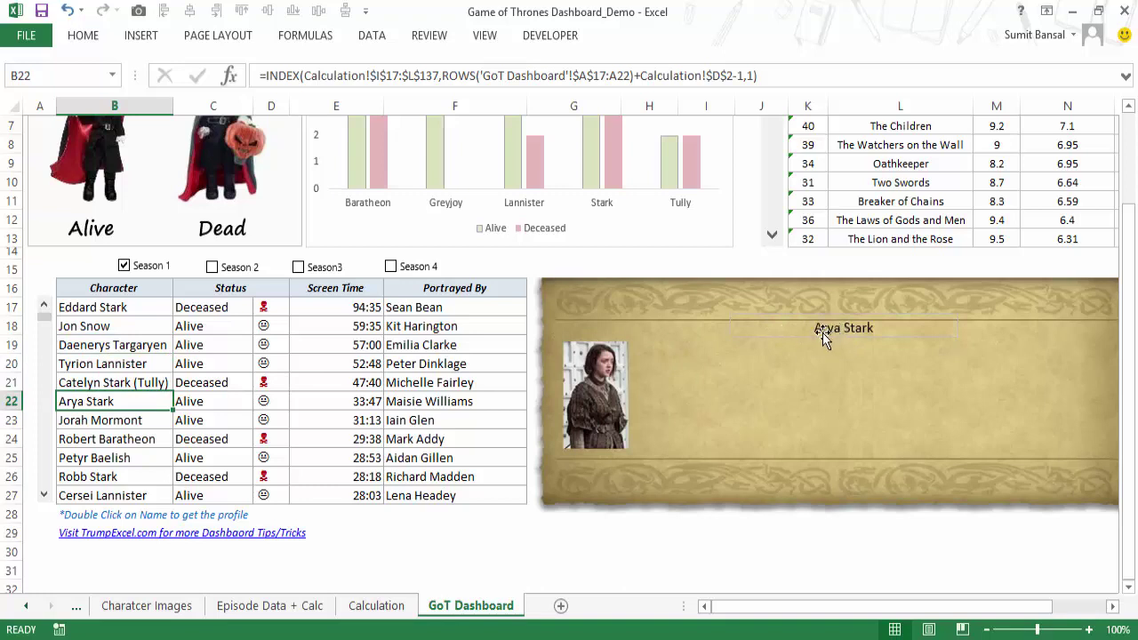
Duplicate the name text box and place a narrower copy just below the name.
click(818, 335)
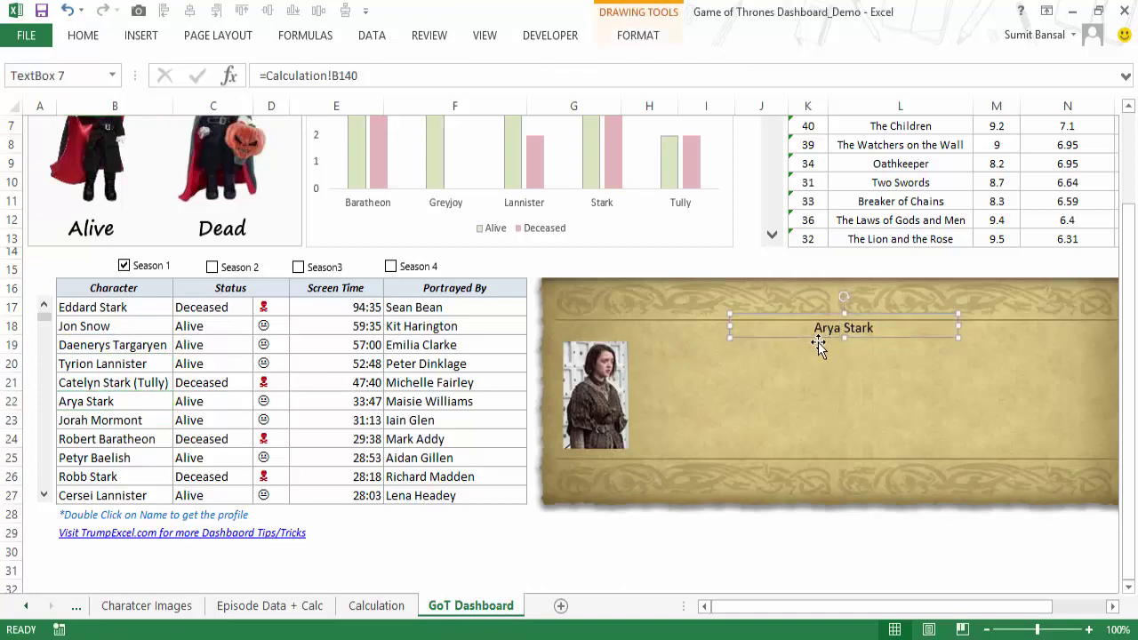
key(ctrl+c)
key(ctrl+v)
drag(820, 349, 787, 366)
mouse_move(713, 356)
mouse_down()
mouse_move(830, 363)
mouse_move(706, 369)
mouse_up()
Link the copied text box to =Calculation!B141 so it shows the character's status.
click(368, 75)
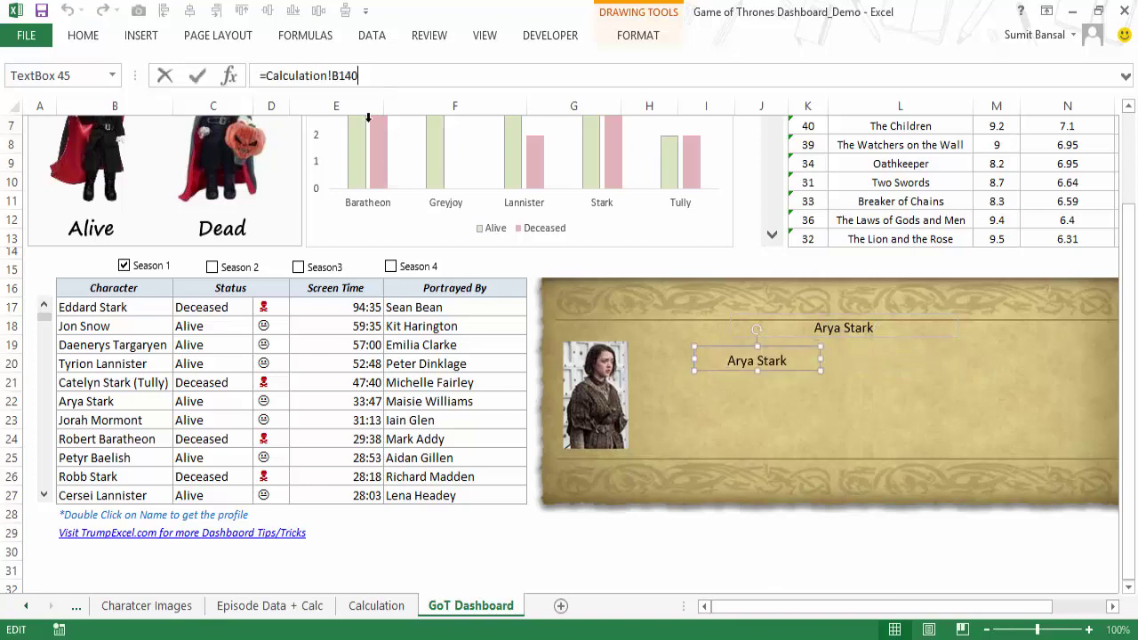
key(BackSpace)
key(BackSpace)
key(BackSpace)
key(BackSpace)
key(BackSpace)
key(BackSpace)
key(BackSpace)
key(BackSpace)
key(BackSpace)
key(BackSpace)
key(BackSpace)
key(BackSpace)
key(BackSpace)
key(BackSpace)
key(BackSpace)
key(BackSpace)
key(BackSpace)
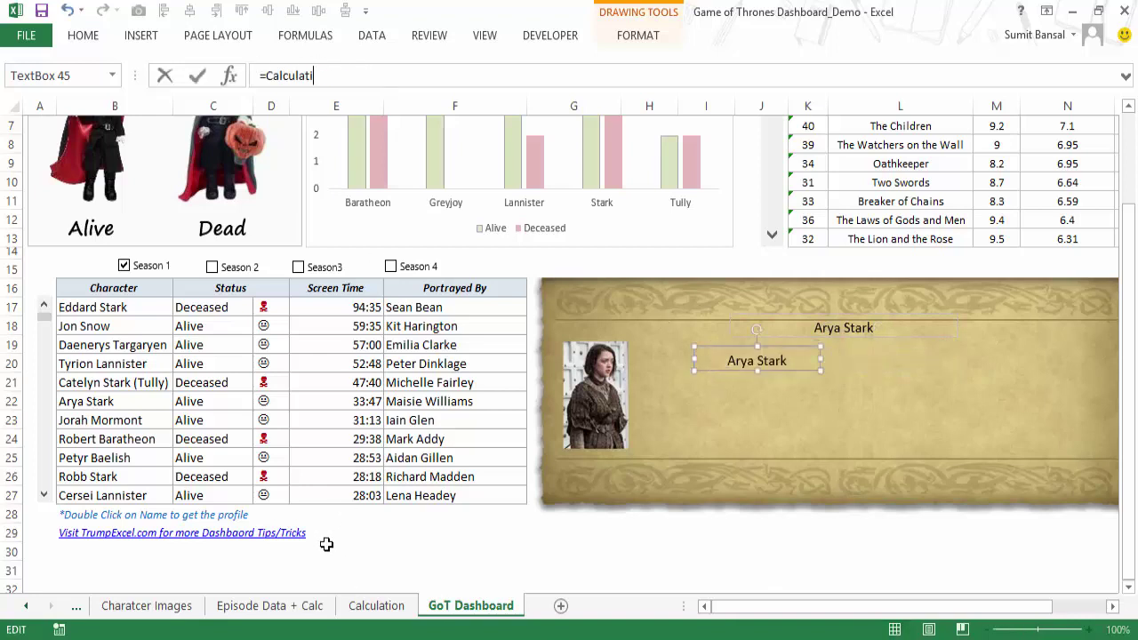
click(376, 605)
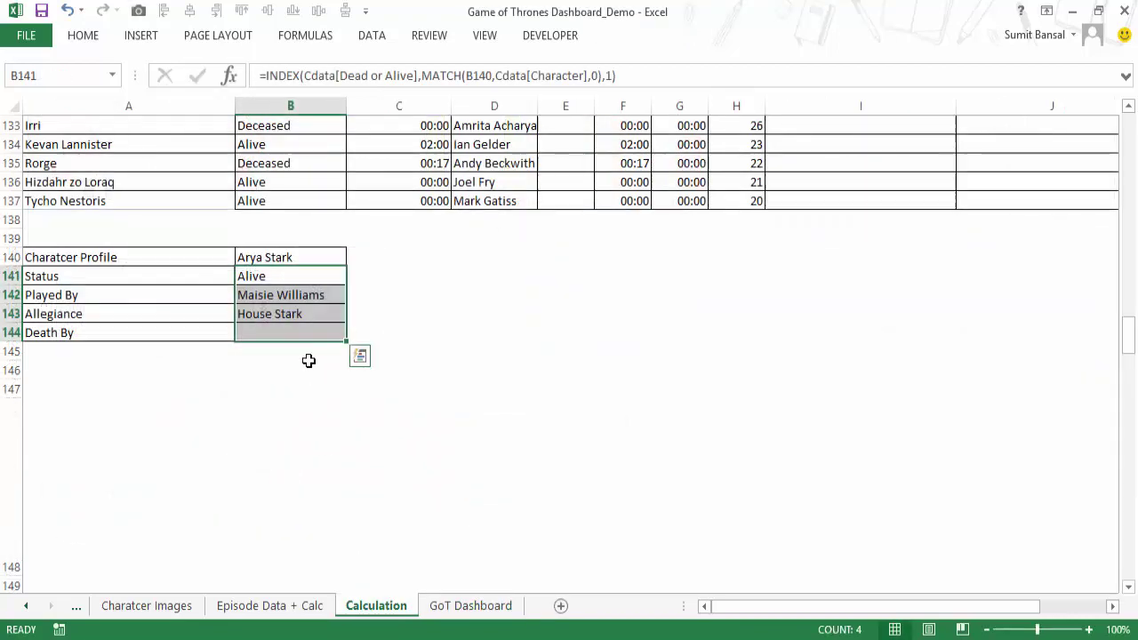
click(282, 276)
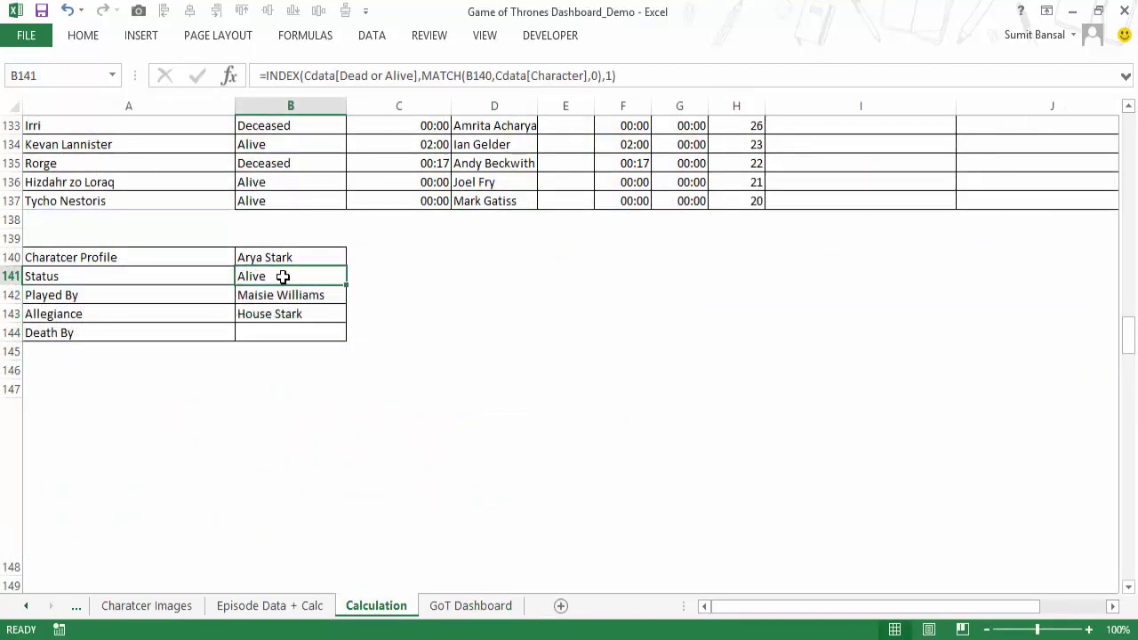
key(Down)
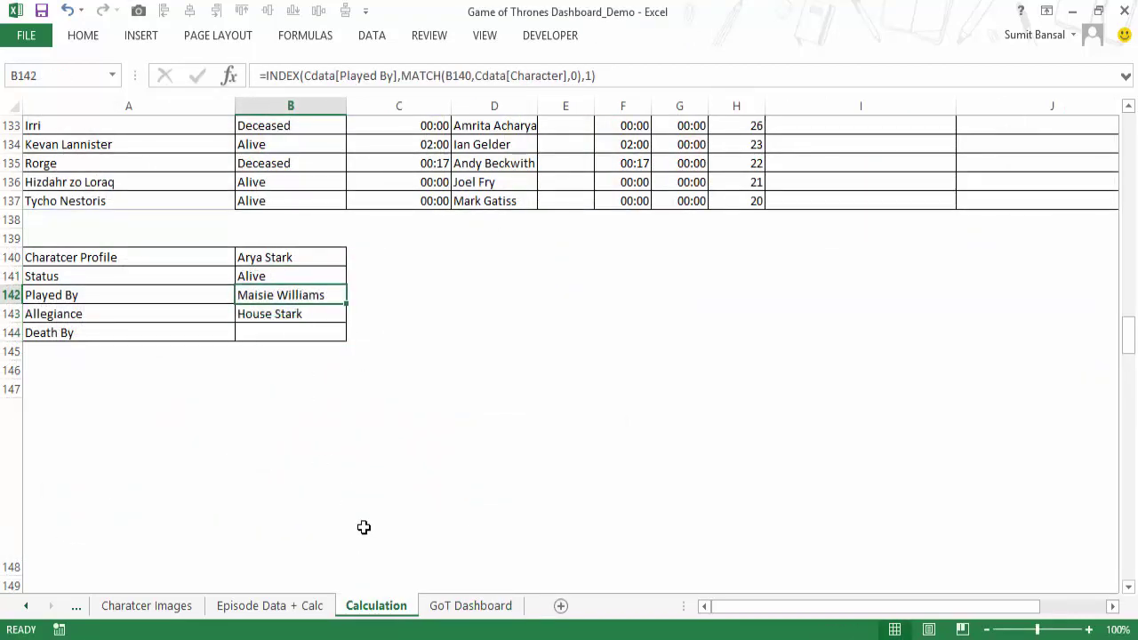
click(470, 605)
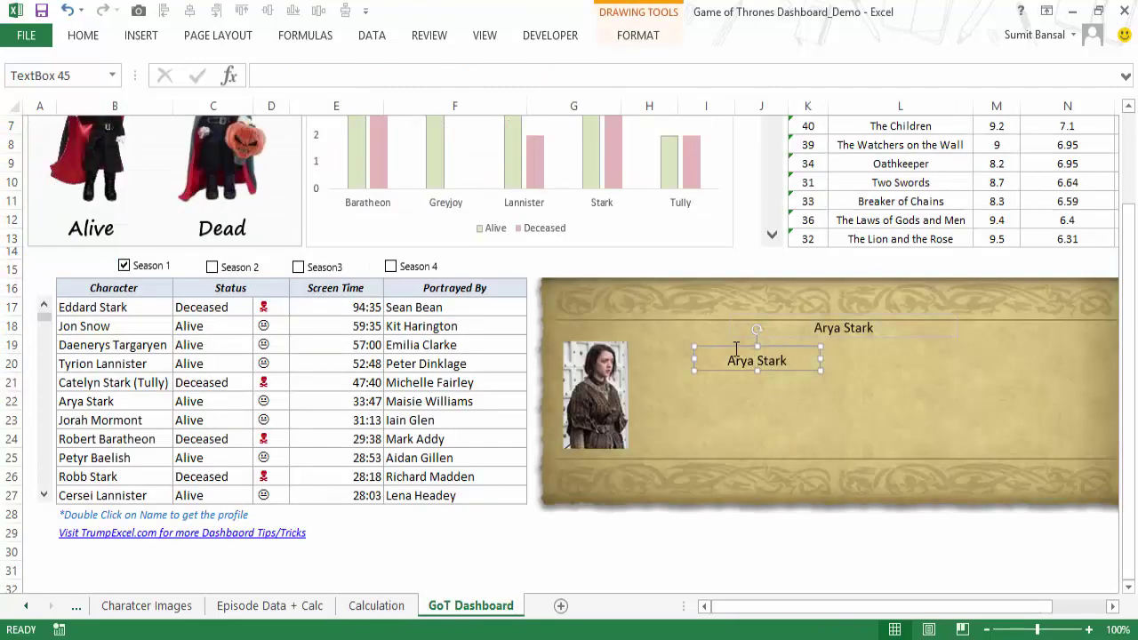
click(284, 75)
text(=)
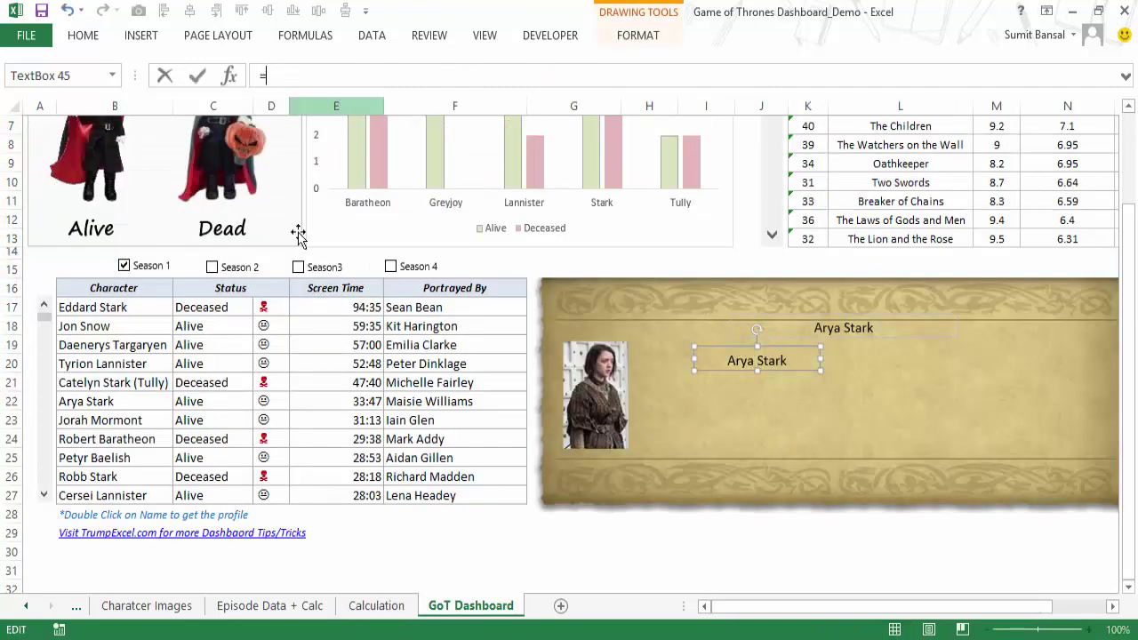
click(376, 605)
click(285, 277)
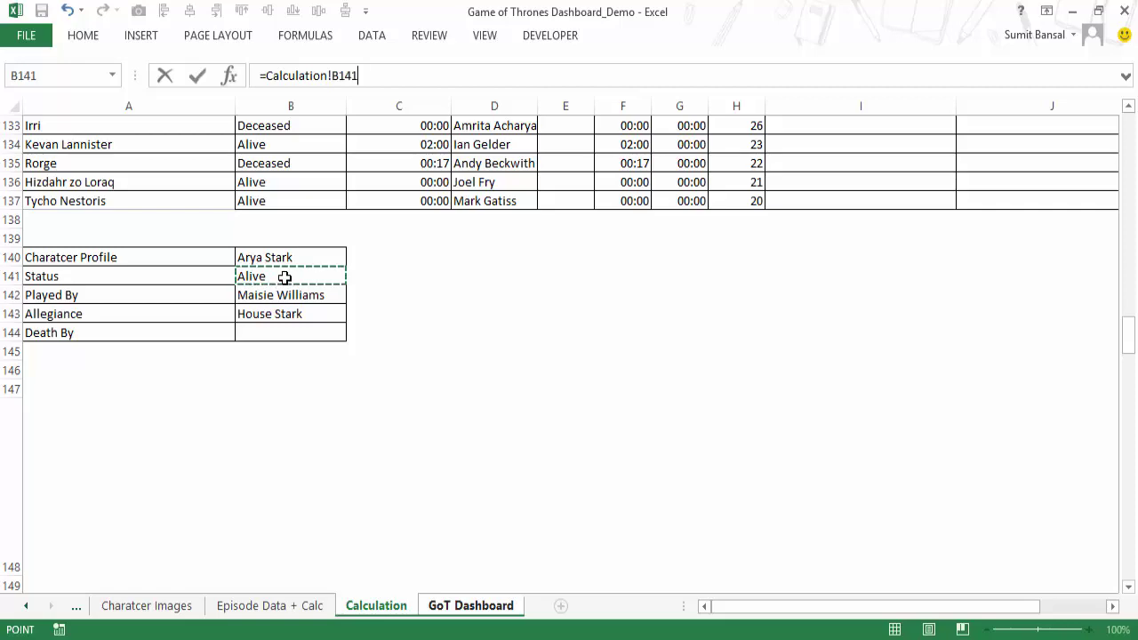
key(Return)
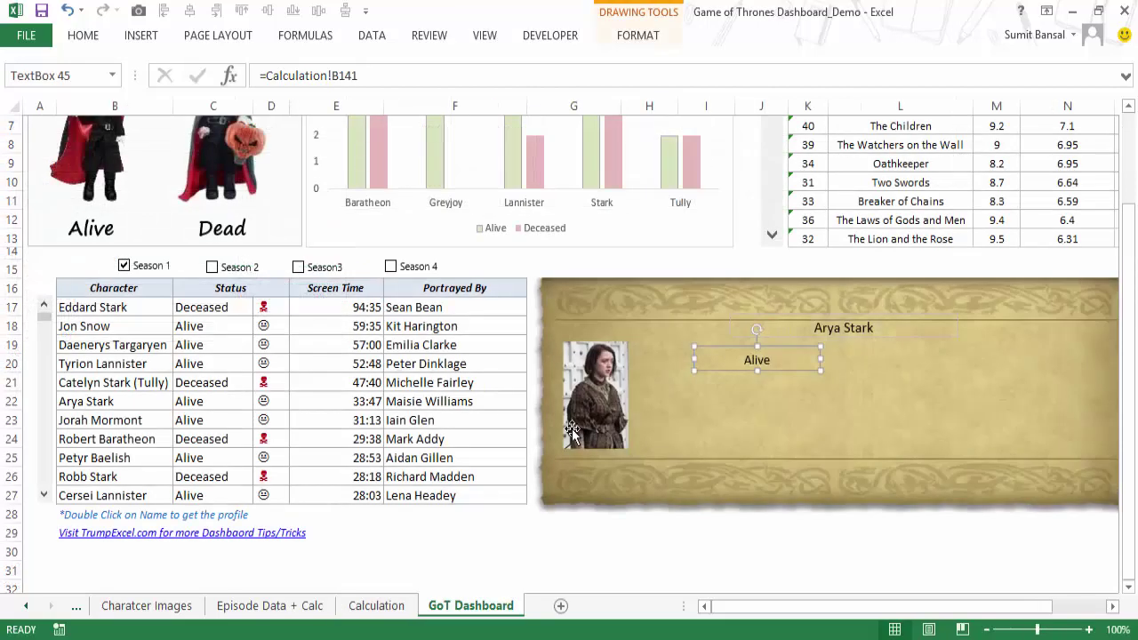
drag(721, 371, 746, 370)
Turn a copy of the Deceased box into an unlinked 'Status:' label beside the photo.
double_click(120, 384)
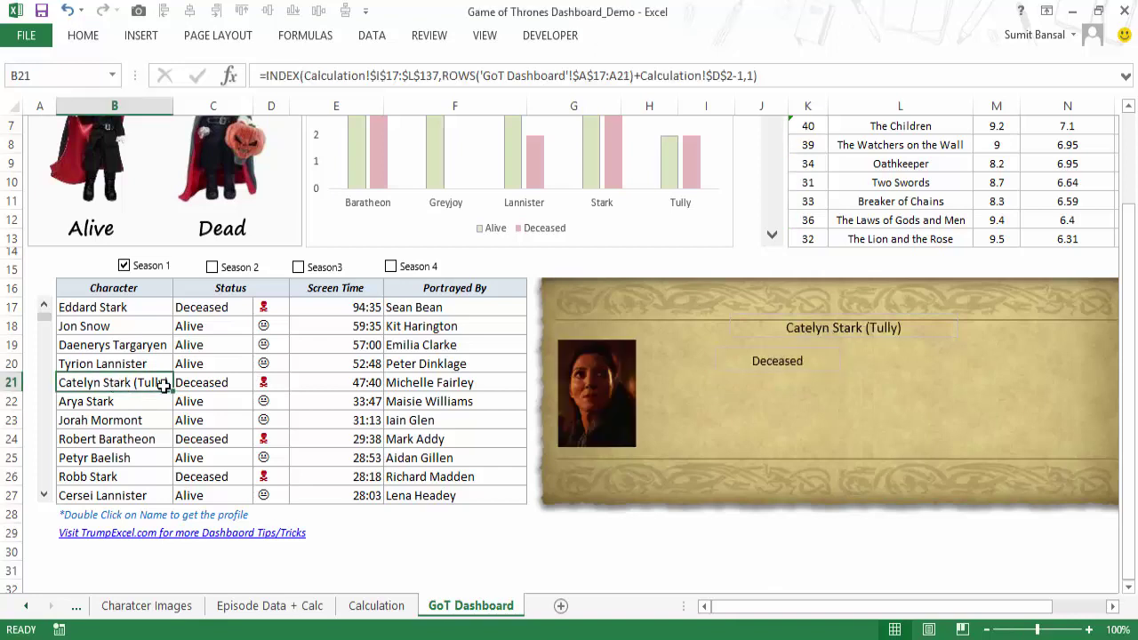
mouse_move(752, 367)
mouse_down()
mouse_move(773, 366)
mouse_move(778, 379)
mouse_move(681, 368)
mouse_move(692, 358)
mouse_move(681, 356)
mouse_up()
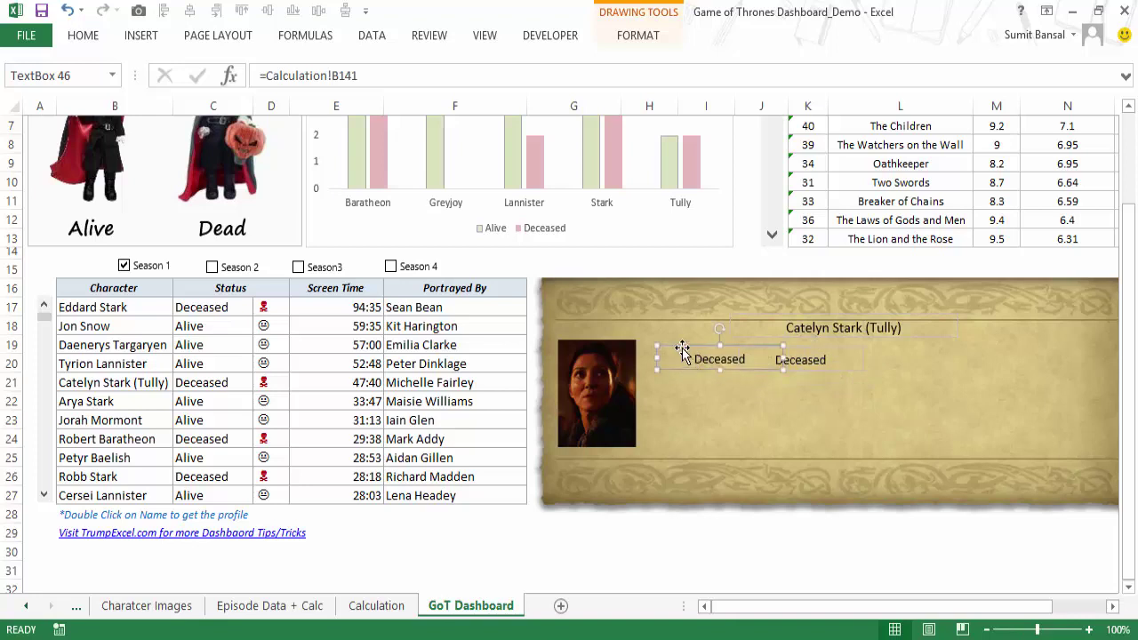
click(266, 76)
key(shift+End)
text(\)
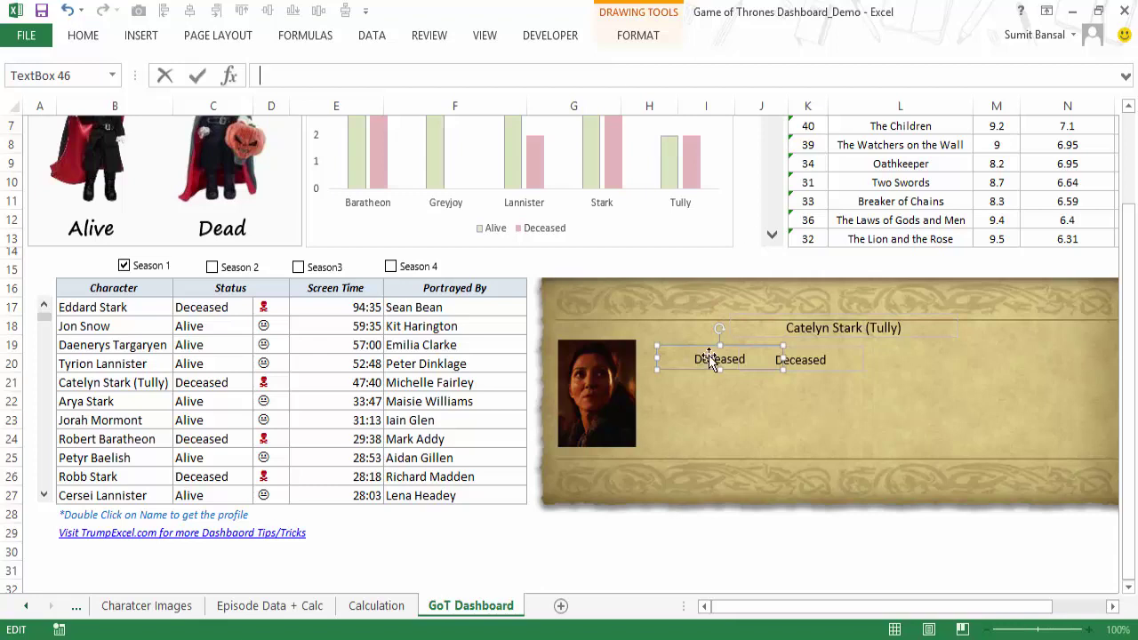
key(Return)
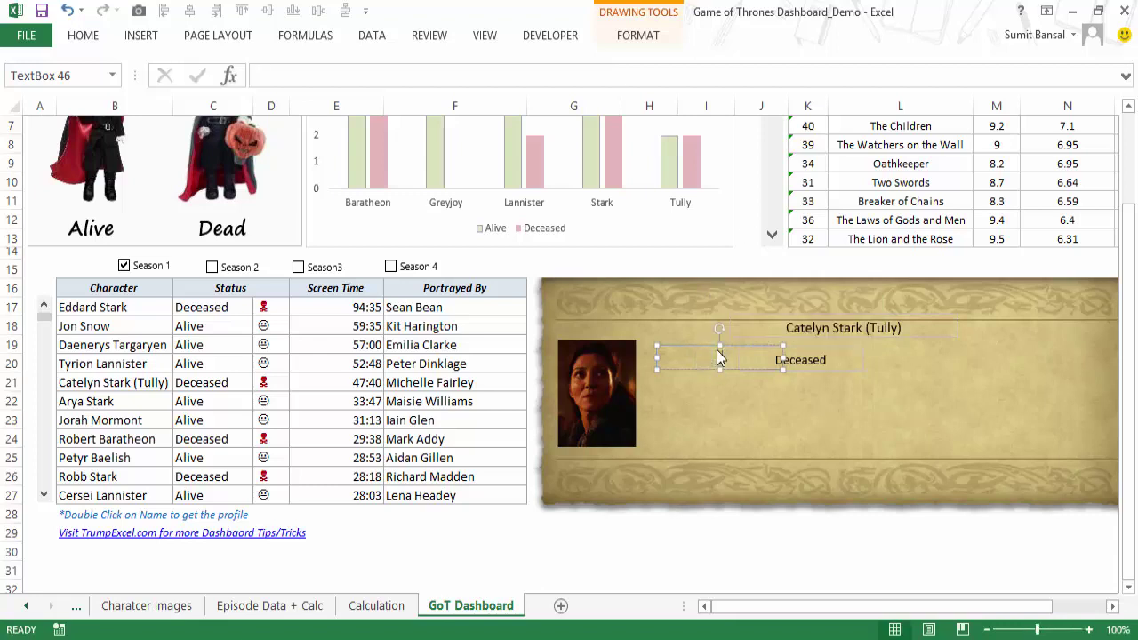
text(Status:)
drag(752, 358, 723, 374)
Set No line on the Status: label and character name boxes to remove their outlines.
click(724, 373)
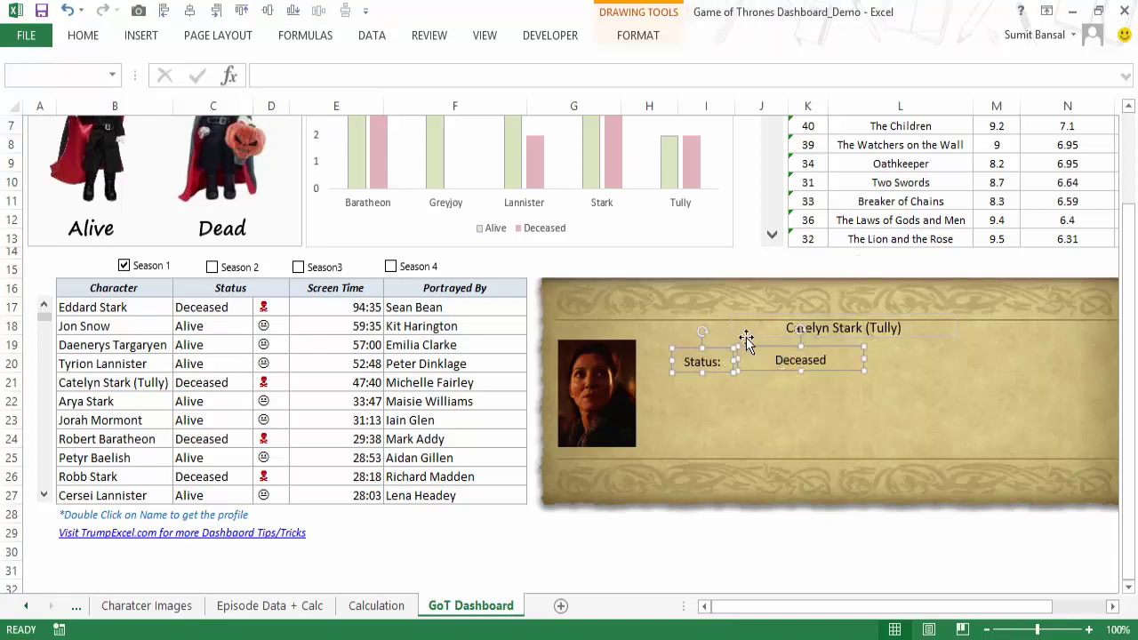
ctrl+click(745, 337)
right_click(748, 338)
click(839, 586)
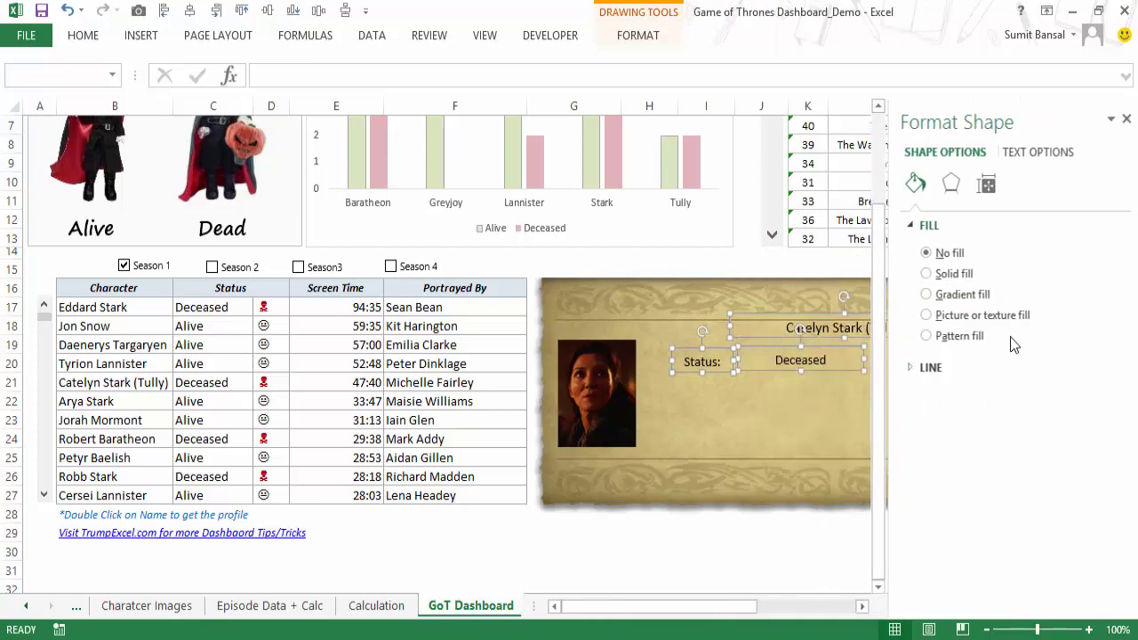
click(911, 366)
click(921, 394)
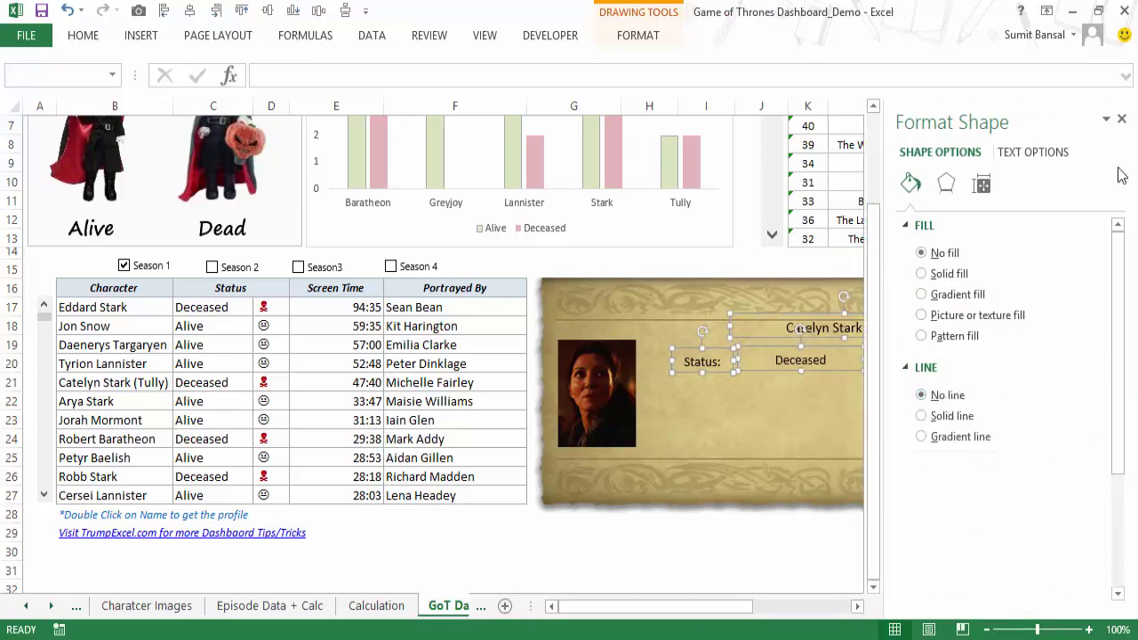
click(1120, 119)
ctrl+click(760, 334)
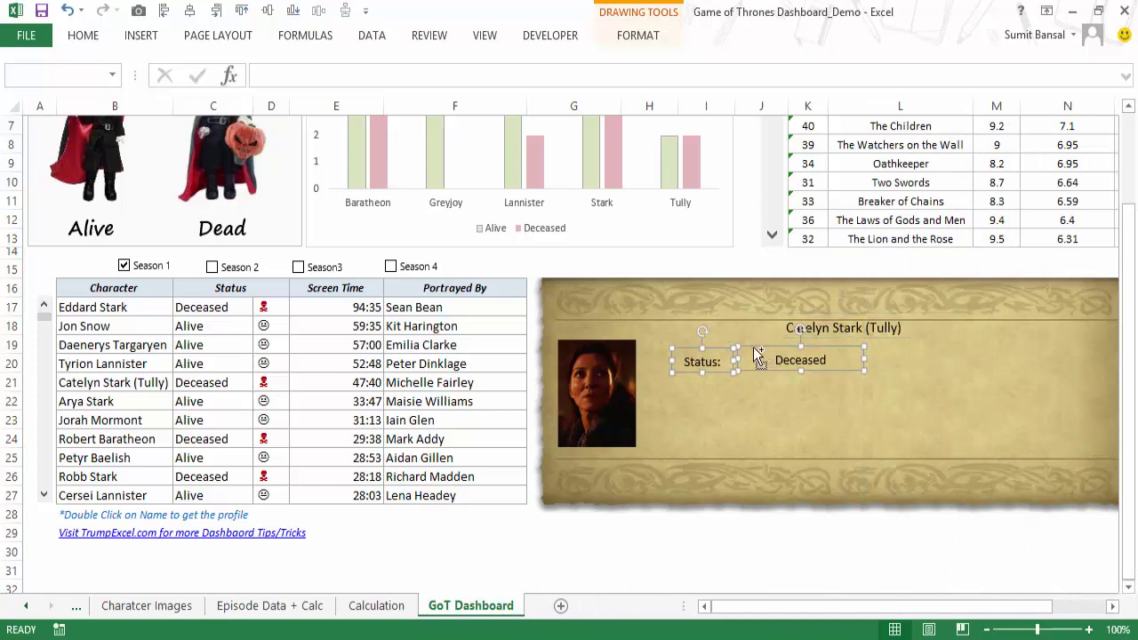
click(82, 36)
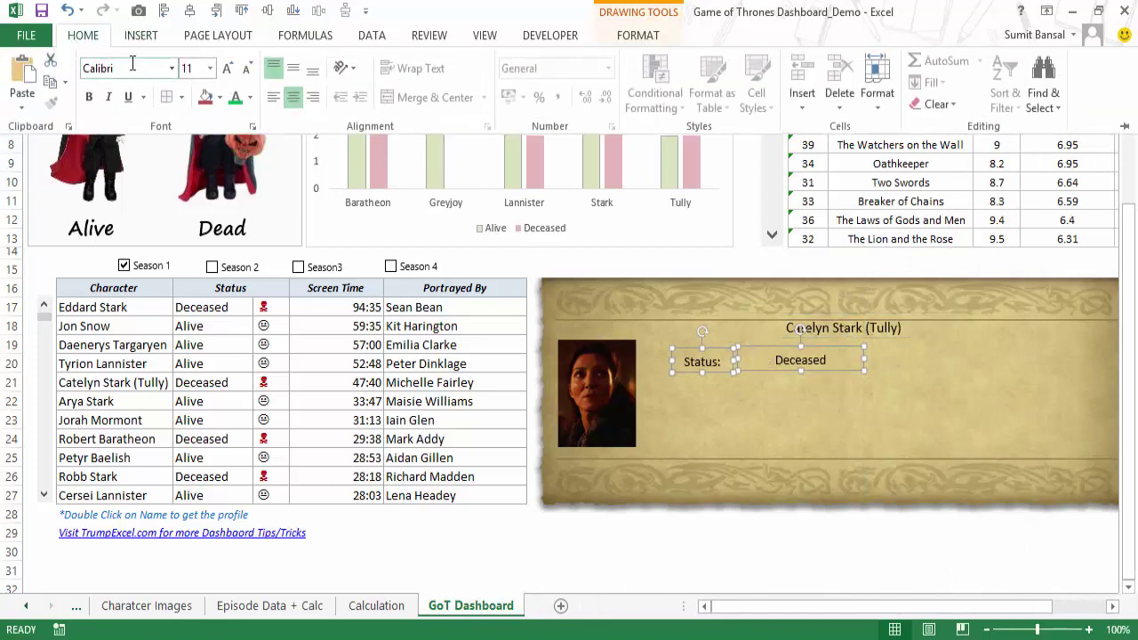
Set the Status label and Deceased value boxes to Segoe Print.
click(136, 68)
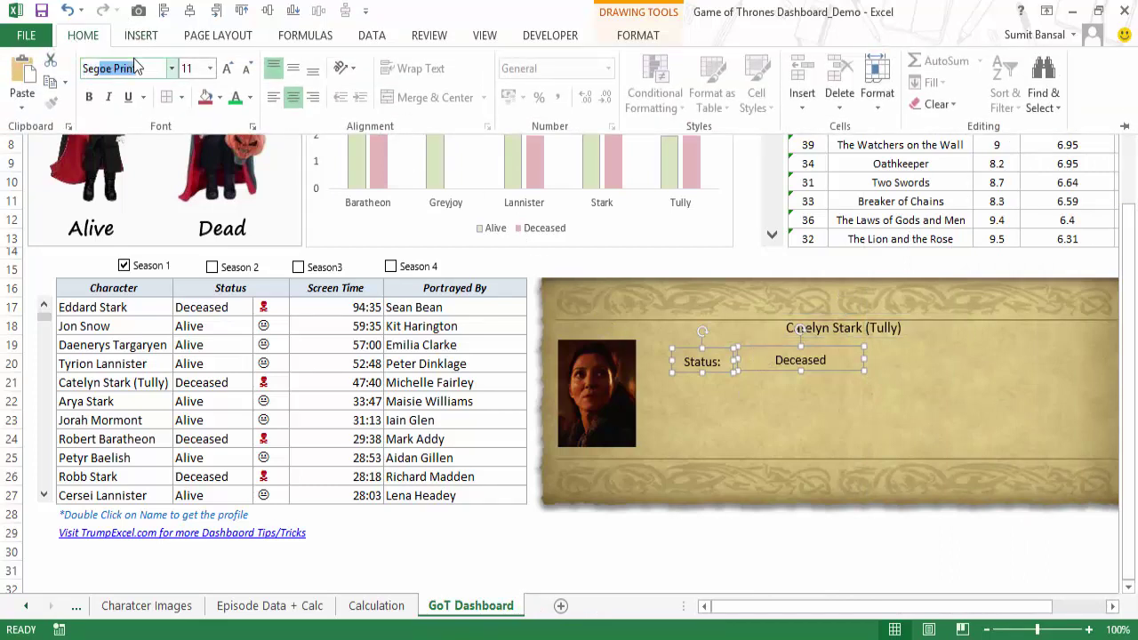
key(Return)
key(ctrl+F1)
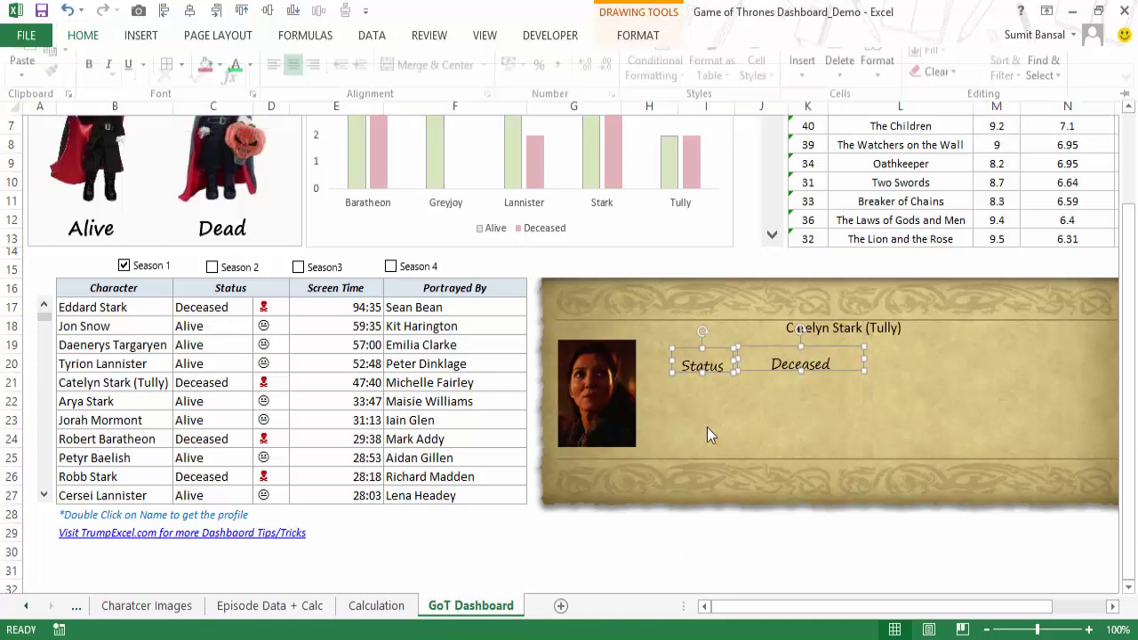
click(737, 528)
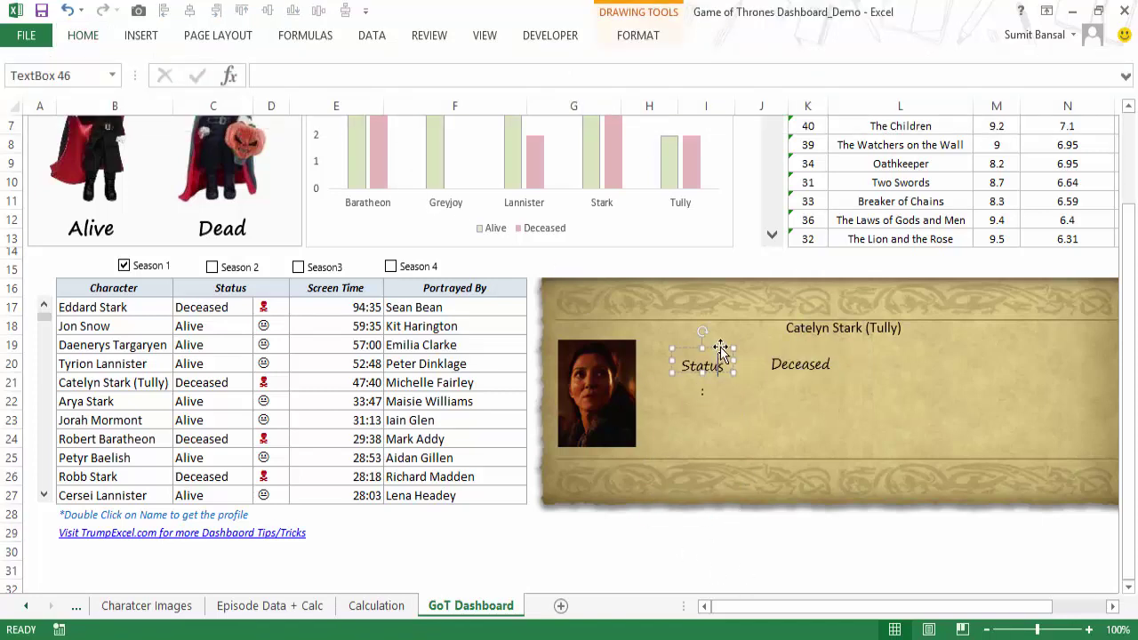
Copy the Status and Deceased boxes below and relabel the lower label 'Allegiance'.
ctrl+click(788, 362)
drag(782, 367, 782, 391)
double_click(709, 392)
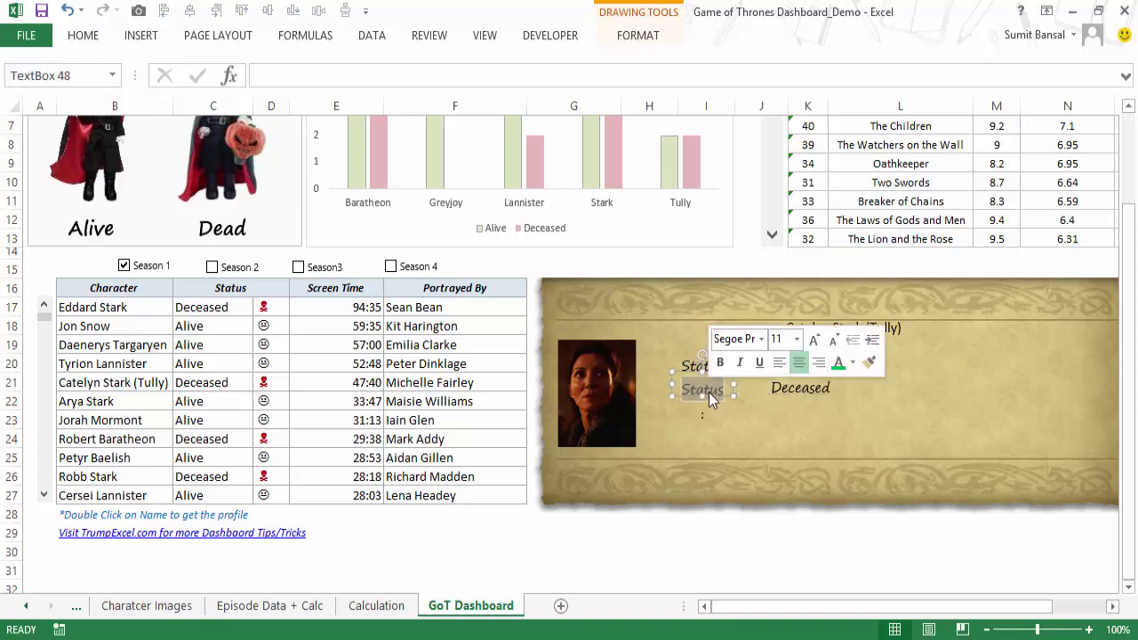
text(Allegiance)
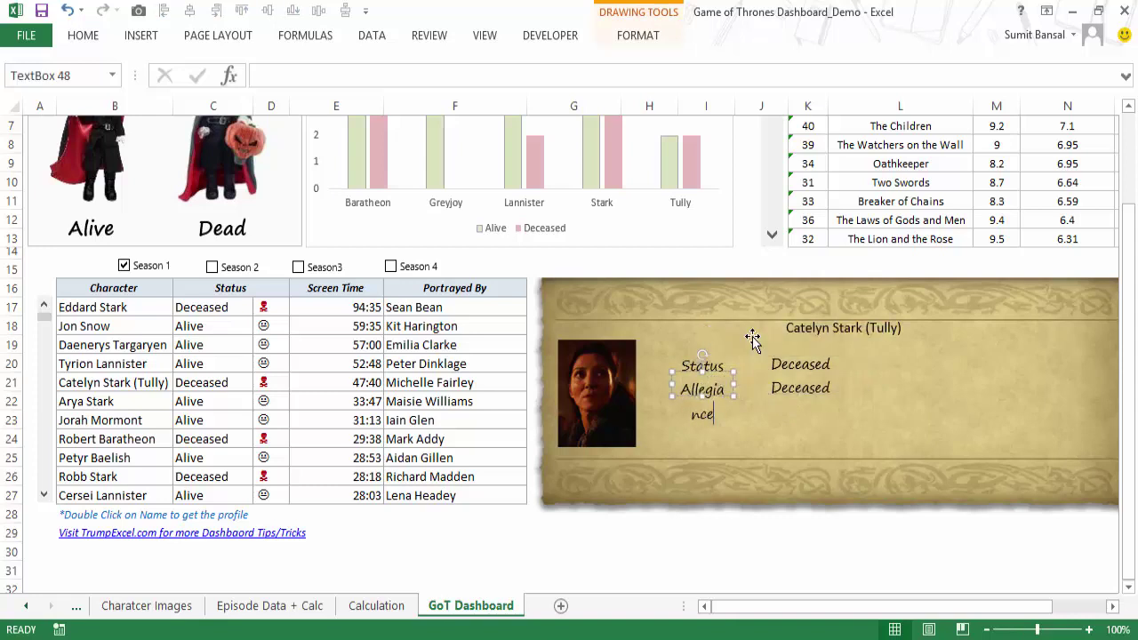
drag(667, 396, 643, 377)
Link the lower value box to =Calculation!B143 and enlarge it to show both houses.
click(795, 391)
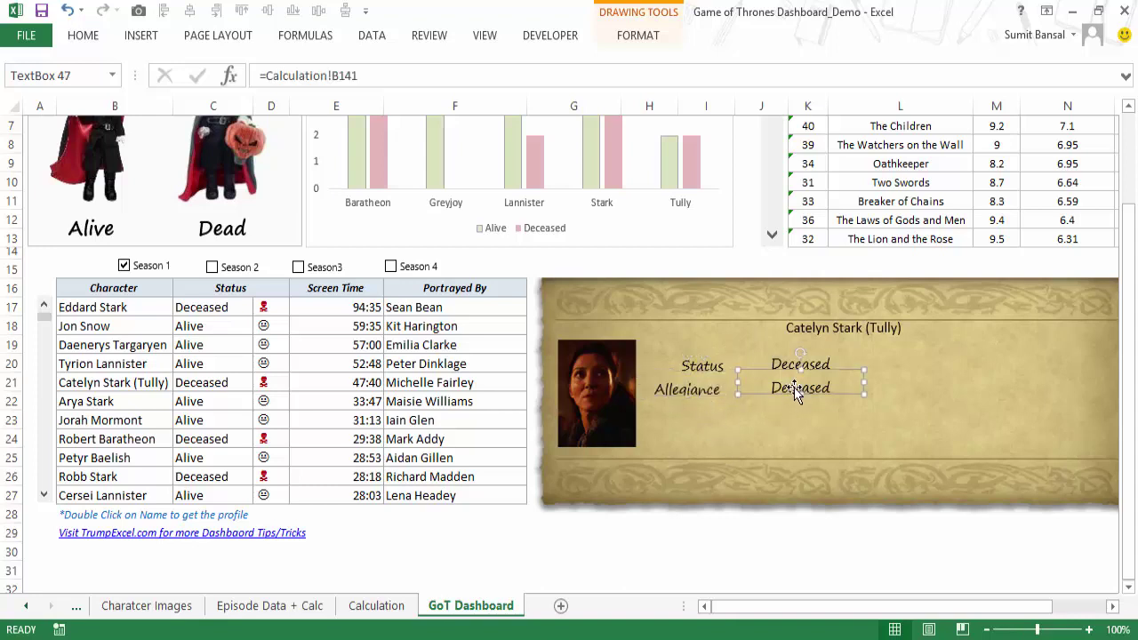
click(371, 76)
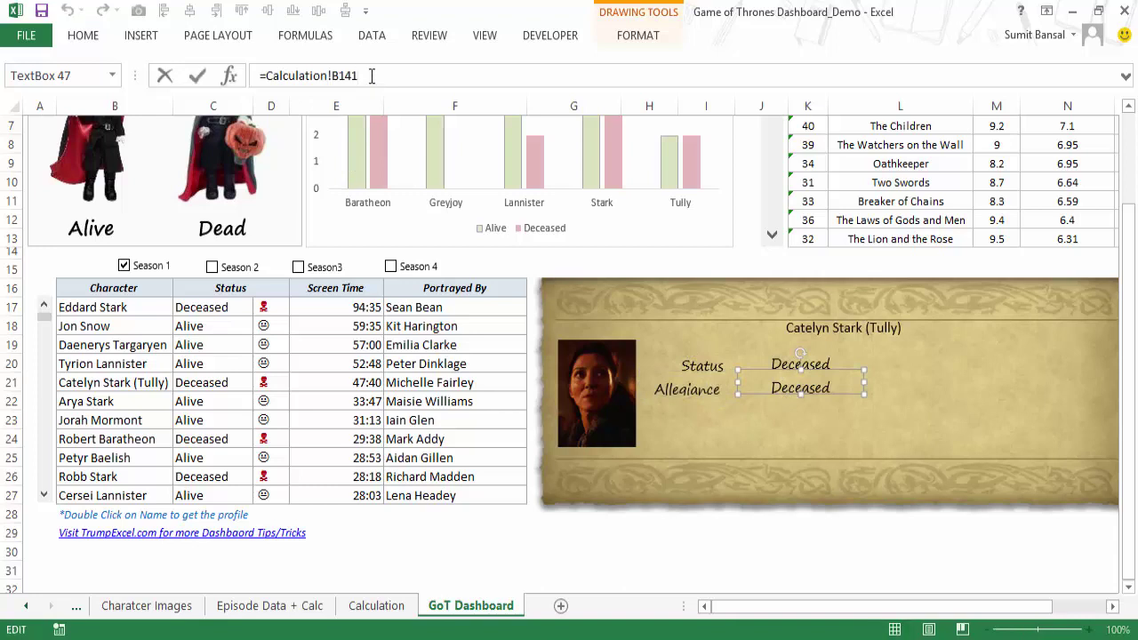
key(Return)
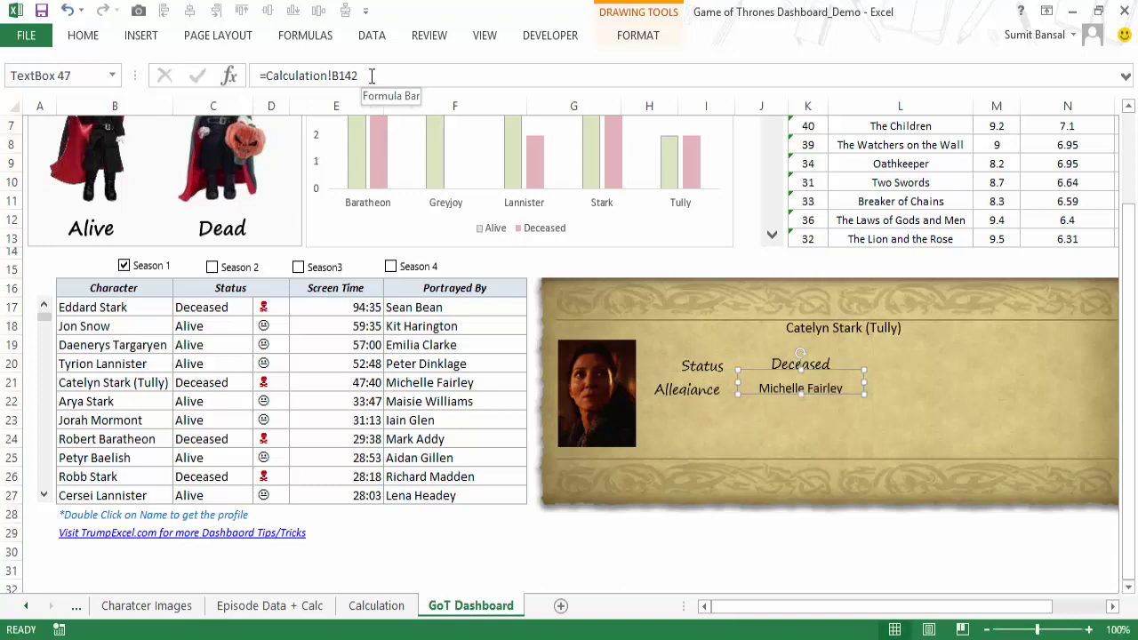
click(372, 76)
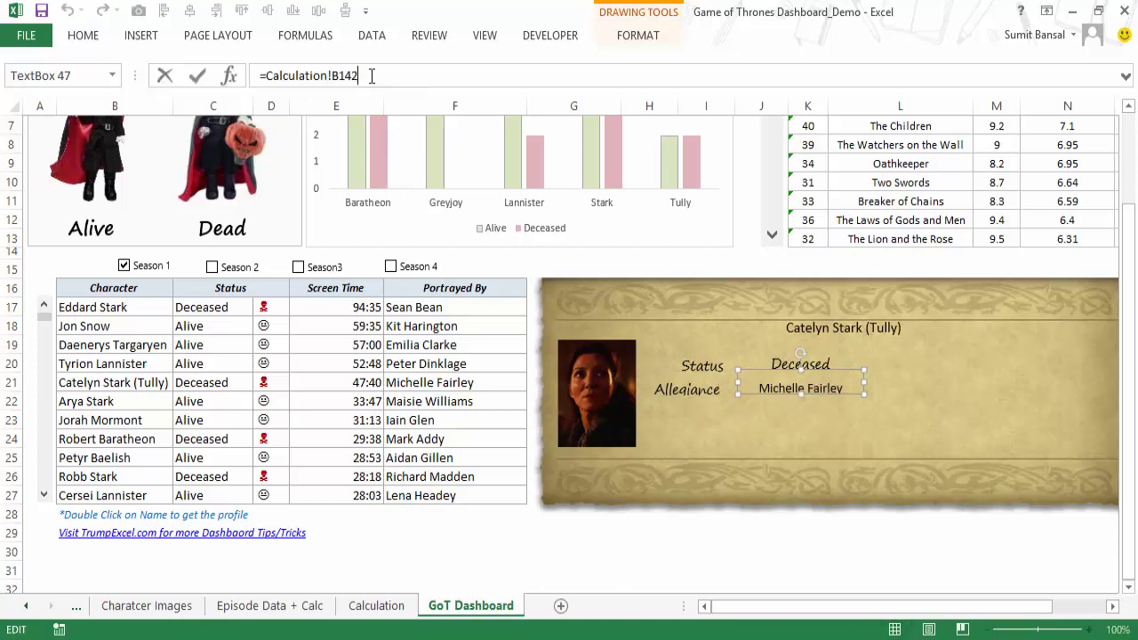
text(3)
key(Return)
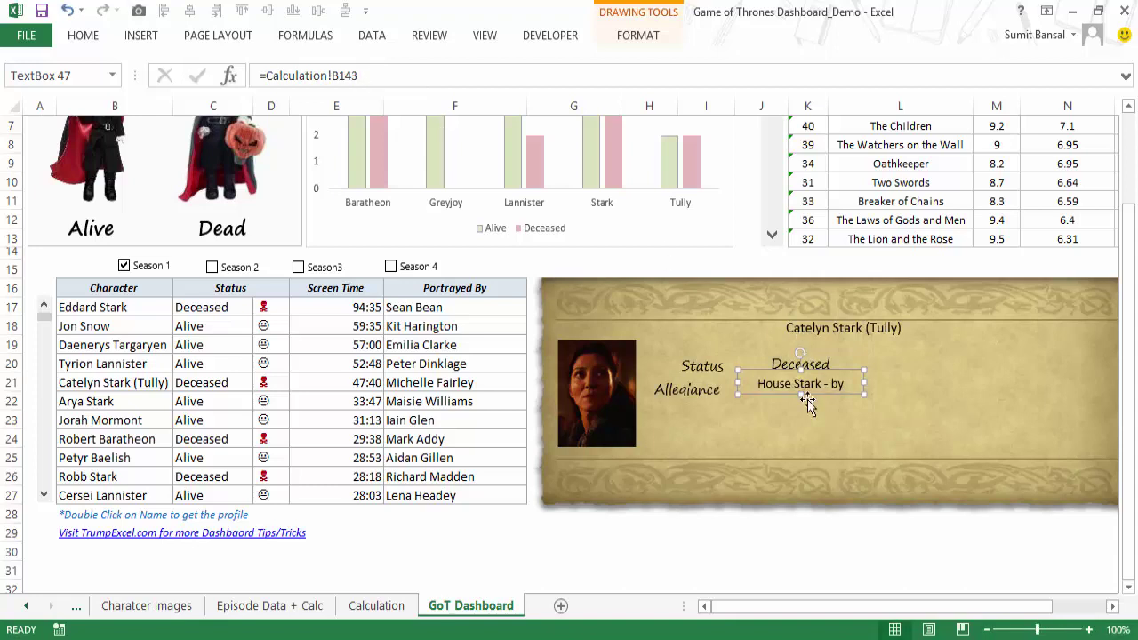
drag(799, 395, 832, 441)
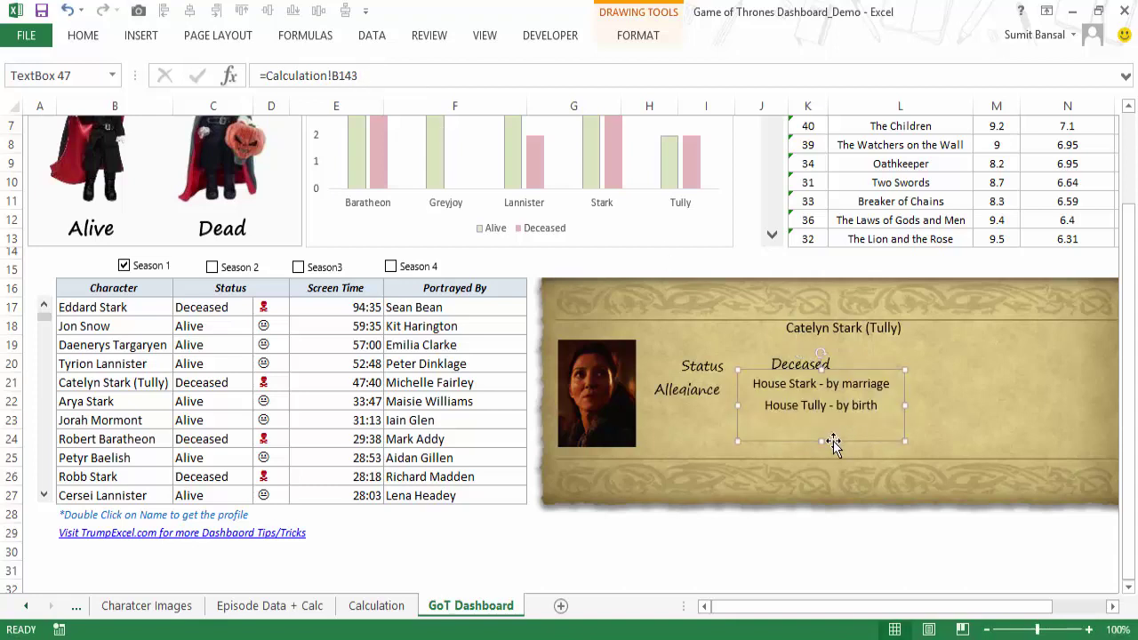
Left-align the allegiance text in Segoe Print, then switch to the Calculation sheet.
click(84, 37)
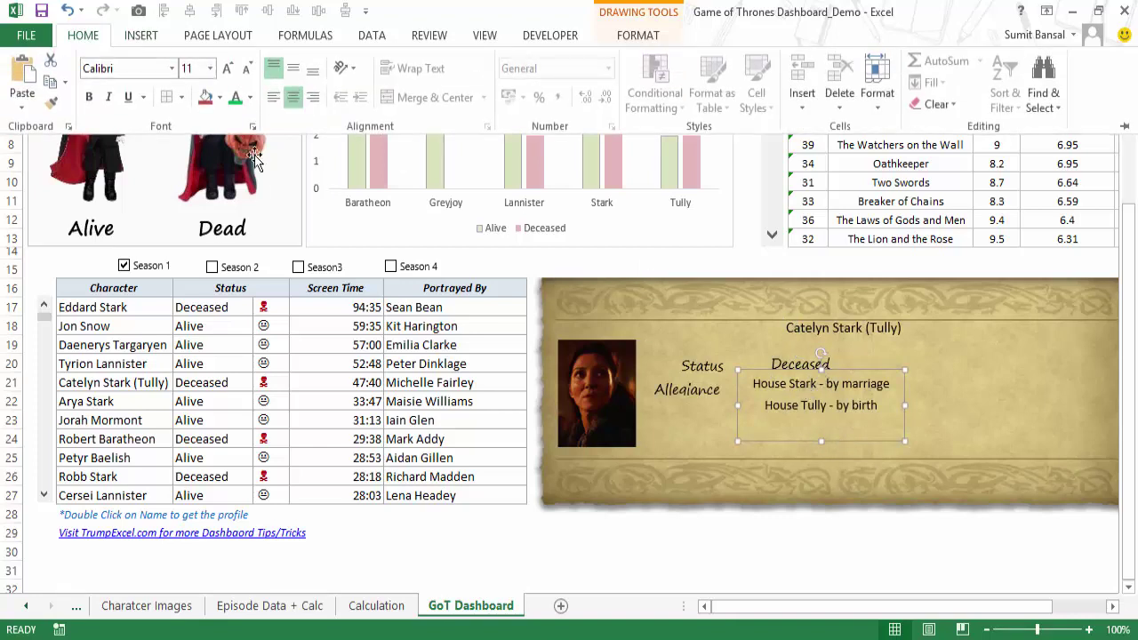
click(273, 97)
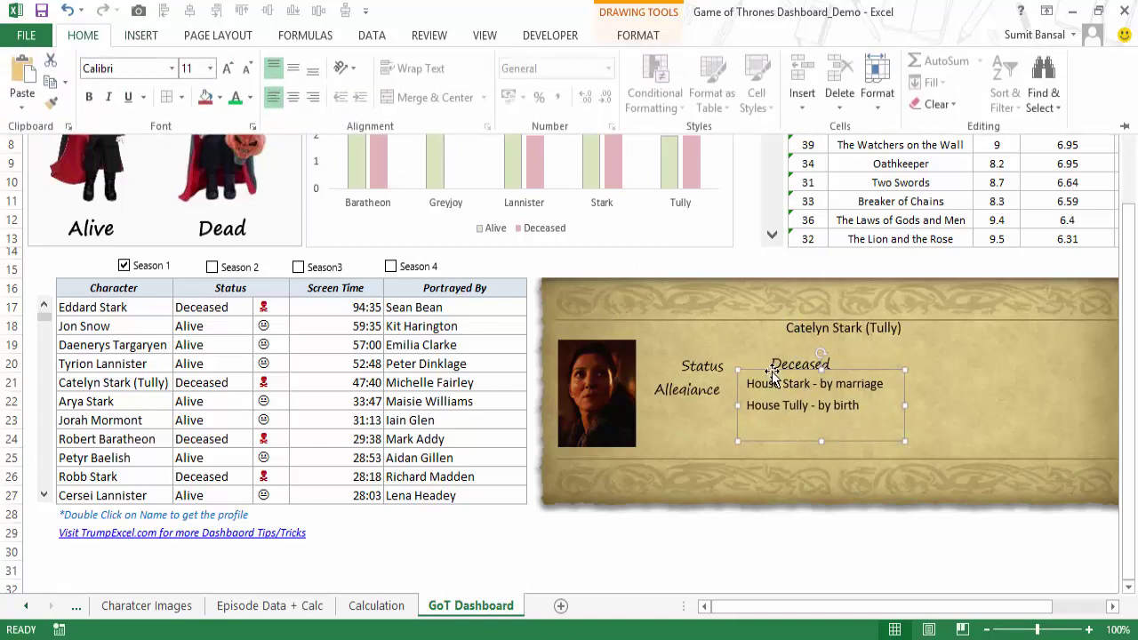
click(773, 378)
mouse_move(754, 369)
mouse_down()
mouse_move(758, 381)
mouse_move(767, 374)
mouse_up()
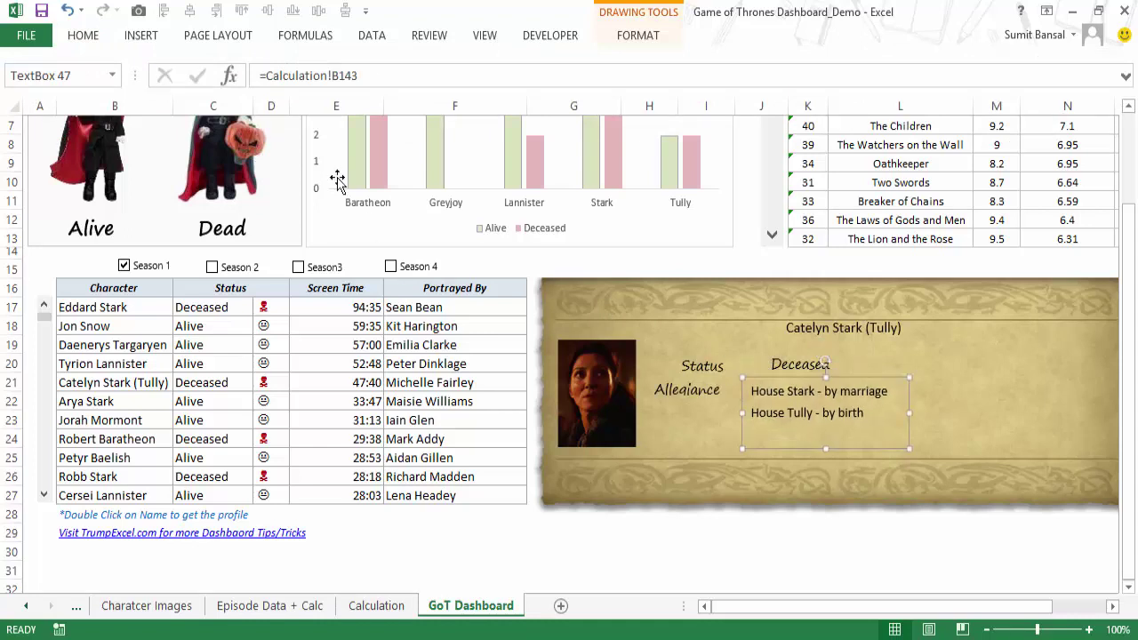
click(89, 35)
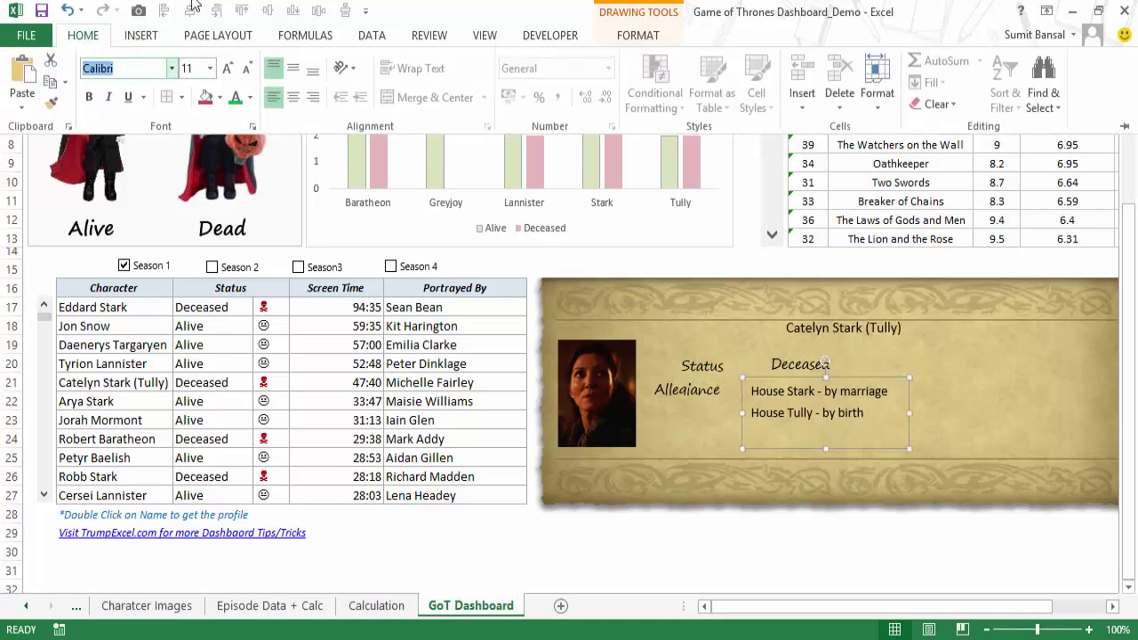
key(Return)
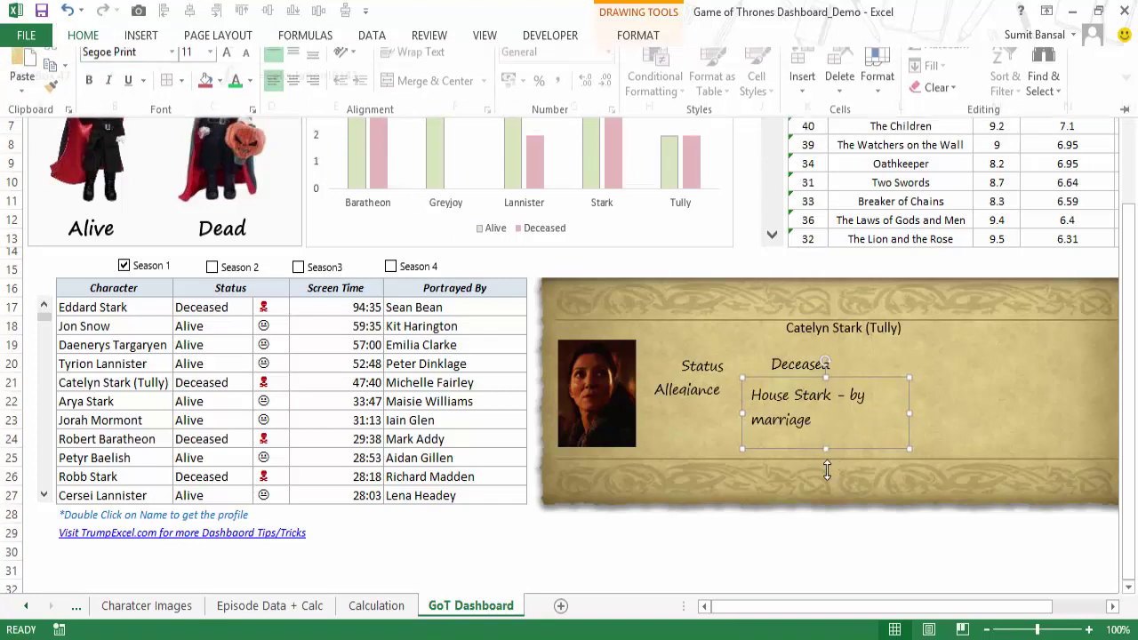
drag(693, 549, 635, 553)
click(376, 605)
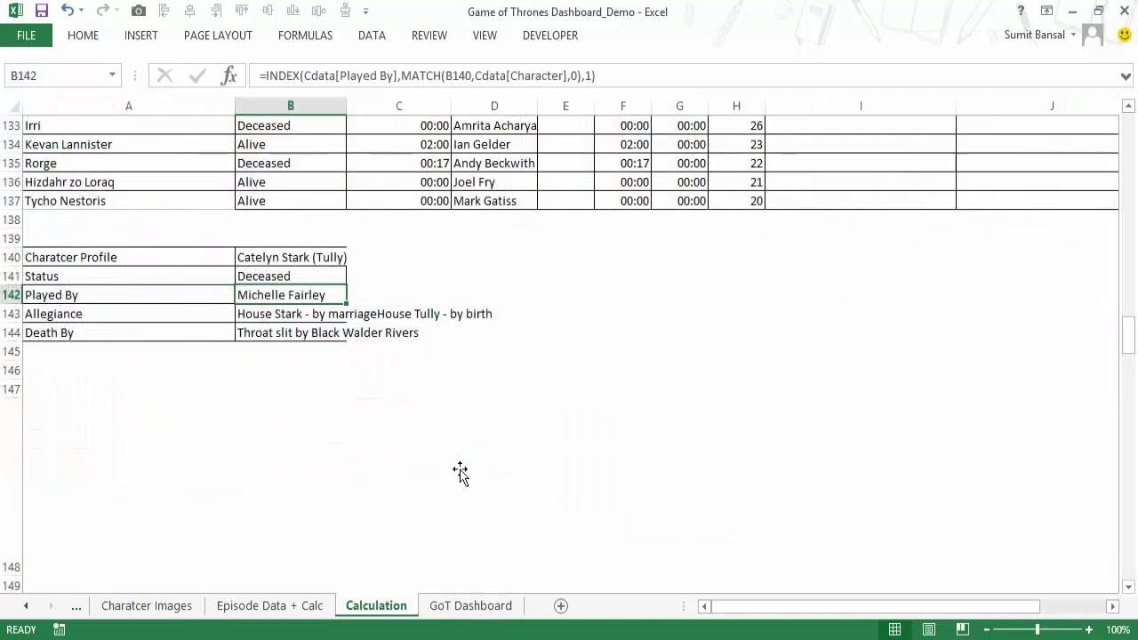
click(632, 407)
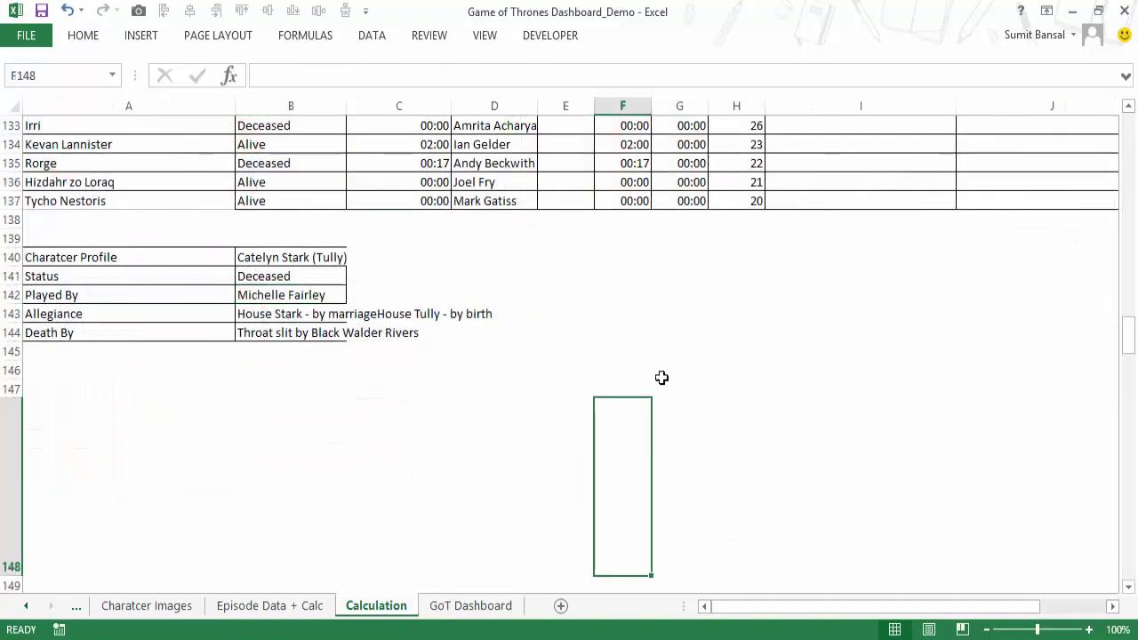
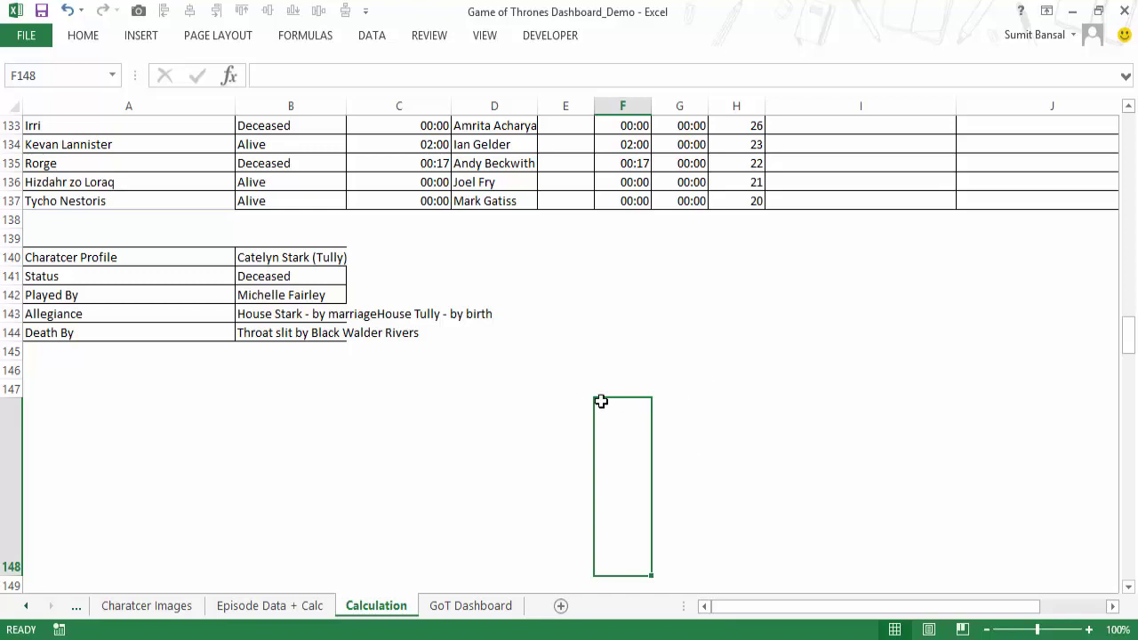
Draw a Horizontal Scroll shape below the character profile table.
click(263, 336)
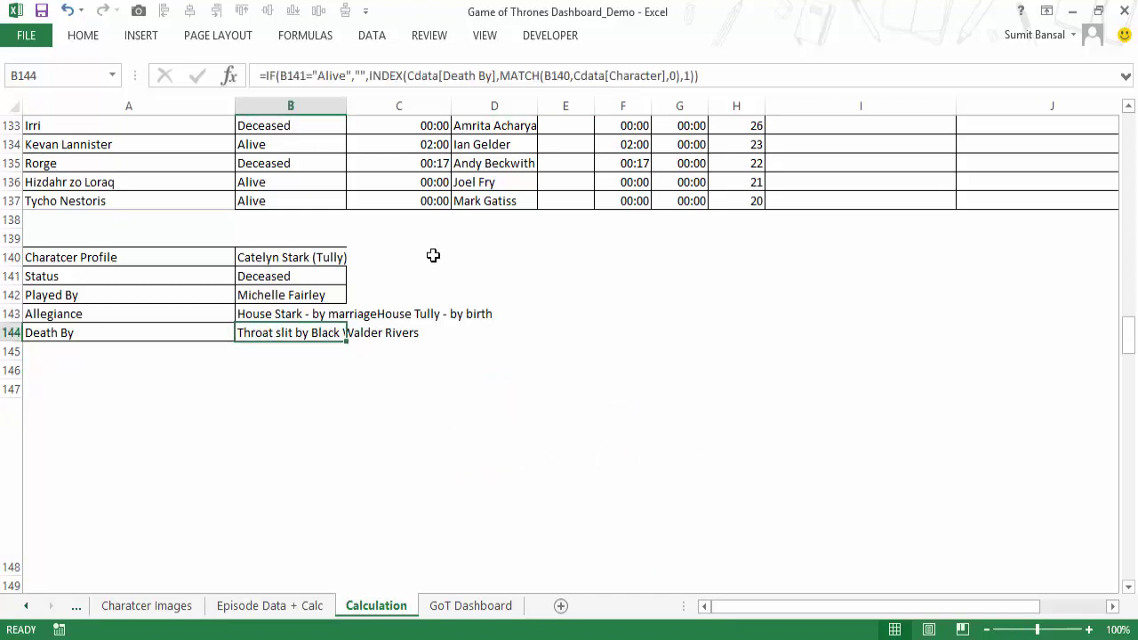
click(138, 37)
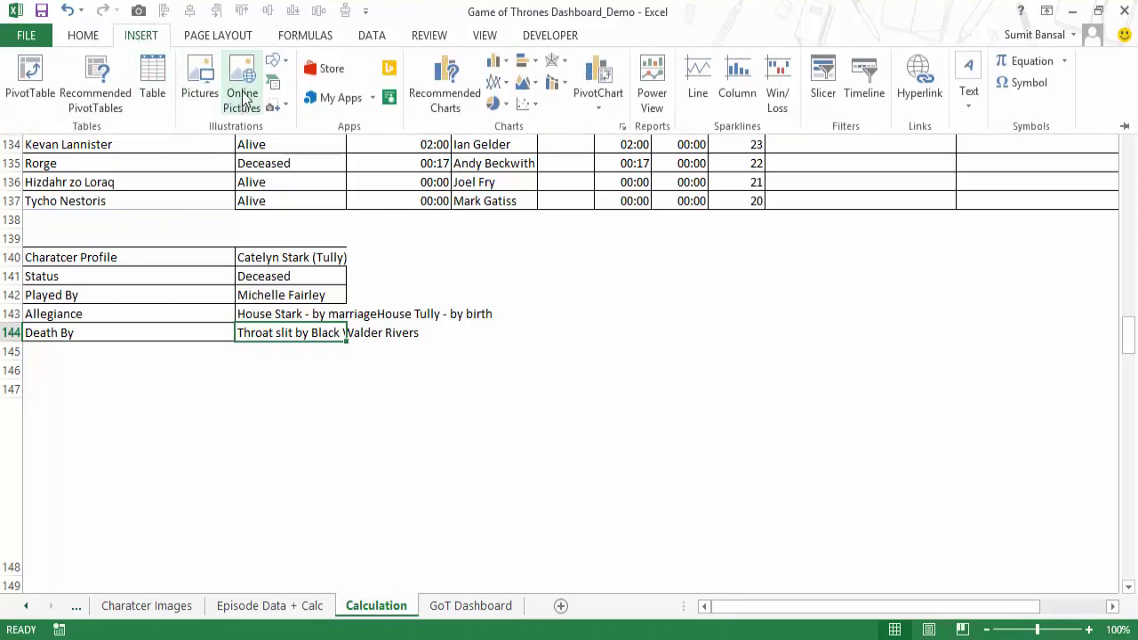
click(281, 66)
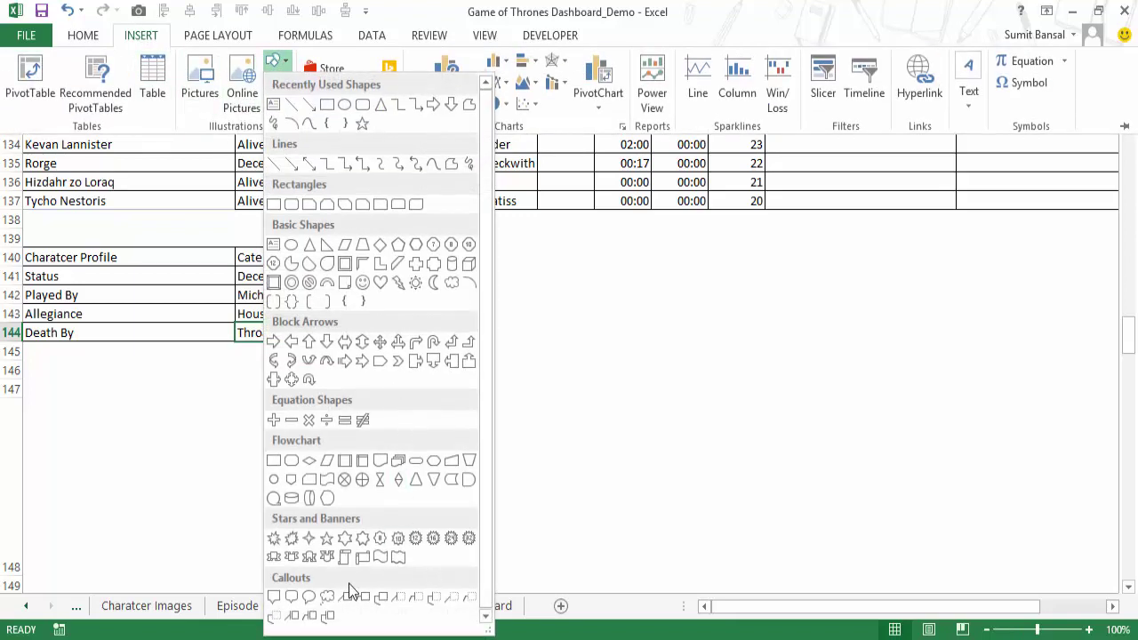
click(363, 556)
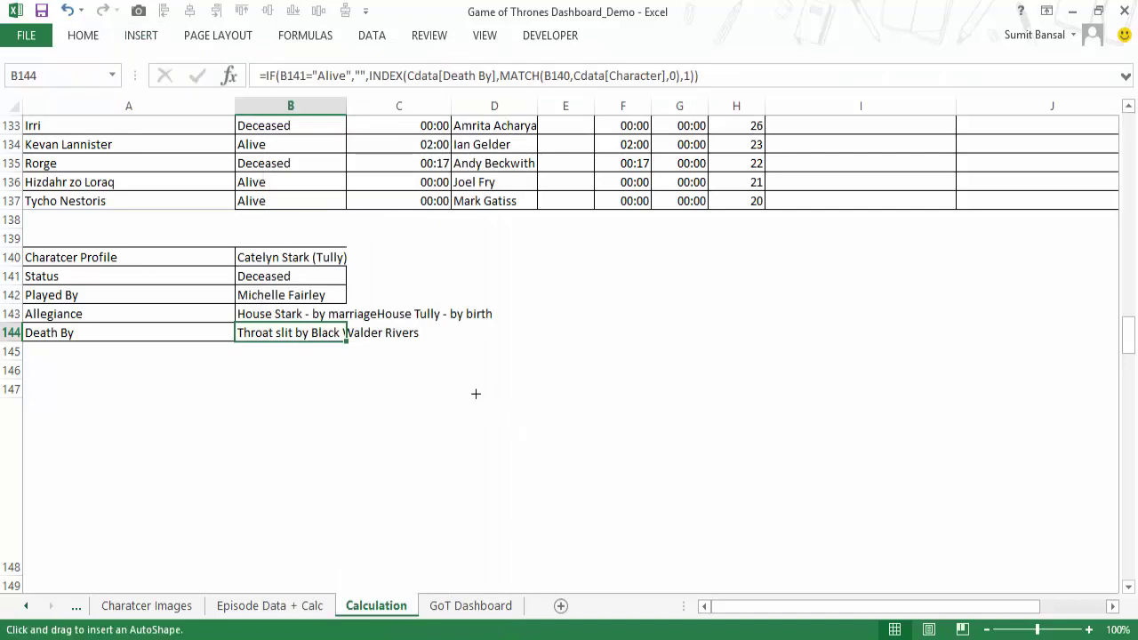
mouse_move(475, 394)
mouse_down()
mouse_move(673, 492)
mouse_move(673, 541)
mouse_move(658, 539)
mouse_up()
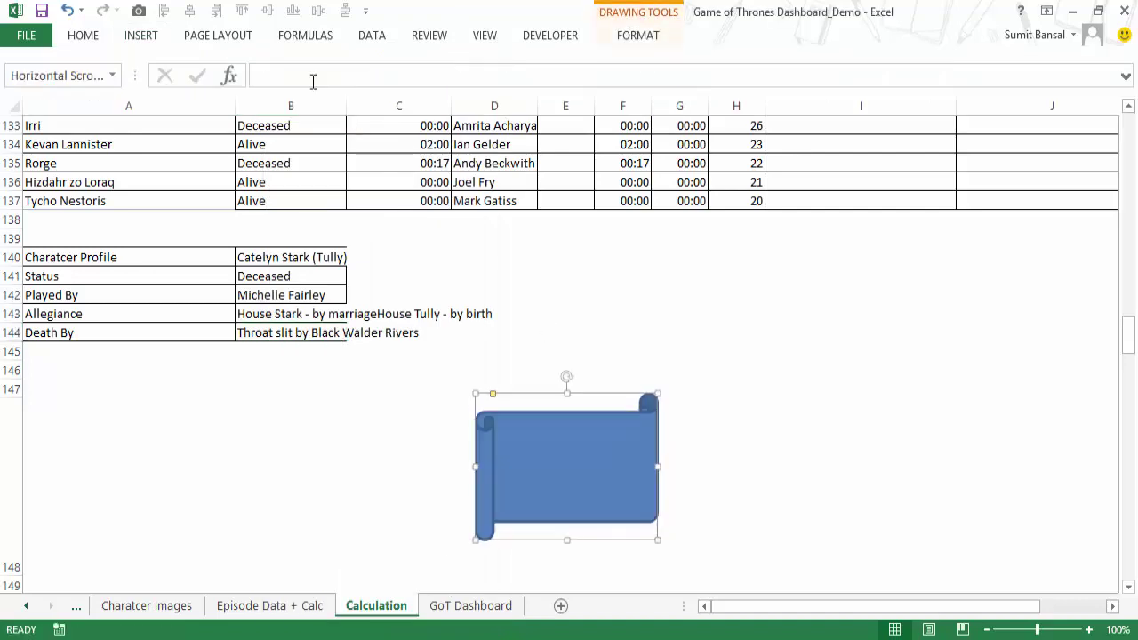
Link the scroll's text to cell B144 with the formula =$B$144.
click(313, 78)
text(=)
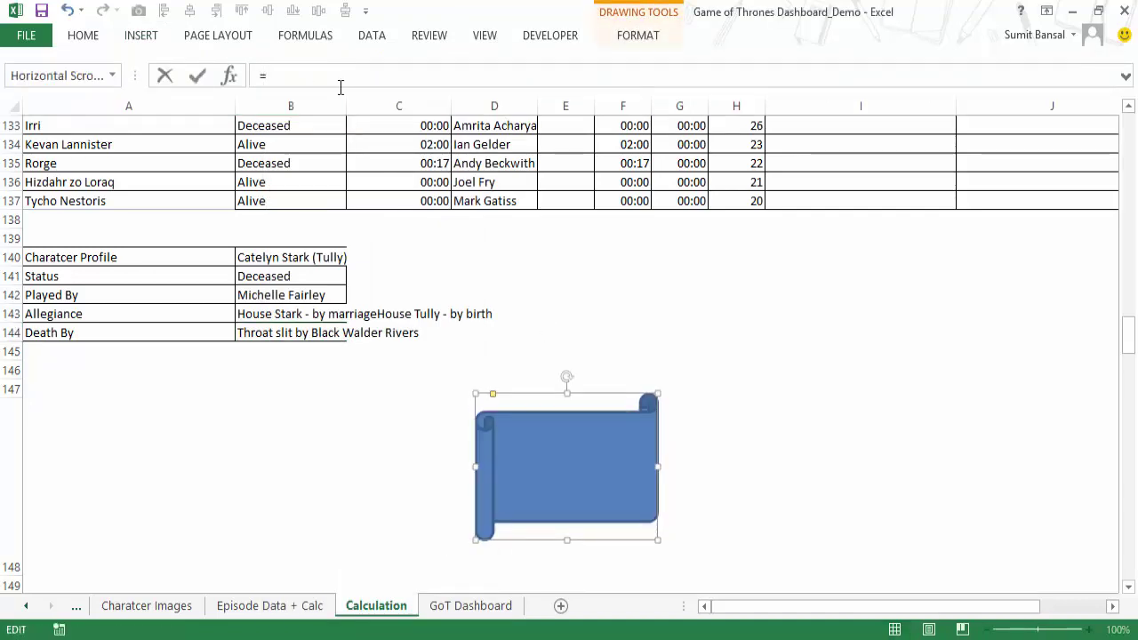
click(310, 333)
key(Return)
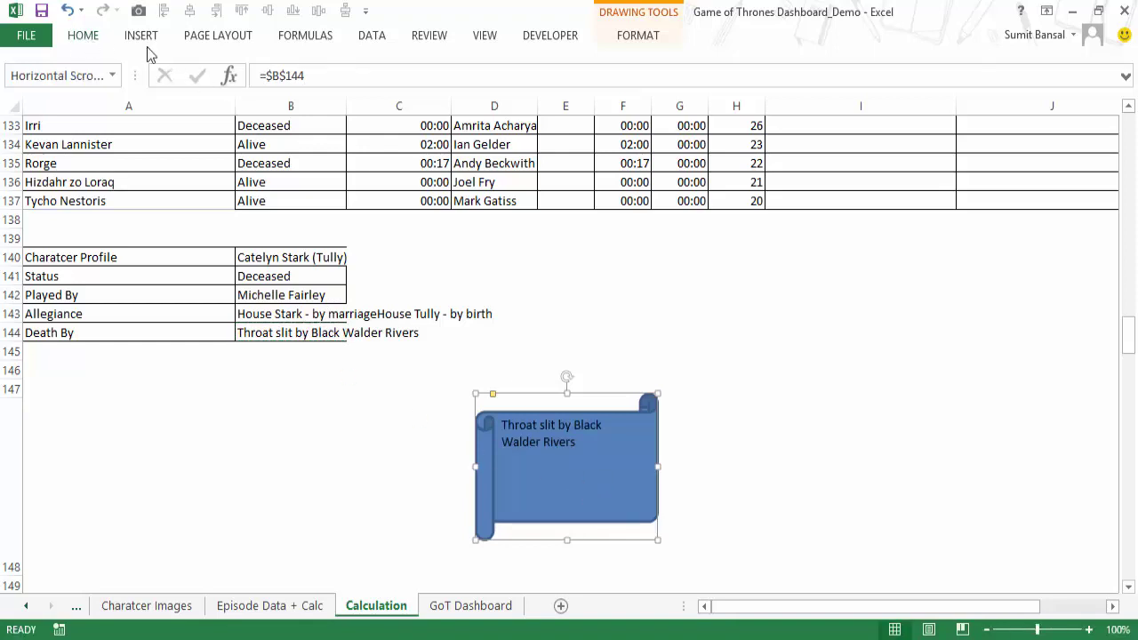
click(83, 35)
Centre the scroll's text both vertically and horizontally.
click(293, 68)
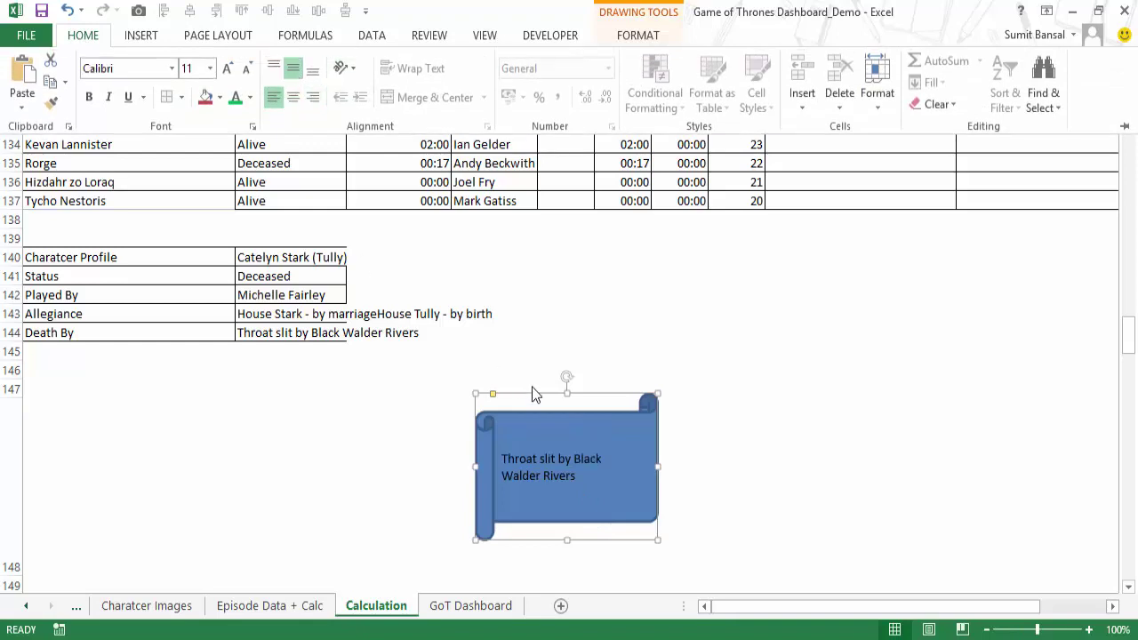
click(294, 96)
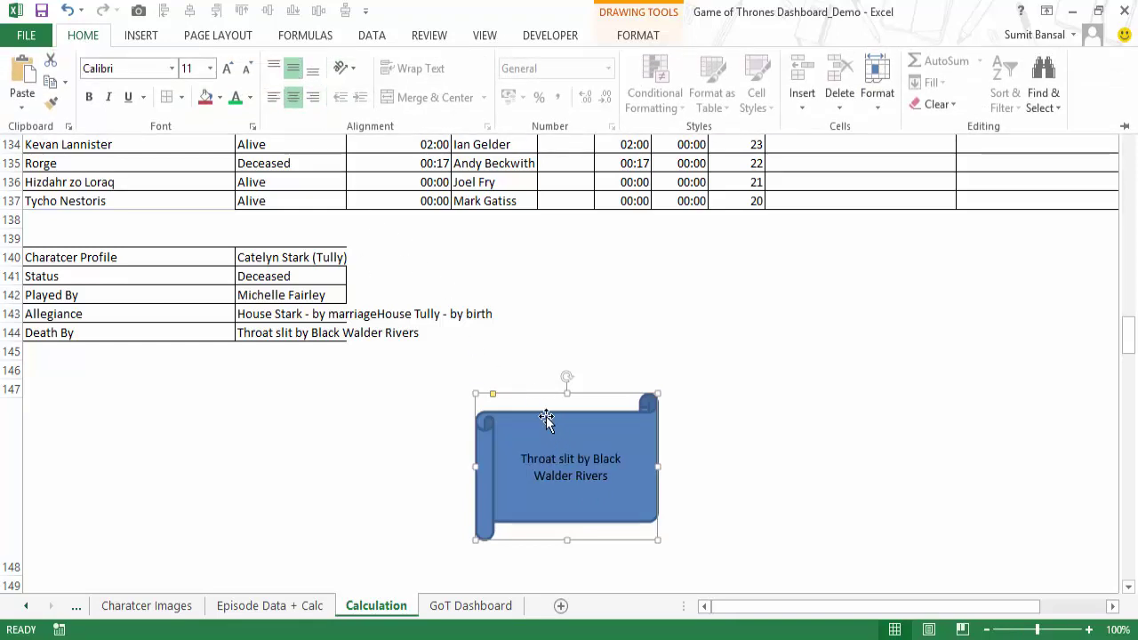
click(545, 415)
Give the scroll no fill, shift it slightly left, and go to GoT Dashboard.
key(ctrl+1)
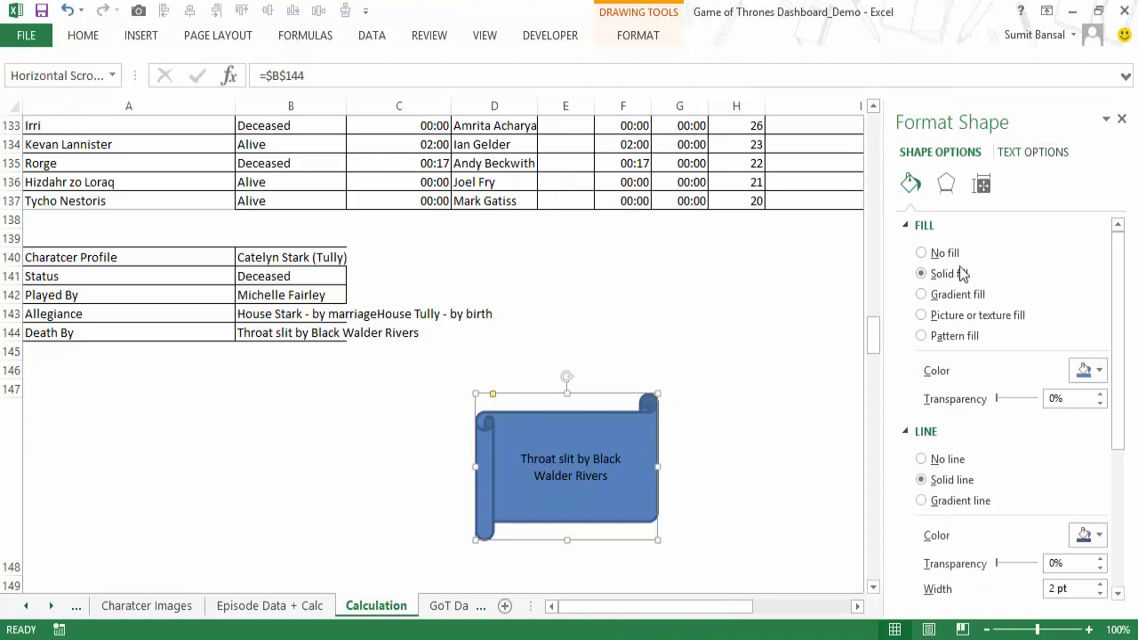
click(934, 257)
click(836, 351)
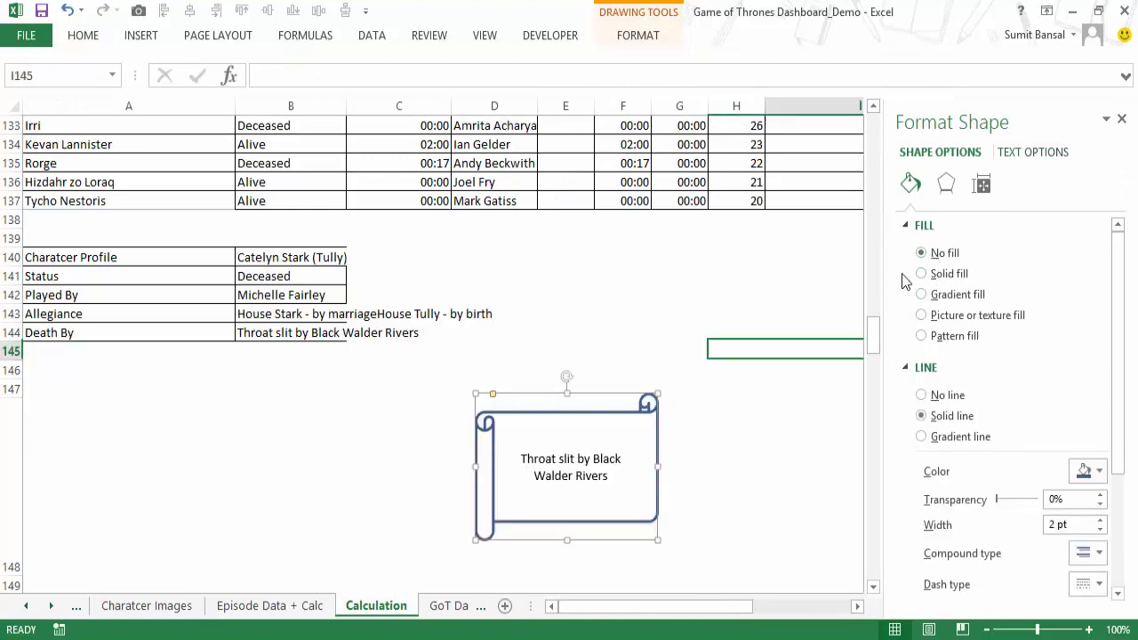
click(1122, 119)
click(718, 489)
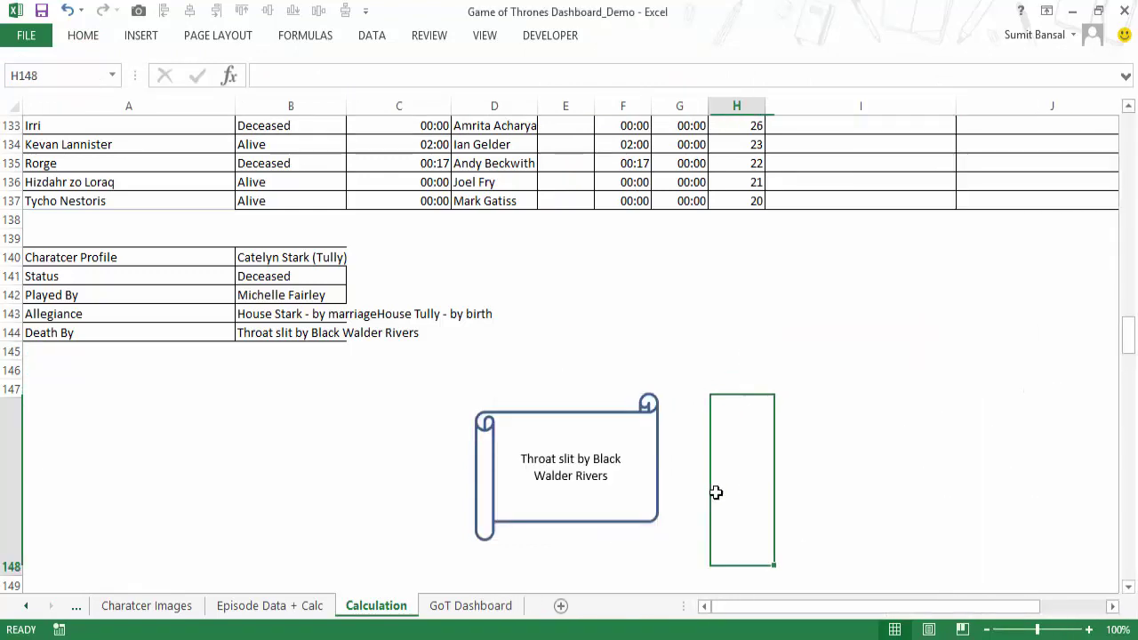
drag(565, 415, 464, 424)
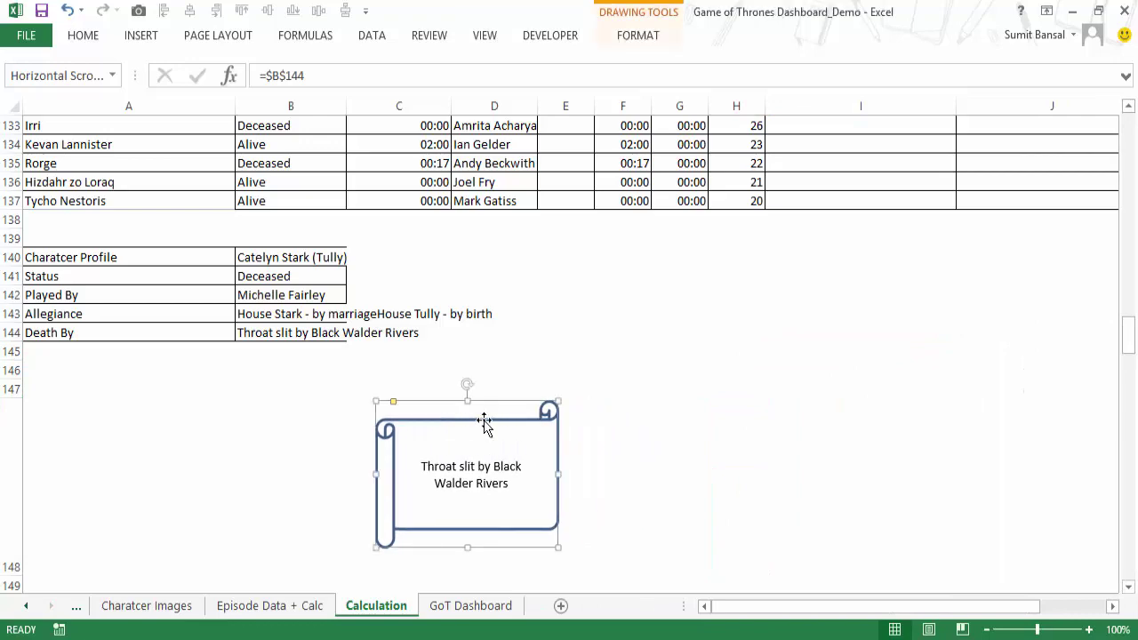
click(470, 606)
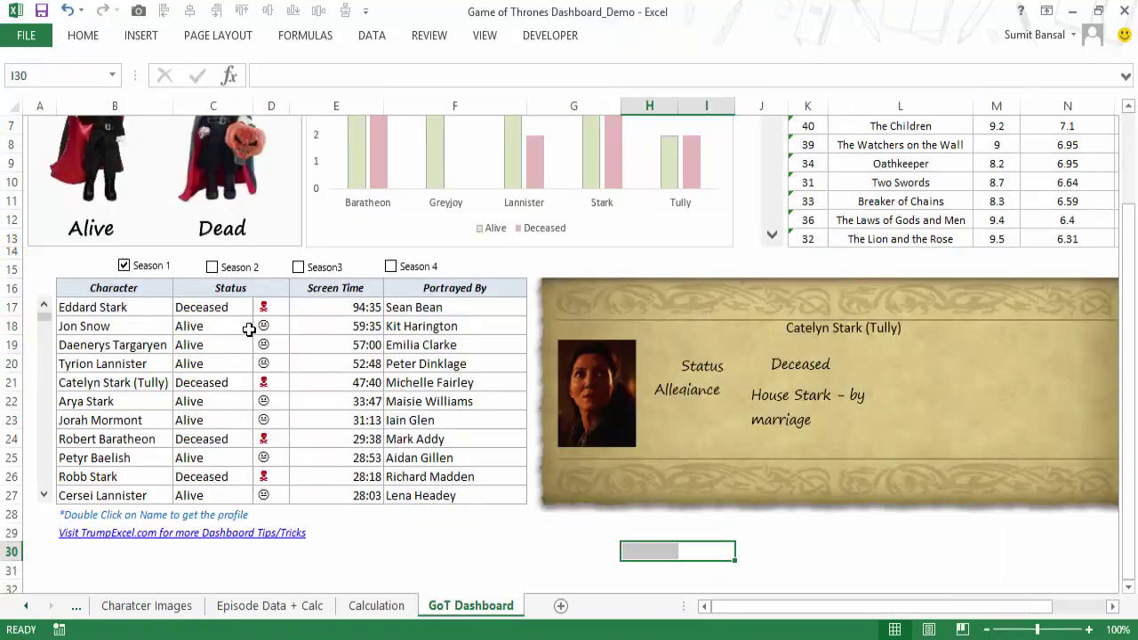
Profile Eddard Stark and confirm the Calculation scroll shows his Death By text from B144.
double_click(128, 309)
click(391, 607)
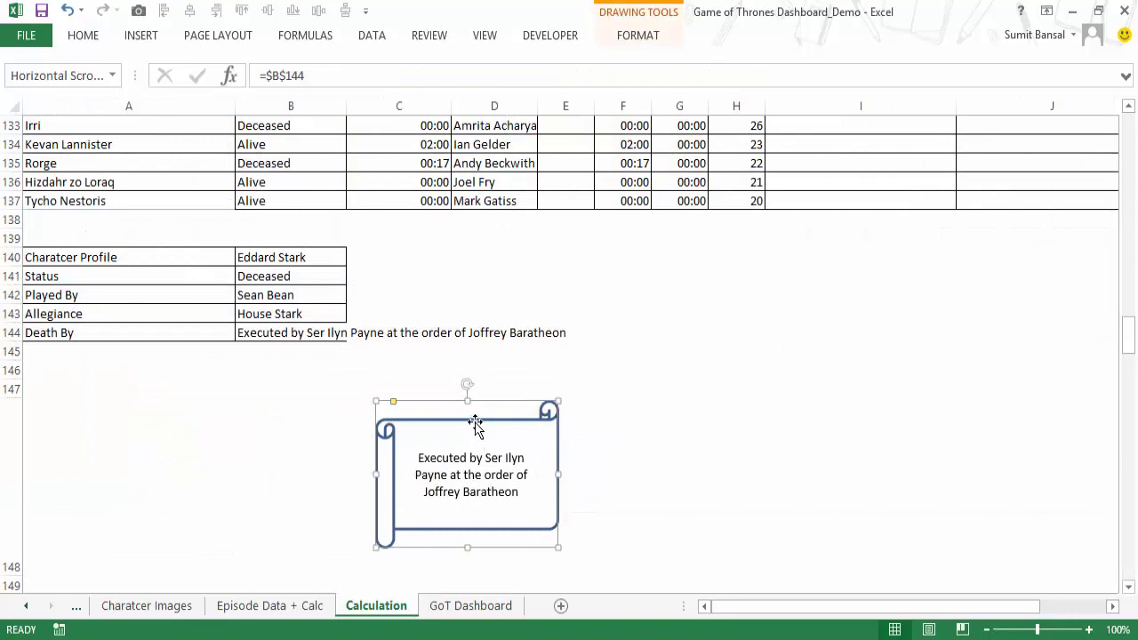
click(303, 332)
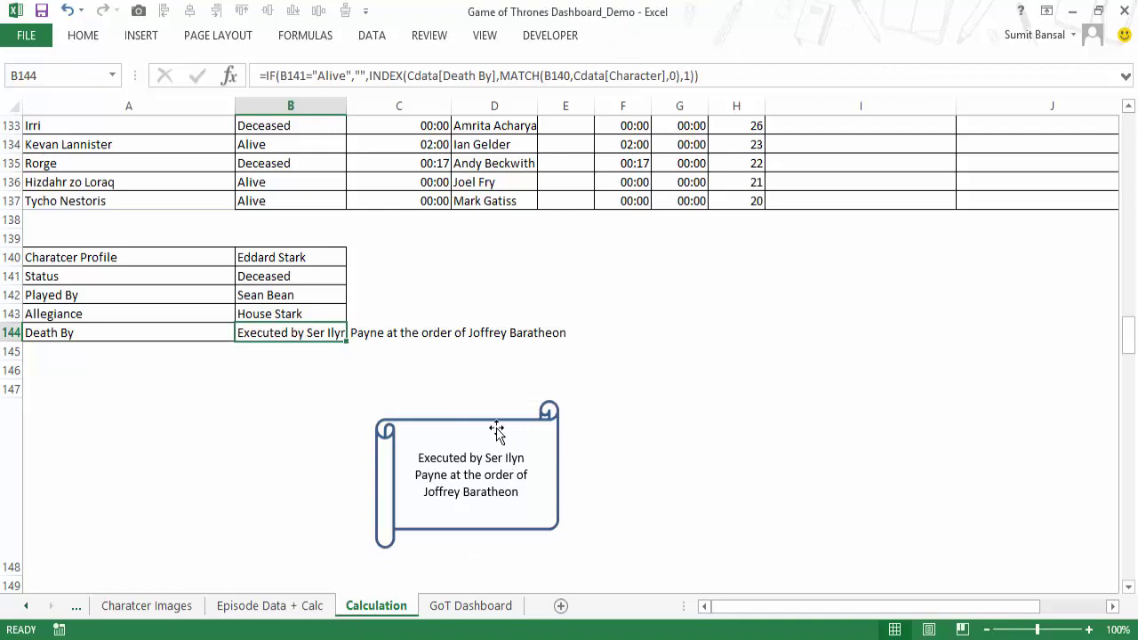
click(474, 605)
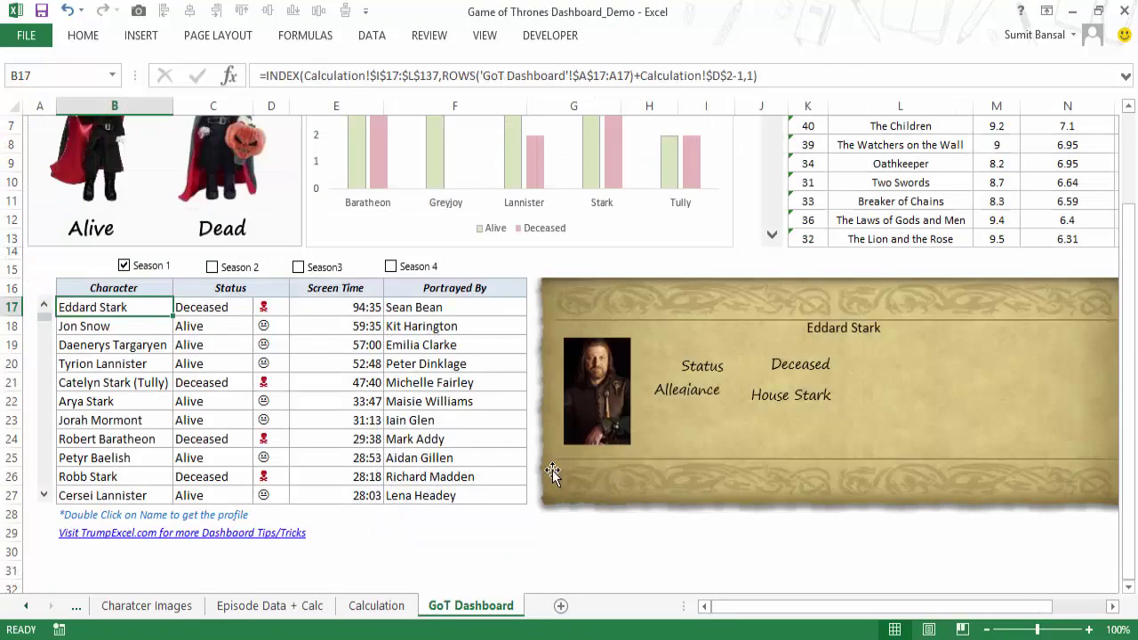
click(377, 607)
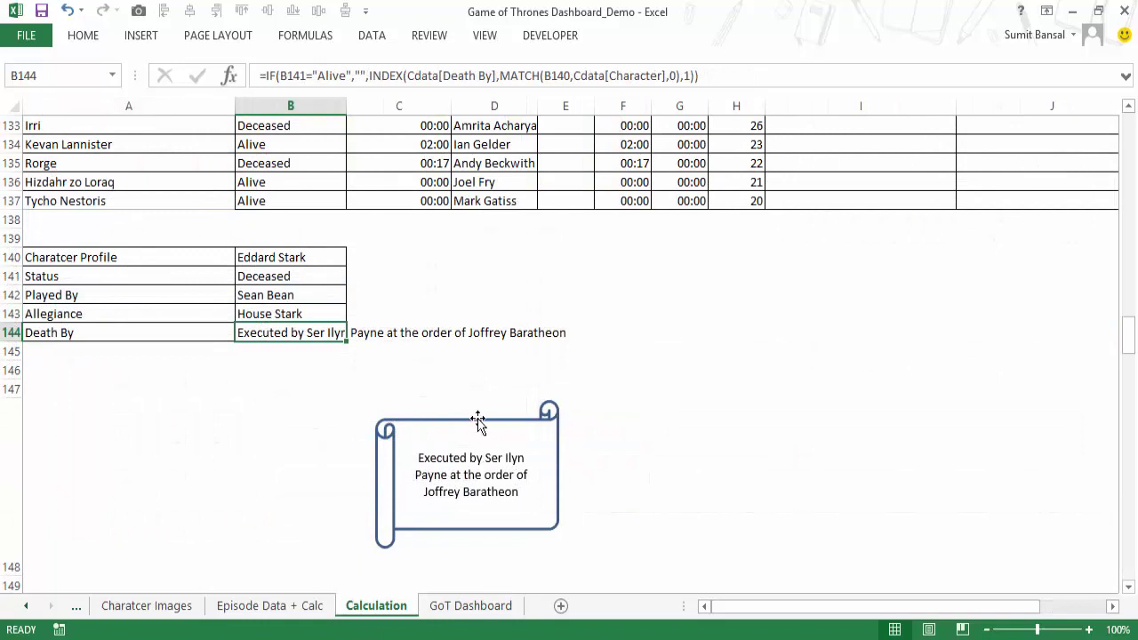
Move the scroll toward column O, widen column O and hide column N.
drag(718, 607, 784, 608)
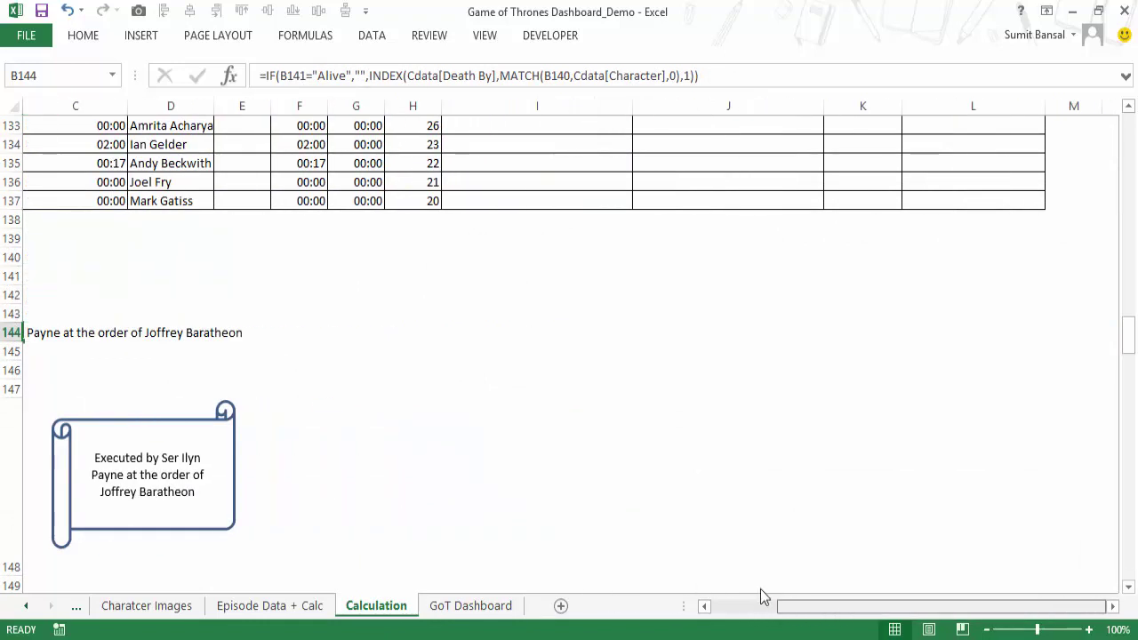
drag(241, 449, 1111, 462)
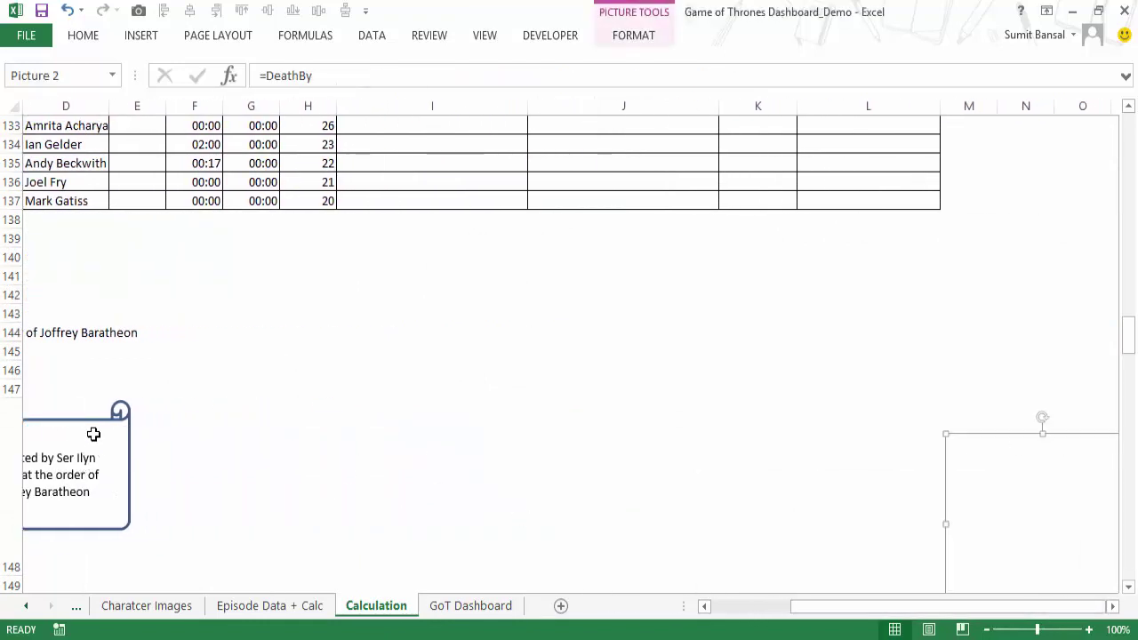
drag(93, 425, 931, 377)
click(898, 107)
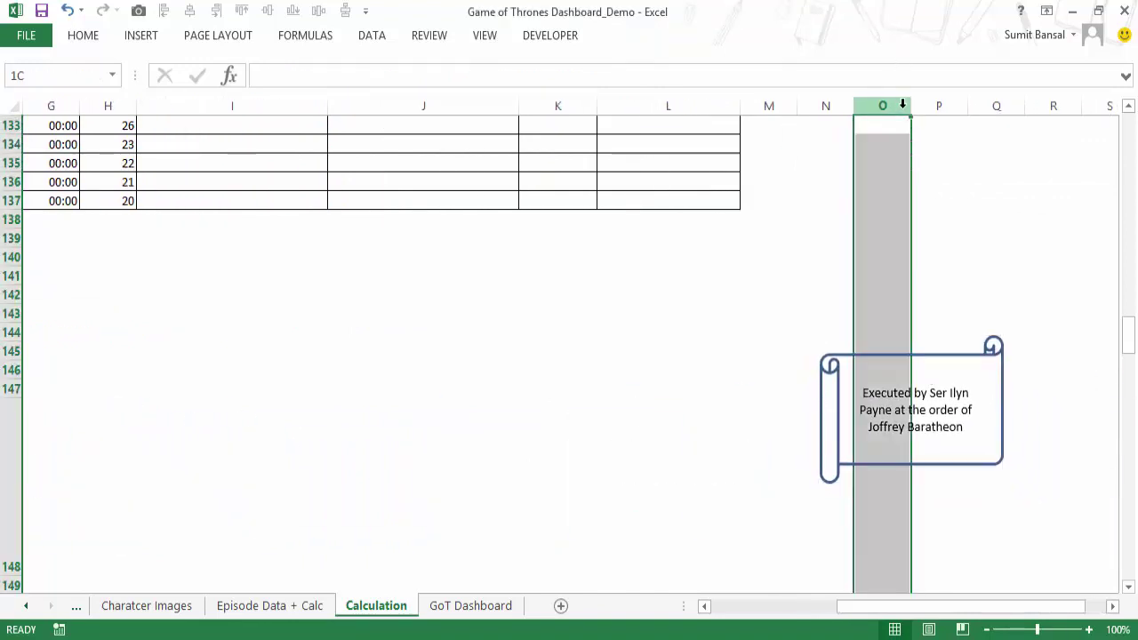
drag(910, 106, 1012, 107)
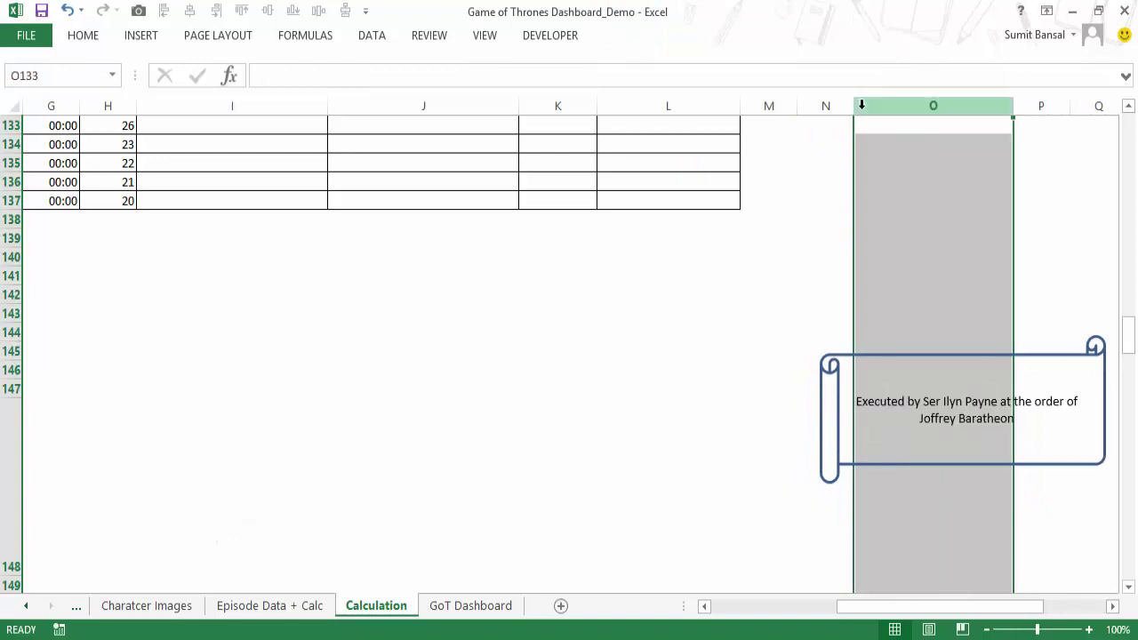
drag(855, 107, 800, 108)
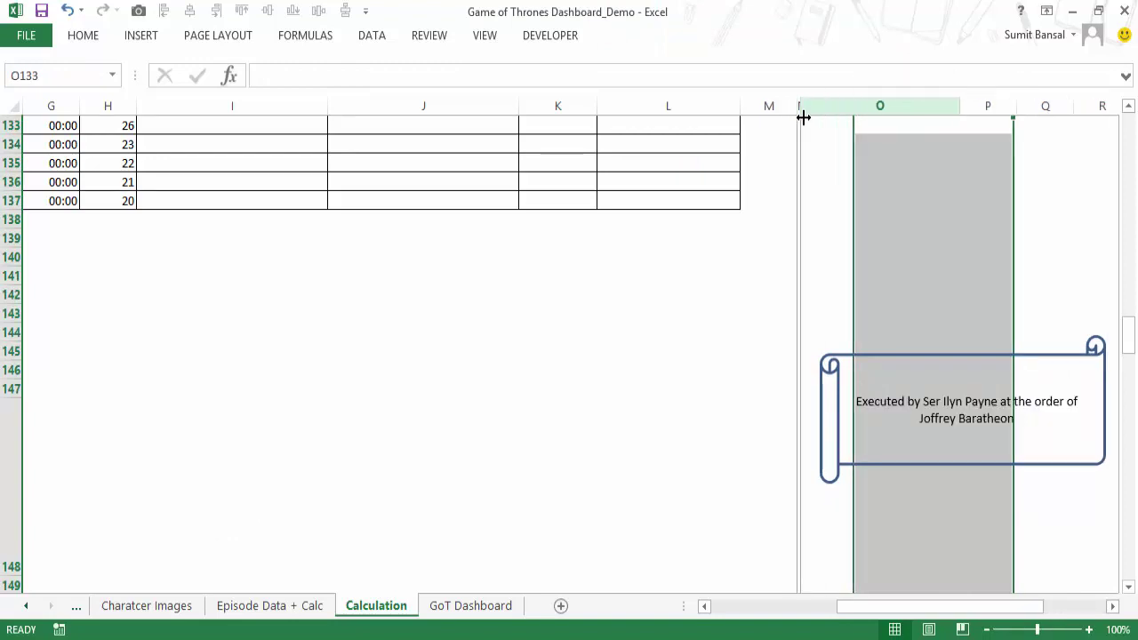
Set the scroll shape's properties so it doesn't move or size with cells.
click(864, 351)
right_click(865, 351)
click(925, 339)
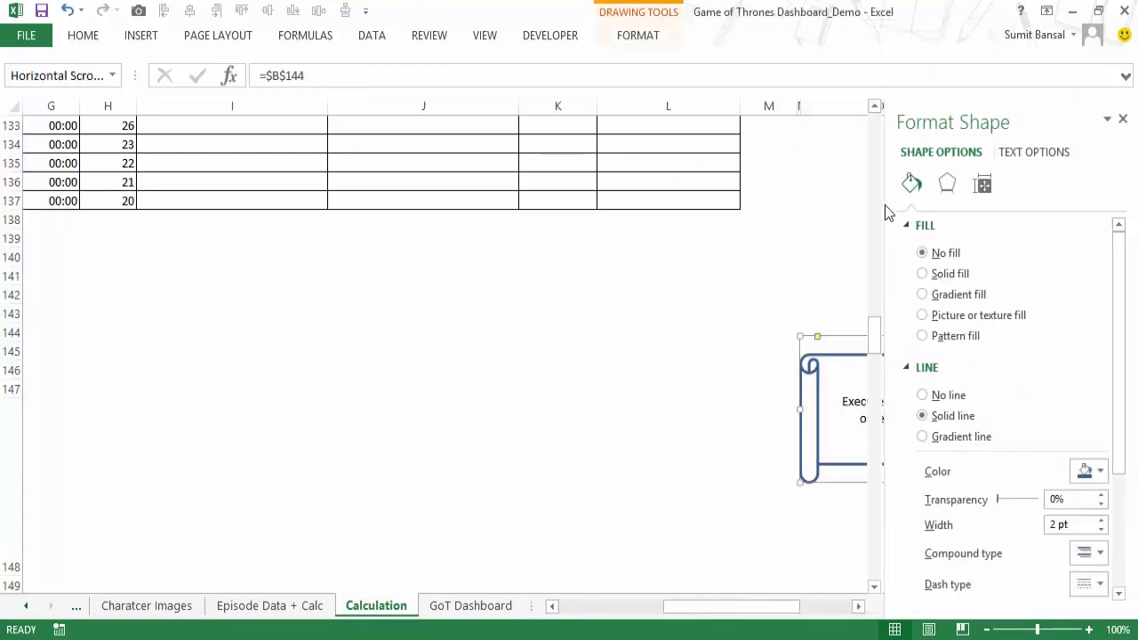
click(981, 187)
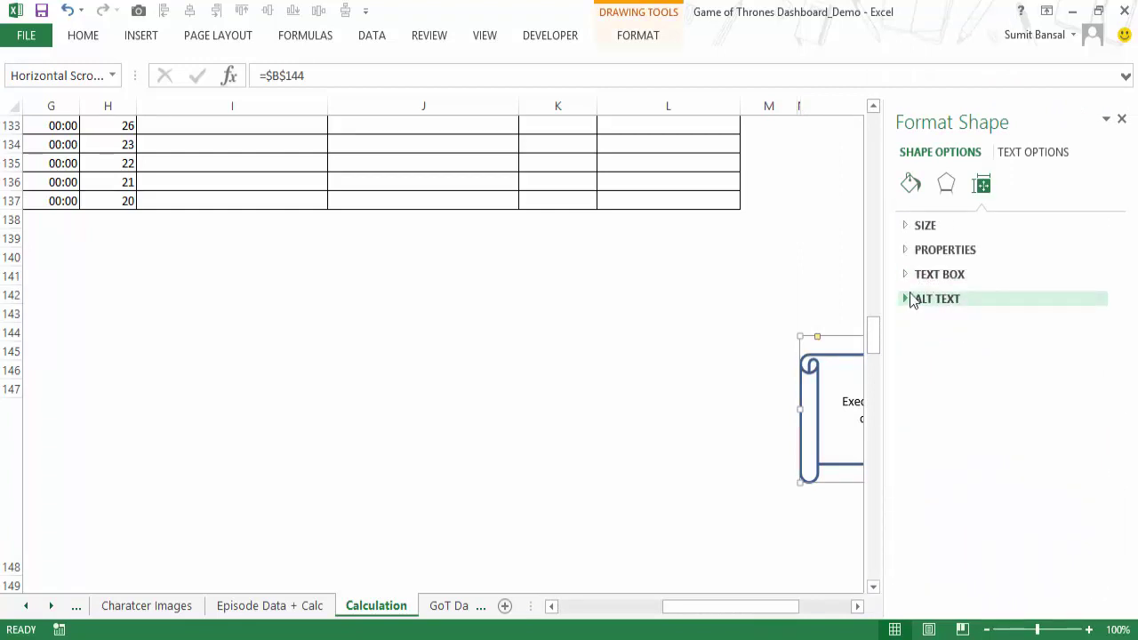
click(925, 249)
click(940, 320)
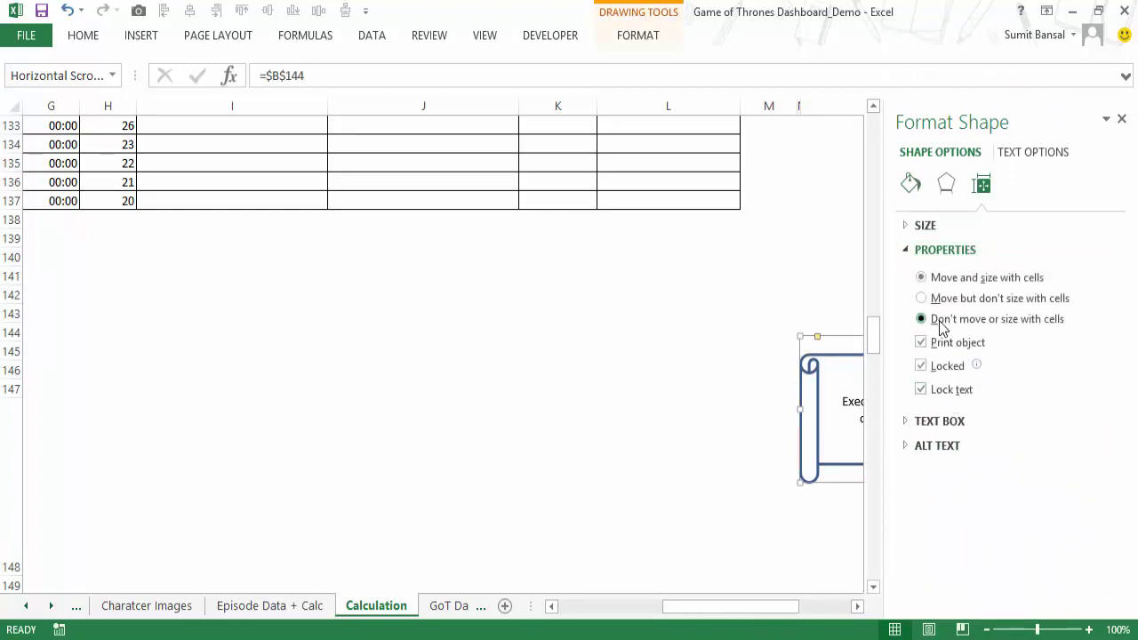
click(1122, 120)
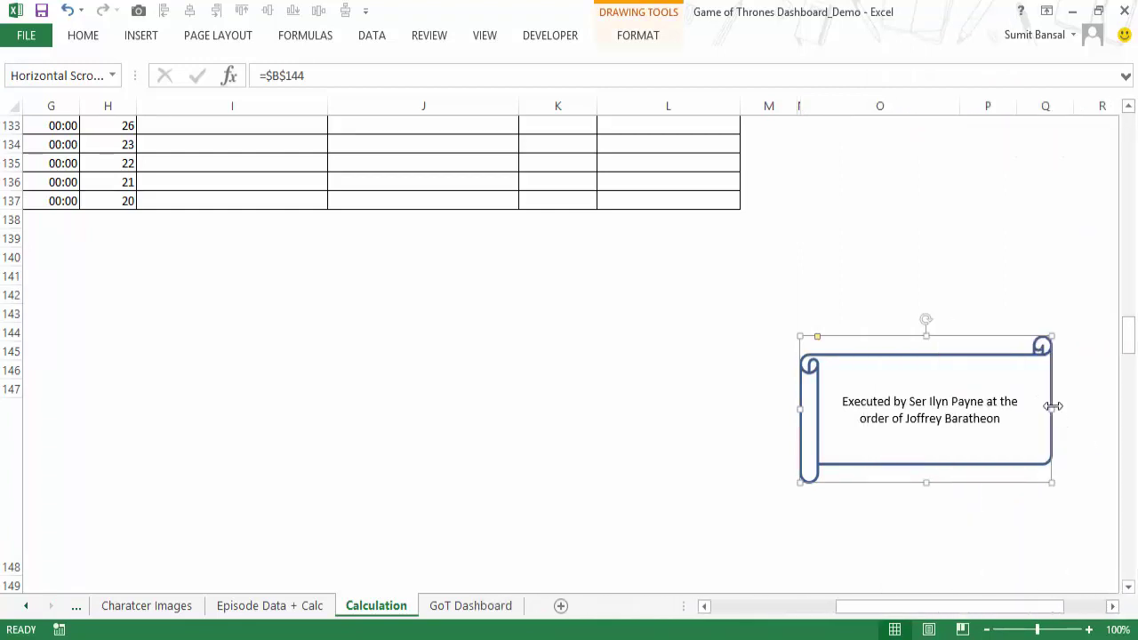
Widen column O to 217 pixels and shrink column N to zero.
click(932, 107)
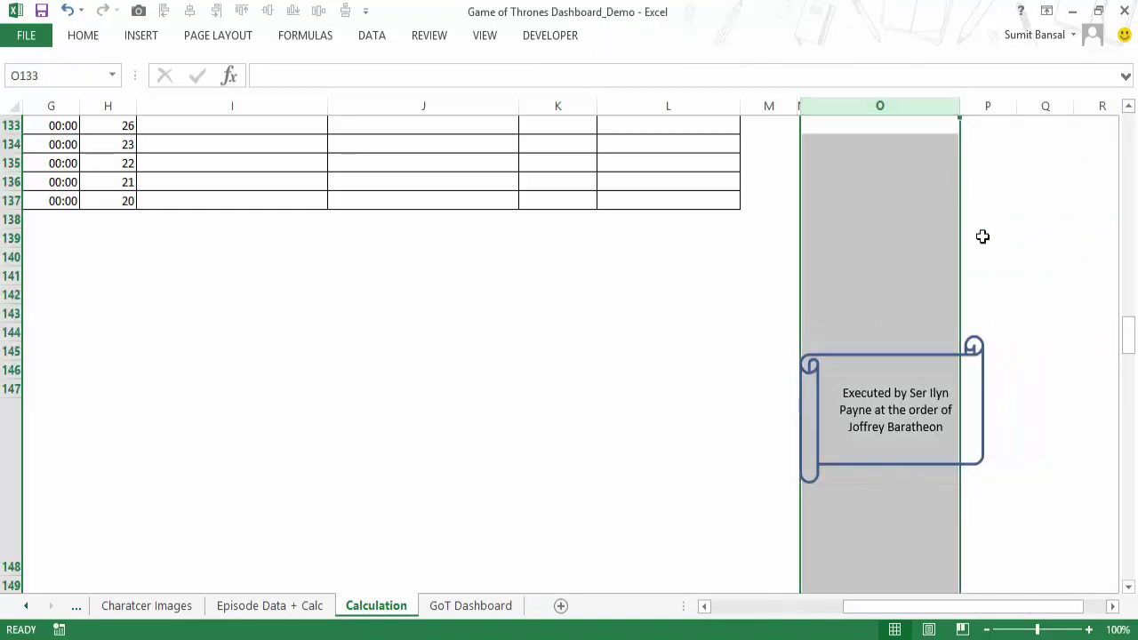
click(982, 405)
click(906, 108)
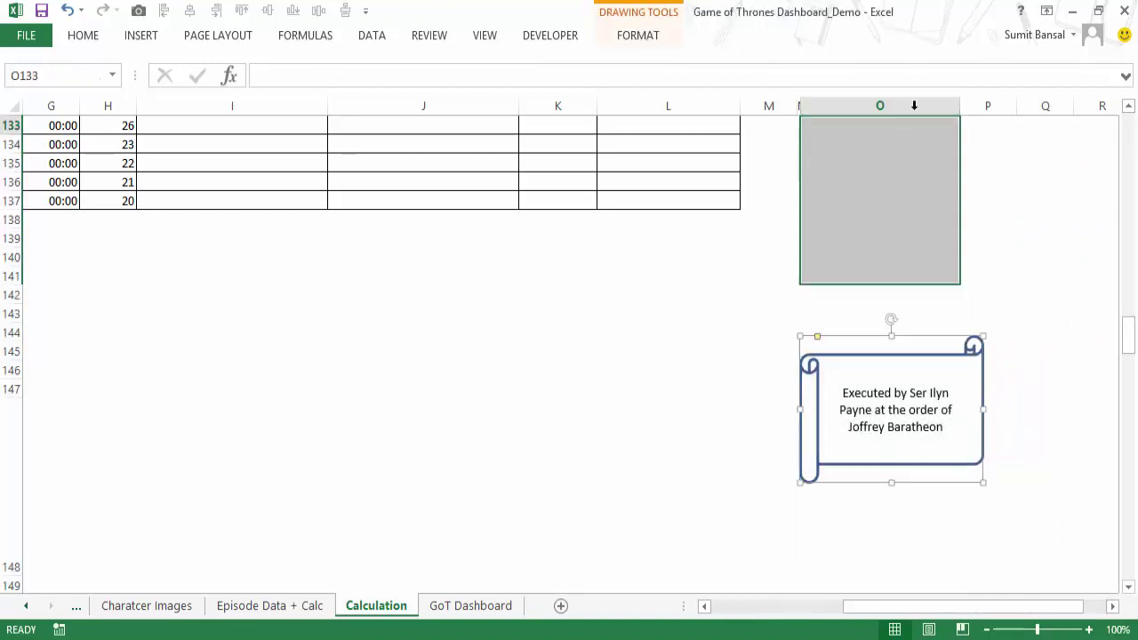
drag(960, 106, 990, 110)
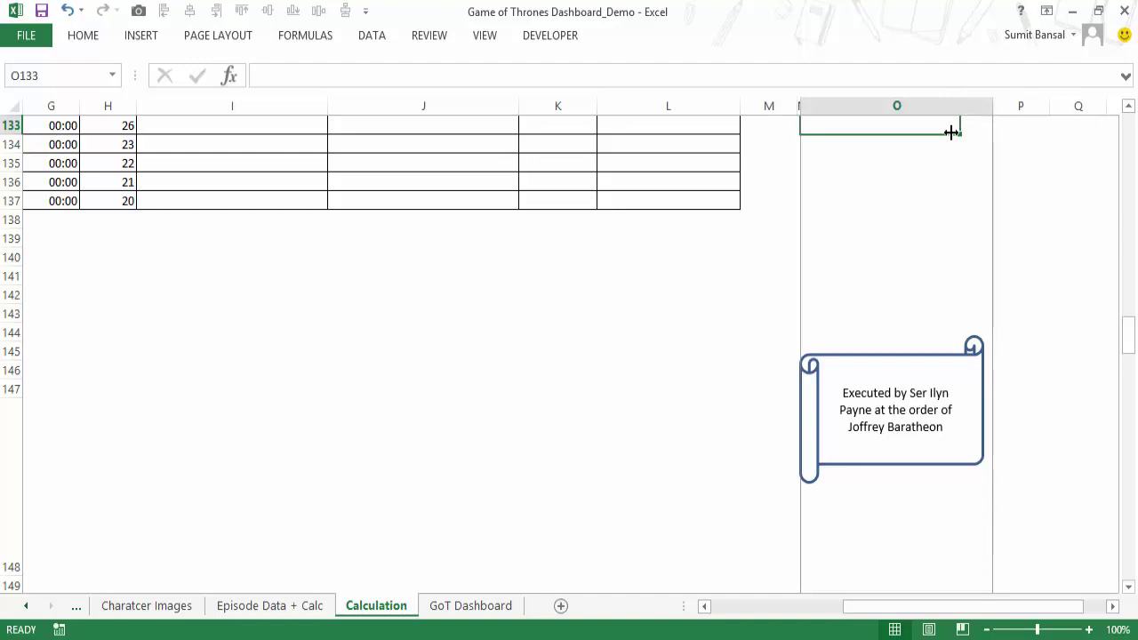
drag(801, 106, 795, 106)
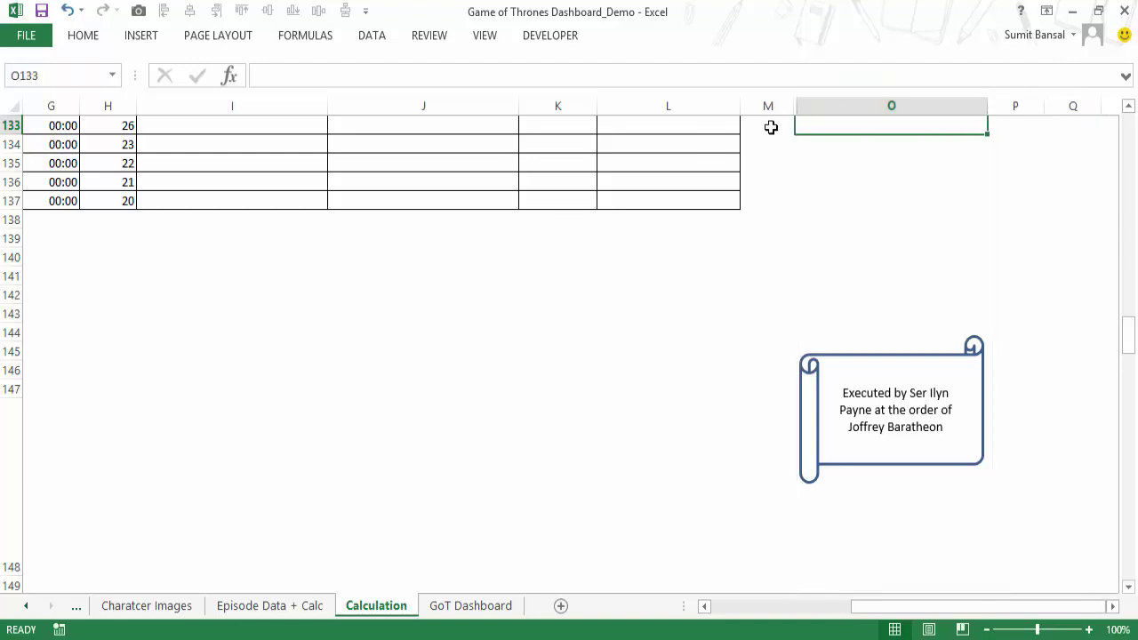
click(9, 427)
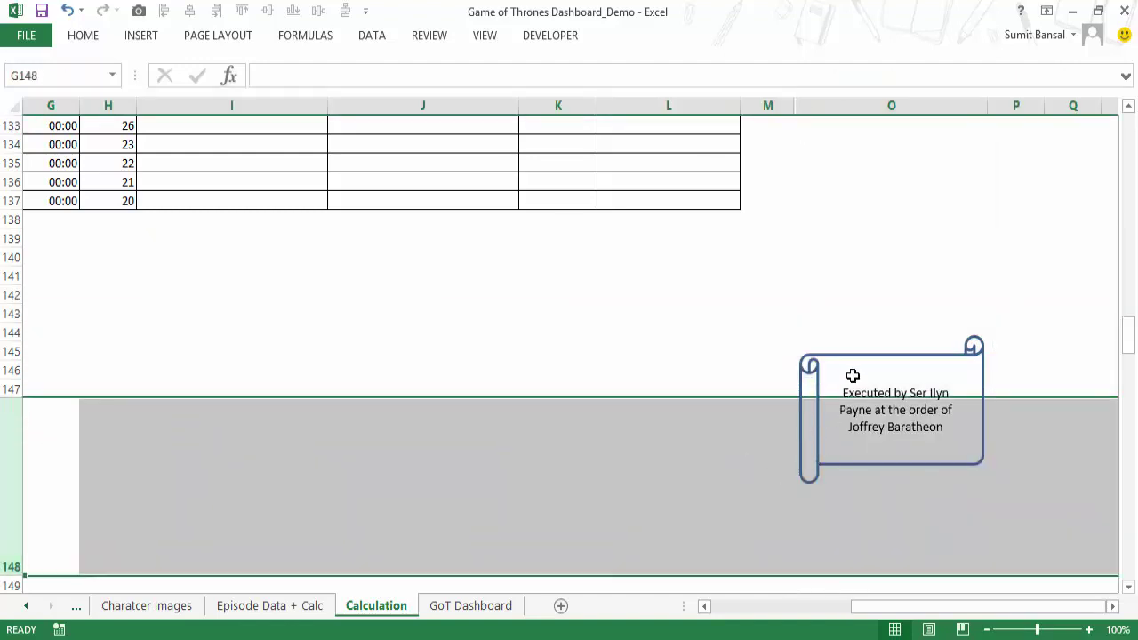
Move the scroll shape down so it sits inside cell O148.
drag(853, 384, 856, 442)
click(845, 363)
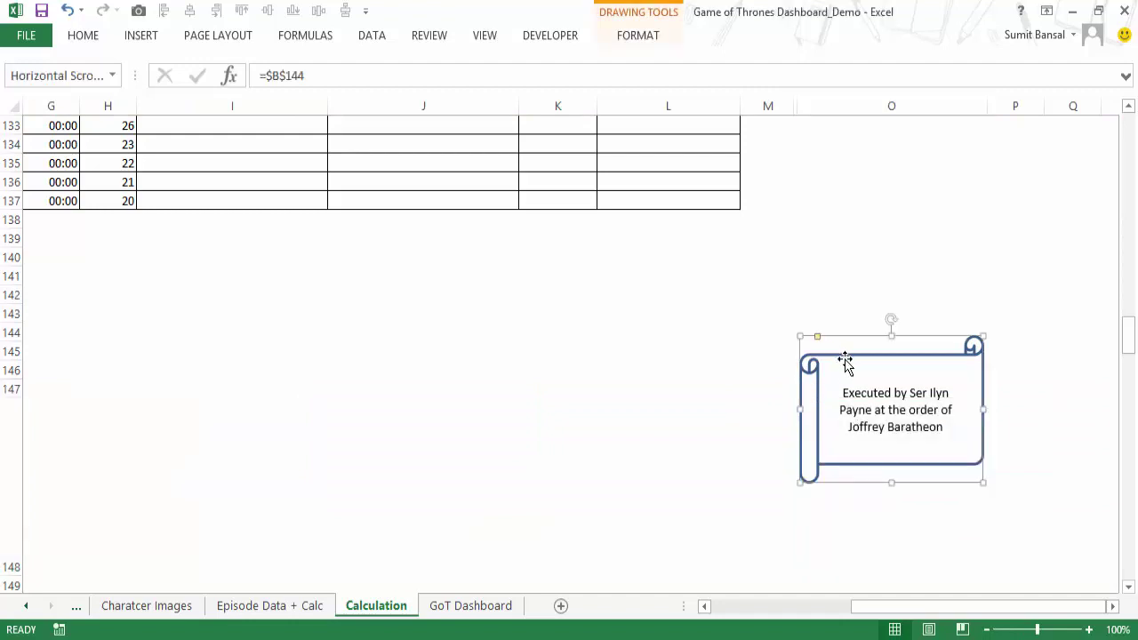
drag(845, 362, 853, 403)
click(10, 444)
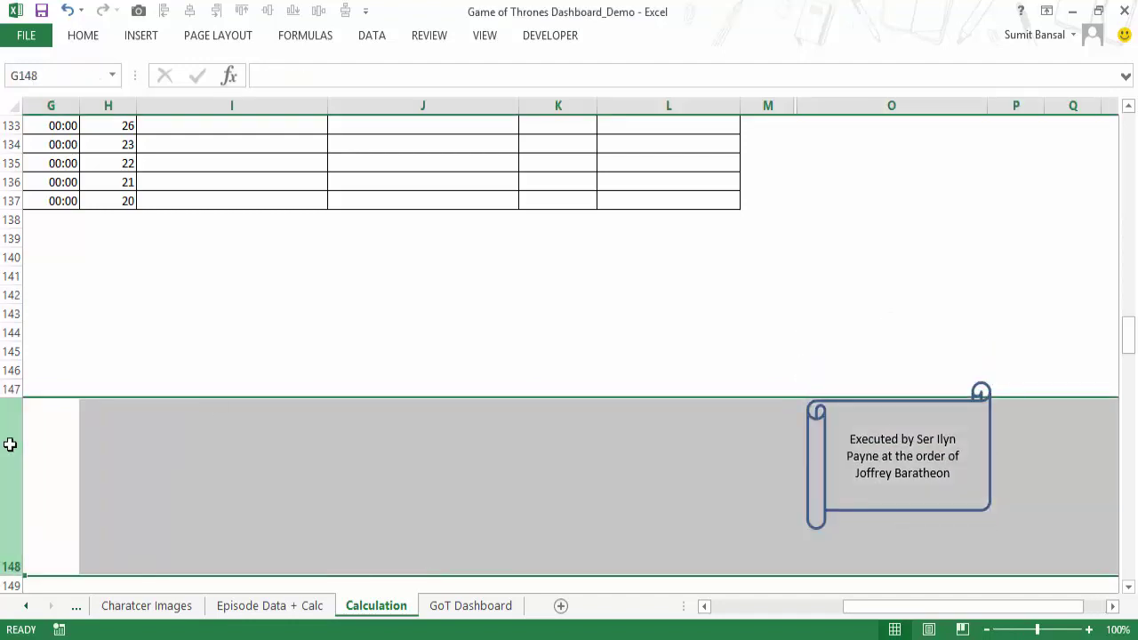
click(877, 111)
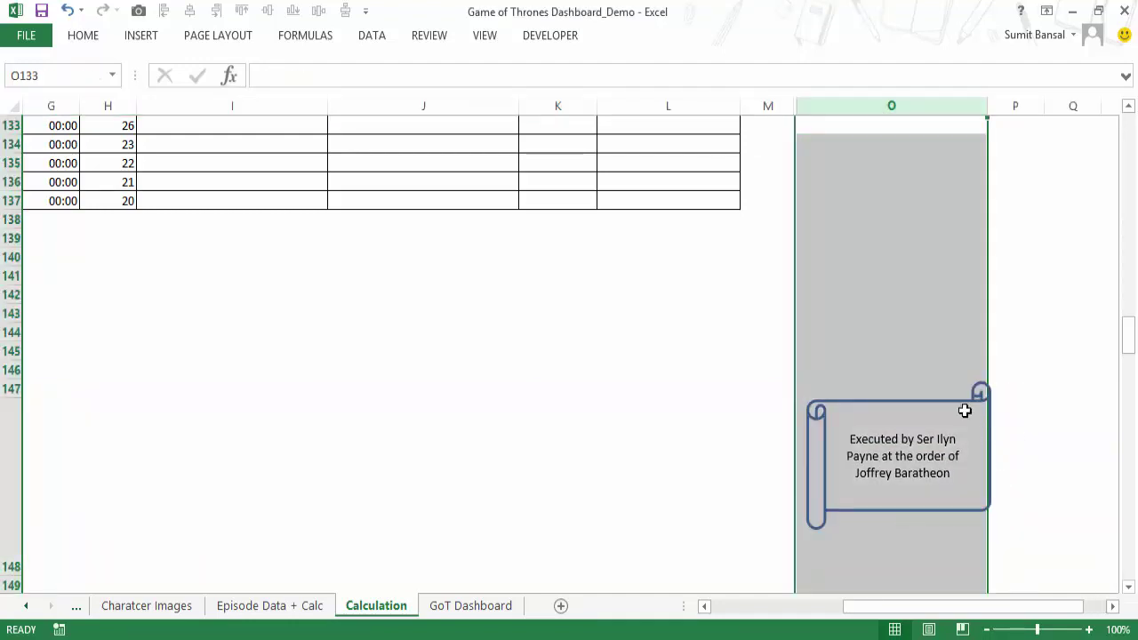
drag(964, 410, 957, 422)
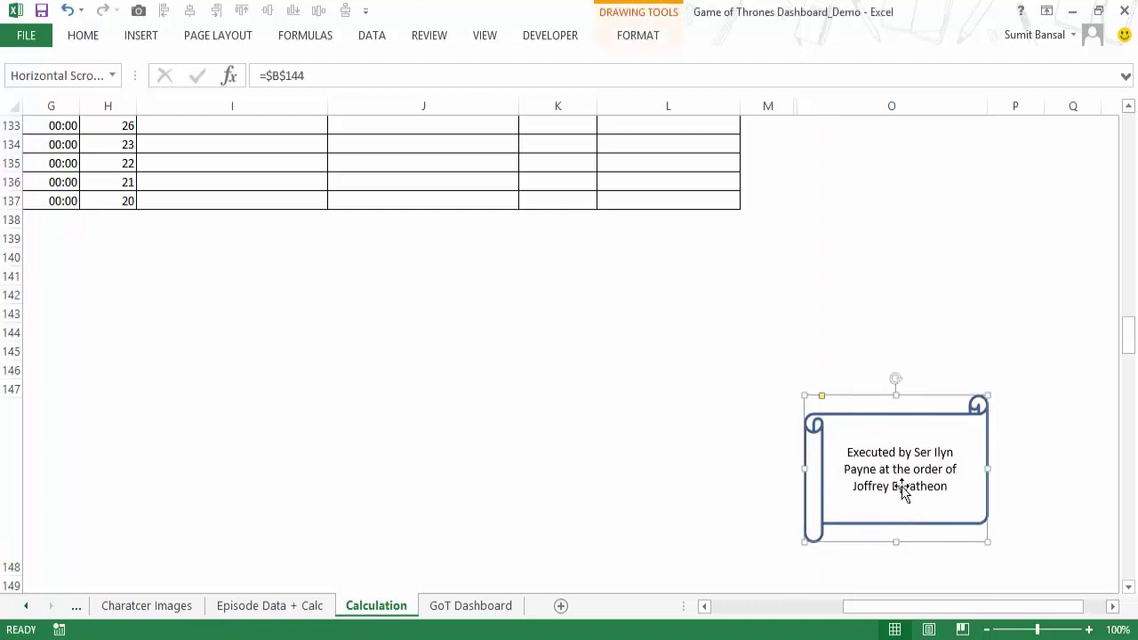
click(841, 388)
key(Down)
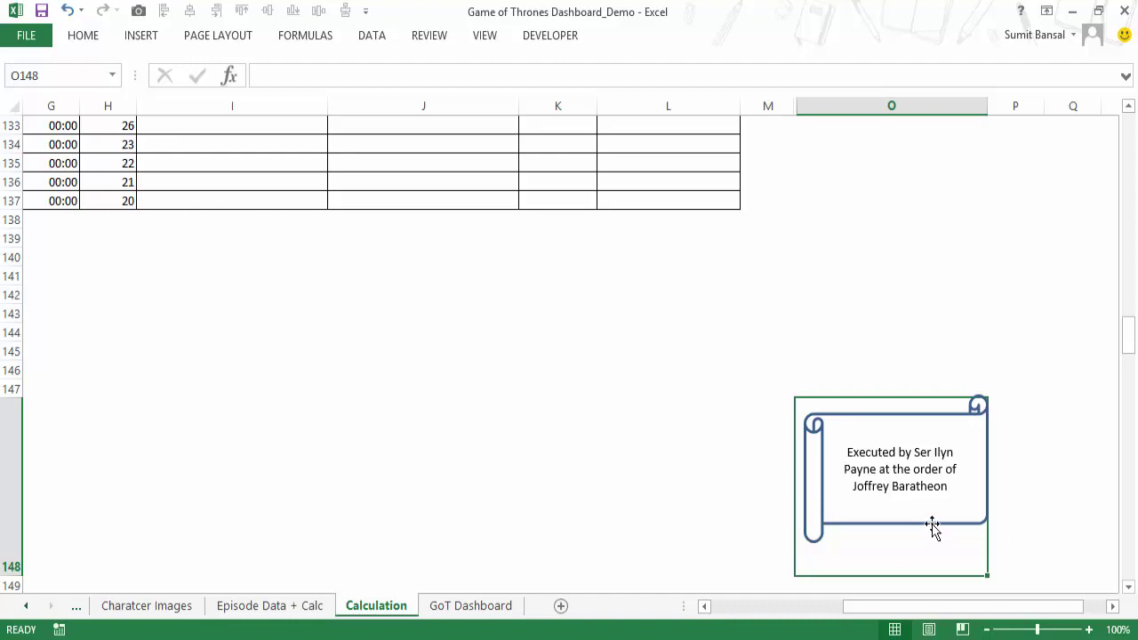
drag(933, 526, 927, 534)
Copy cell O148 containing the scroll.
click(862, 388)
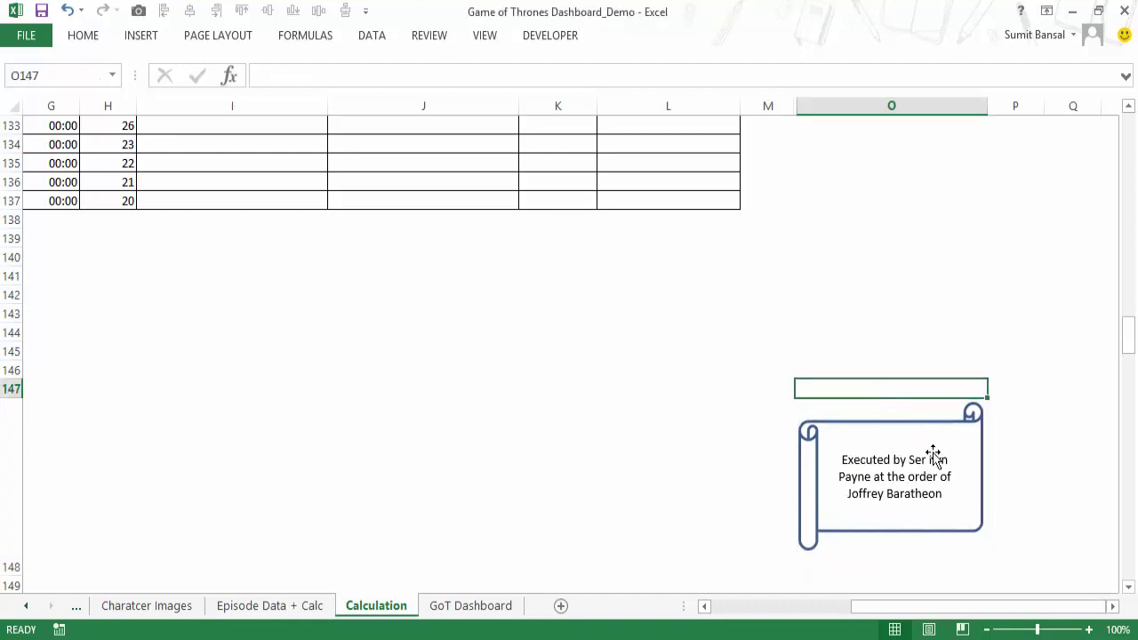
key(Down)
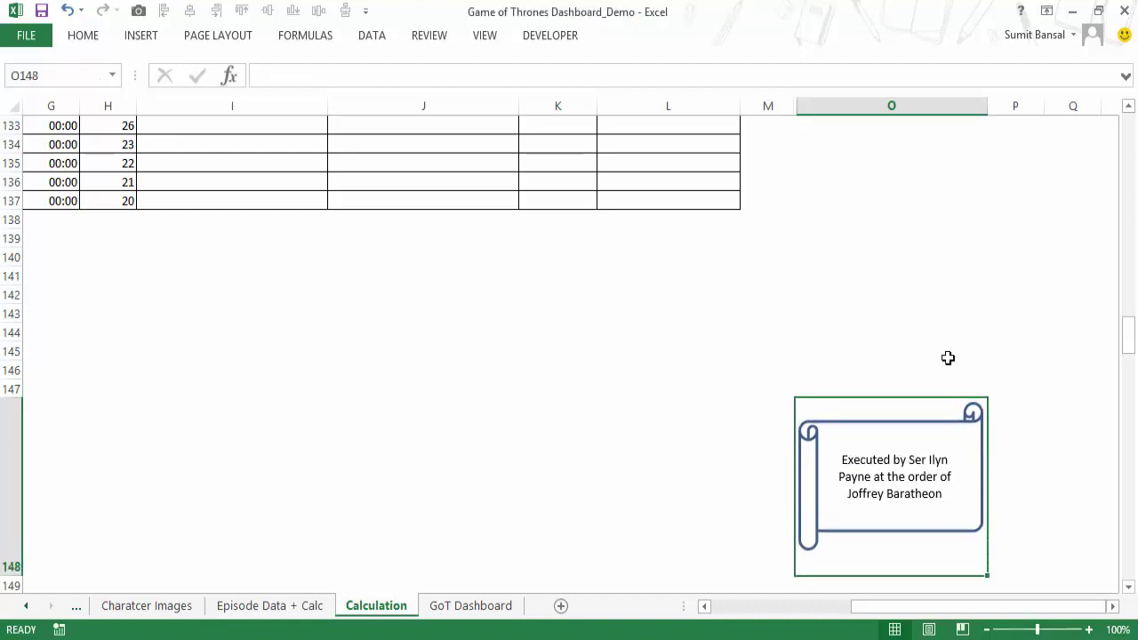
key(ctrl+c)
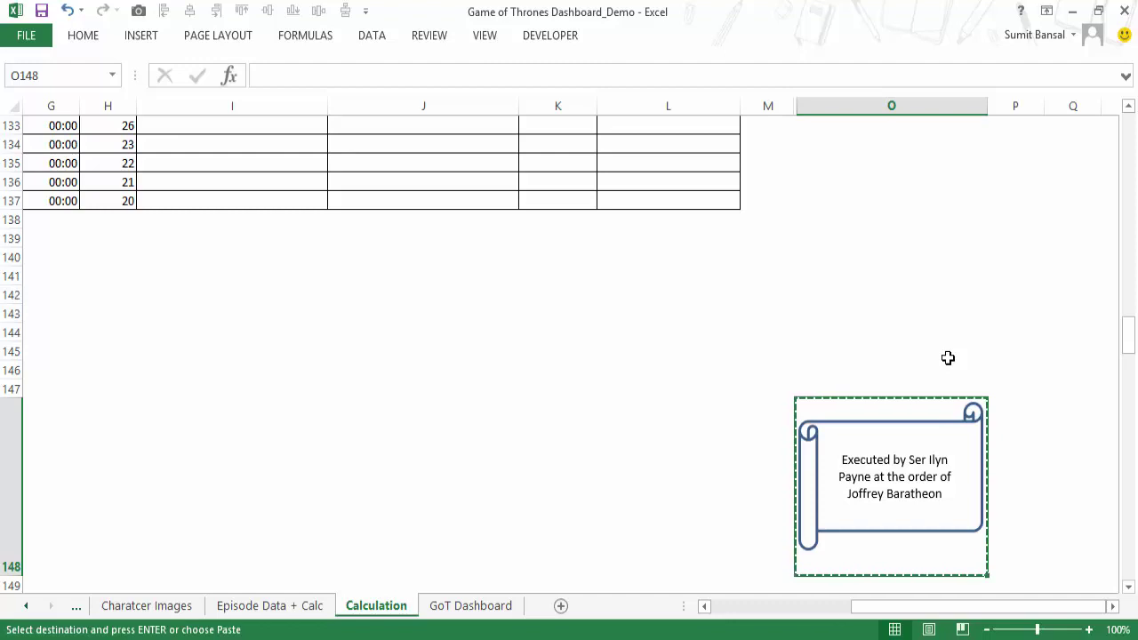
Paste the copied cell as a Linked Picture.
click(83, 35)
click(22, 105)
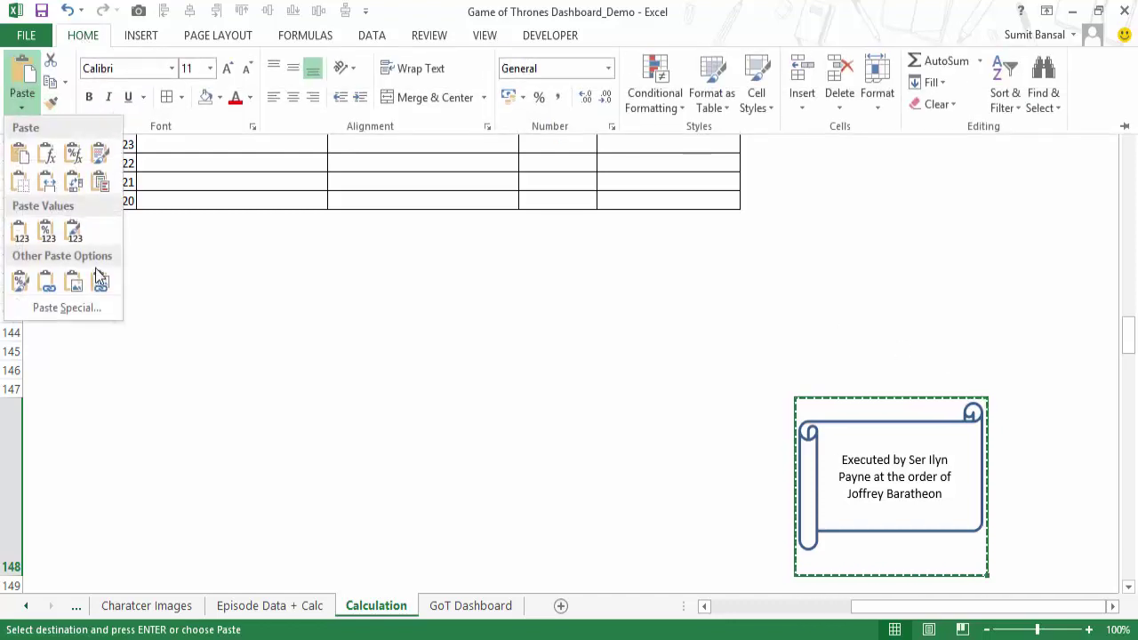
click(100, 278)
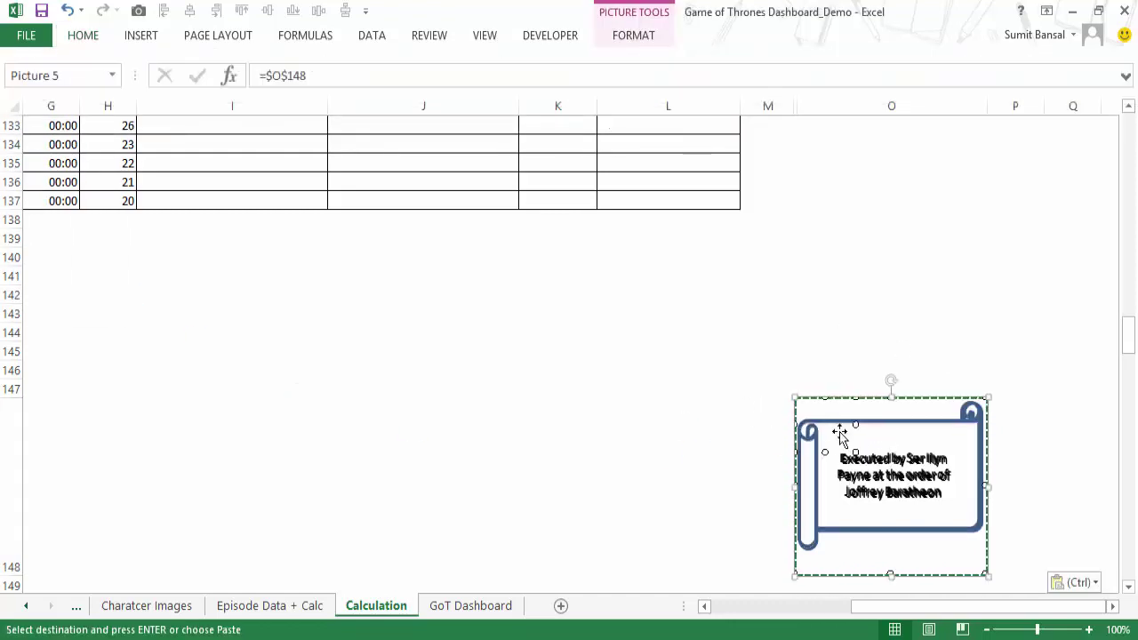
drag(868, 453, 646, 438)
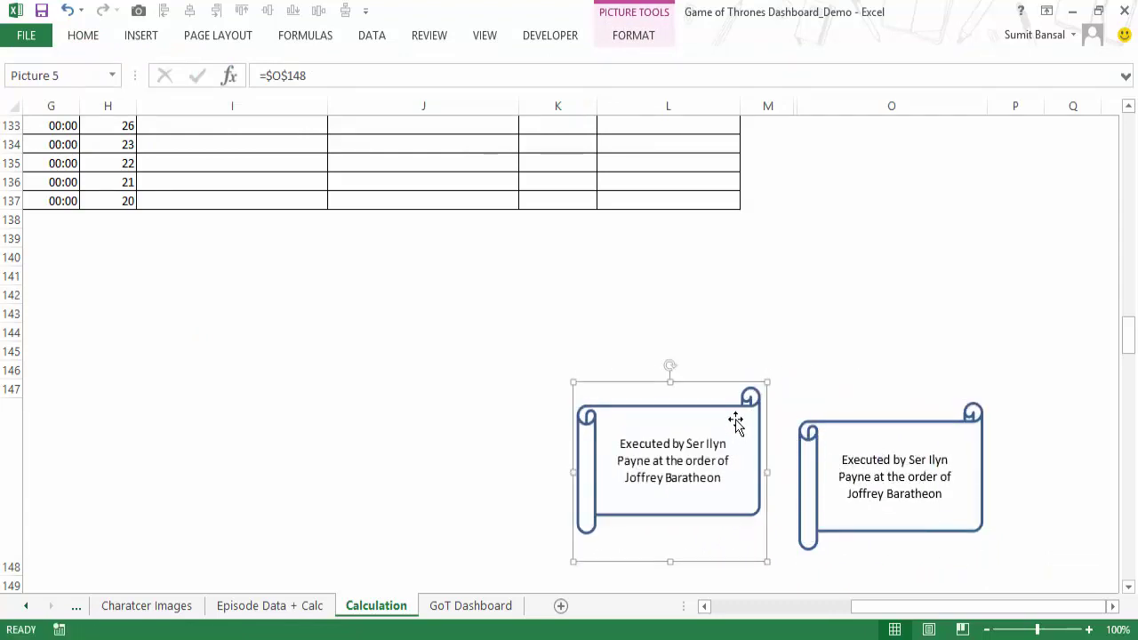
Position the picture in the right side of the GoT Dashboard profile panel.
click(439, 605)
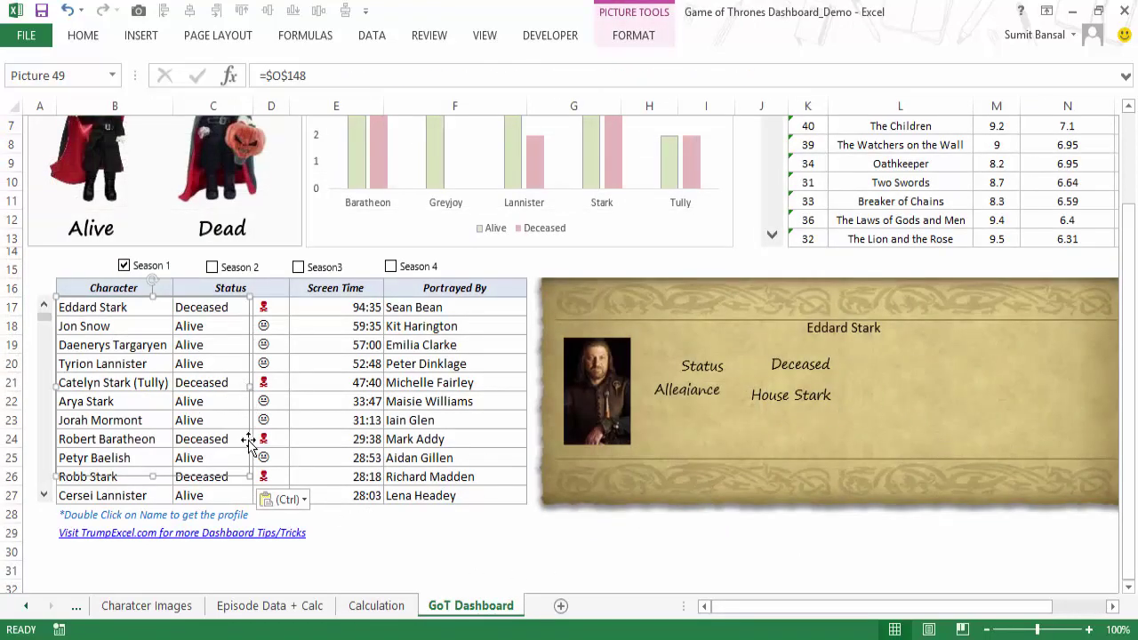
click(1044, 438)
drag(329, 73, 259, 75)
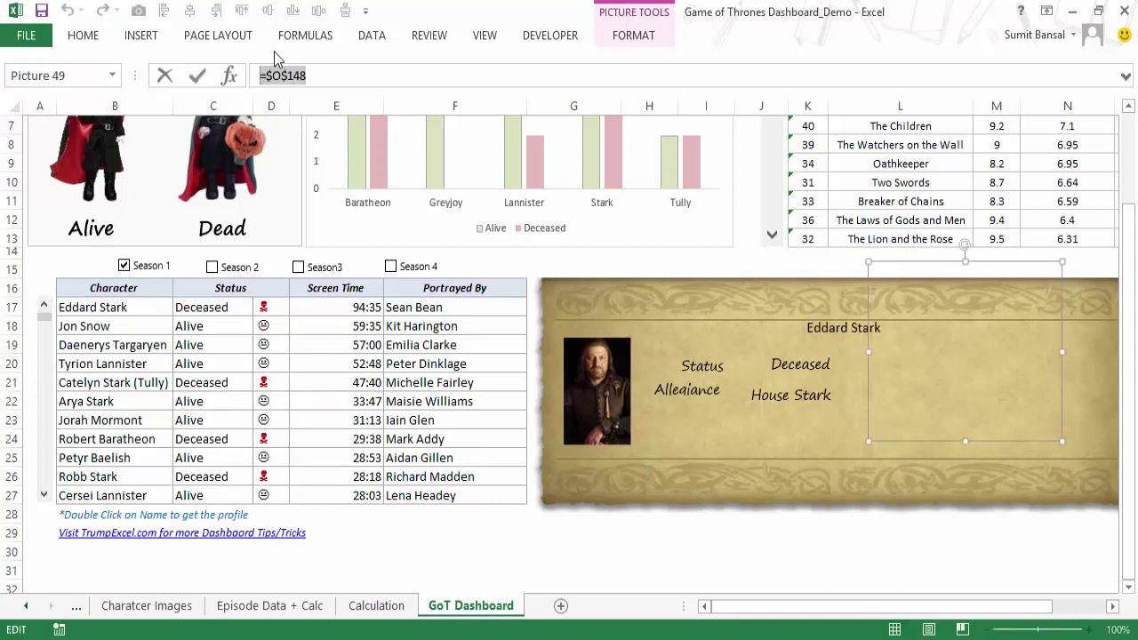
drag(923, 267, 960, 322)
Link the picture to =Calculation!$O$148.
click(318, 77)
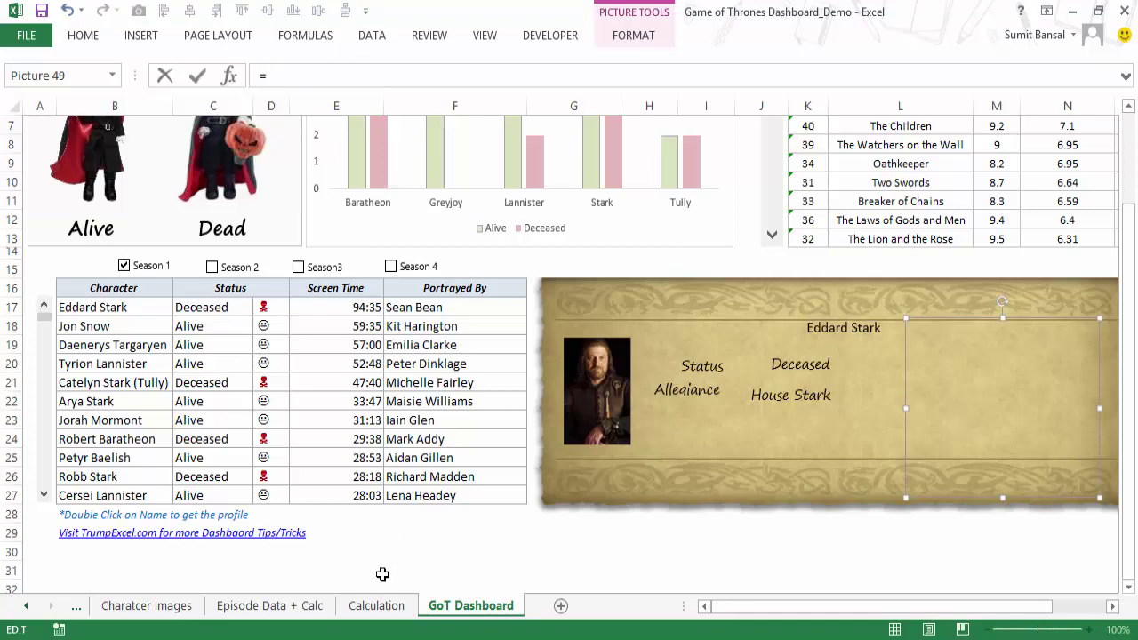
click(376, 605)
click(865, 407)
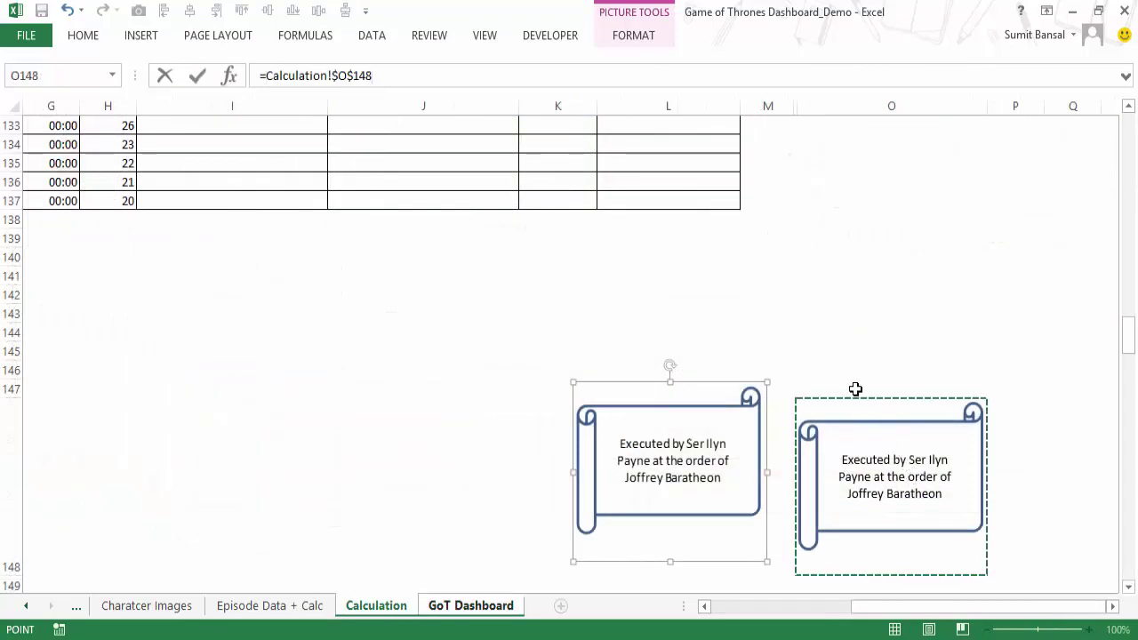
click(856, 388)
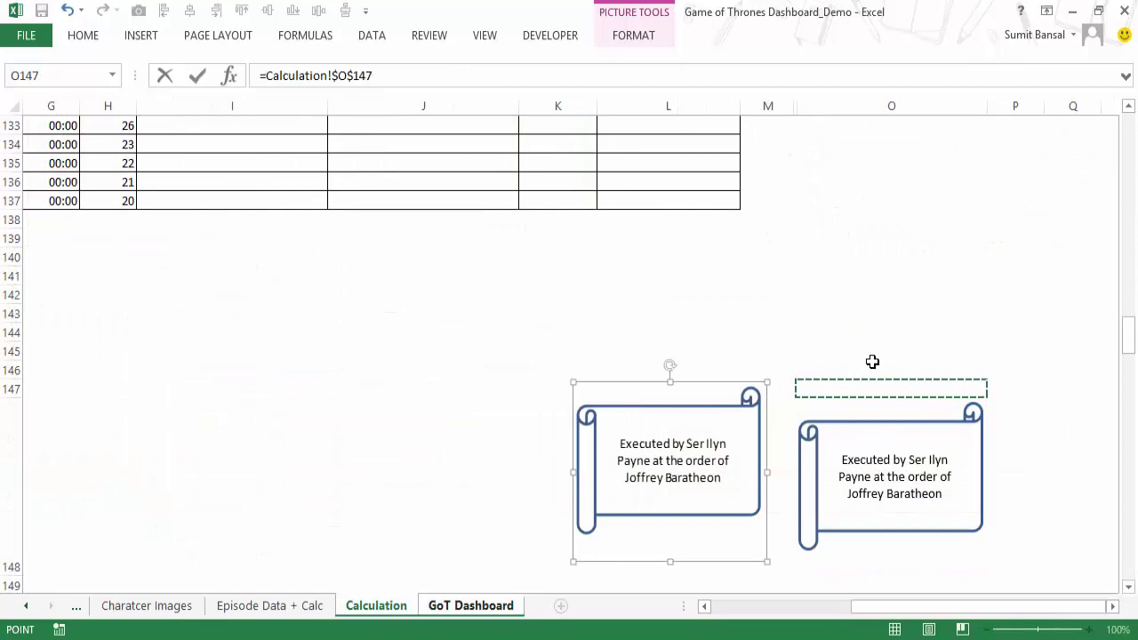
click(845, 403)
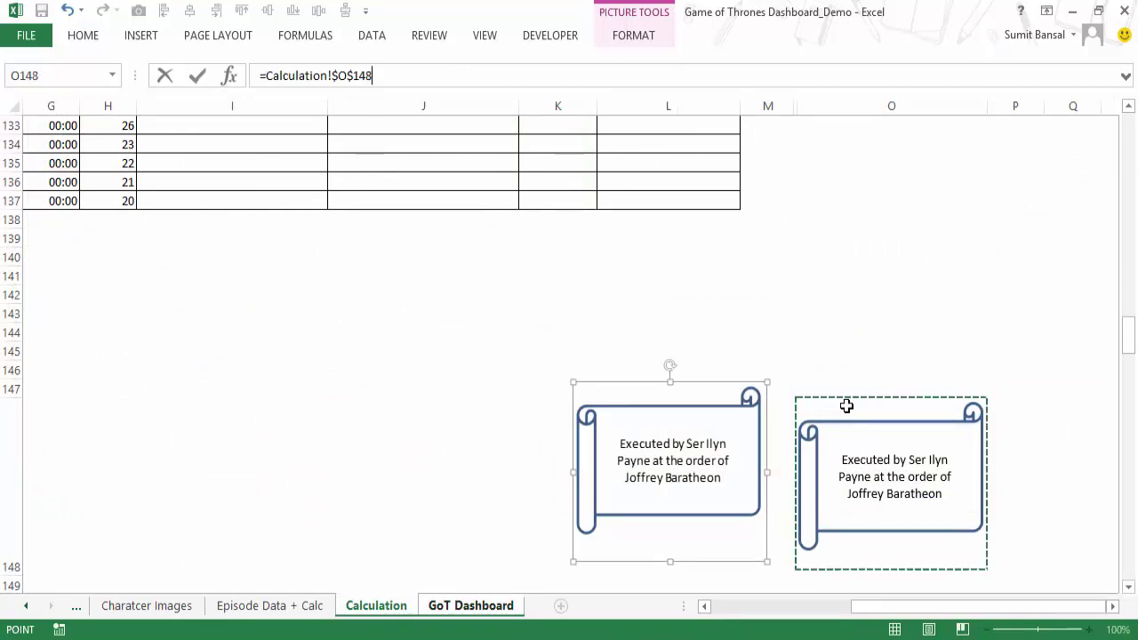
key(Return)
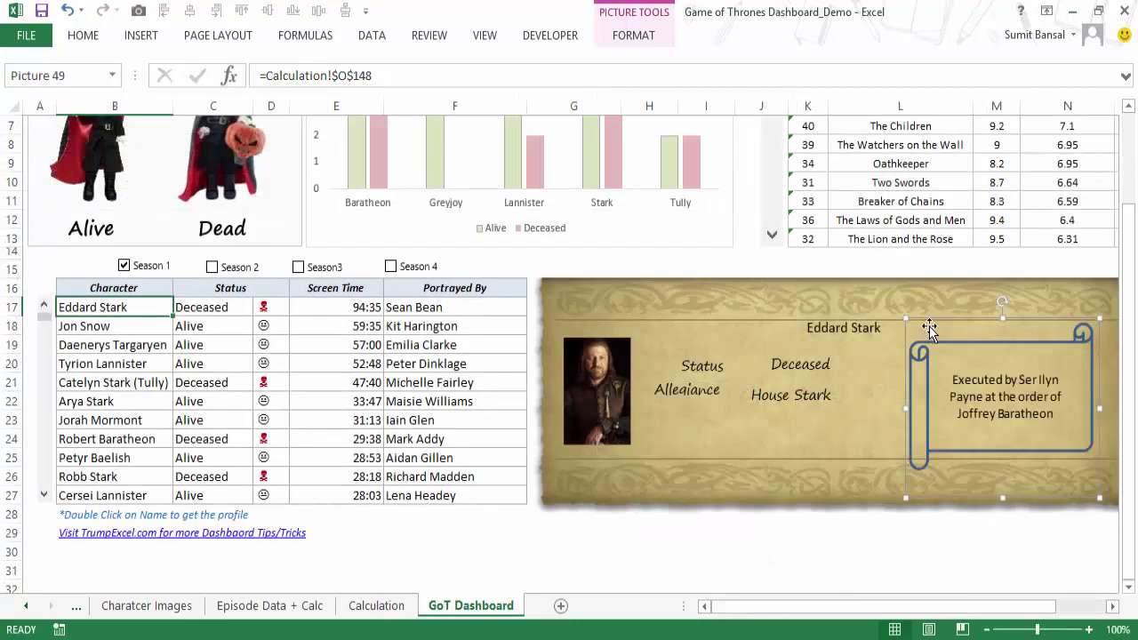
click(934, 526)
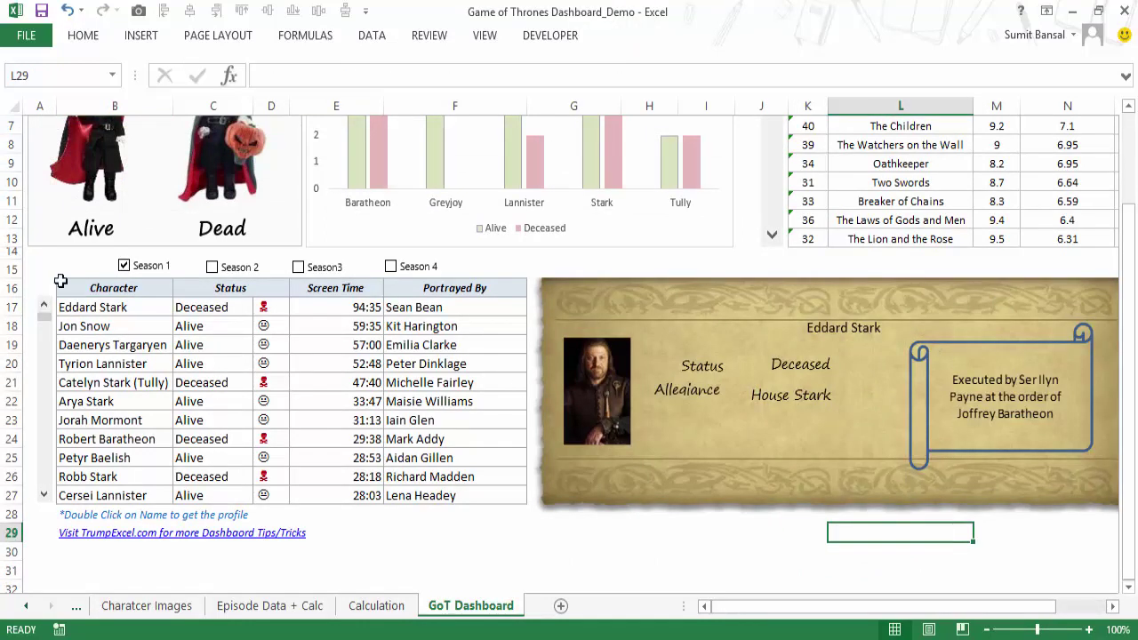
click(94, 308)
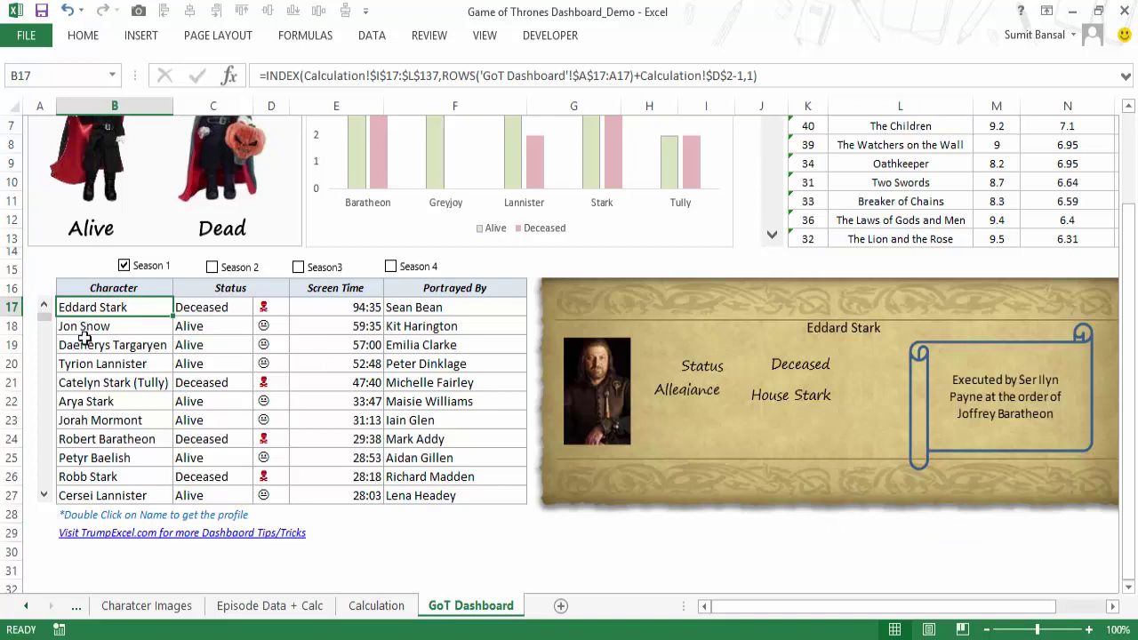
double_click(96, 381)
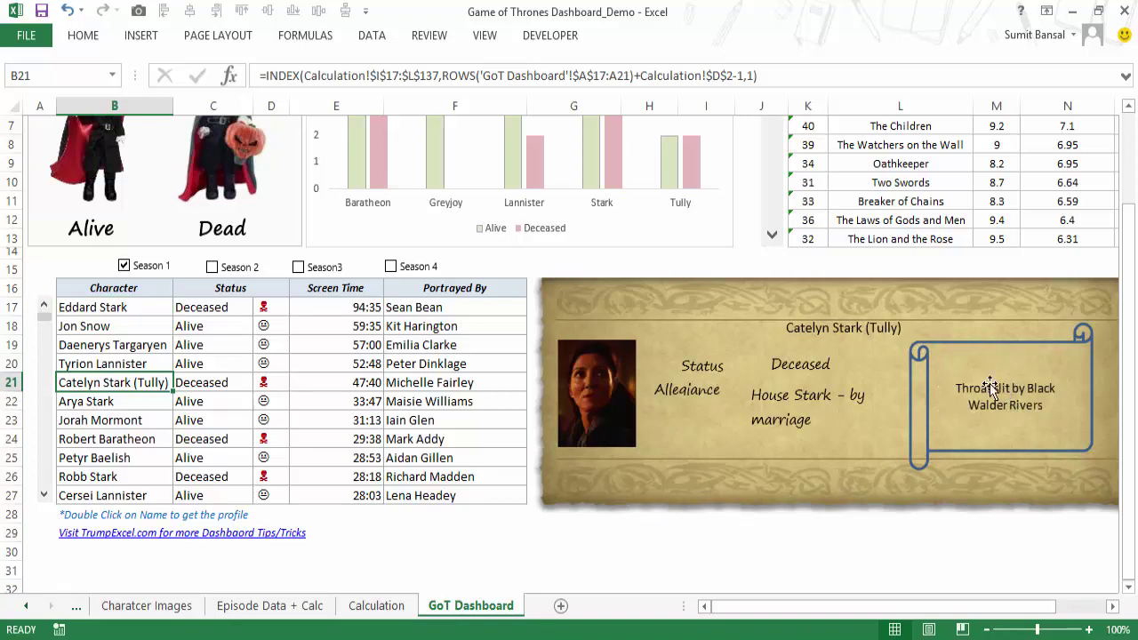
click(947, 347)
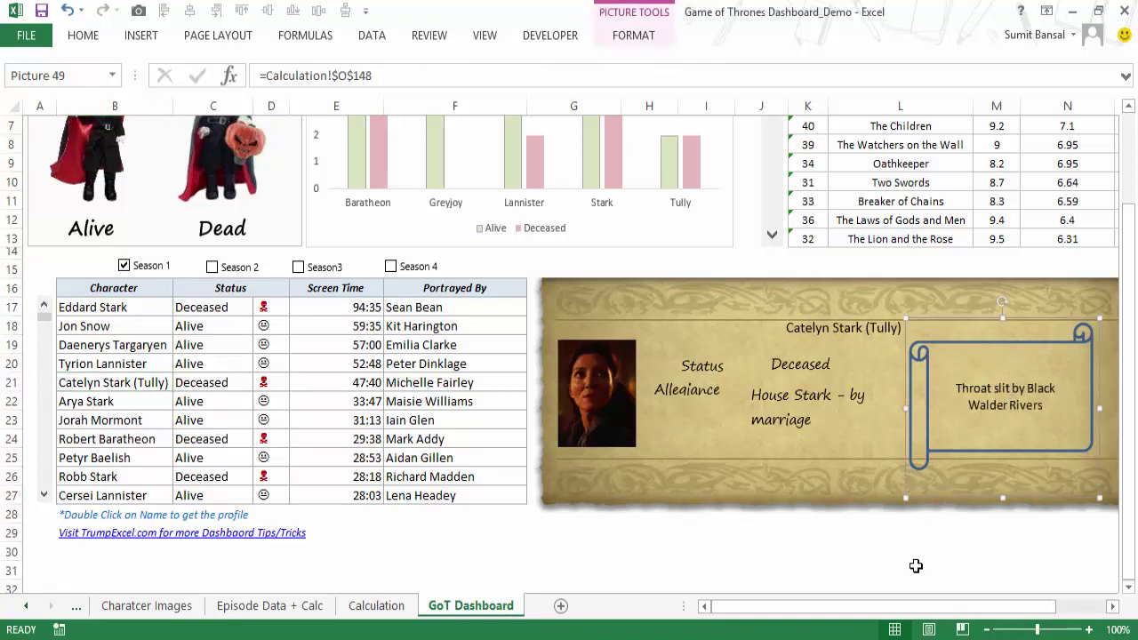
click(867, 574)
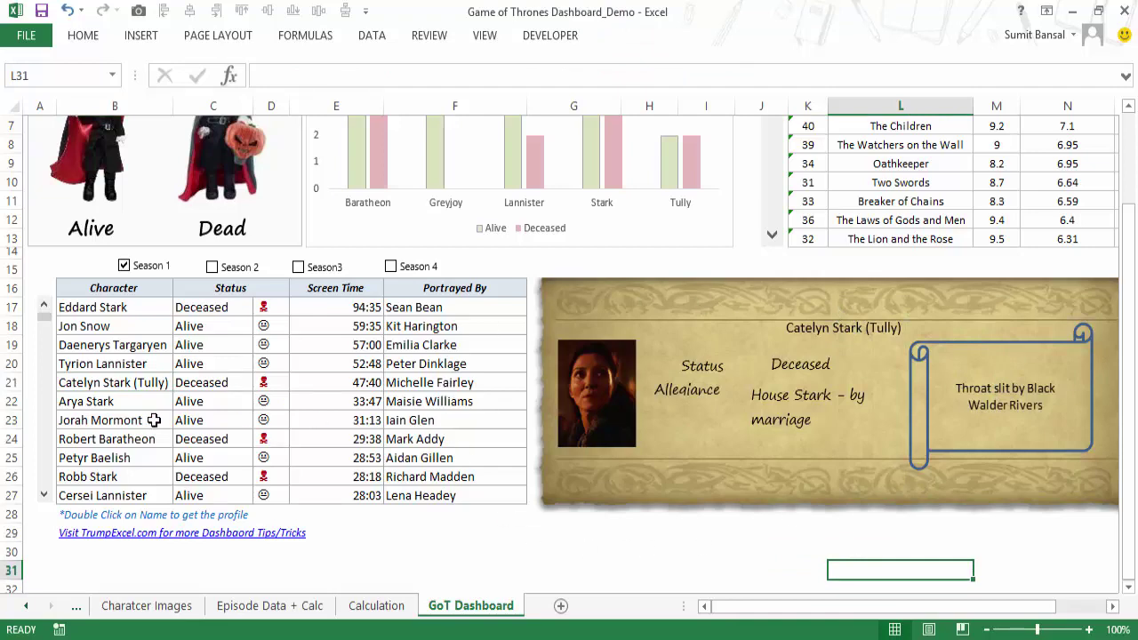
scroll(254, 389, up, 2)
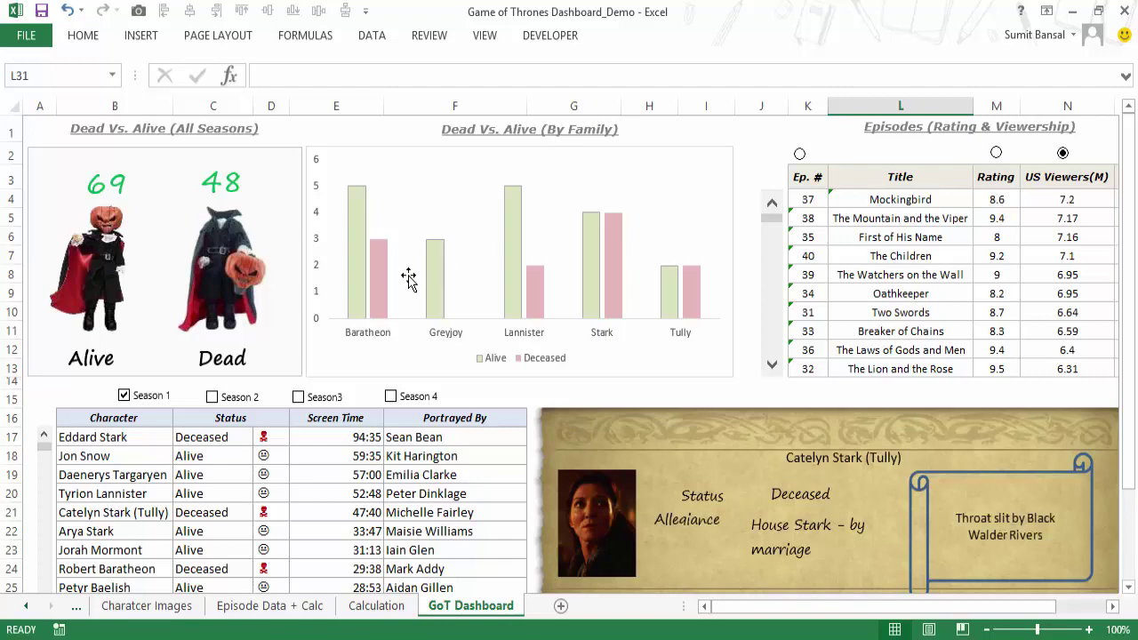
scroll(101, 433, down, 2)
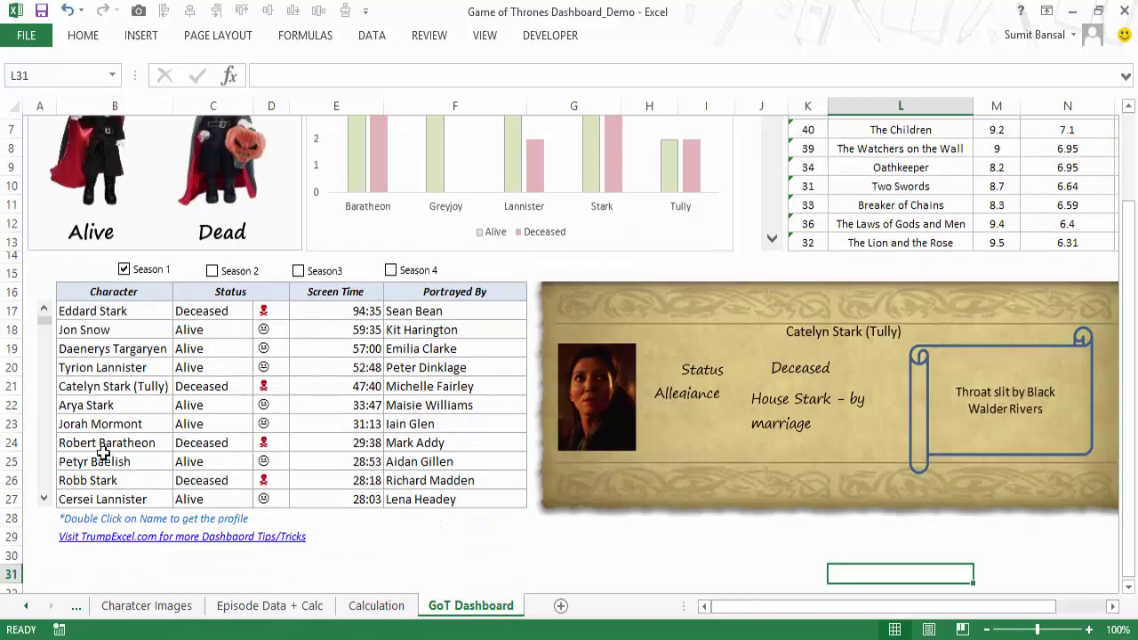
scroll(102, 433, up, 1)
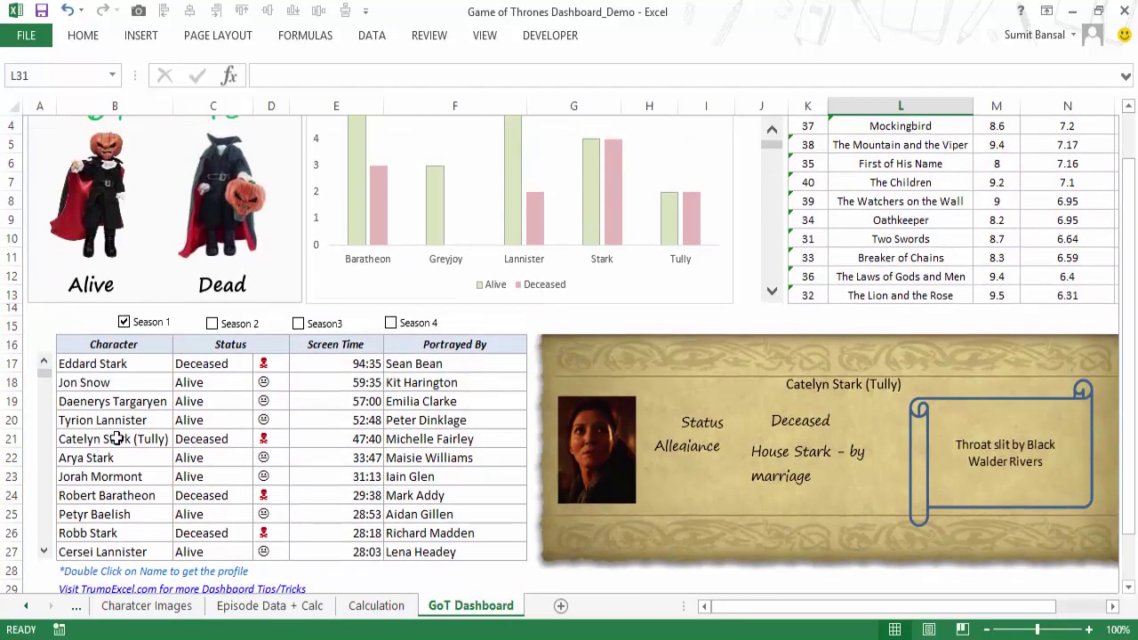
click(100, 534)
double_click(100, 533)
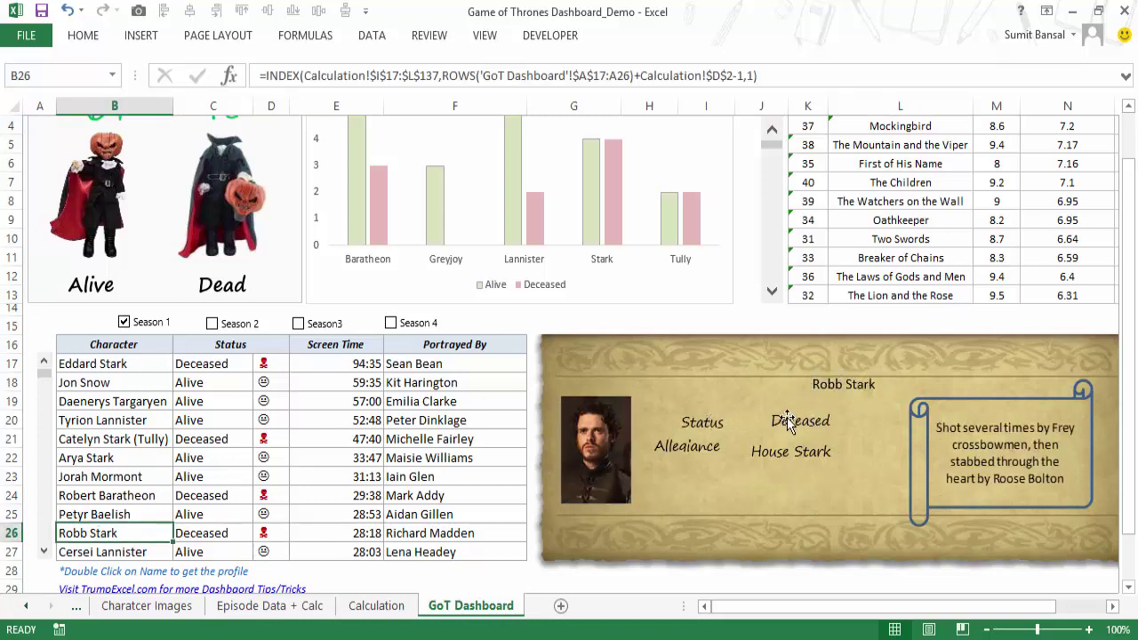
Extend the House Stark allegiance box downward and leftward toward its label.
click(689, 459)
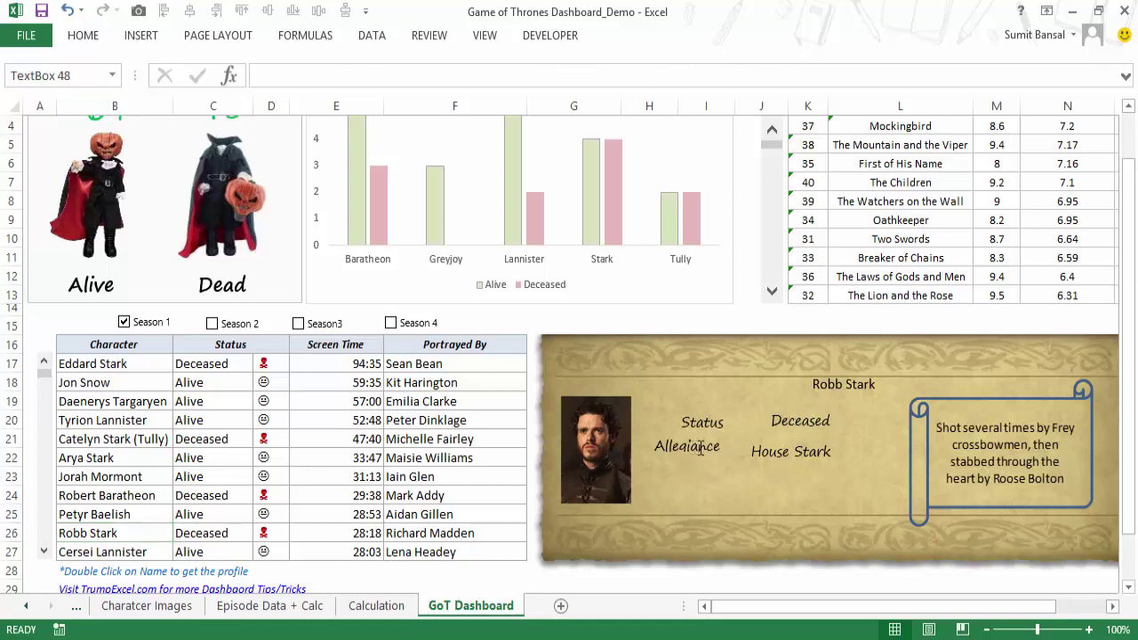
click(828, 452)
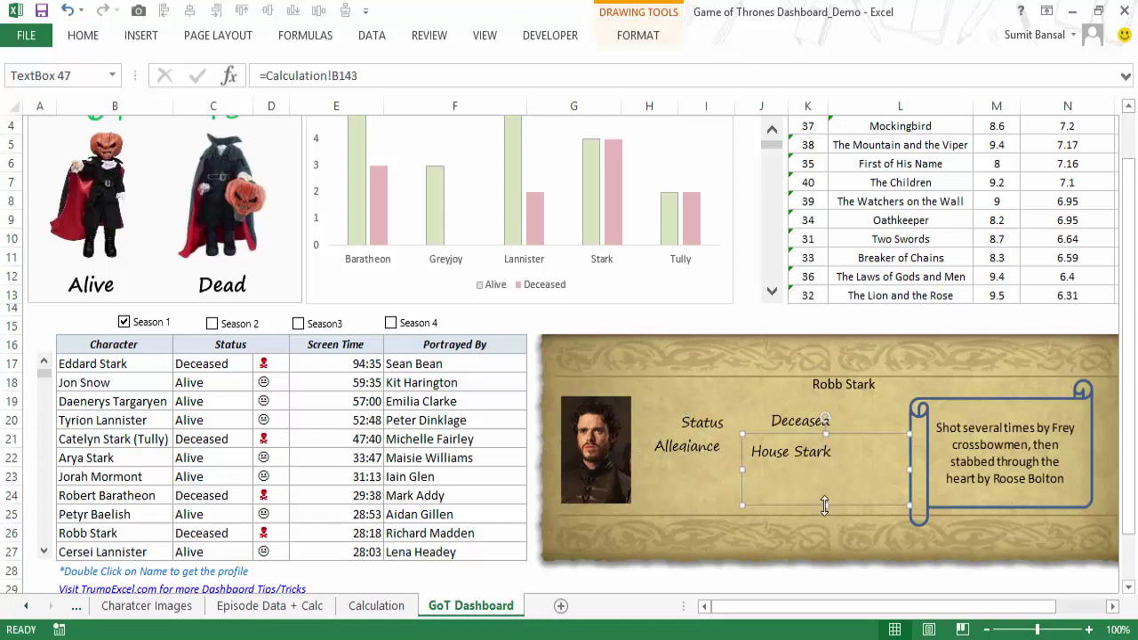
drag(825, 505, 825, 531)
drag(739, 488, 714, 485)
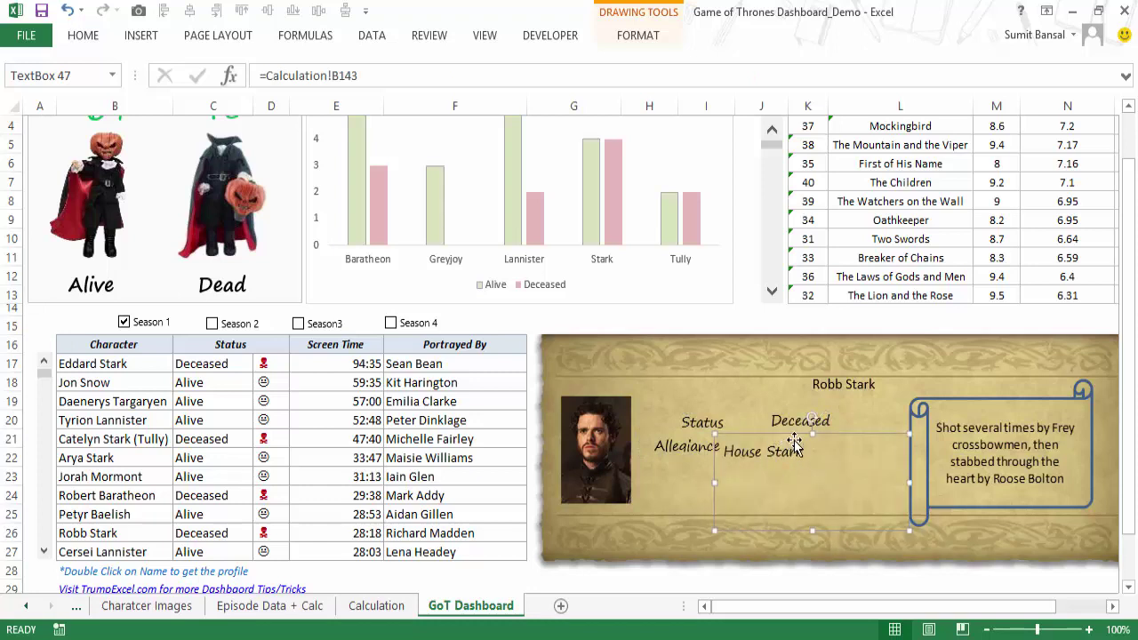